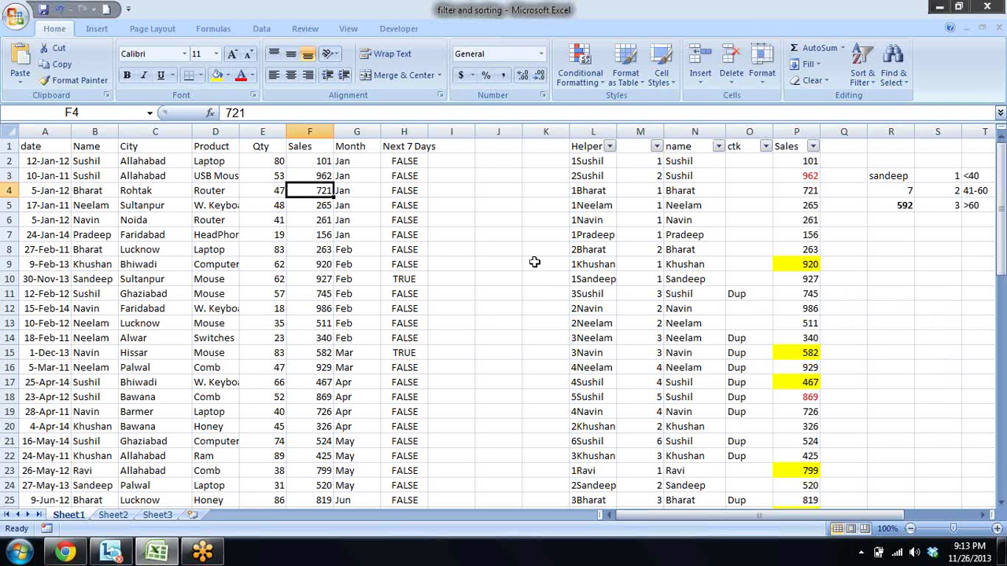
- Browse the sales table from the date header in A1 through the Month and City columns and back
key(Left)
key(Left)
key(Left)
key(Left)
key(Left)
key(Up)
key(Up)
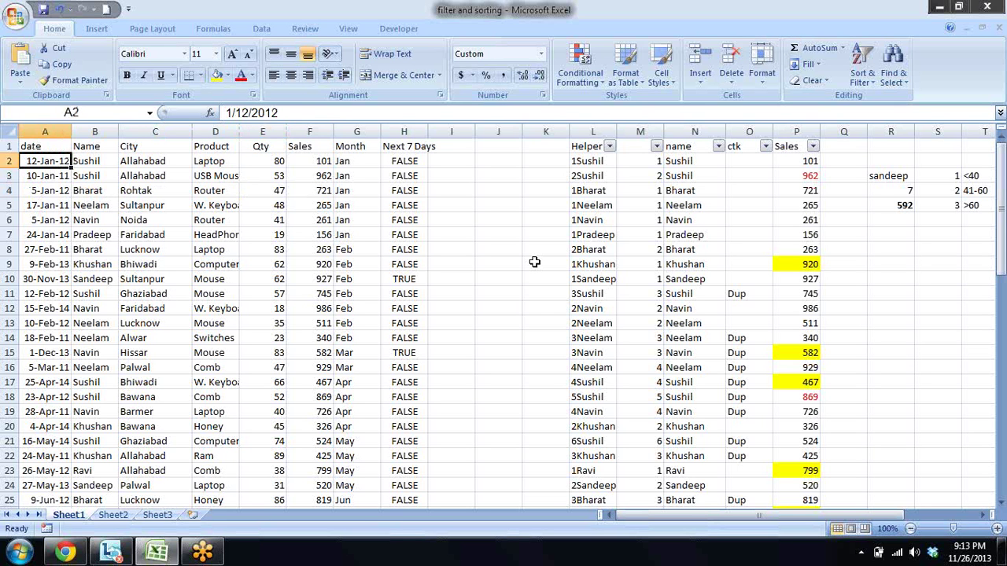
key(Up)
key(Down)
key(Up)
key(Right)
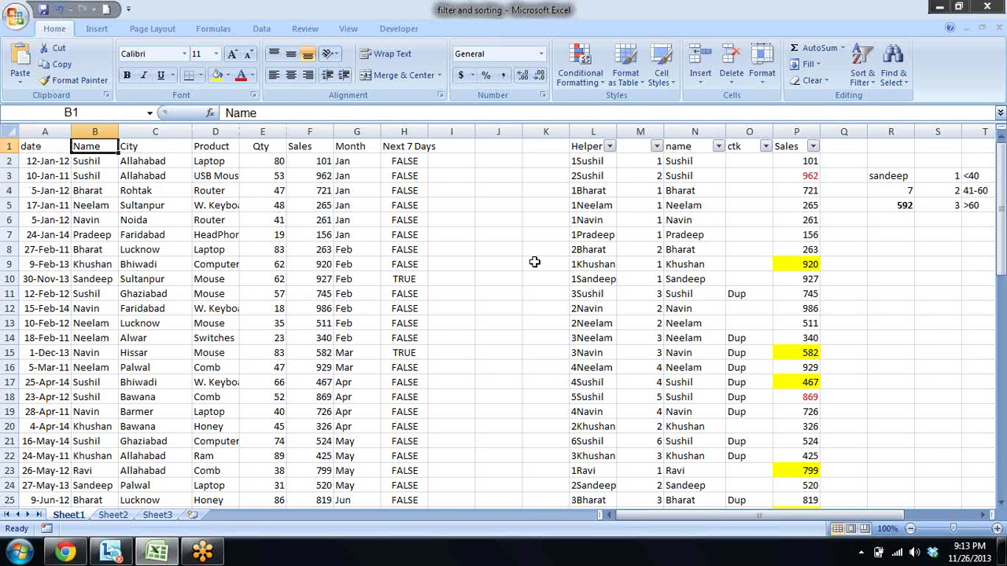
key(Right)
key(Right)
key(Right)
key(Right)
key(Right)
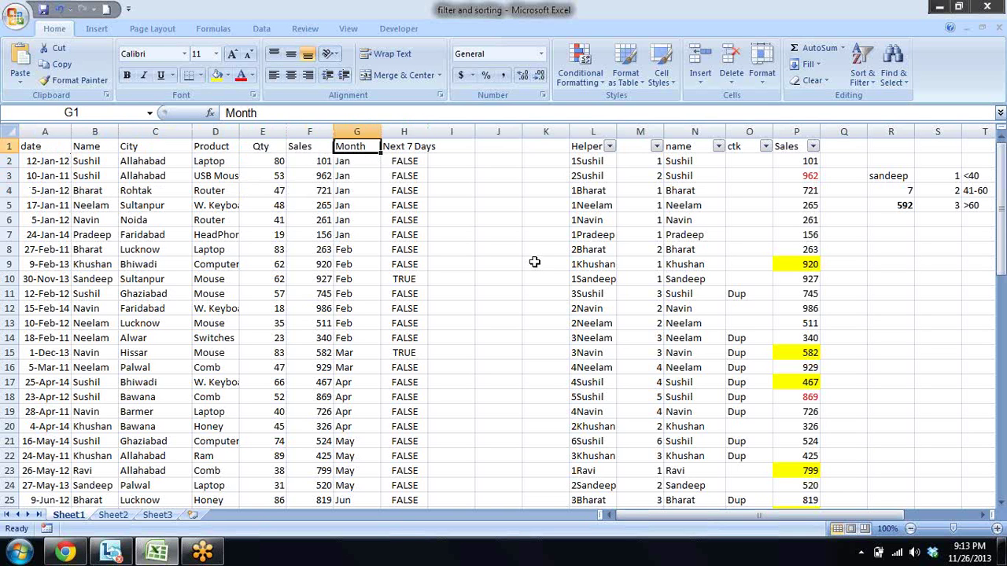
key(Home)
key(Right)
key(Right)
key(Right)
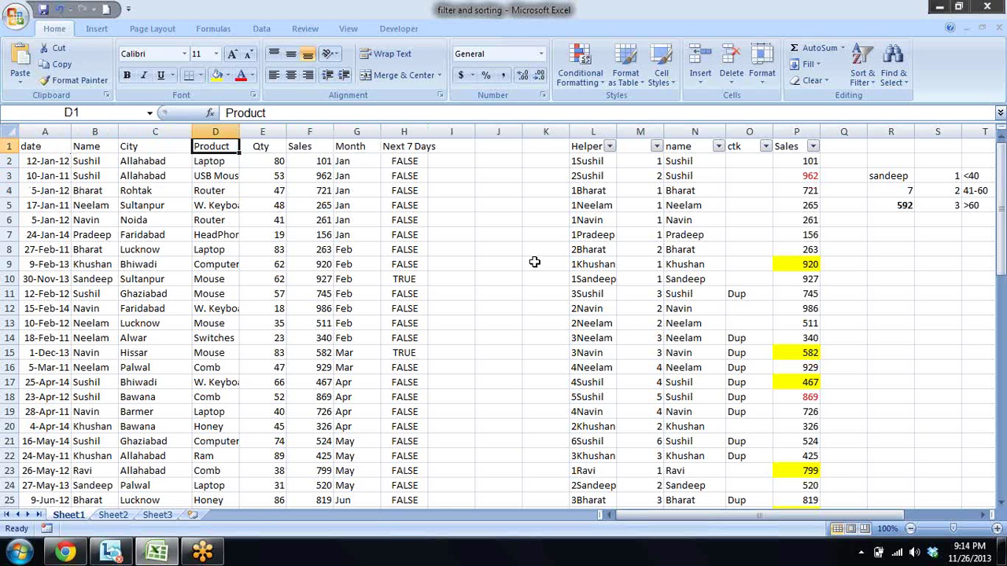
key(Left)
key(Left)
key(Left)
key(ctrl+Down)
key(Up)
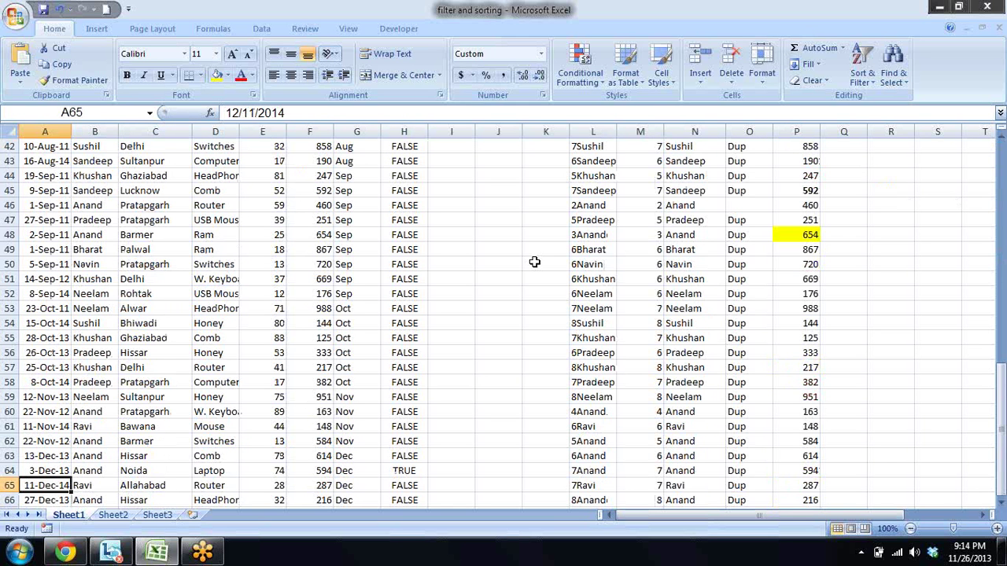
key(ctrl+Up)
key(Right)
key(Right)
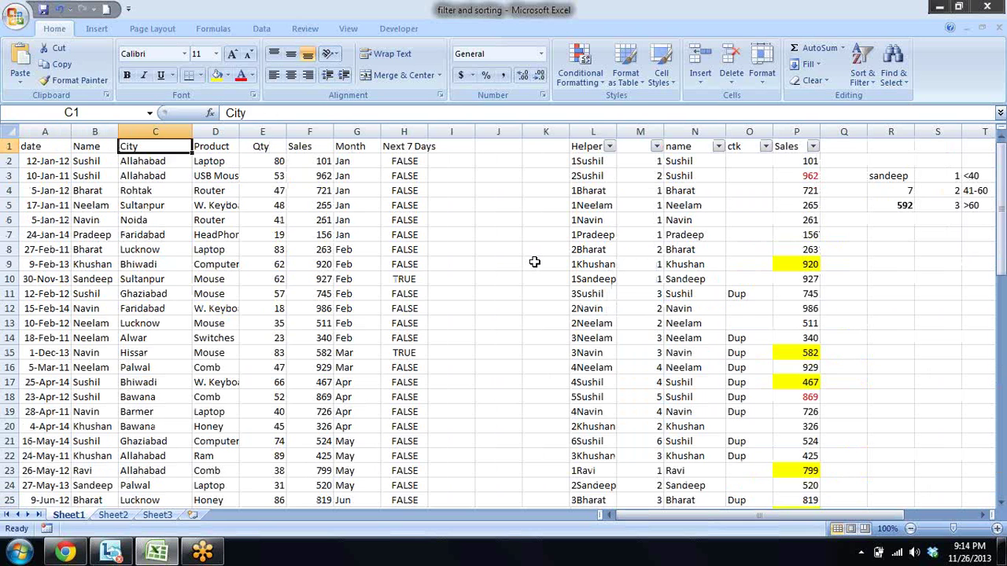
key(Down)
key(Down)
key(Down)
key(Left)
key(Left)
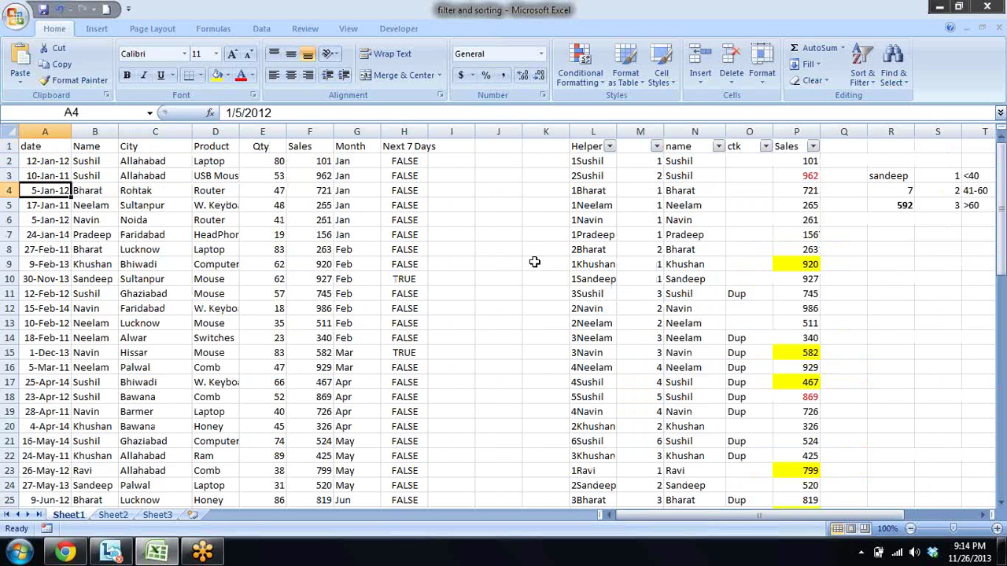
key(Up)
key(Up)
key(Up)
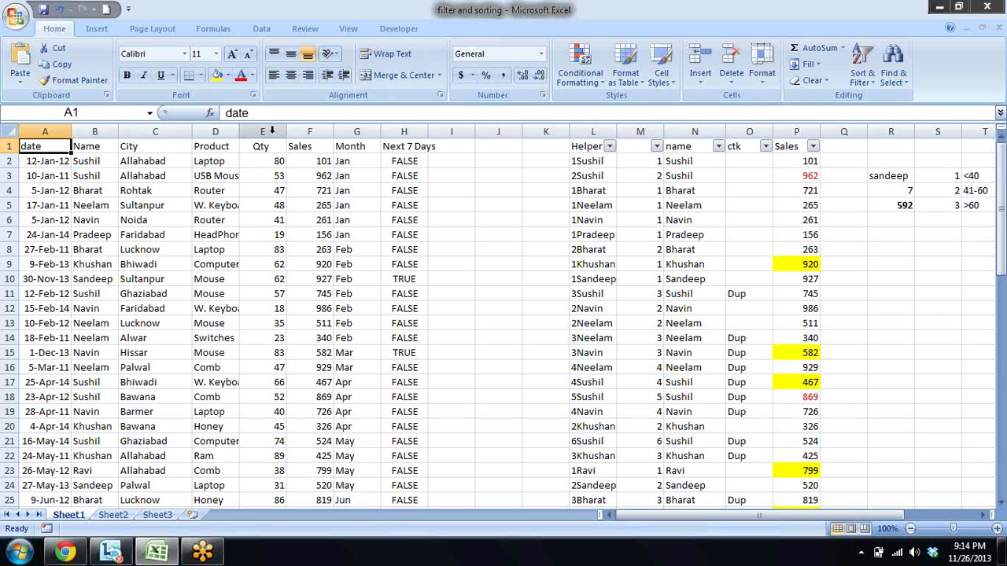
- Select the date column and Qty cell E2, glance at Conditional Formatting, then pick Sales cell F3
click(55, 130)
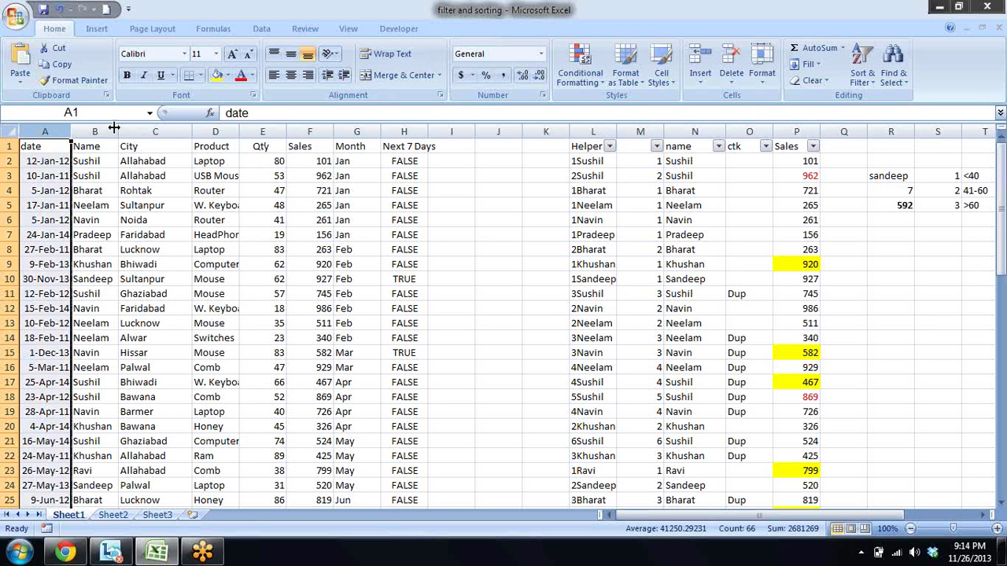
click(265, 162)
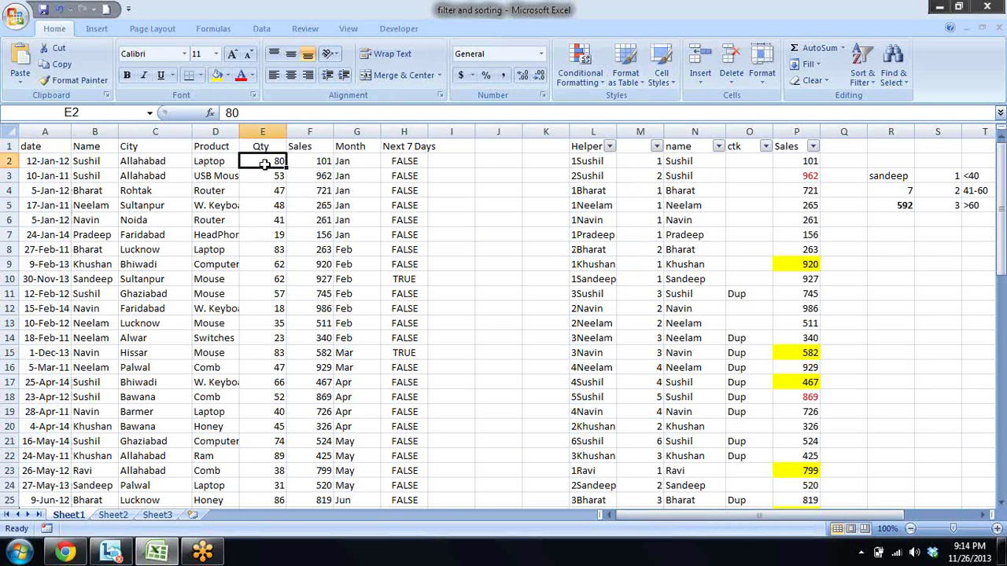
click(581, 77)
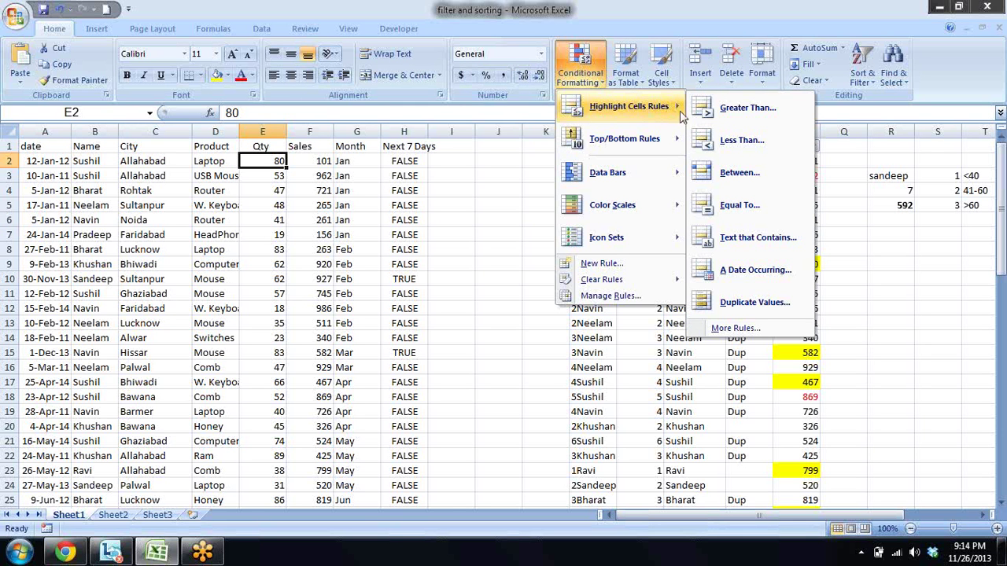
click(306, 176)
click(305, 176)
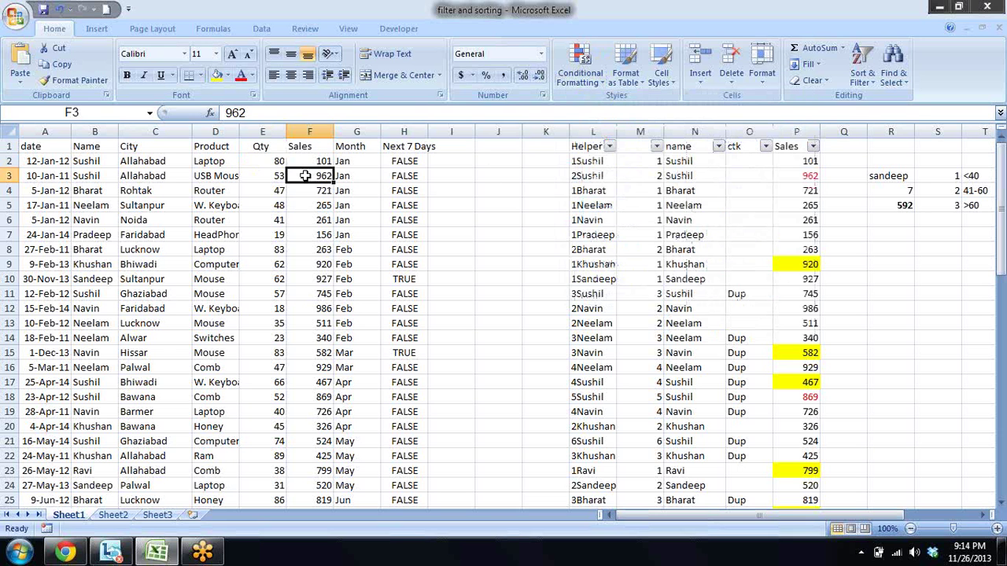
- Make '2Sushil' in L3 bold italic with a yellow fill and red text
key(Right)
key(Right)
key(Right)
key(Right)
key(Right)
key(Right)
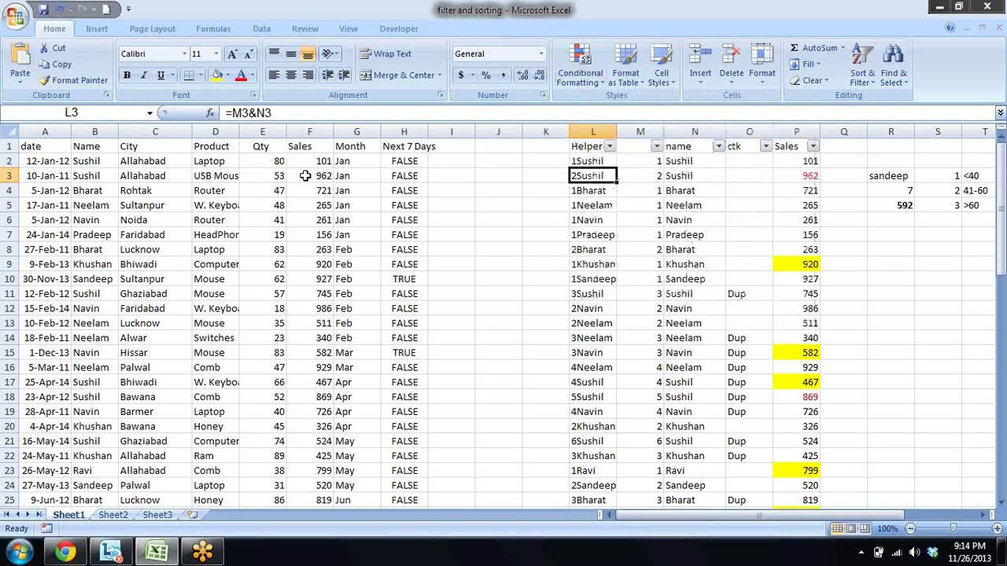
key(ctrl+b)
key(ctrl+i)
key(Down)
key(Up)
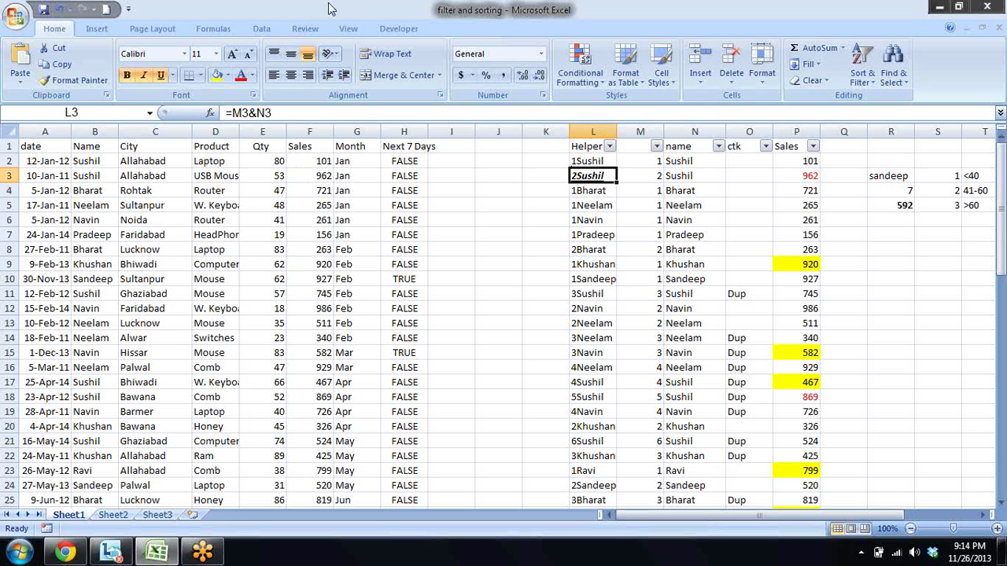
click(215, 74)
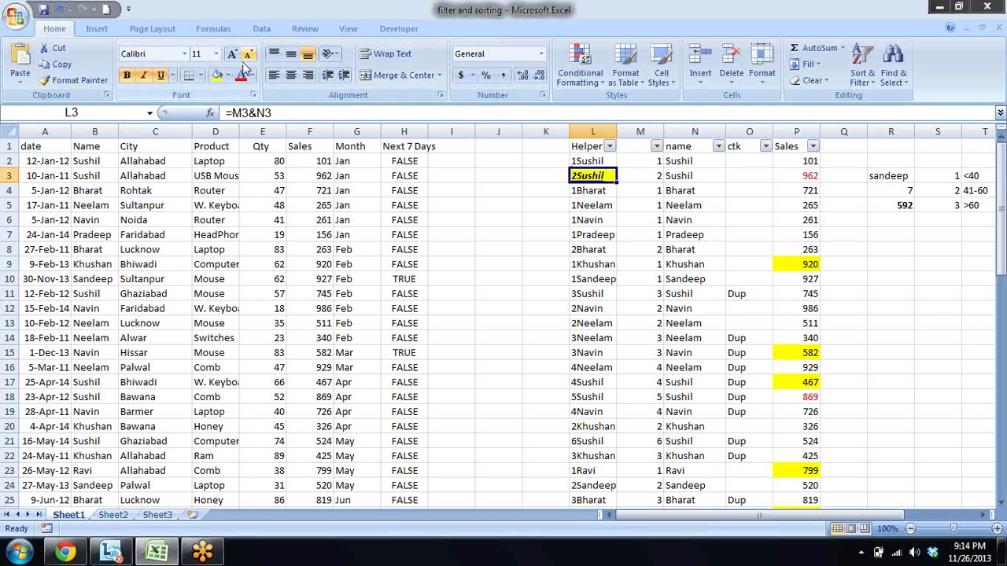
click(243, 73)
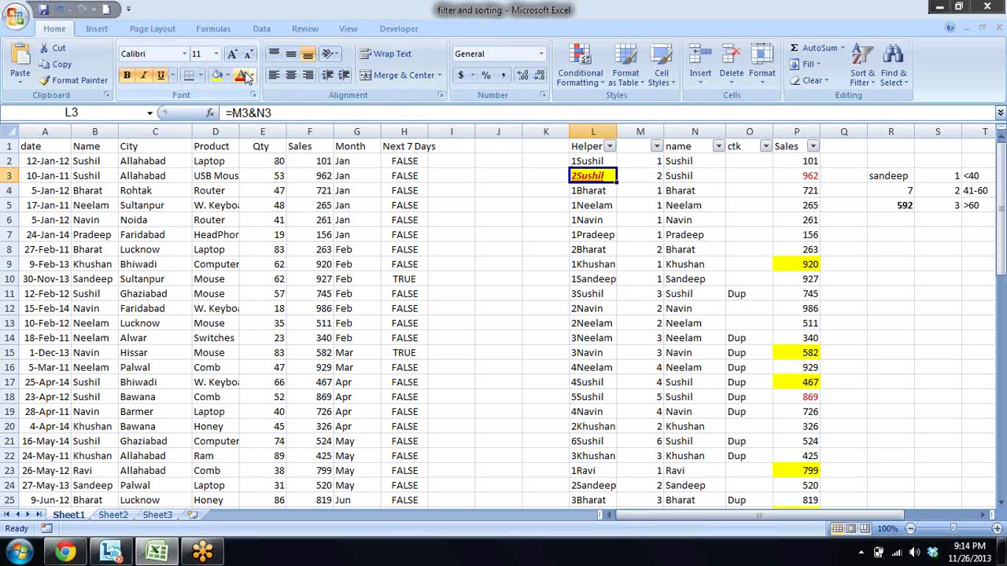
- Check Helper cells L5 and L6, then return to L3 and move left along row 3
click(602, 209)
click(601, 246)
click(590, 219)
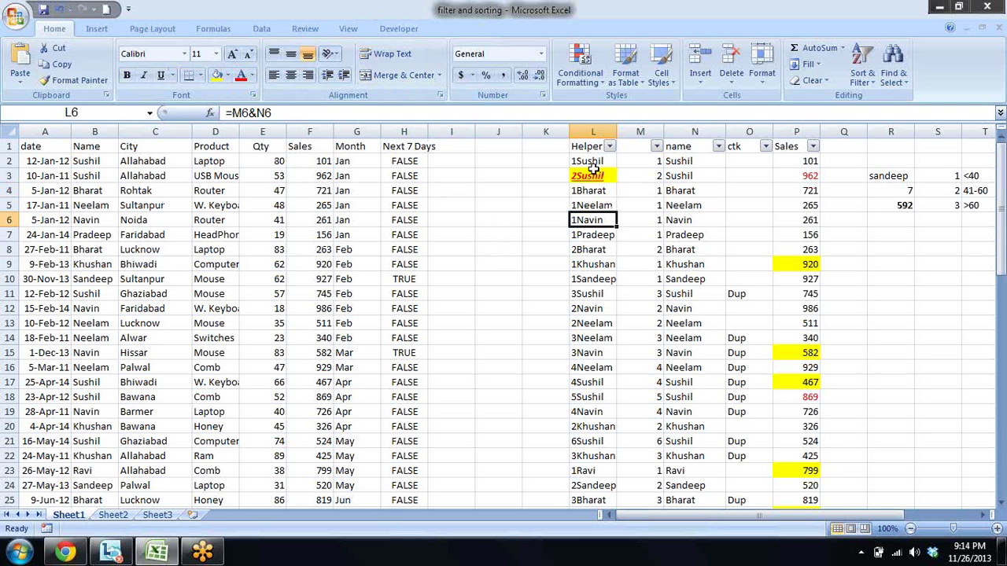
click(592, 173)
key(Left)
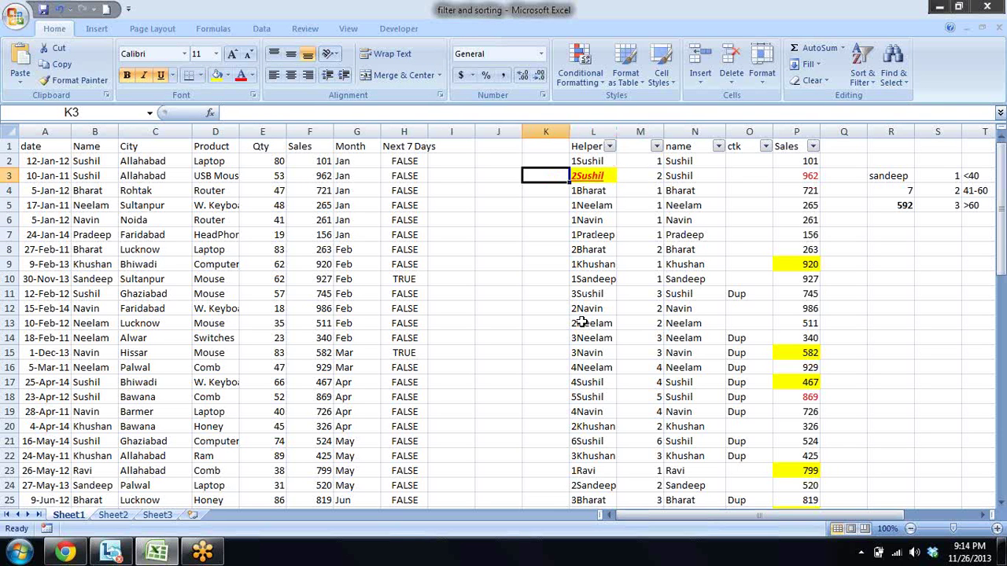
key(Left)
key(Left)
key(Left)
key(Left)
key(Left)
key(Left)
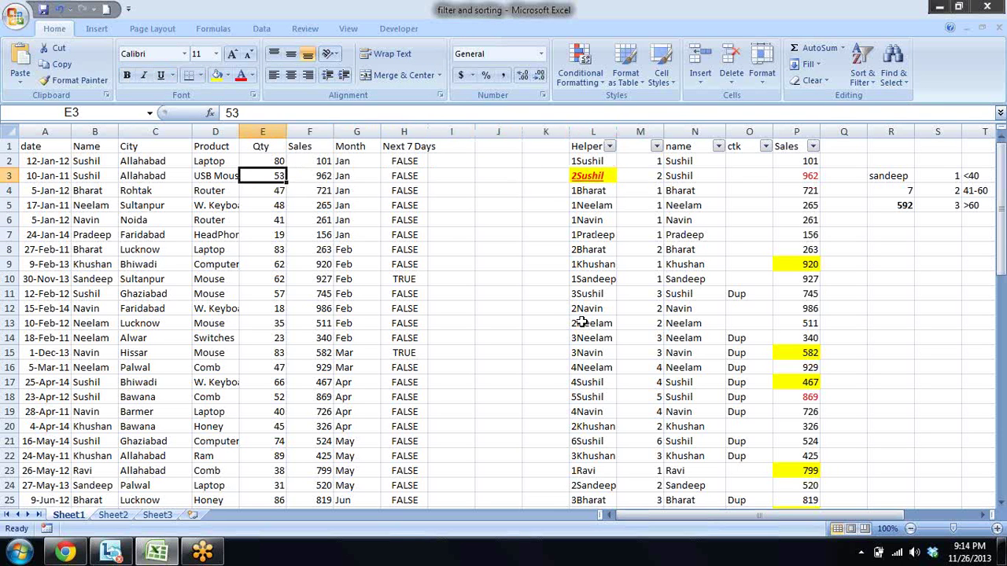
key(Left)
key(Left)
key(Left)
key(Right)
key(Right)
key(Right)
key(Up)
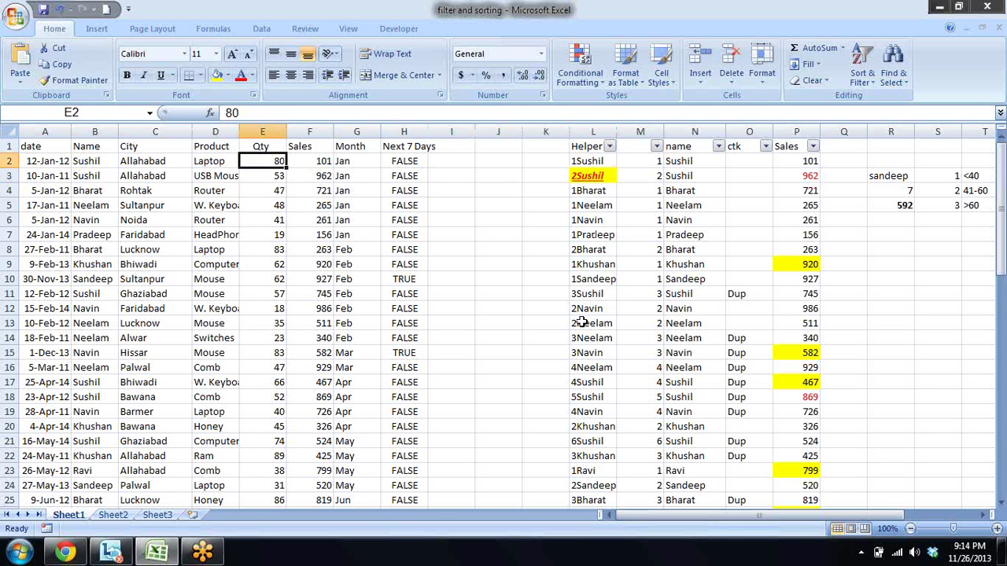
key(shift+Down)
key(shift+Down)
key(shift+Down)
key(shift+Down)
key(shift+Down)
key(shift+Down)
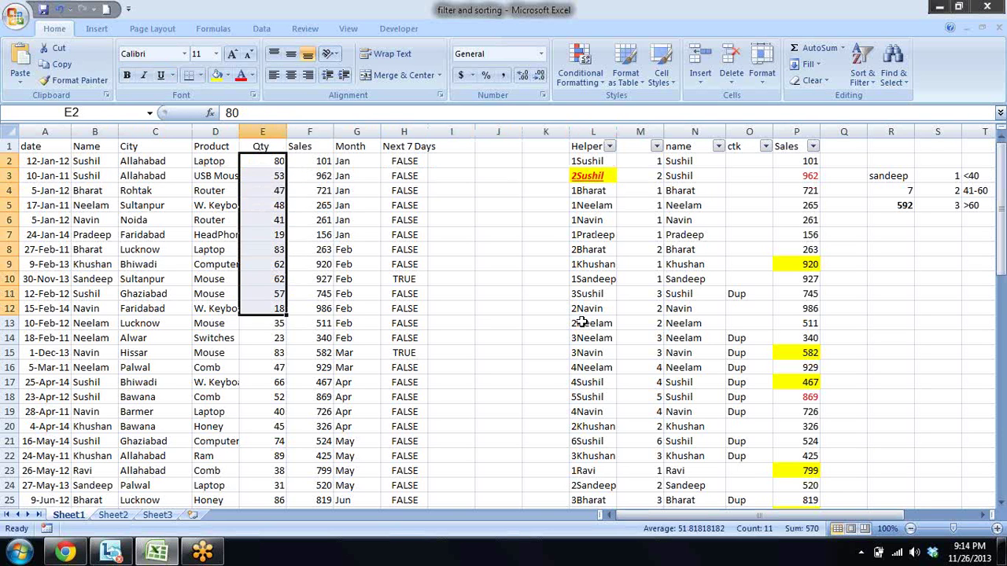
key(Left)
key(Right)
key(Right)
key(Right)
key(Right)
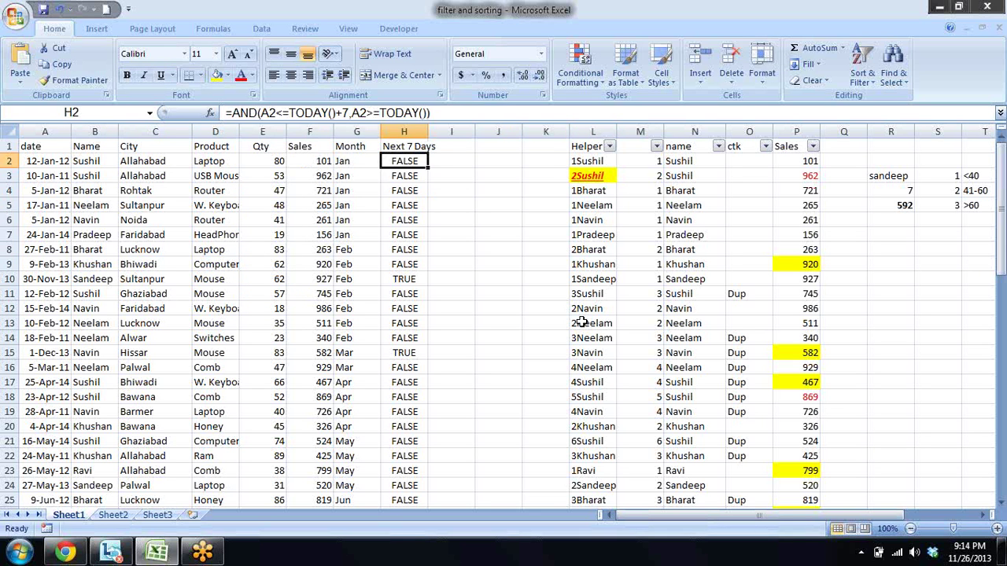
key(Left)
key(Left)
key(Left)
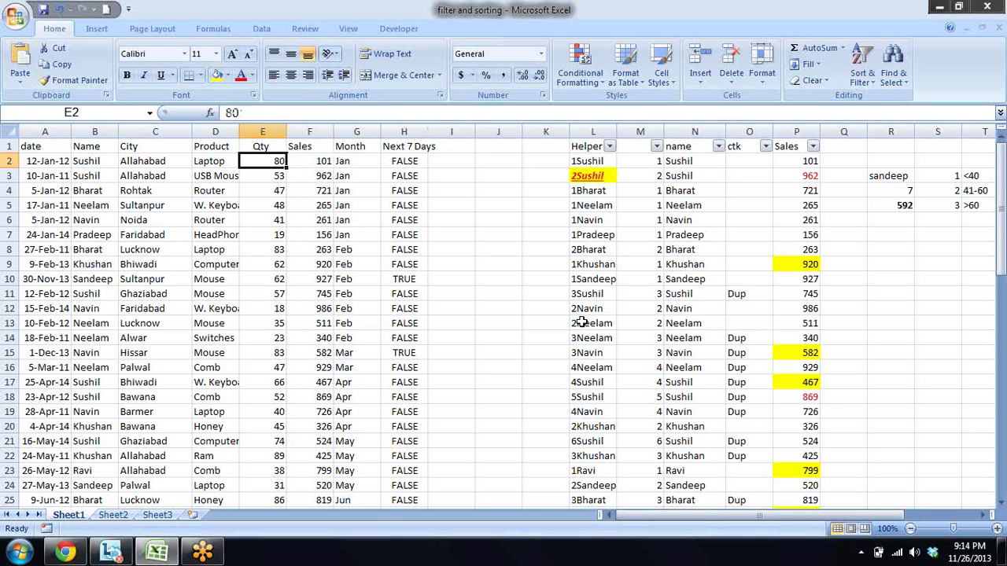
key(Left)
key(Left)
key(Left)
key(Left)
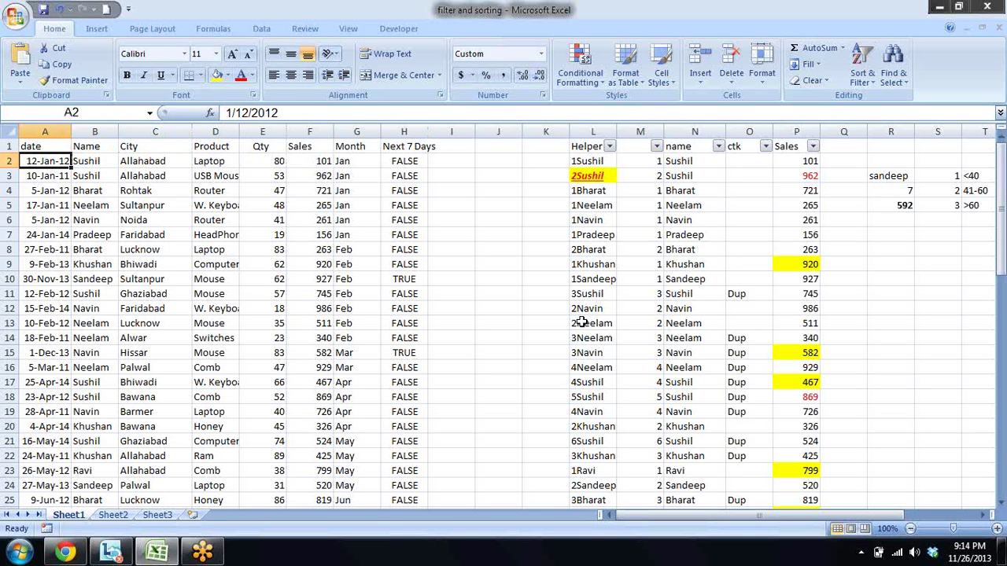
key(Up)
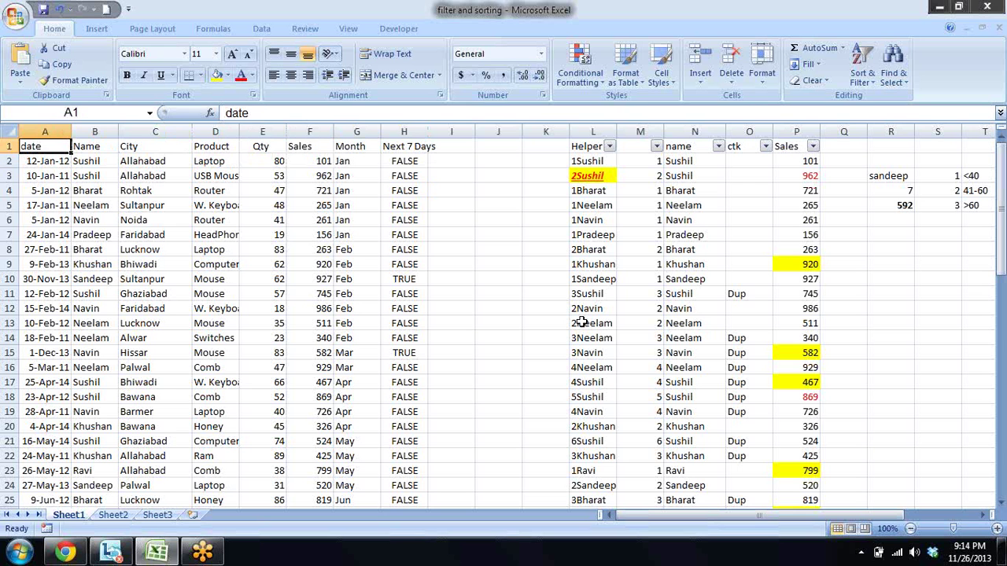
key(Down)
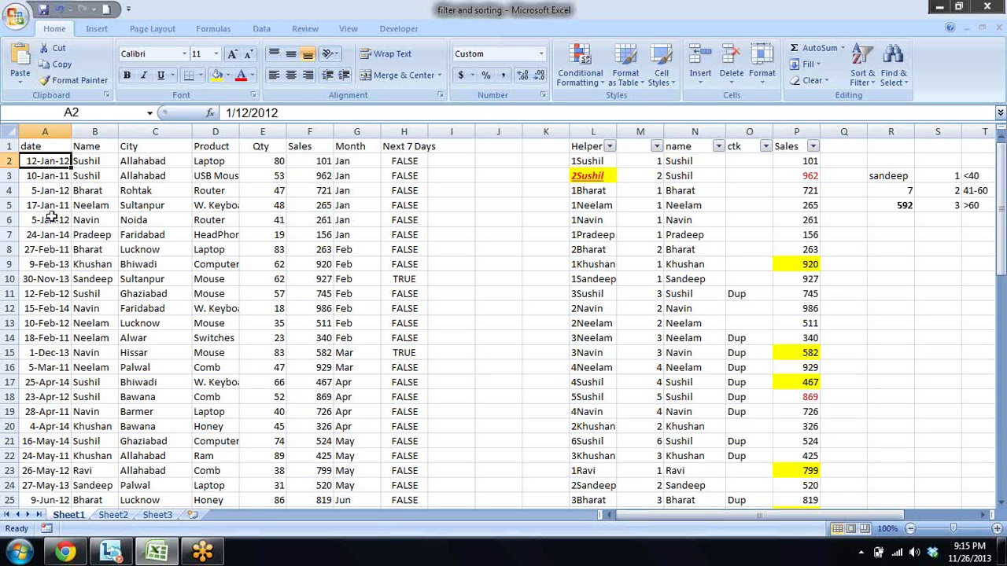
click(32, 146)
click(36, 132)
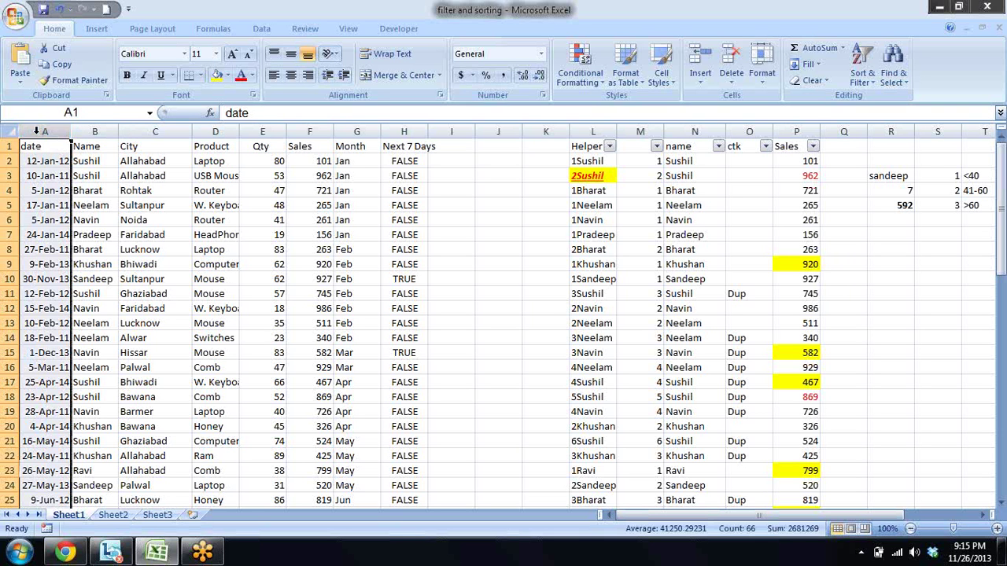
- Open the Conditional Formatting menu on the Home tab to reach Highlight Cells Rules
click(580, 69)
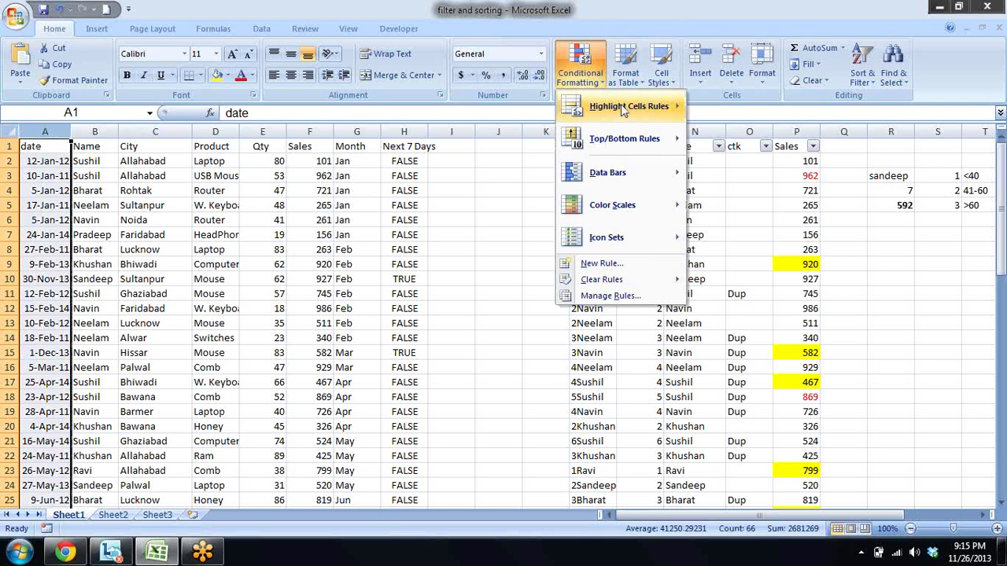
mouse_move(628, 106)
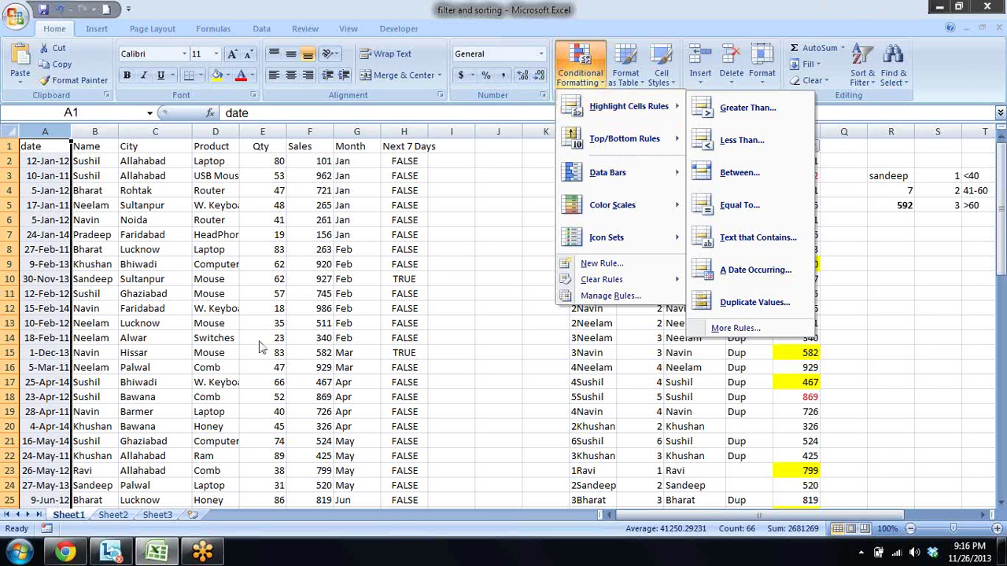
- Select the Qty column and try a Greater Than rule with threshold 80
click(262, 132)
click(262, 132)
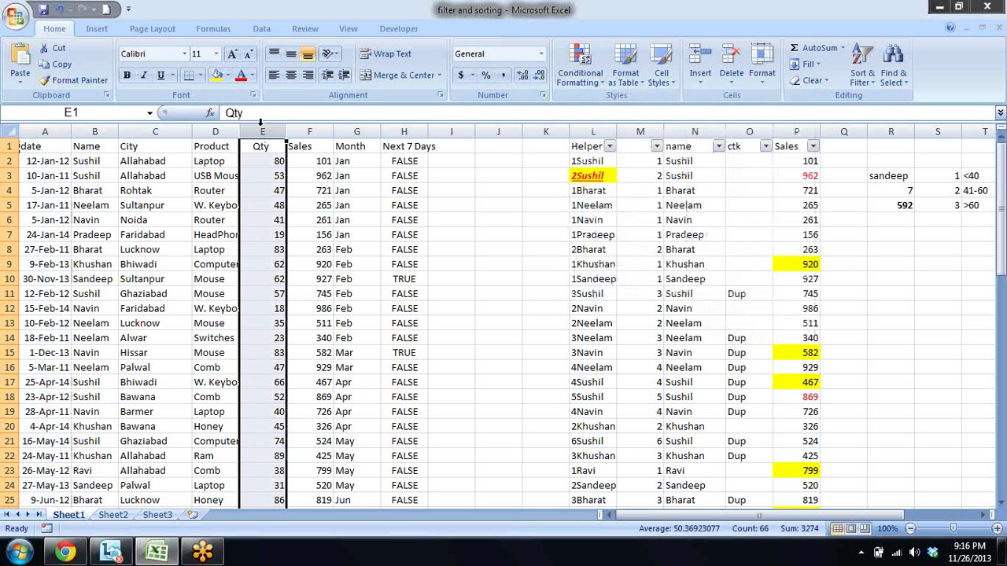
click(580, 65)
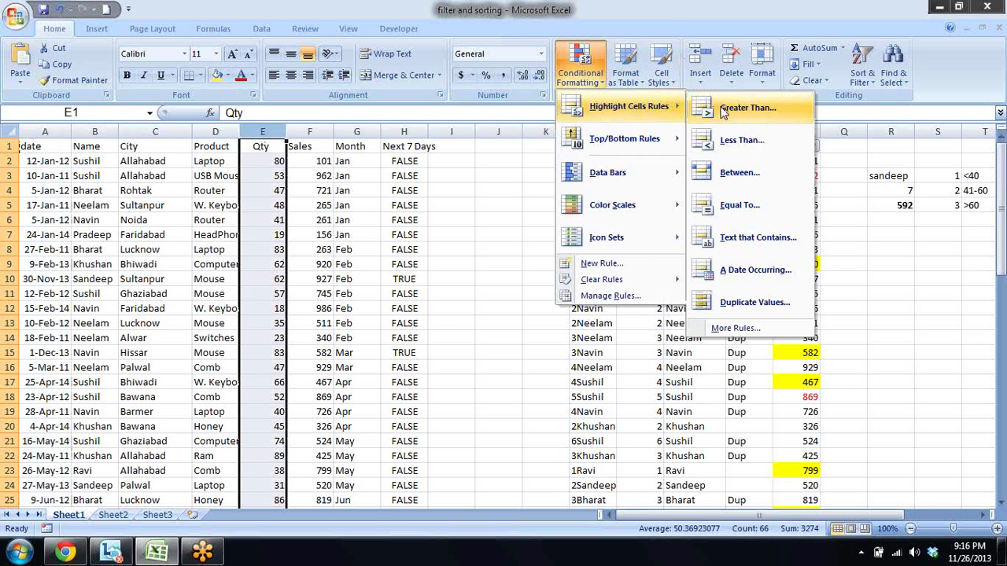
click(723, 111)
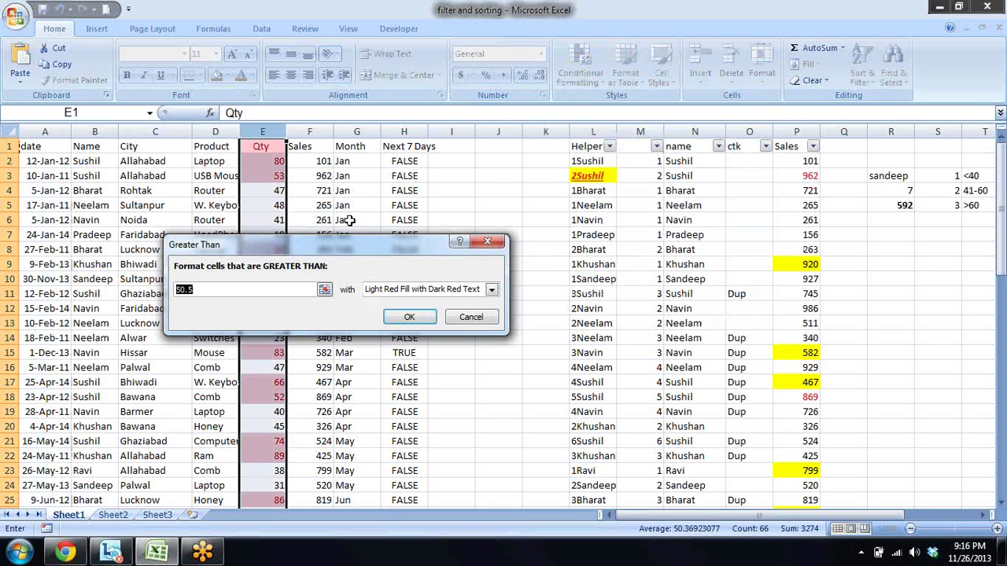
mouse_move(319, 185)
mouse_down()
mouse_move(535, 214)
mouse_move(529, 198)
mouse_up()
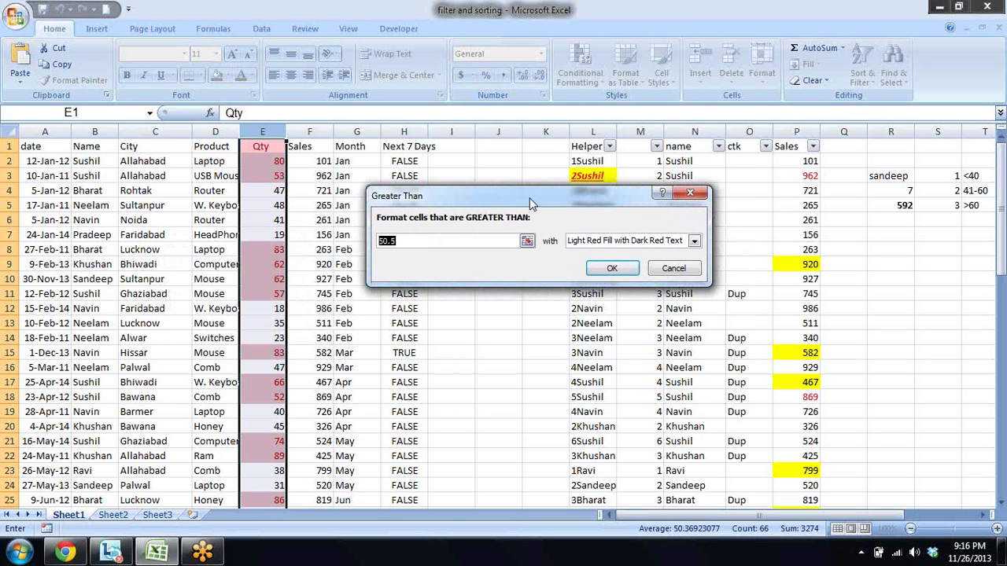
click(431, 242)
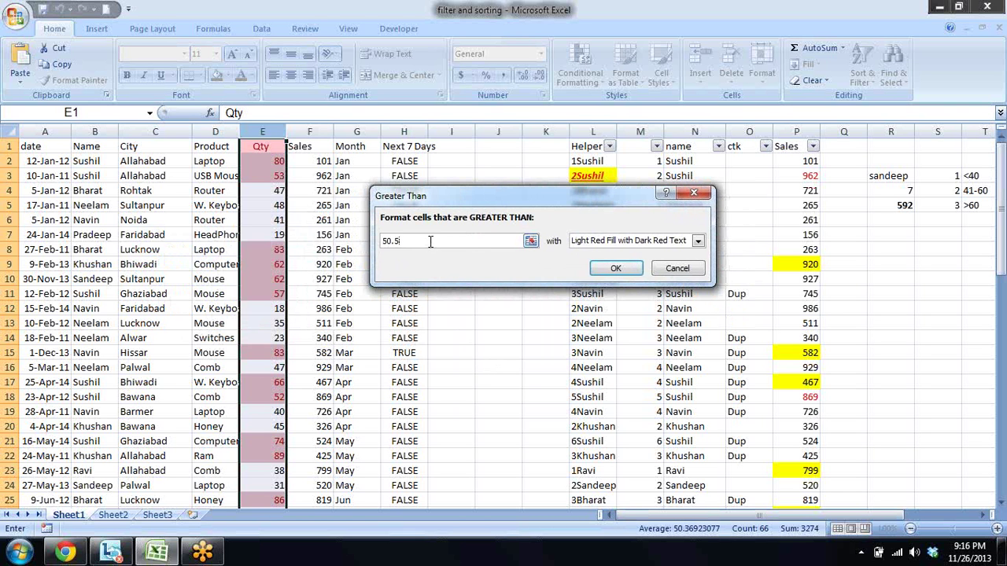
drag(430, 241, 366, 239)
text(80)
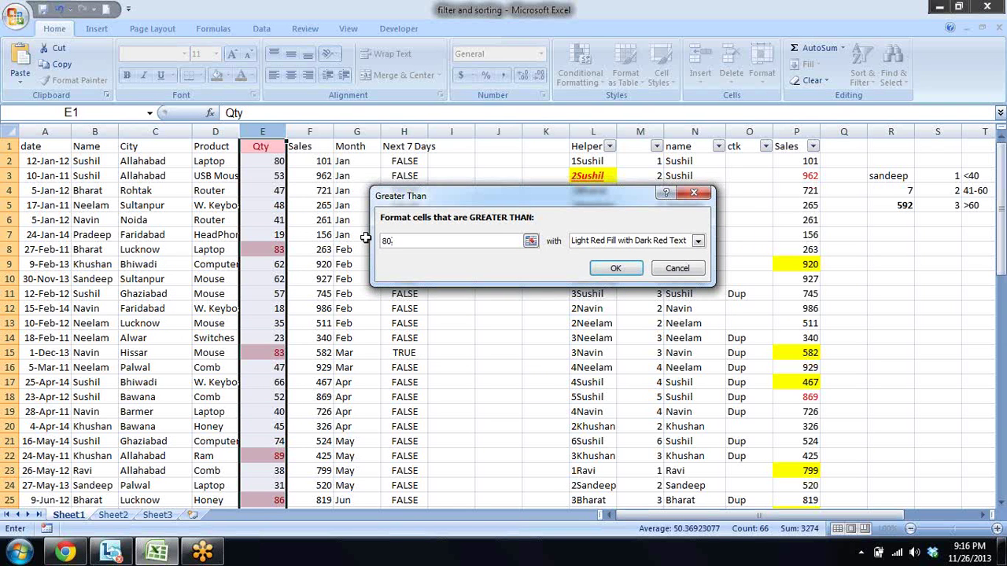
- Cancel the trial rule and select only the Qty values E2 to E66
key(Escape)
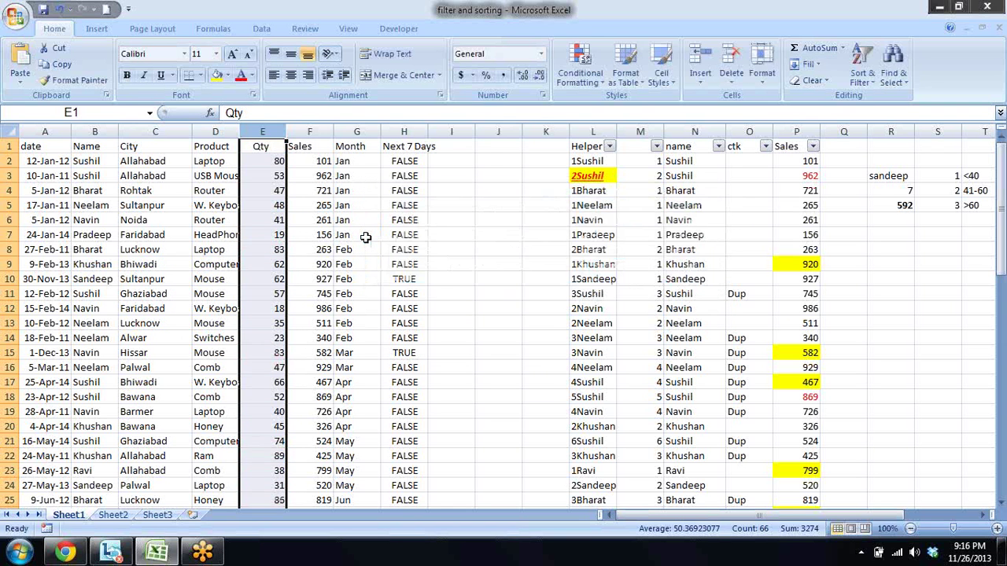
key(Down)
key(ctrl+shift+Down)
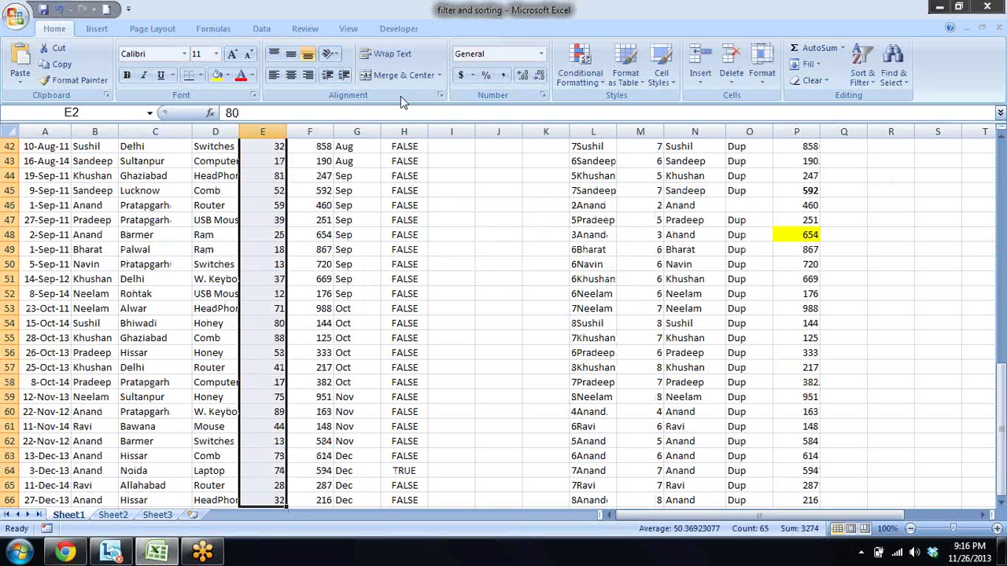
- Highlight Qty values greater than 80 with light red fill and dark red text
drag(1001, 456, 1002, 208)
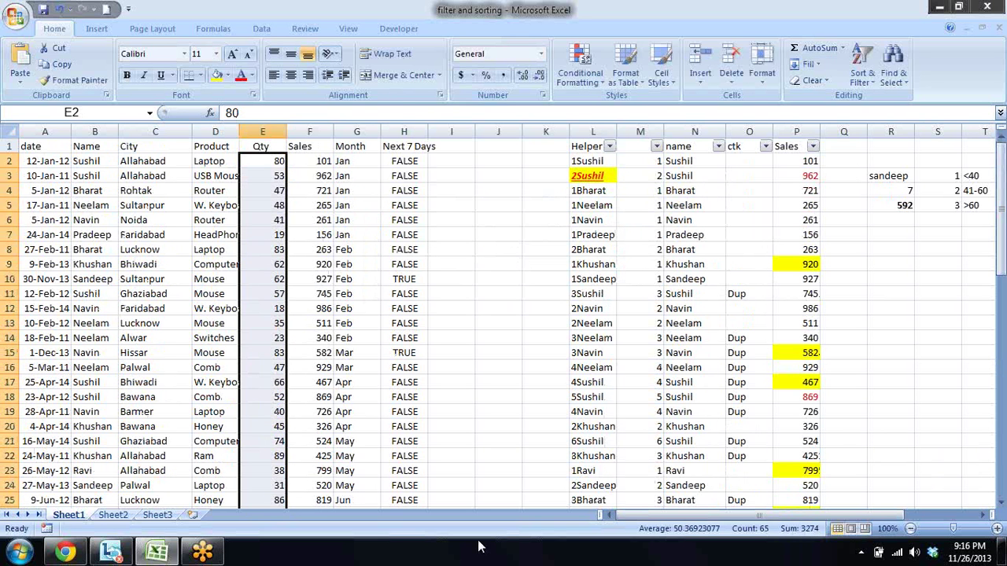
click(590, 79)
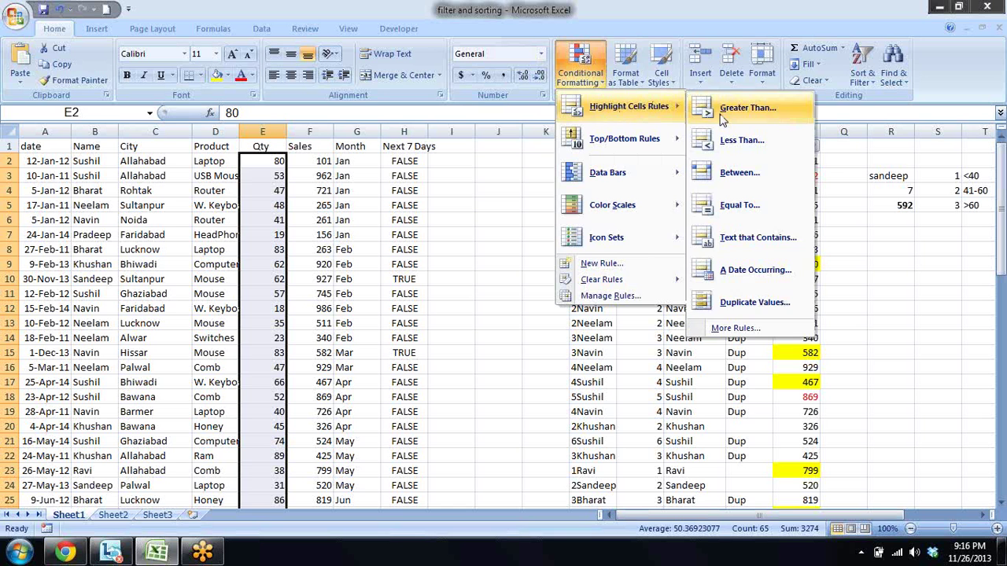
click(723, 110)
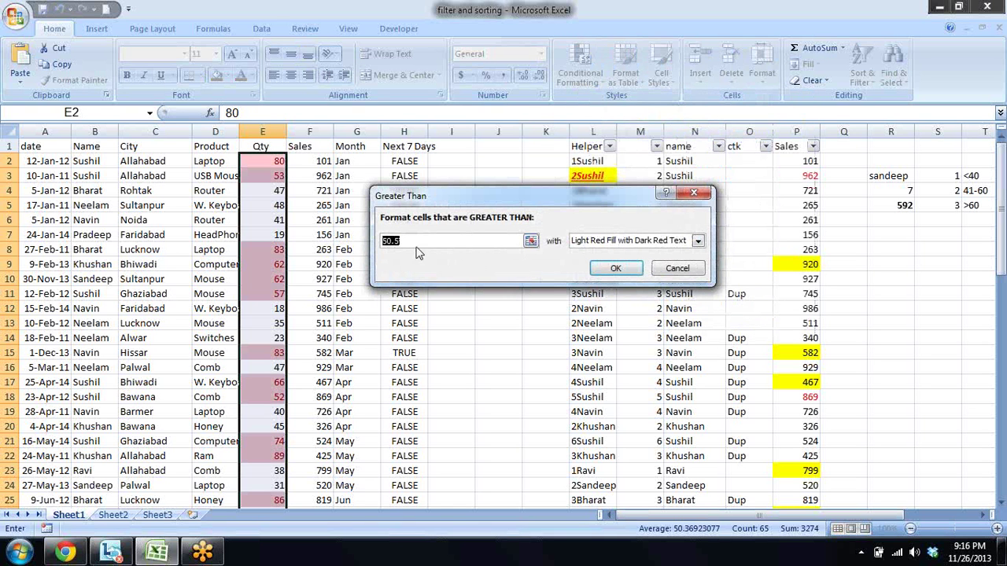
text(80)
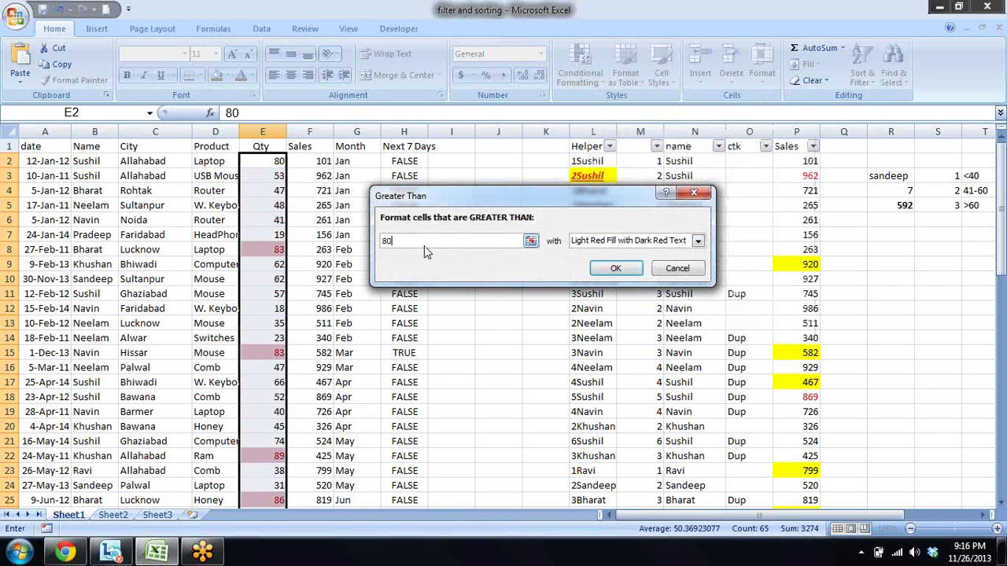
click(604, 269)
- Step down the Qty column to check the highlighted values, then return to the top
key(Down)
key(Down)
key(Down)
key(Down)
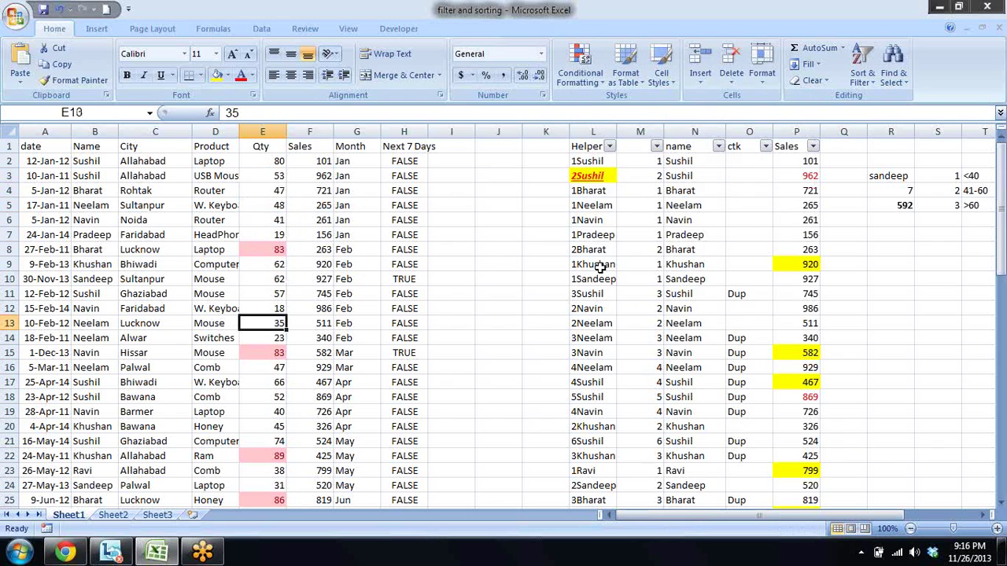
key(Down)
key(Down)
key(Down)
key(Down)
key(Down)
key(Down)
key(Down)
key(Down)
key(Down)
key(Down)
key(Down)
key(Down)
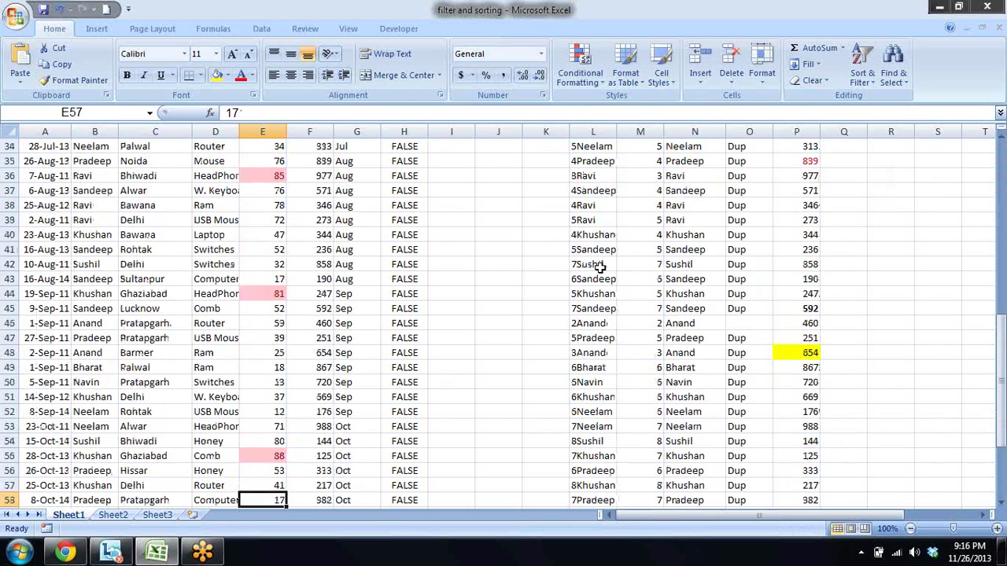
key(Down)
key(Down)
key(Down)
key(Down)
key(Down)
key(Down)
key(Up)
key(Up)
key(Up)
key(Up)
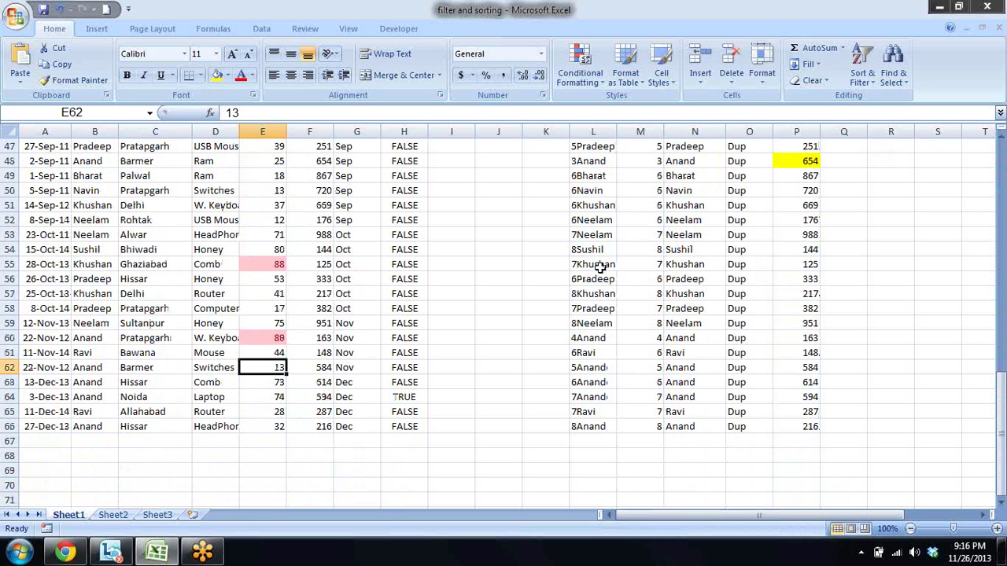
key(ctrl+Up)
- Add a Less Than 50 highlight to E2:E66, then reselect the Qty values
key(ctrl+shift+Down)
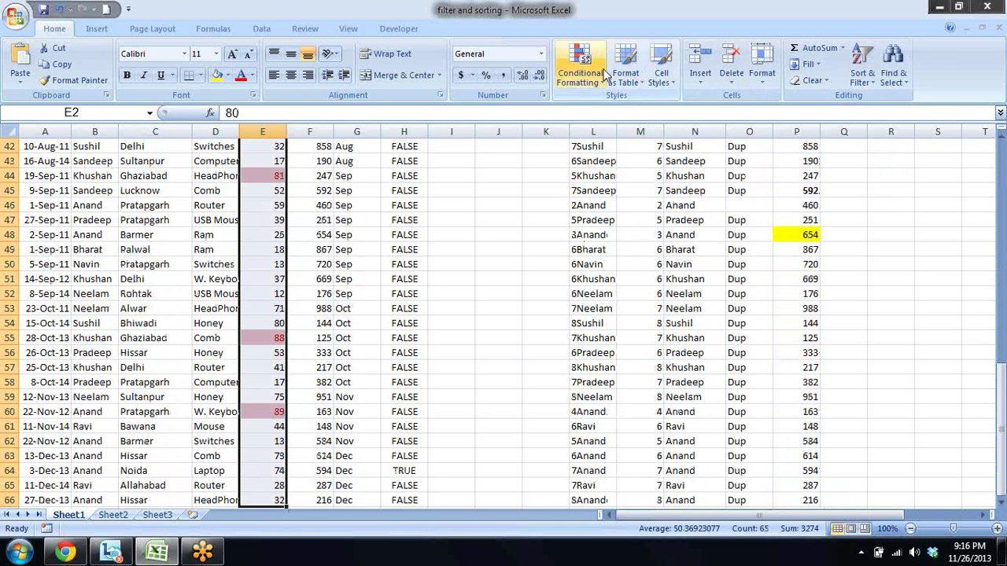
click(580, 65)
mouse_move(628, 107)
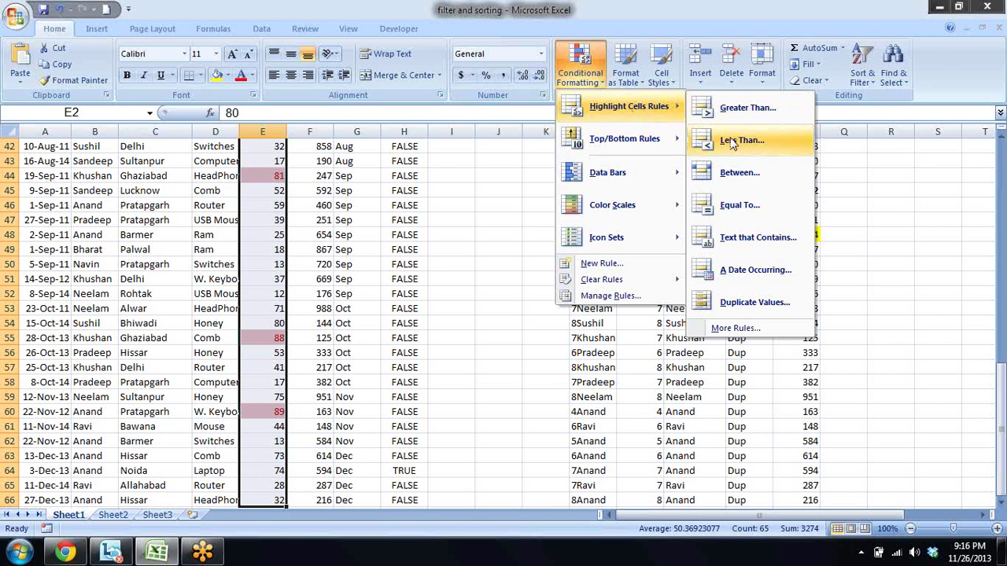
click(739, 140)
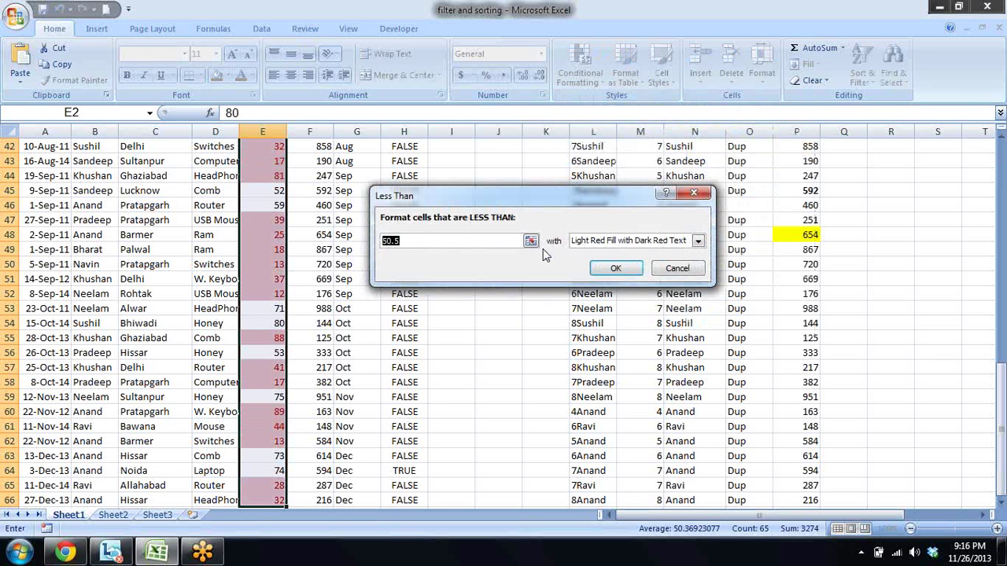
text(50)
key(Return)
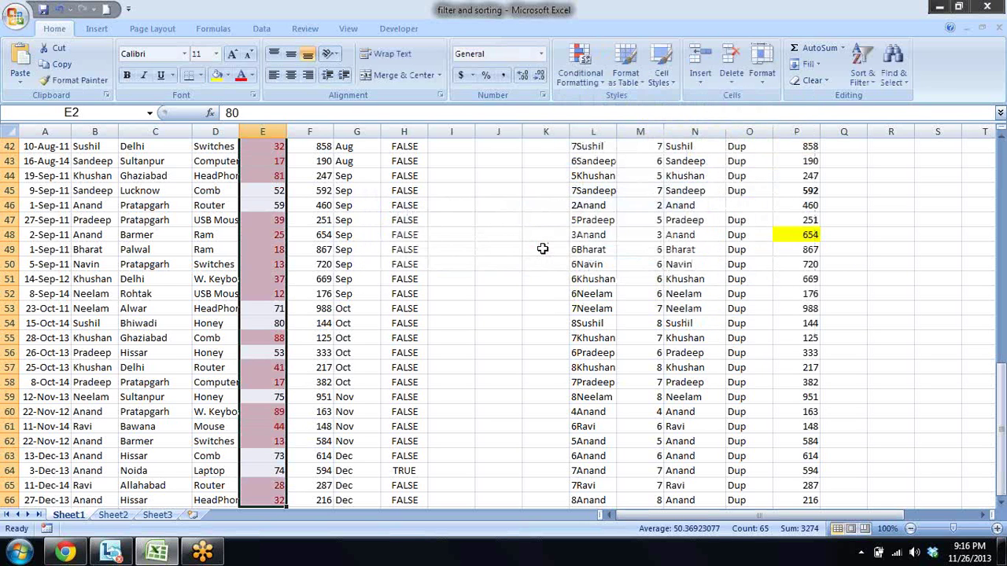
key(ctrl+Up)
key(Down)
key(ctrl+shift+Down)
- Apply a Between 50 and 70 highlight to the Qty values and reselect E2:E66
click(580, 64)
mouse_move(622, 106)
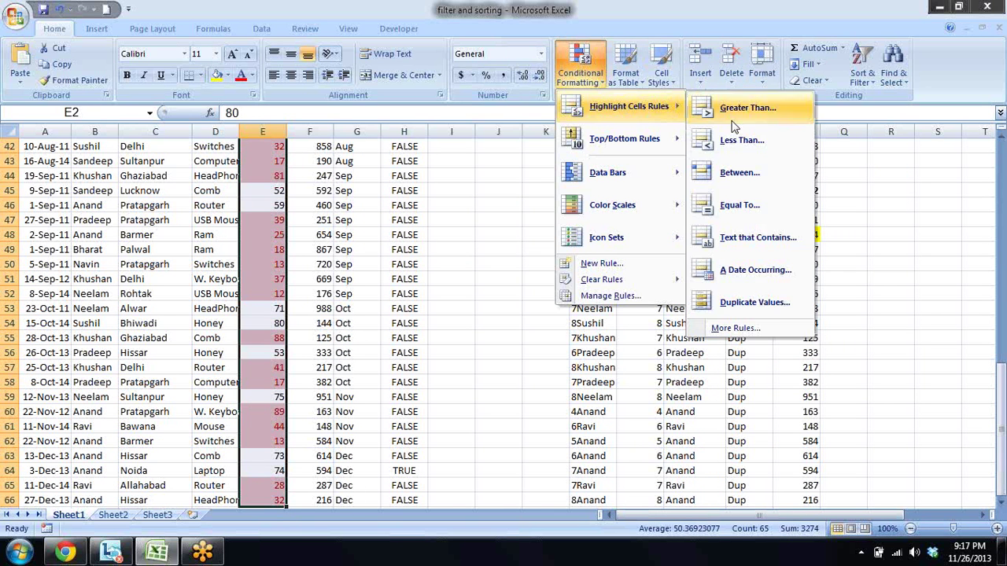
click(740, 198)
text(50)
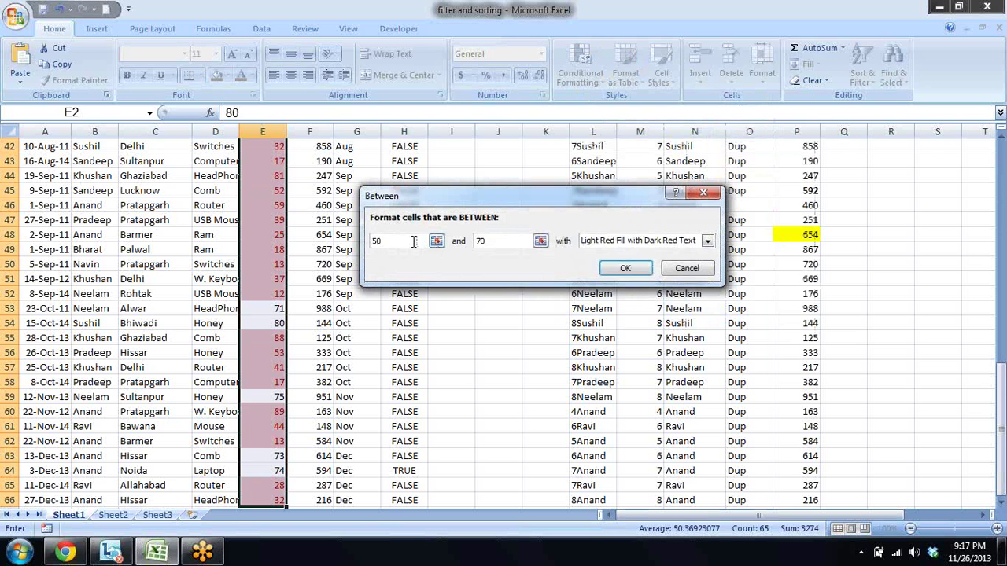
key(Return)
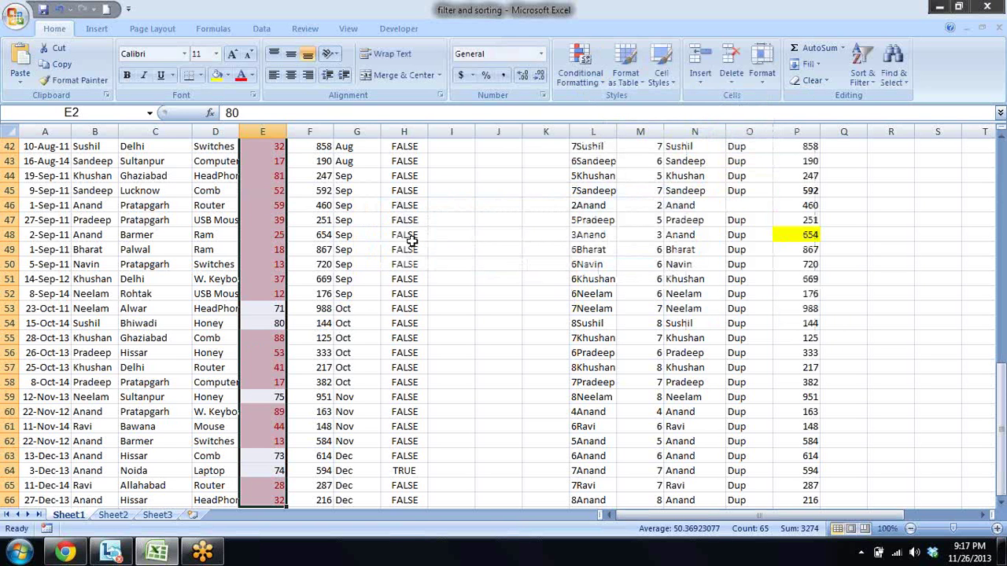
key(Up)
key(Down)
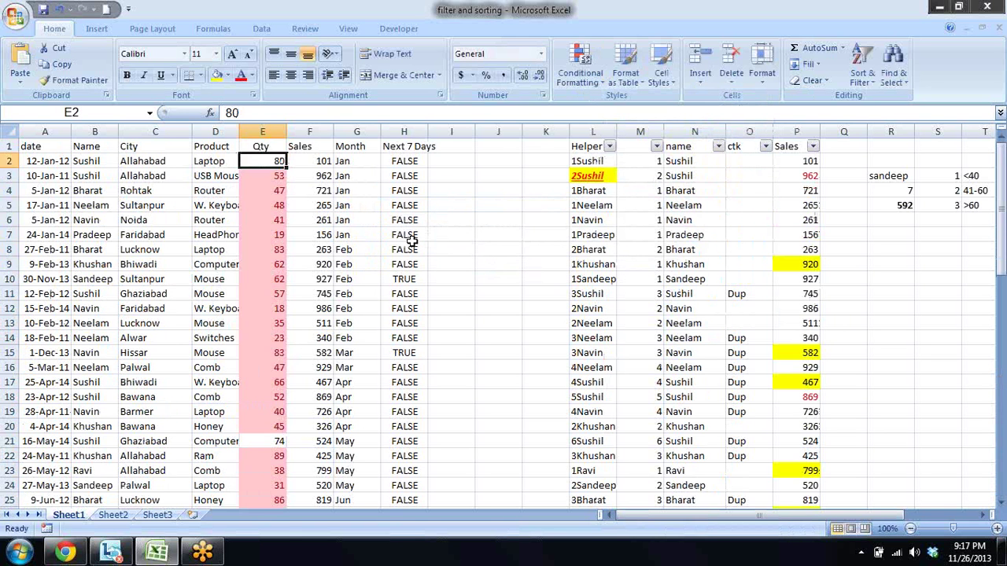
key(ctrl+shift+Down)
- Open a second Between rule, cancel it, and drag-select Qty values E2 to E66
click(580, 64)
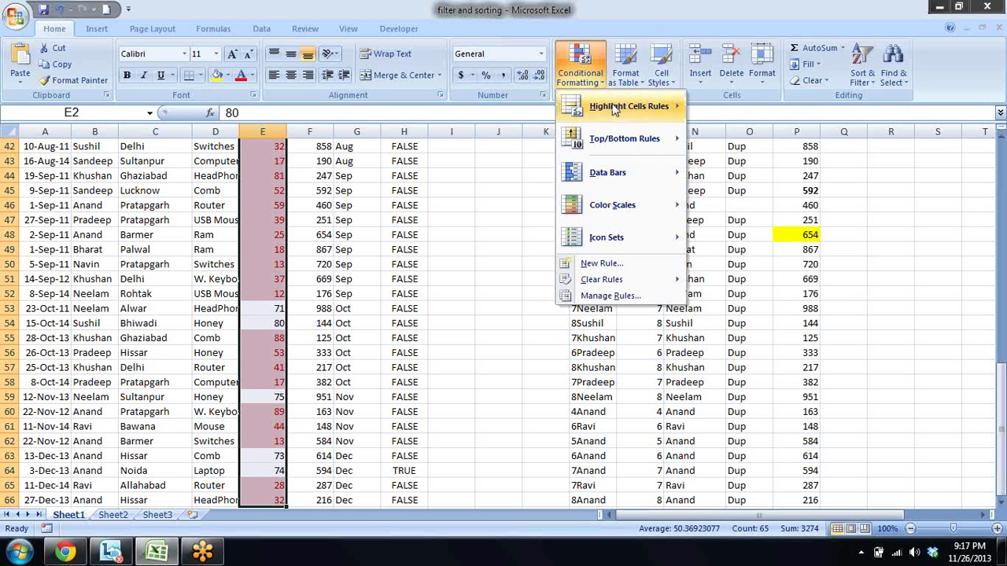
mouse_move(628, 107)
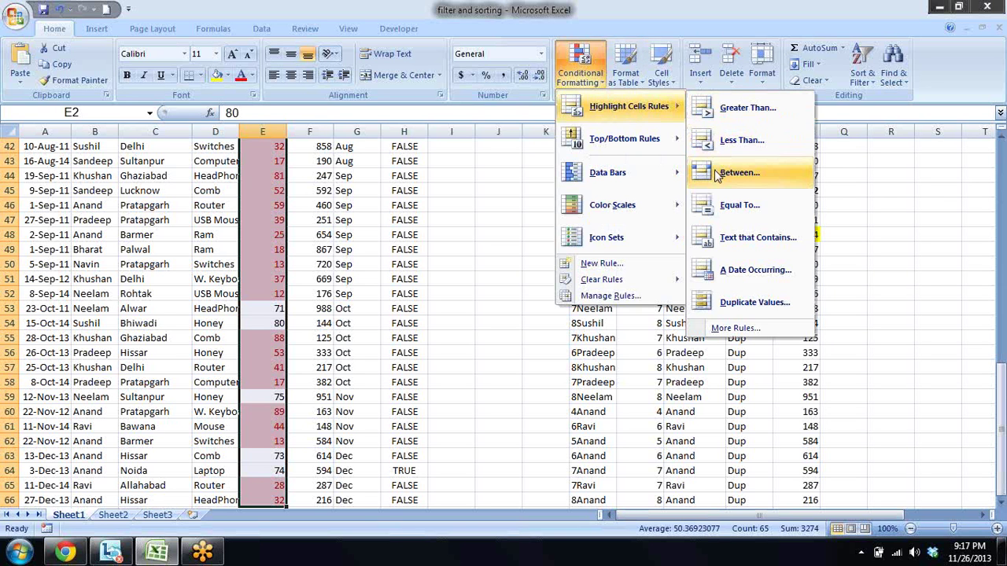
click(717, 175)
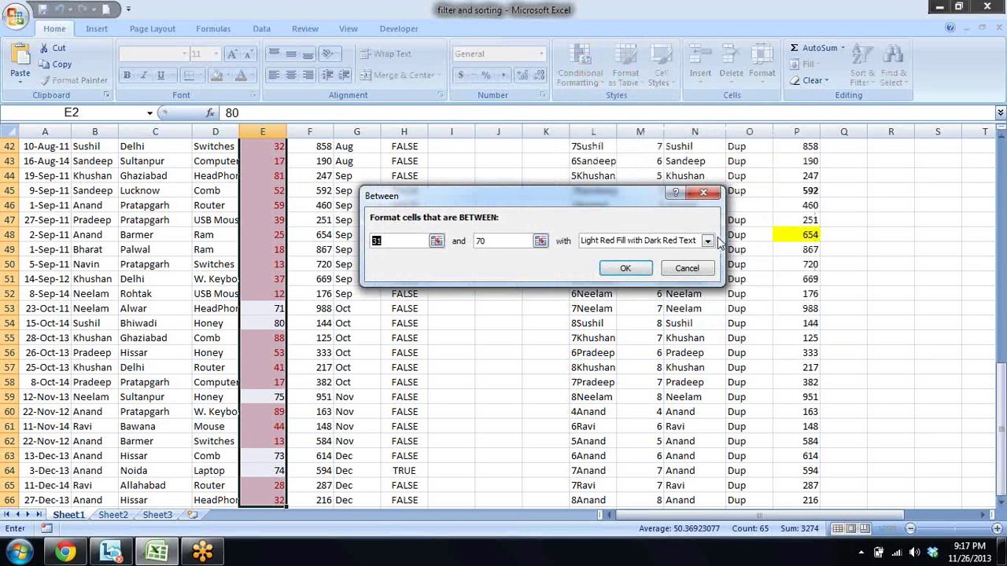
click(703, 193)
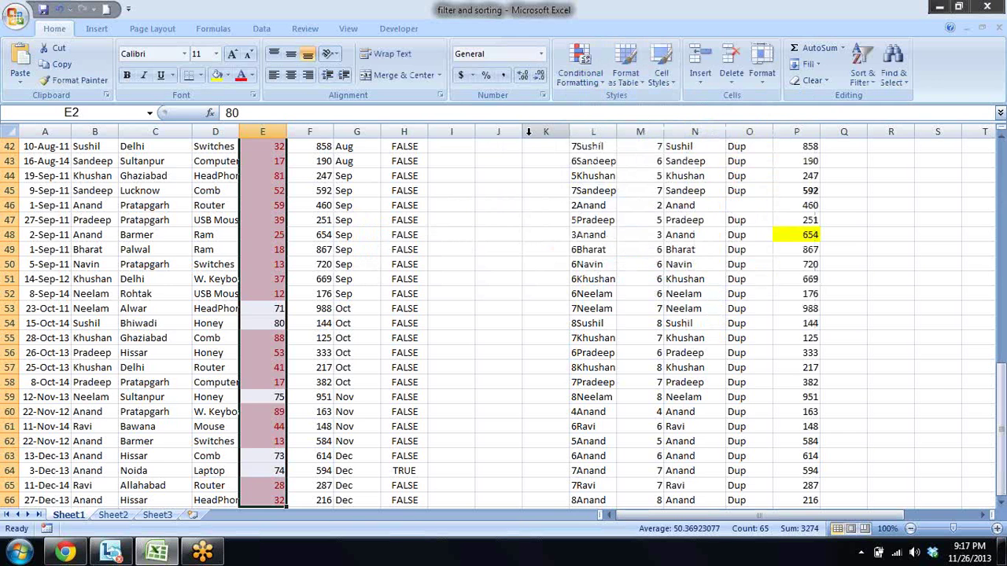
key(ctrl+Up)
drag(263, 161, 285, 508)
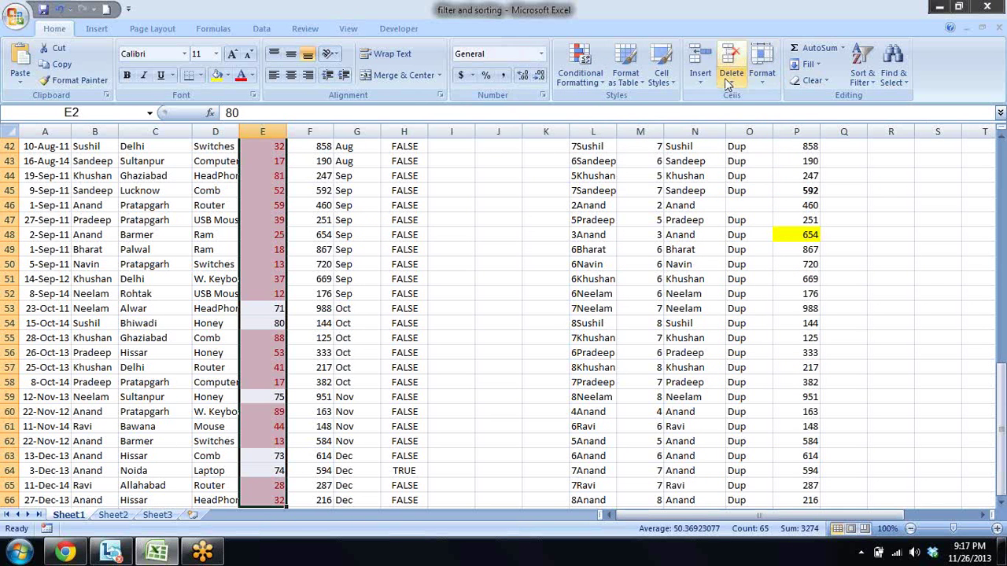
- Open the Rules Manager listing the between, less-than 50 and greater-than 80 rules on $E$2:$E$66
click(581, 75)
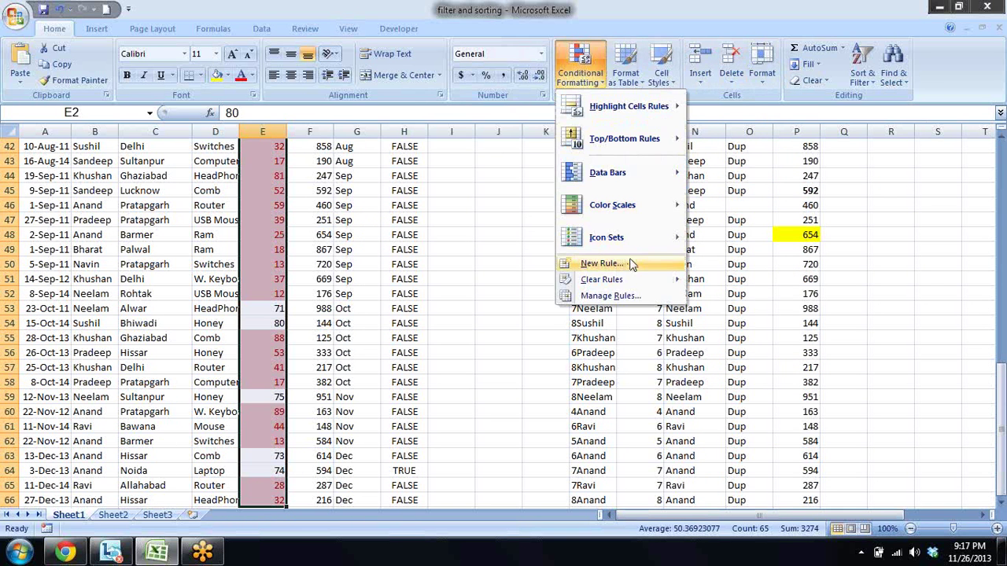
click(598, 296)
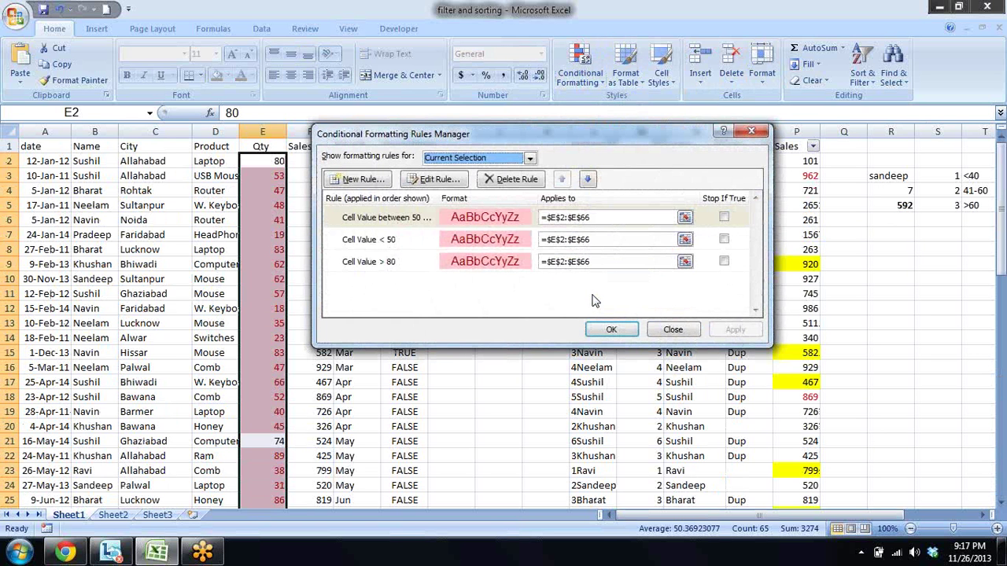
click(752, 131)
click(603, 71)
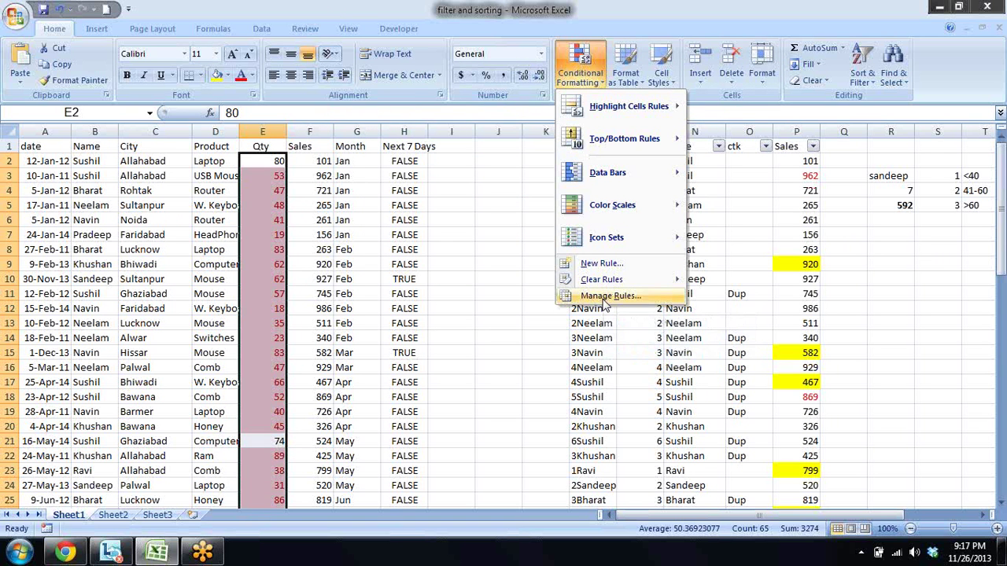
click(606, 296)
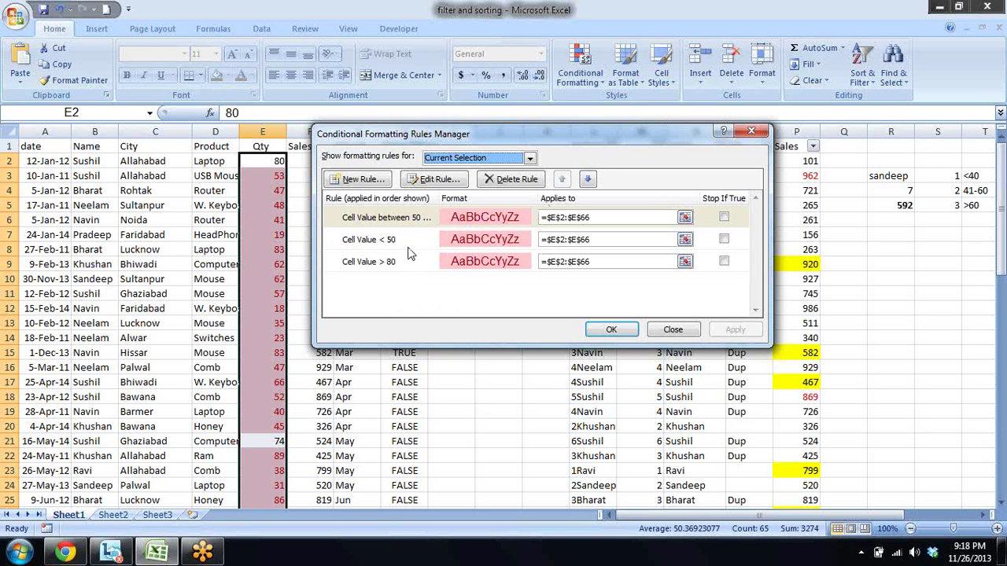
- Delete the greater-than 80, less-than 50 and between rules from the Qty values
click(409, 245)
click(417, 268)
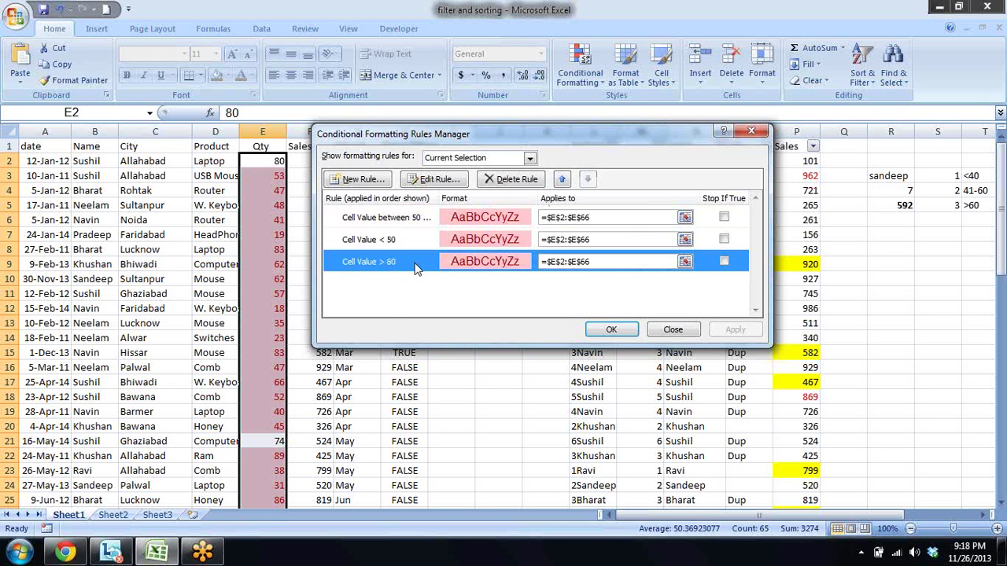
click(493, 181)
click(503, 181)
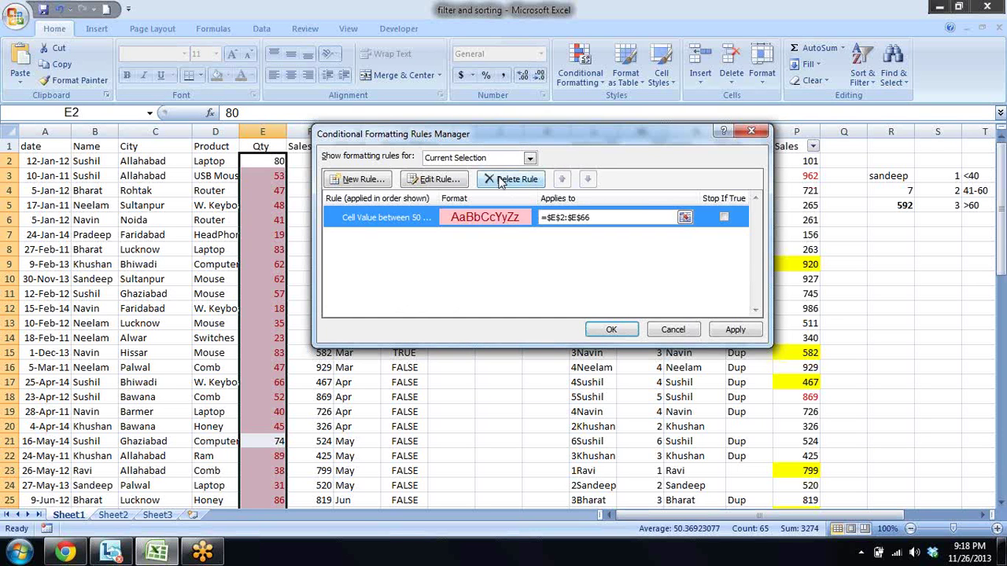
click(498, 182)
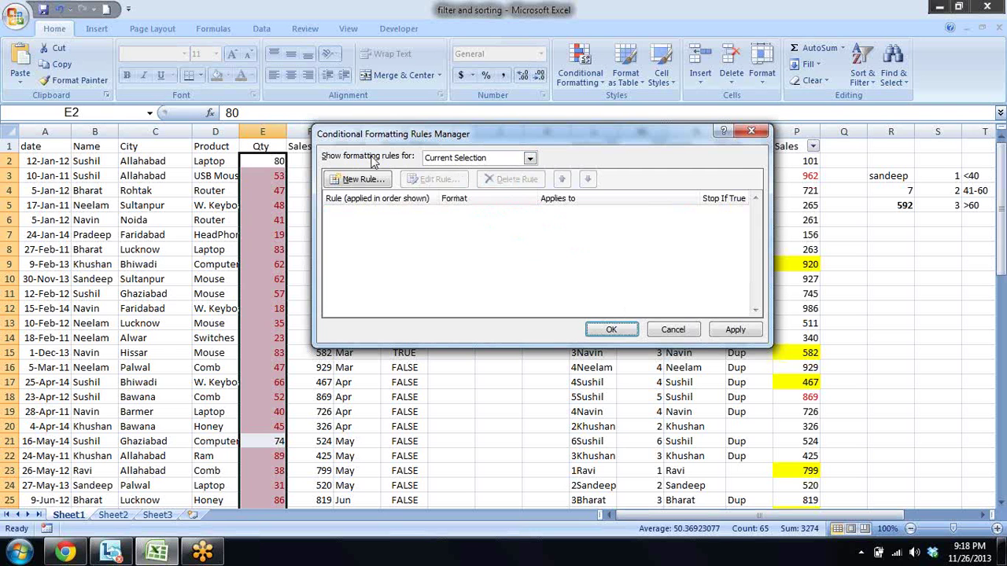
- List the whole worksheet's rules, delete the Icon Set rule, and close the Rules Manager
click(531, 160)
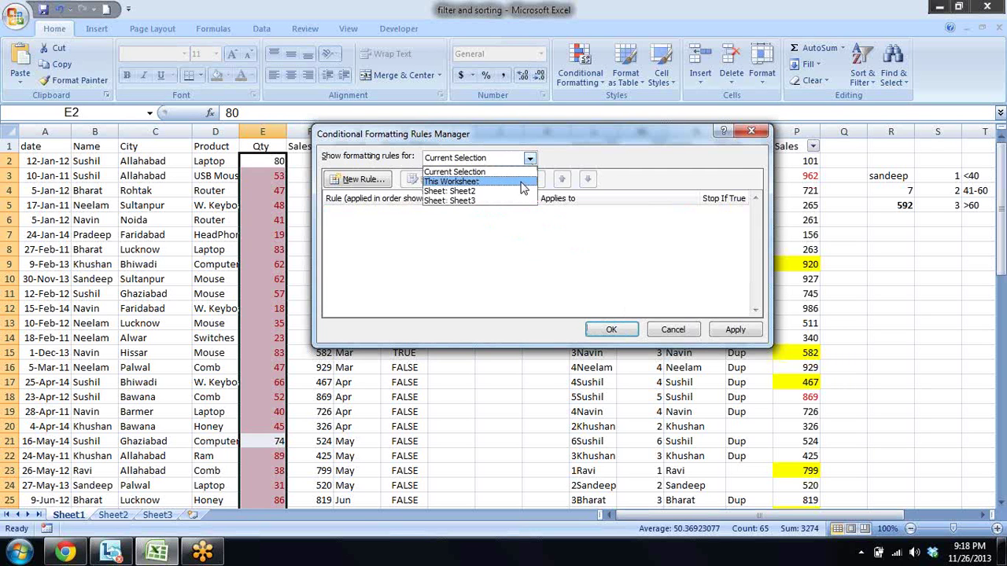
click(522, 183)
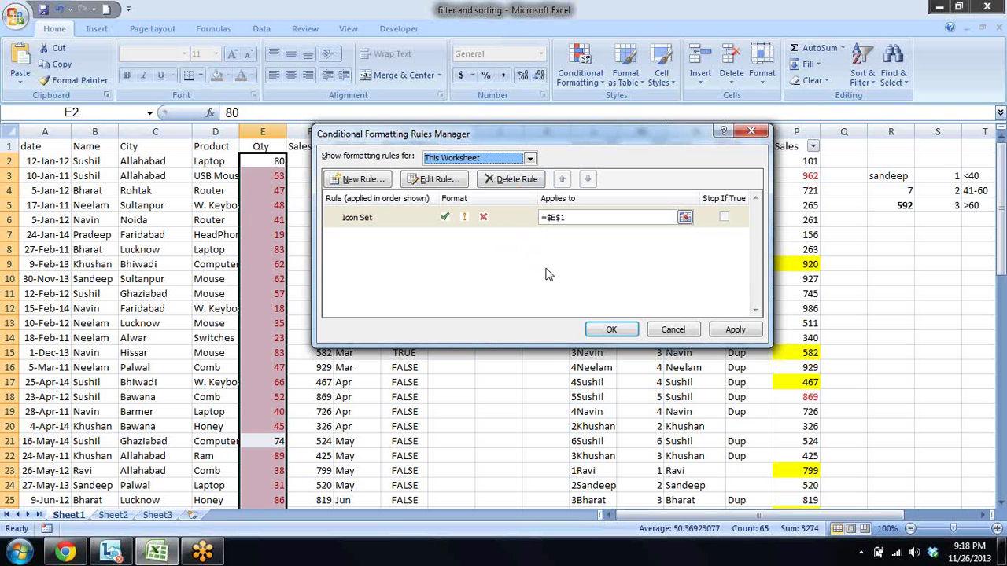
click(522, 216)
click(513, 181)
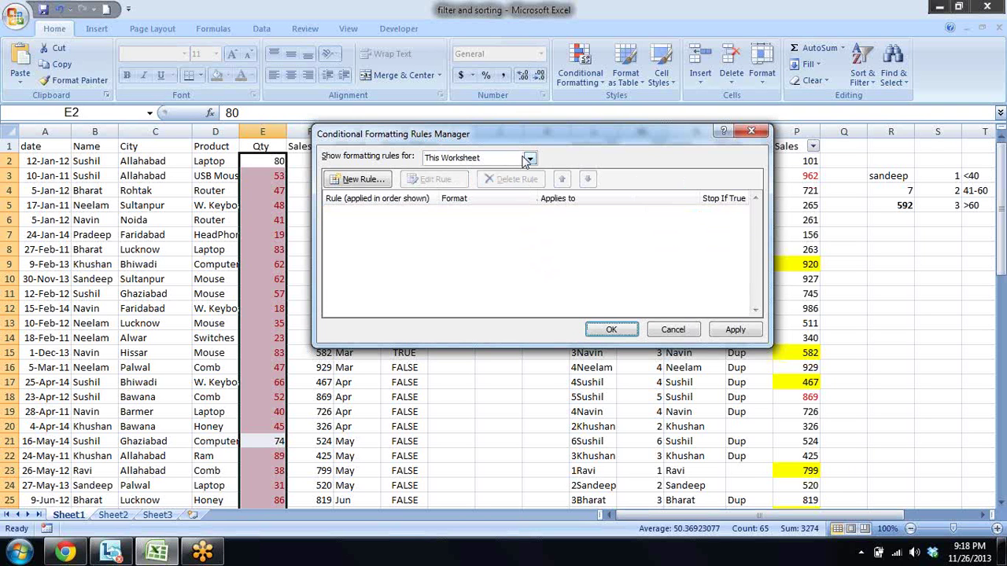
click(528, 158)
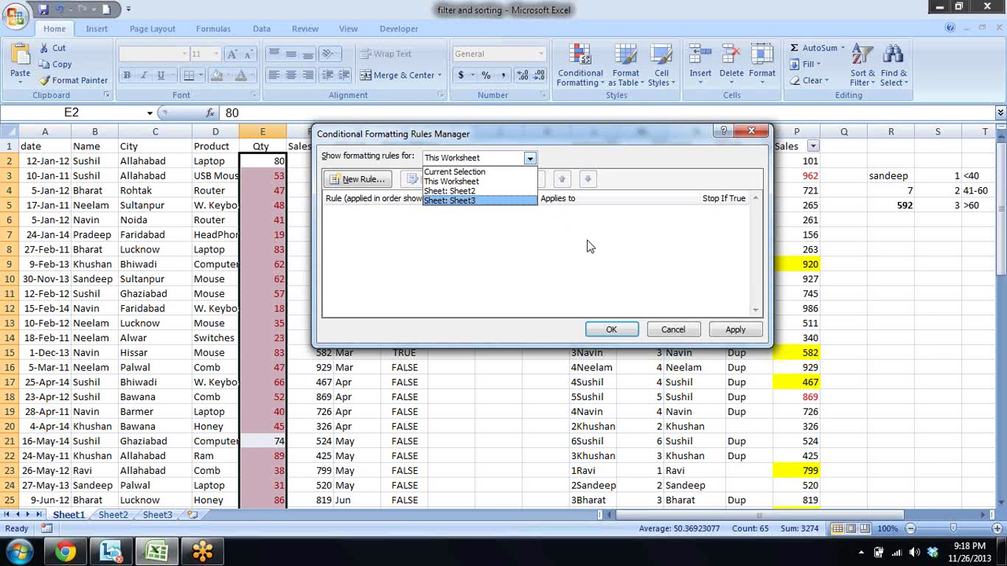
key(Escape)
key(Escape)
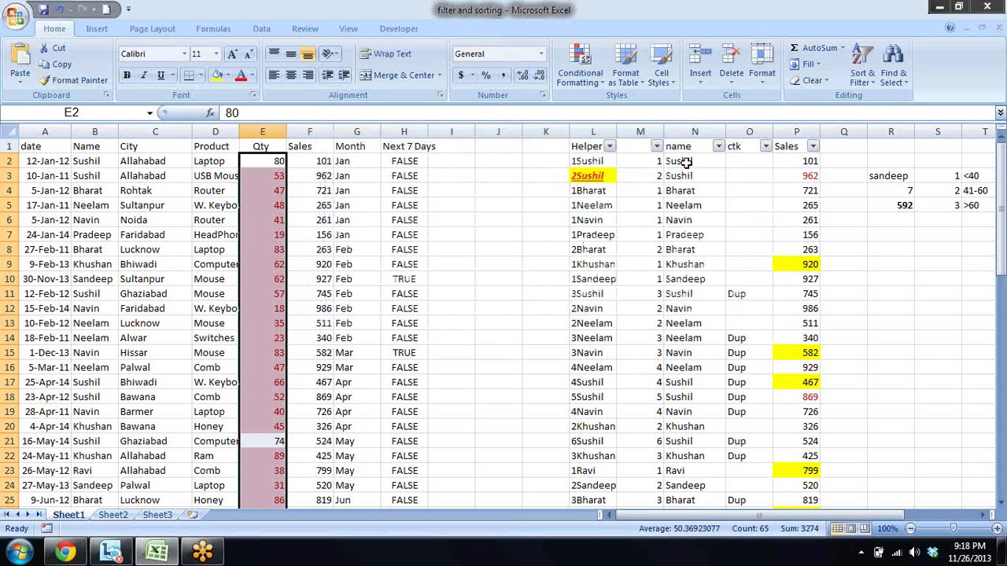
- Review the Qty rules in the Rules Manager, then clear all rules from the selected cells E2:E66
click(579, 79)
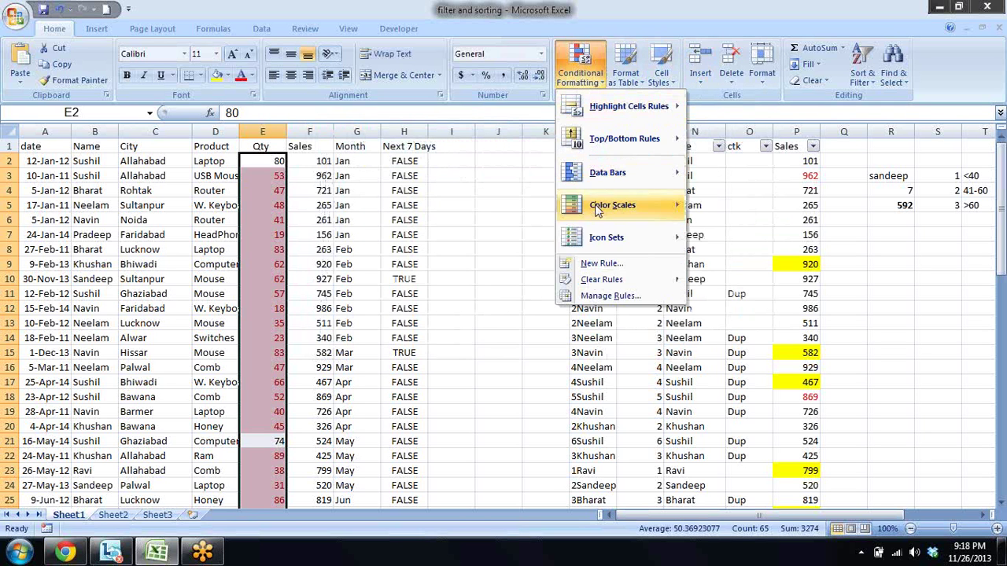
click(586, 297)
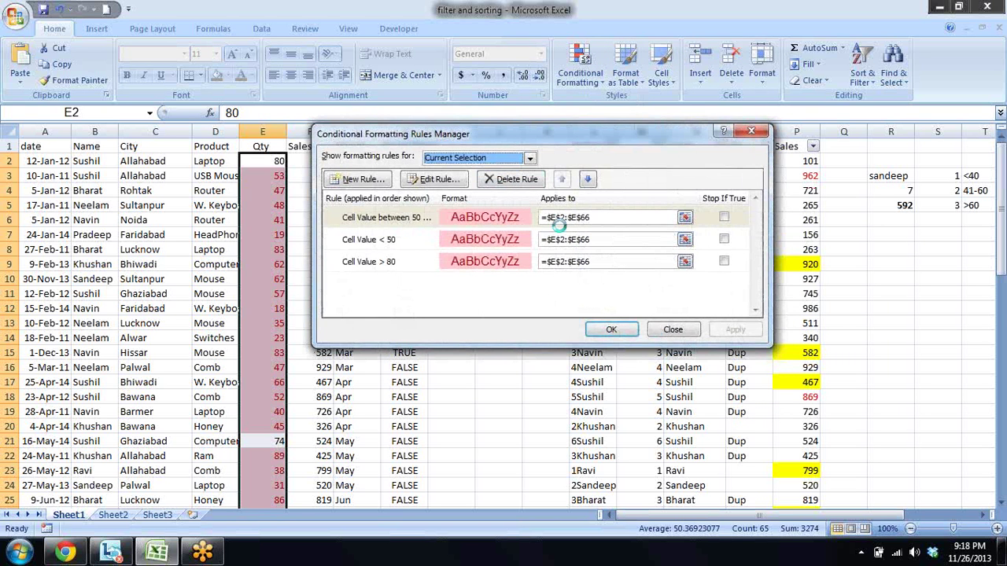
key(Escape)
click(582, 73)
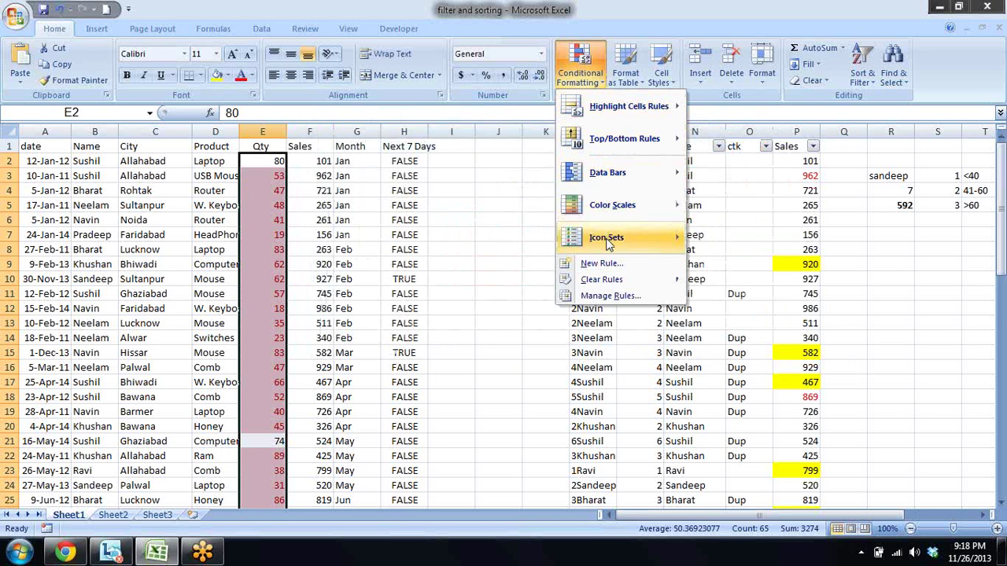
mouse_move(602, 280)
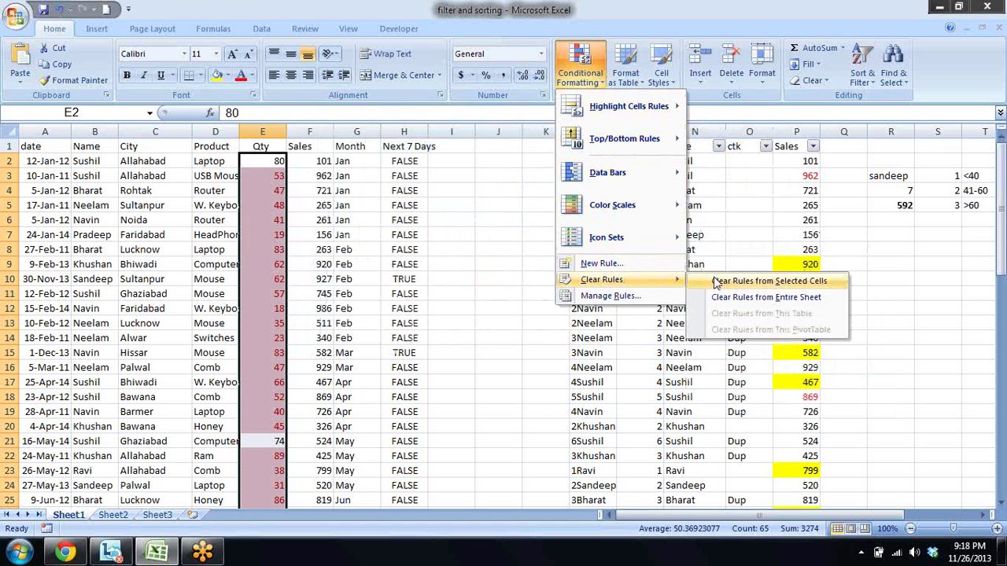
click(740, 299)
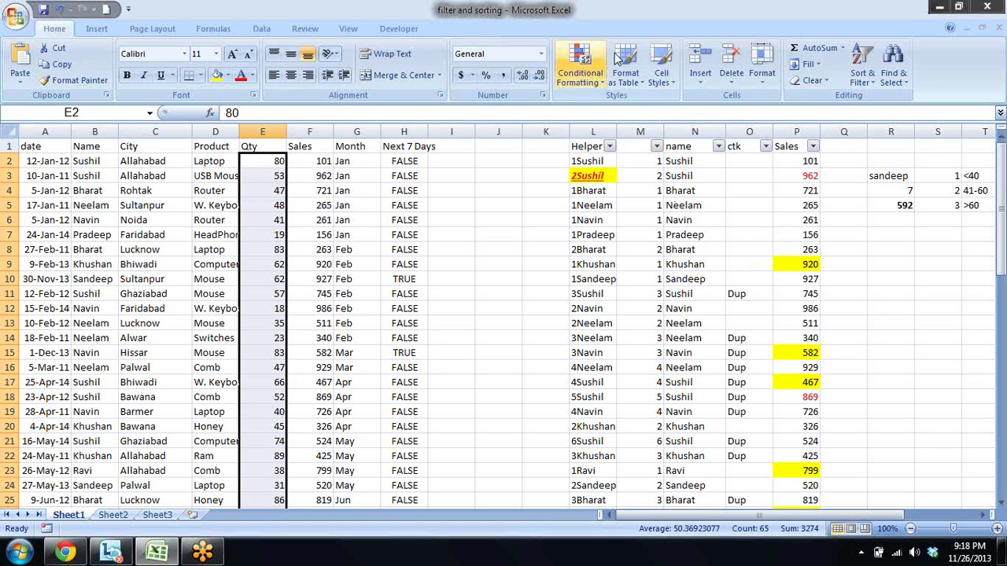
- Apply a Between 50 and 70 rule with light red fill to the Qty values
click(594, 83)
mouse_move(628, 106)
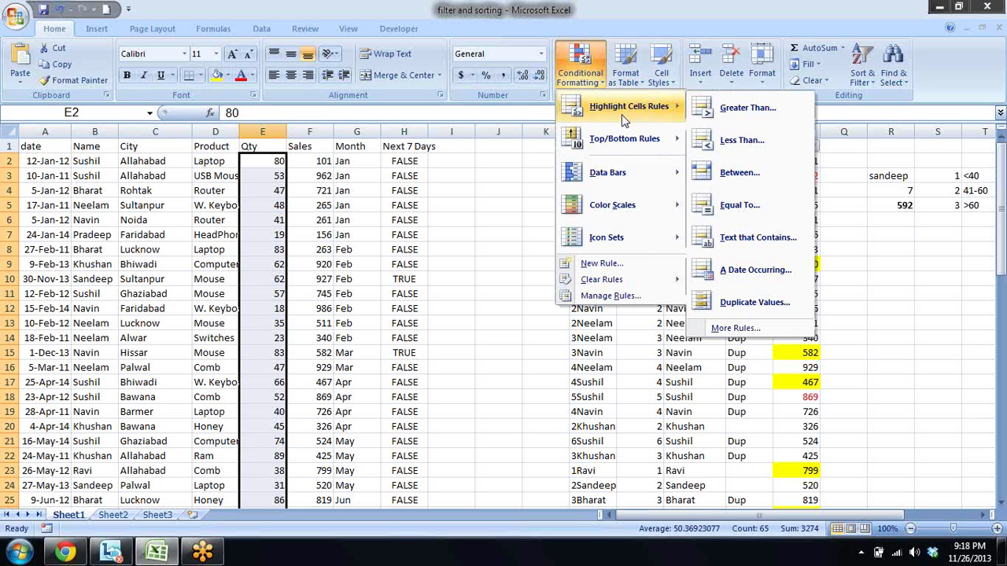
click(740, 174)
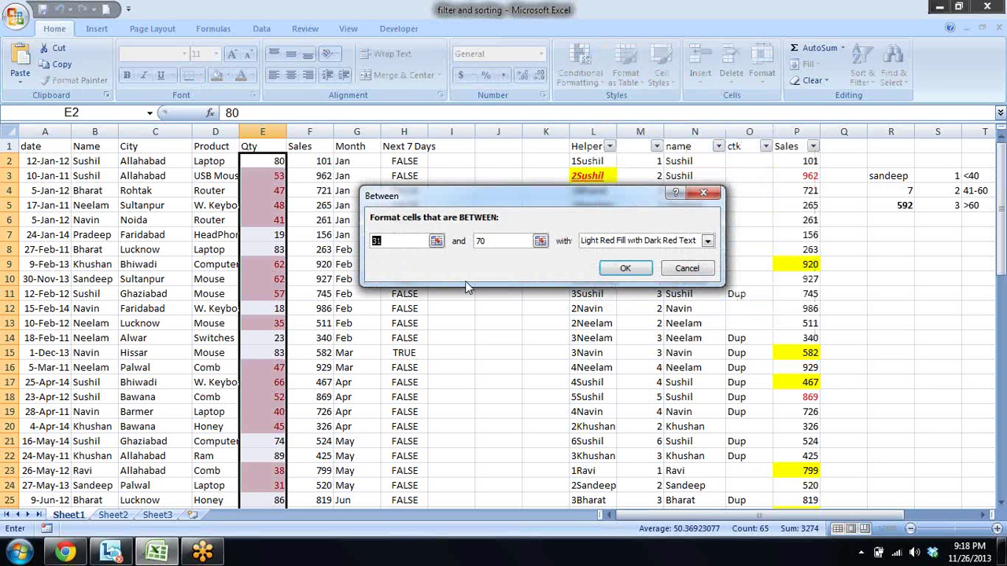
text(50)
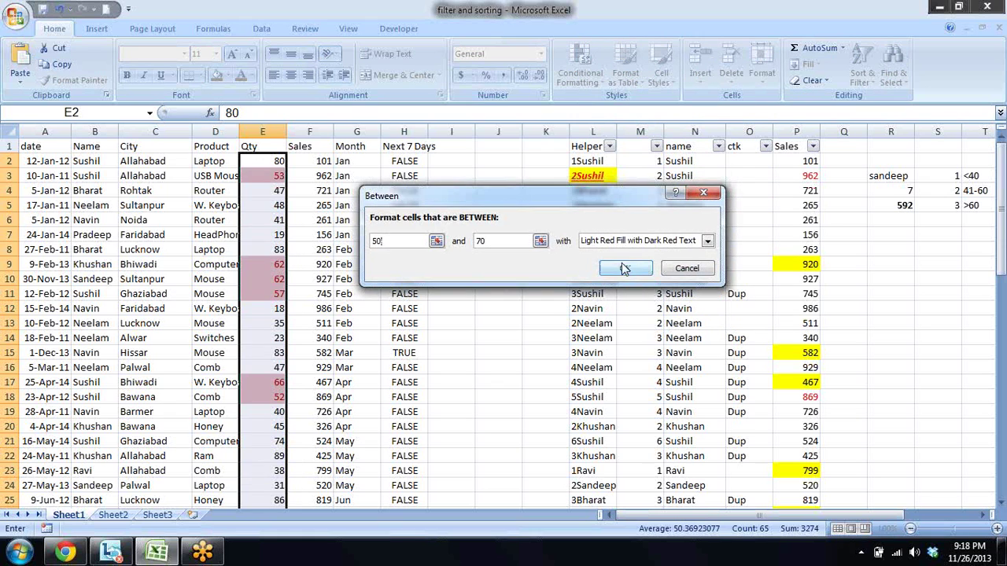
click(624, 268)
- Select the whole Qty column E1:E66 up to the header
key(Down)
key(Down)
key(Down)
key(Down)
key(Down)
key(Down)
key(Down)
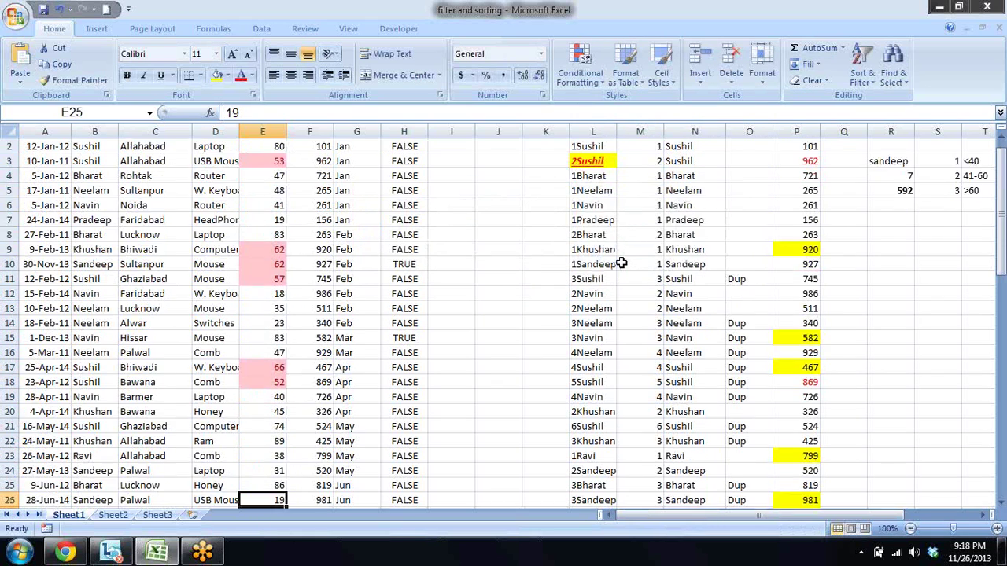
key(Down)
key(Down)
key(Down)
key(Down)
key(Down)
key(Down)
key(Down)
key(Down)
key(Down)
key(Down)
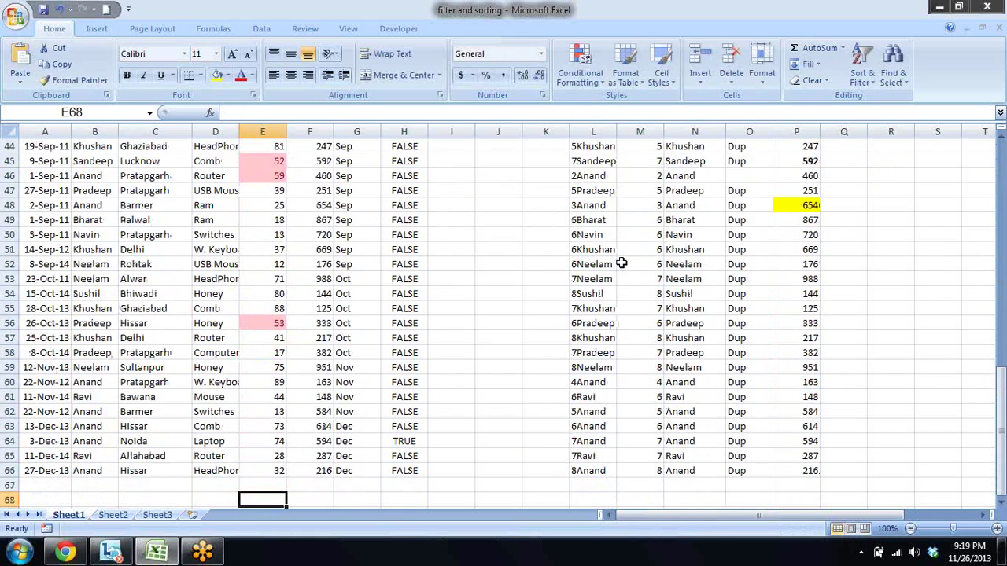
key(Up)
key(Up)
key(ctrl+shift+Up)
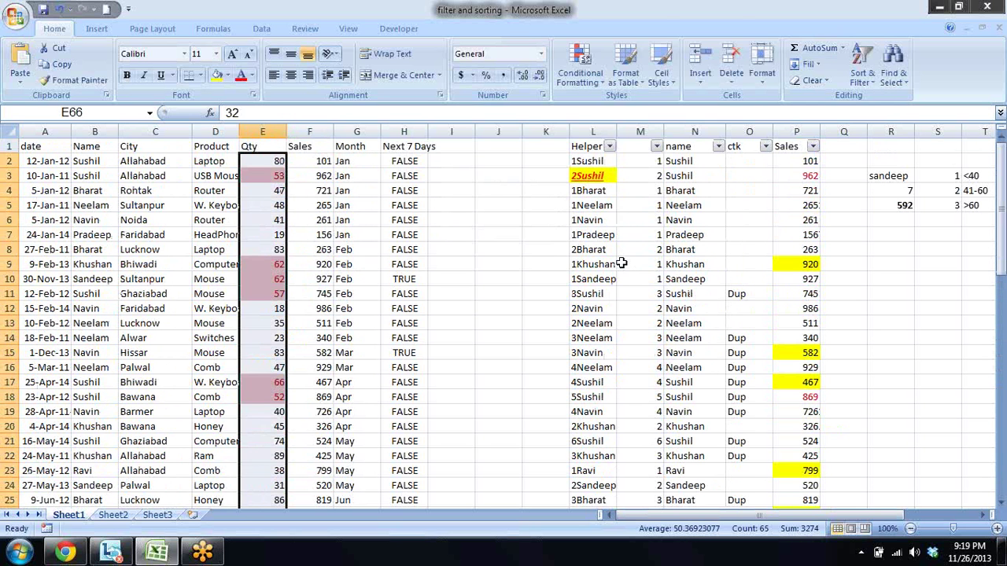
click(584, 72)
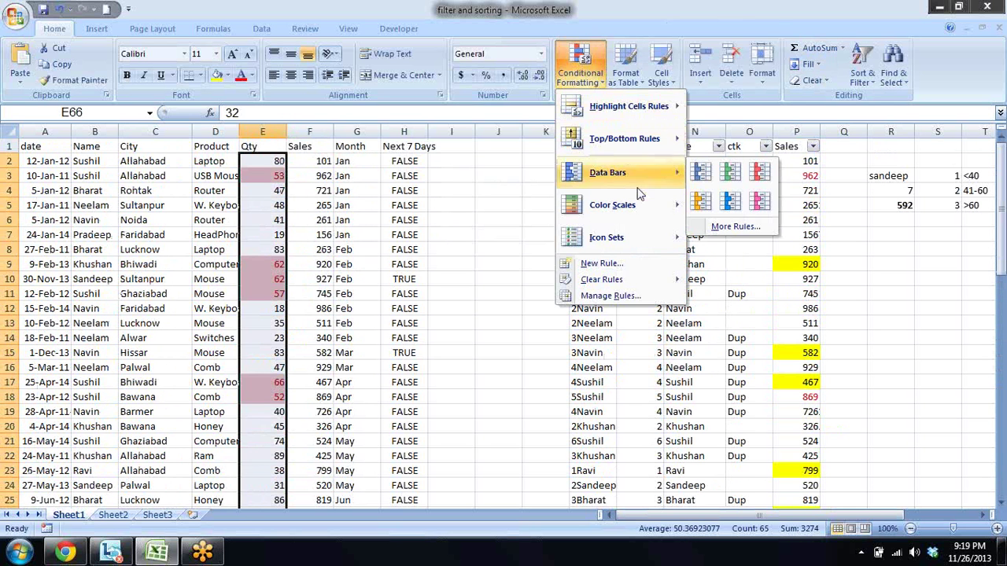
mouse_move(602, 280)
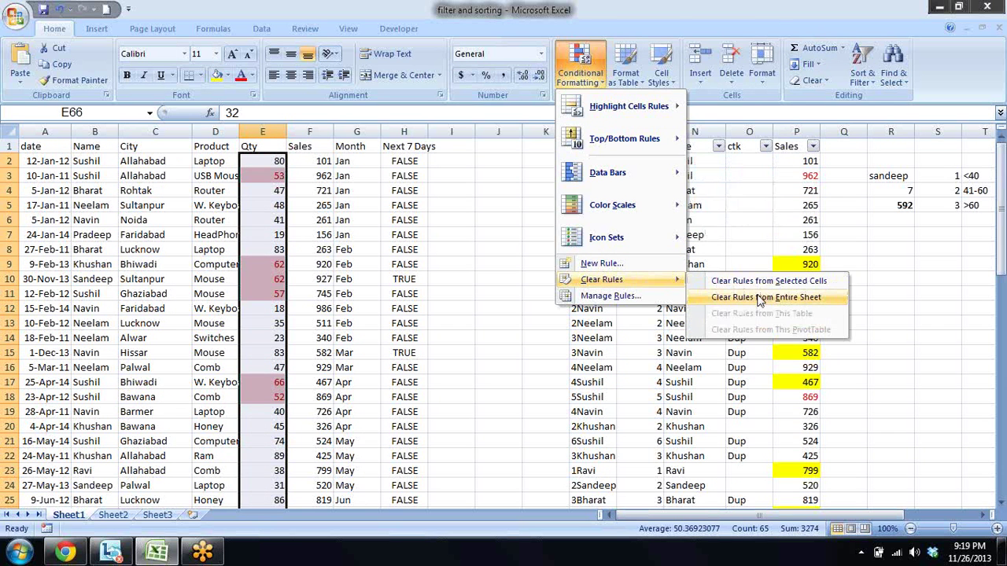
- Clear all conditional formatting from the sheet, then start an Equal To 80 rule and cancel it
click(753, 299)
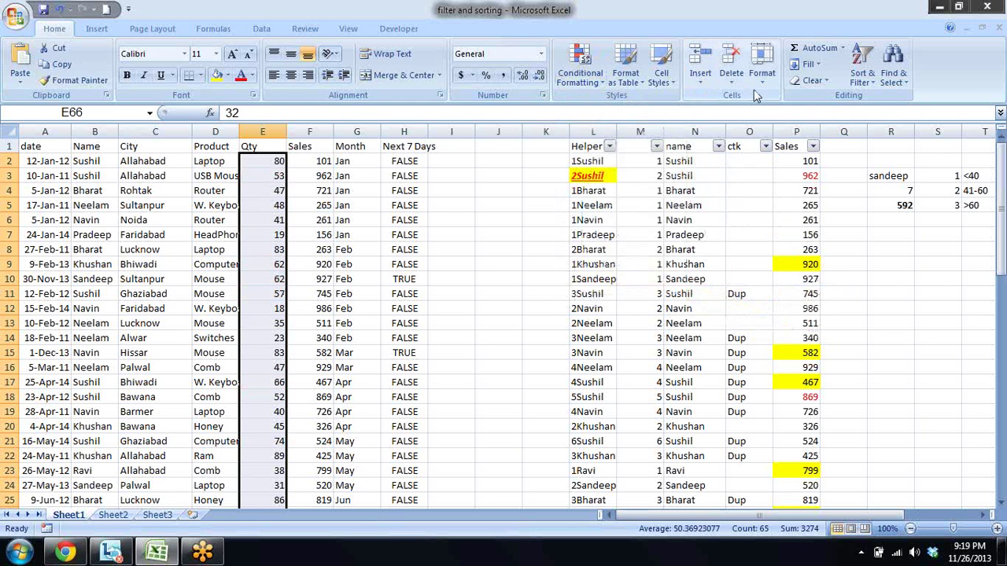
click(594, 84)
mouse_move(628, 106)
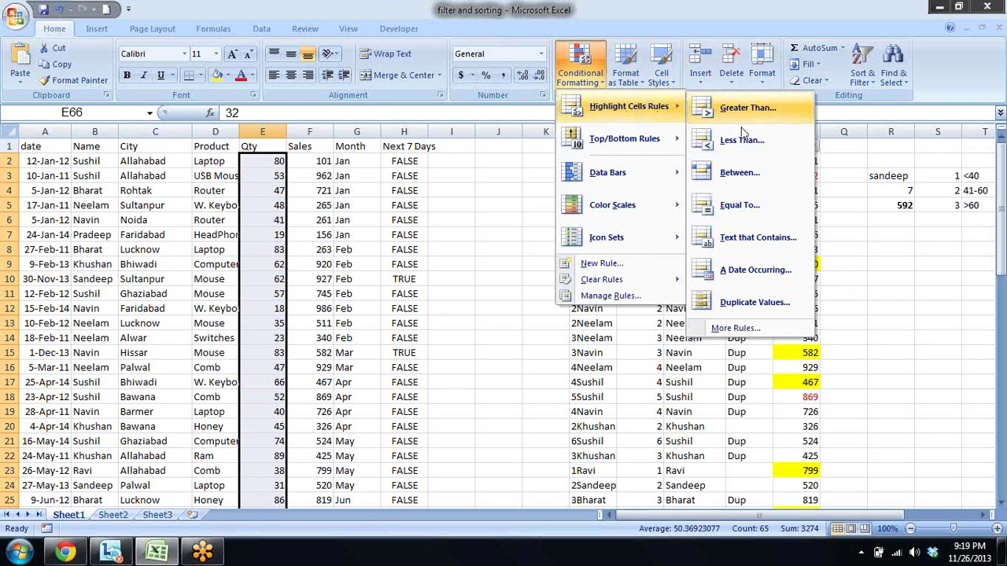
click(739, 209)
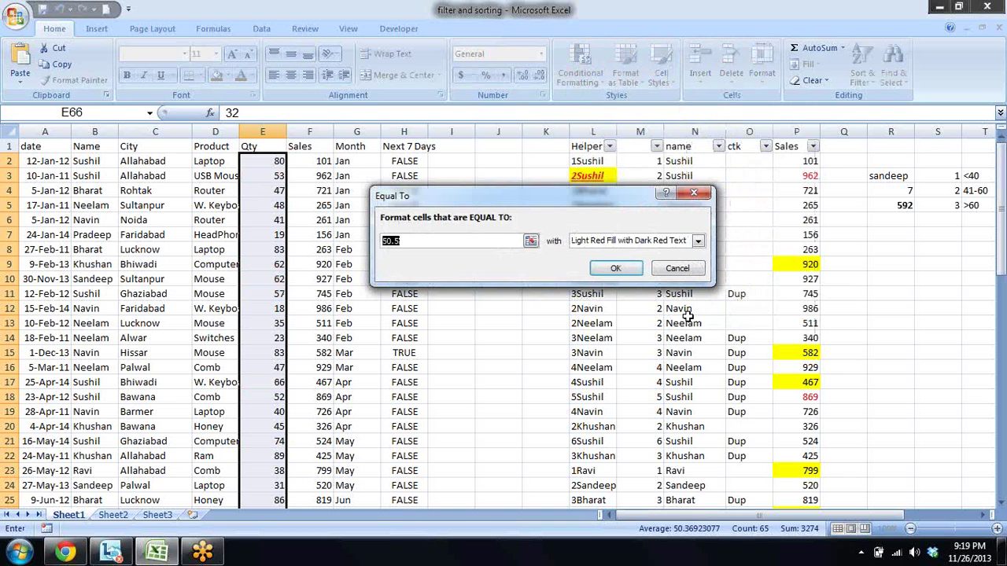
text(80)
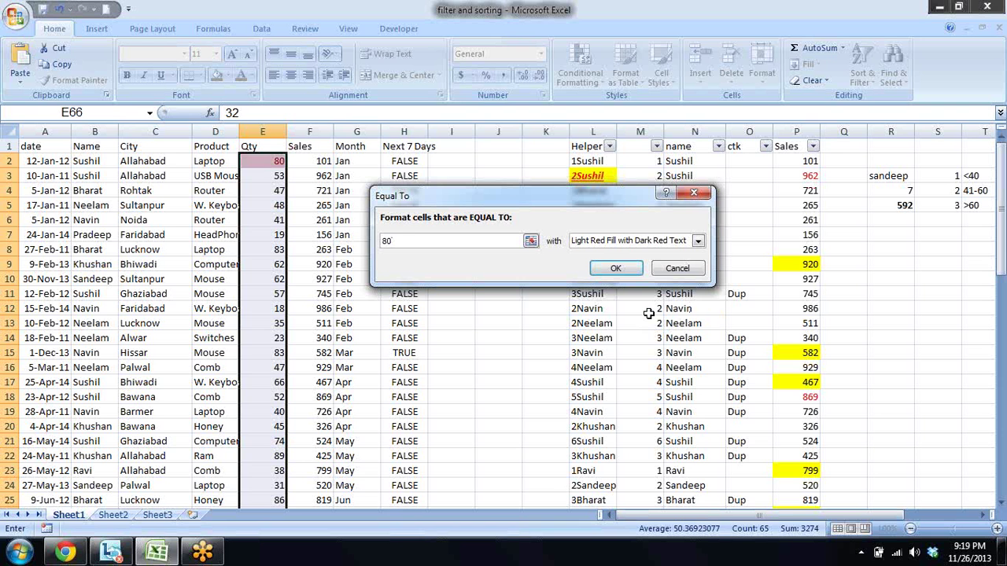
click(678, 268)
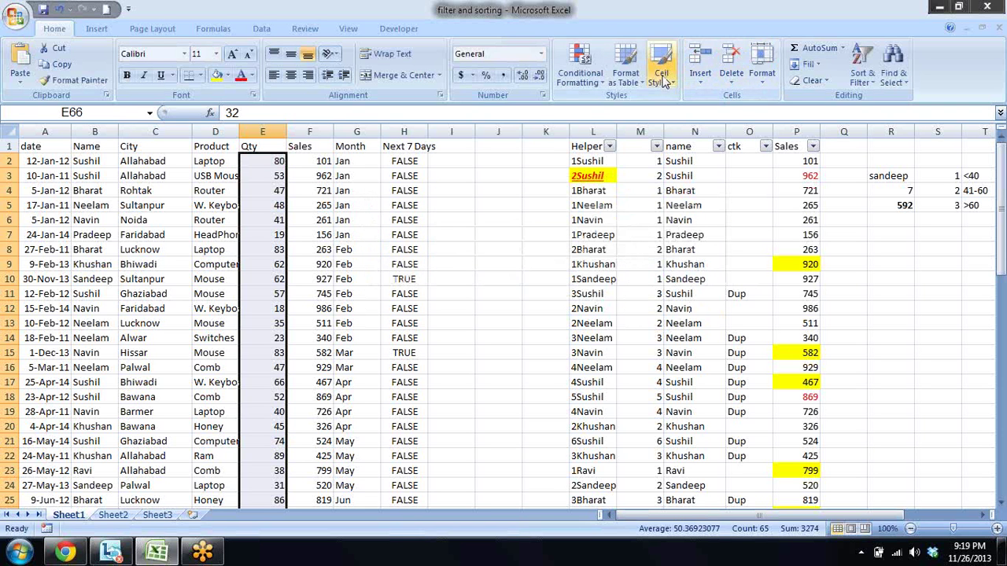
click(586, 74)
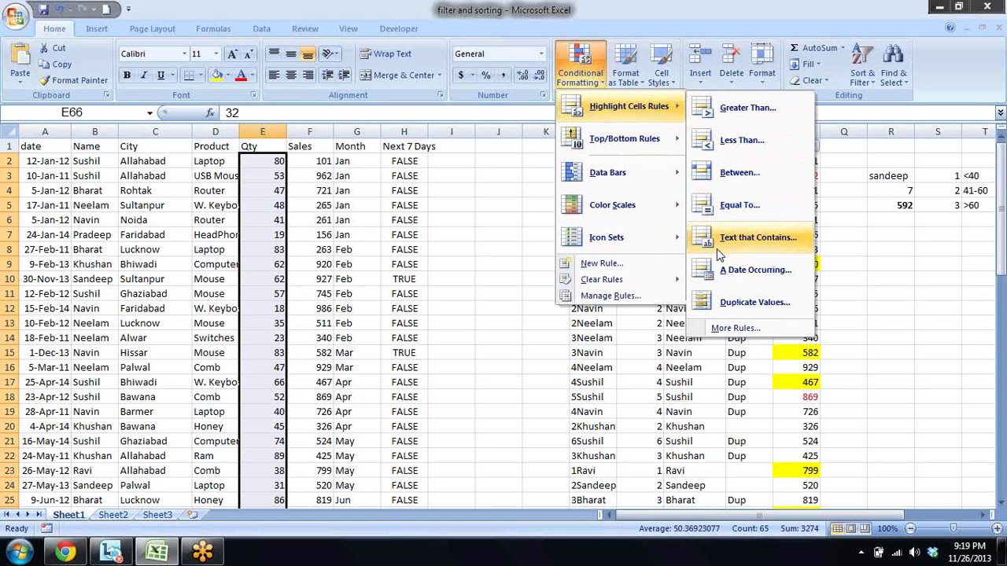
mouse_move(628, 106)
key(Escape)
key(Escape)
key(Left)
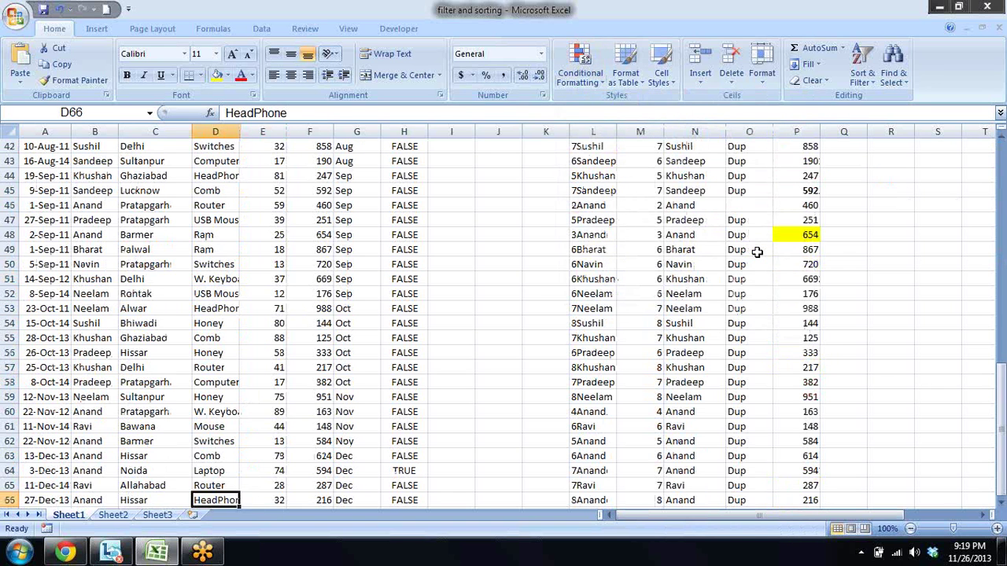
key(Left)
key(Left)
key(ctrl+Up)
key(Down)
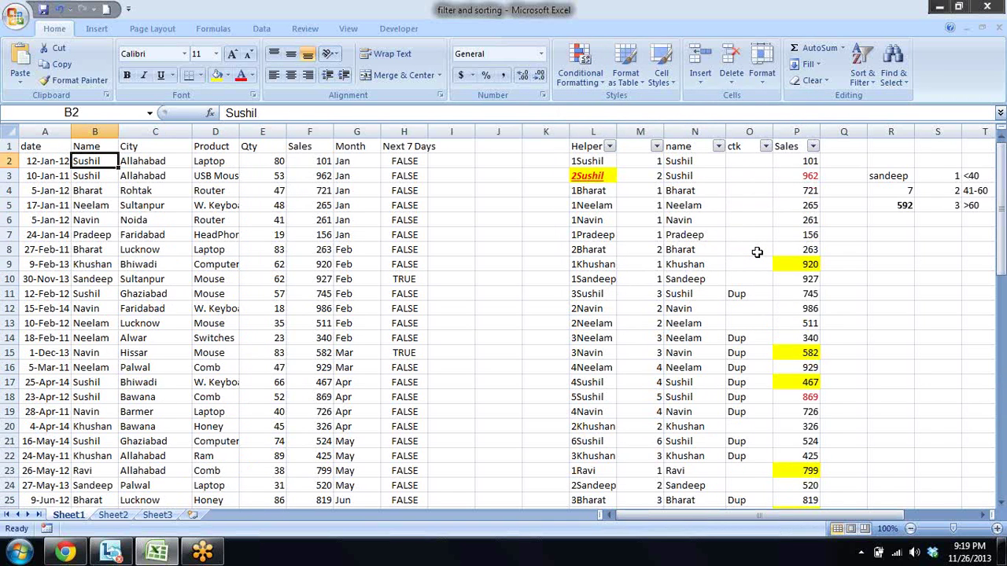
key(ctrl+shift+Down)
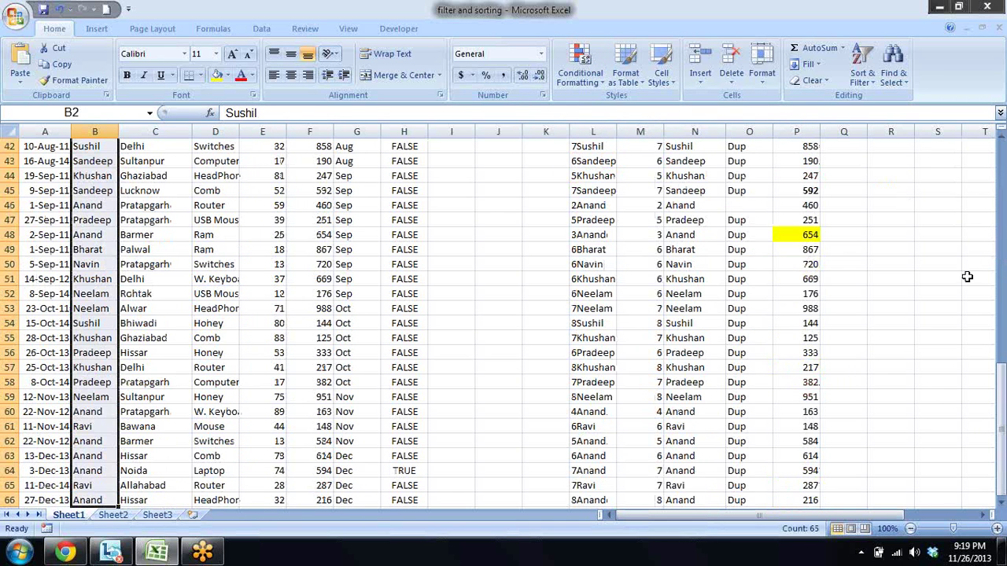
drag(1001, 409, 1001, 189)
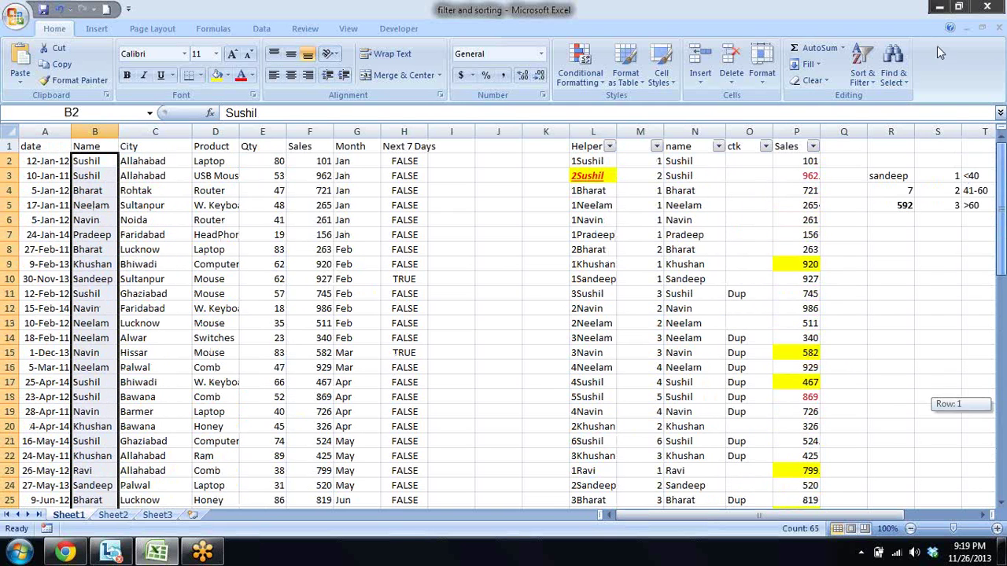
click(602, 74)
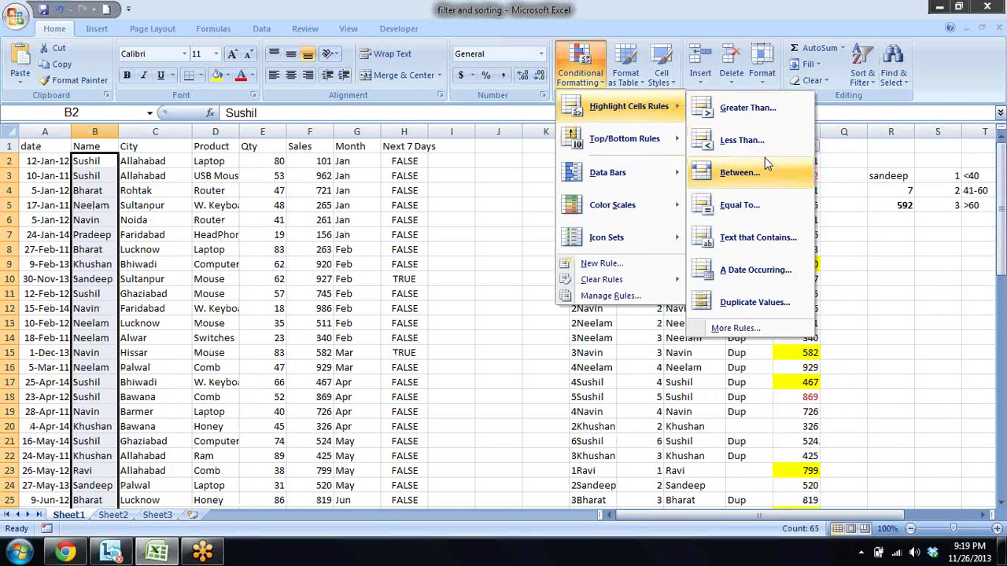
click(744, 240)
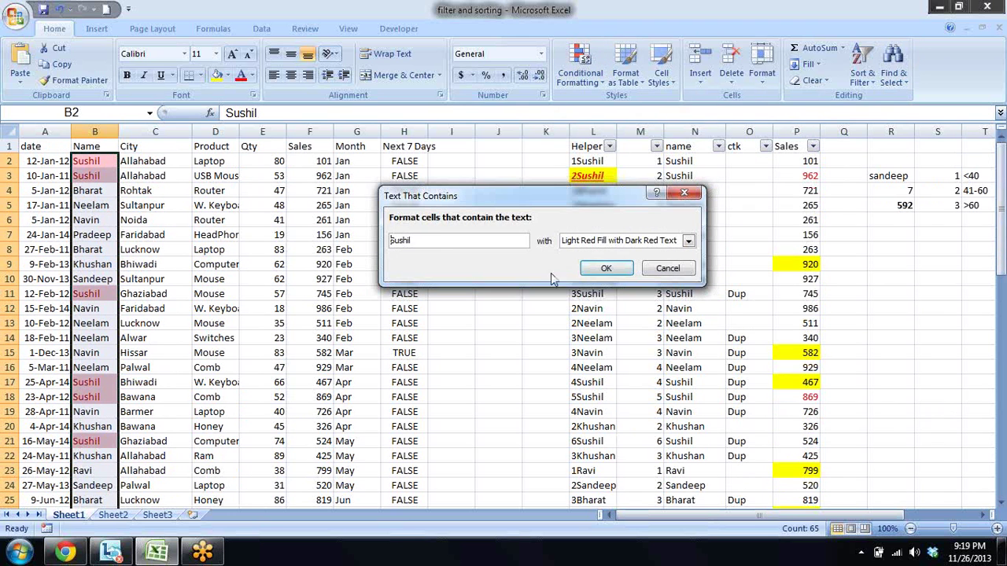
drag(439, 240, 360, 238)
text(ee)
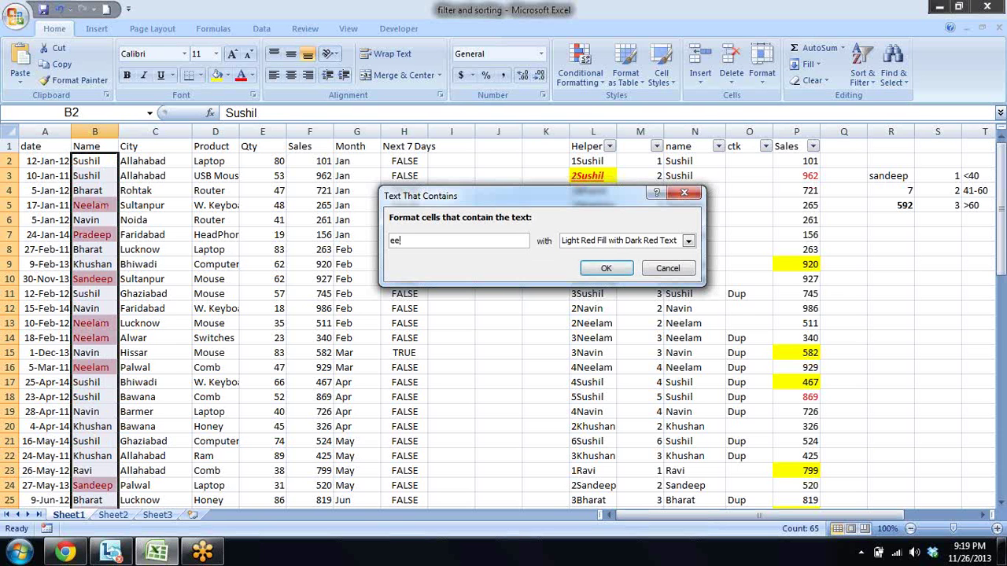
text(o)
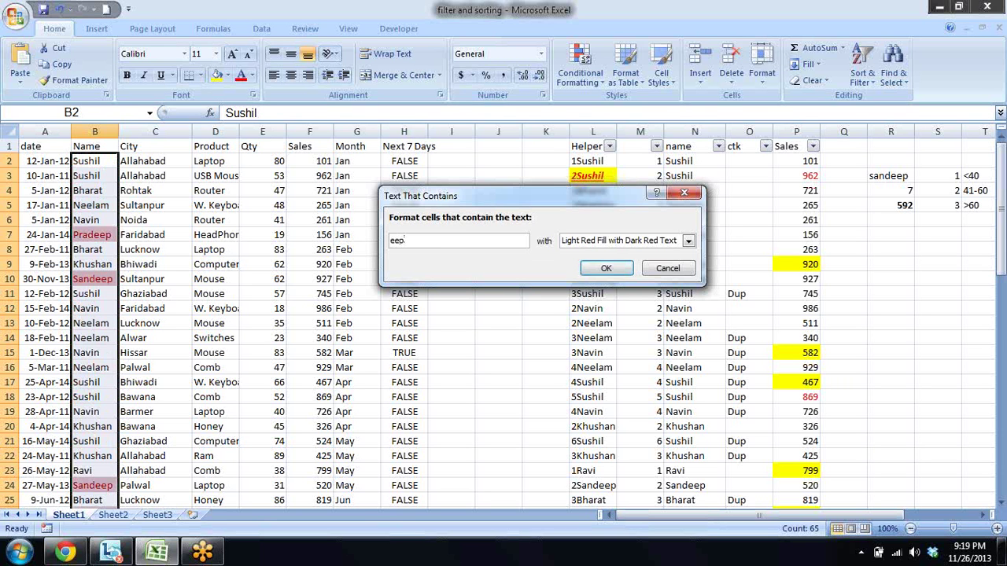
key(BackSpace)
key(BackSpace)
key(BackSpace)
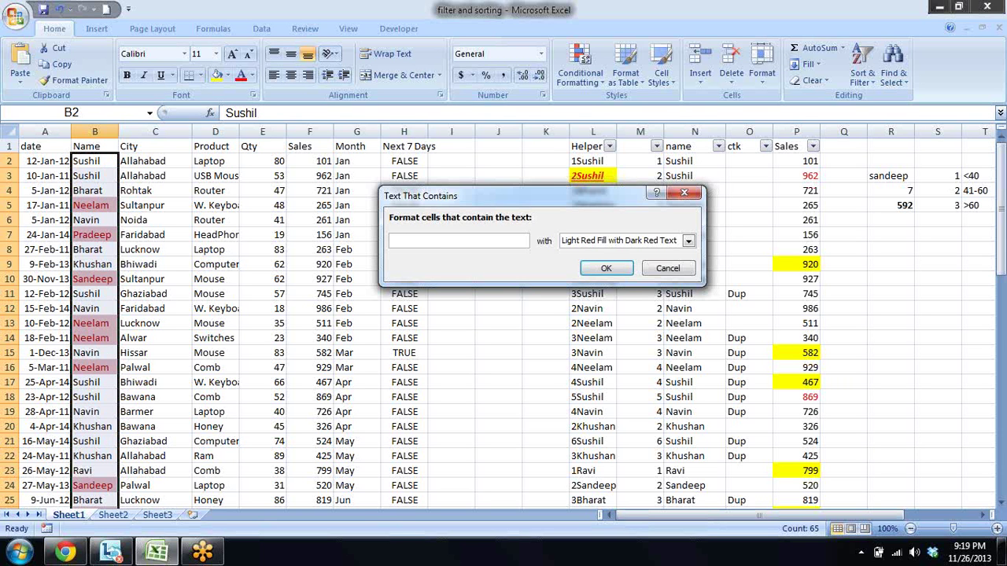
text(il)
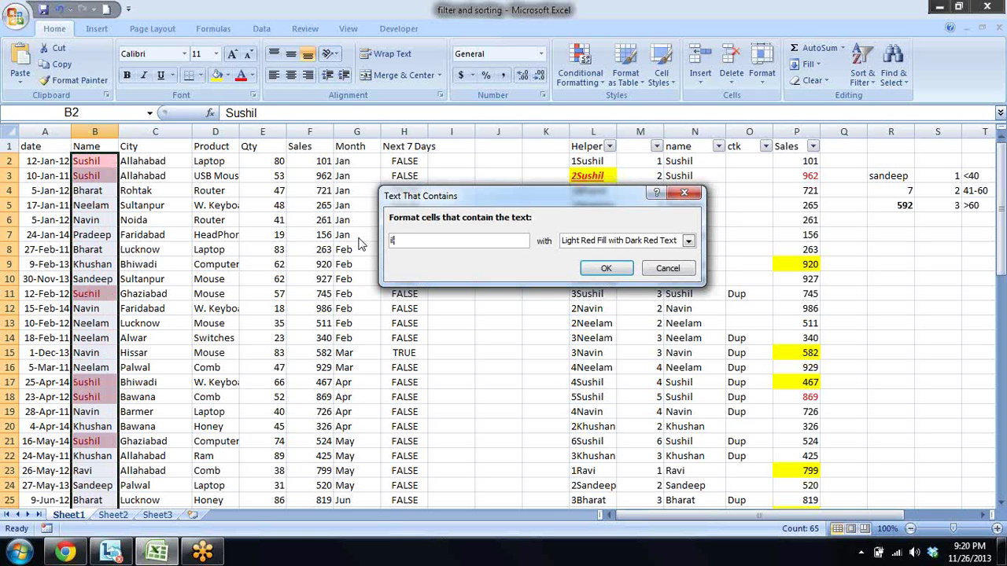
key(BackSpace)
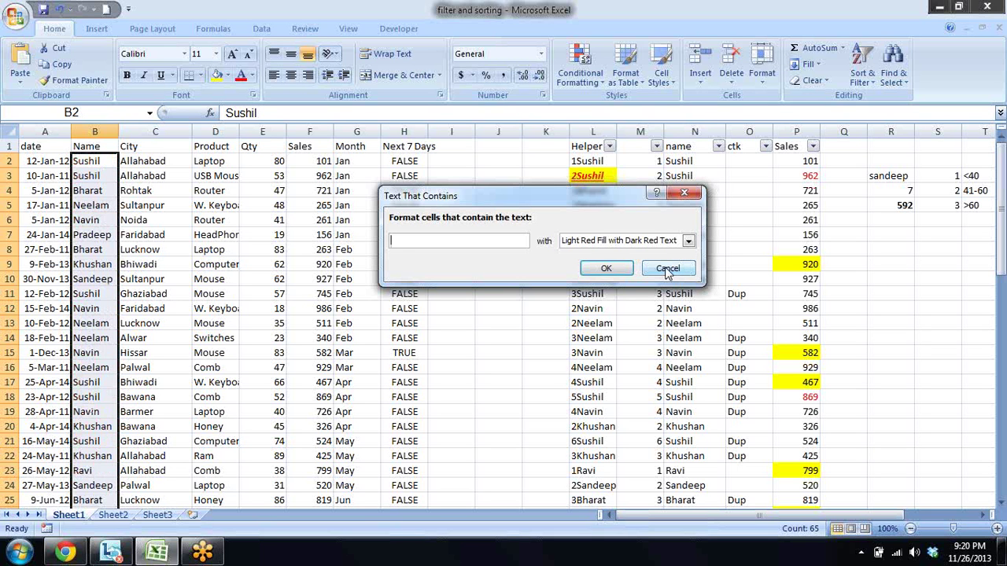
text(i)
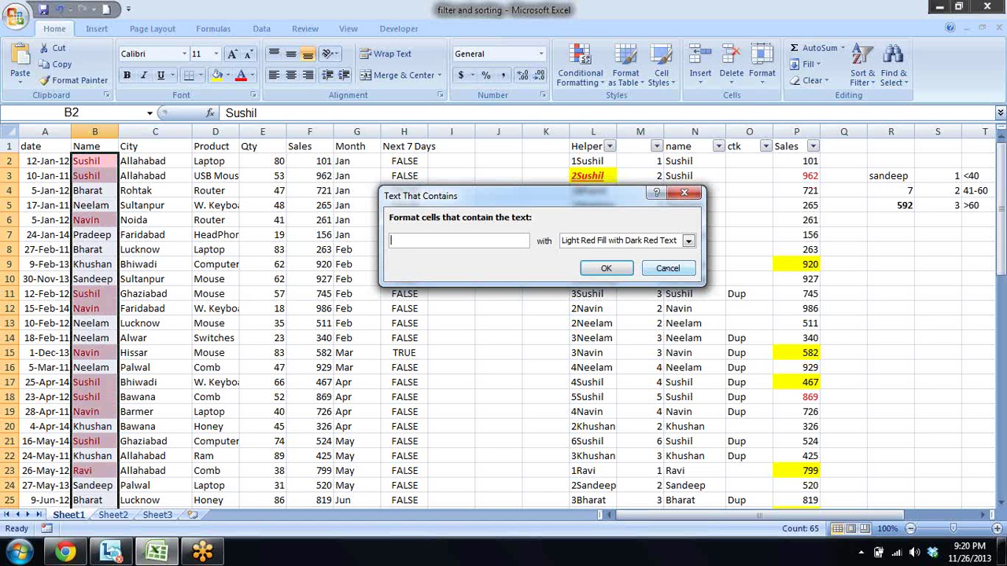
text(ee)
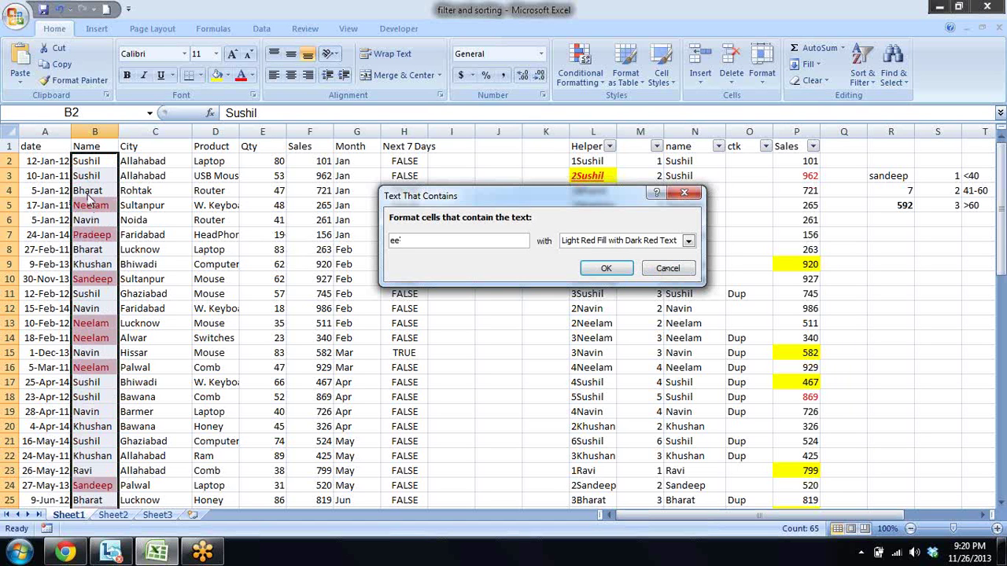
text(l)
key(Escape)
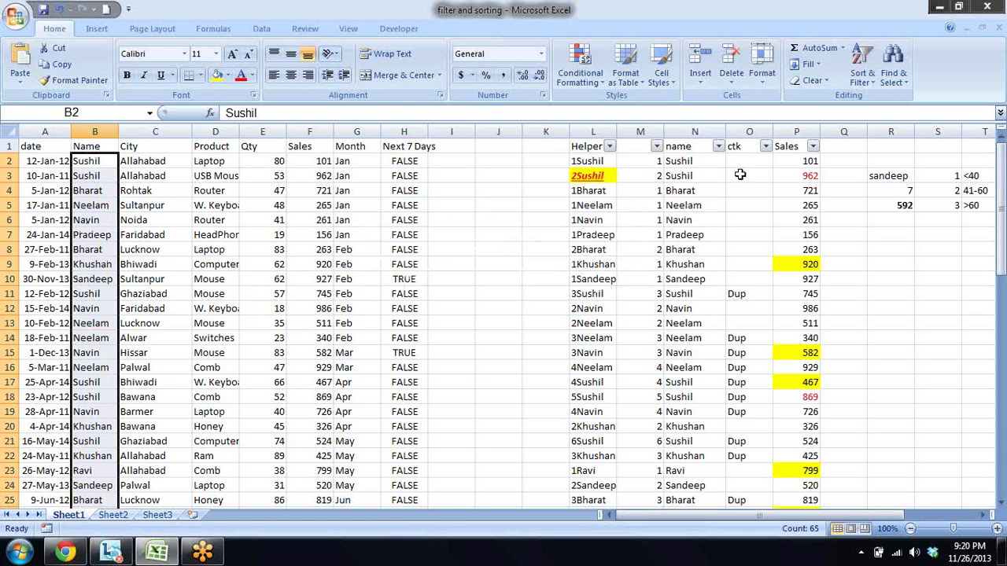
- Select the date range A2:A66 in column A
click(662, 77)
click(579, 67)
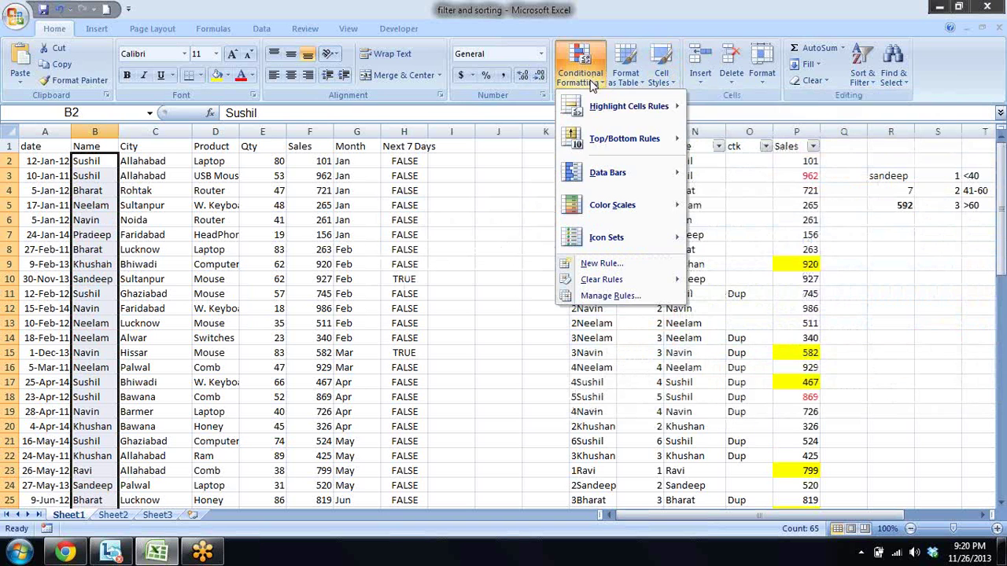
mouse_move(629, 106)
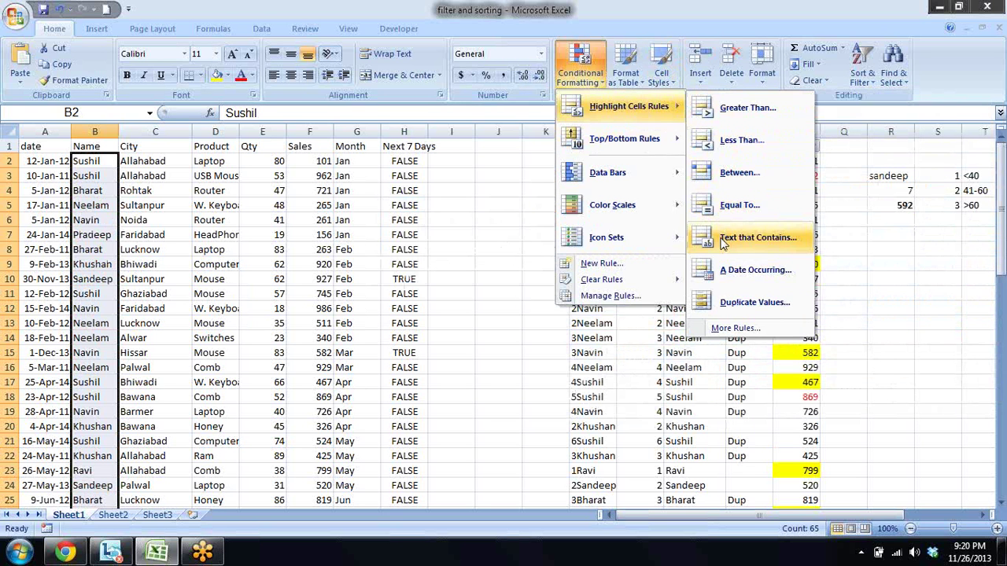
key(Escape)
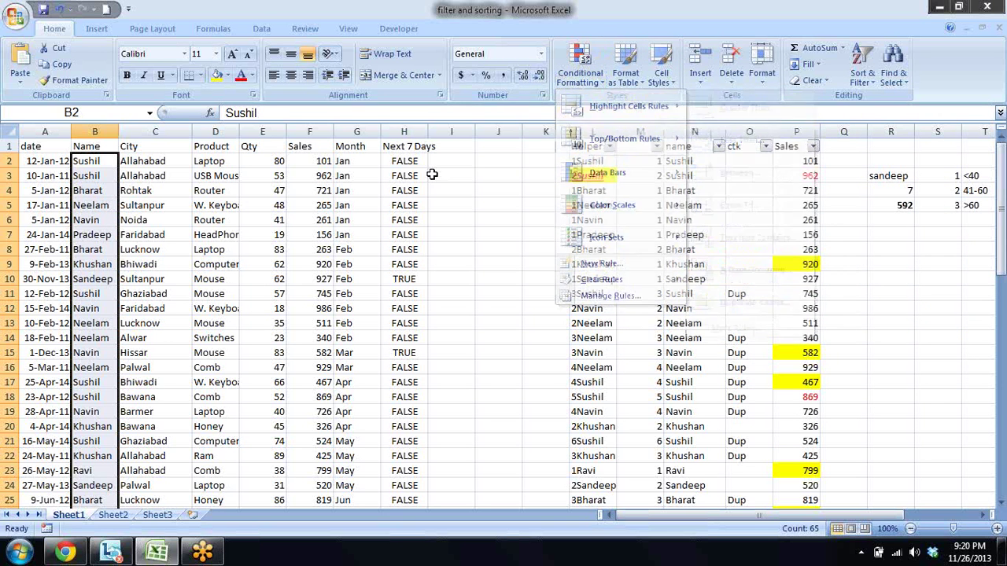
key(Left)
key(ctrl+shift+Down)
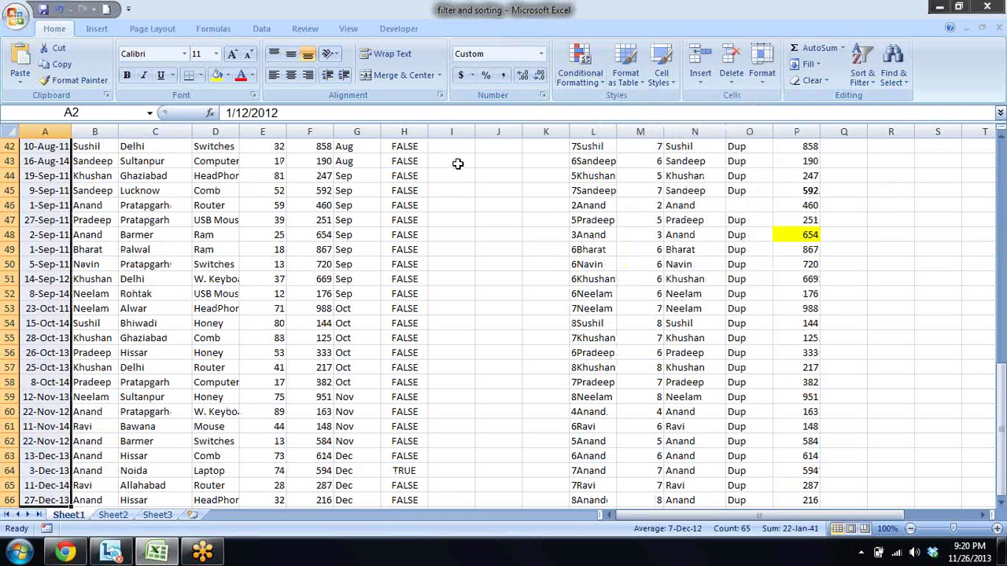
drag(1001, 429, 1001, 149)
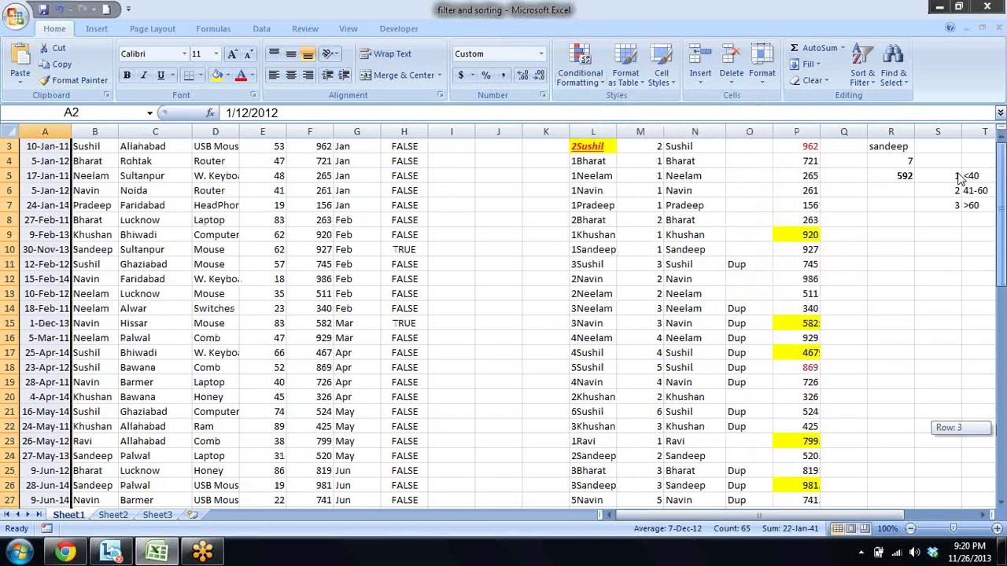
- Try an A Date Occurring rule with Yesterday on the dates, then cancel it
click(597, 82)
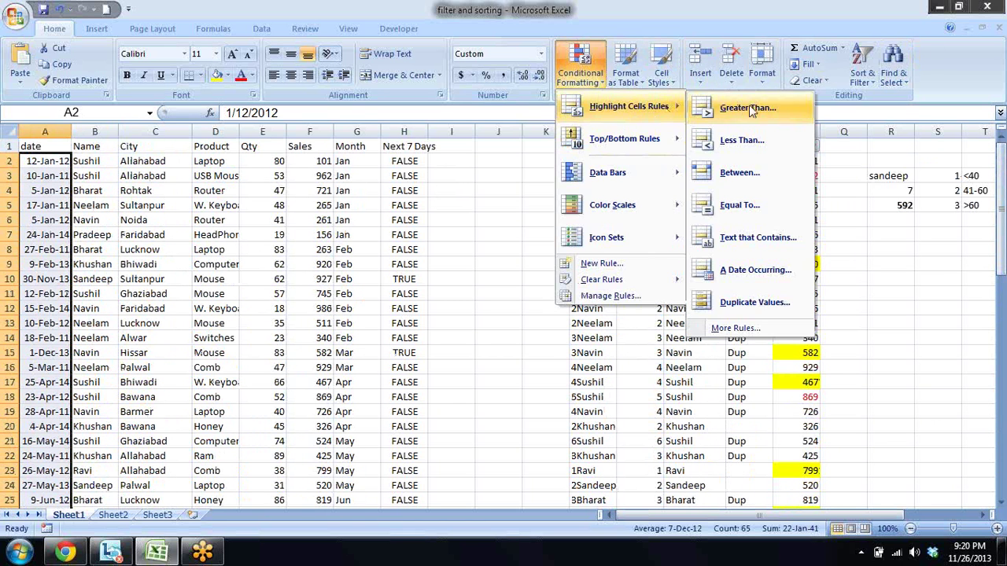
click(732, 272)
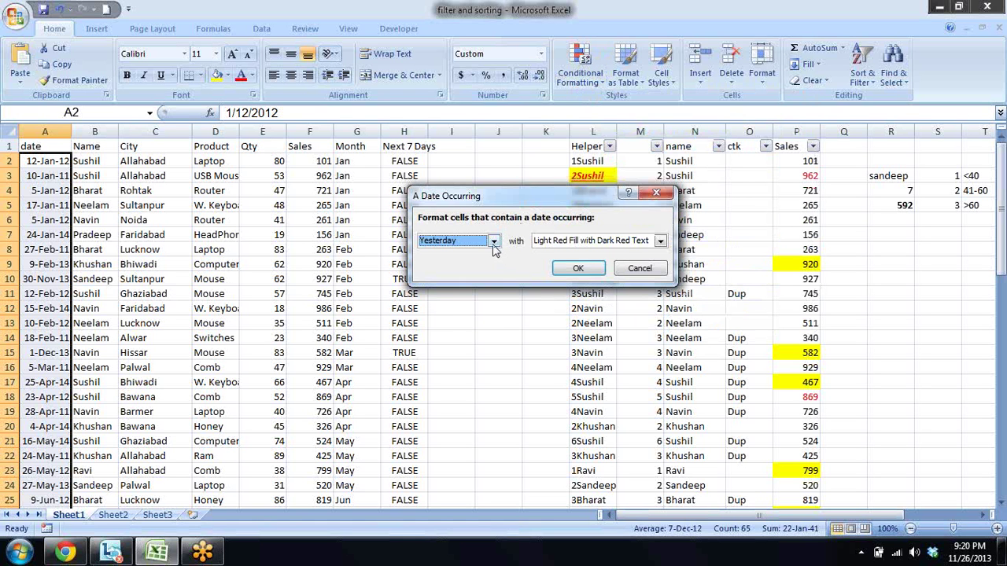
click(494, 244)
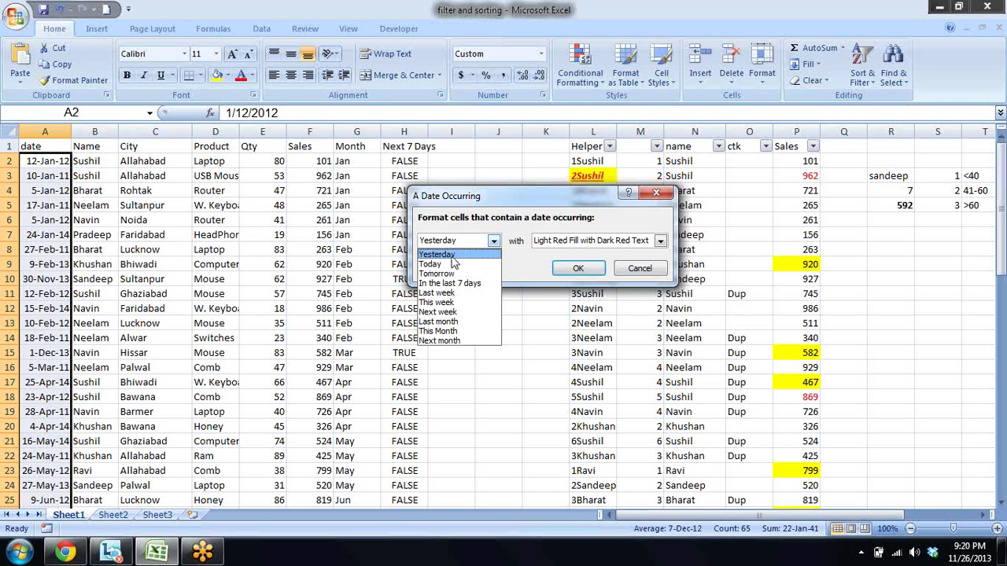
click(452, 257)
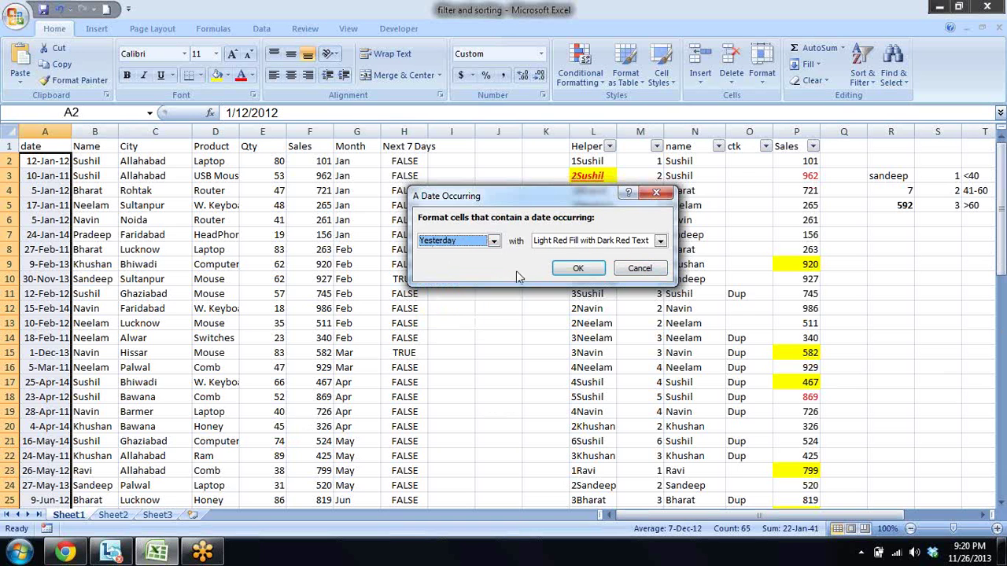
key(Escape)
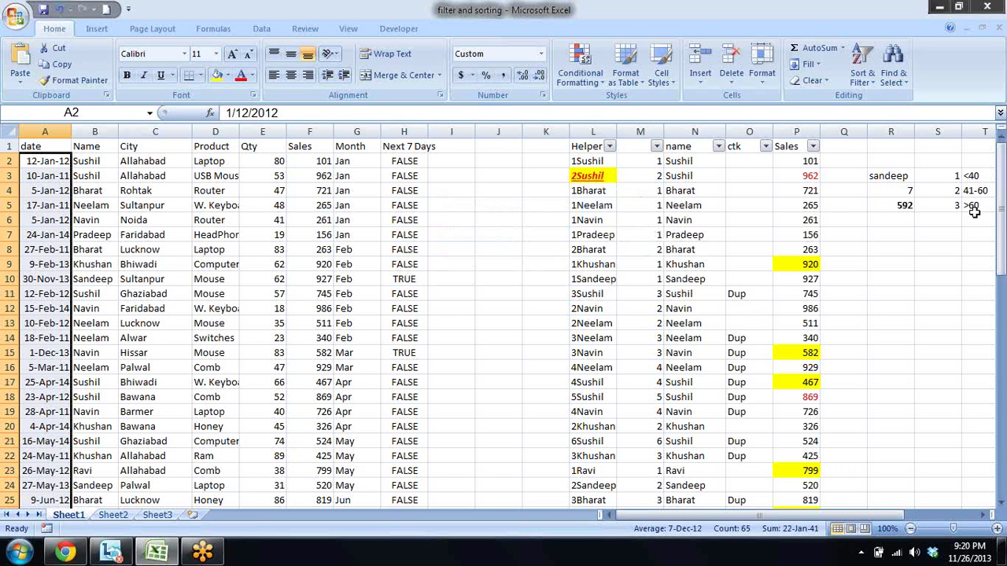
- Apply an A Date Occurring rule for Today to the dates
drag(1002, 255, 1001, 145)
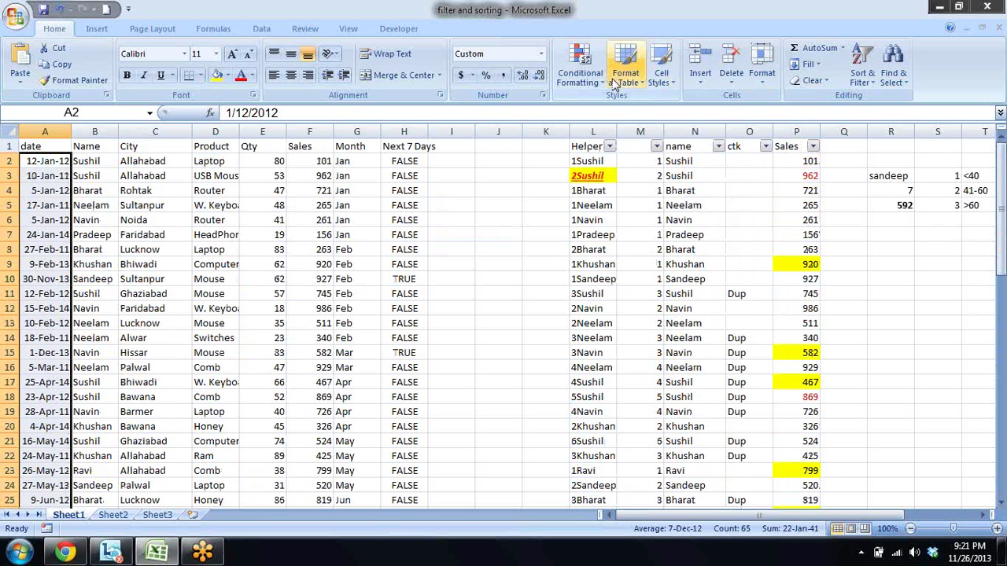
click(579, 71)
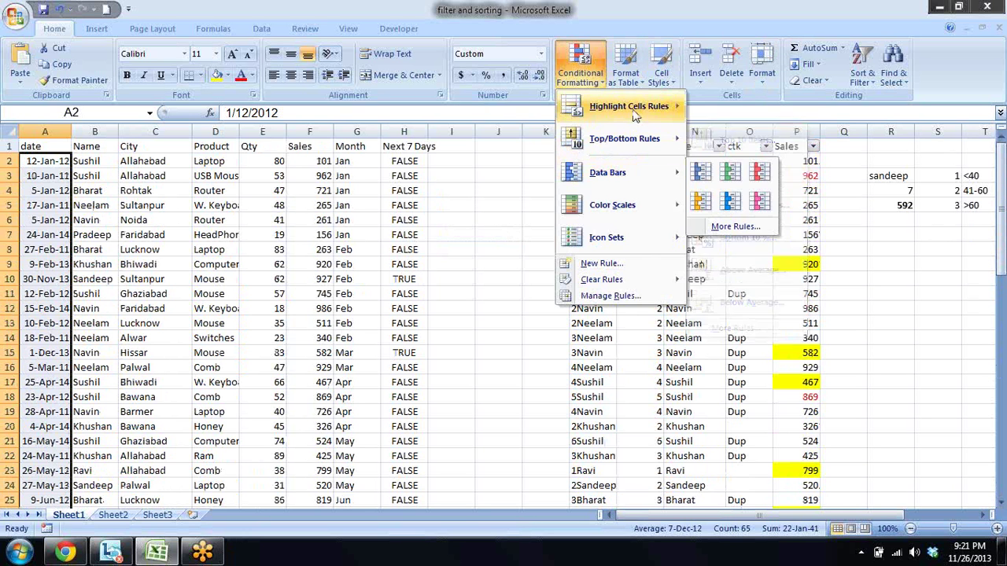
mouse_move(628, 106)
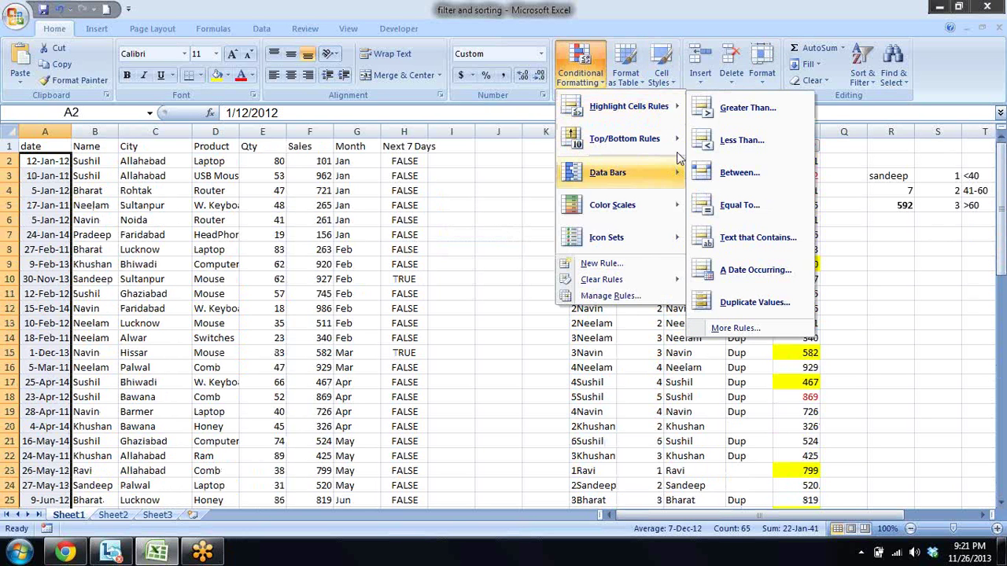
click(754, 269)
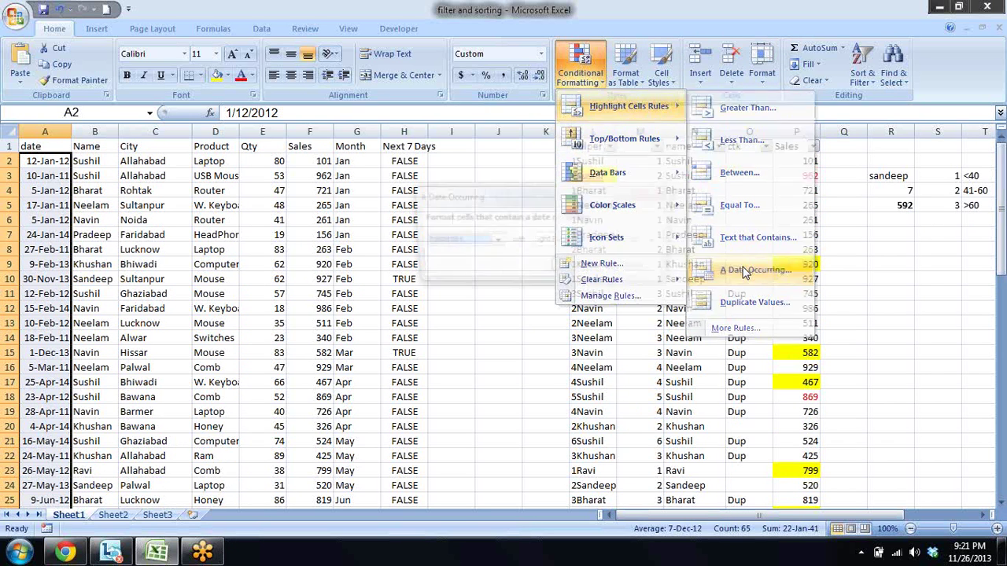
click(497, 242)
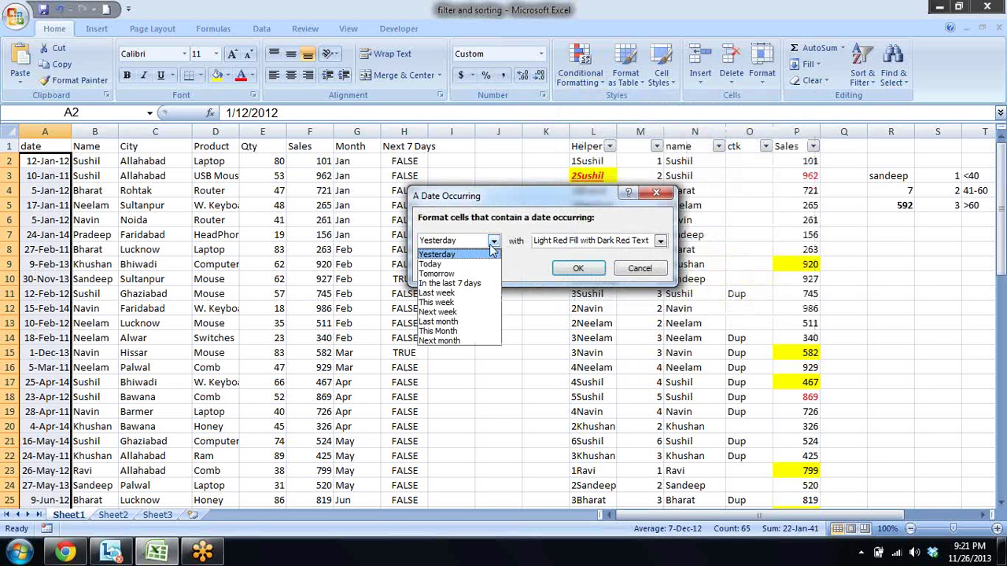
click(472, 266)
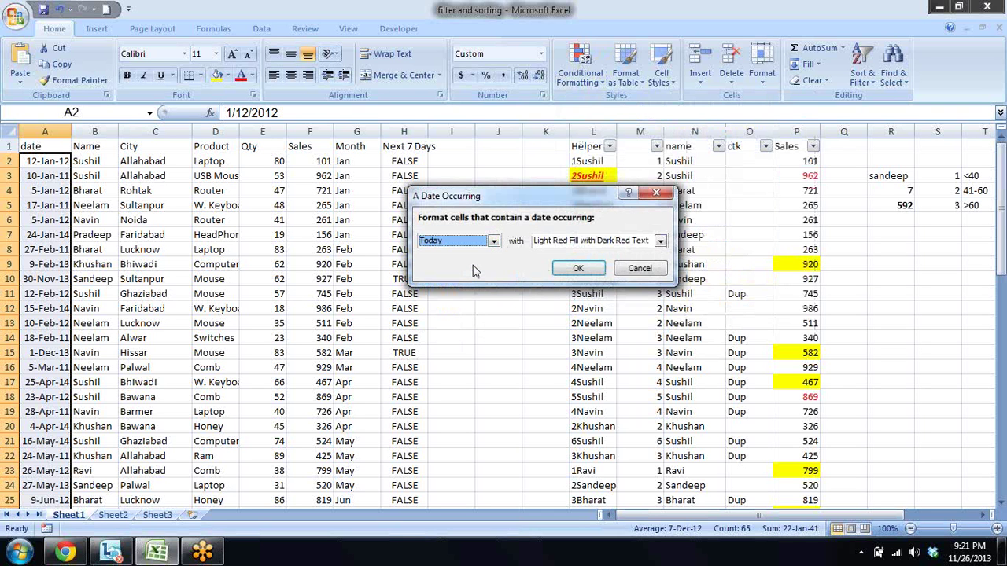
key(Return)
- Enter today's date into cell A4 with Ctrl+;
key(Down)
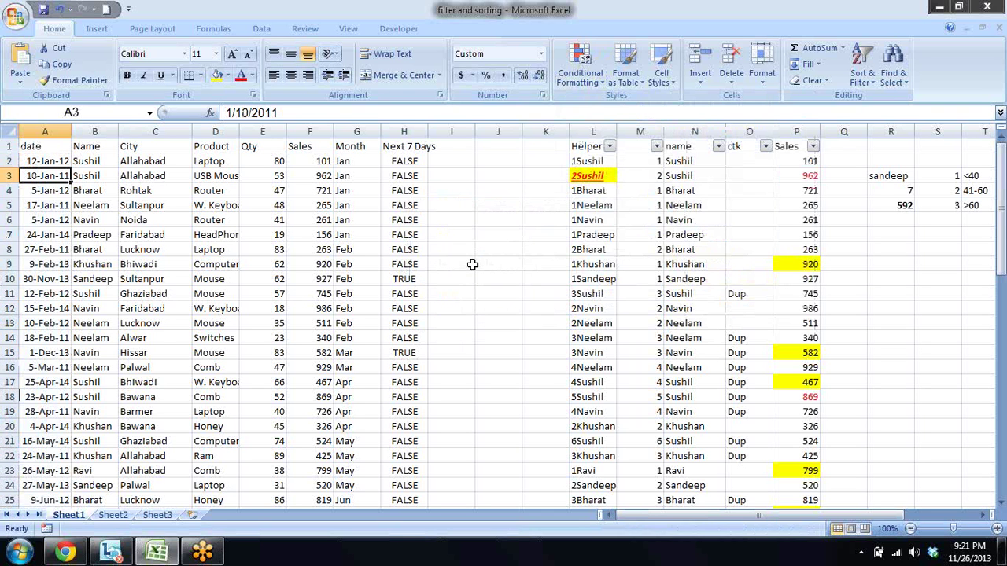
key(ctrl+Down)
key(Up)
key(Up)
key(Up)
key(Up)
key(Up)
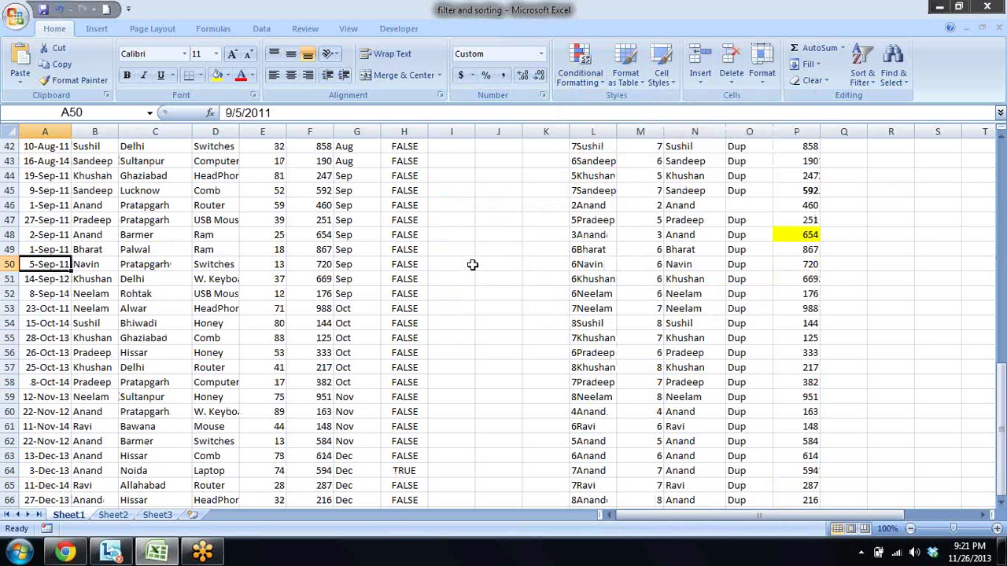
key(Up)
key(Up)
key(Up)
key(Up)
key(Up)
key(Up)
key(Up)
key(Up)
key(Up)
key(Down)
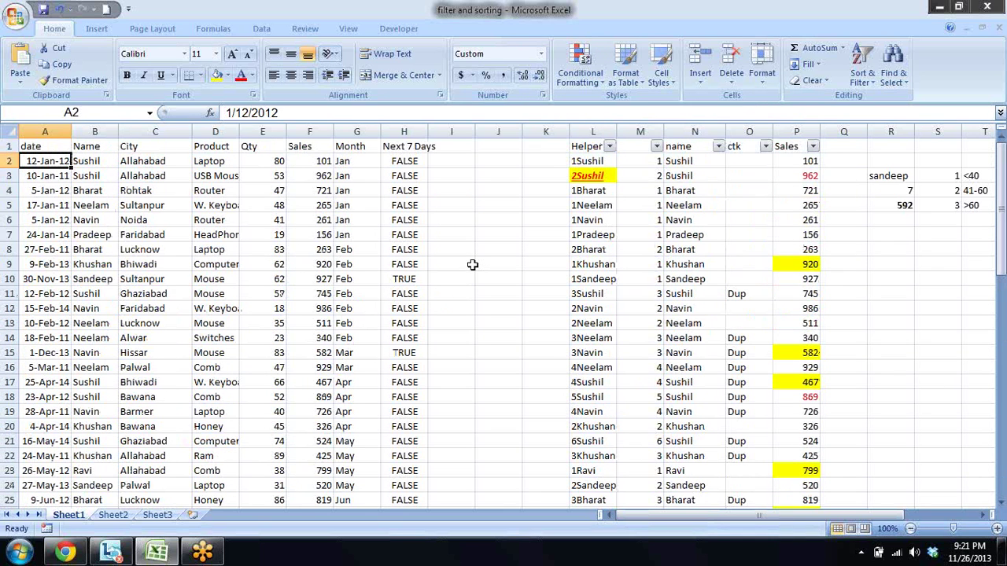
key(Down)
key(Down)
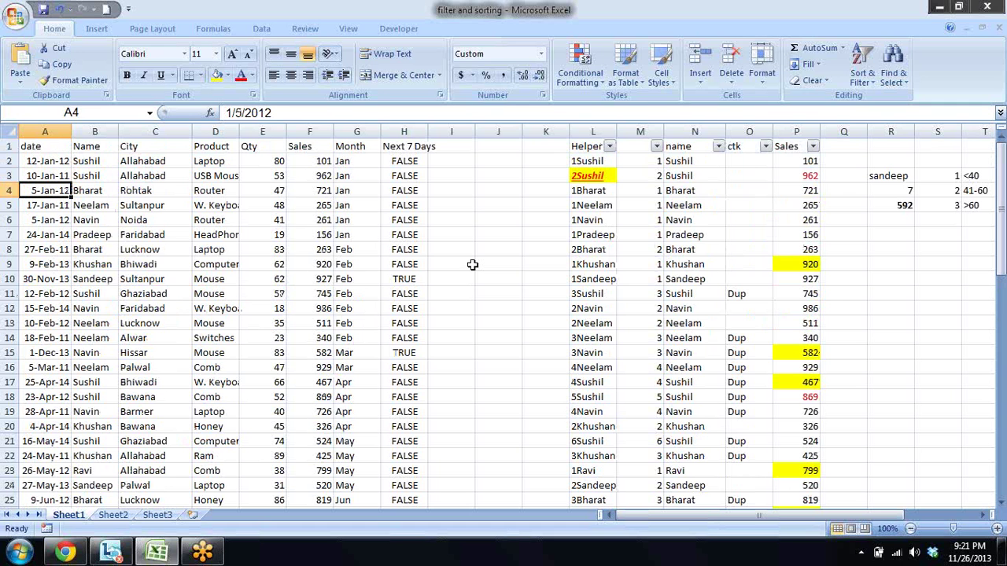
key(ctrl+semicolon)
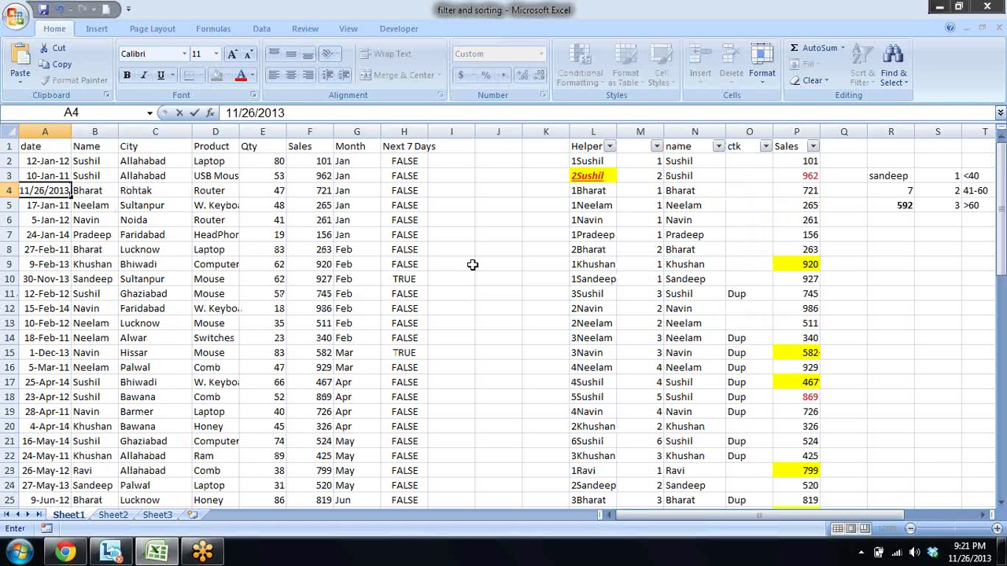
key(Return)
- Test today's date in I4 and the current time in I5, then clear I4
key(Up)
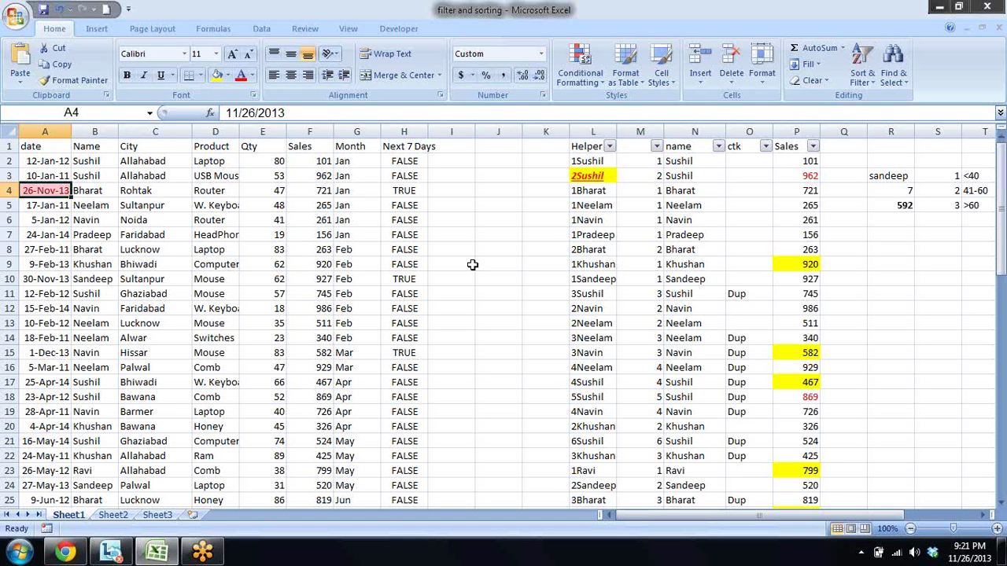
key(Right)
key(Right)
key(Right)
key(Right)
key(Right)
key(Right)
key(Right)
key(Right)
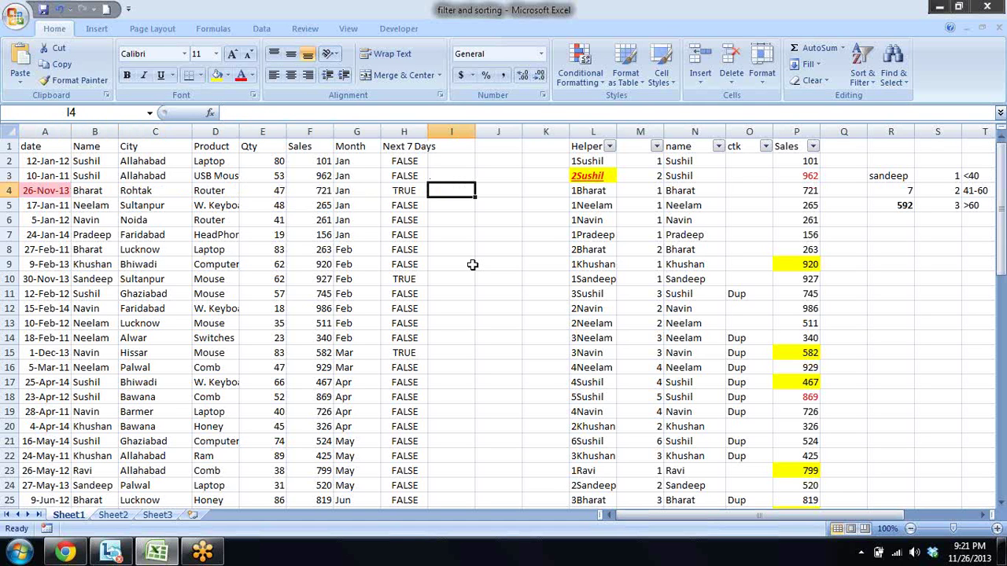
key(ctrl+semicolon)
key(Return)
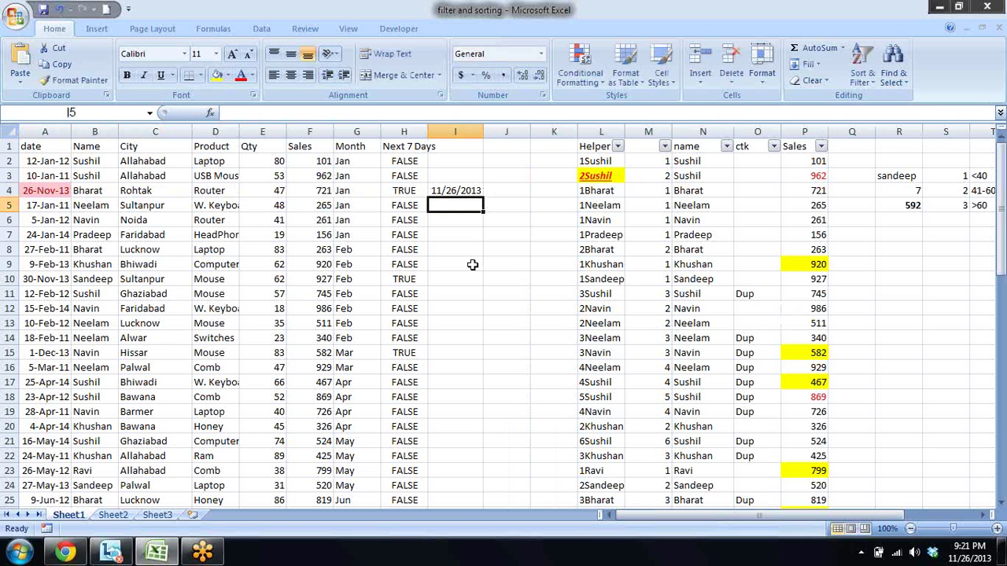
key(ctrl+shift+semicolon)
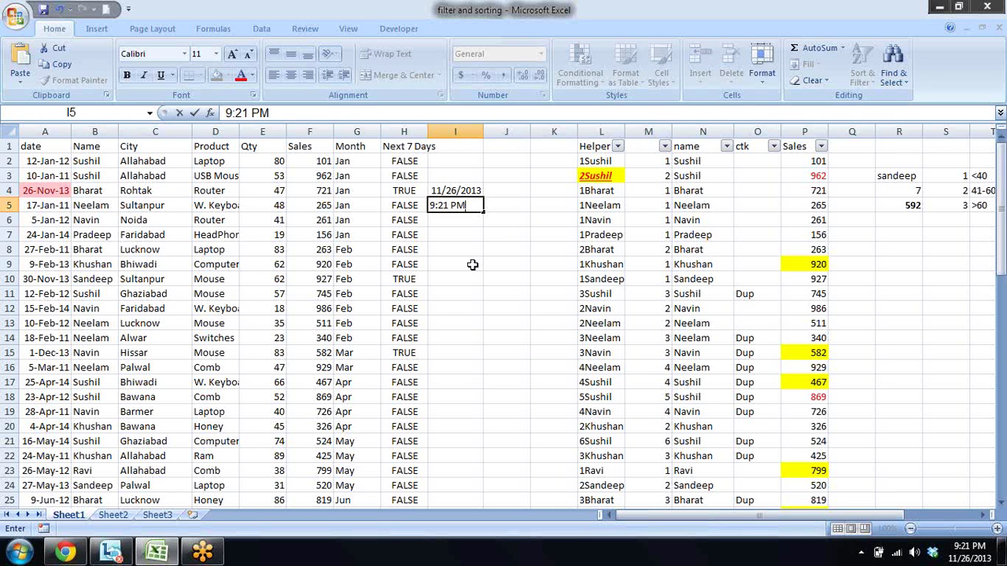
key(Escape)
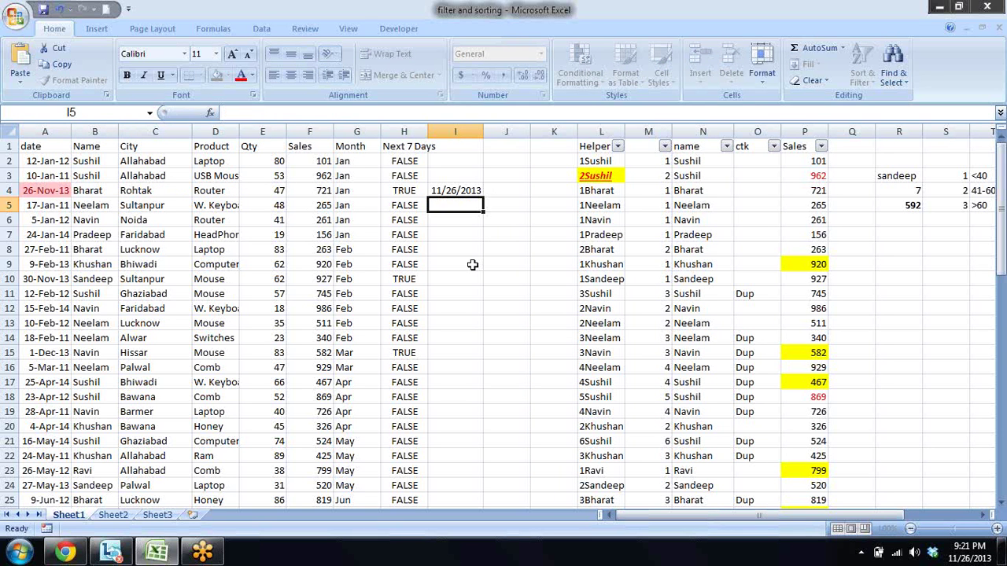
key(Up)
key(Delete)
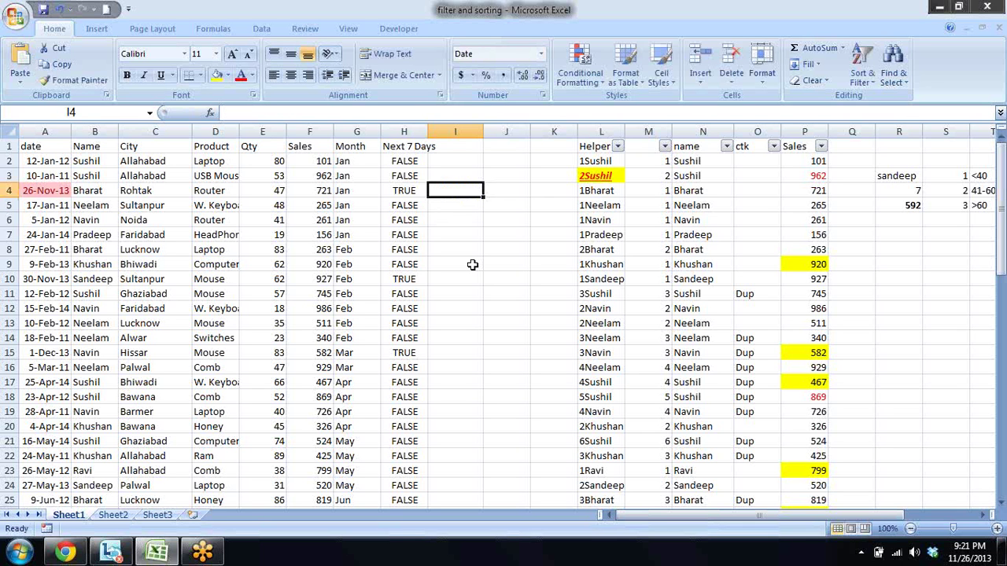
- Enter 25-Nov-13 in A3 and select the dates A2:A66
key(Left)
key(Left)
key(Left)
key(Left)
key(Left)
key(Left)
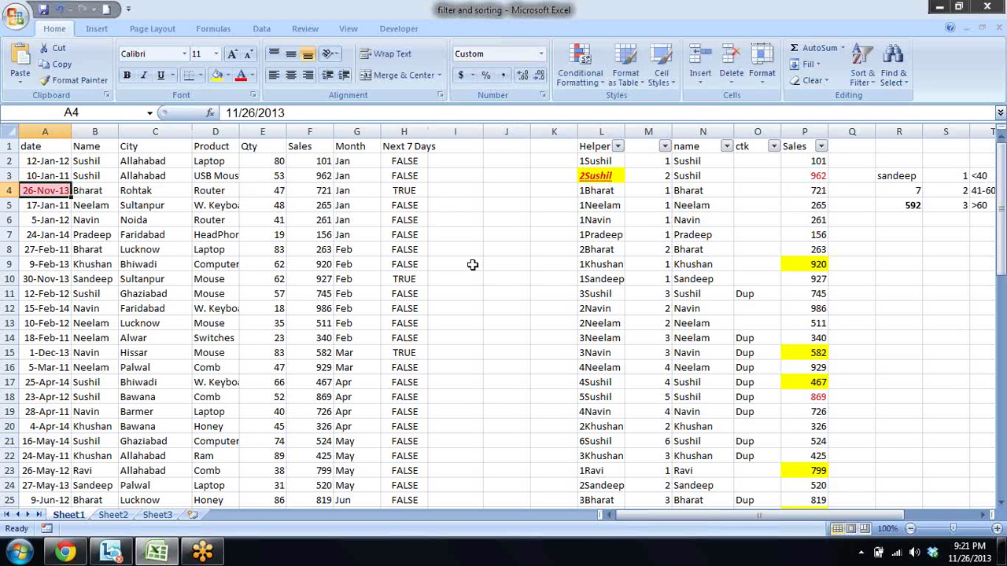
key(Up)
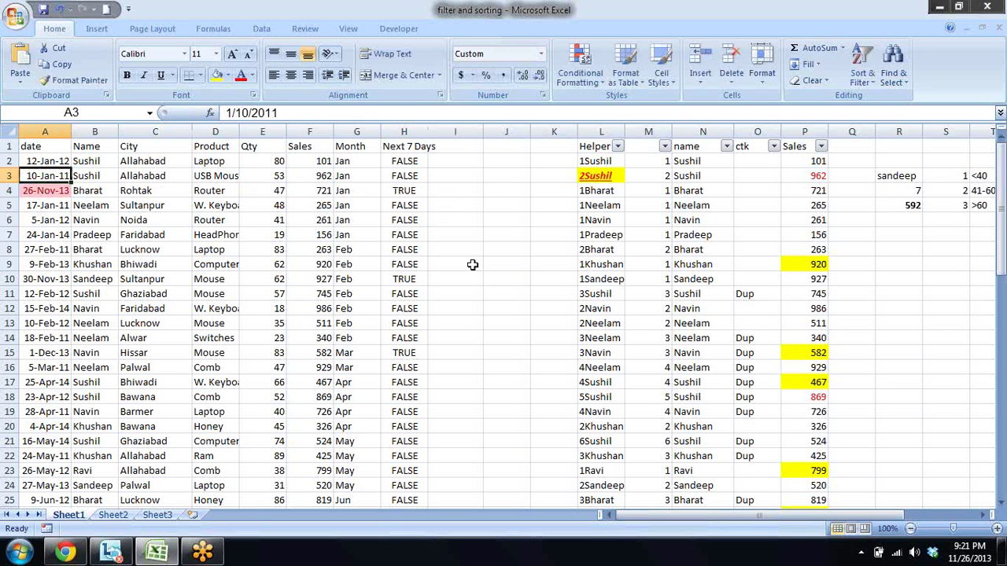
text(25-n)
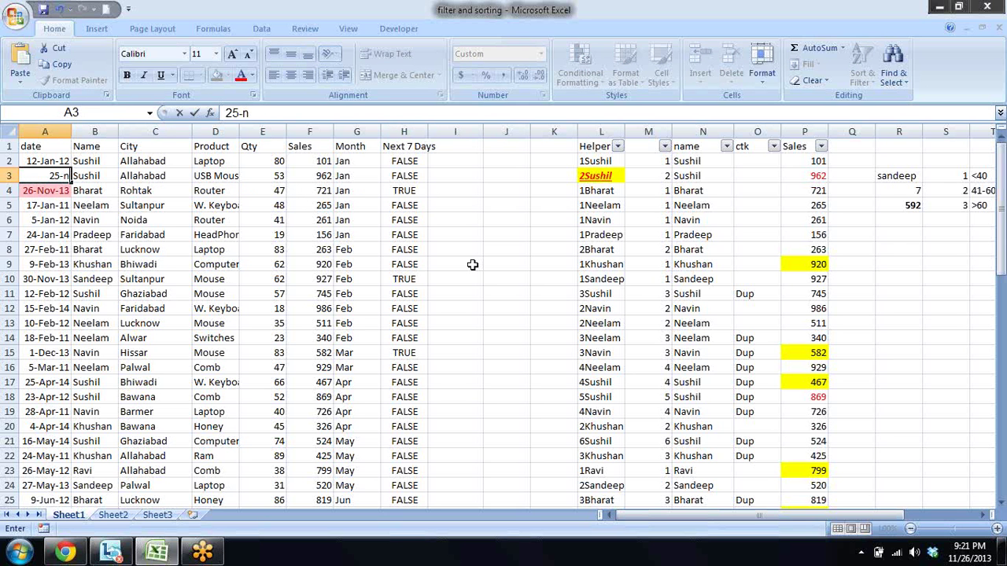
text(ov-13)
key(Return)
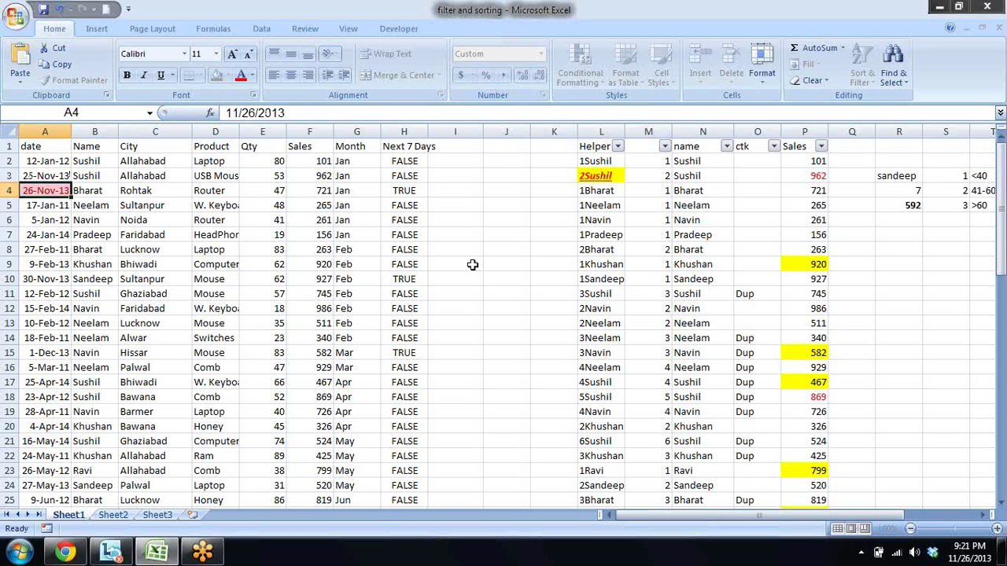
key(Up)
key(Up)
key(ctrl+shift+Down)
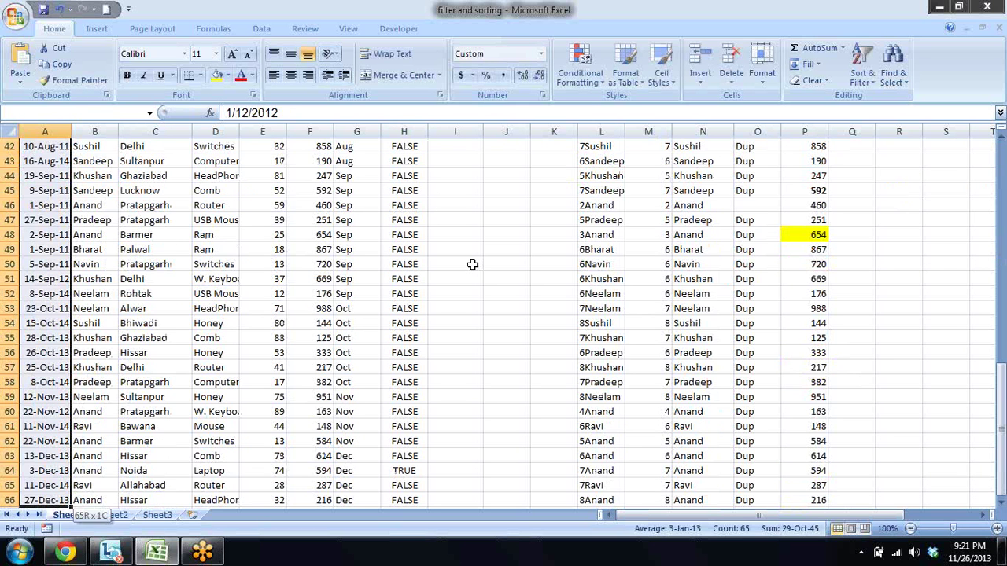
- Clear rules from the entire sheet and reselect the column A dates A2:A66
click(598, 83)
mouse_move(602, 280)
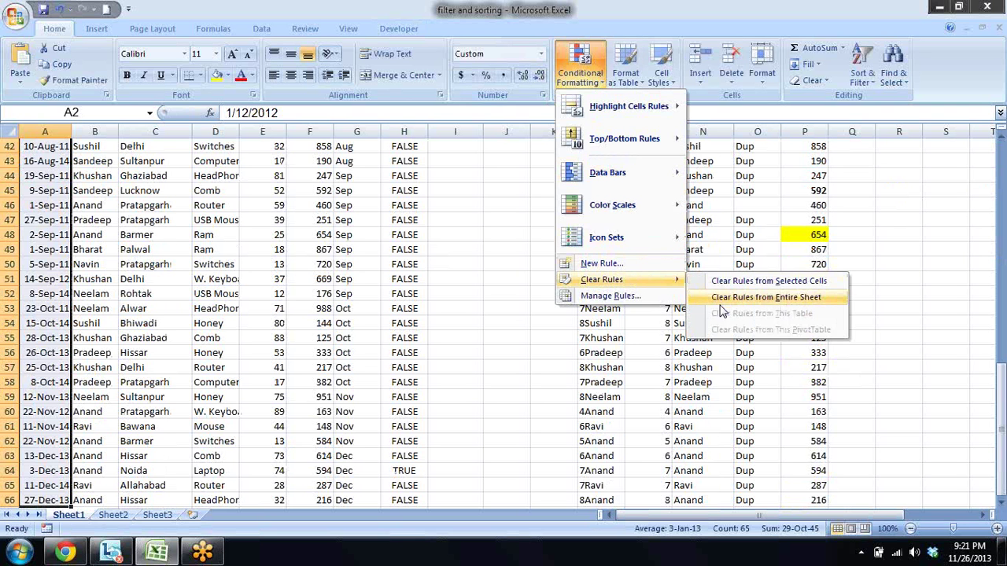
click(719, 297)
key(ctrl+Home)
key(Down)
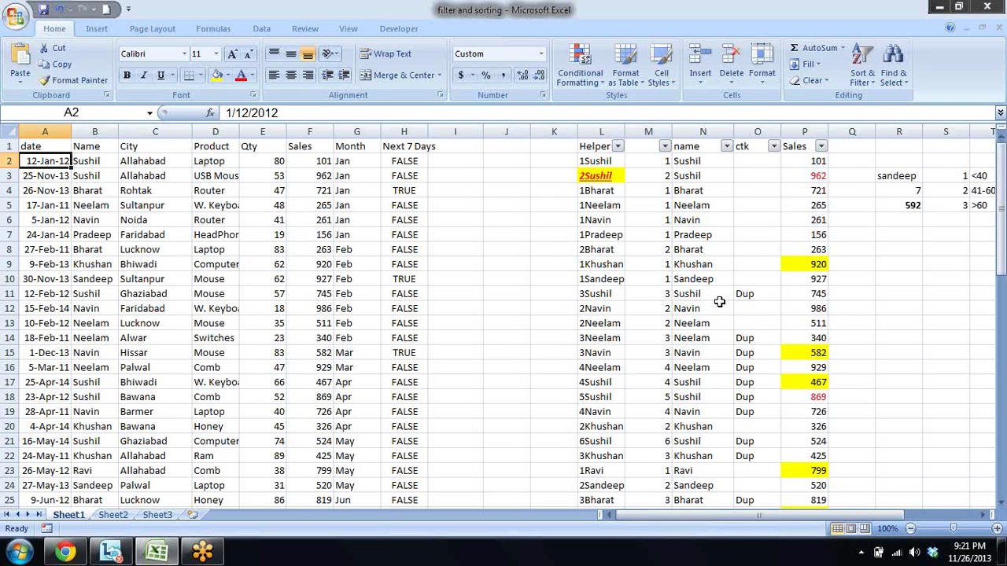
key(ctrl+shift+Down)
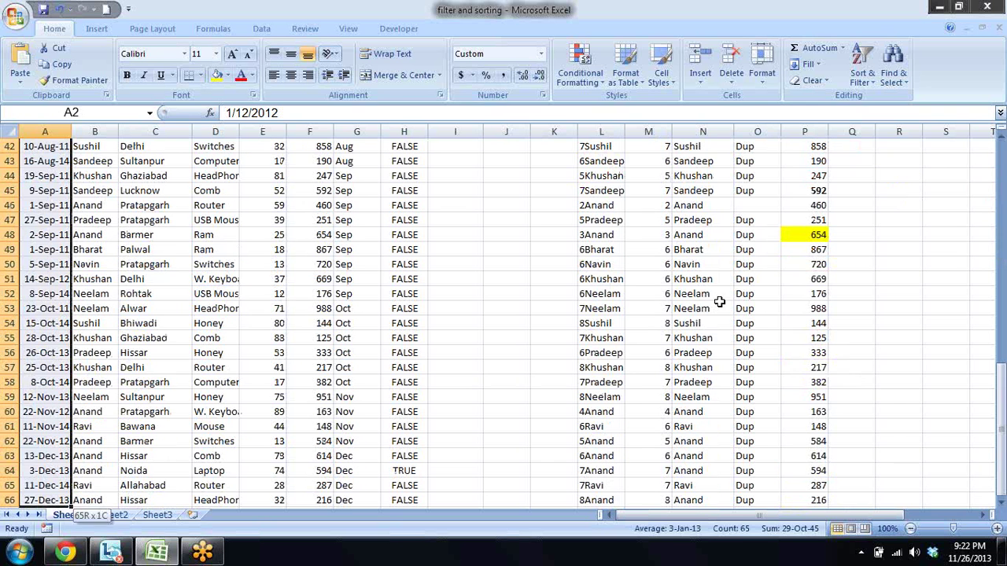
click(582, 72)
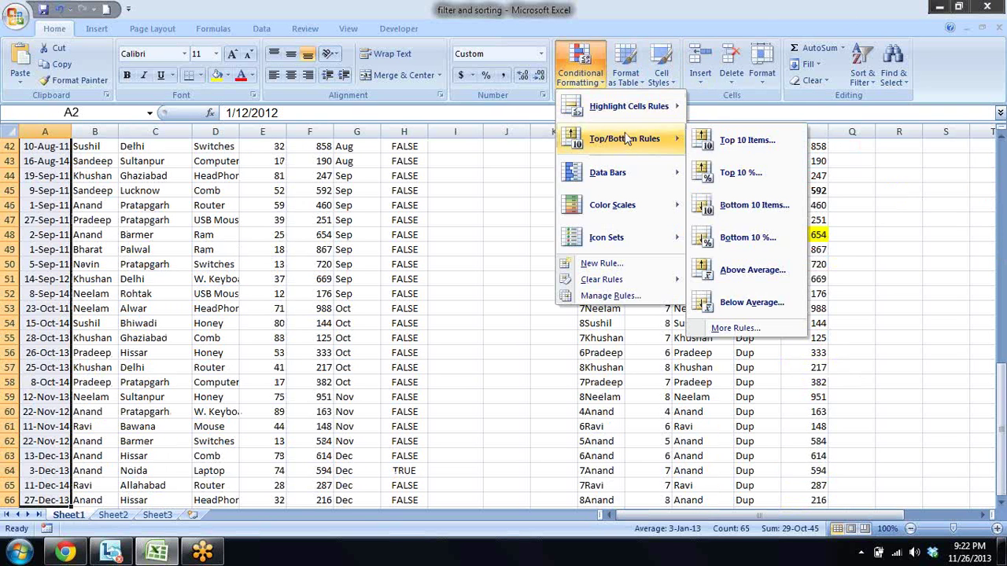
- Abandon a started date-occurring rule and reselect the dates A2:A66
mouse_move(629, 107)
click(707, 270)
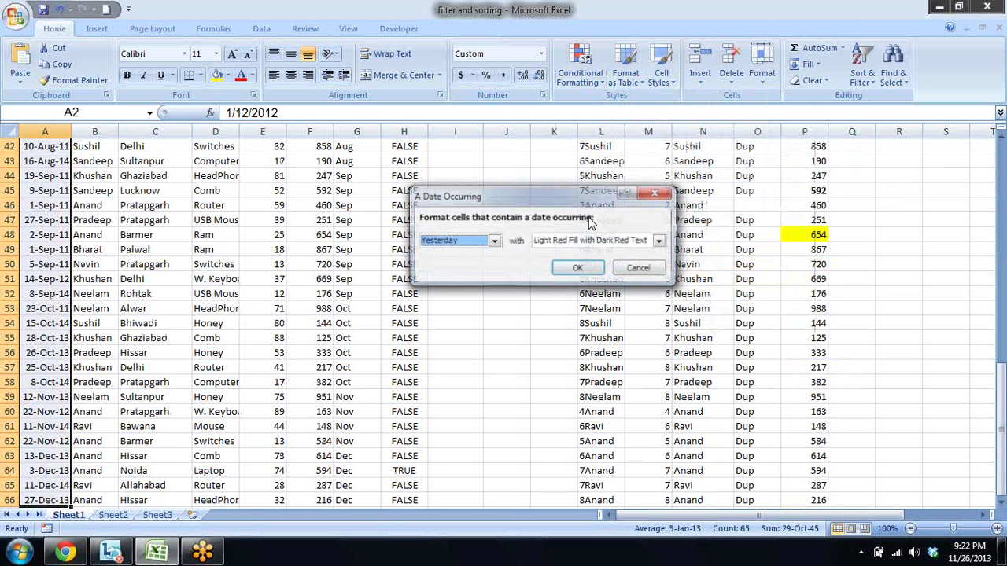
click(578, 270)
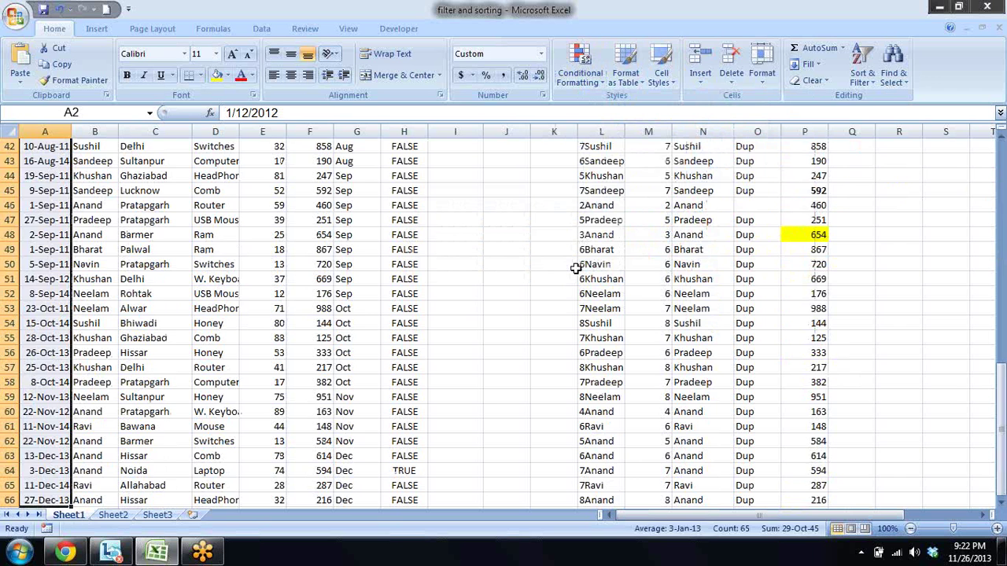
key(ctrl+Home)
key(Down)
key(ctrl+shift+Down)
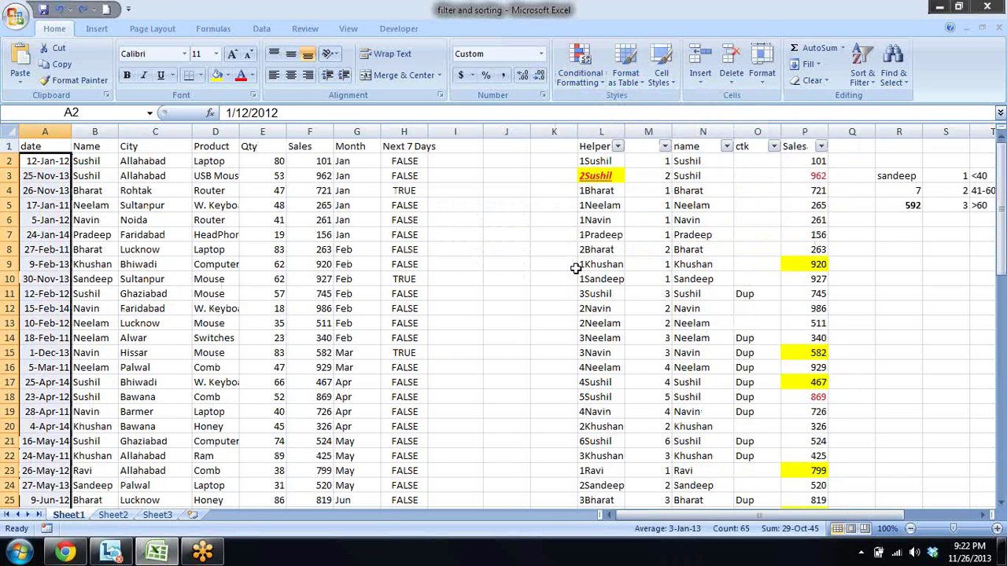
- Apply an A Date Occurring rule for Last week and check the dates
click(579, 67)
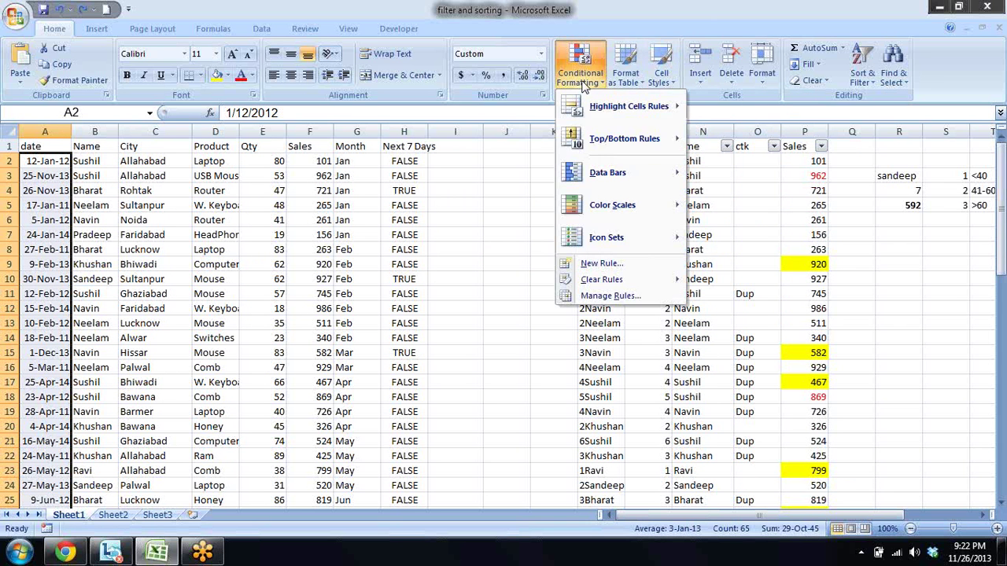
mouse_move(628, 106)
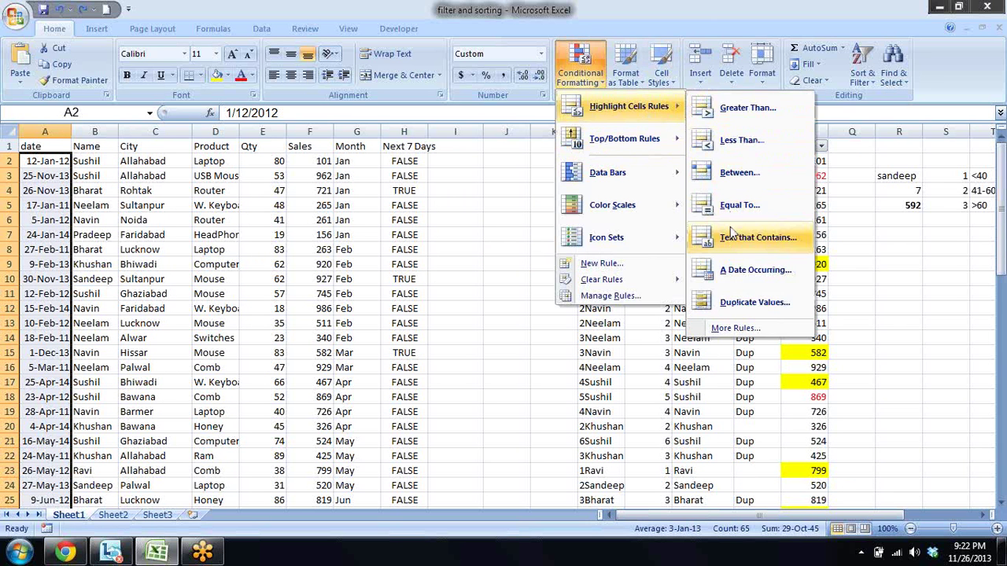
click(756, 270)
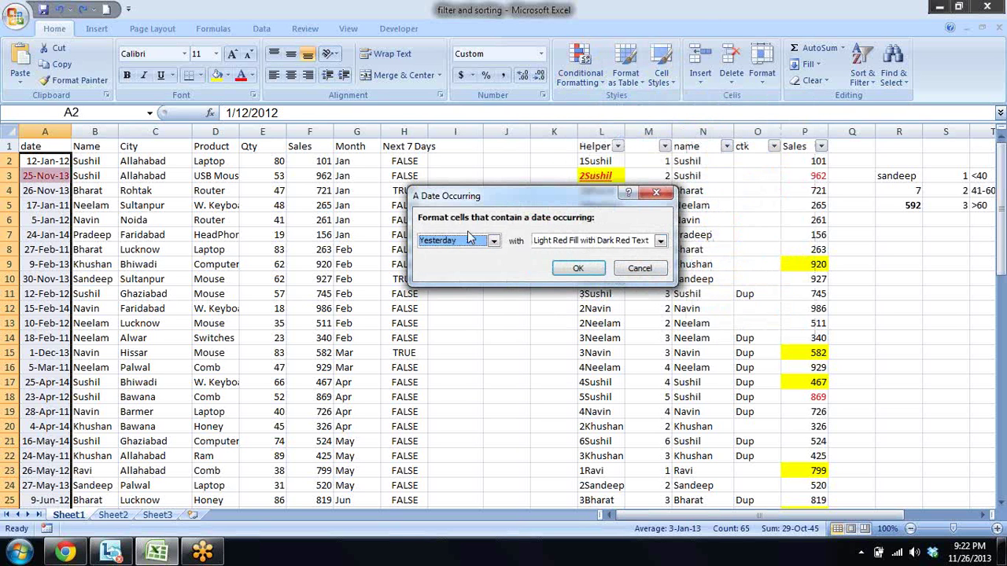
click(493, 242)
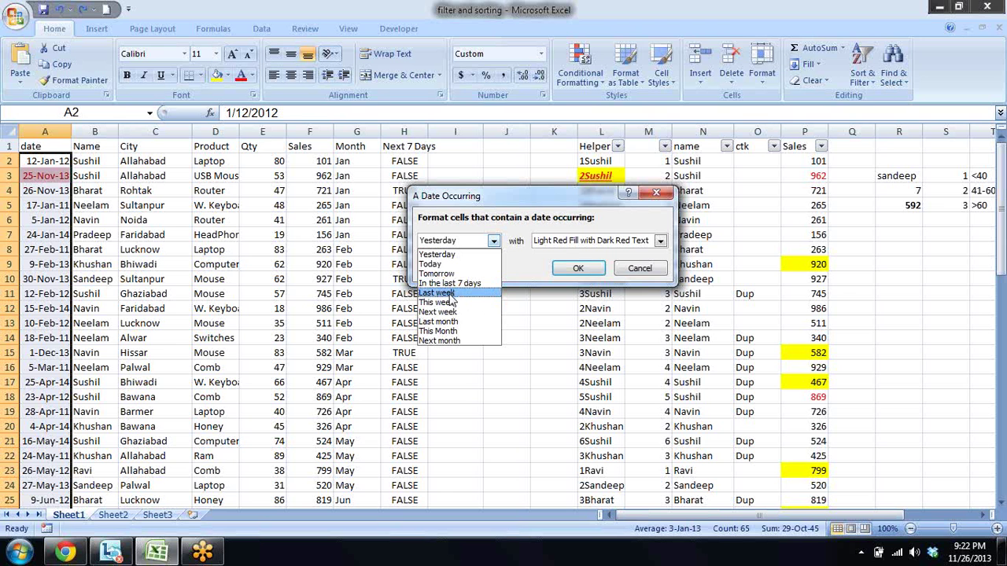
click(451, 294)
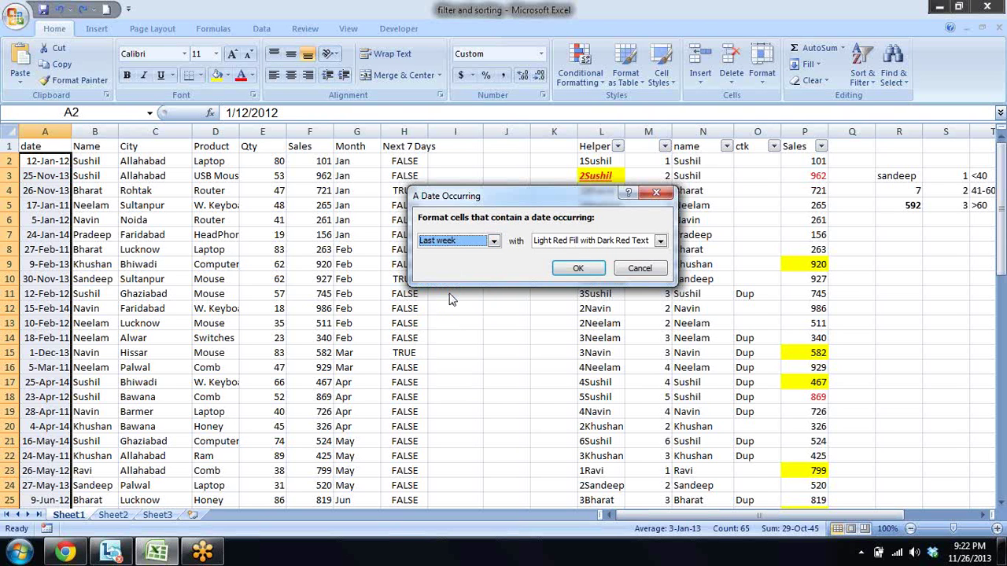
click(560, 270)
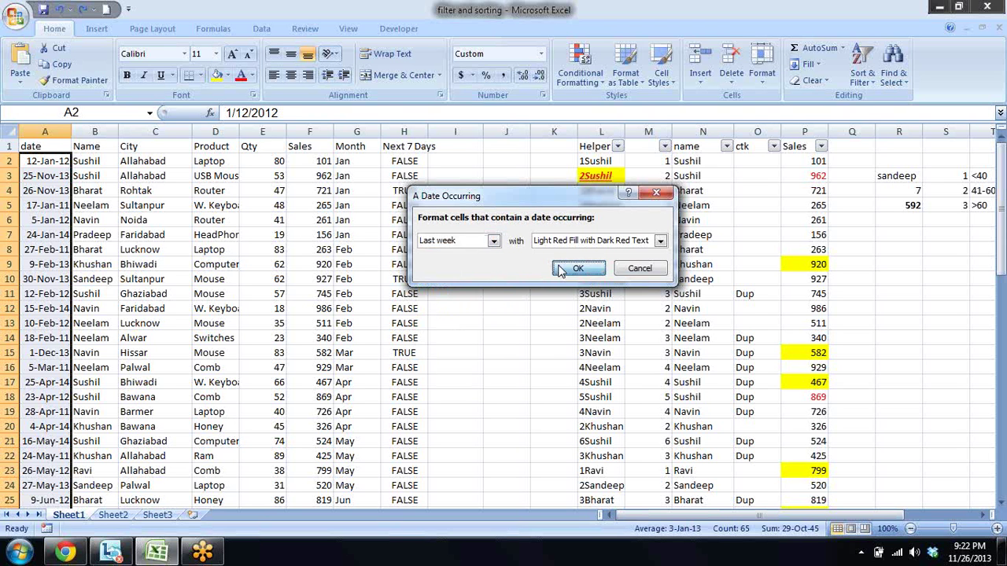
key(Down)
key(Down)
key(Down)
key(Down)
key(Down)
key(Down)
key(Down)
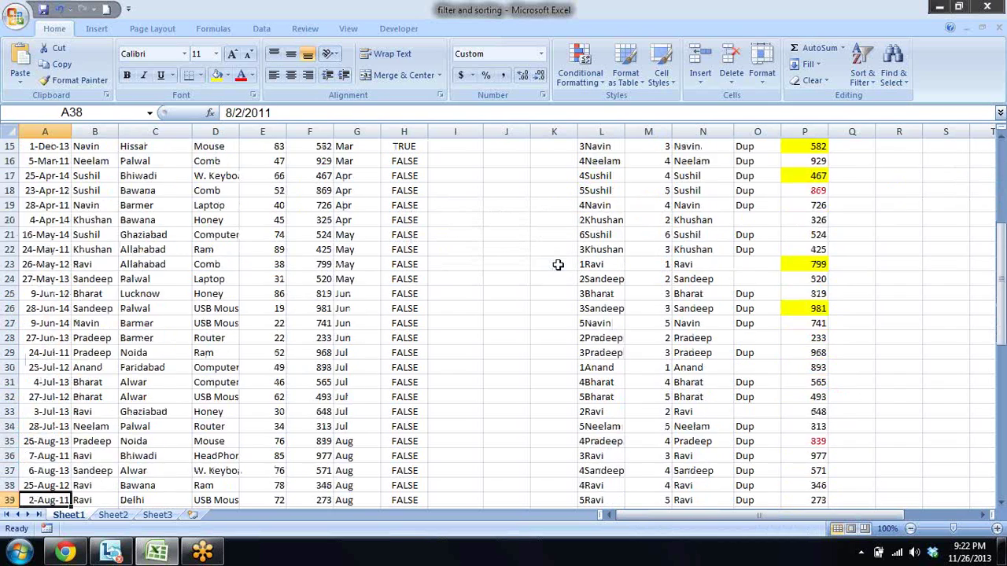
key(Down)
key(Down)
key(Down)
key(Down)
key(Down)
key(Down)
key(Up)
key(Up)
key(Up)
key(Up)
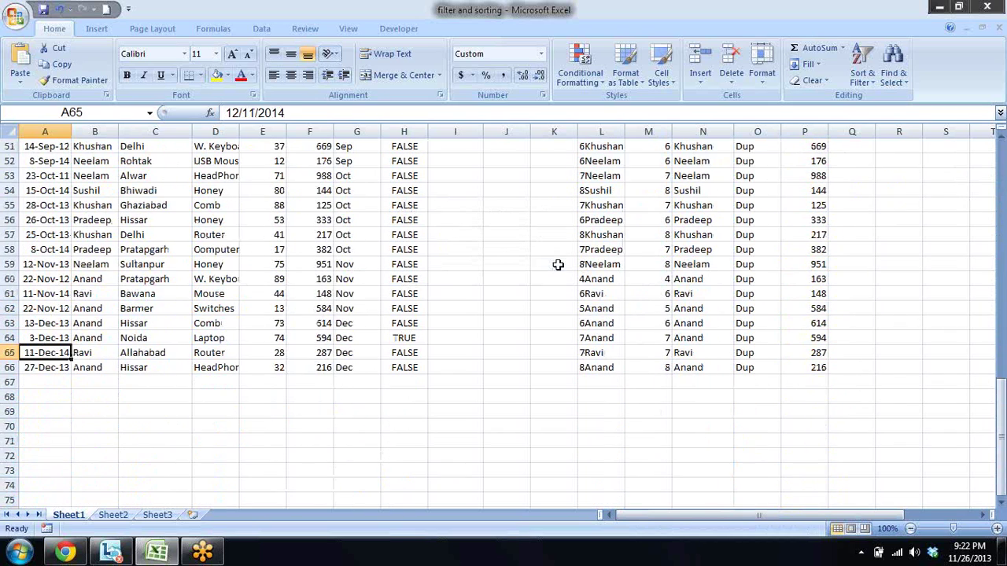
key(ctrl+shift+Up)
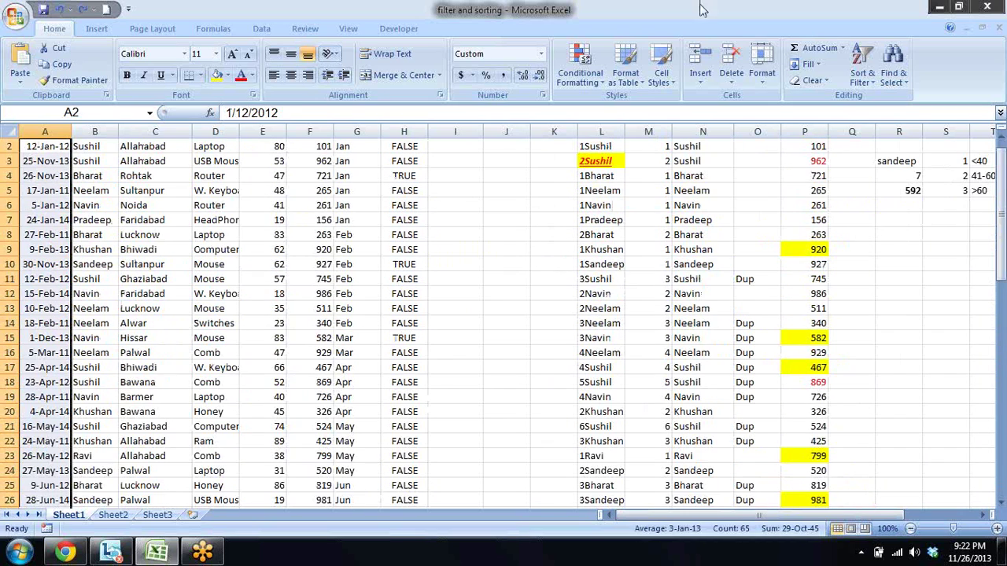
- Preview the This week and Next week date-occurring periods on the dates
click(580, 67)
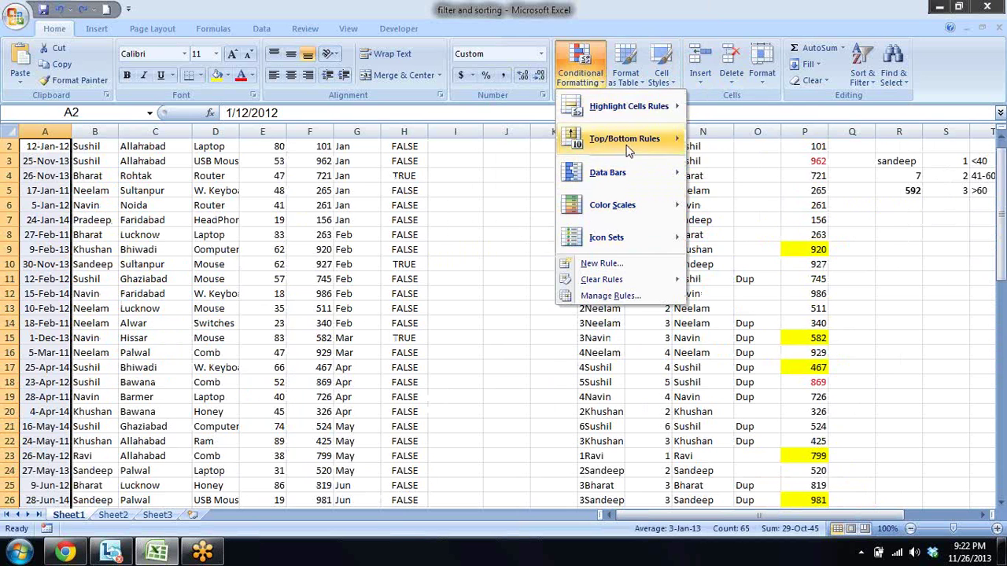
mouse_move(629, 106)
click(714, 271)
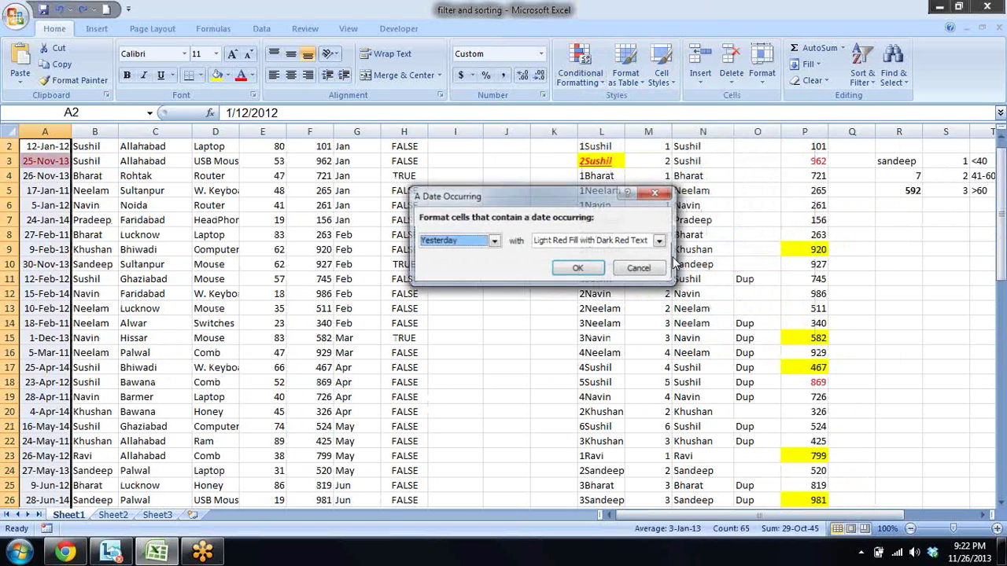
click(493, 241)
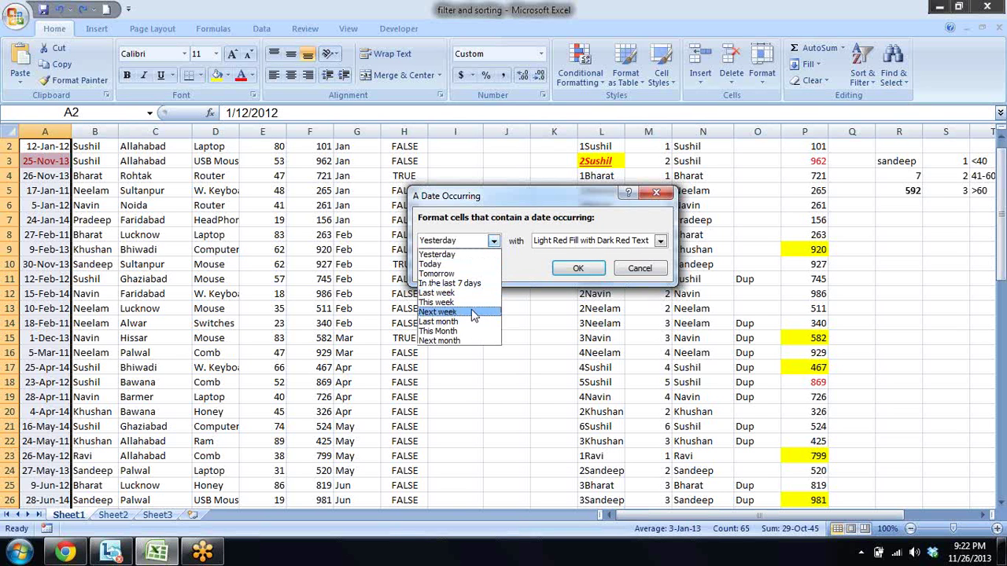
click(437, 303)
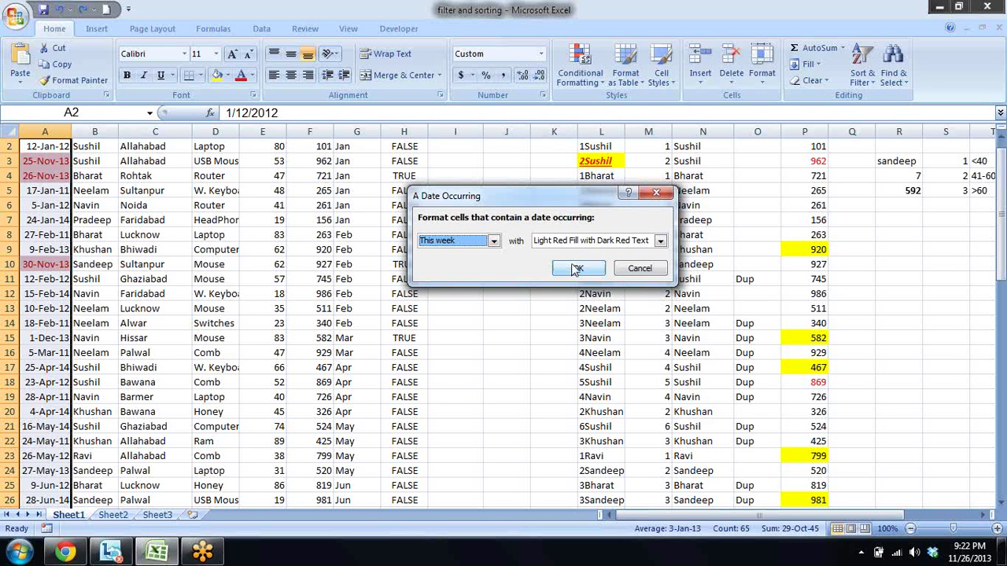
click(494, 243)
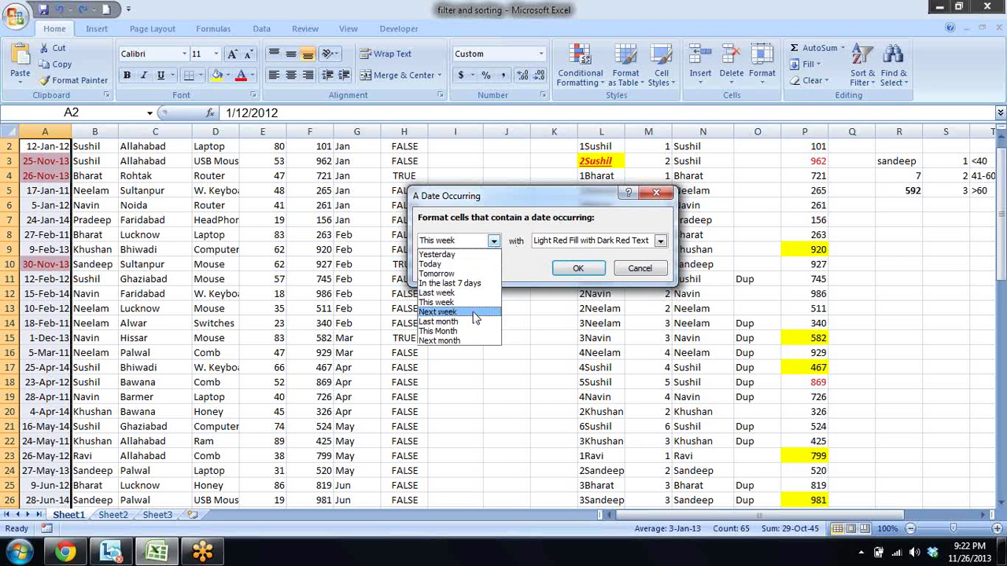
click(441, 312)
click(494, 242)
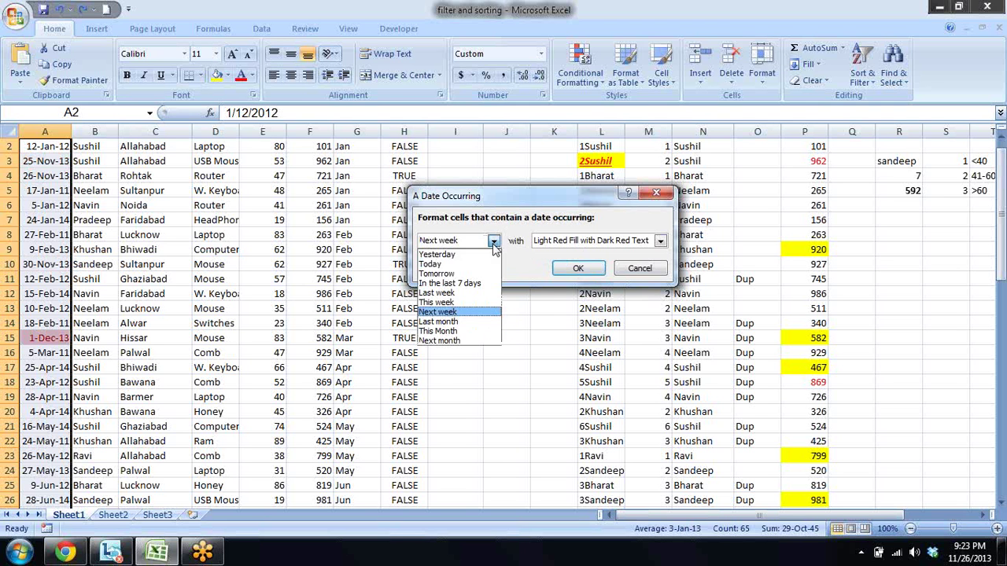
- Apply the Last month period and check the highlighted October 2013 dates
click(472, 322)
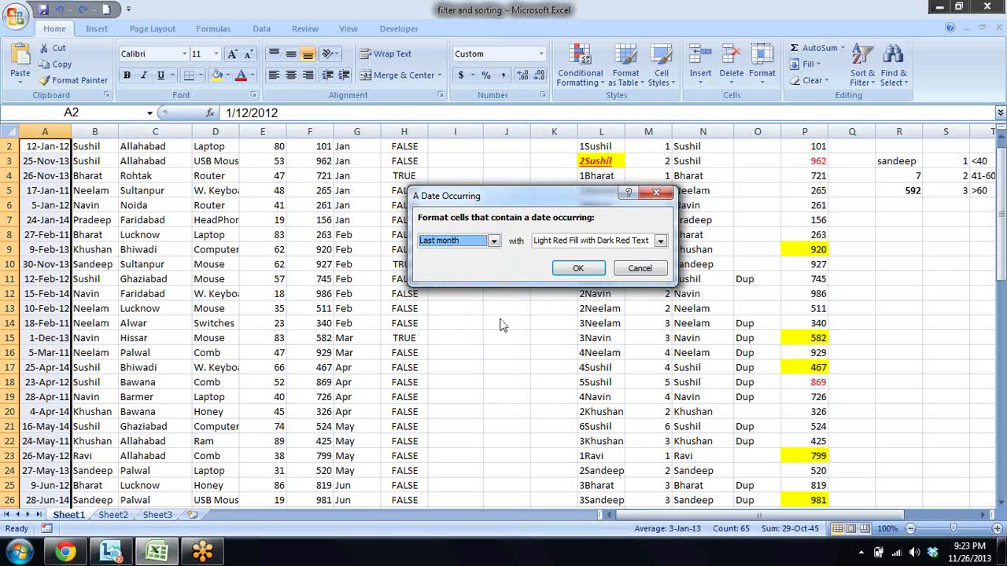
key(Return)
key(Down)
key(Down)
key(Down)
key(Down)
key(Down)
key(Down)
key(Down)
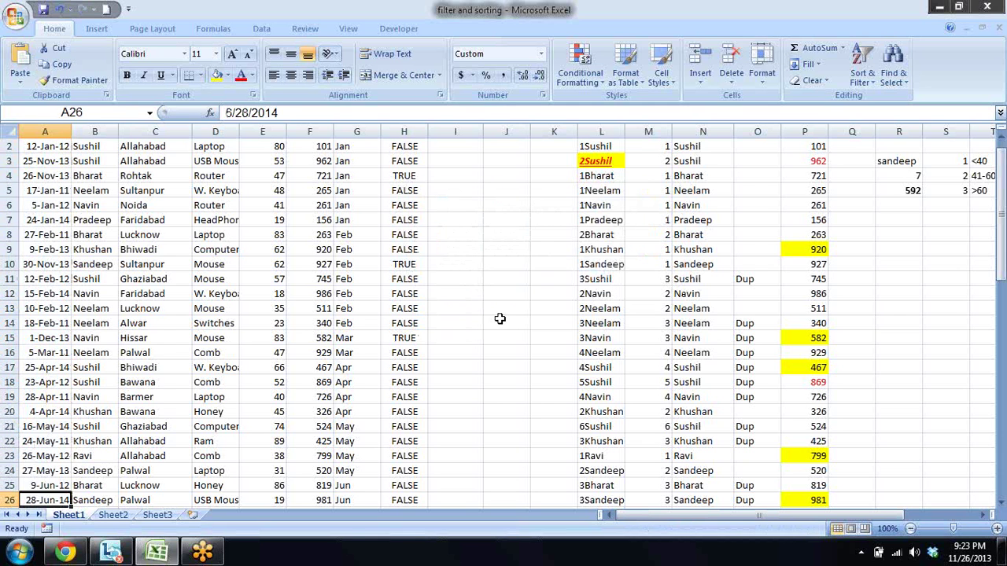
key(Down)
key(Down)
key(Down)
key(Down)
key(Down)
key(Down)
key(Down)
key(Down)
key(Down)
key(Up)
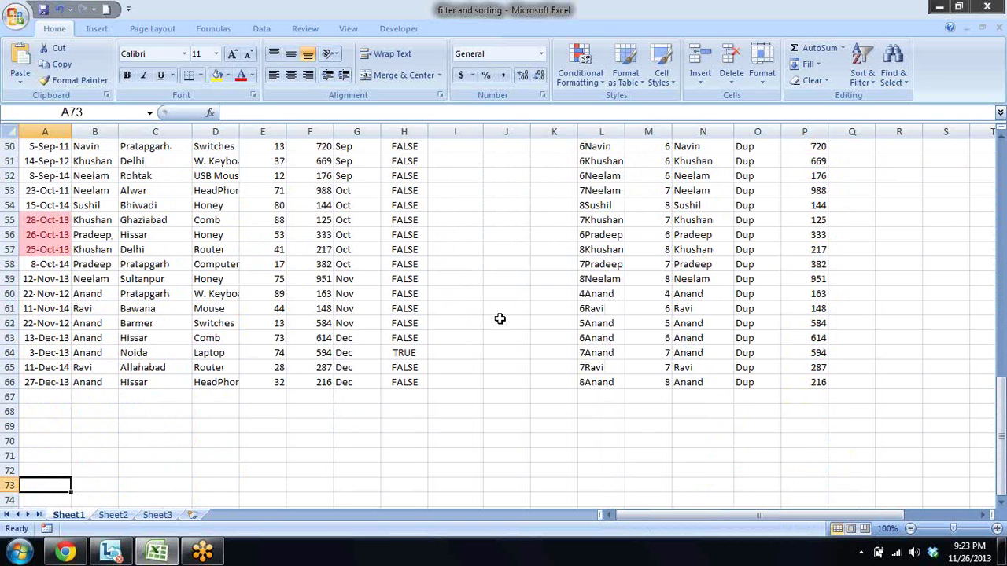
key(Up)
key(Up)
key(Up)
key(ctrl+Up)
key(Down)
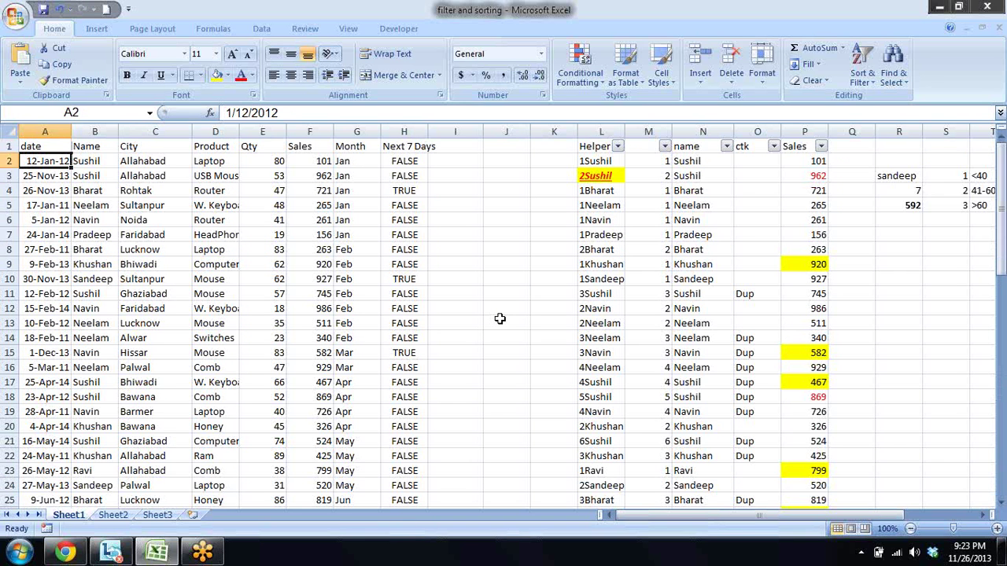
key(ctrl+shift+Down)
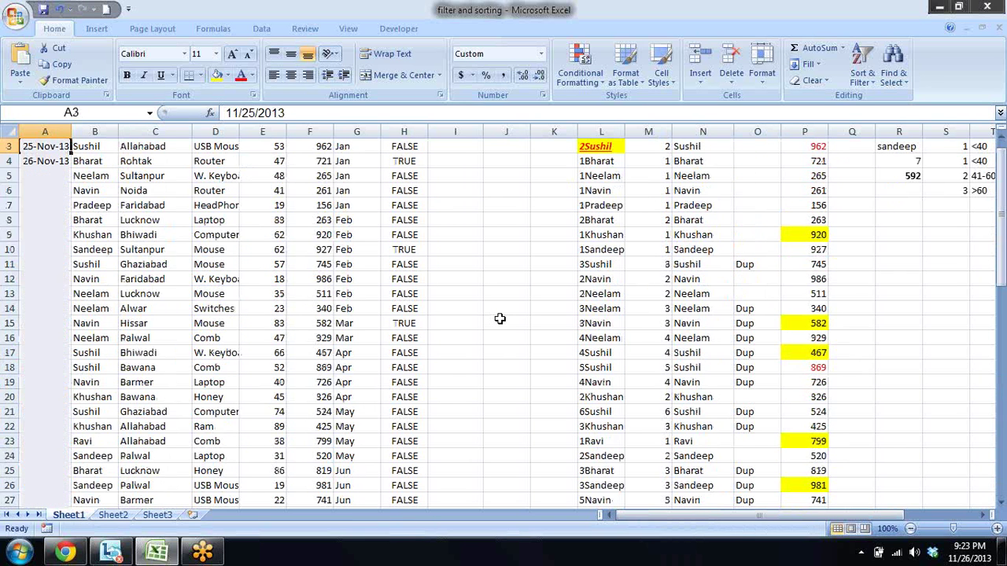
key(ctrl+BackSpace)
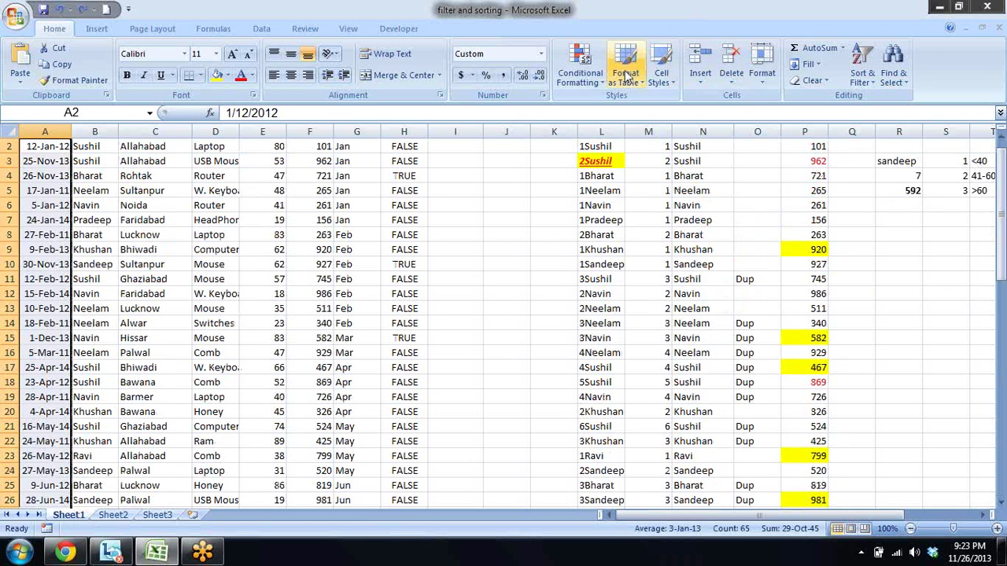
click(580, 67)
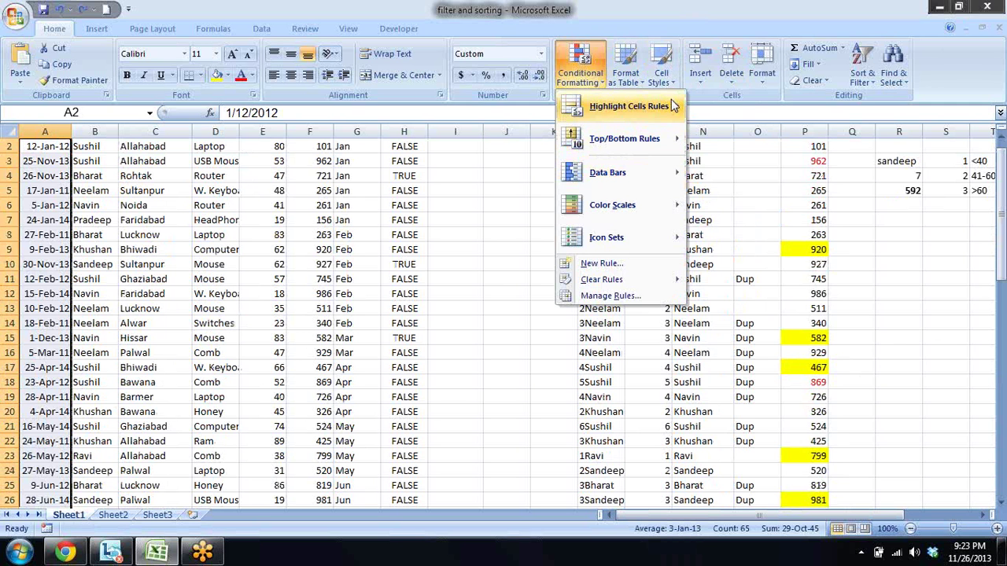
mouse_move(628, 106)
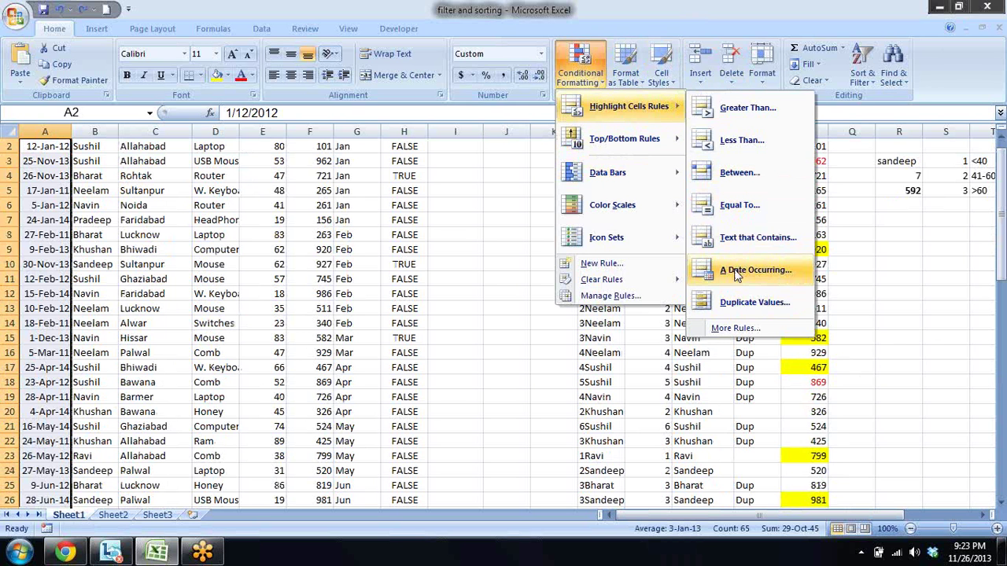
click(737, 269)
click(494, 241)
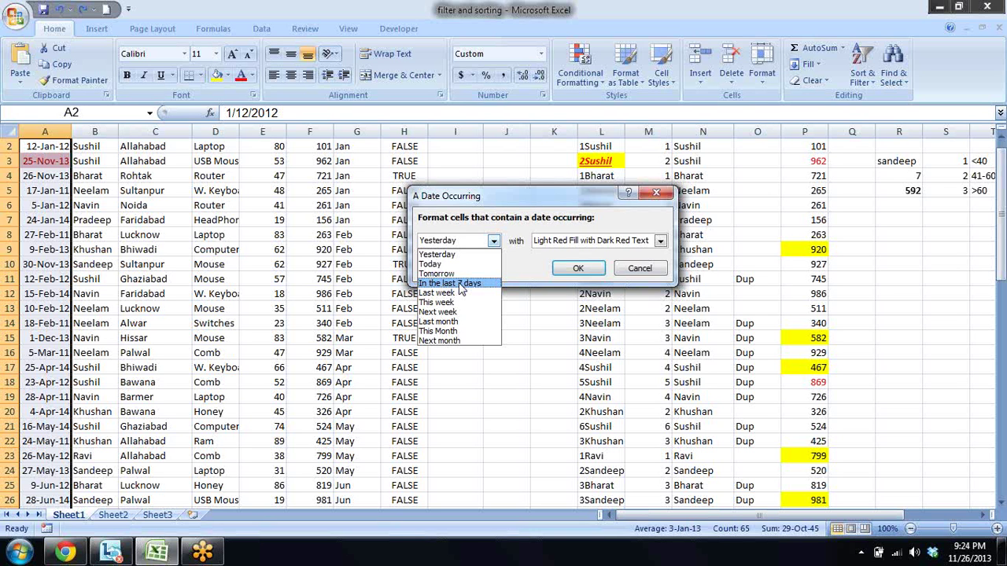
click(460, 284)
key(Escape)
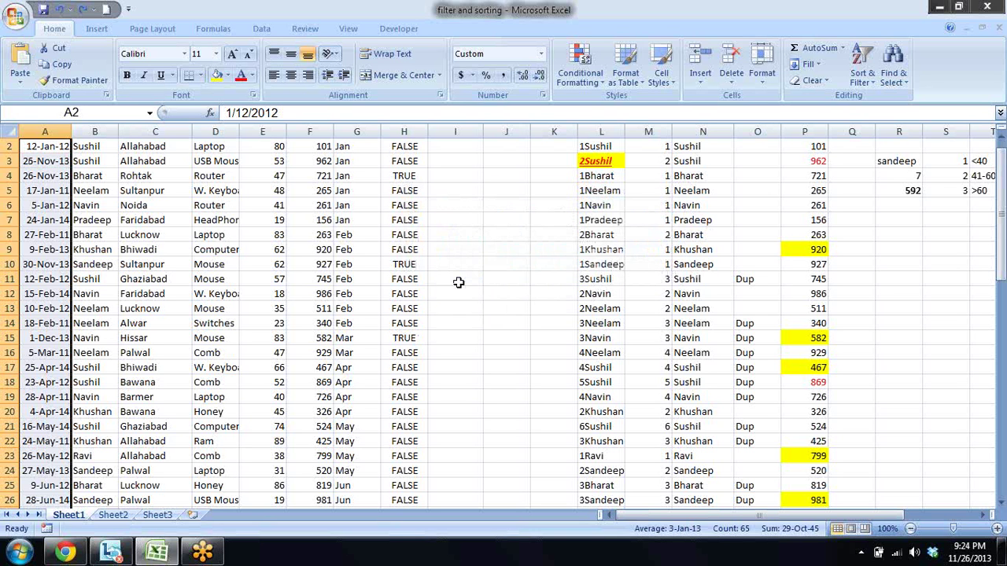
- Cancel Duplicate Values highlighting for the date column
click(596, 80)
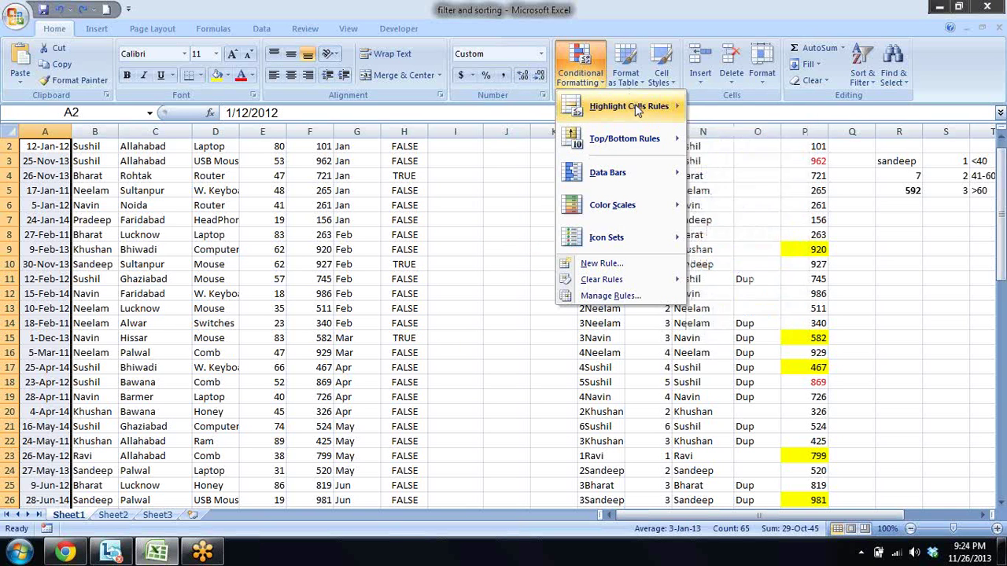
mouse_move(628, 106)
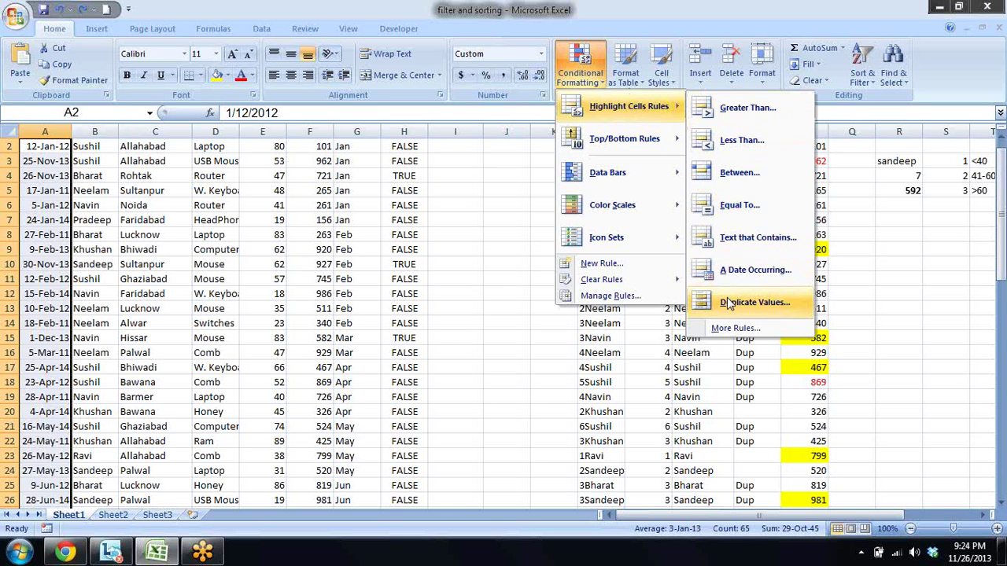
click(727, 304)
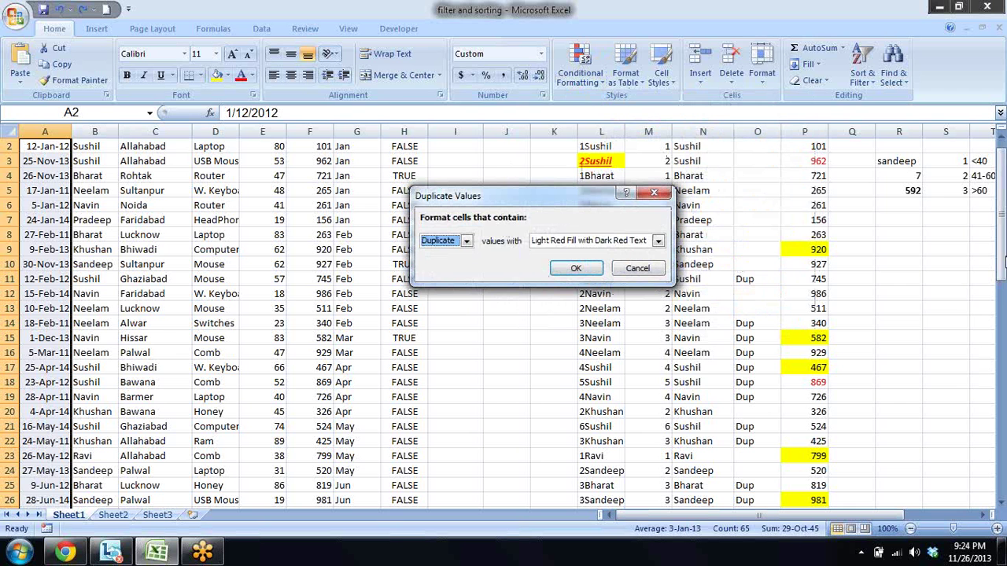
key(Escape)
- Select City values C2:C66, preview Duplicate Values highlighting, then cancel it
key(Right)
key(Right)
key(Up)
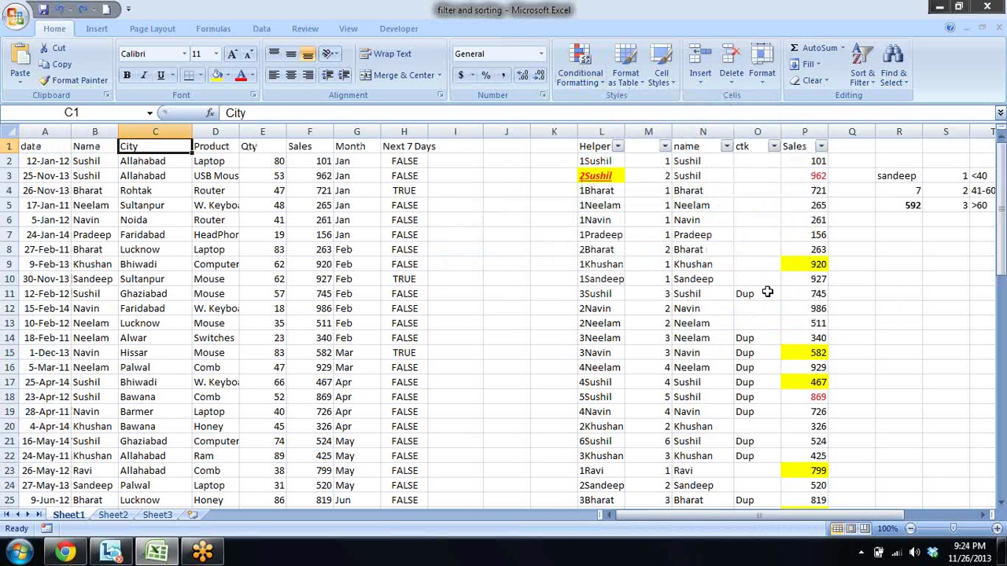
key(Down)
key(ctrl+shift+Down)
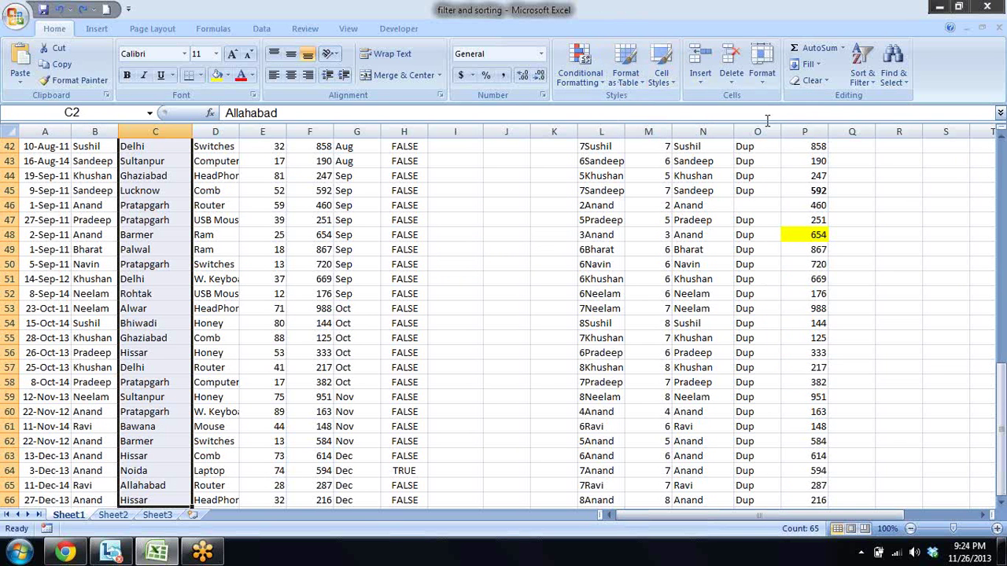
click(586, 76)
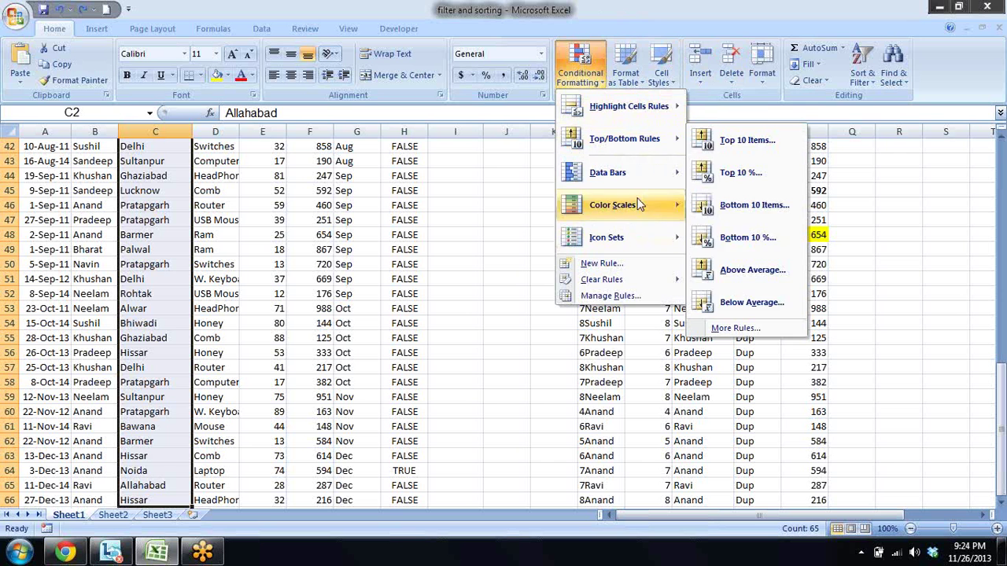
mouse_move(627, 106)
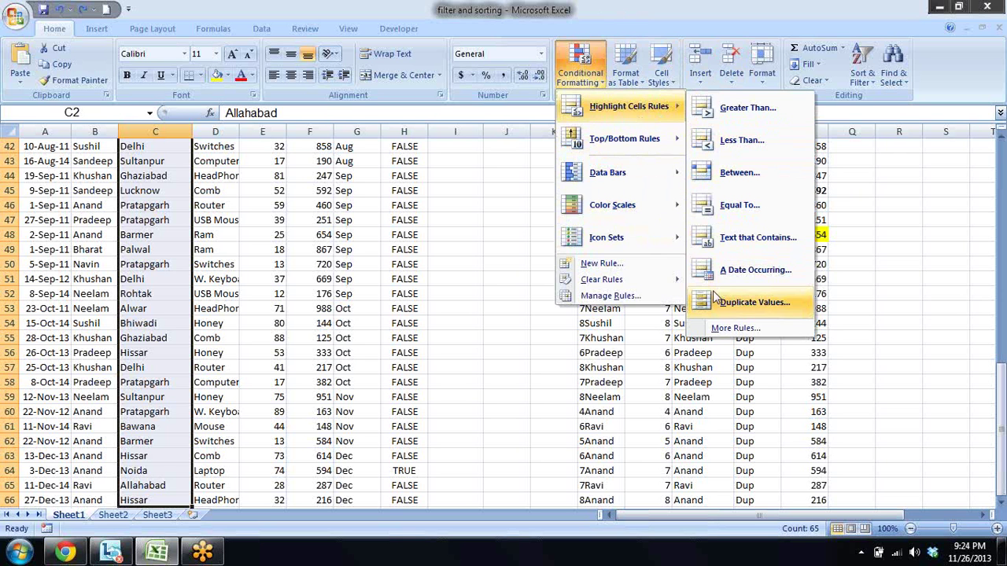
click(715, 299)
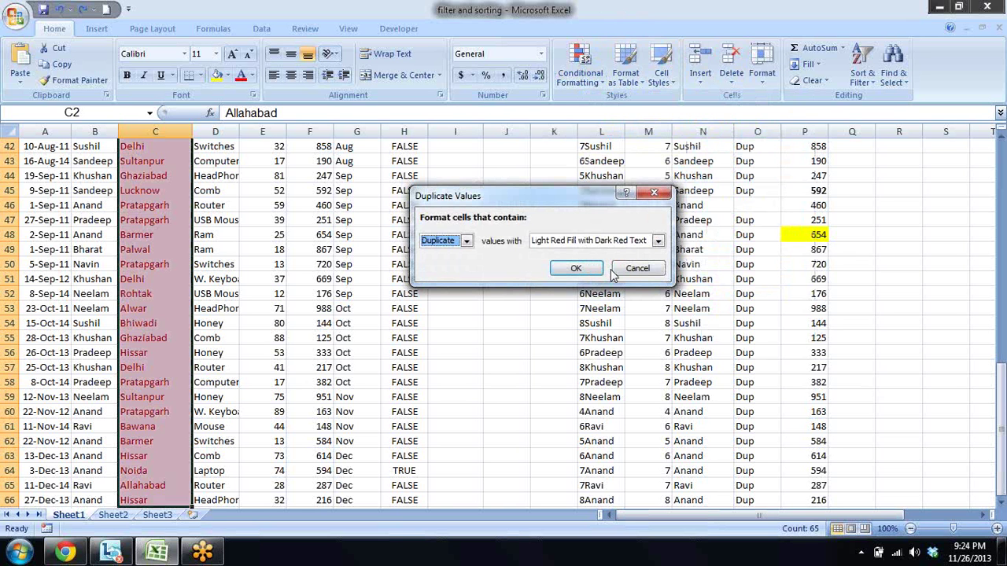
click(613, 270)
- Select the Qty values E2:E66
key(Left)
key(Up)
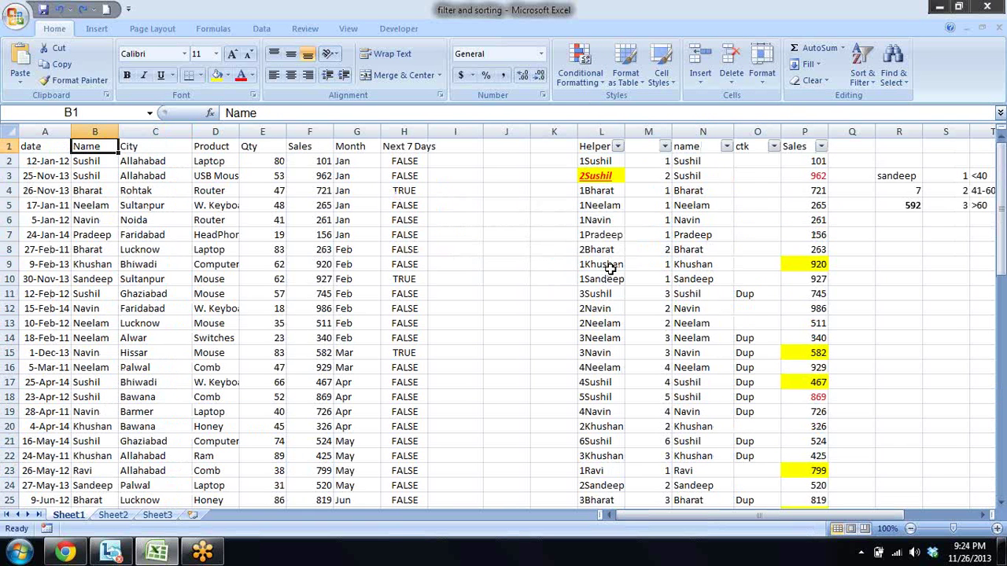
key(Down)
key(Down)
key(Right)
key(Right)
key(Left)
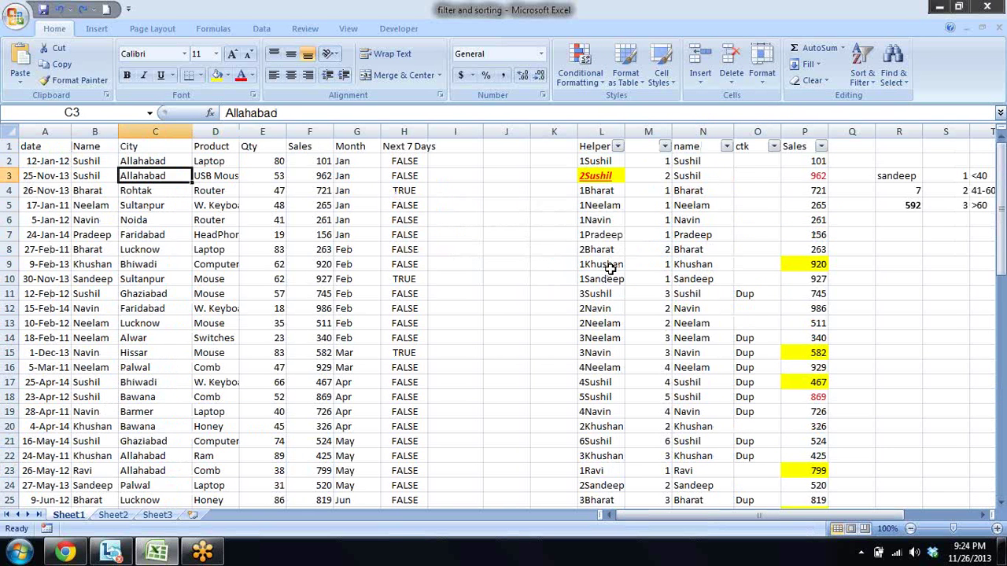
key(Down)
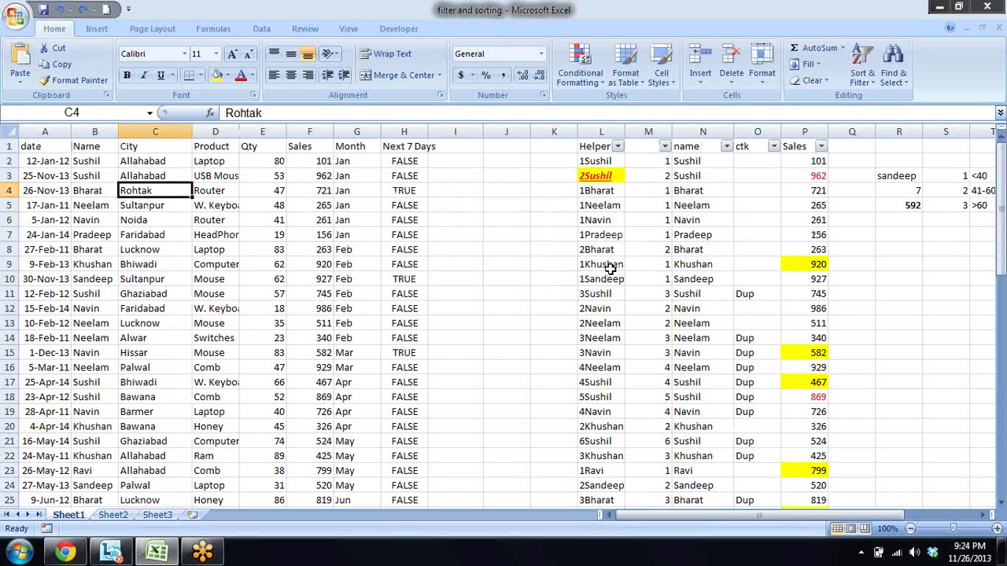
key(Right)
key(Right)
key(Up)
key(Up)
key(ctrl+shift+Down)
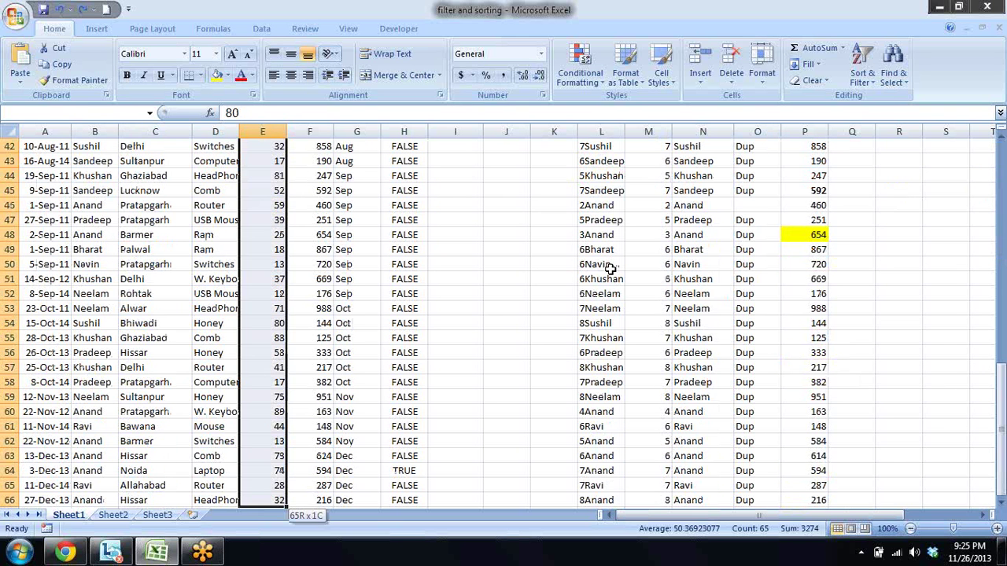
click(579, 73)
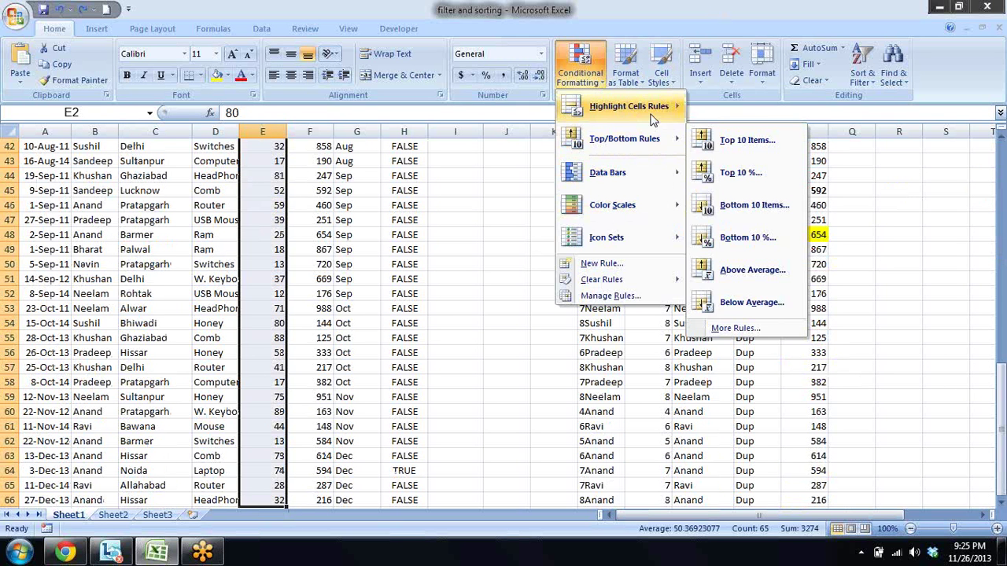
mouse_move(628, 106)
click(720, 303)
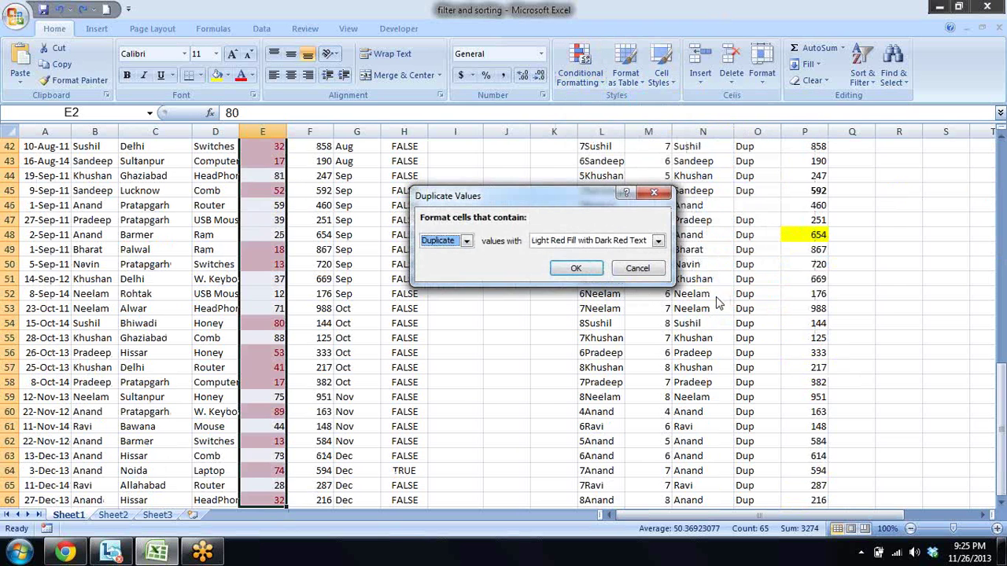
click(466, 240)
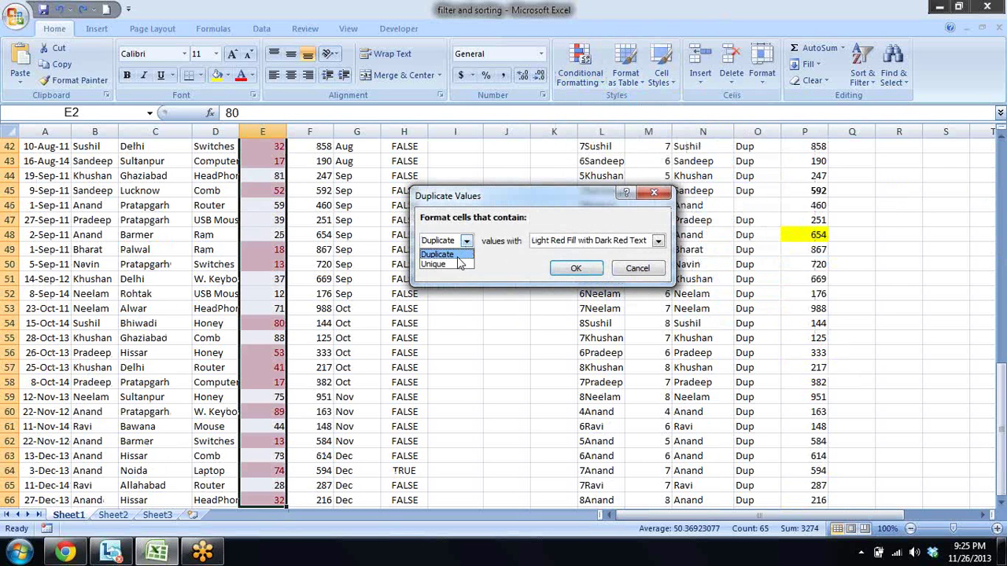
click(455, 266)
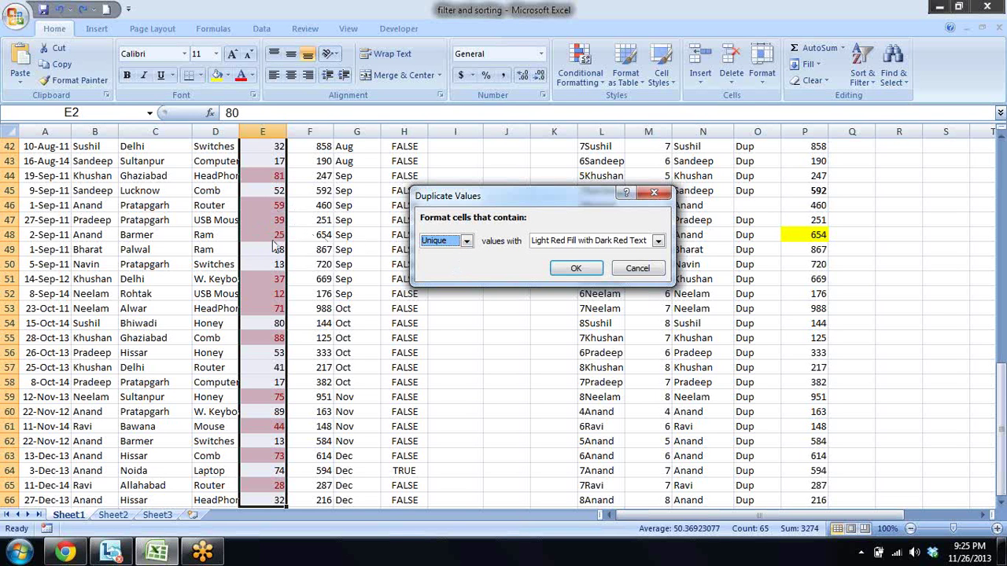
click(466, 241)
click(453, 253)
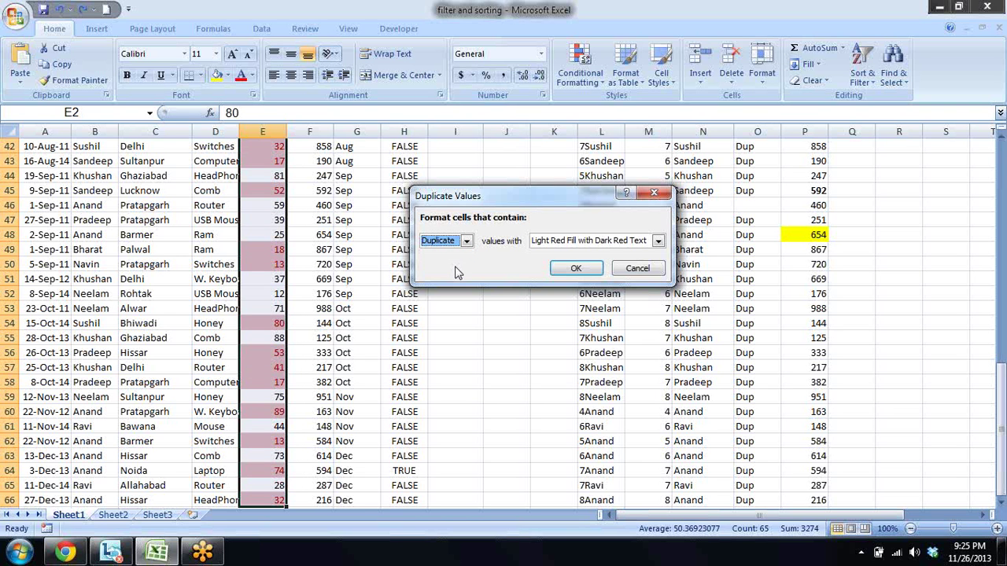
key(Escape)
key(Up)
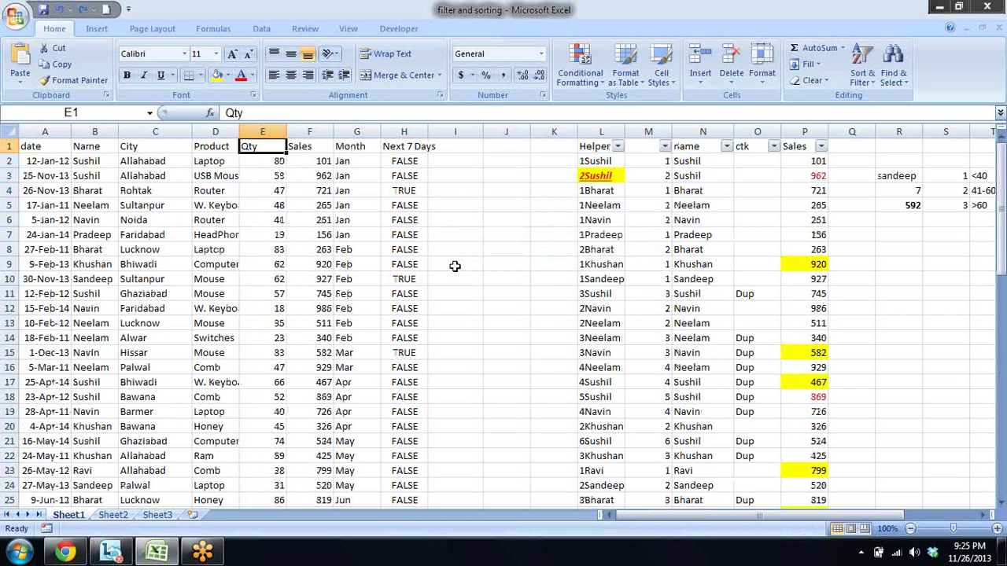
key(Down)
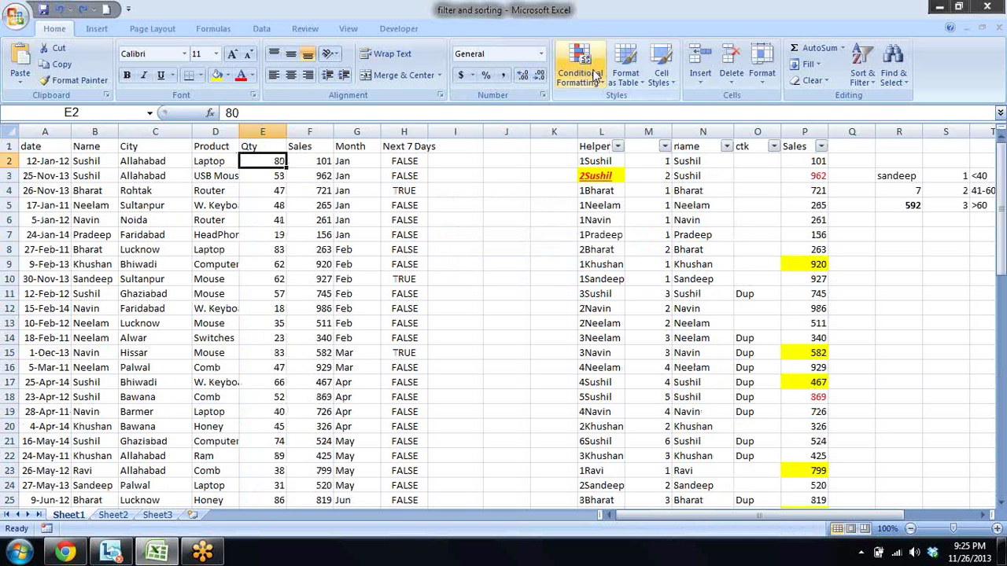
click(592, 75)
click(500, 204)
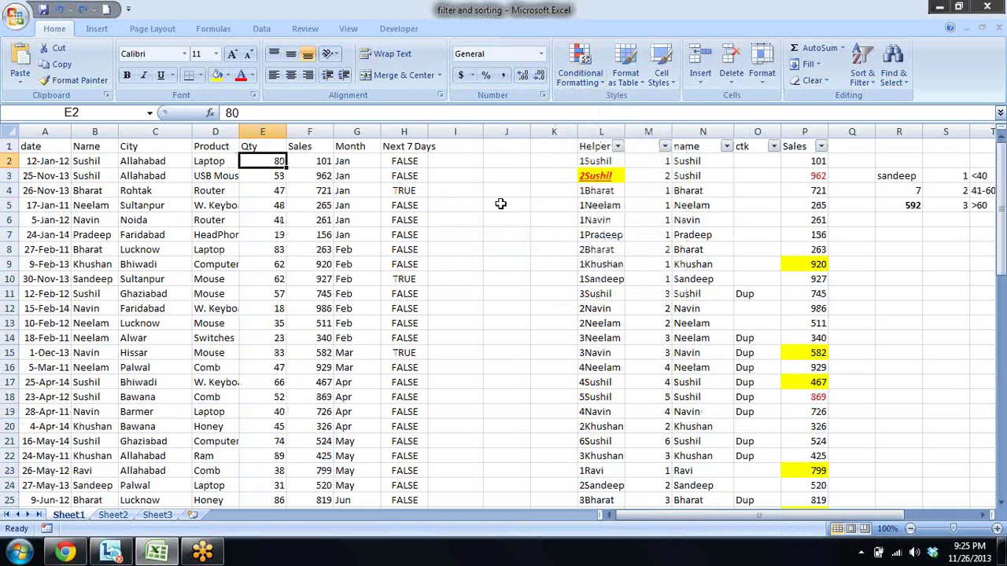
key(Right)
key(Left)
key(Right)
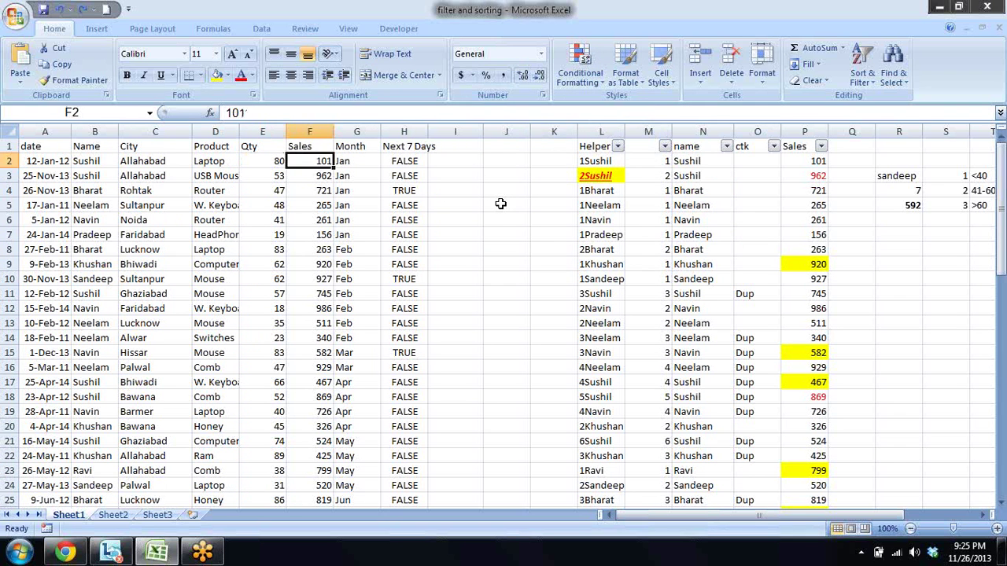
key(Right)
key(Right)
key(Right)
key(Right)
key(Right)
key(Right)
key(Down)
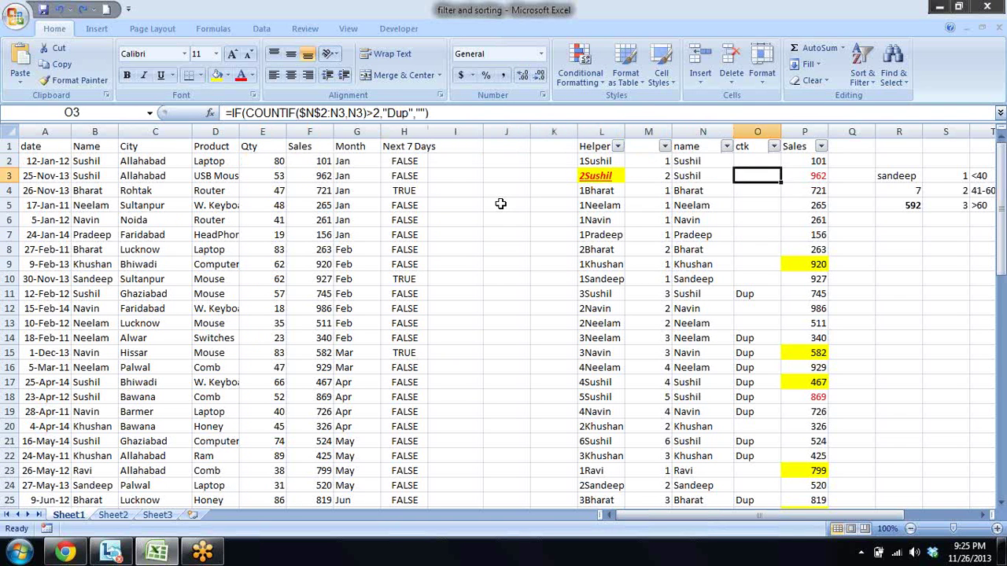
key(Down)
key(Down)
key(Down)
key(Up)
key(Up)
key(Up)
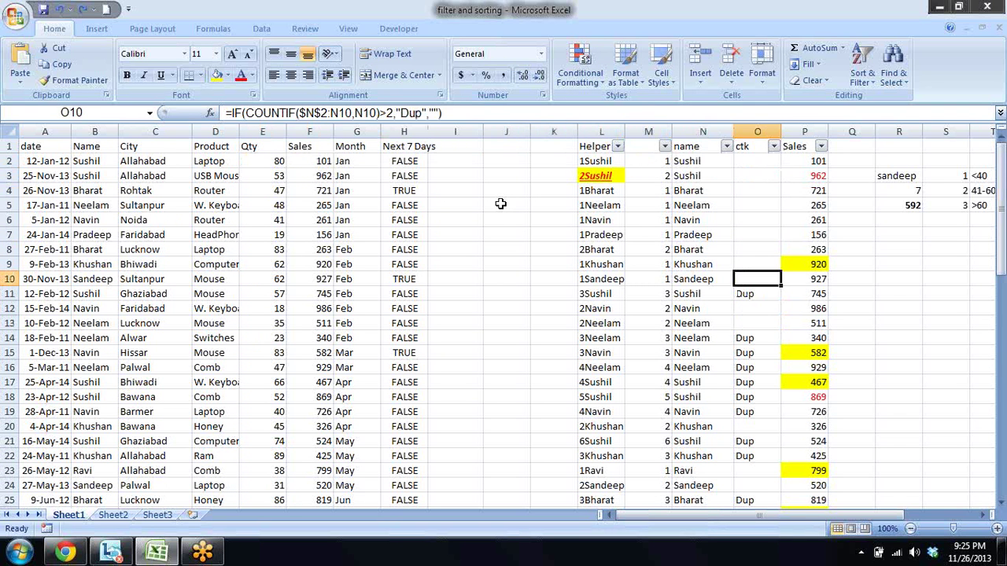
key(Up)
key(Up)
key(Up)
key(Up)
key(Up)
key(Up)
key(Down)
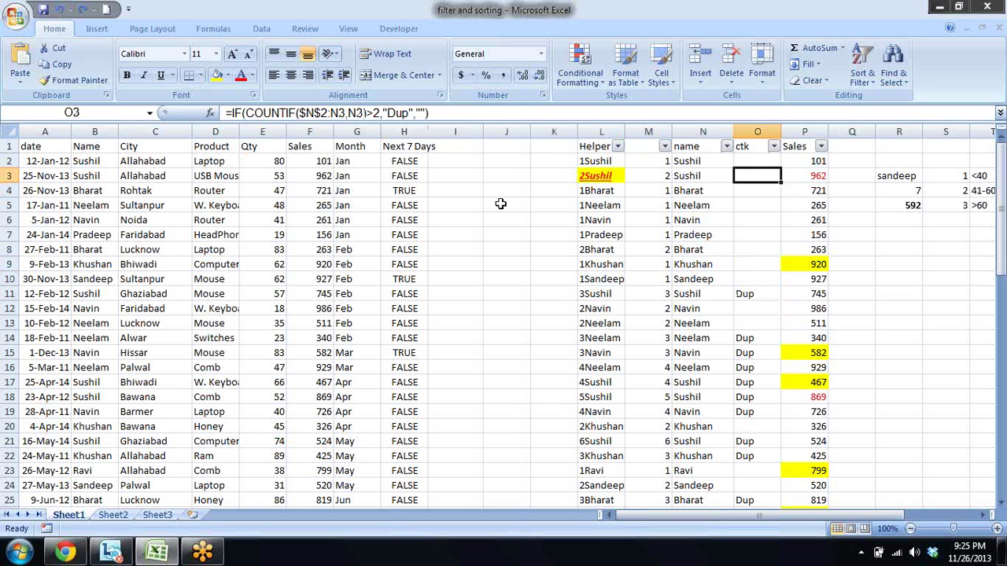
key(Up)
key(Down)
key(Down)
key(Down)
key(Down)
key(Down)
key(Down)
key(Down)
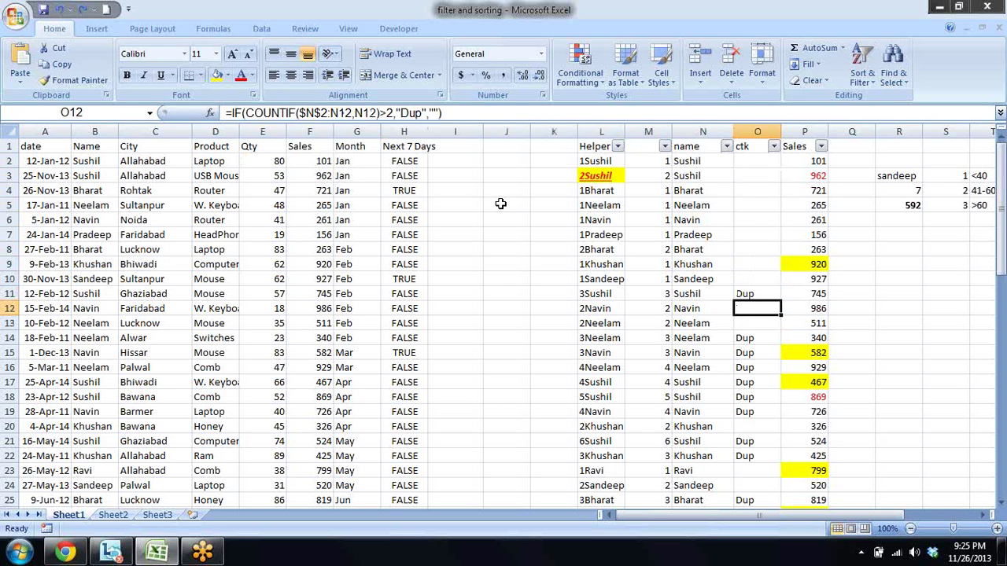
key(Down)
key(Down)
key(Down)
key(Up)
key(Up)
key(Up)
key(Up)
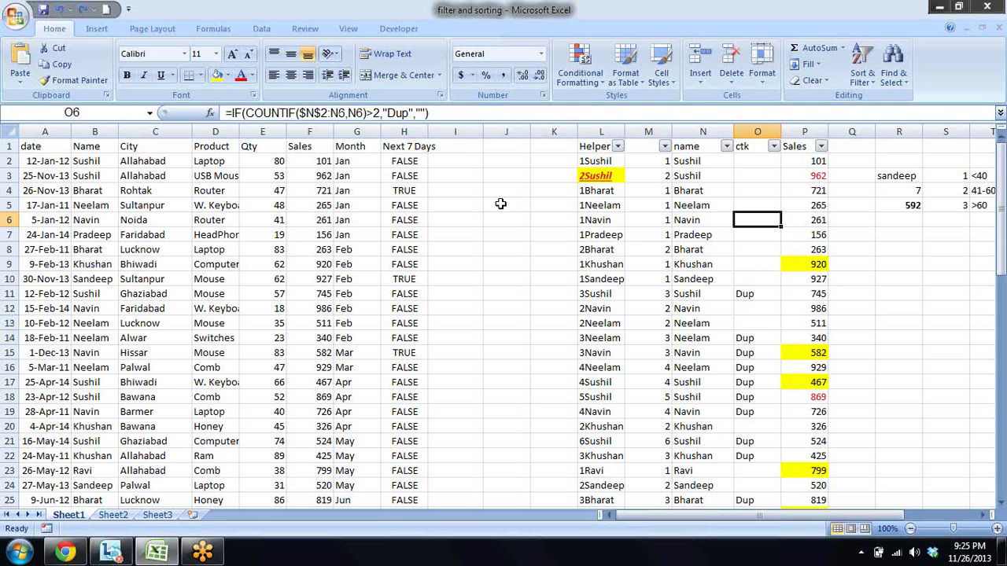
key(Left)
key(Left)
key(Up)
key(Up)
key(Up)
key(Up)
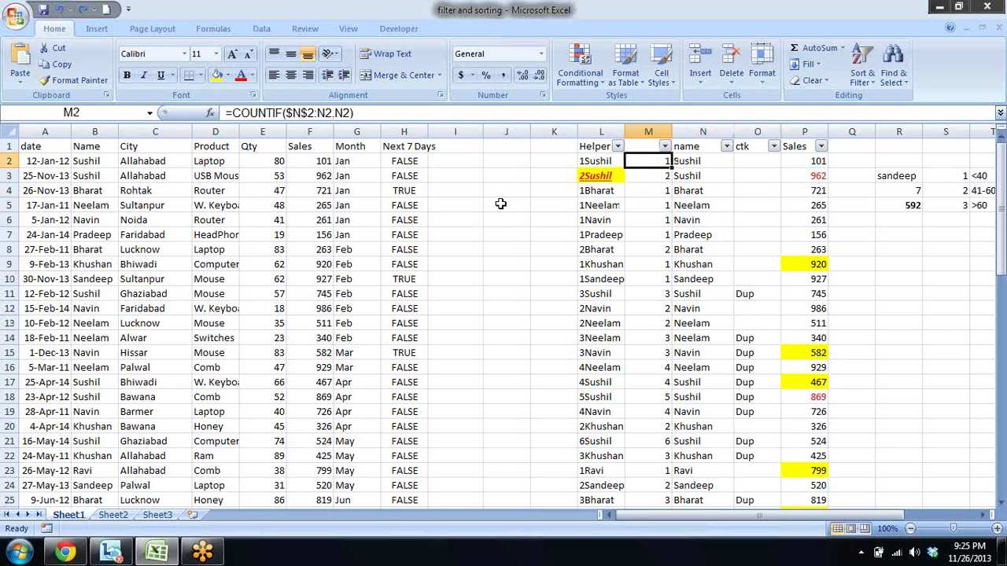
key(Down)
key(Down)
key(Down)
key(Down)
key(Right)
key(Right)
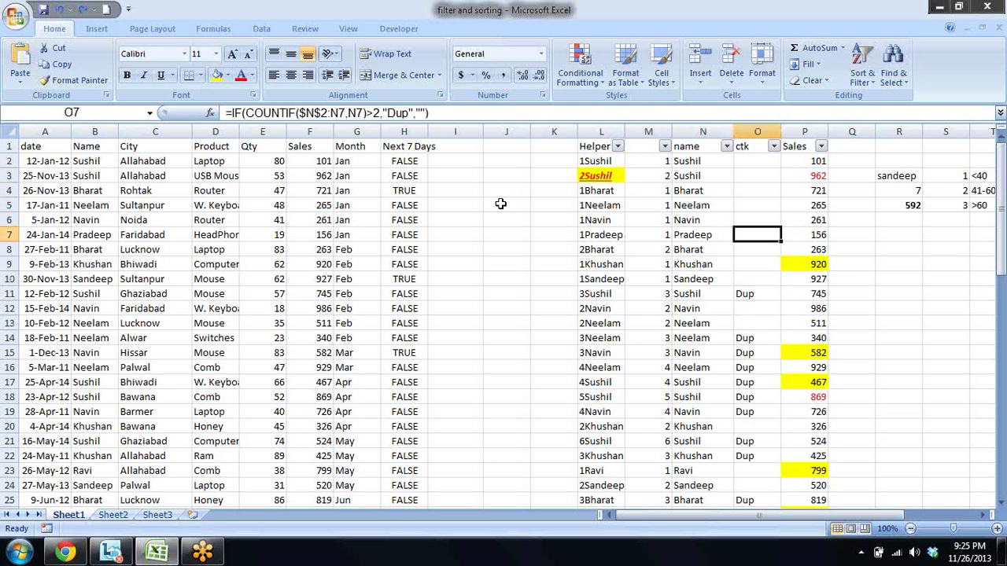
key(Right)
key(Right)
key(Right)
key(Up)
key(Up)
key(Up)
key(Up)
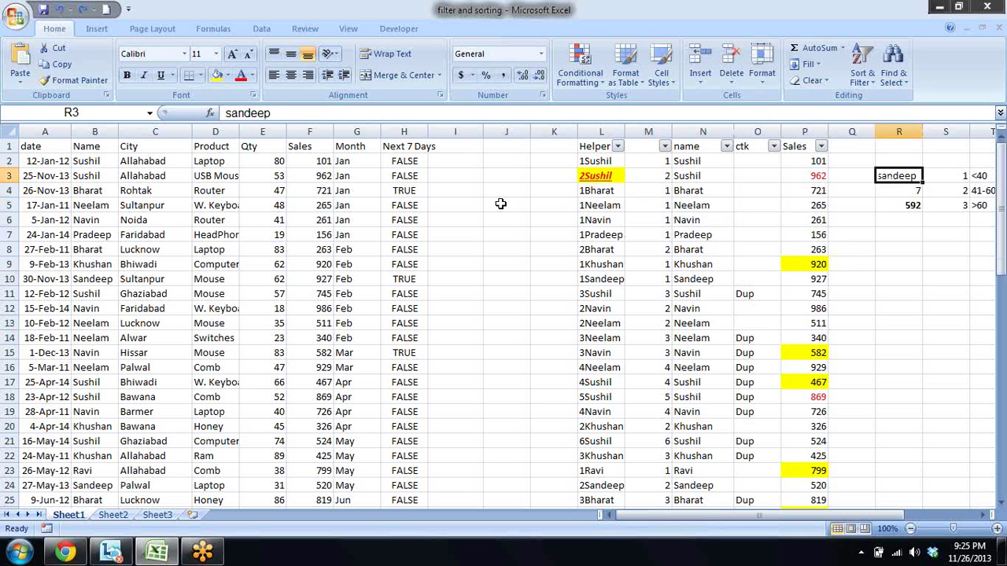
key(Down)
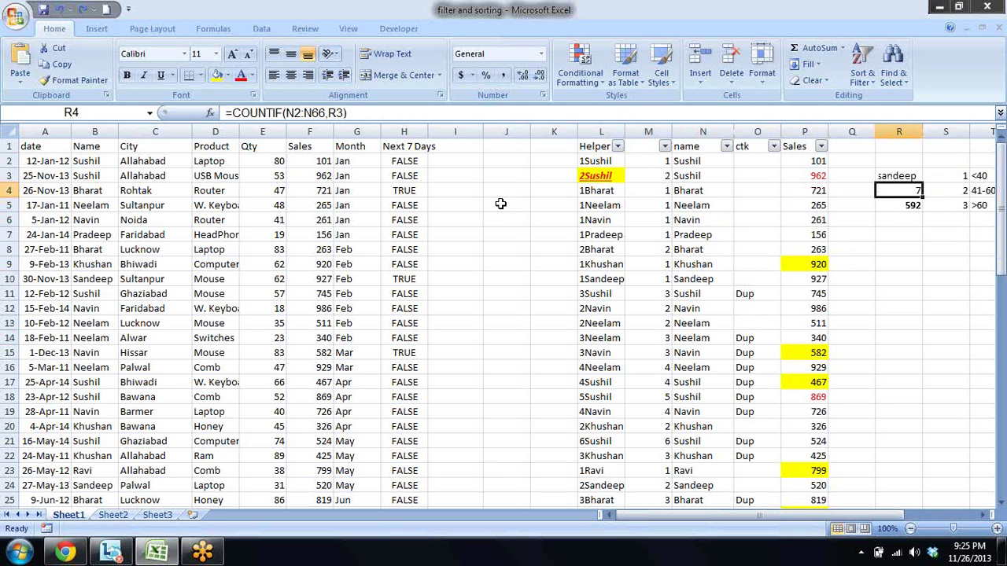
key(Left)
key(Left)
key(Left)
key(Left)
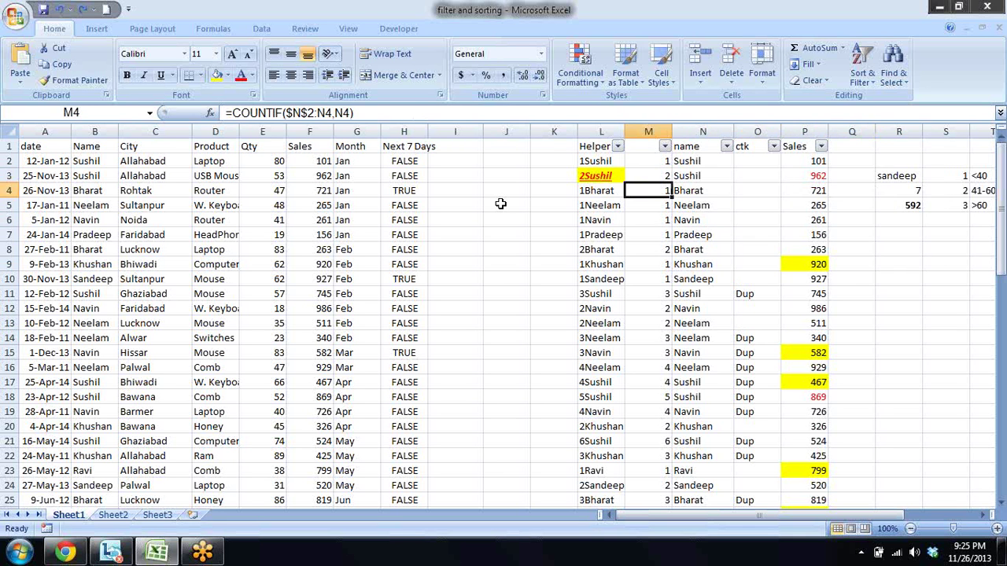
key(Right)
key(Right)
key(Right)
key(Left)
key(Left)
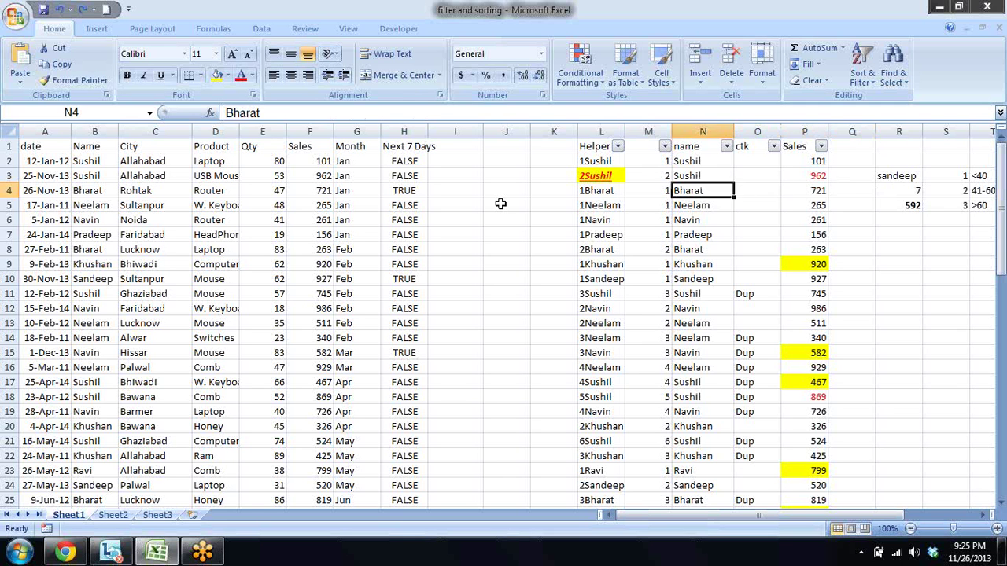
key(Left)
key(shift+Right)
key(shift+Right)
key(shift+Right)
key(shift+Right)
key(shift+Right)
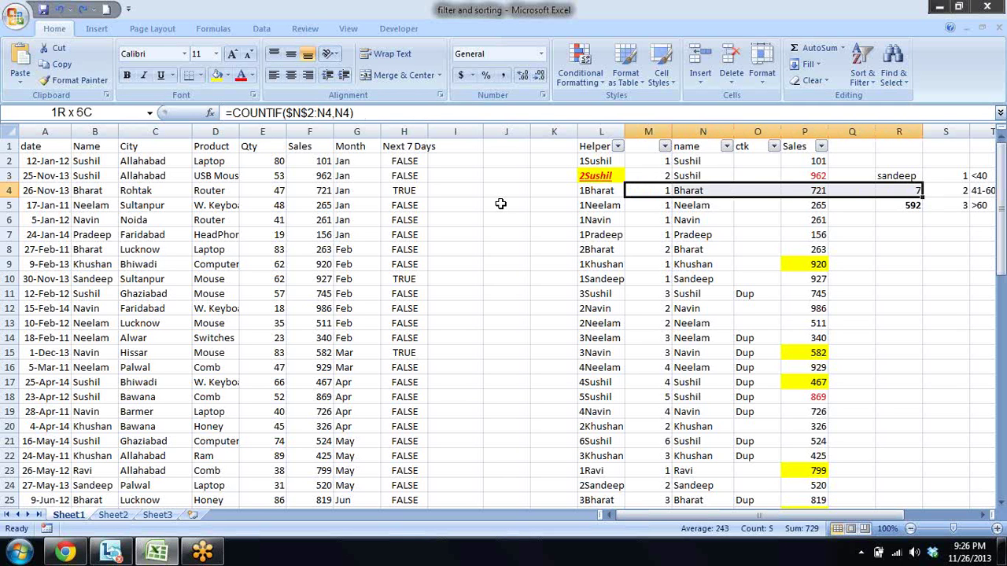
key(Left)
key(Right)
key(Right)
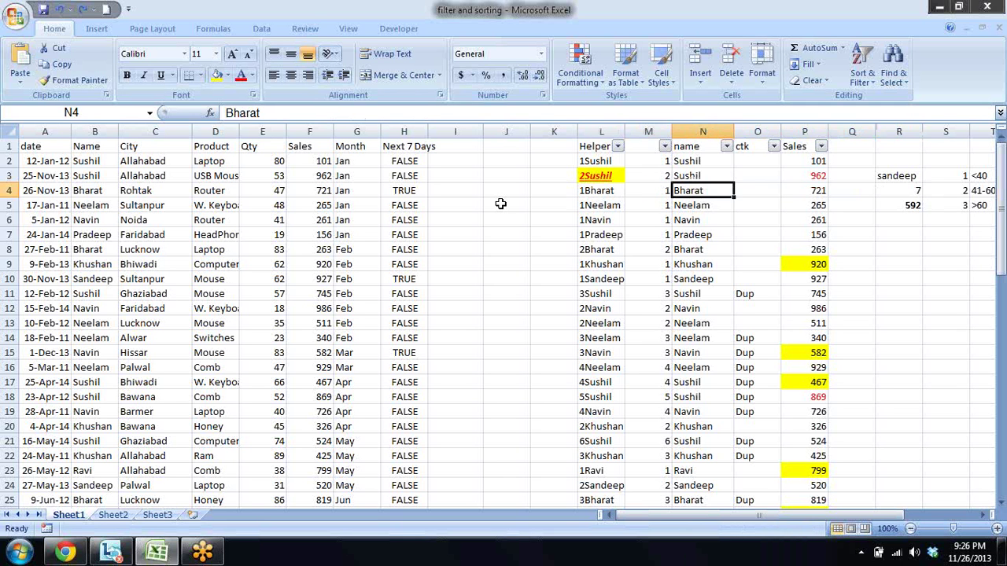
key(Left)
key(Left)
key(Left)
key(Left)
key(Left)
key(Left)
key(Up)
key(Up)
key(Up)
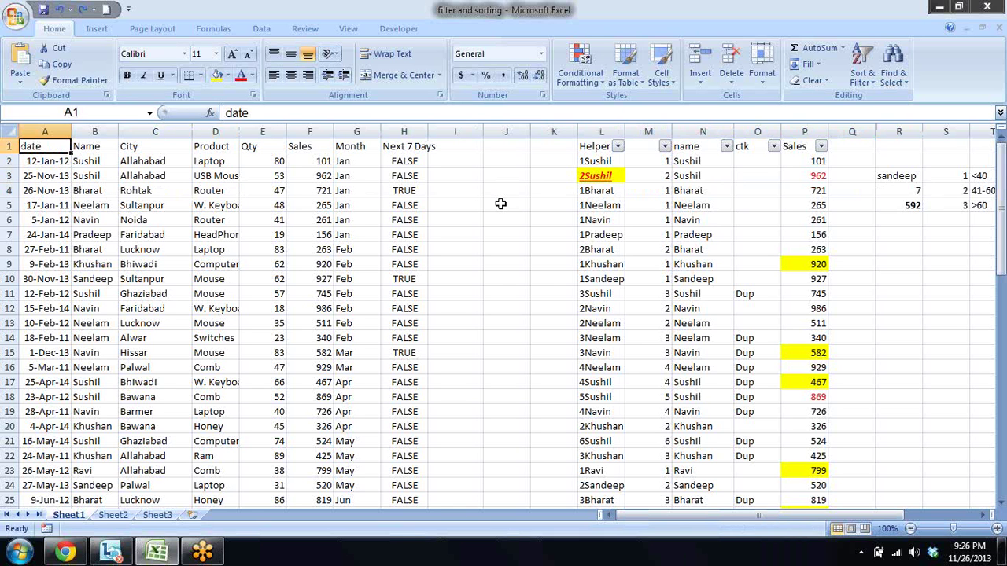
key(Right)
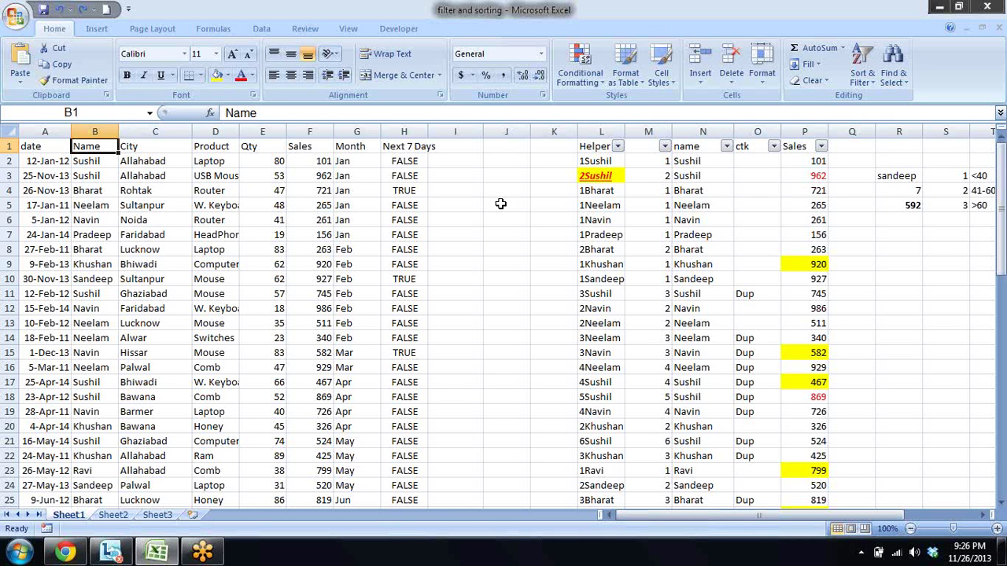
click(584, 72)
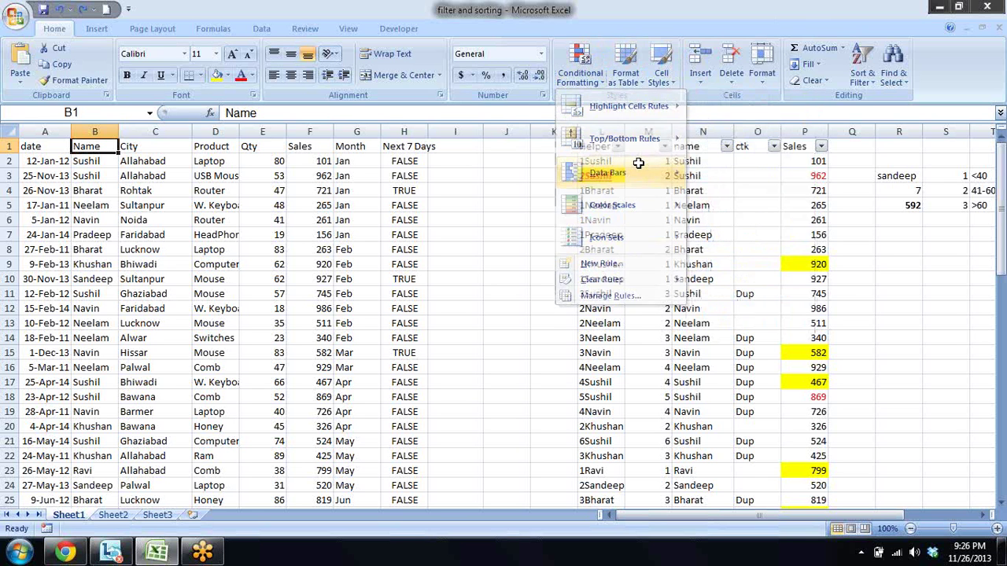
key(Escape)
key(Right)
key(Right)
key(Right)
key(Down)
key(ctrl+shift+Down)
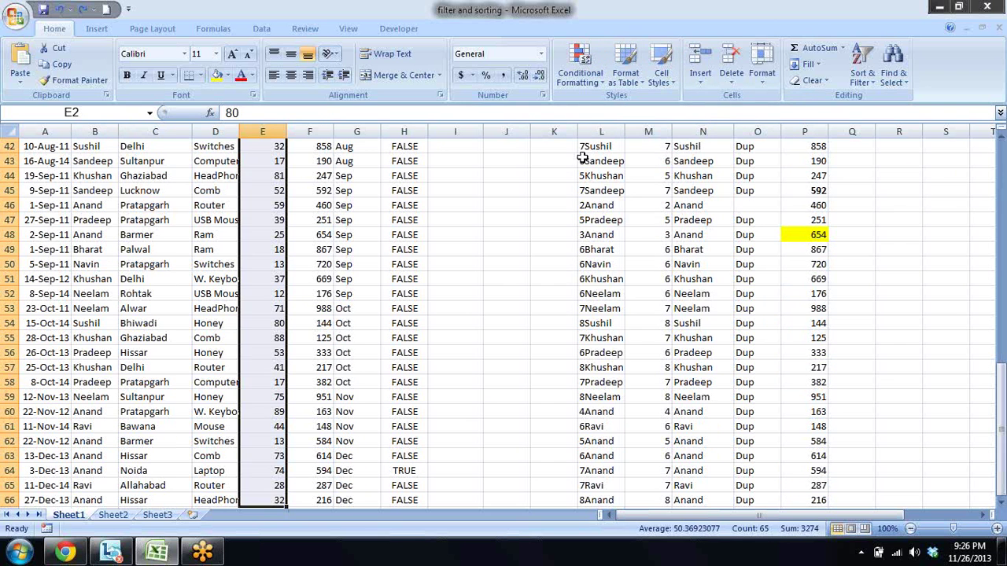
click(600, 79)
mouse_move(625, 138)
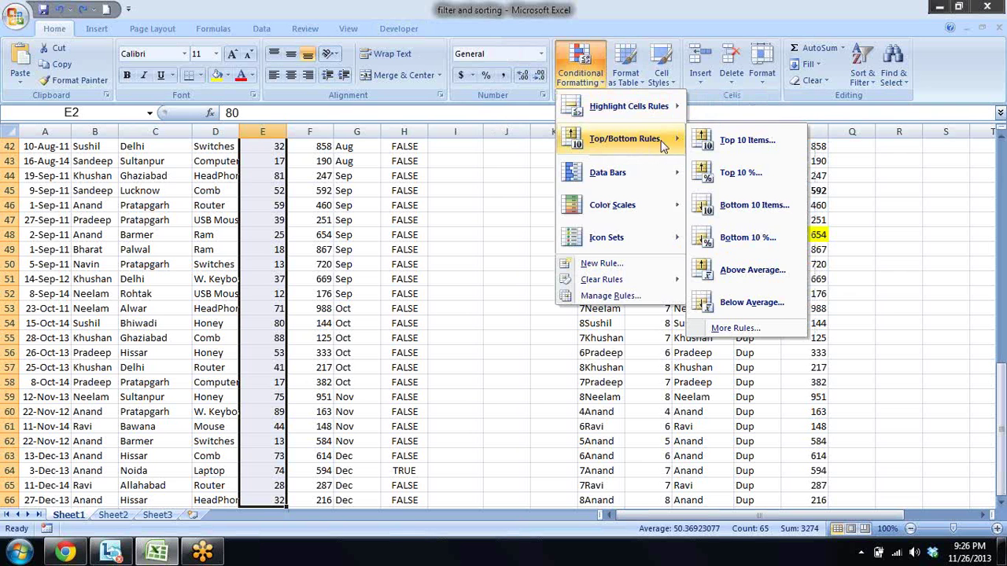
click(702, 144)
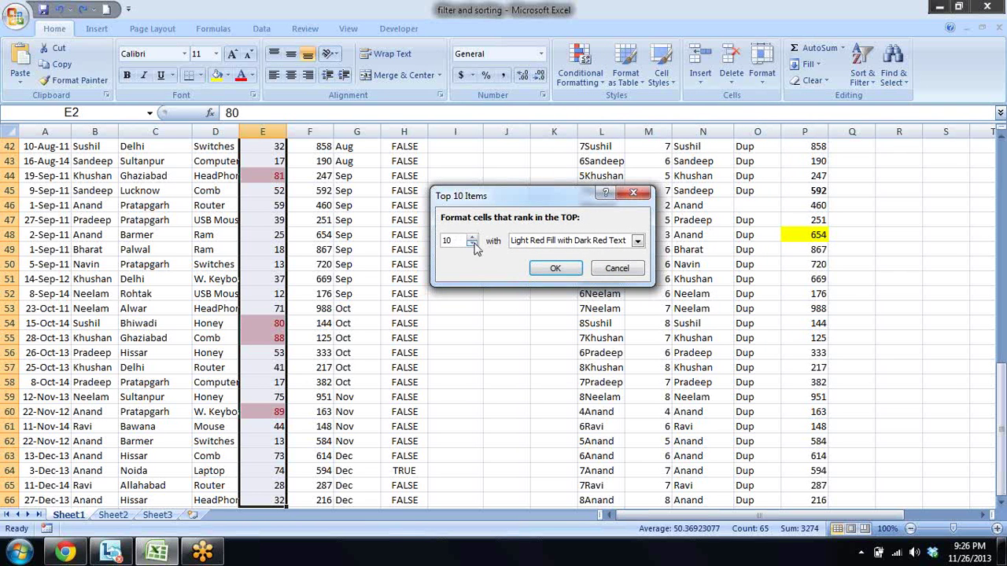
click(472, 244)
click(471, 244)
click(471, 238)
click(471, 237)
click(471, 238)
click(472, 238)
click(471, 238)
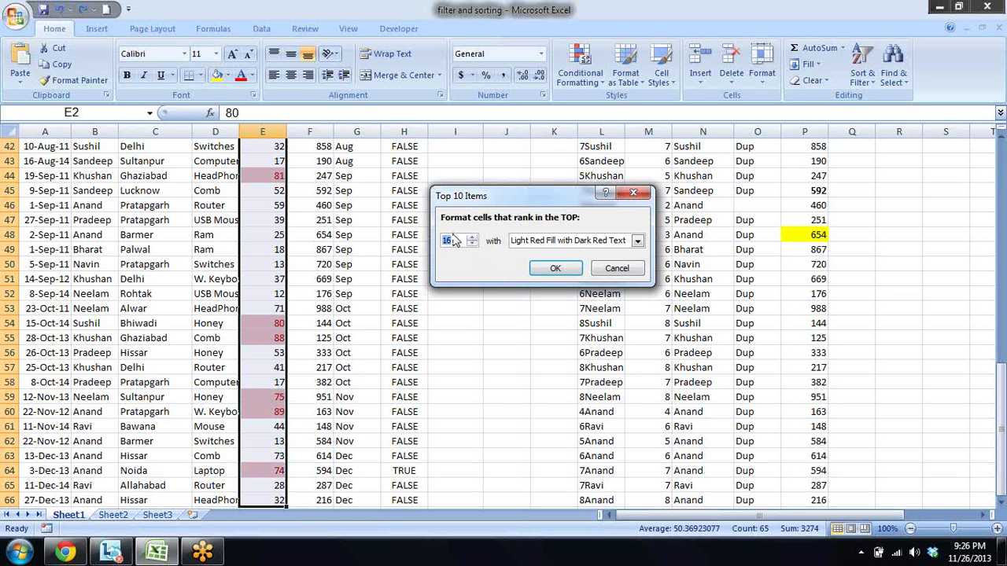
text(5)
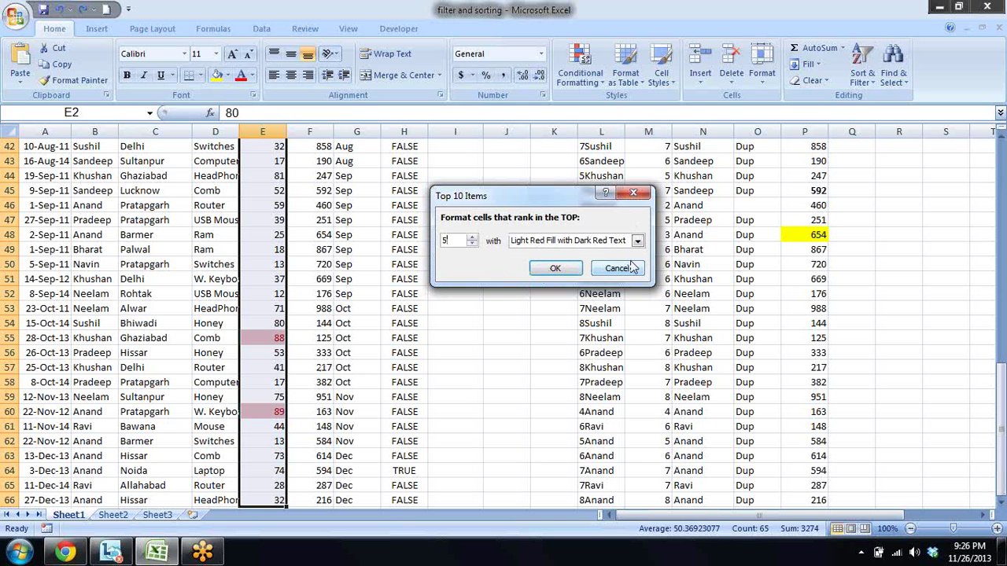
click(618, 268)
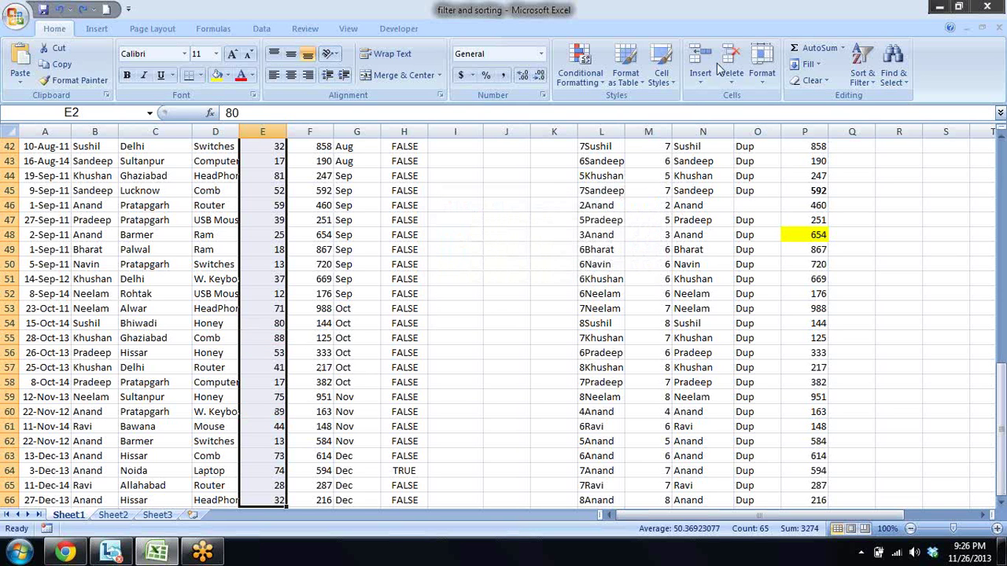
- Preview a Top 10 % rule on Qty with 50 and 1 percent, then discard it
click(582, 79)
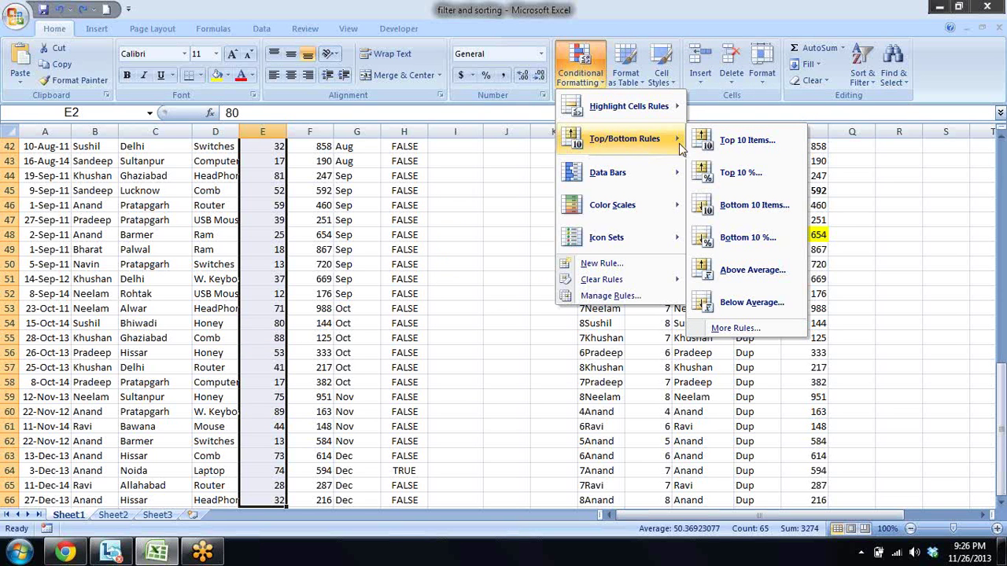
click(739, 177)
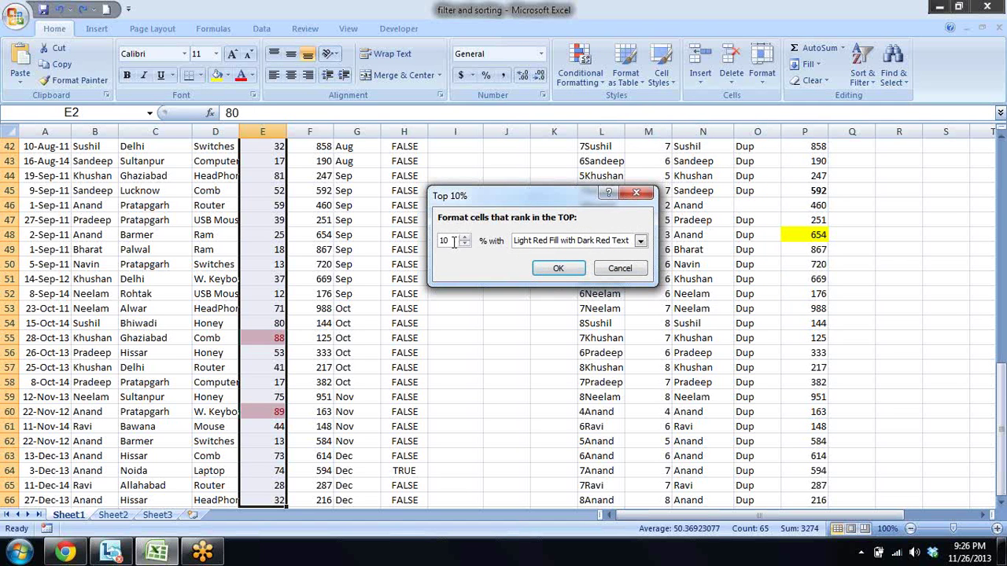
drag(454, 241, 423, 234)
text(5)
text(0)
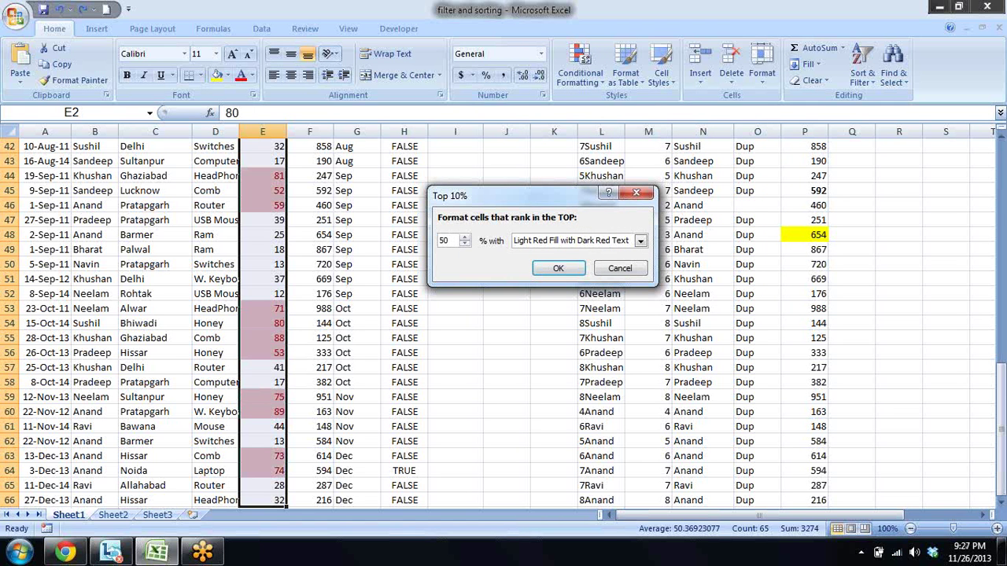
key(BackSpace)
key(BackSpace)
text(1)
key(Escape)
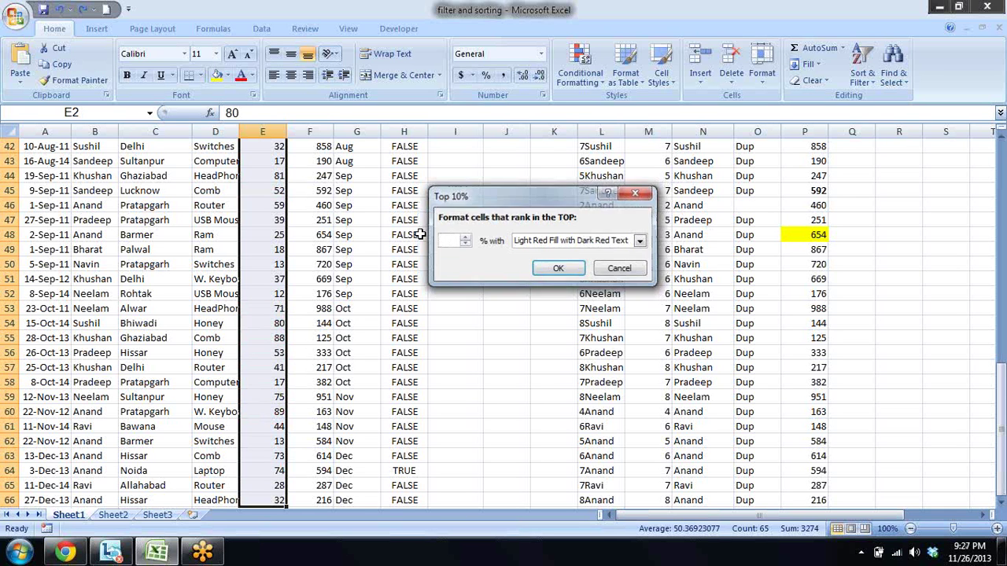
click(580, 67)
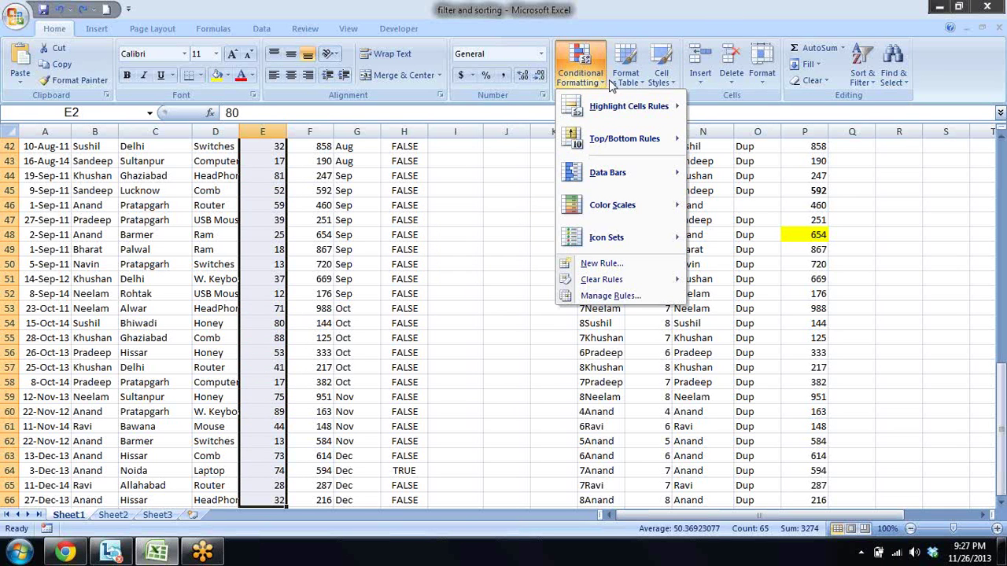
mouse_move(624, 139)
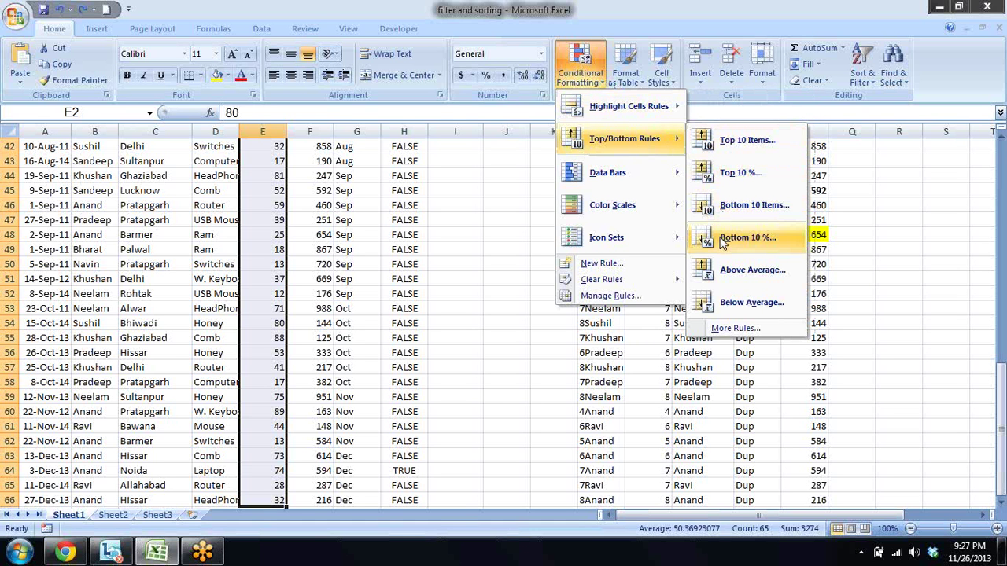
- Preview an Above Average highlight on the Qty values, then cancel it
click(718, 271)
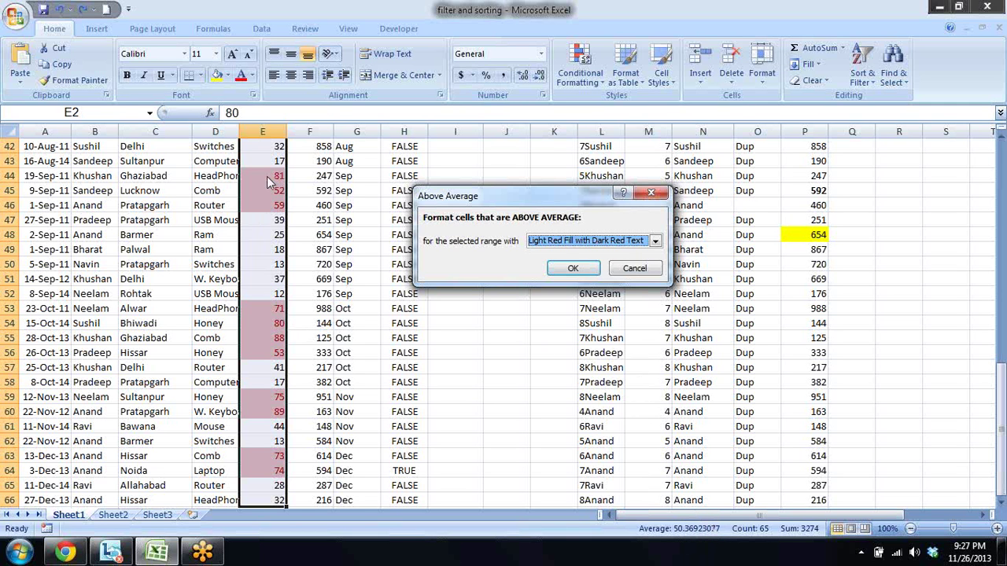
click(634, 269)
click(580, 65)
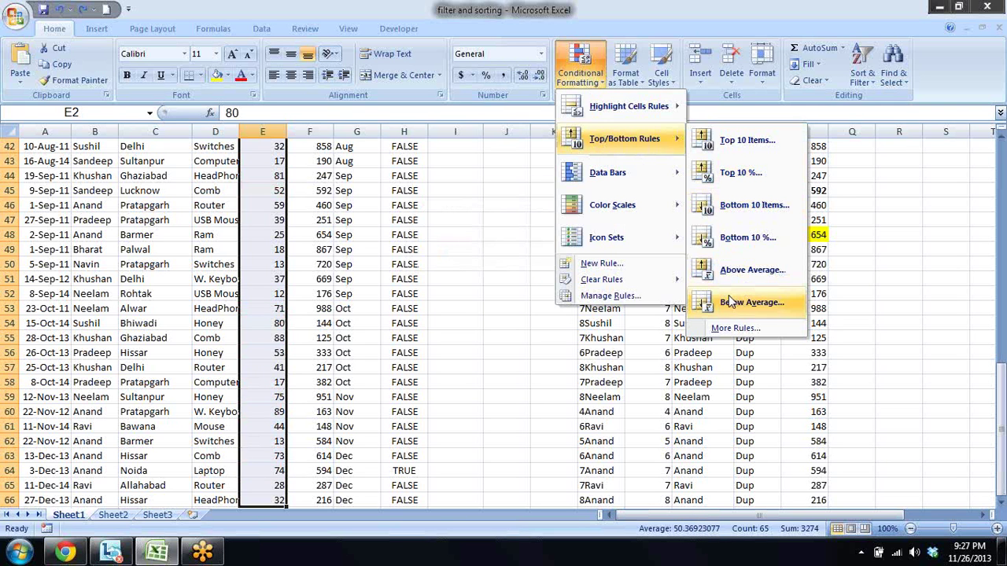
mouse_move(608, 172)
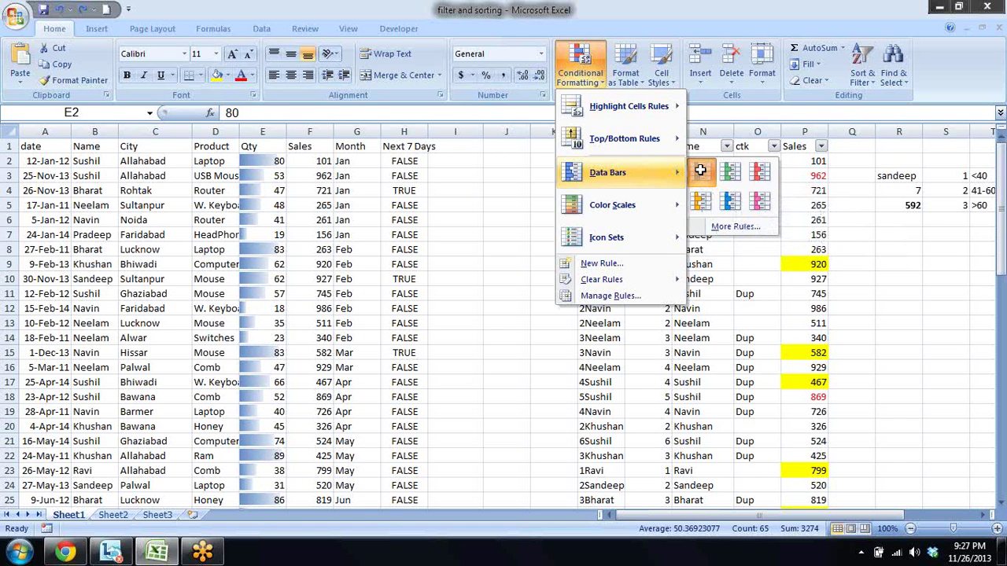
- Apply blue gradient data bars to Qty and compare bars for values like 47 and 80
click(702, 175)
click(277, 189)
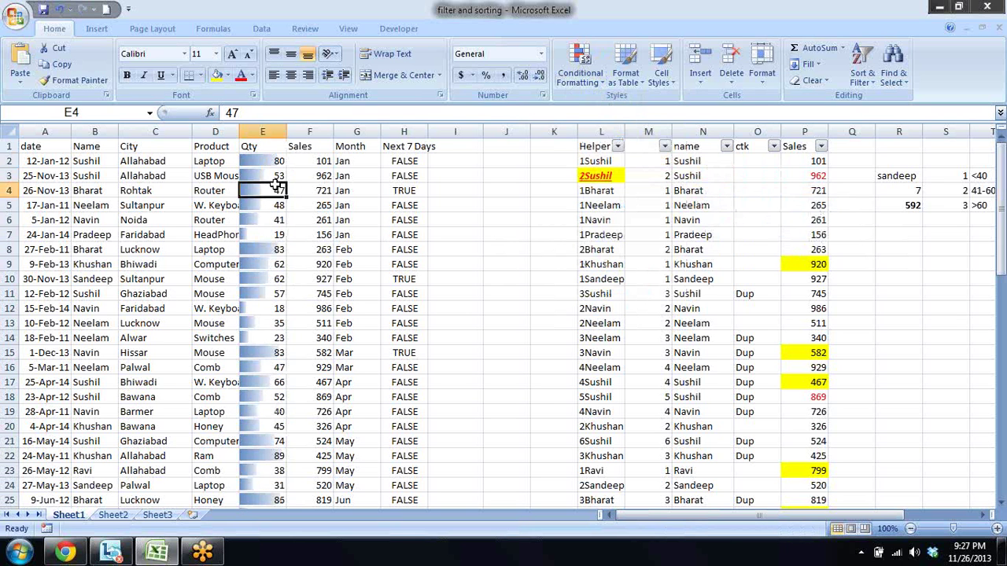
click(272, 163)
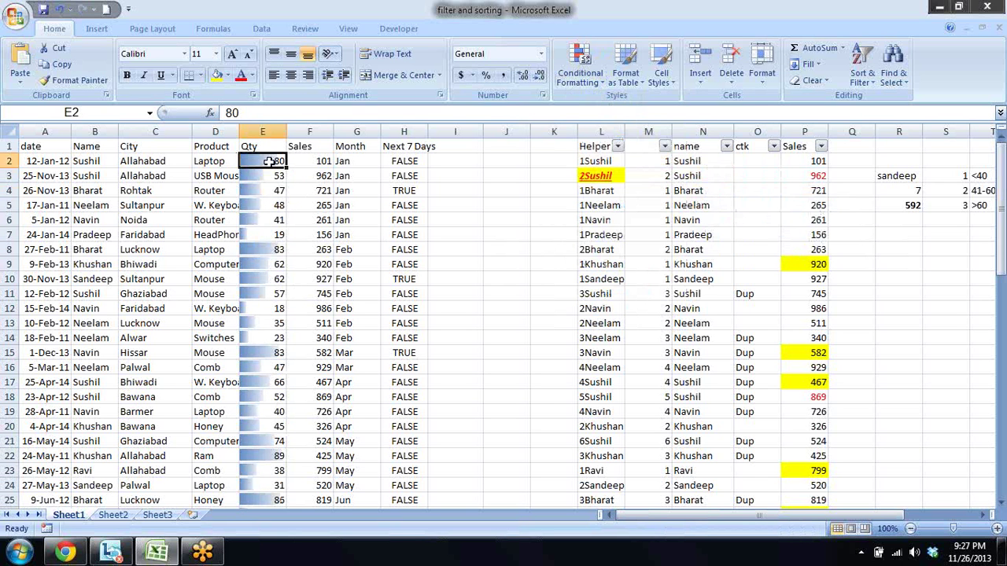
key(Down)
key(Down)
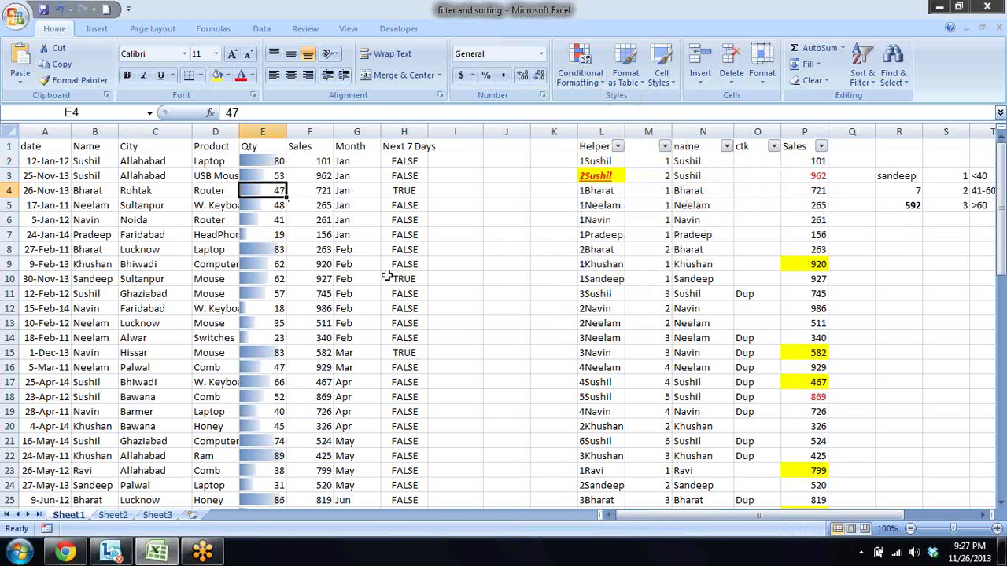
key(Down)
key(Down)
key(Down)
key(Down)
key(Down)
key(Down)
key(Down)
key(Down)
key(Down)
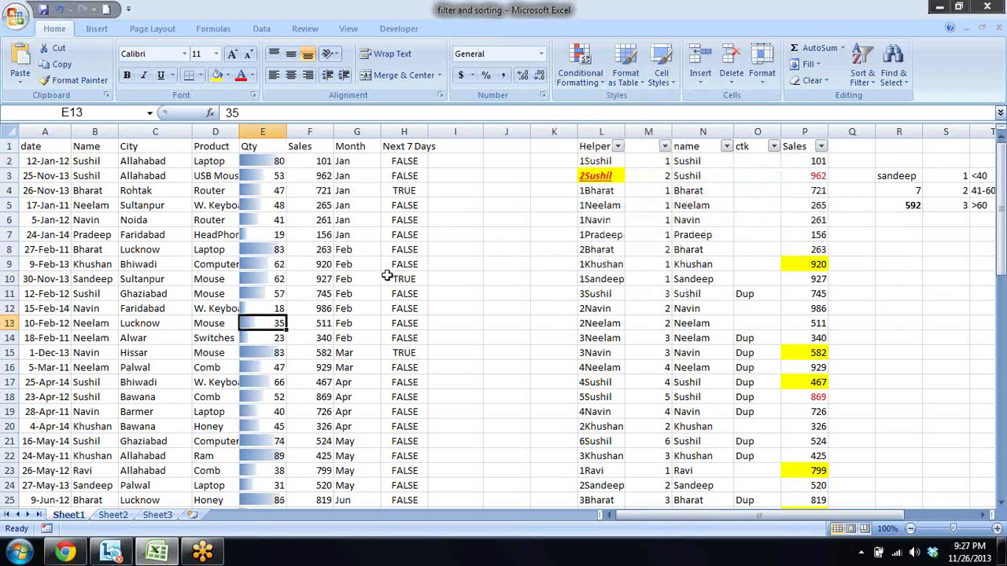
key(Down)
key(Down)
key(Down)
key(Down)
key(Down)
key(Up)
key(Down)
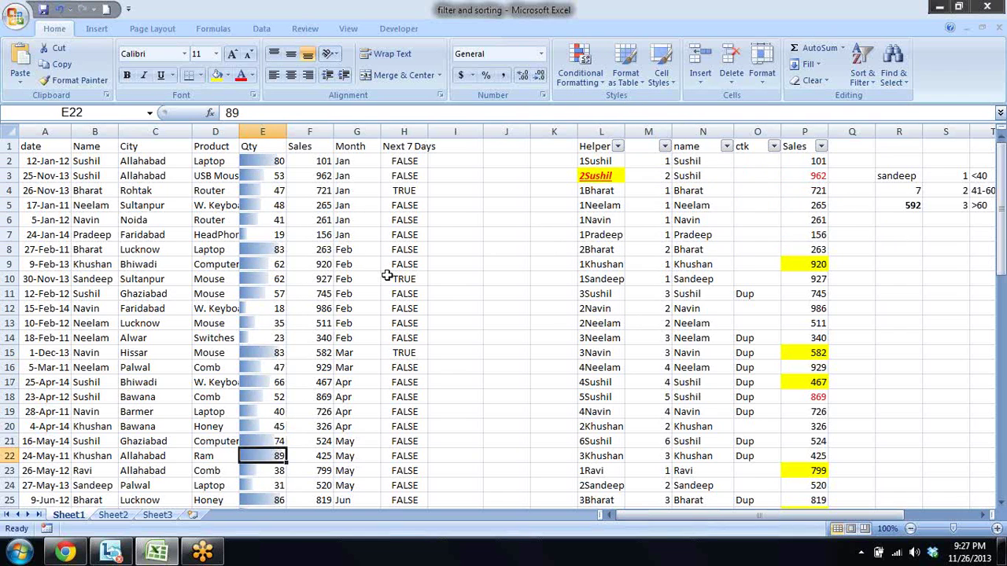
key(Down)
key(Down)
key(Down)
key(Down)
key(Down)
key(Down)
key(Down)
key(Down)
key(Down)
key(Down)
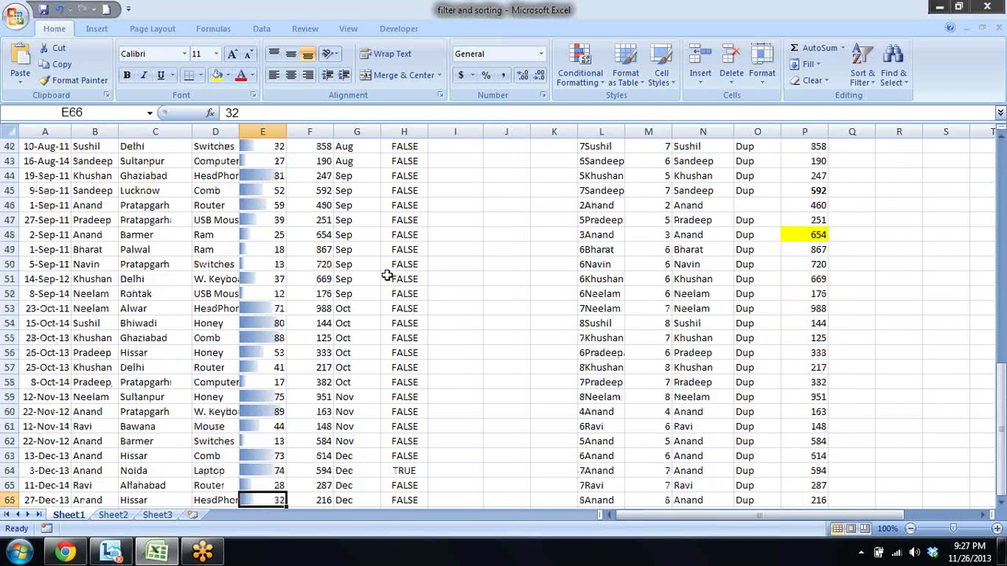
key(Down)
- Reselect the full Qty range E2:E66
key(Up)
key(Up)
key(Up)
key(Up)
key(Up)
key(Up)
key(Up)
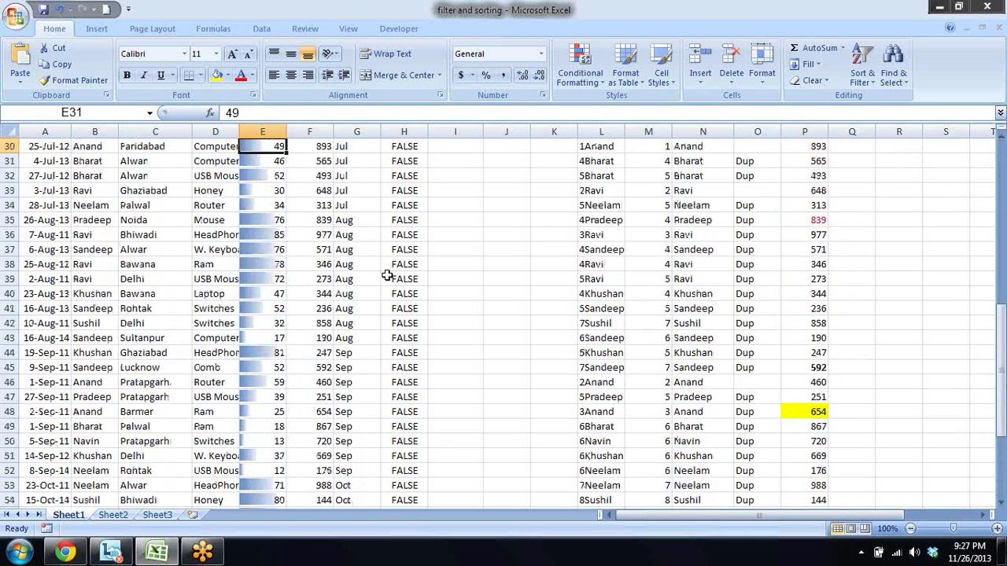
key(Up)
key(Up)
key(Up)
key(Up)
key(Up)
key(Up)
key(Down)
key(shift+Down)
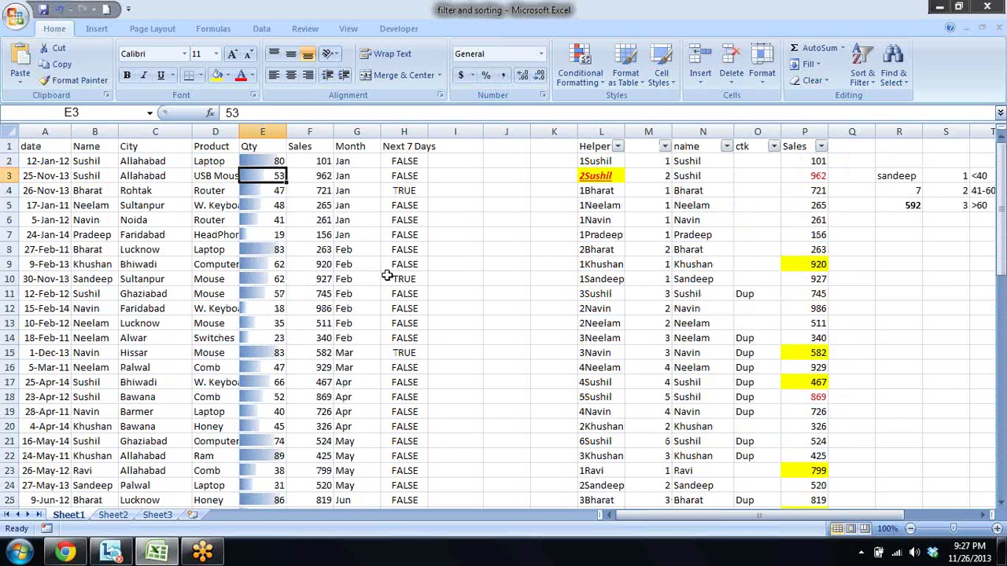
key(ctrl+shift+Down)
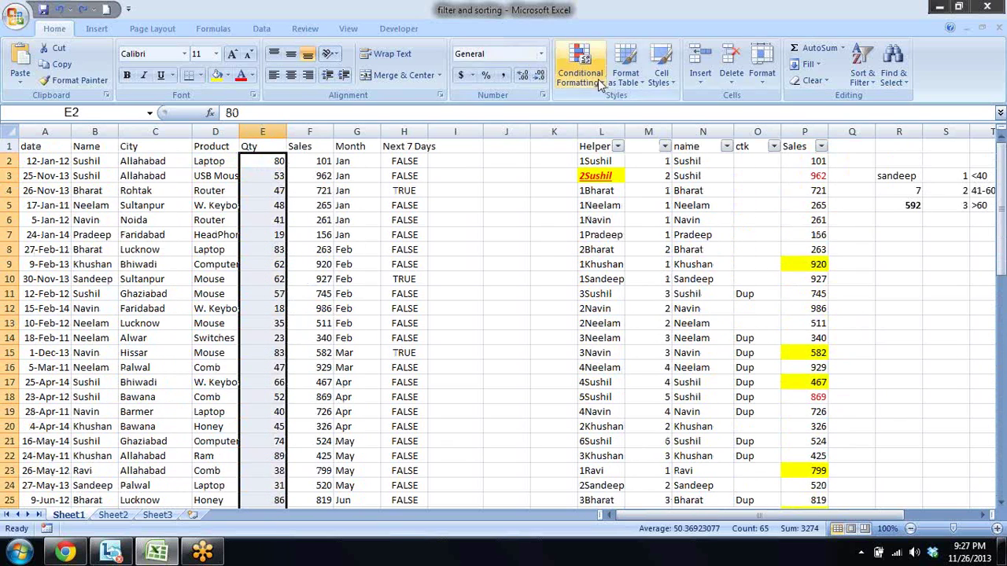
- Apply a Green-Yellow-Red colour scale to Qty cells E2:E66 and open its Graded Color Scale rule for editing
click(601, 83)
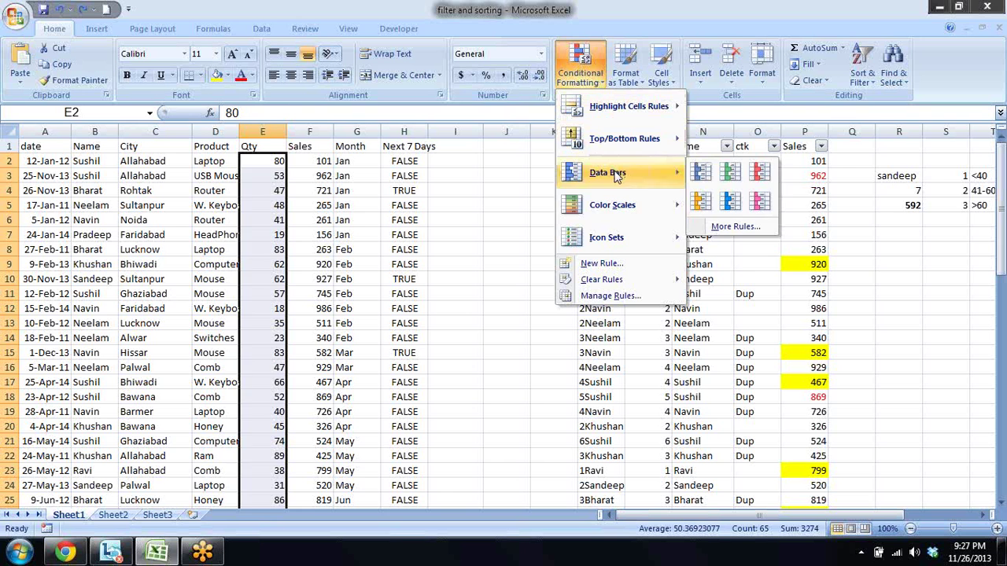
mouse_move(612, 204)
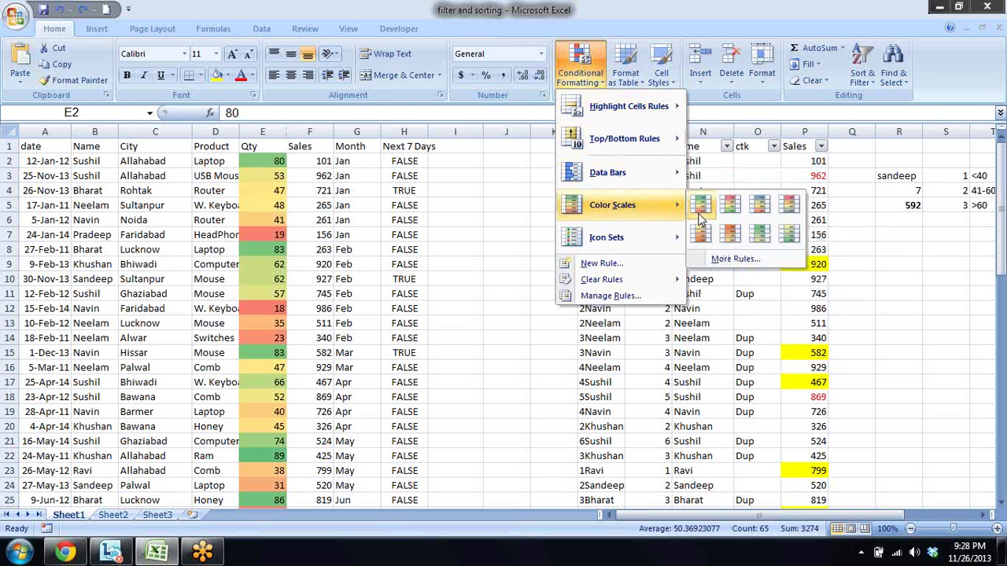
click(702, 207)
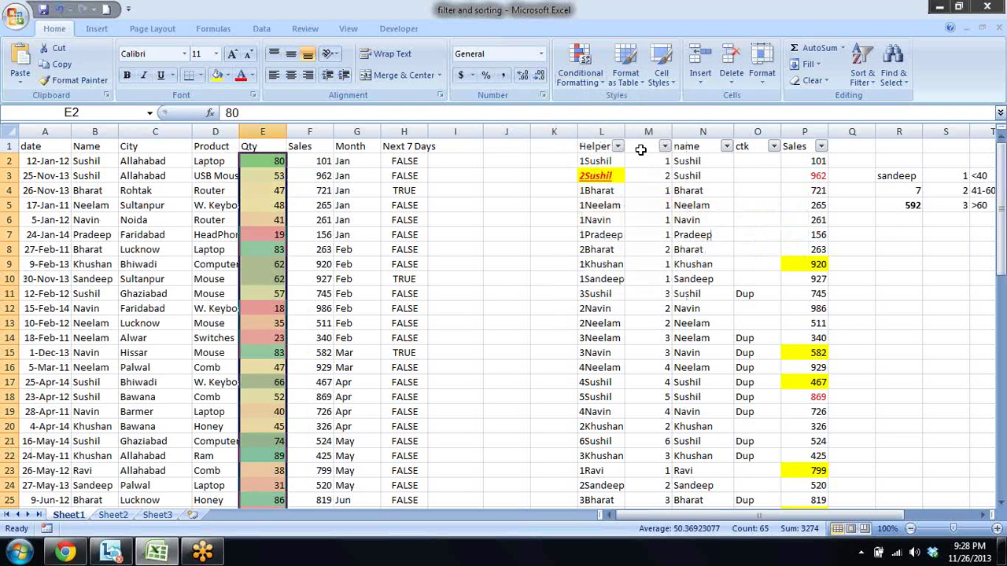
click(582, 79)
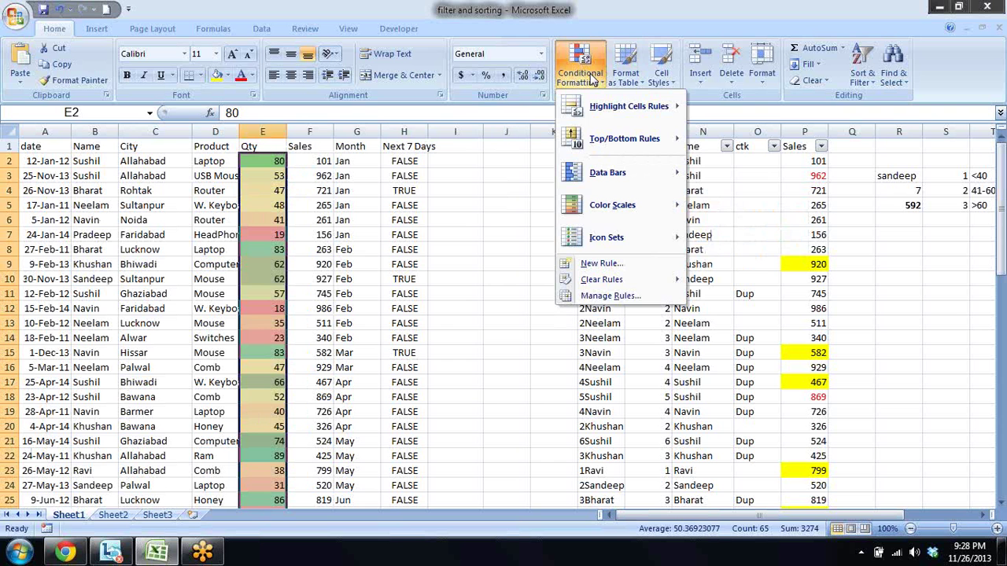
click(606, 296)
double_click(420, 216)
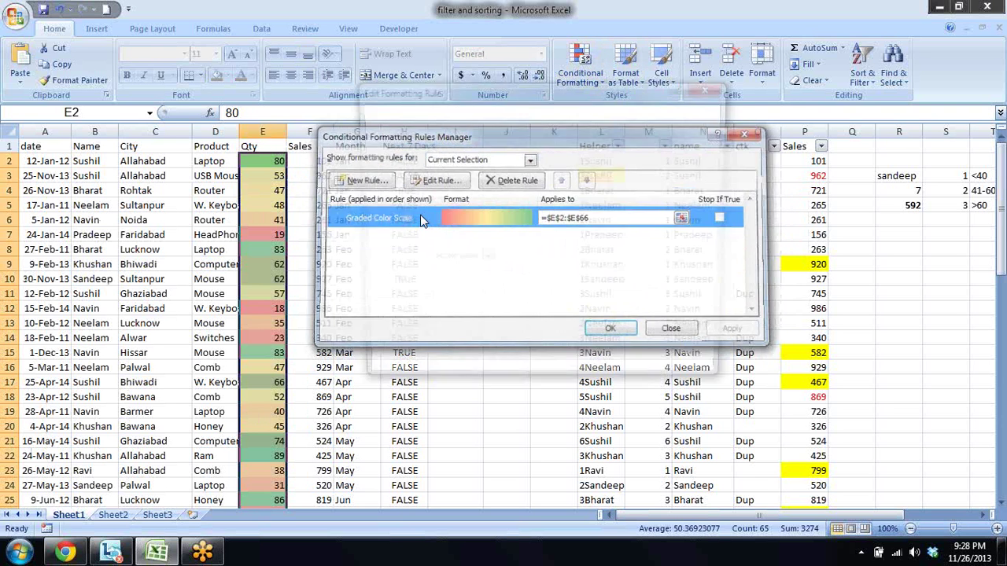
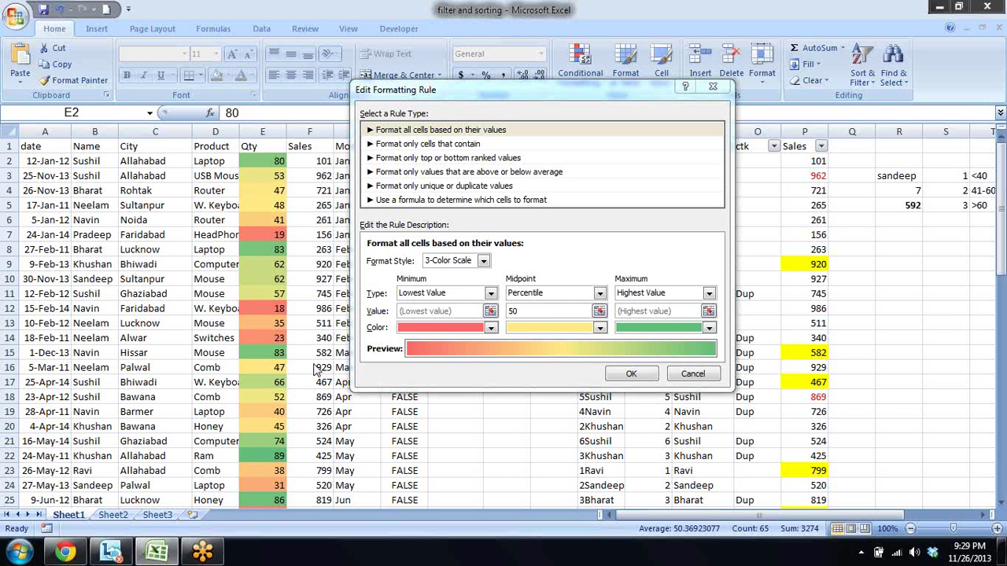
- Cancel the rule editor and delete the Graded Color Scale rule from the Qty column
click(693, 374)
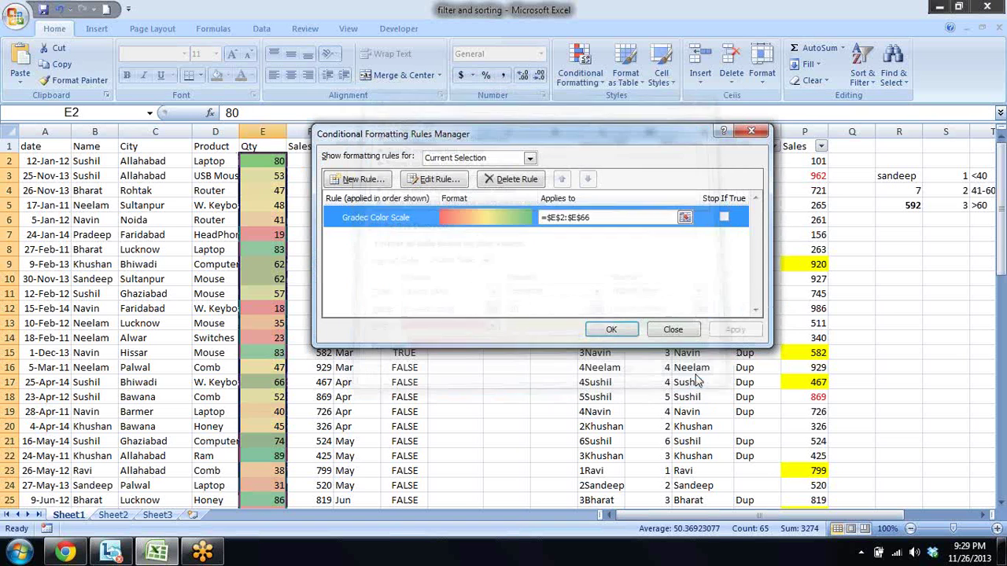
click(498, 181)
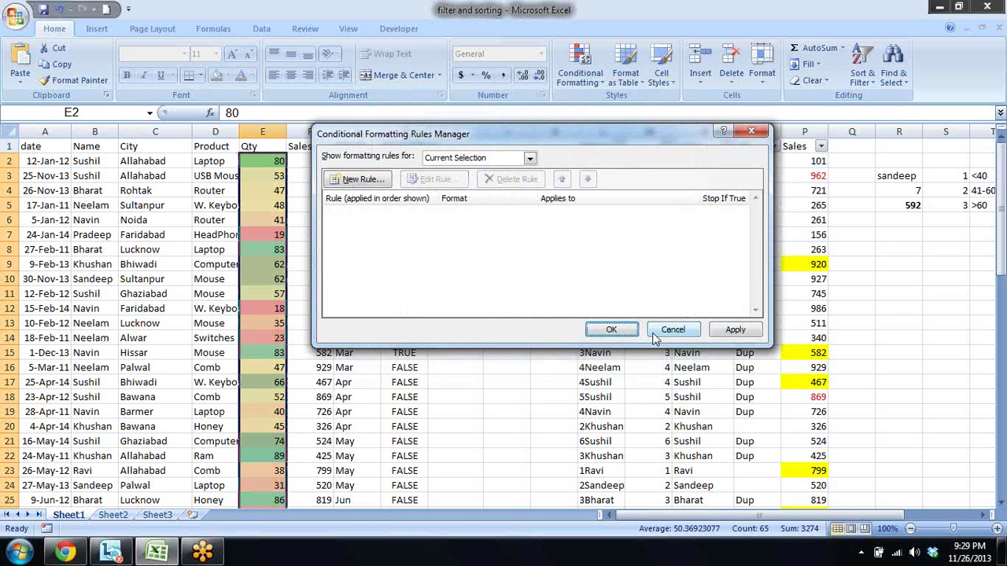
click(611, 330)
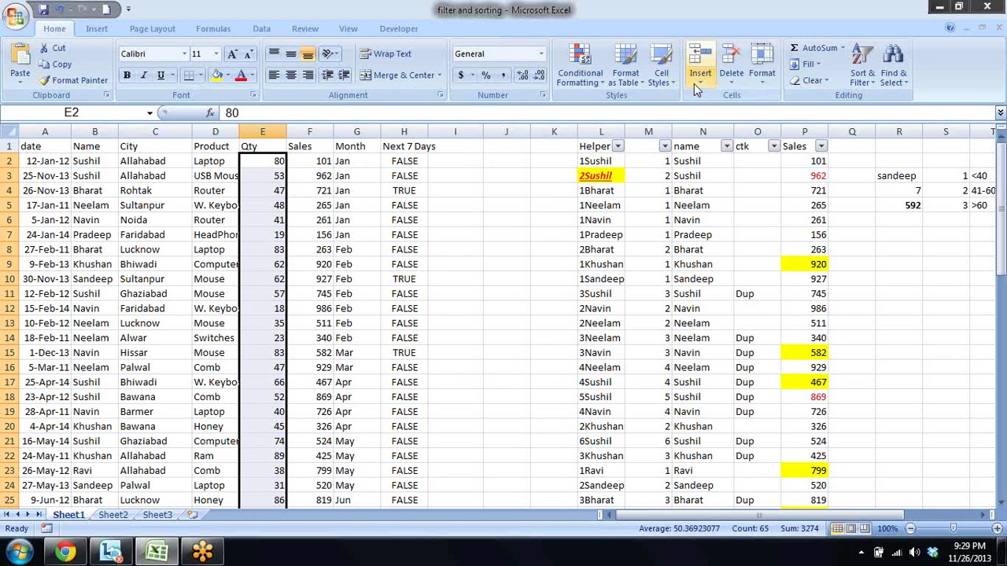
- Apply the 3 Symbols icon set to Qty and bring up Manage Rules
click(580, 71)
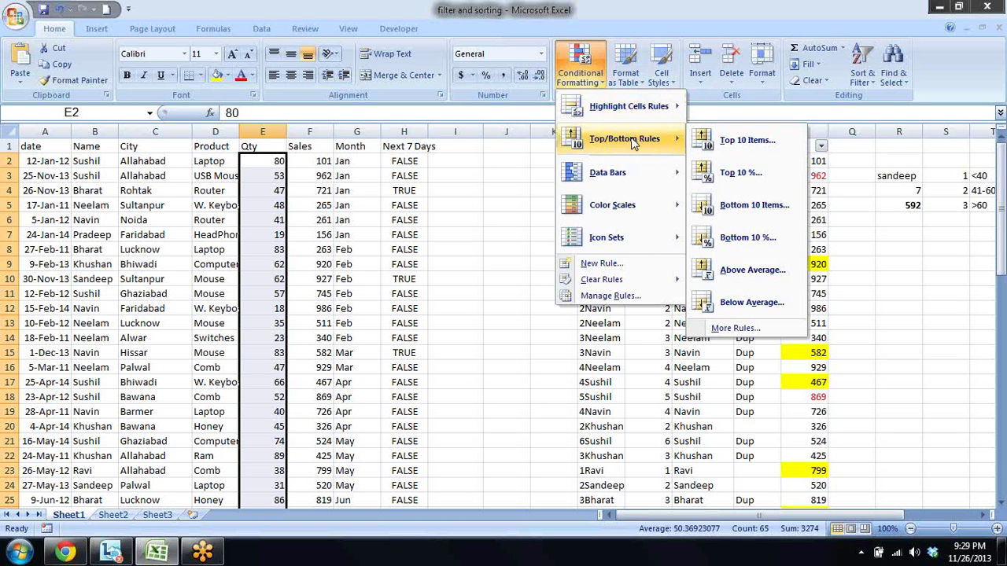
mouse_move(607, 237)
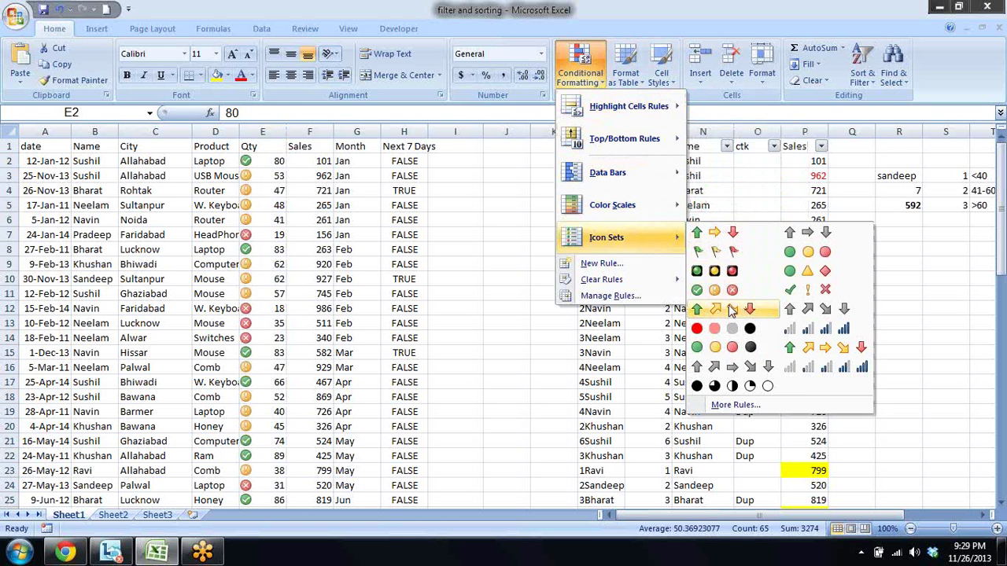
click(790, 291)
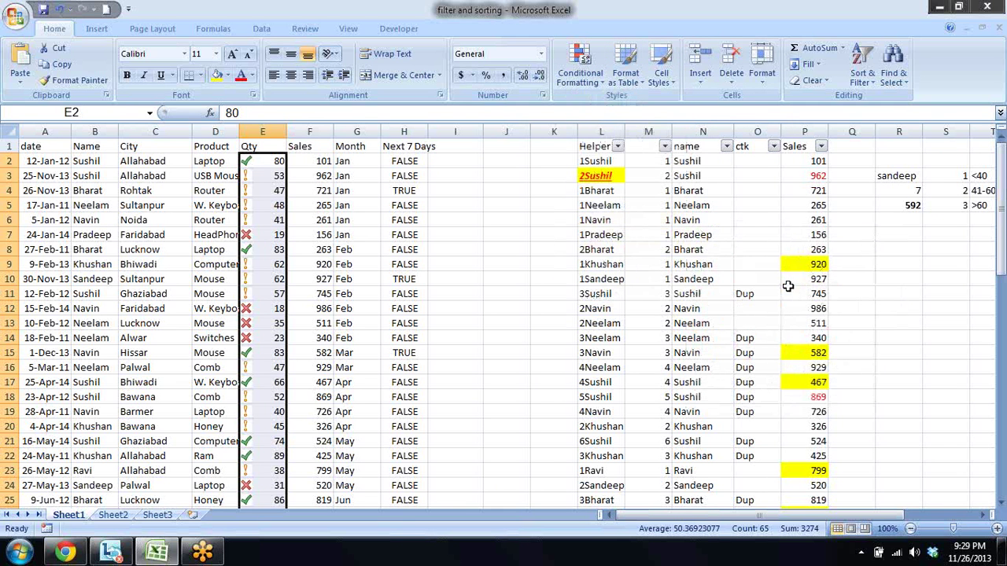
click(599, 87)
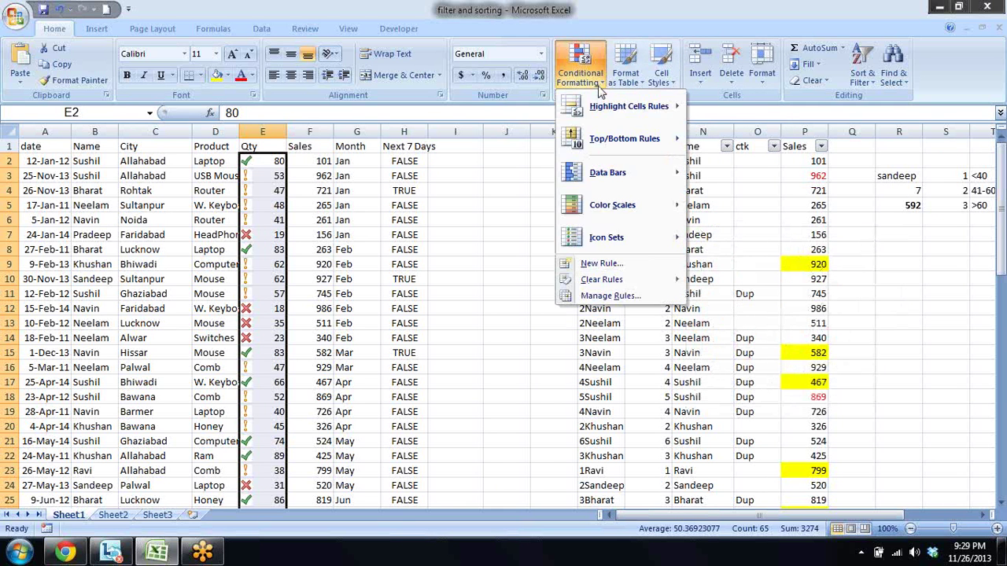
click(599, 296)
- Edit the Icon Set rule and switch both threshold types to Number
double_click(463, 219)
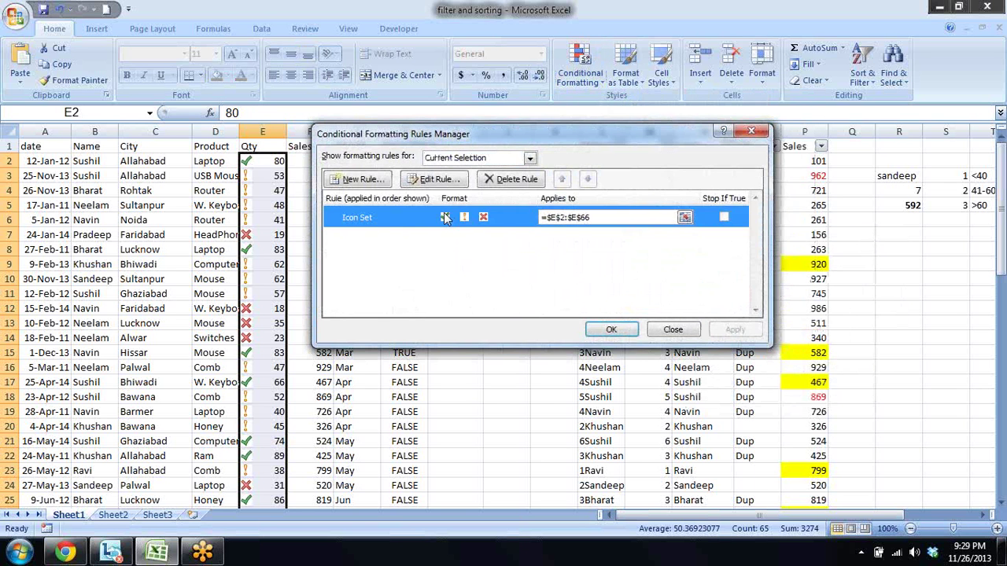
drag(493, 78, 584, 78)
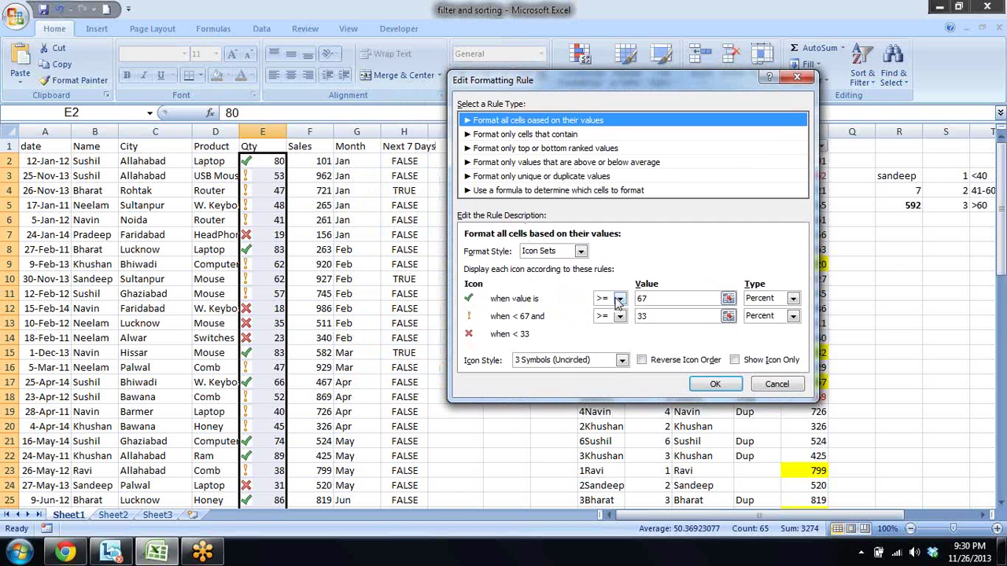
double_click(646, 299)
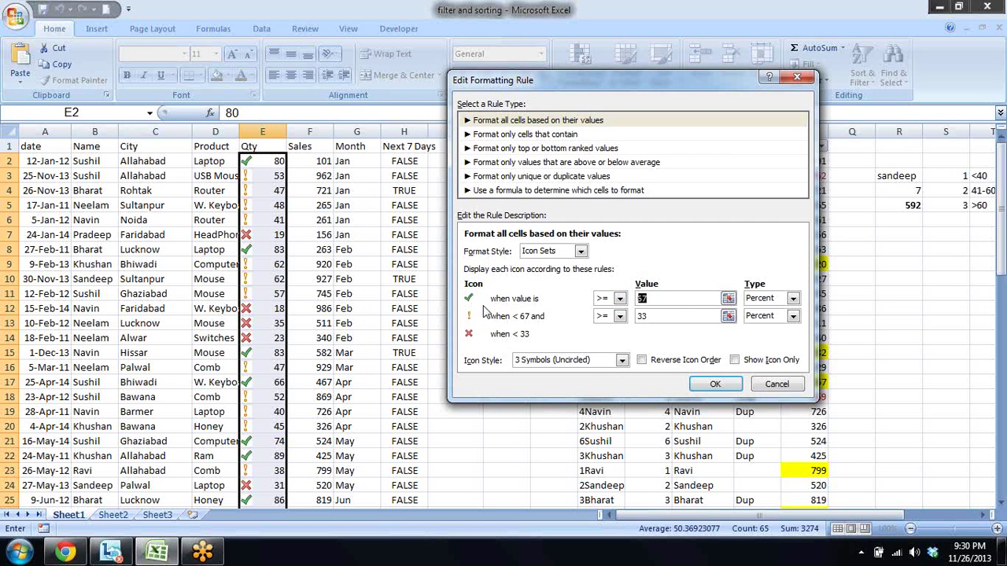
double_click(644, 316)
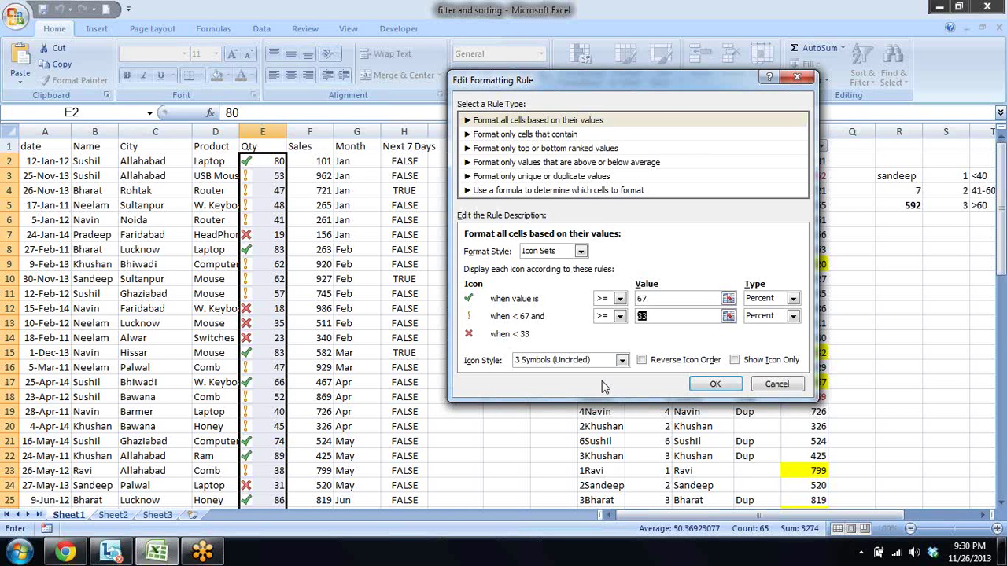
click(653, 298)
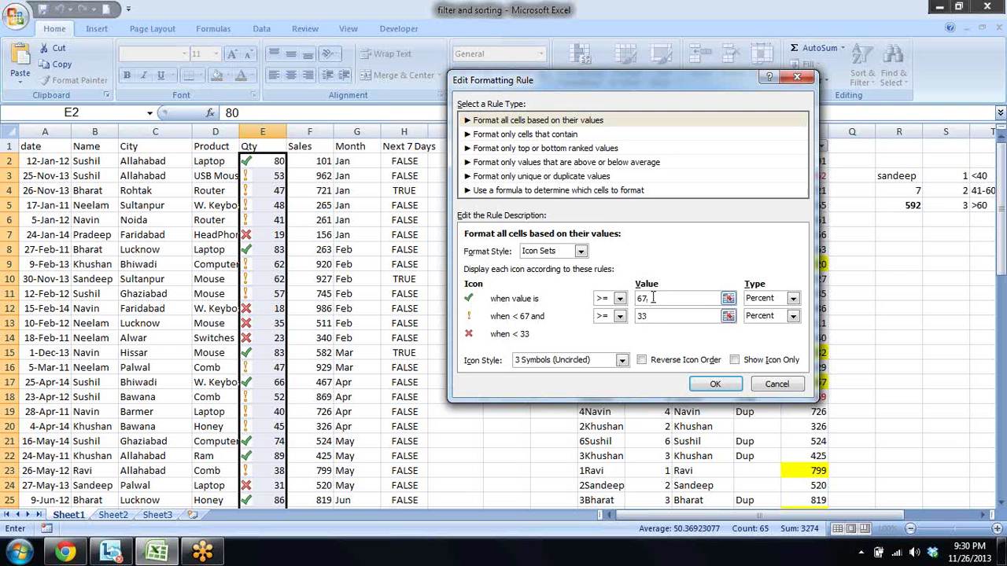
click(793, 299)
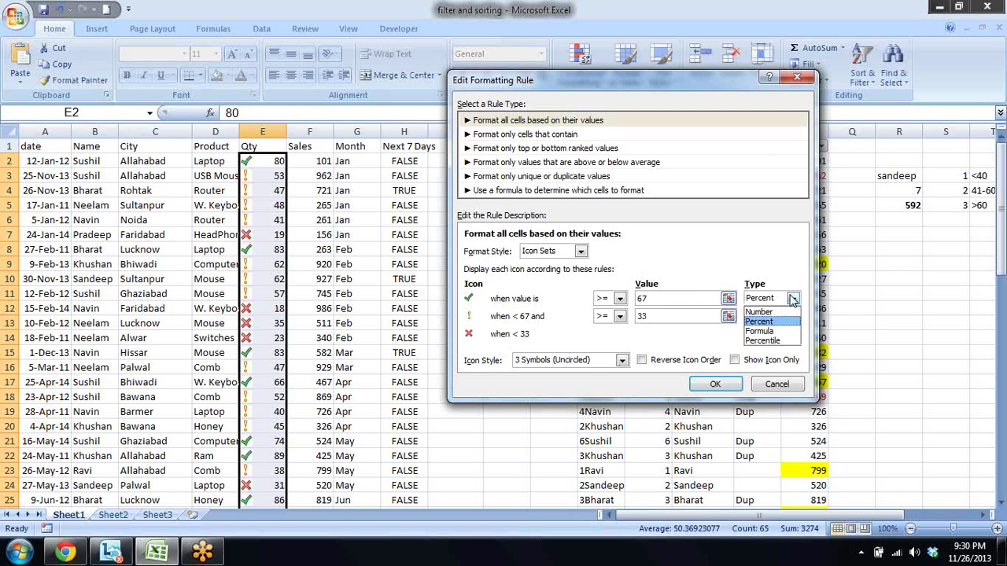
click(761, 312)
click(793, 316)
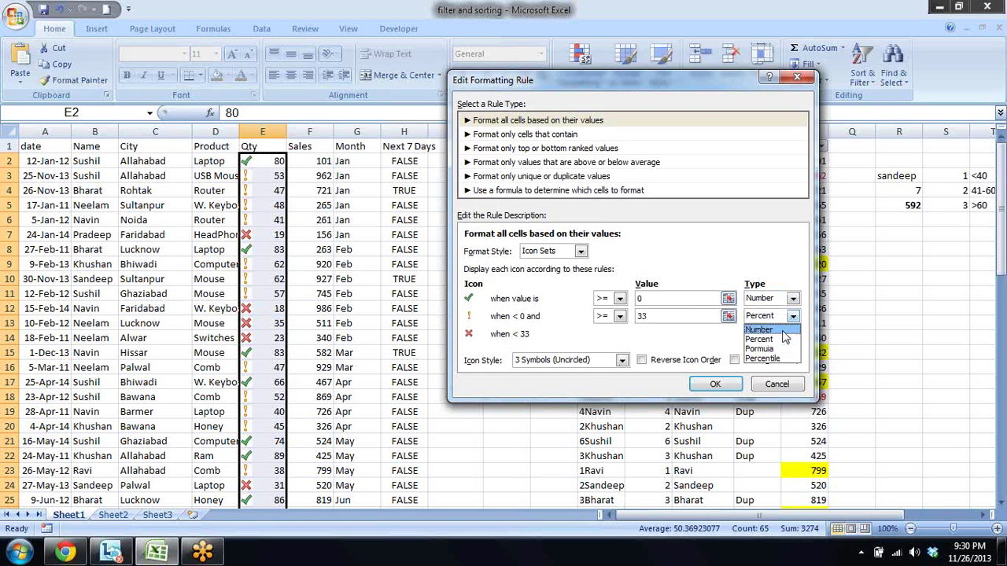
click(782, 329)
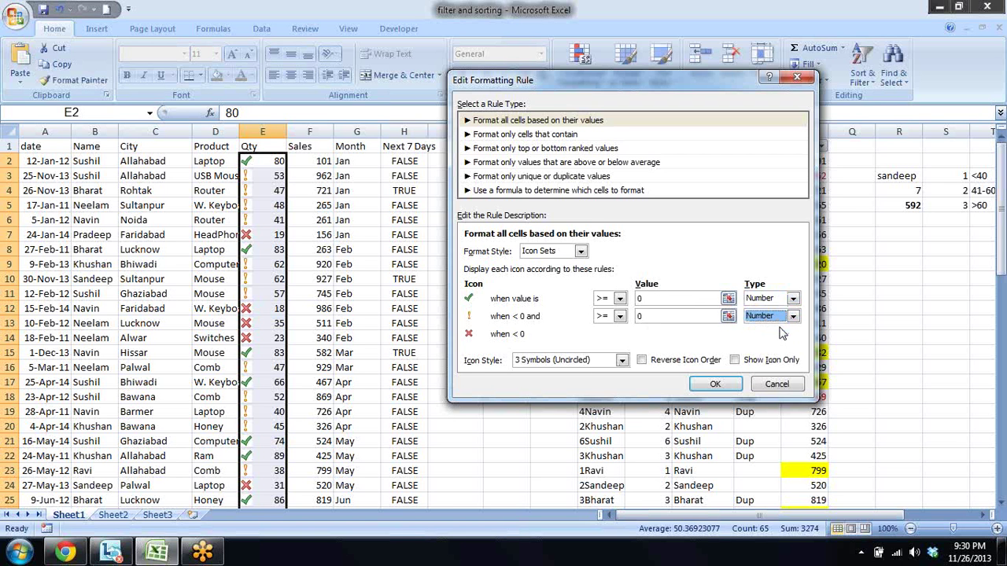
- Set the tick threshold to 80 and apply the icon rule to Qty
double_click(670, 299)
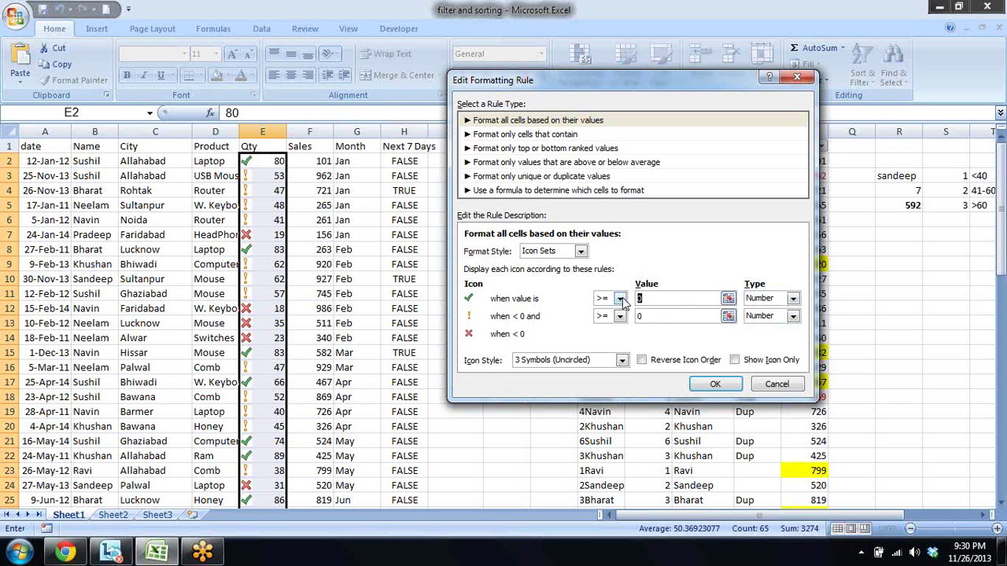
text(8)
double_click(645, 317)
click(712, 384)
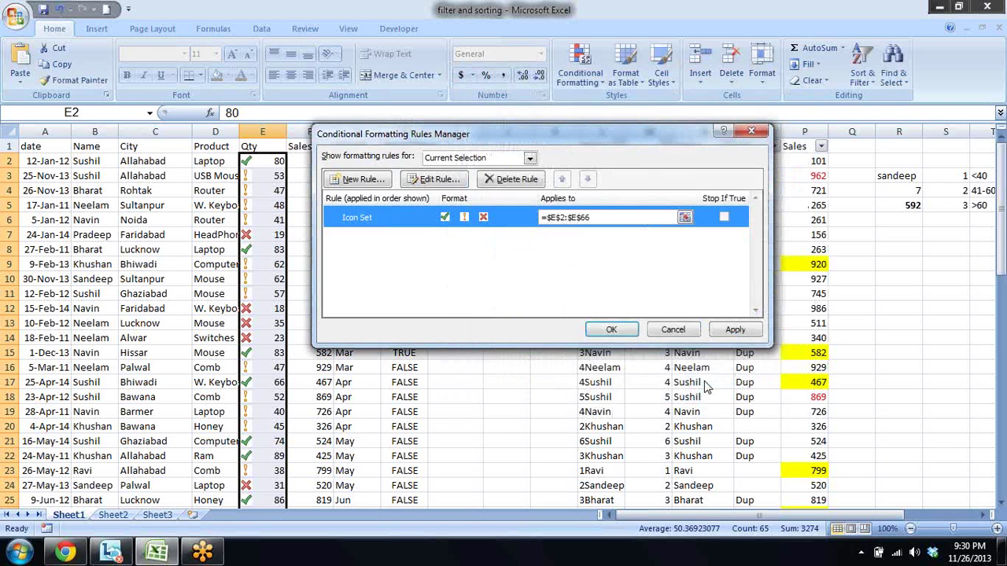
click(715, 332)
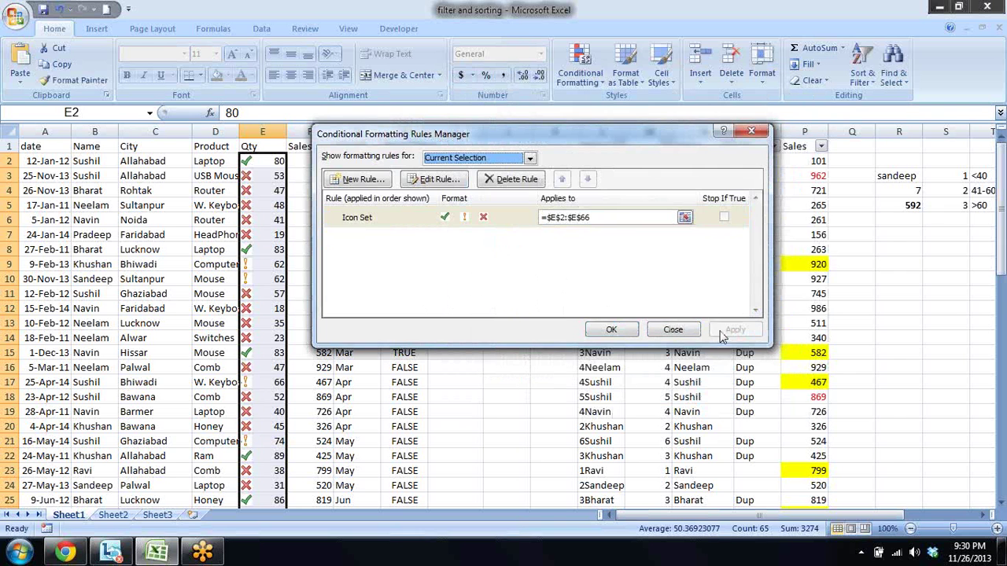
- Close the rules manager and return to Sheet1's data
click(612, 327)
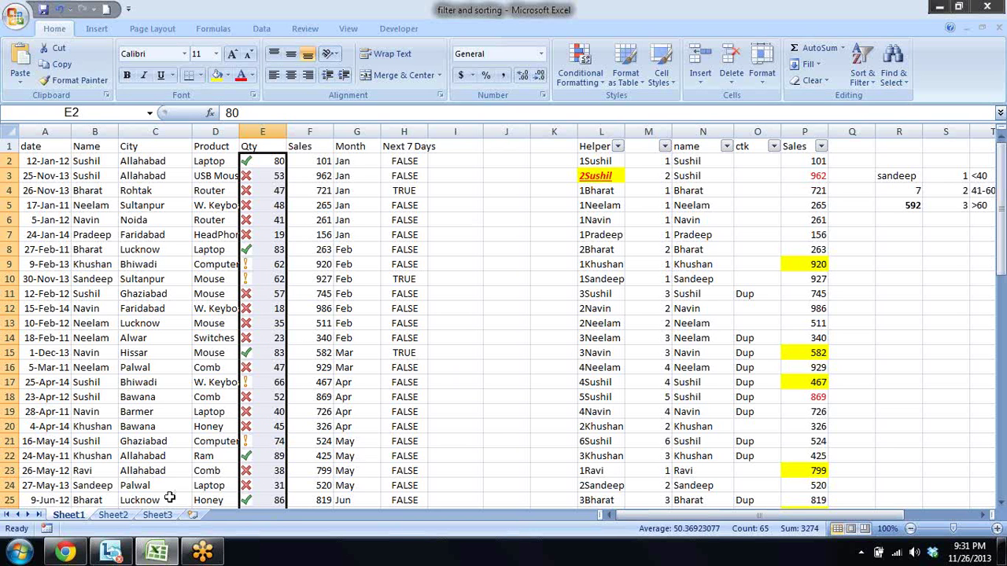
click(110, 517)
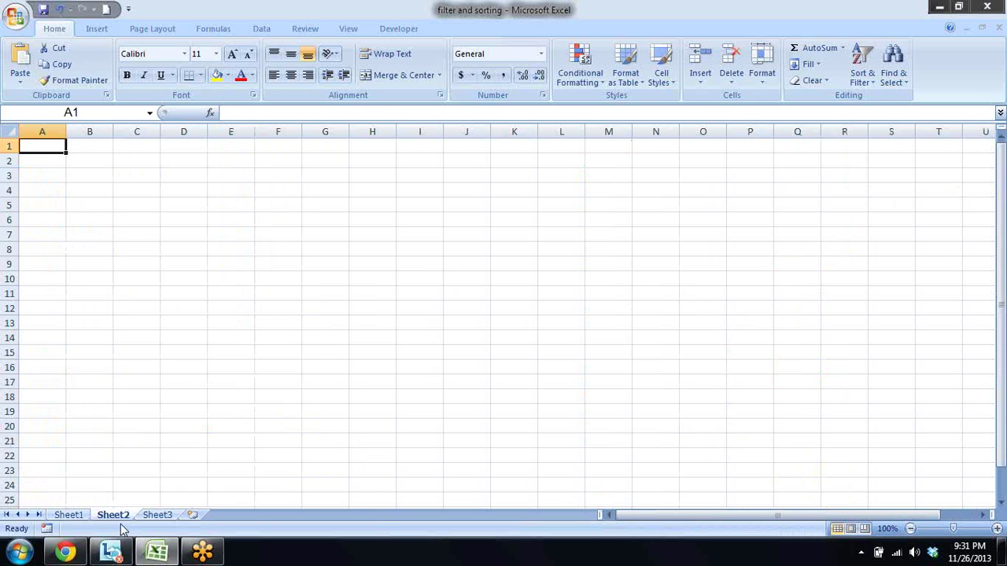
key(alt+Tab)
key(alt+Tab)
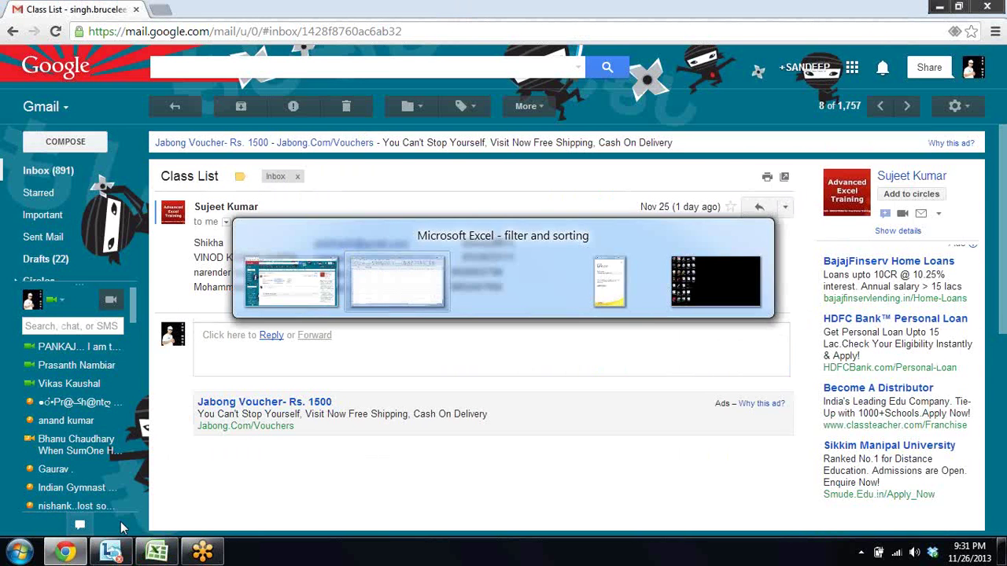
click(69, 516)
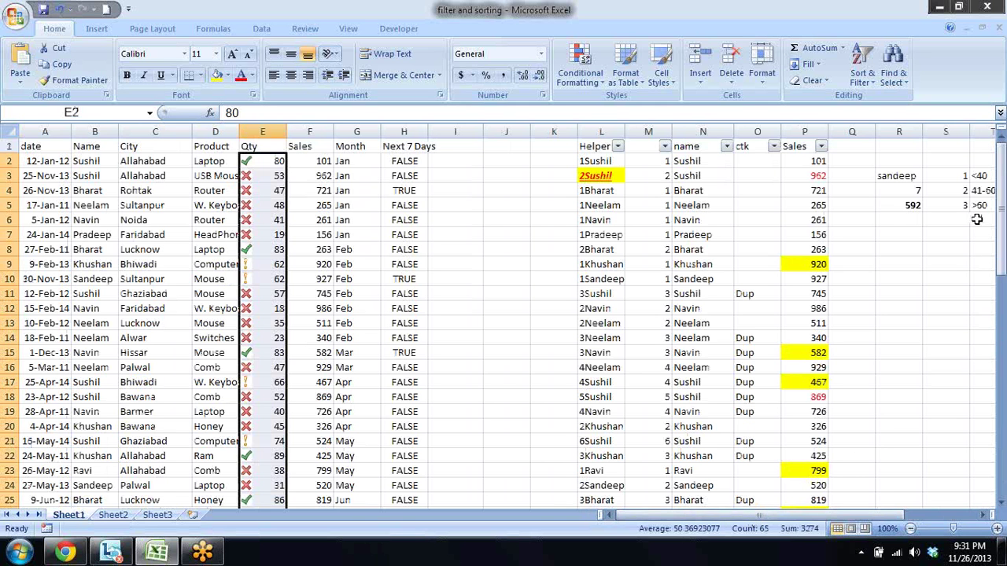
- Copy the grade table S3:U5 and paste it at E3 on Sheet2
click(961, 174)
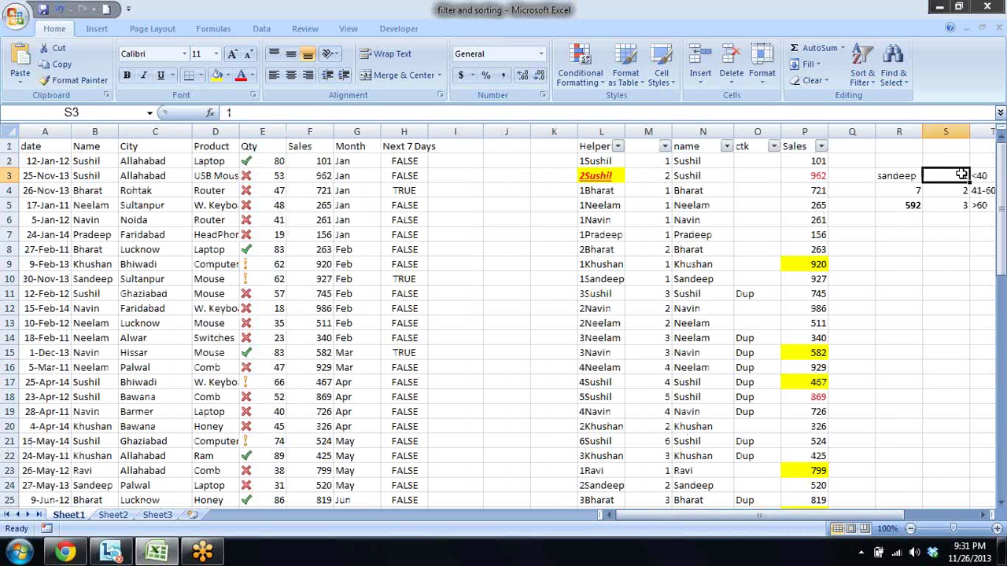
drag(962, 174, 962, 205)
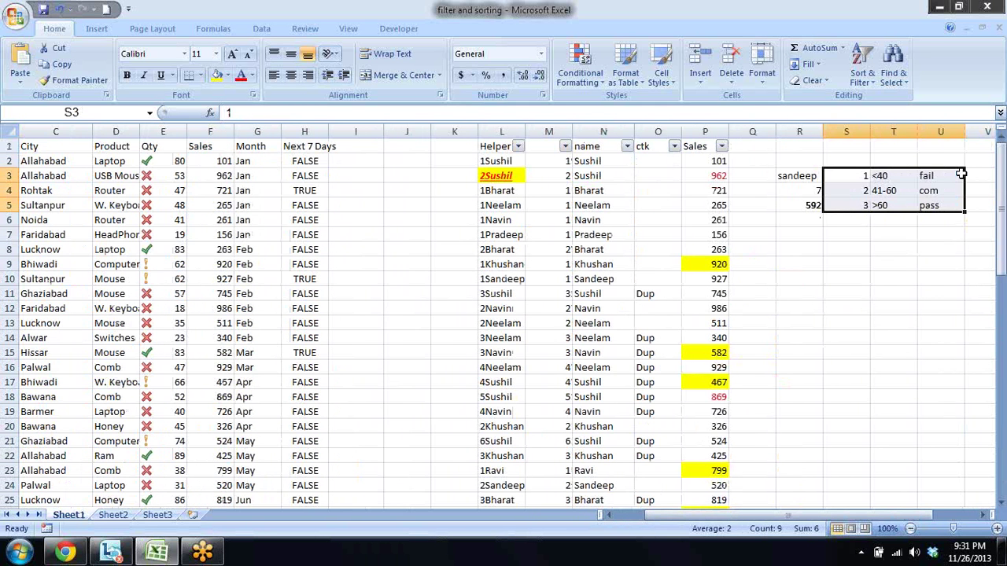
key(ctrl+c)
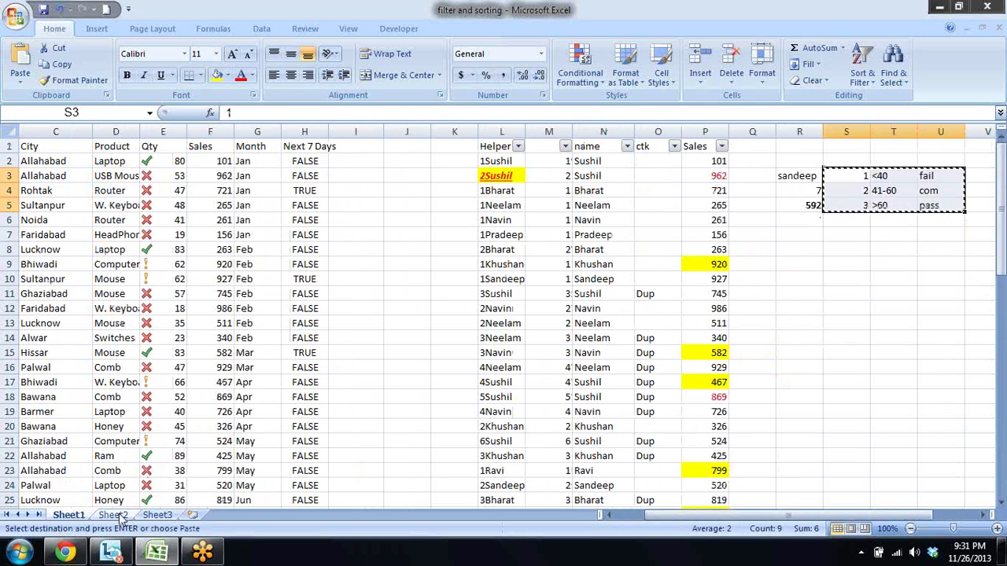
click(118, 516)
click(234, 176)
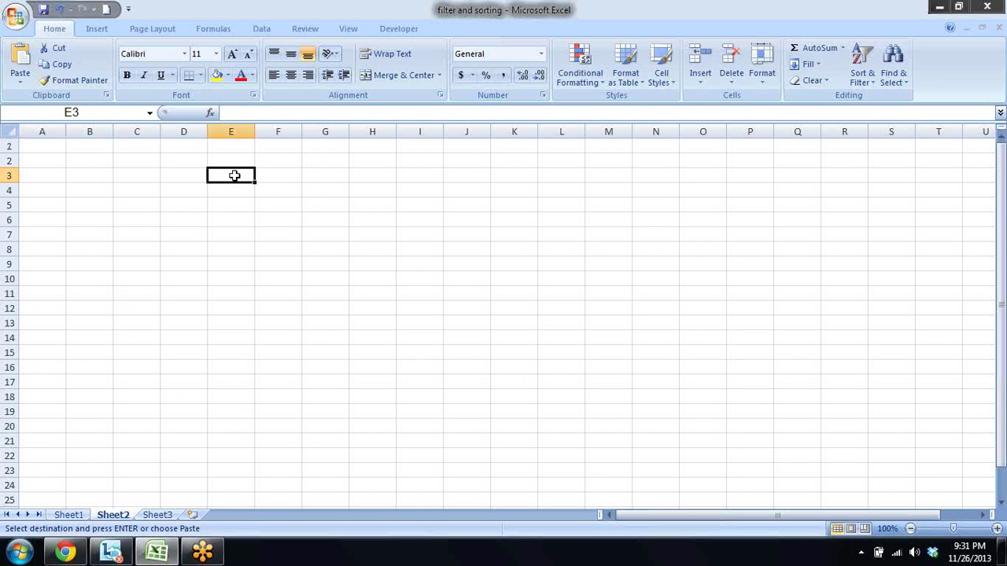
key(Return)
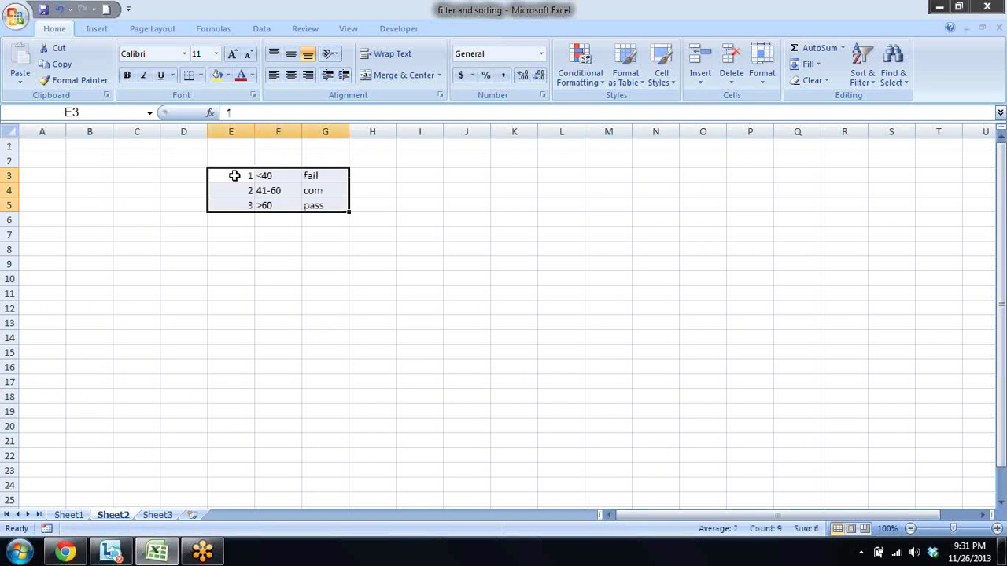
key(Up)
key(Left)
key(Left)
key(Left)
key(Left)
- Enter the headings Candidate in A1 and Marks in B1
key(Up)
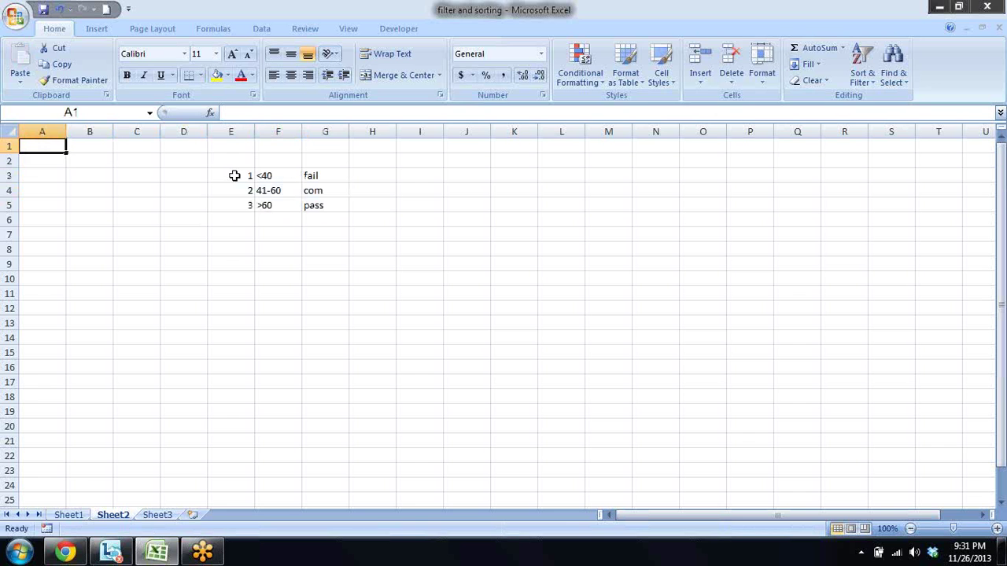
text(Cand)
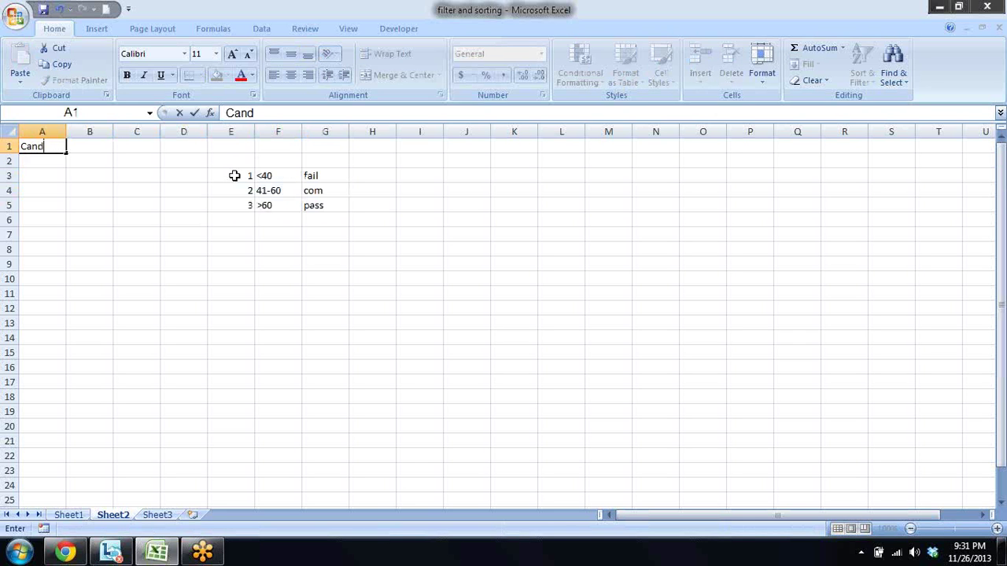
text(da)
key(BackSpace)
key(BackSpace)
text(da)
key(BackSpace)
key(BackSpace)
text(date)
key(Return)
key(Up)
key(Right)
text(M)
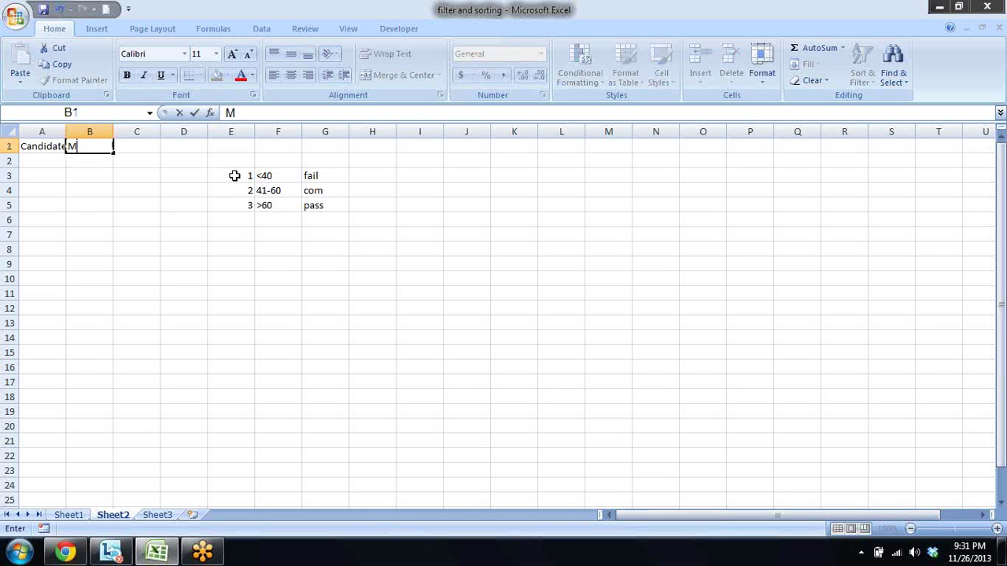
text(arks)
key(Return)
- Enter 'sandeep' in A2 and fill candidate names down to A12
key(Left)
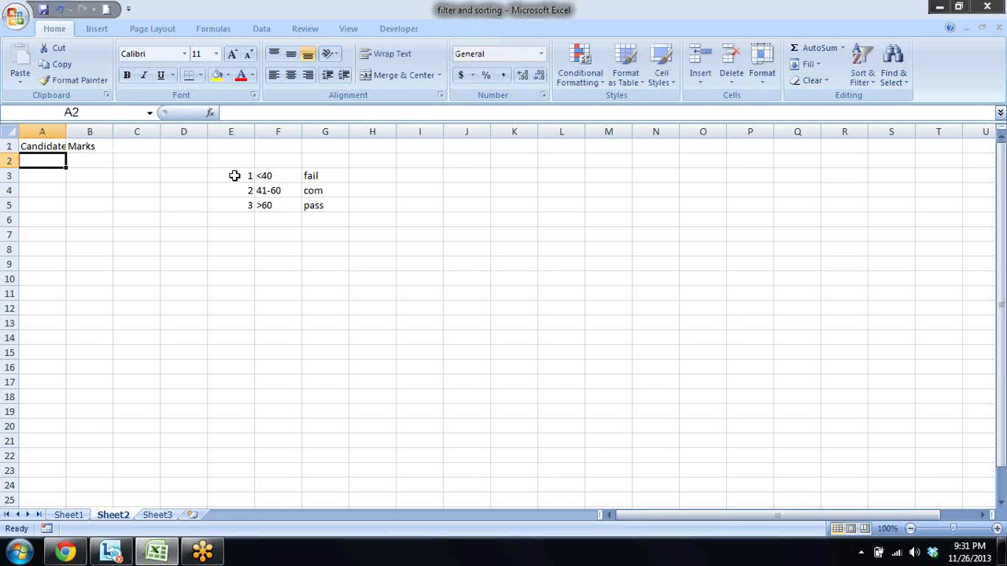
text(sand)
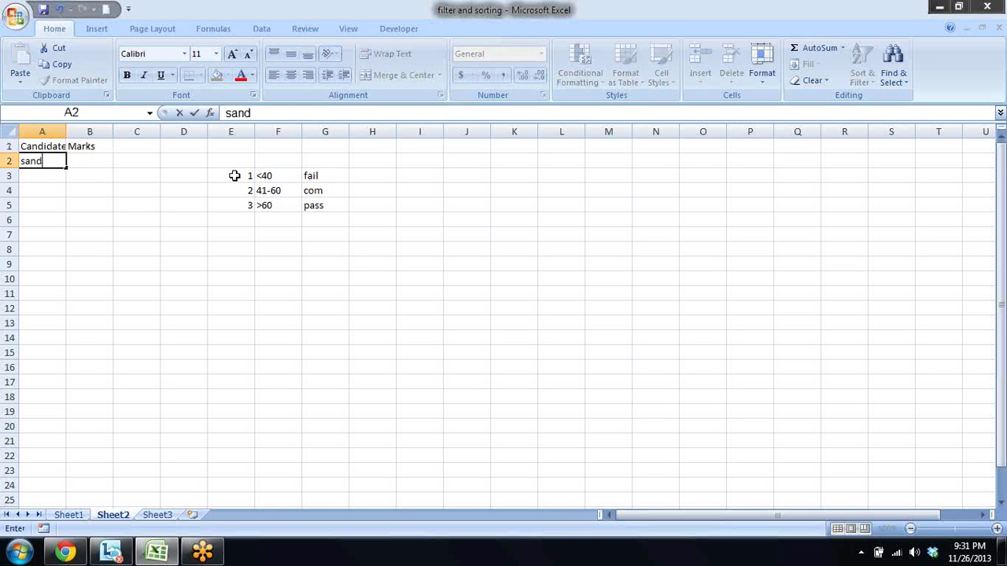
text(eep)
key(Return)
key(Up)
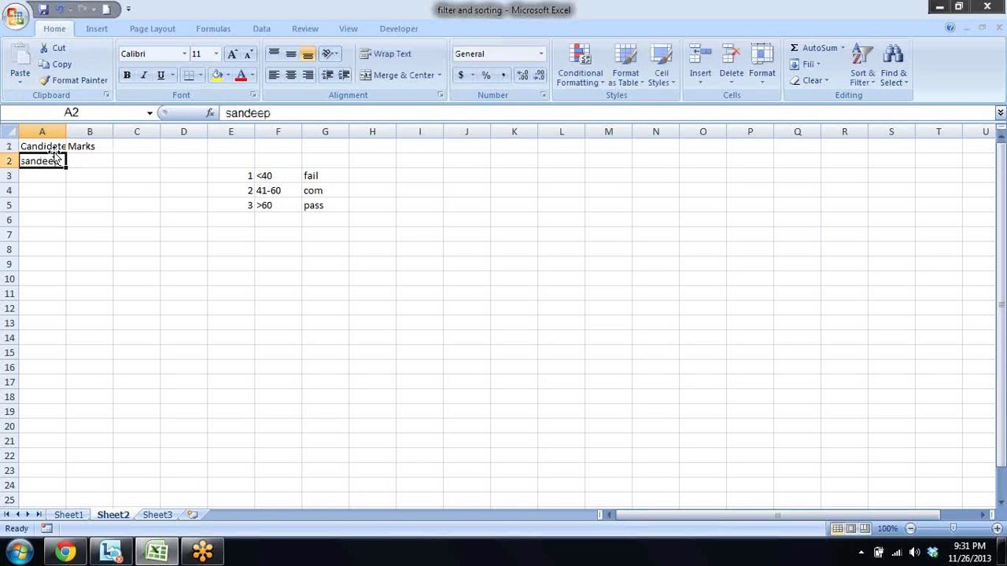
drag(68, 166, 68, 331)
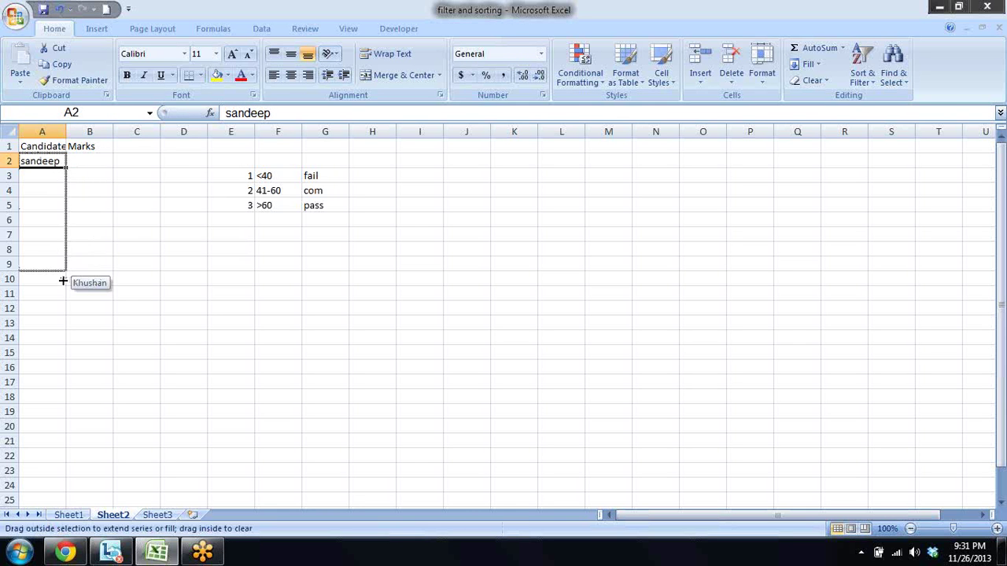
click(53, 324)
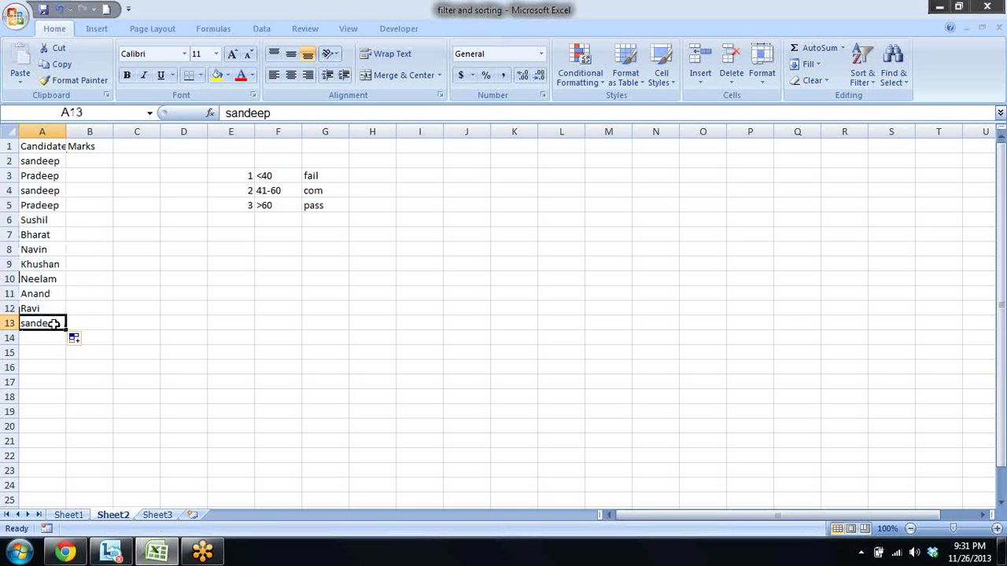
key(Delete)
- Fill B2:B12 with =RANDBETWEEN(10,100) in one entry
key(Right)
key(Up)
key(Up)
key(Up)
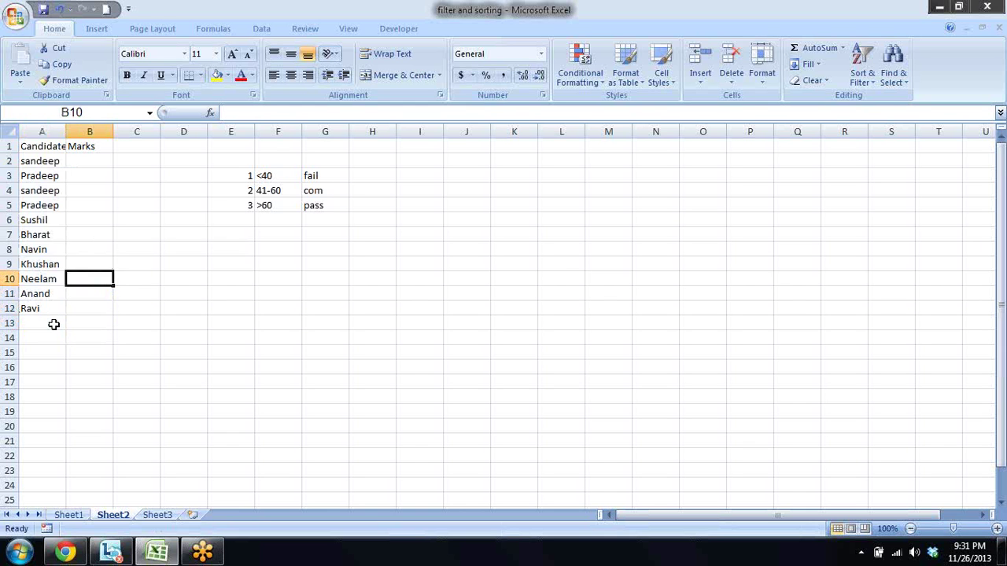
key(Up)
key(Up)
key(Up)
key(Up)
key(shift+Down)
key(shift+Down)
key(shift+Down)
key(shift+Down)
key(shift+Down)
key(shift+Down)
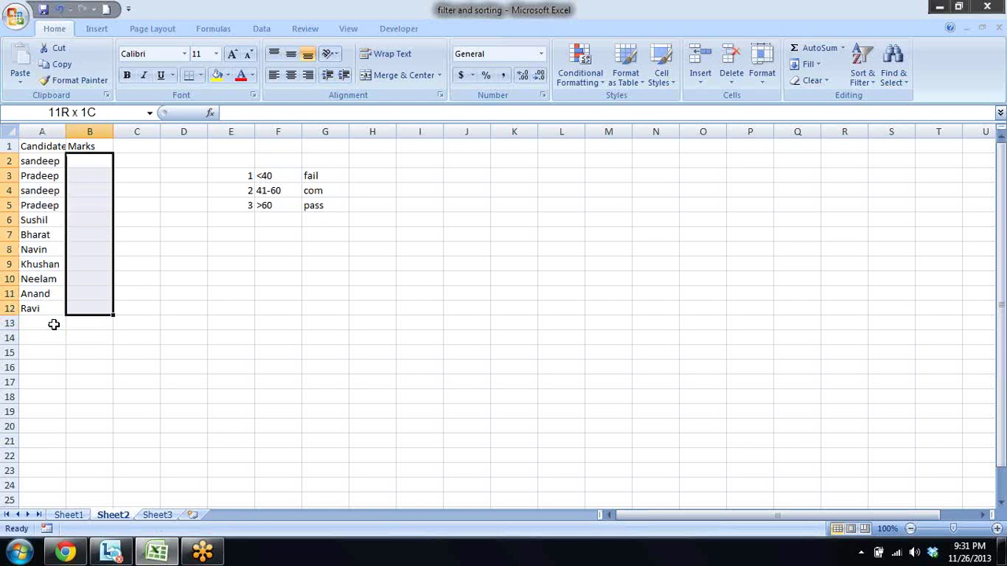
text(=ra)
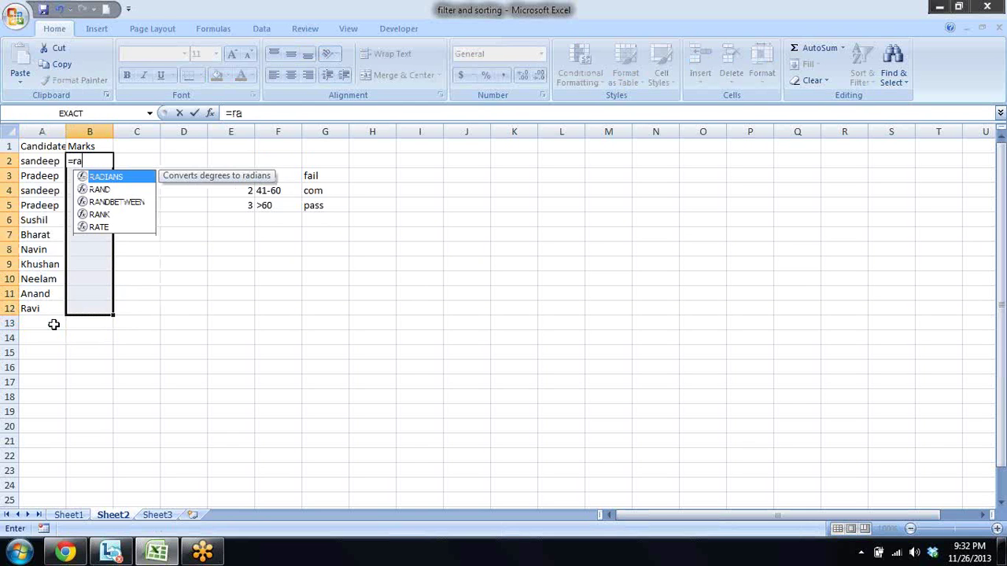
key(Down)
key(Down)
key(Tab)
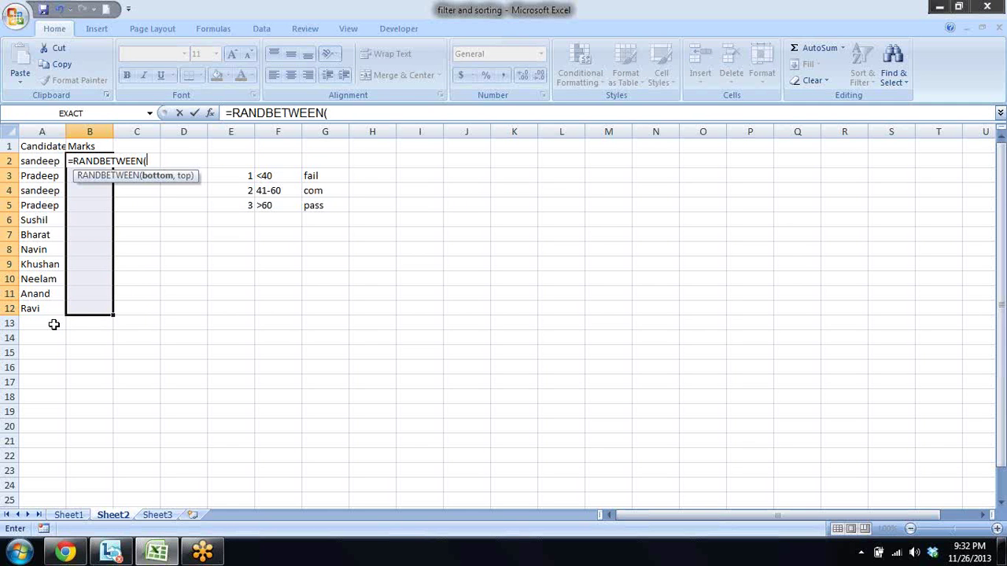
text(10,)
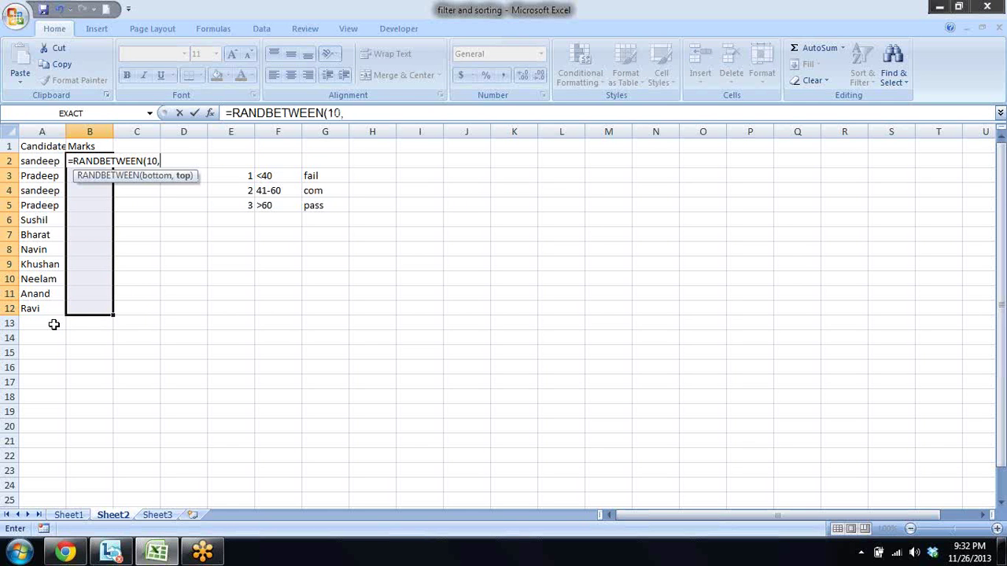
text(100)
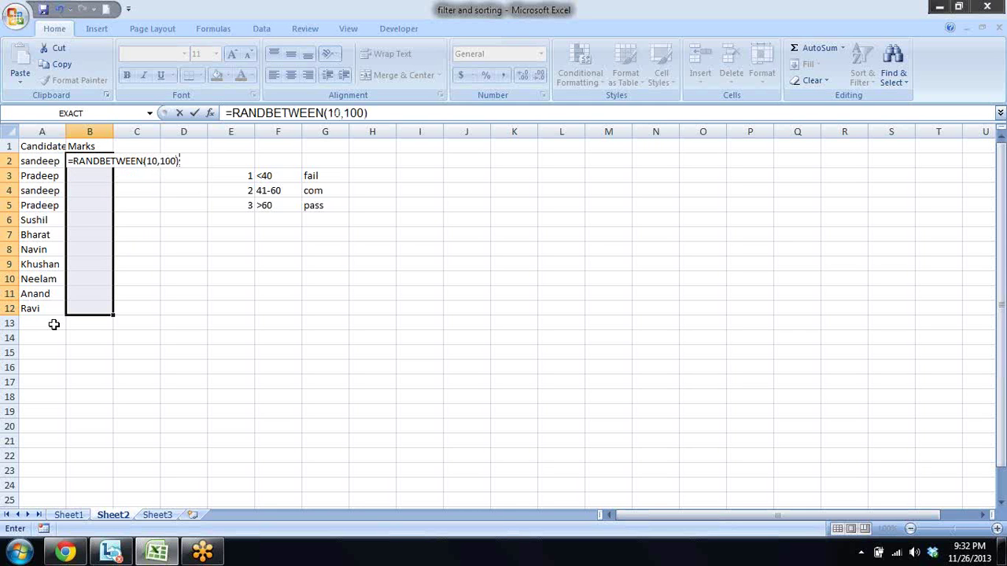
key(ctrl+Return)
- Convert the random marks in B2:B12 to fixed values with Paste Special Values
key(ctrl+c)
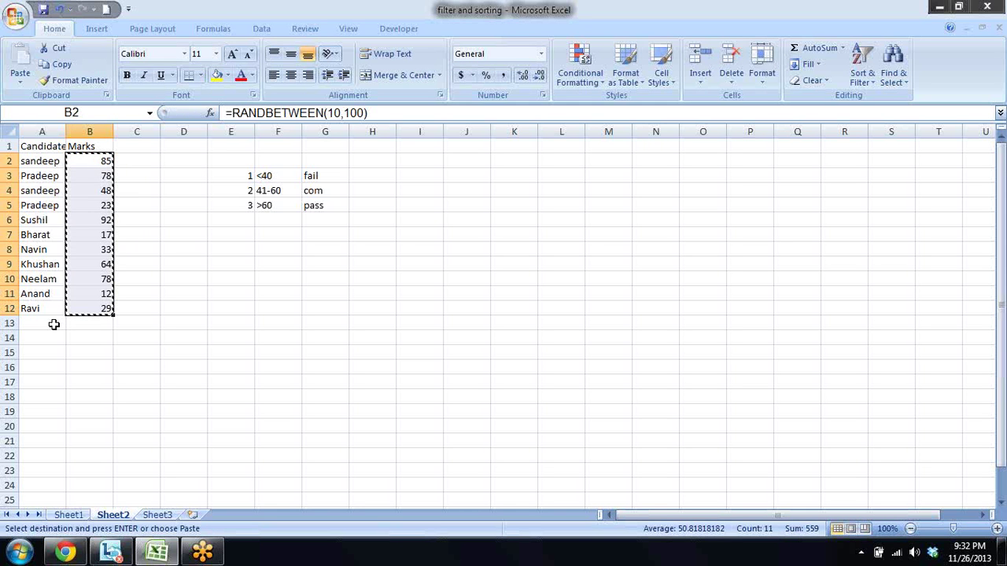
key(ctrl+alt+v)
key(v)
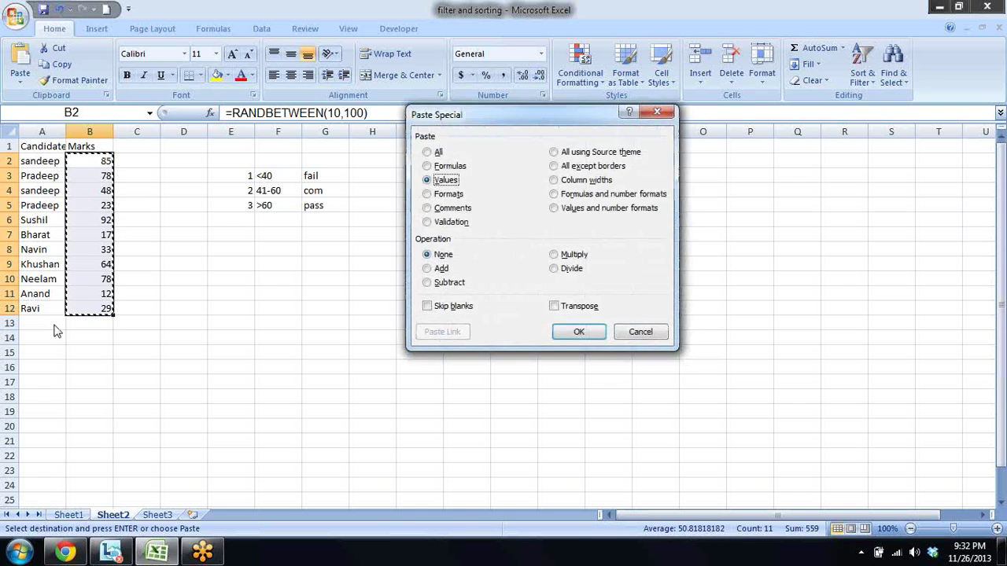
key(Return)
key(Right)
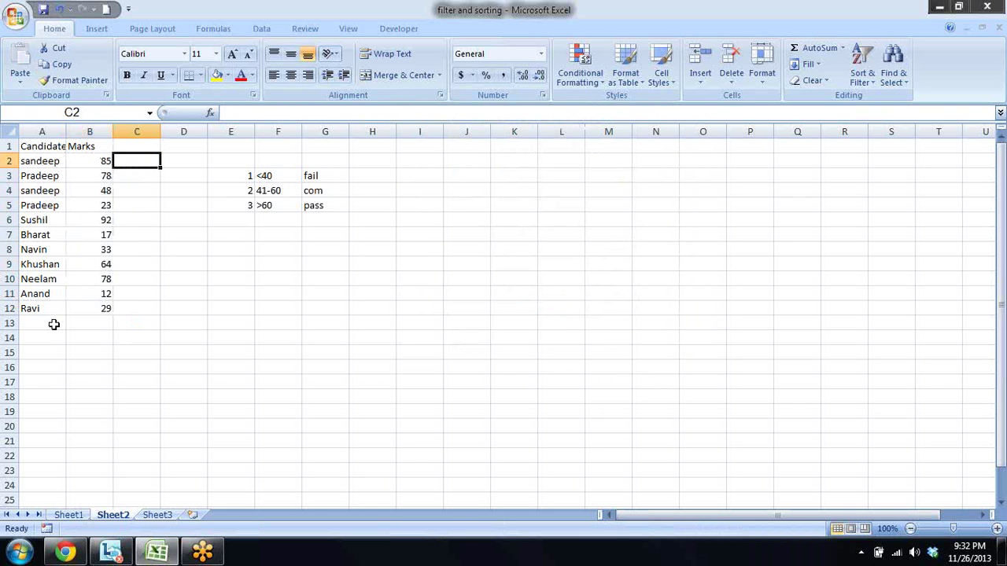
key(Left)
key(Down)
key(Down)
key(Down)
key(Down)
key(Down)
- Edit cell F3 so the fail band reads <=40 instead of <40
key(Up)
key(Up)
key(Up)
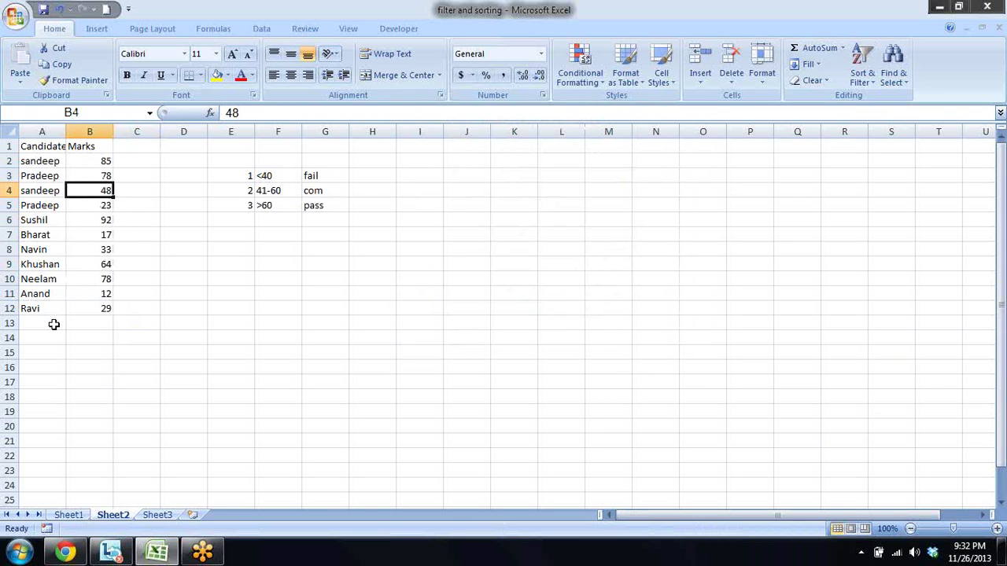
key(Up)
key(Up)
key(Right)
key(Right)
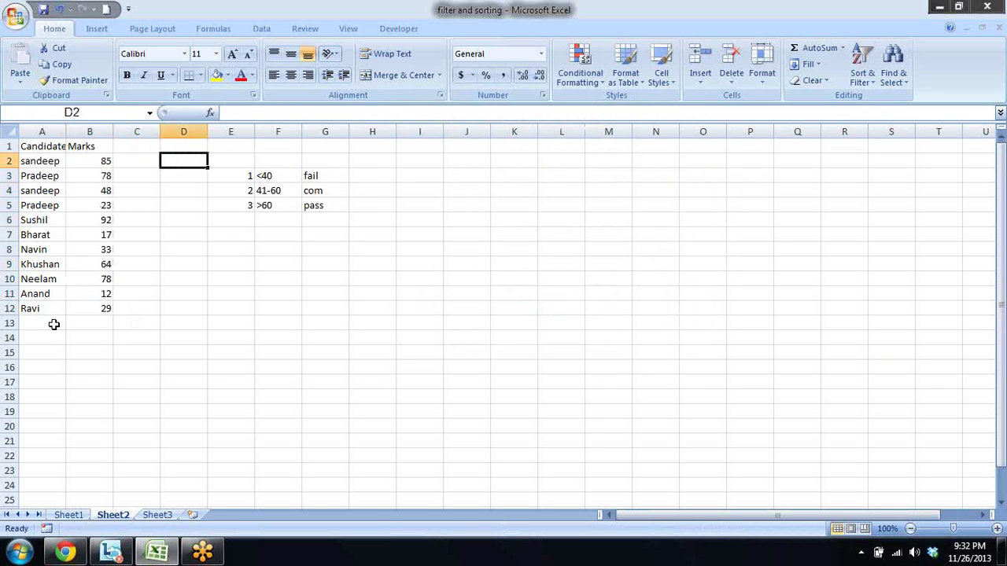
key(Right)
key(Right)
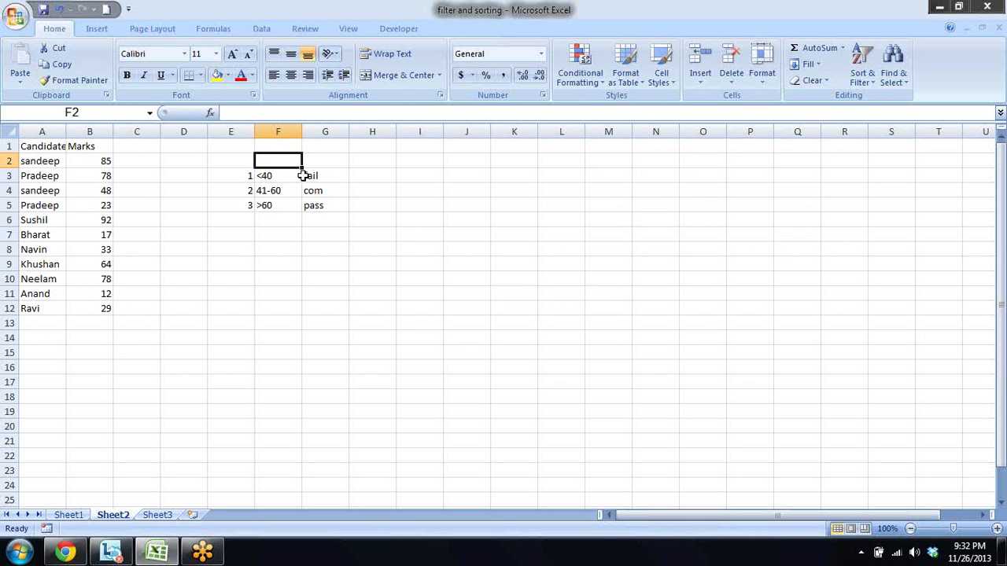
click(290, 177)
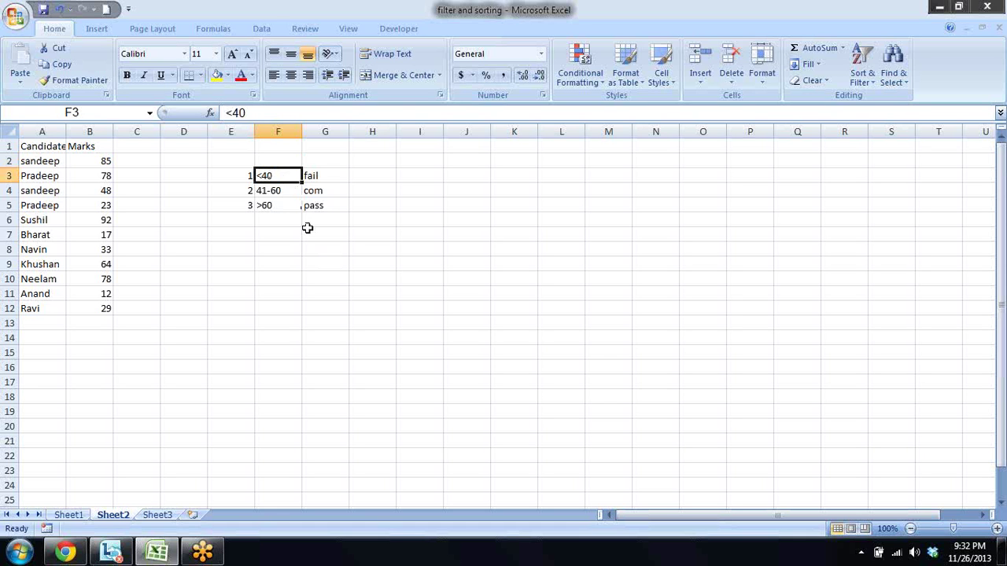
key(F2)
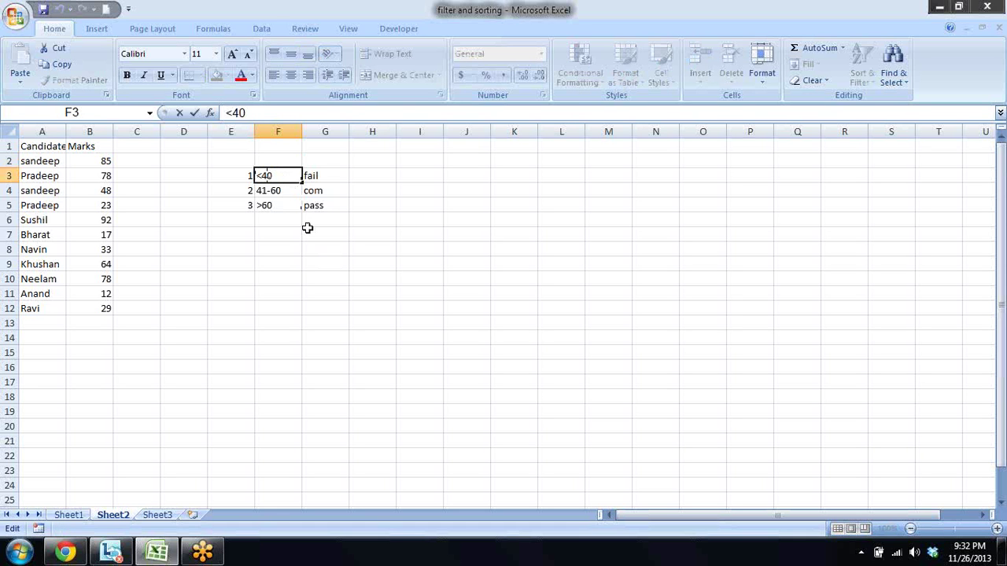
text(=)
key(Return)
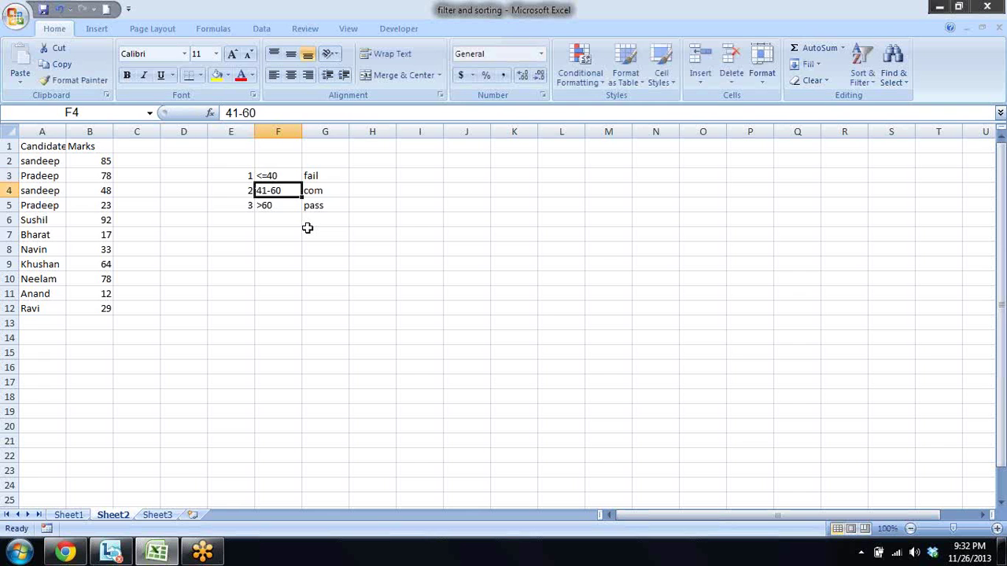
- Review the <=40, 41-60 and >60 bands and their fail, com, pass labels
key(Up)
key(Right)
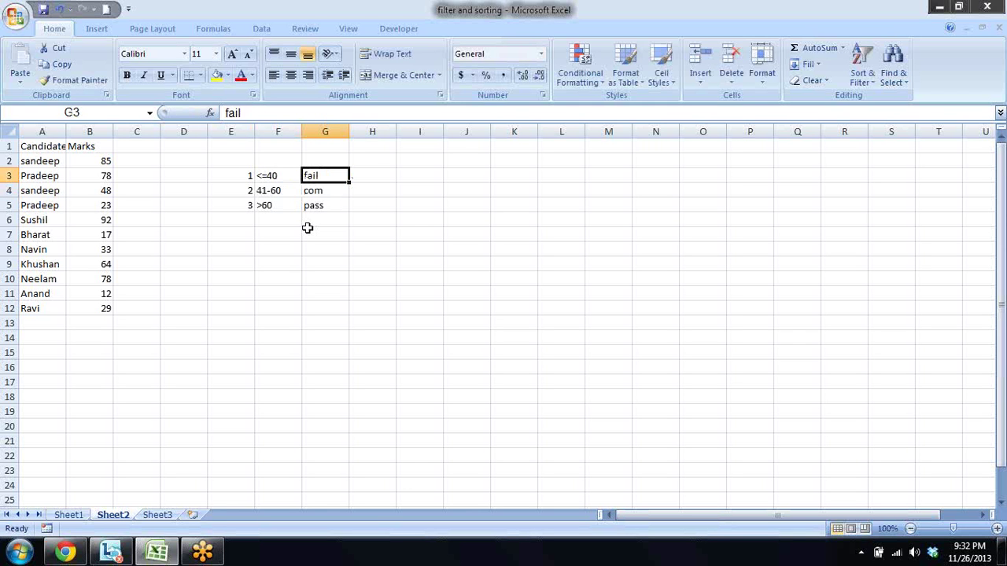
key(Left)
key(Down)
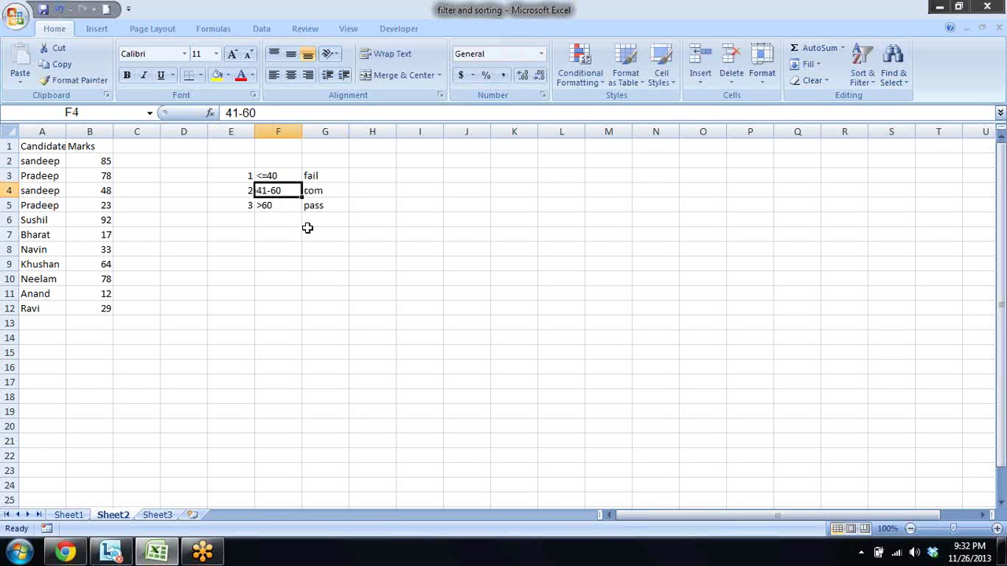
key(Down)
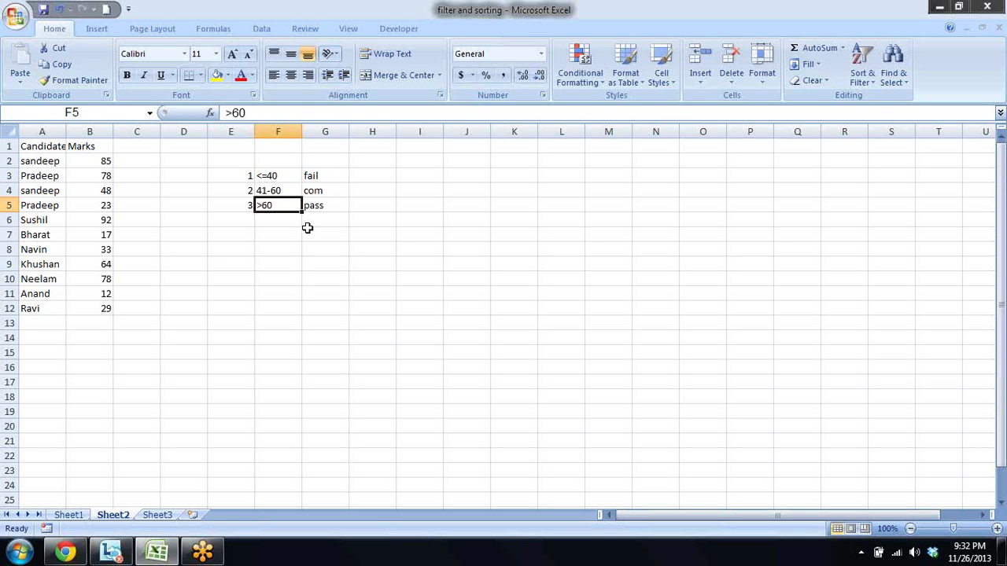
key(Up)
key(Up)
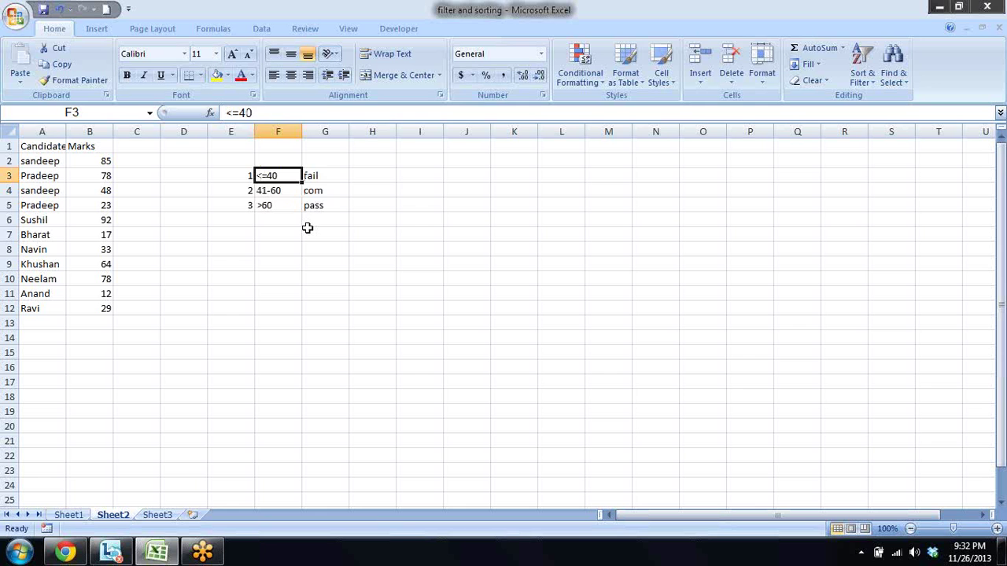
key(Right)
key(Right)
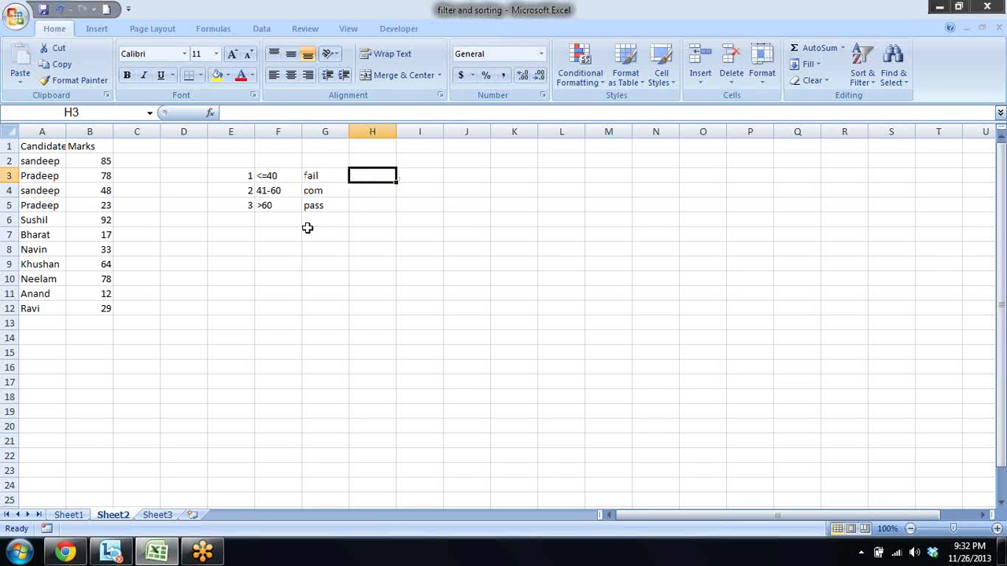
key(Down)
key(Left)
key(Left)
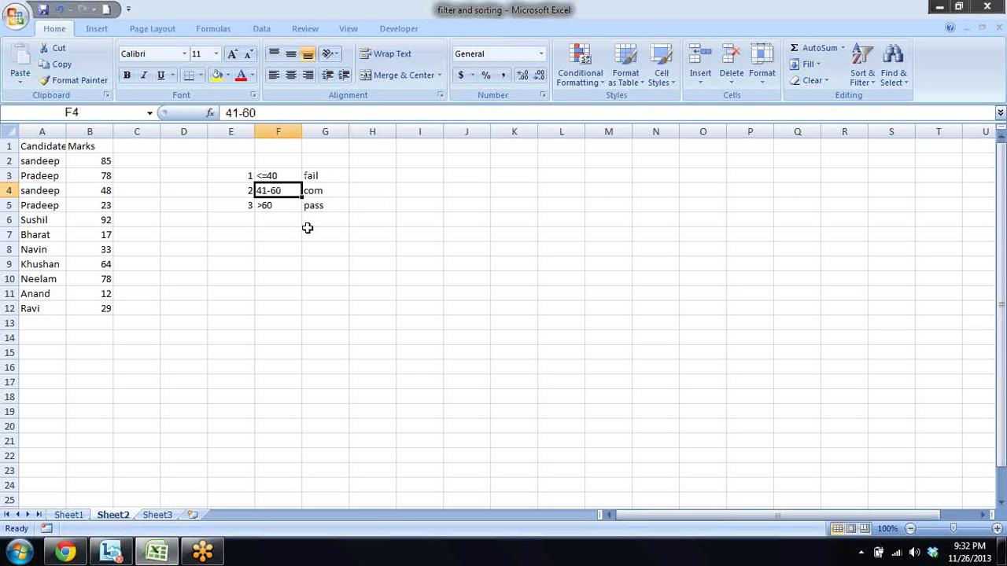
key(Right)
key(Right)
key(Down)
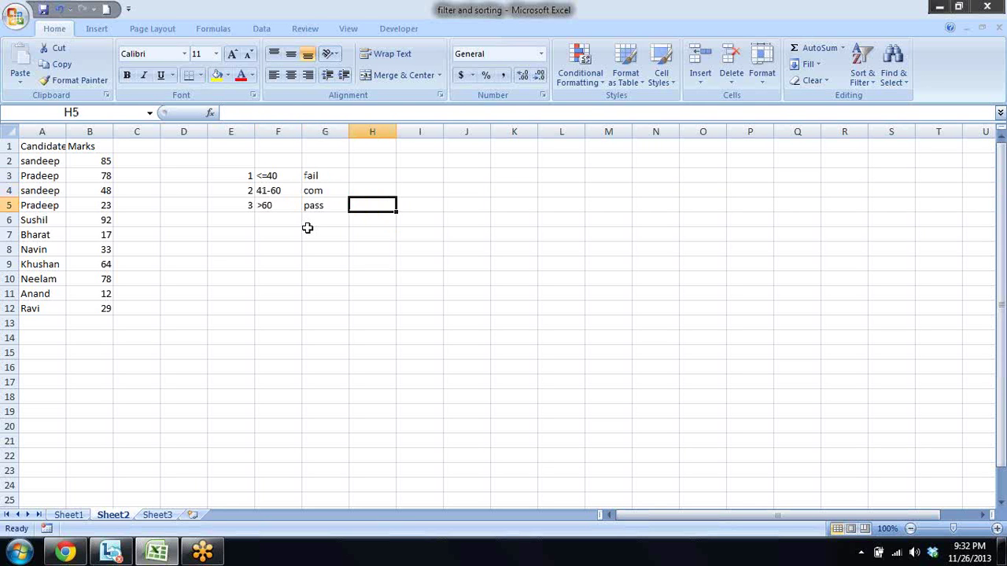
key(Up)
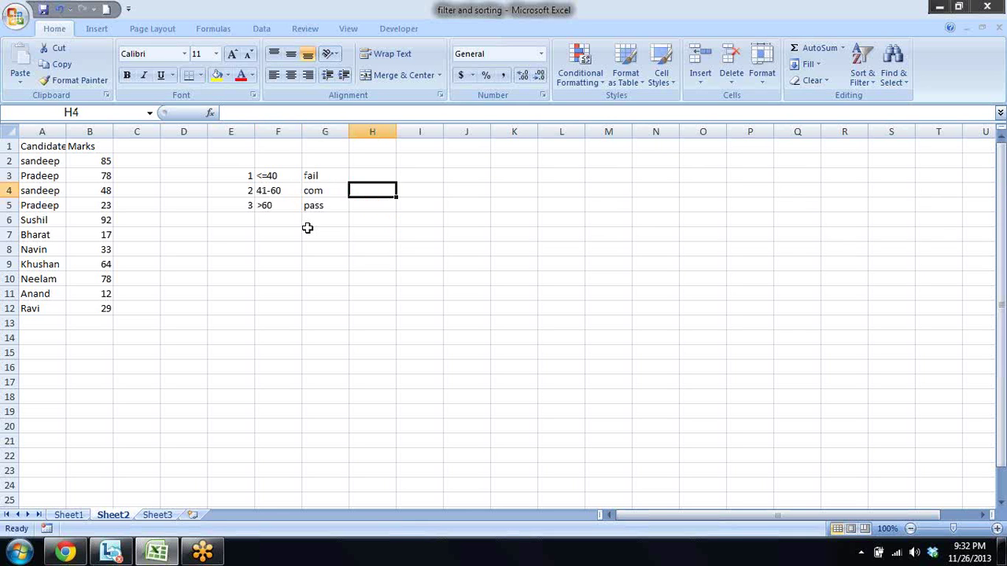
key(Left)
key(Left)
key(Down)
key(Right)
key(Right)
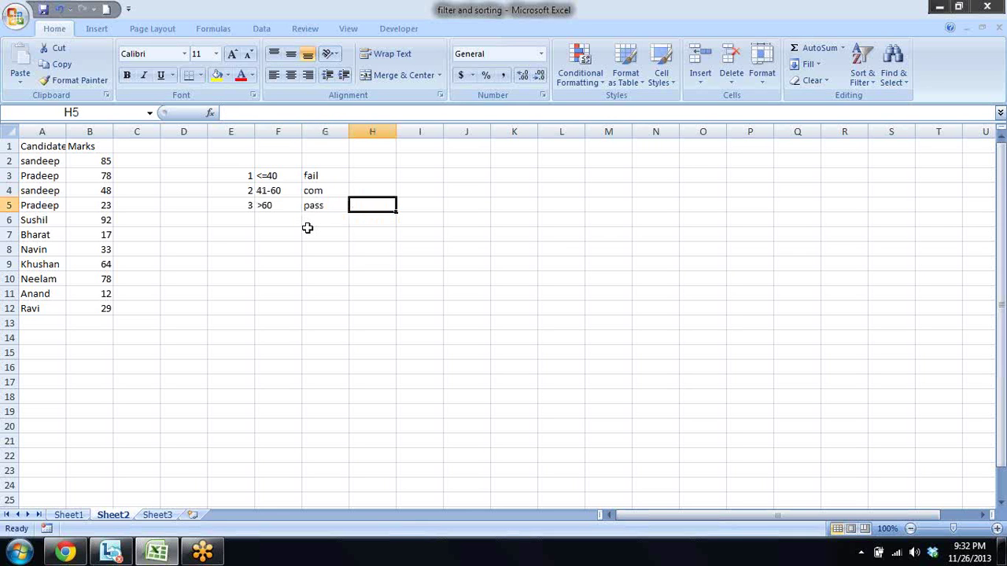
- Select all eleven marks in B2:B12
key(Left)
key(Left)
key(Left)
key(Left)
key(Left)
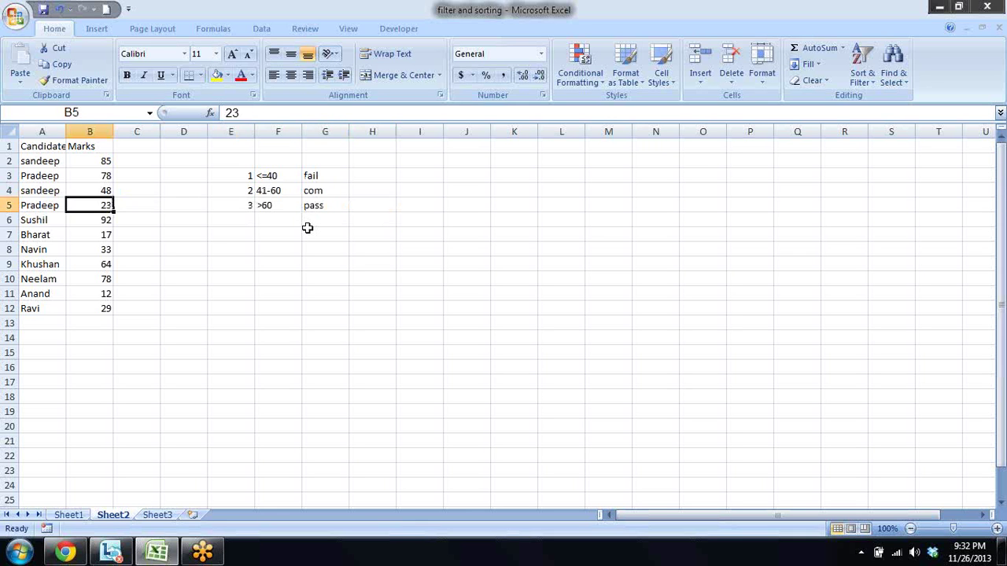
key(Up)
key(Up)
key(Up)
key(ctrl+shift+Down)
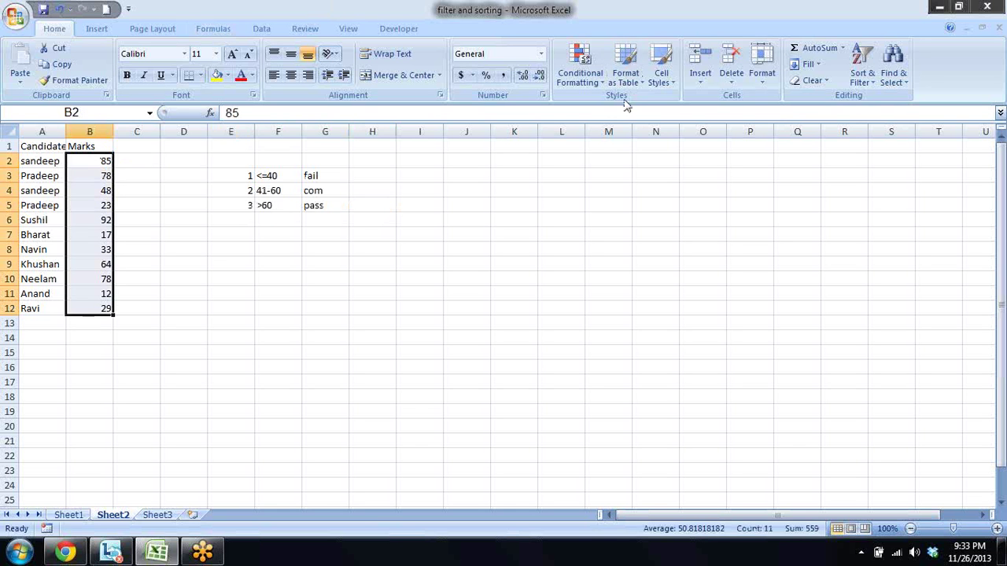
- Give the Marks B2:B12 tick, exclamation and cross icons, then reopen Conditional Formatting for them
click(583, 77)
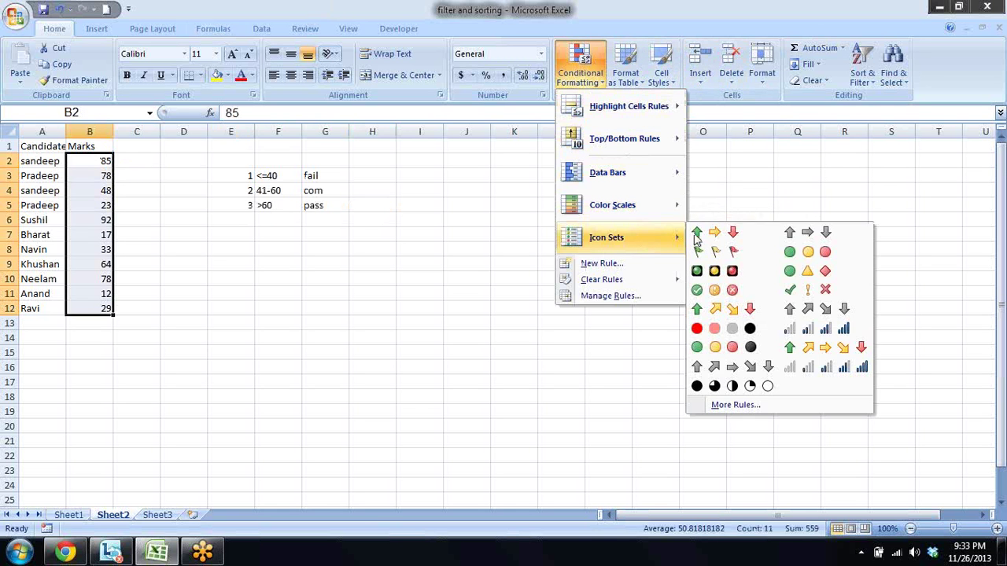
mouse_move(607, 236)
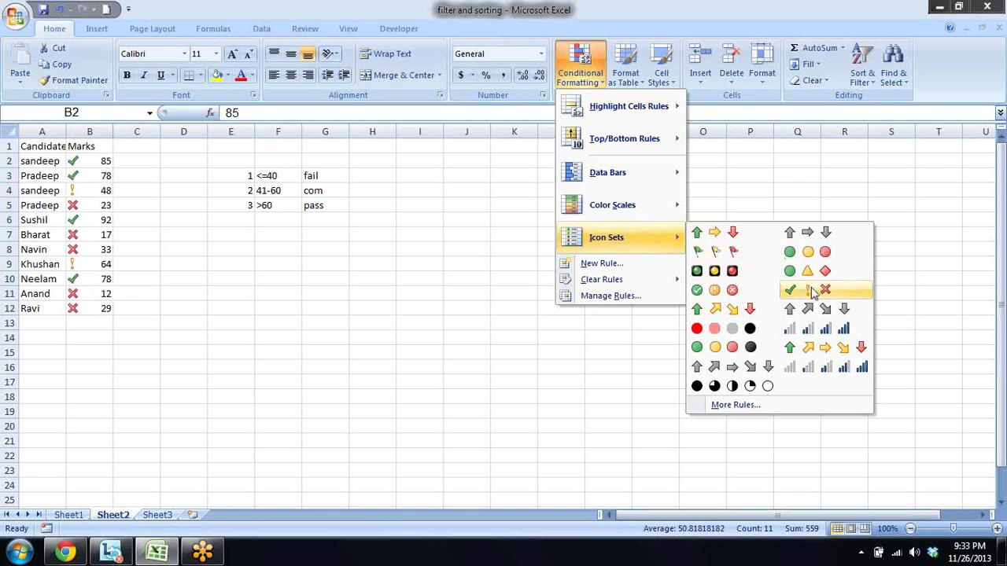
click(810, 290)
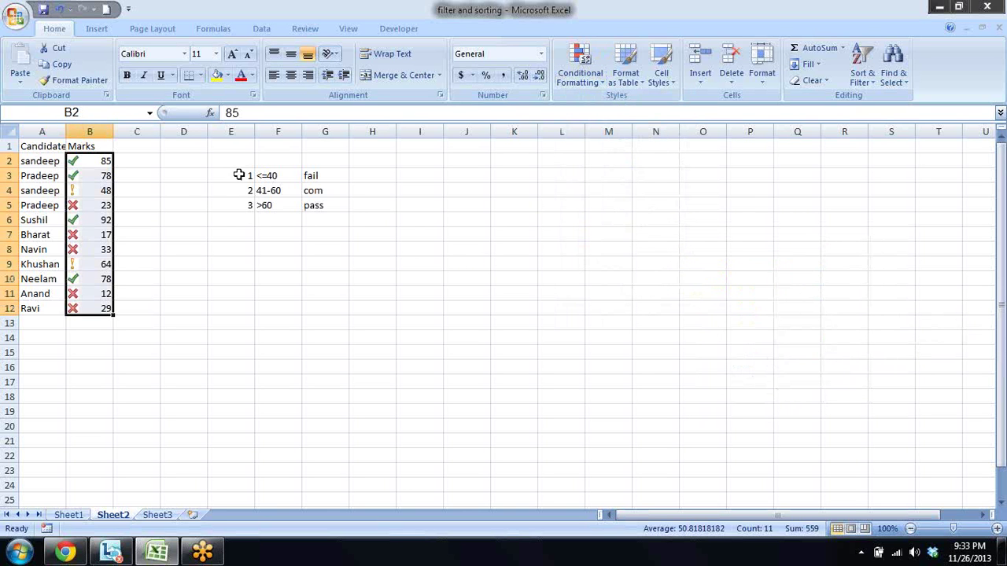
drag(240, 175, 244, 211)
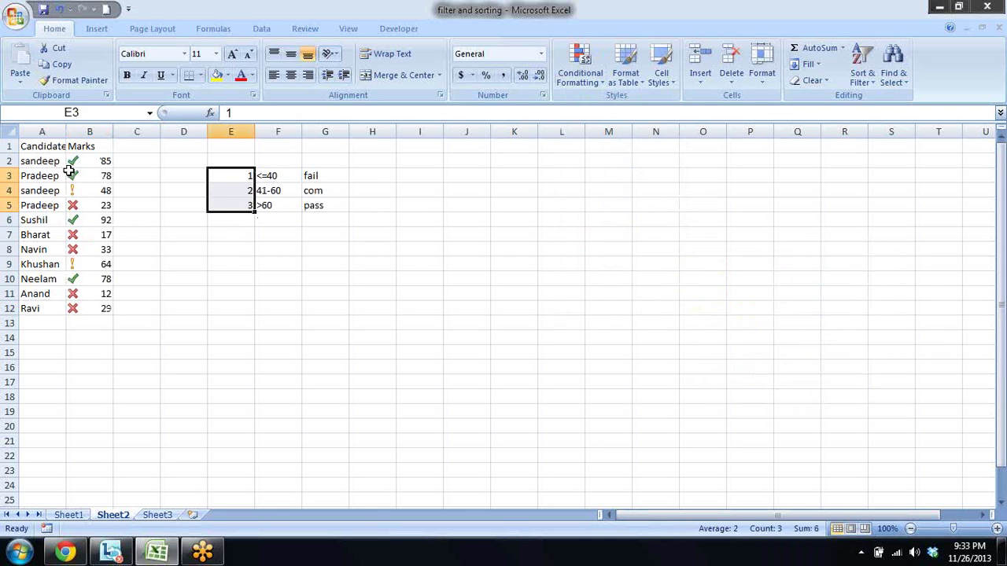
drag(82, 163, 79, 309)
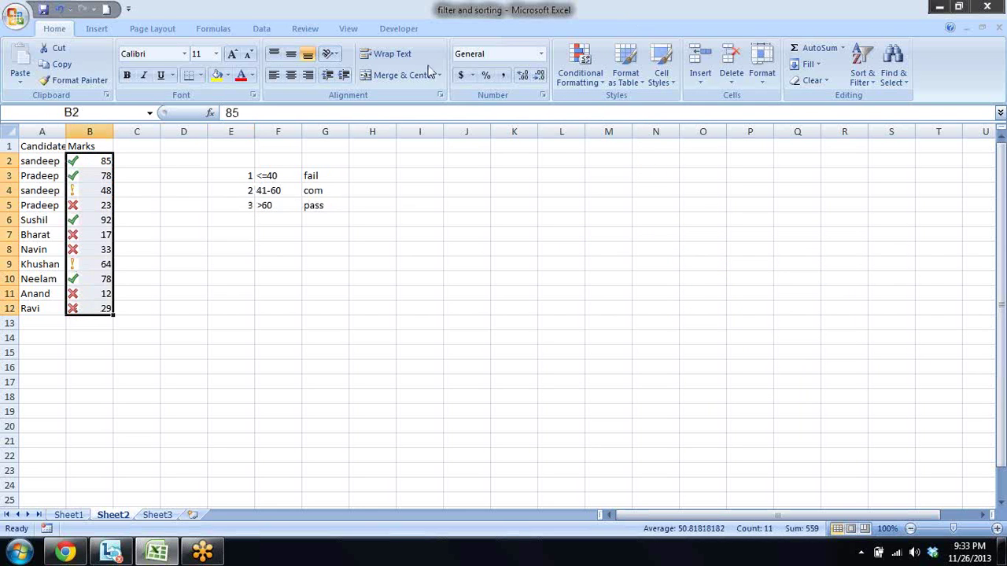
click(590, 86)
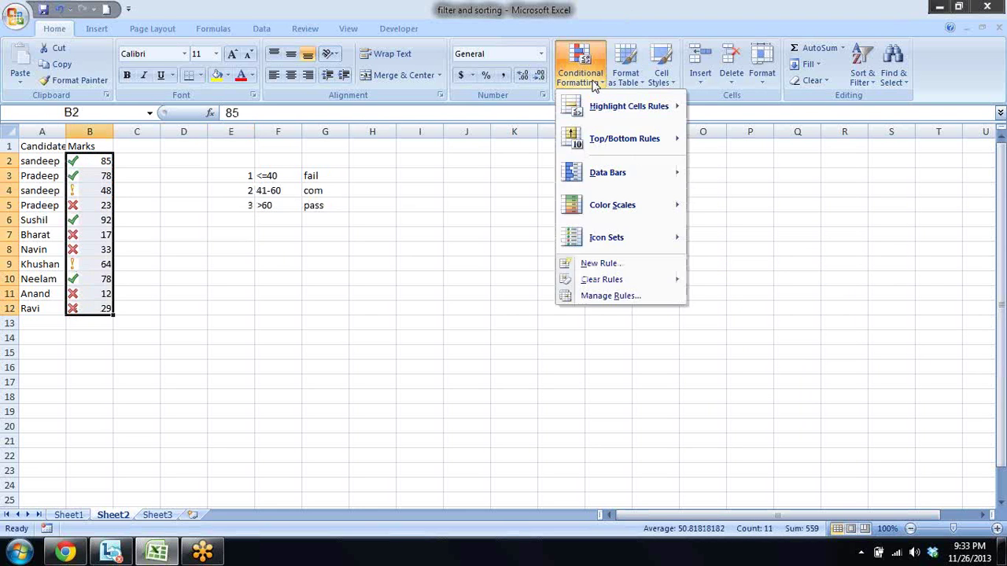
- Edit the Marks Icon Set rule so the tick uses strictly greater than
click(584, 296)
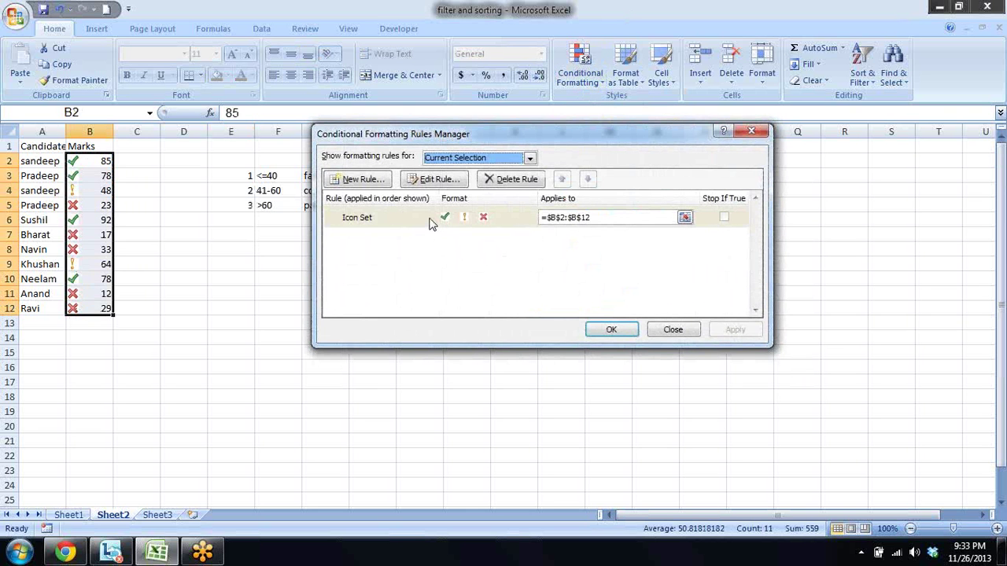
double_click(429, 218)
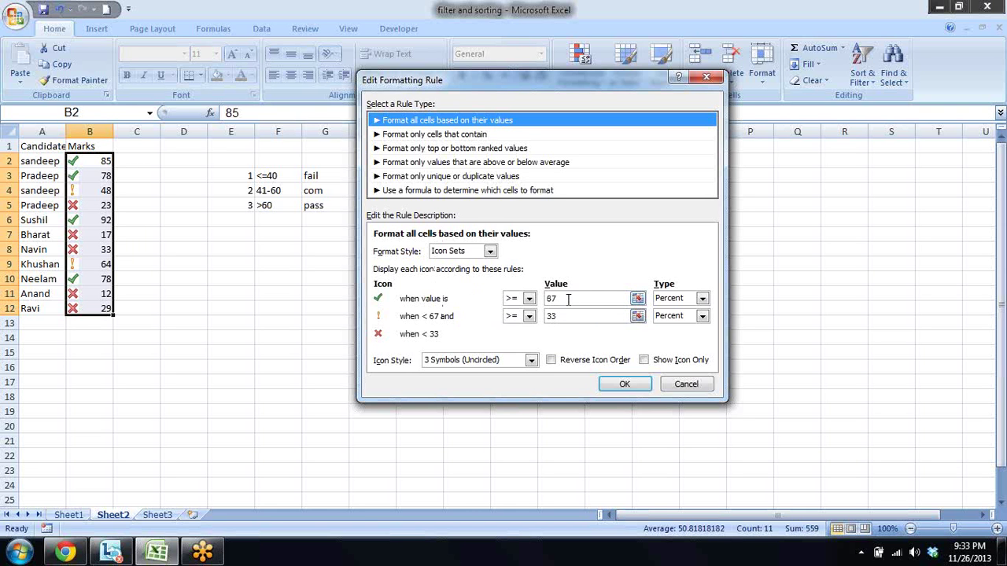
mouse_move(572, 80)
mouse_down()
mouse_move(659, 85)
mouse_move(639, 85)
mouse_up()
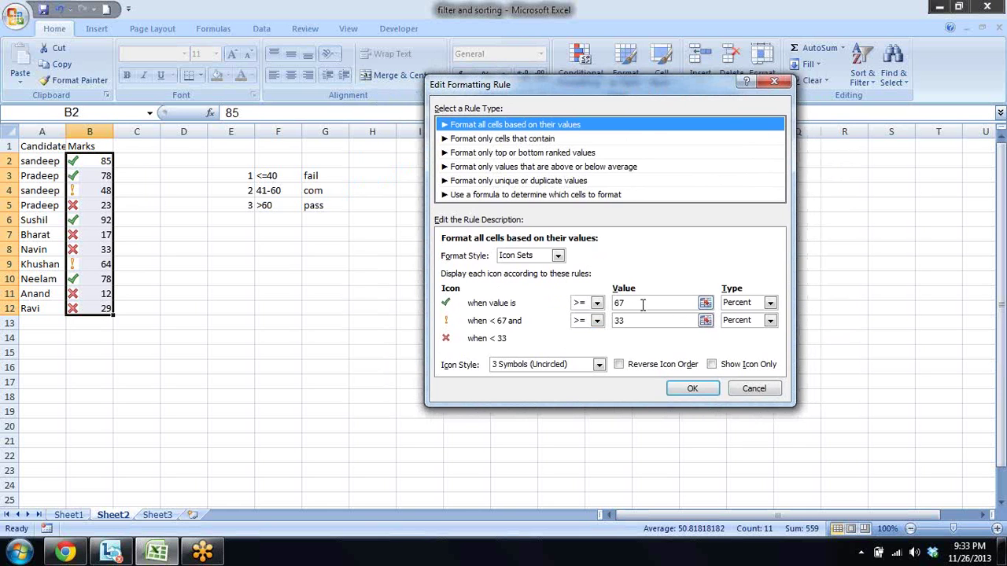
click(597, 305)
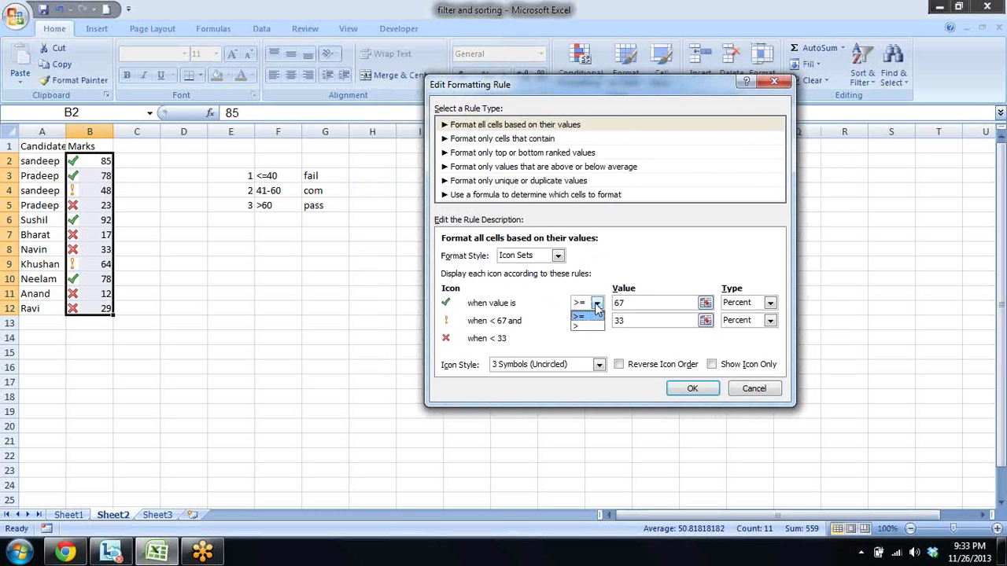
click(581, 325)
click(642, 303)
text(60)
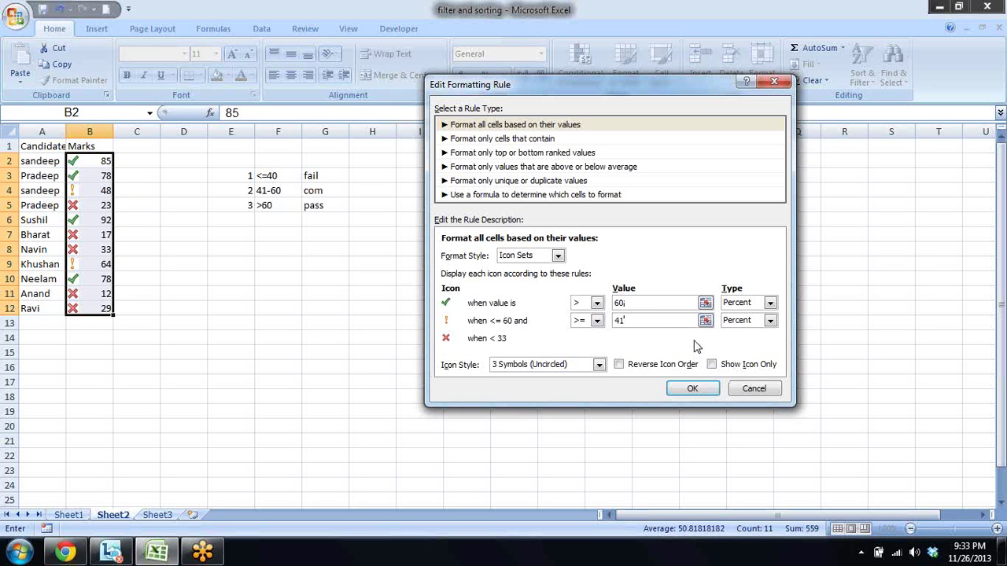
- Set both thresholds to Number, > 60 and >= 41, and apply the rule
click(771, 304)
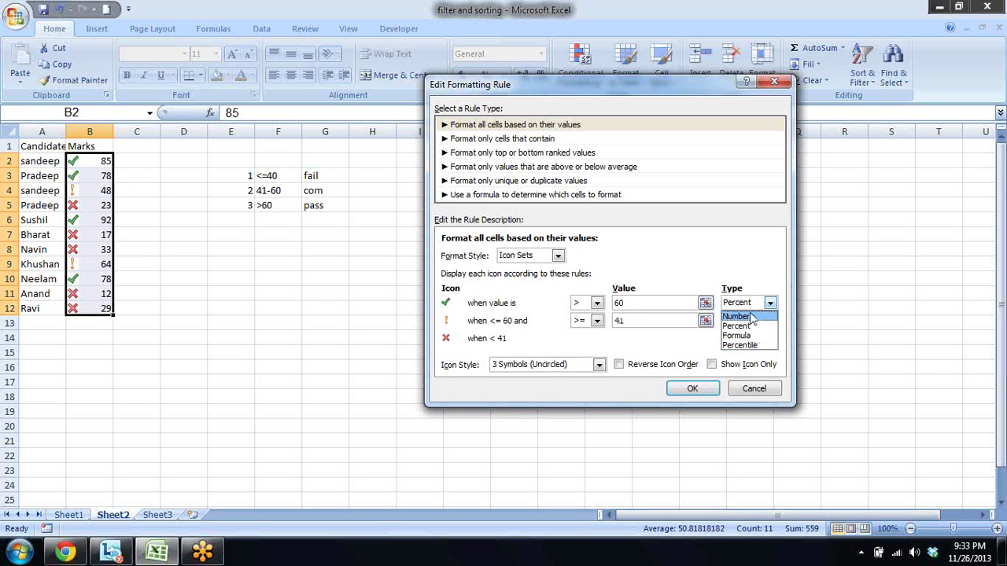
click(751, 317)
click(771, 321)
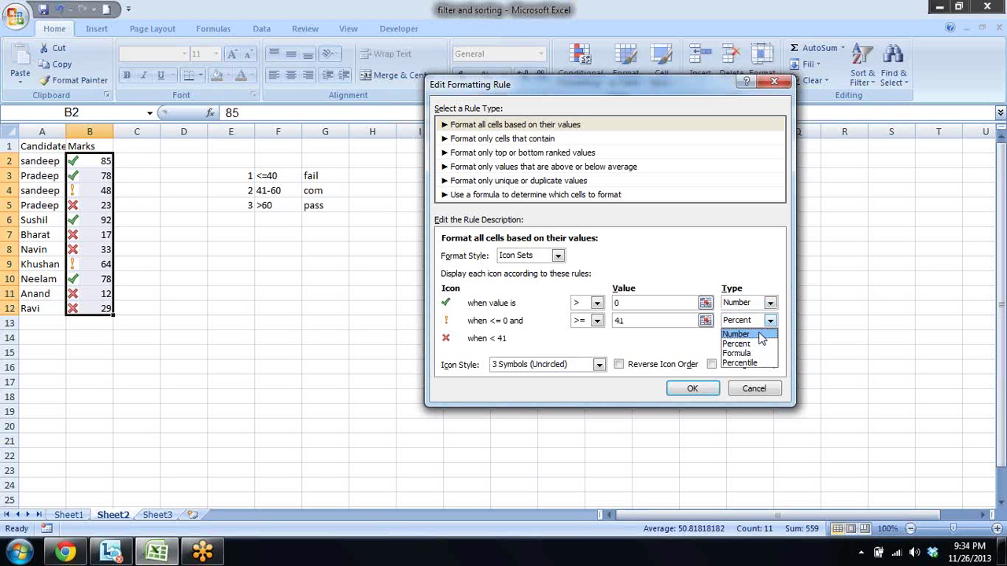
click(751, 335)
click(643, 303)
text(60)
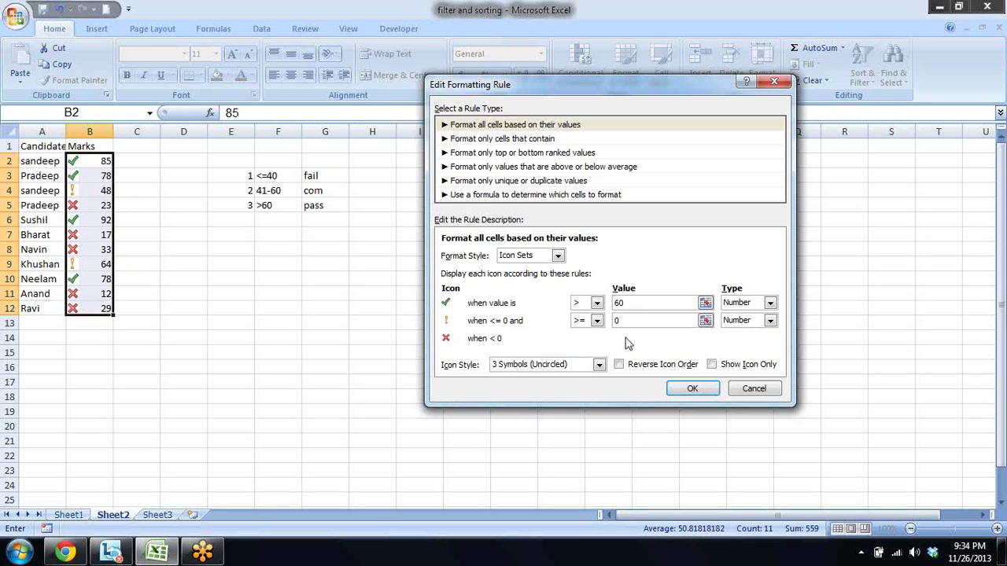
click(626, 321)
key(BackSpace)
text(1)
click(697, 390)
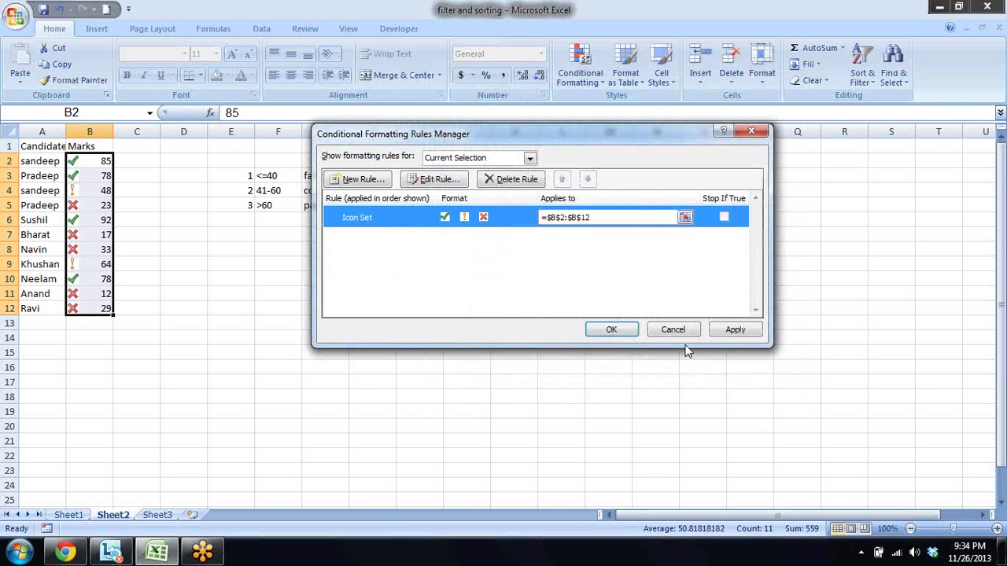
click(735, 331)
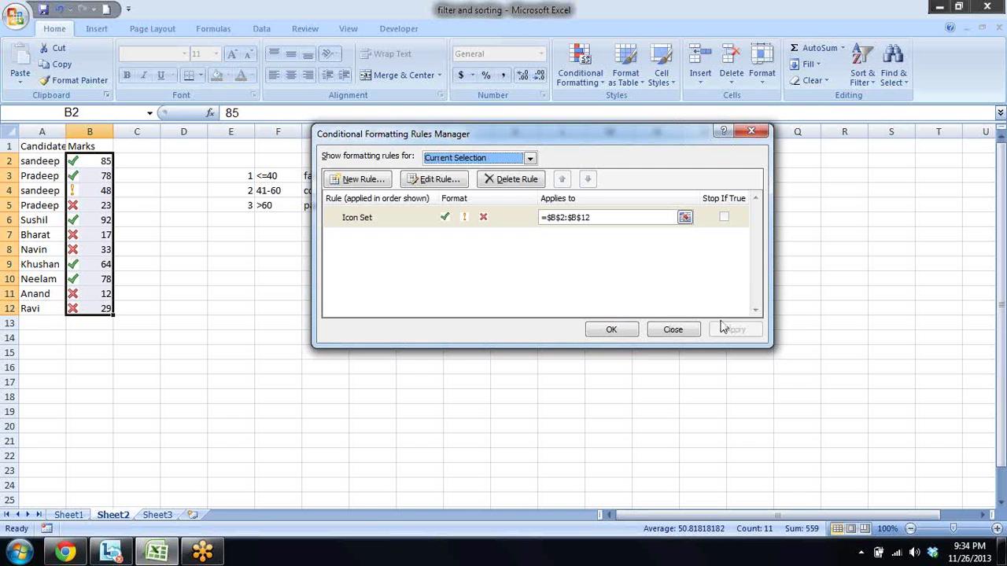
click(612, 330)
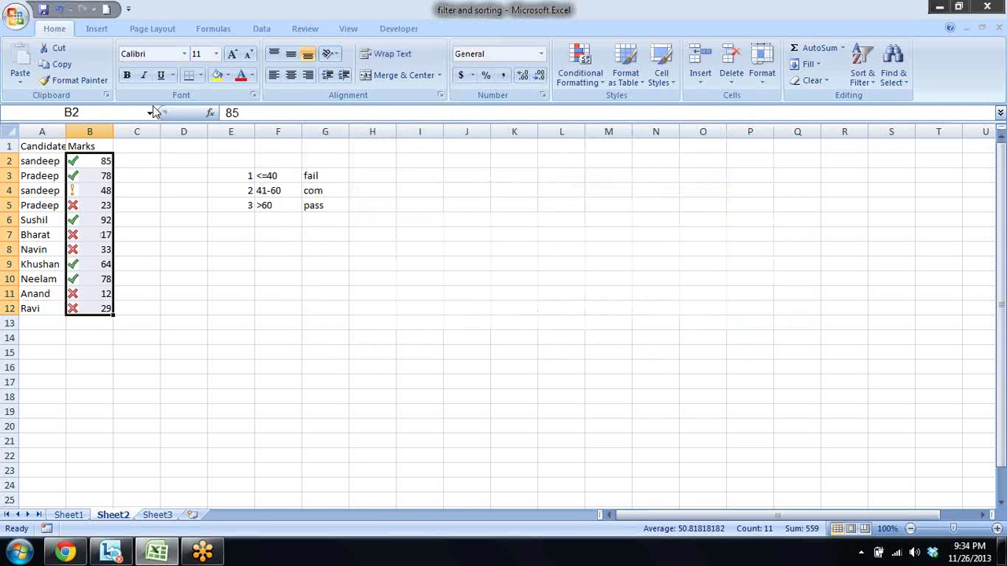
- Apply the 3 Symbols icon set to the key numbers in E3:E5
drag(249, 179, 245, 207)
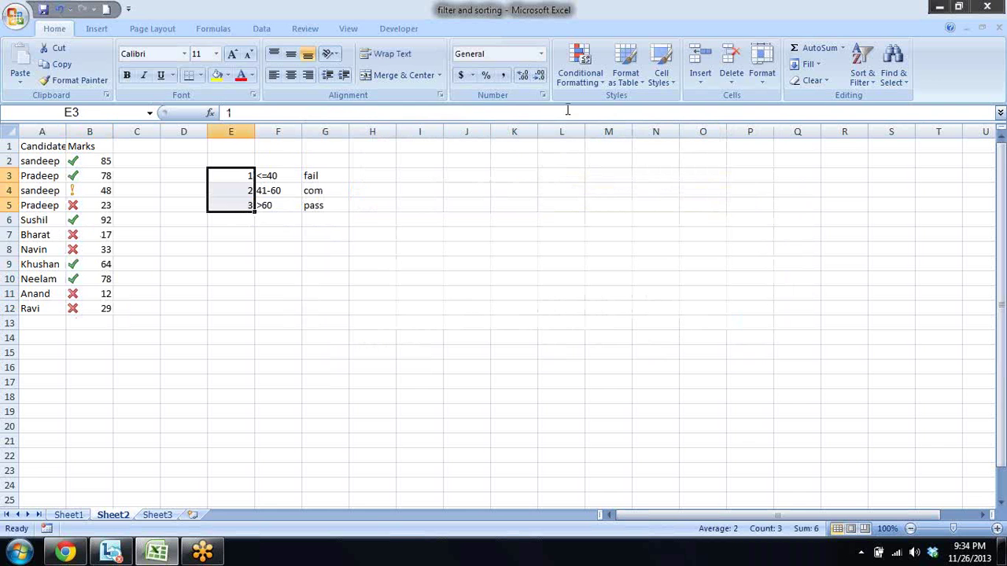
click(596, 85)
mouse_move(612, 205)
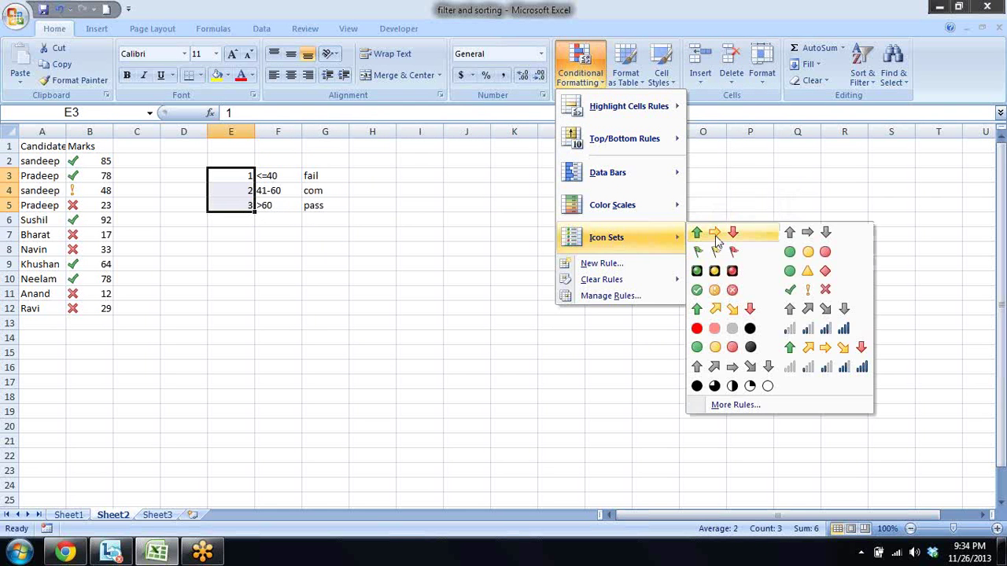
mouse_move(606, 236)
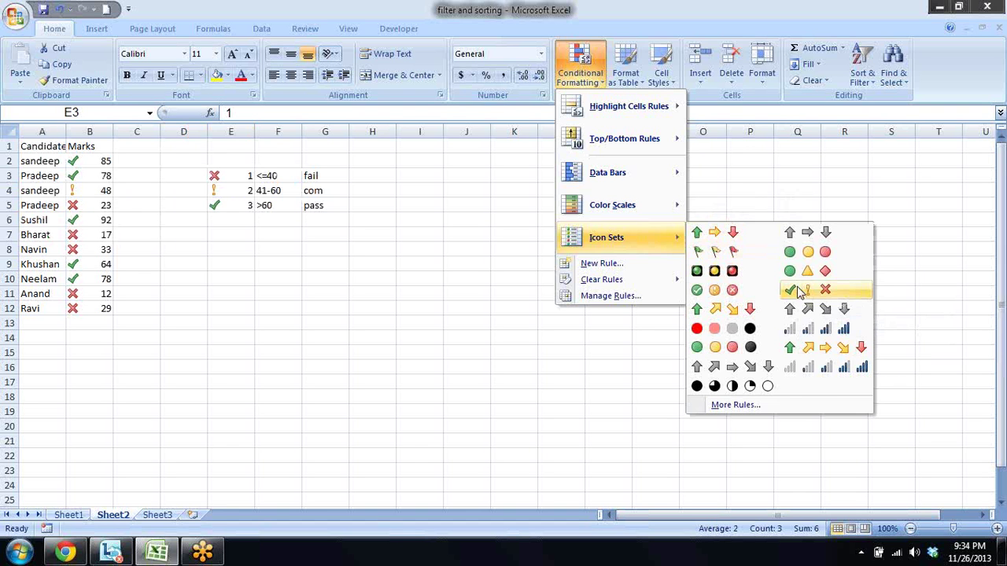
click(799, 292)
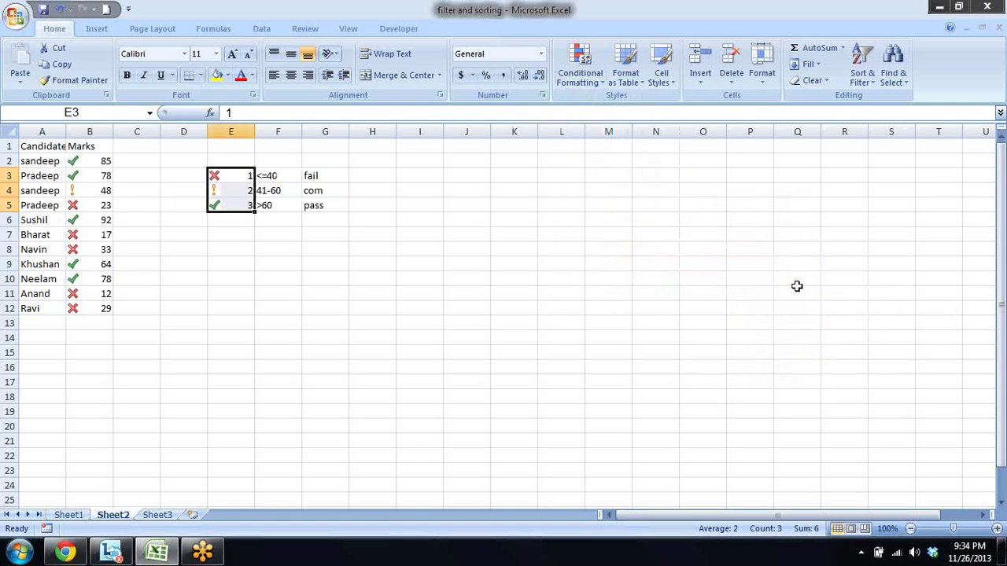
click(293, 233)
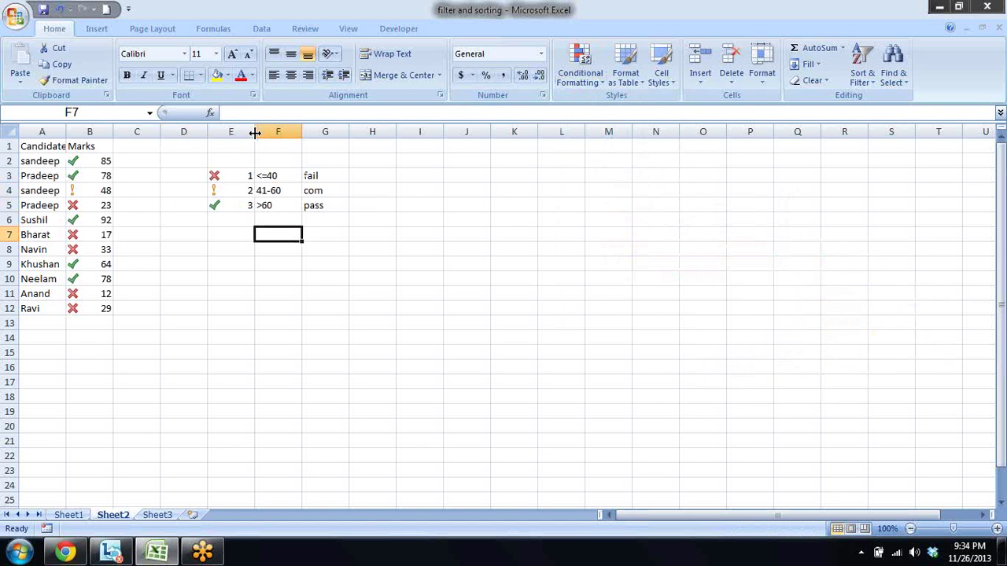
- Narrow column E so icons sit beside the key numbers, then return to Sheet1
drag(254, 131, 230, 132)
click(365, 235)
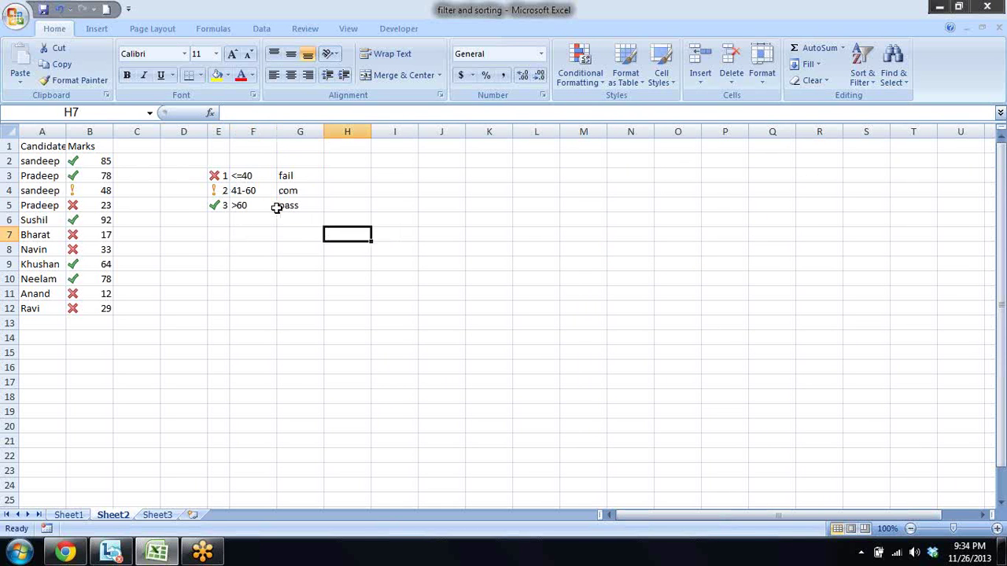
click(218, 175)
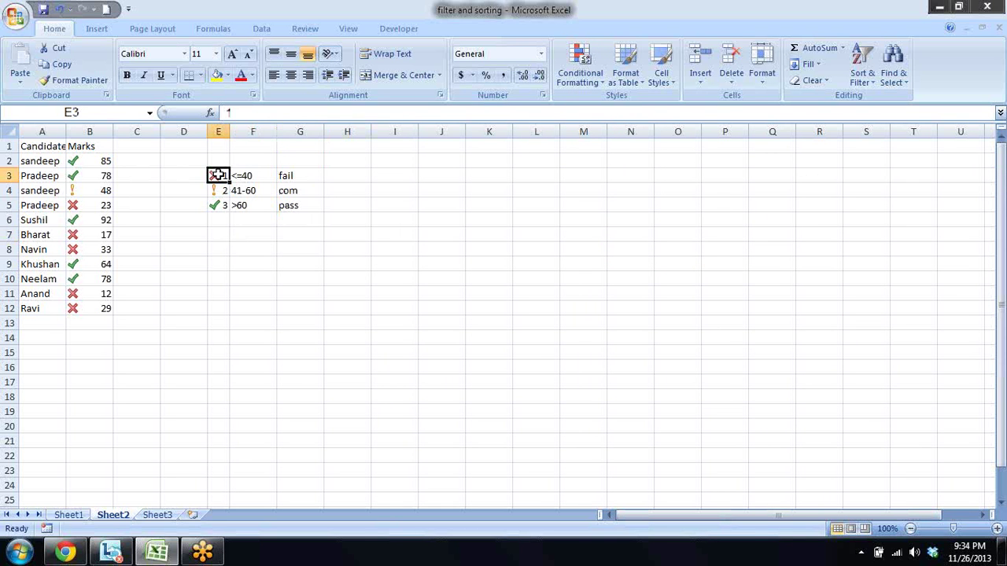
key(Left)
key(Right)
key(Right)
key(Left)
key(shift+Right)
key(Down)
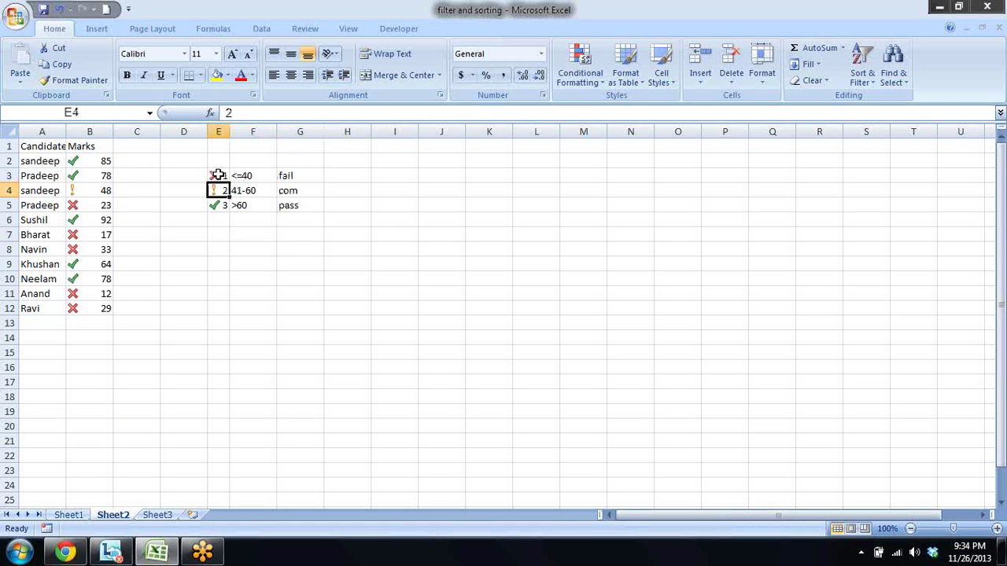
key(Up)
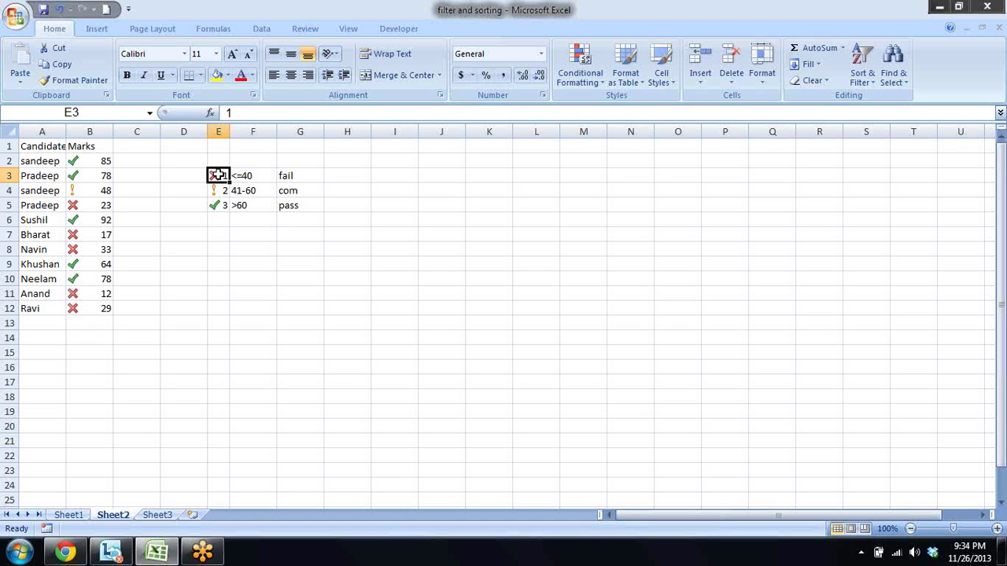
key(Left)
key(Left)
key(Left)
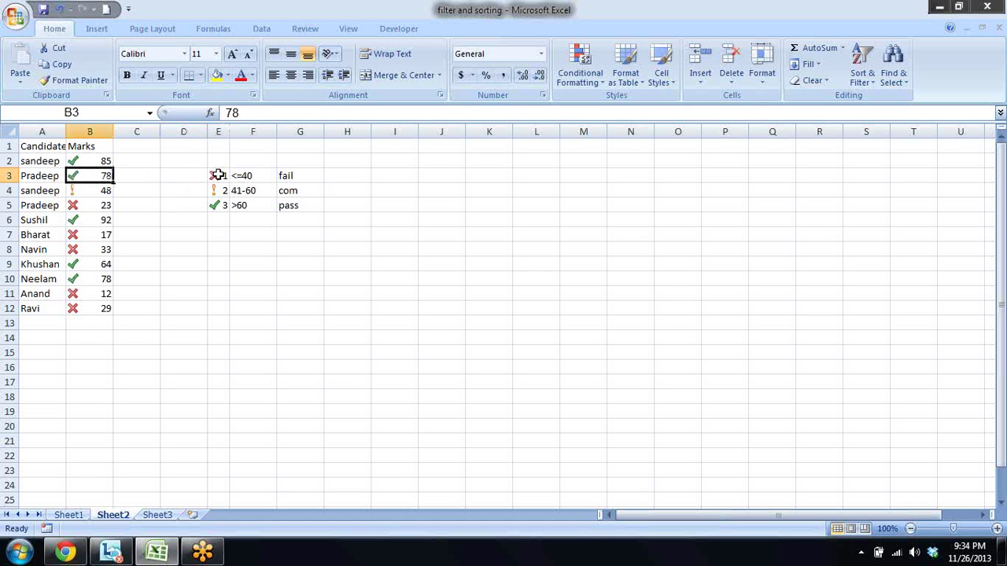
key(Right)
key(Left)
click(69, 515)
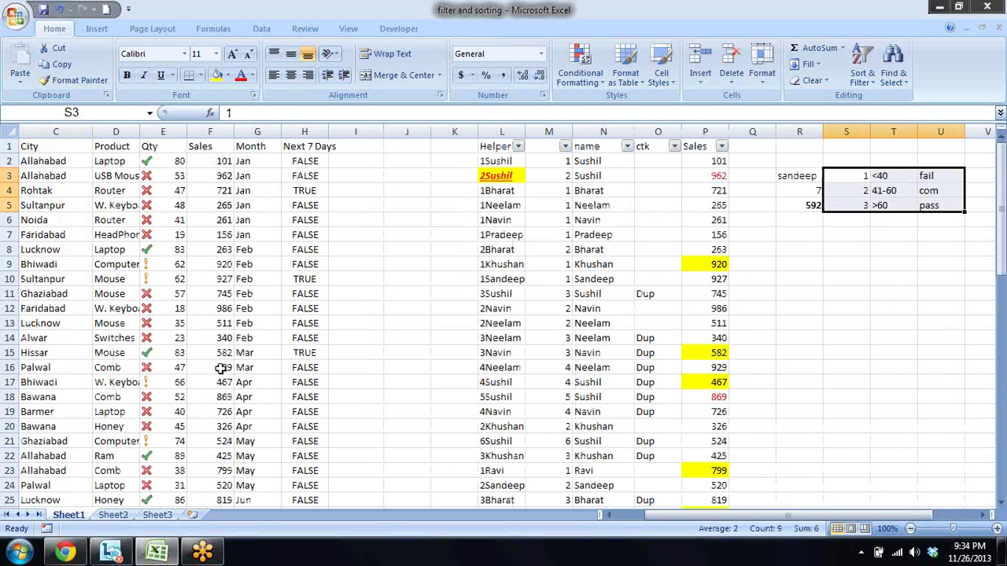
- Starting at E2, select the whole Qty column down to E66 on Sheet1
click(155, 175)
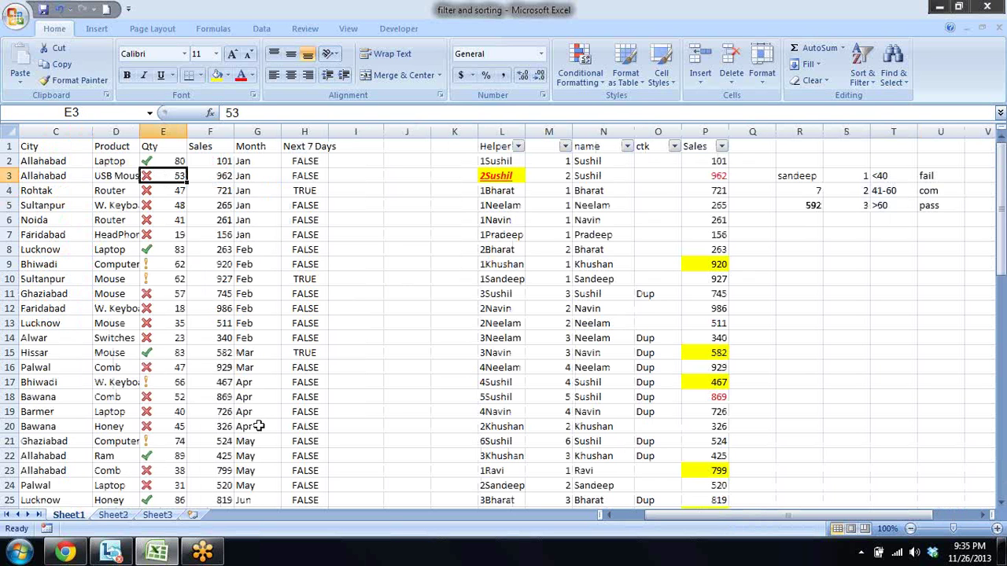
key(Up)
key(ctrl+Down)
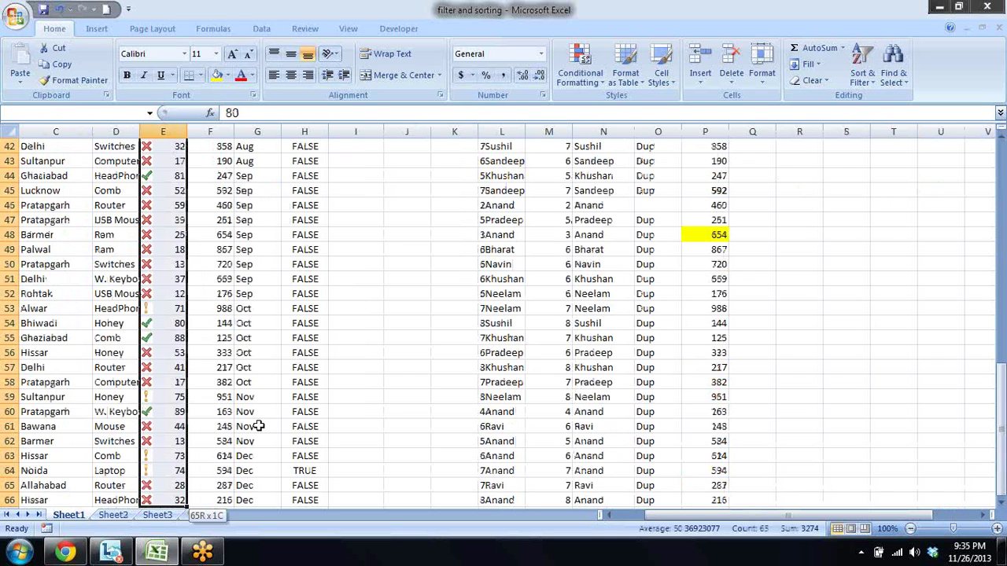
key(ctrl+Up)
key(Down)
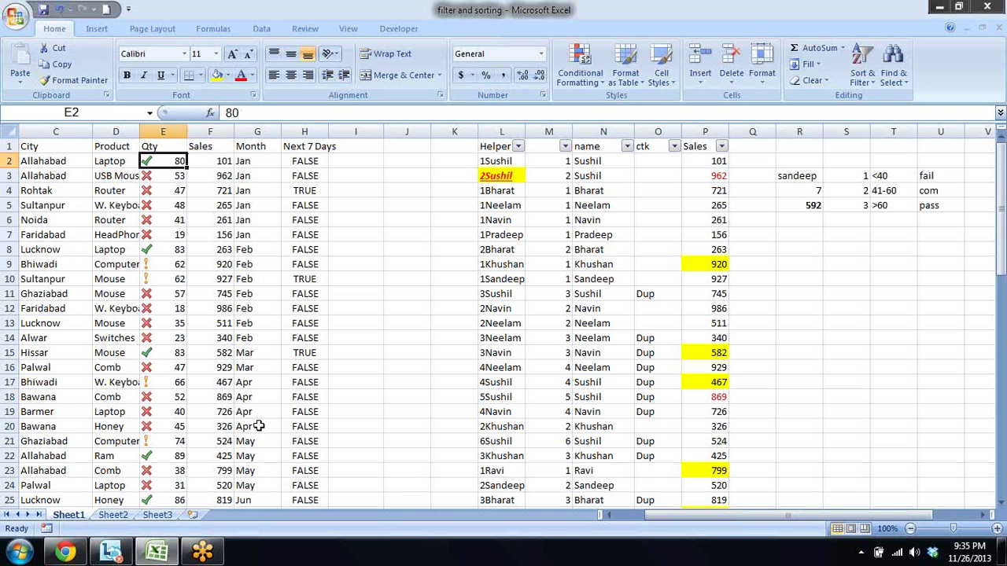
key(ctrl+shift+Down)
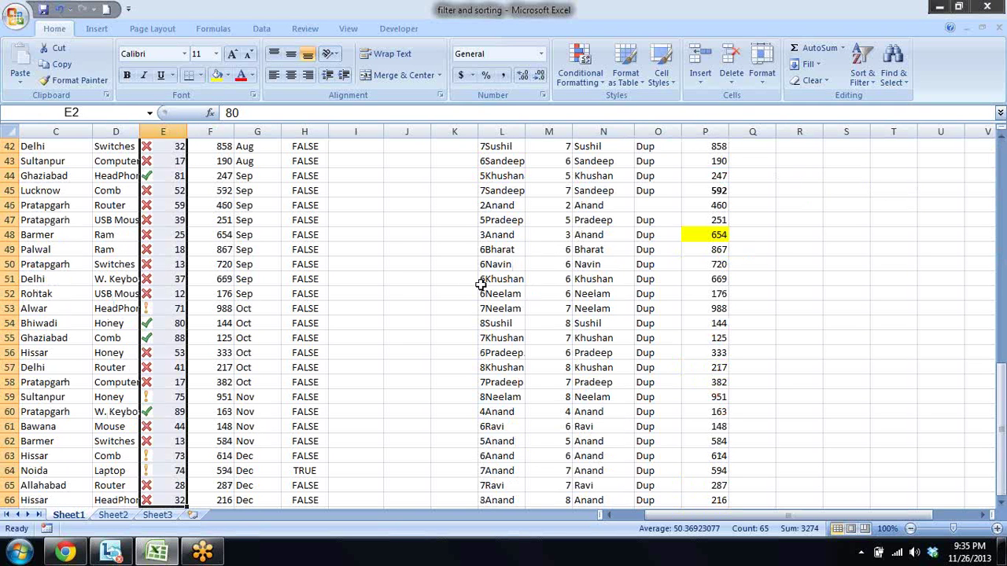
click(603, 87)
mouse_move(606, 237)
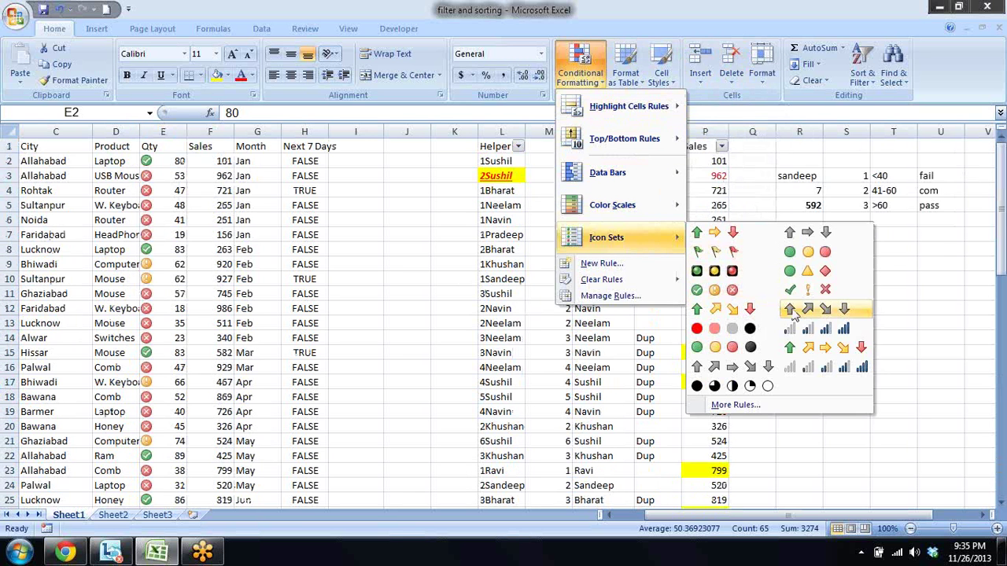
click(813, 354)
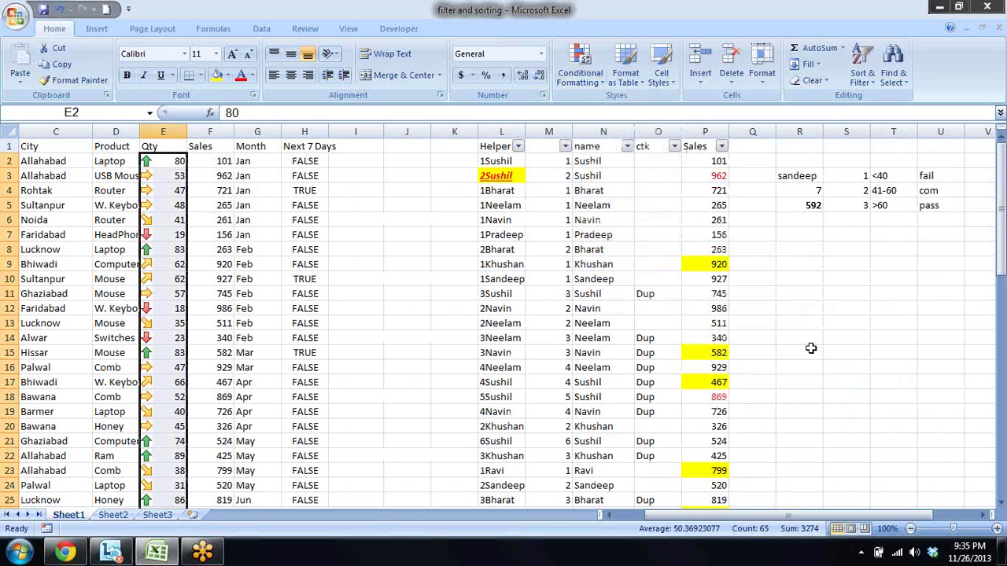
click(169, 160)
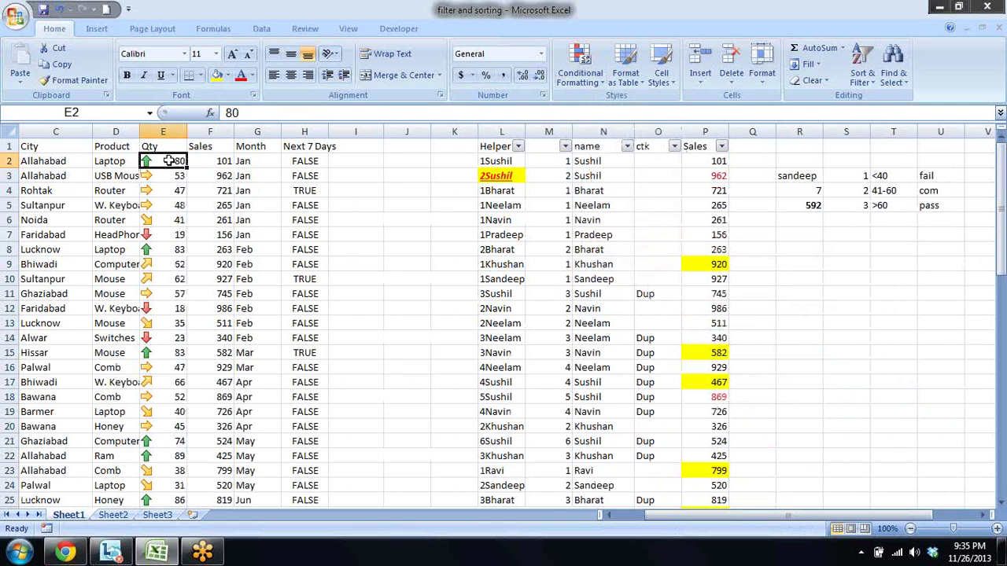
key(Down)
key(Down)
key(Down)
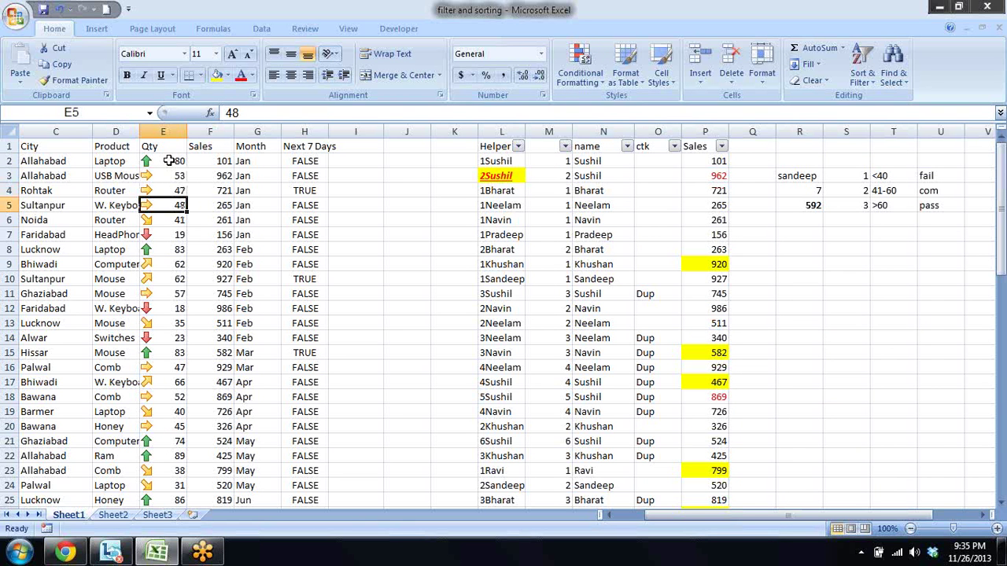
key(Down)
key(Down)
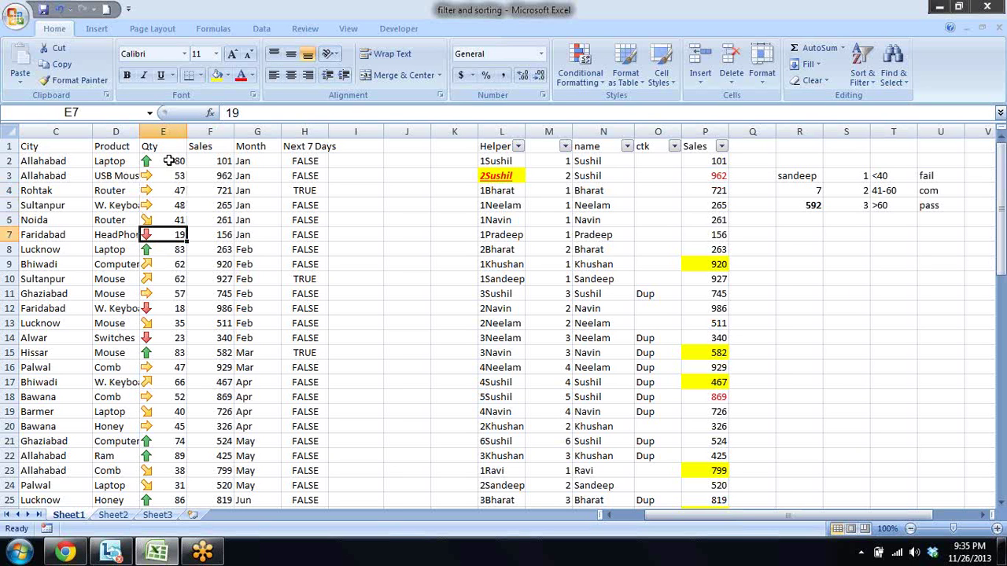
key(Down)
key(Down)
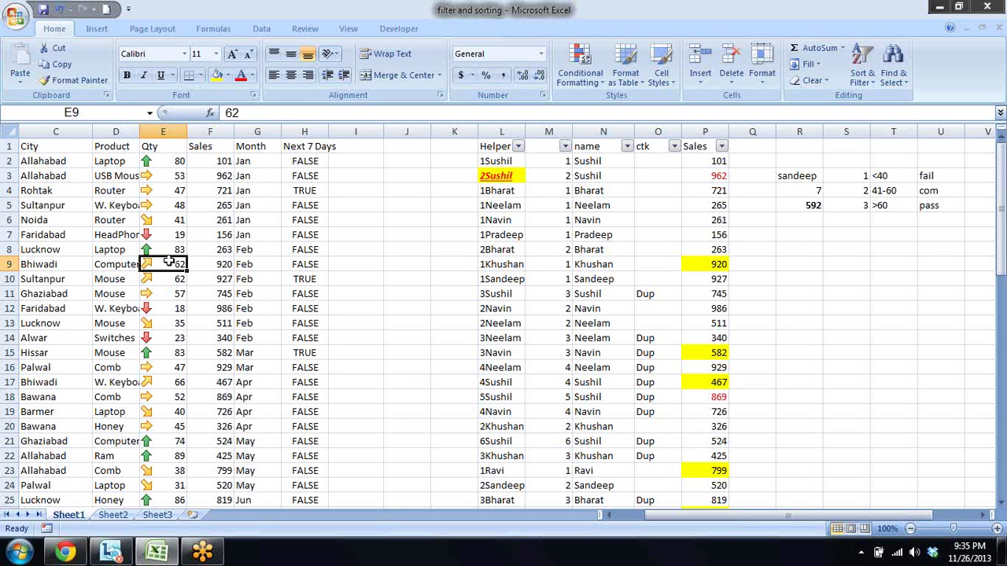
key(Up)
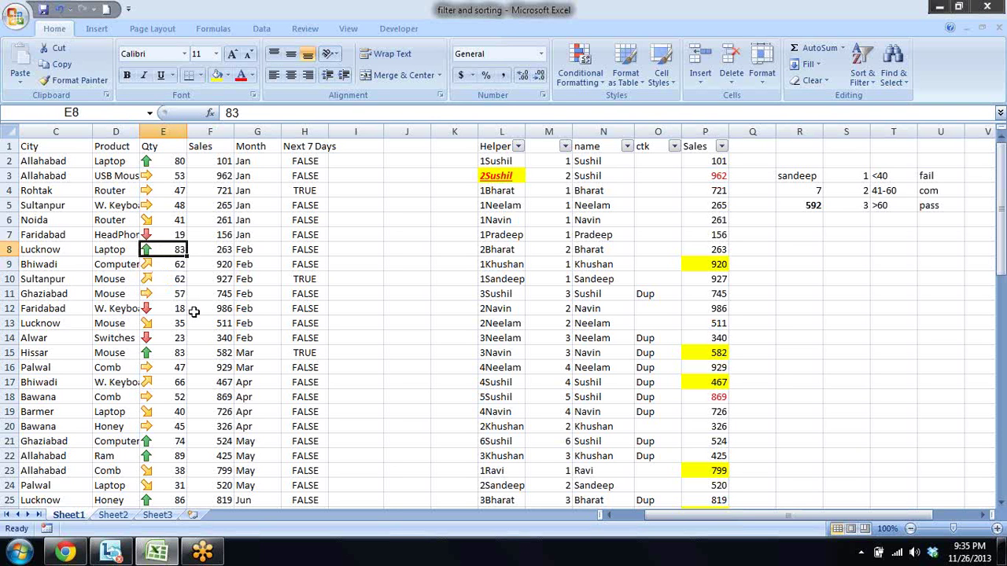
click(147, 161)
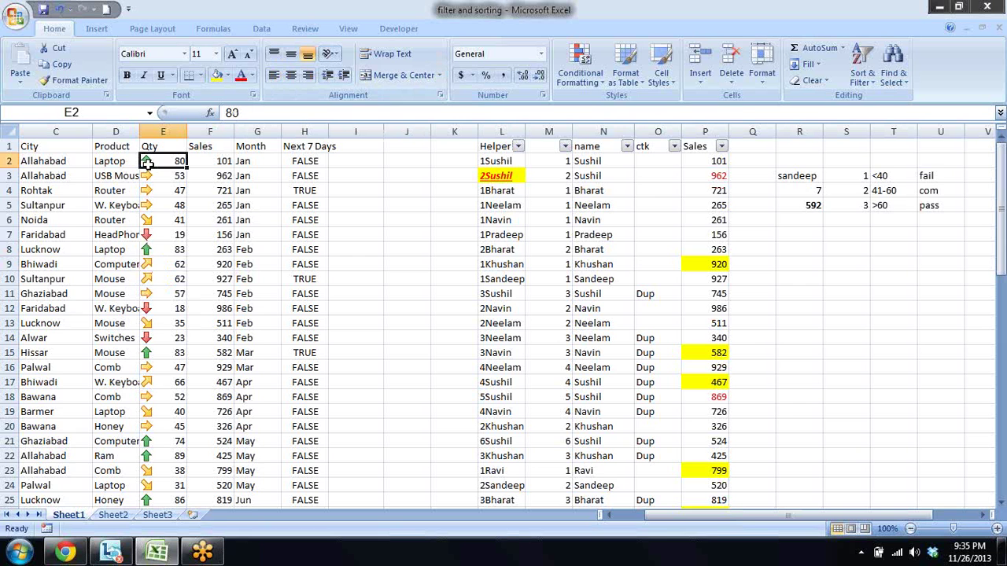
key(ctrl+shift+Down)
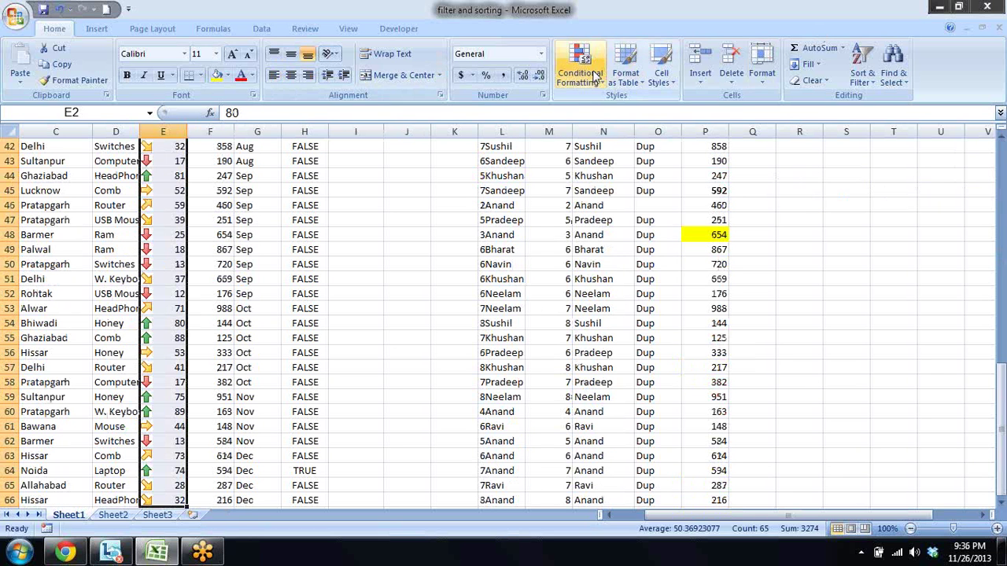
- In Manage Rules, delete the duplicate symbol Icon Set rule on the Qty values
click(596, 74)
click(604, 297)
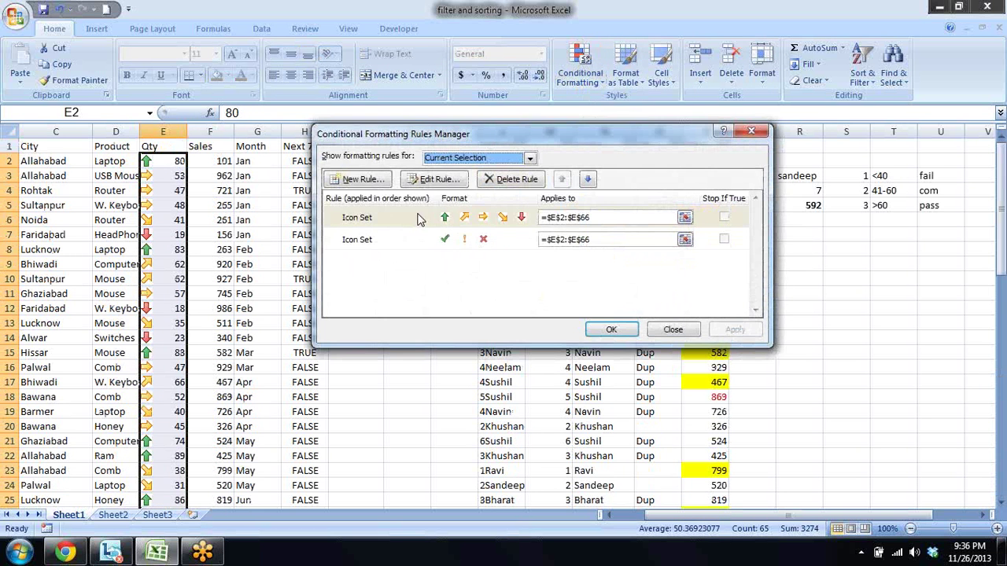
click(464, 243)
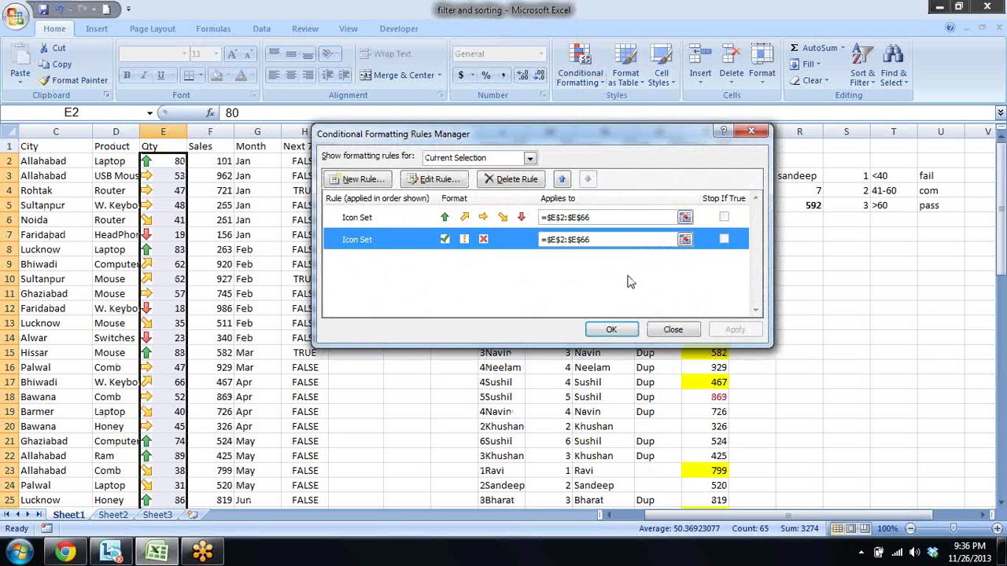
click(492, 182)
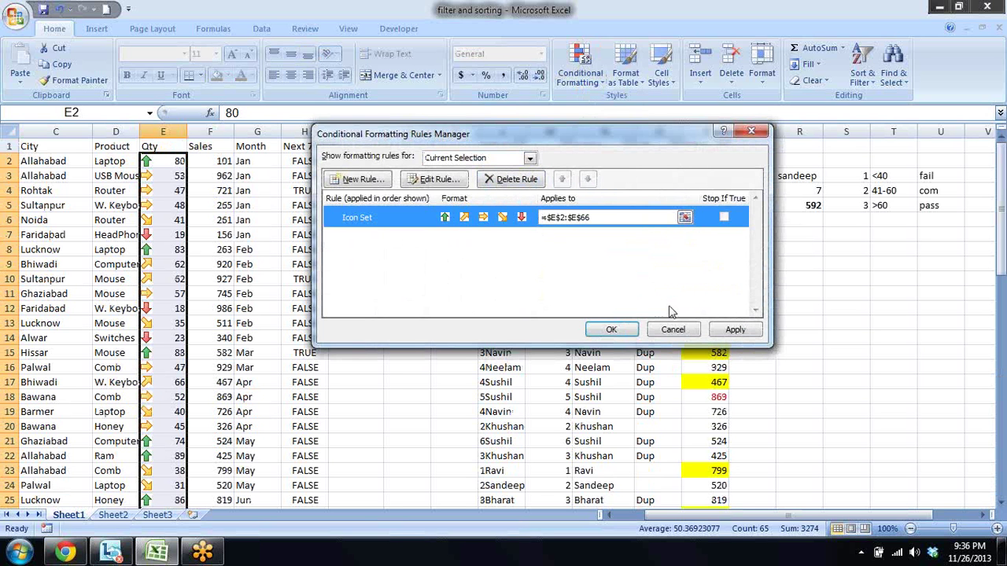
- Change the remaining arrow rule's icon style to 5 Arrows (Gray) and apply it
double_click(508, 219)
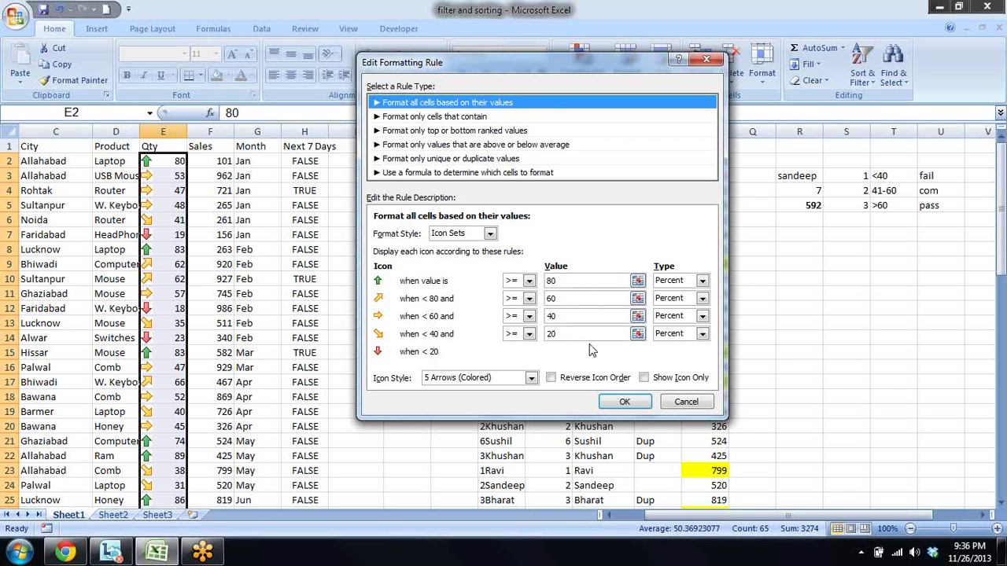
click(533, 379)
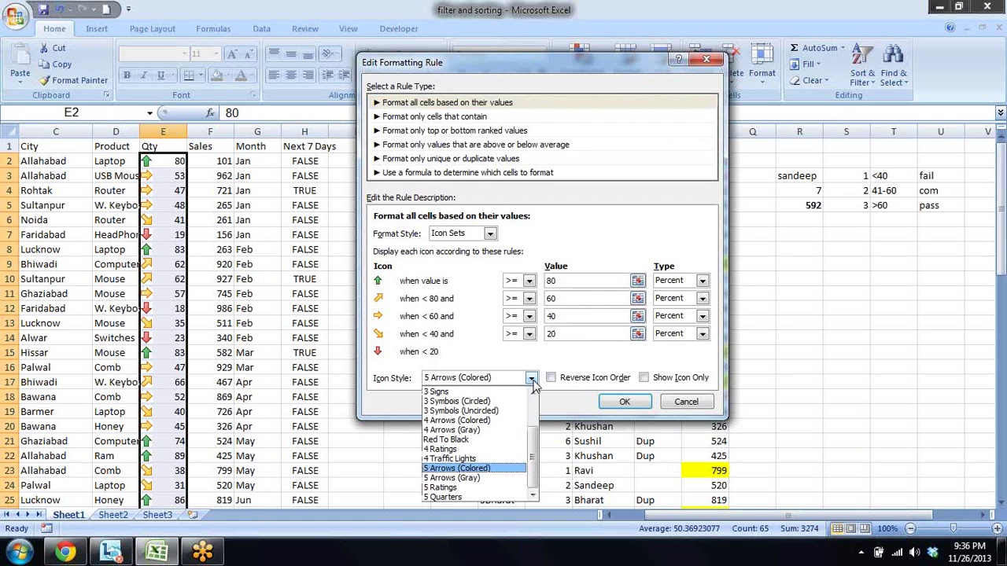
click(485, 489)
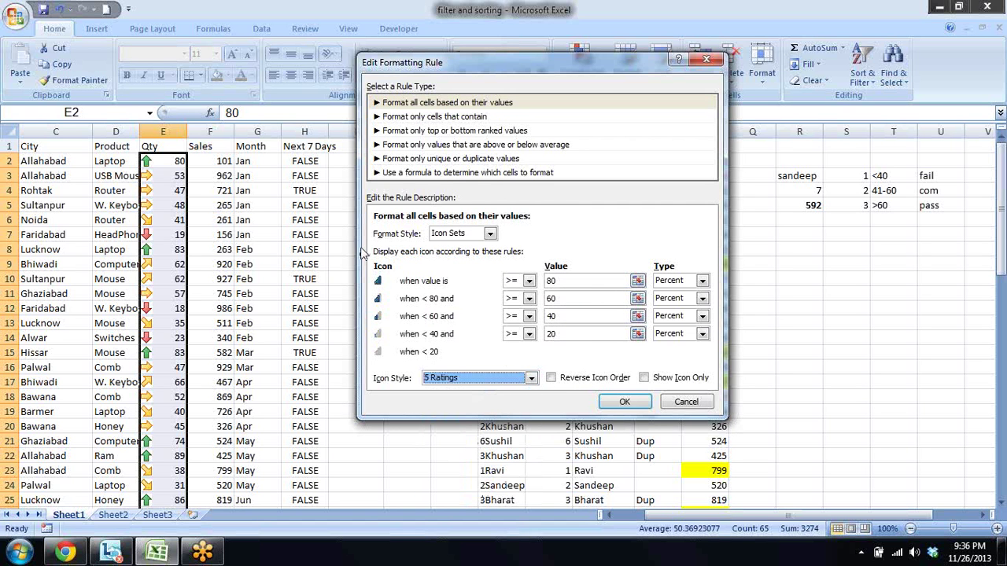
click(532, 378)
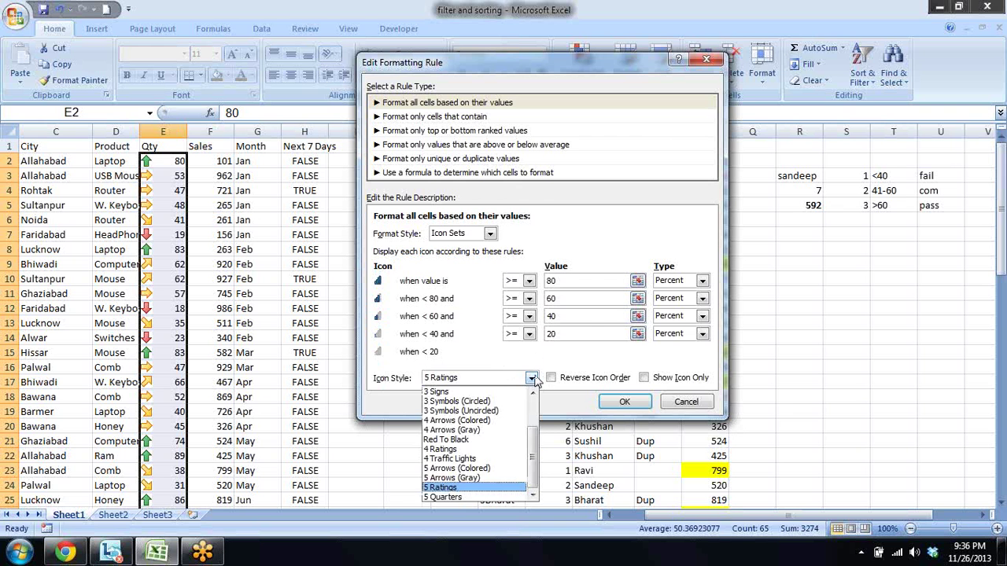
click(489, 479)
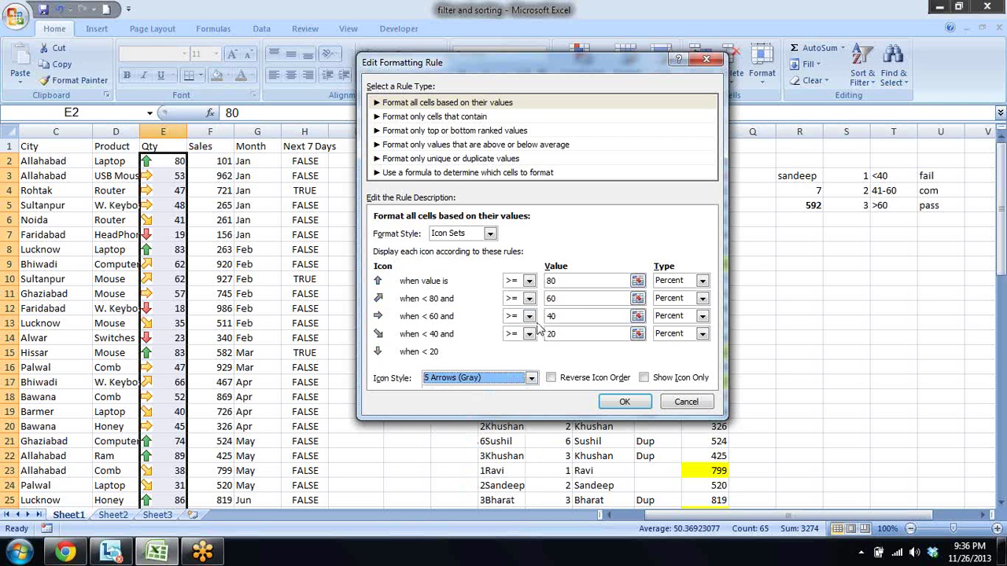
click(631, 402)
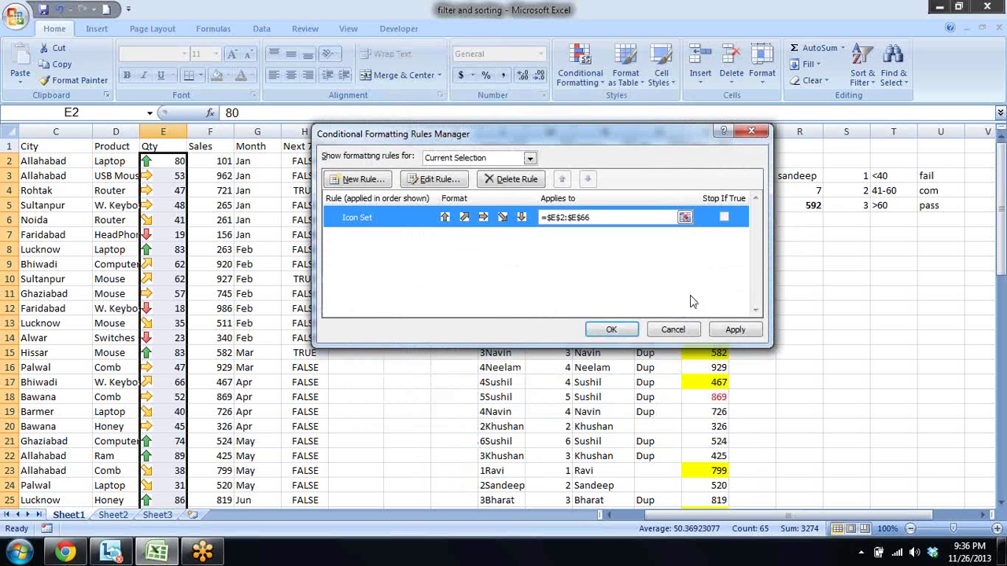
click(735, 330)
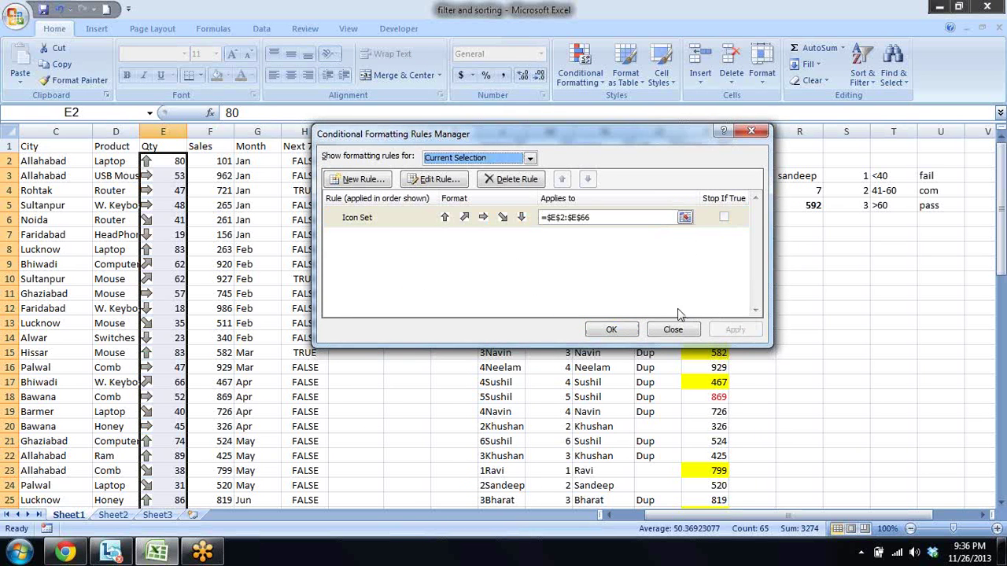
click(606, 329)
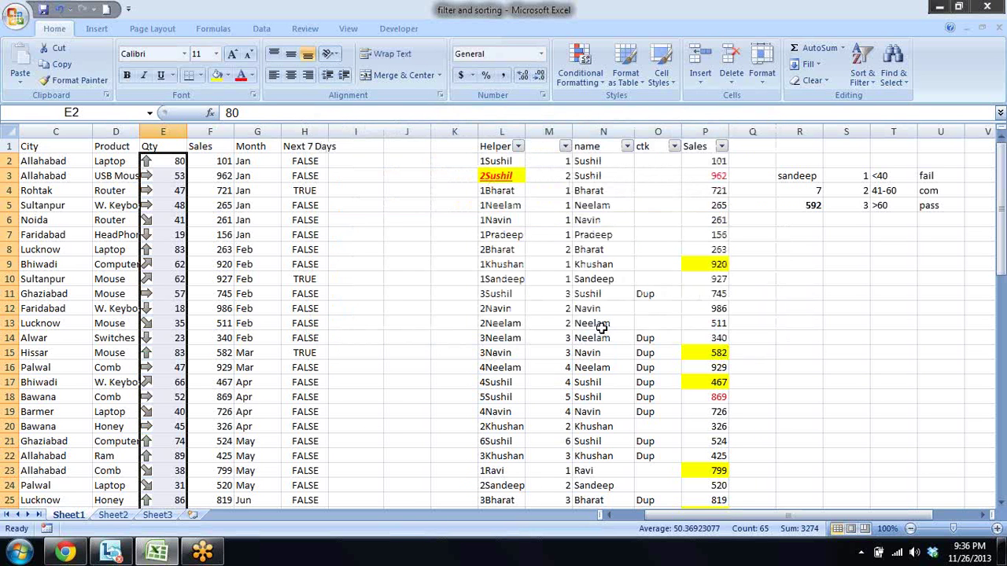
click(601, 81)
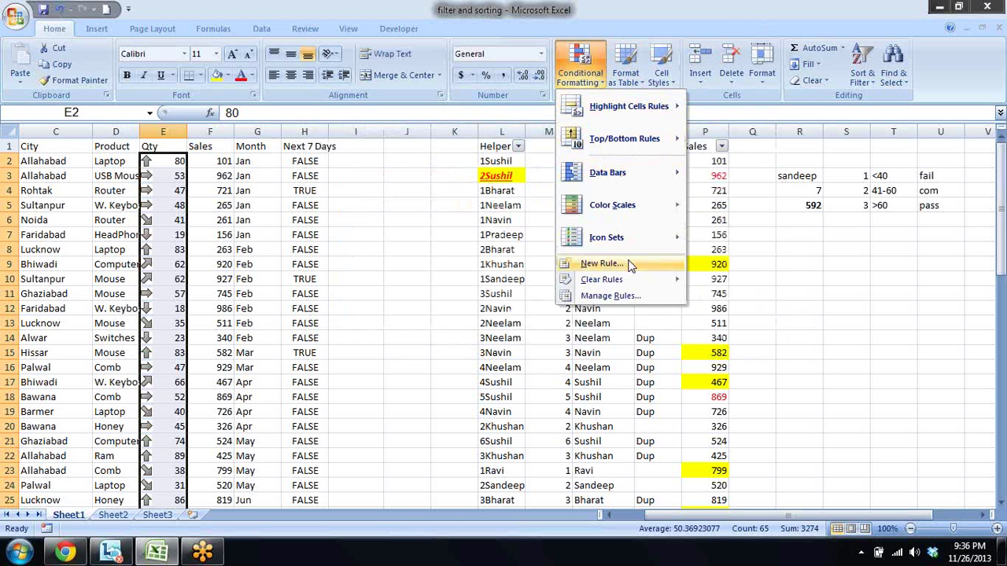
click(395, 217)
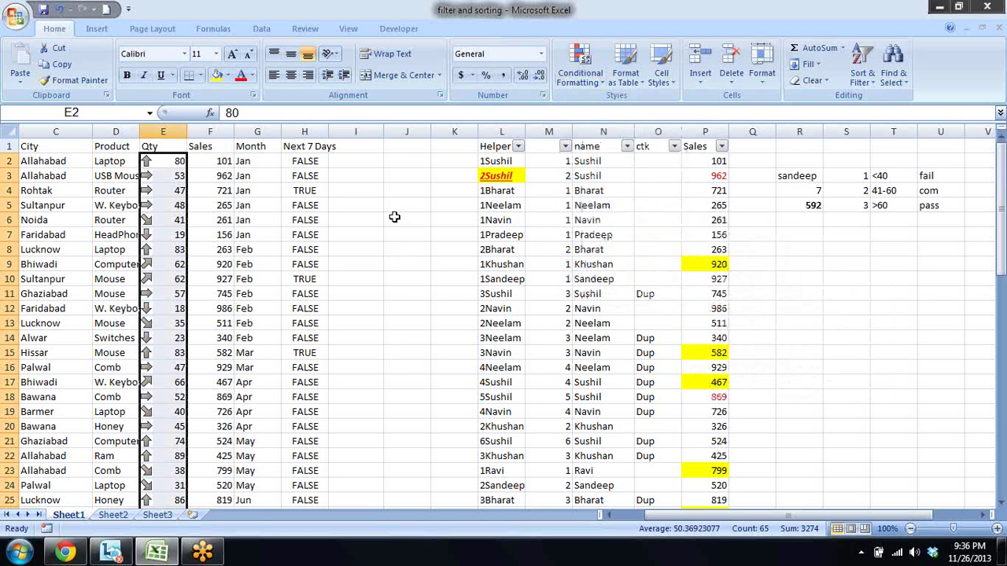
click(579, 75)
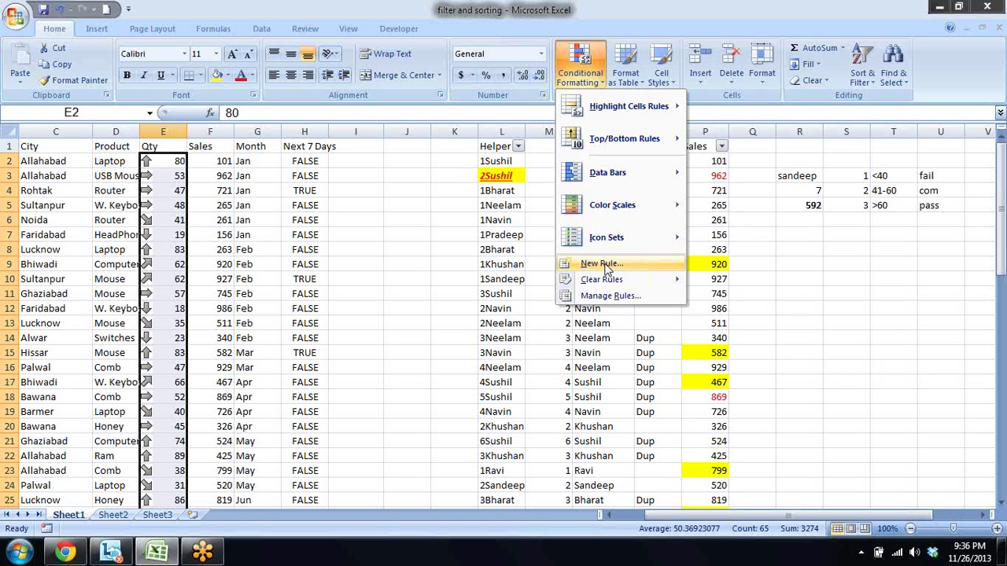
mouse_move(606, 237)
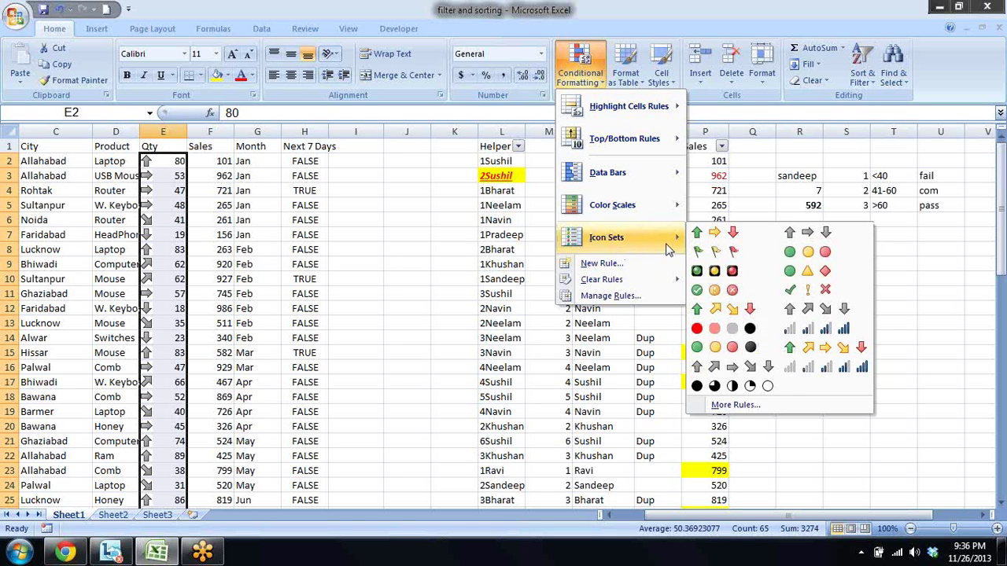
click(738, 406)
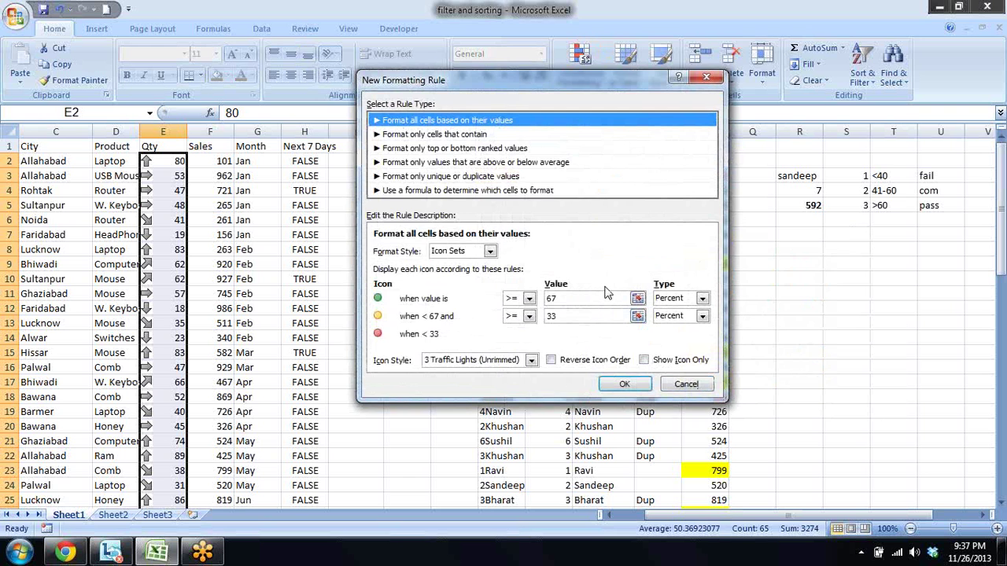
key(Escape)
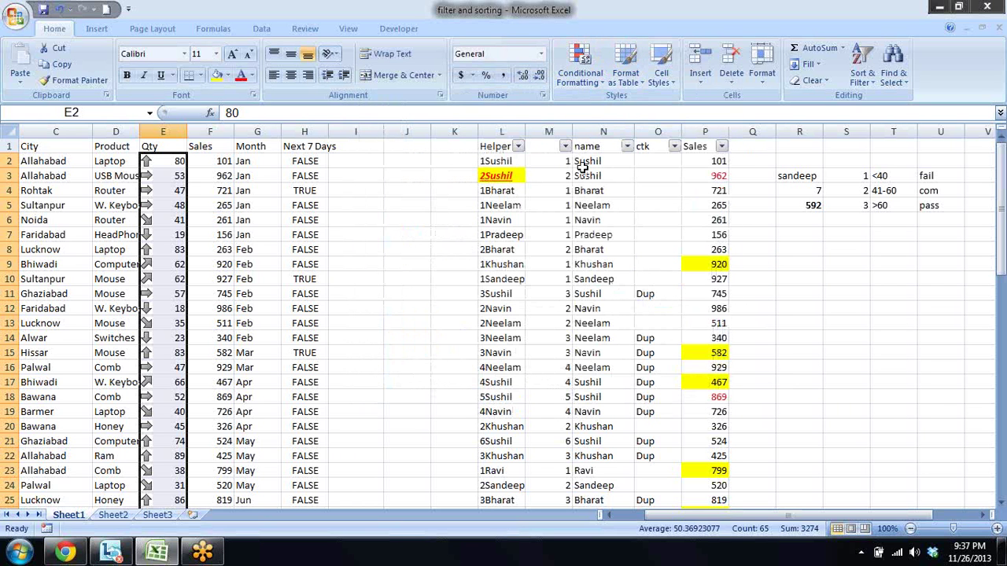
key(ctrl+z)
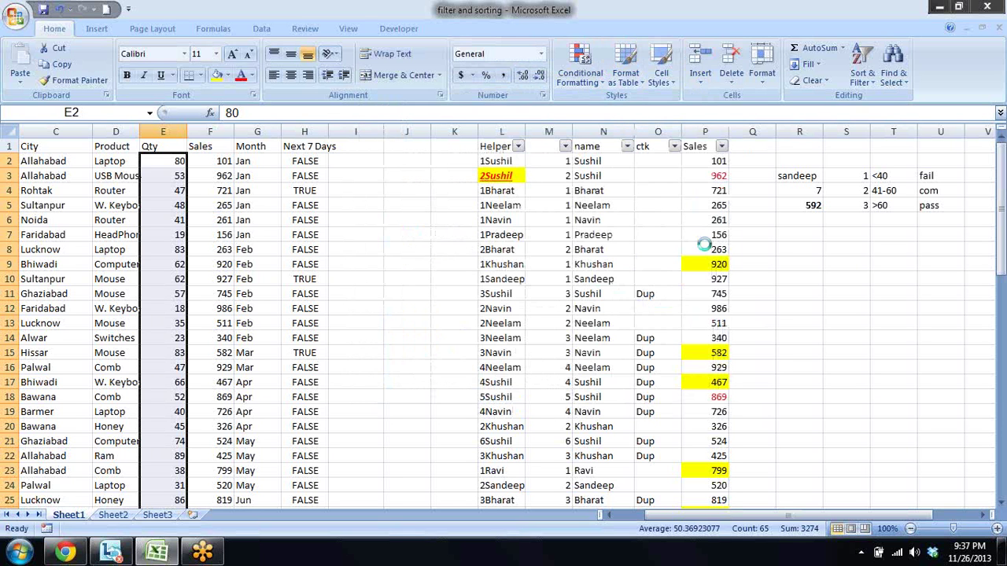
key(ctrl+y)
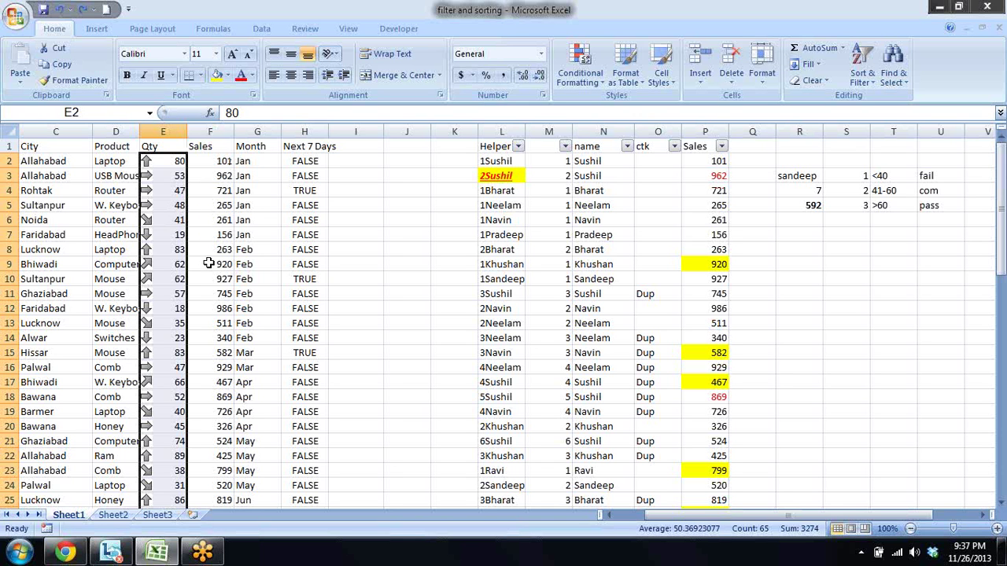
click(164, 171)
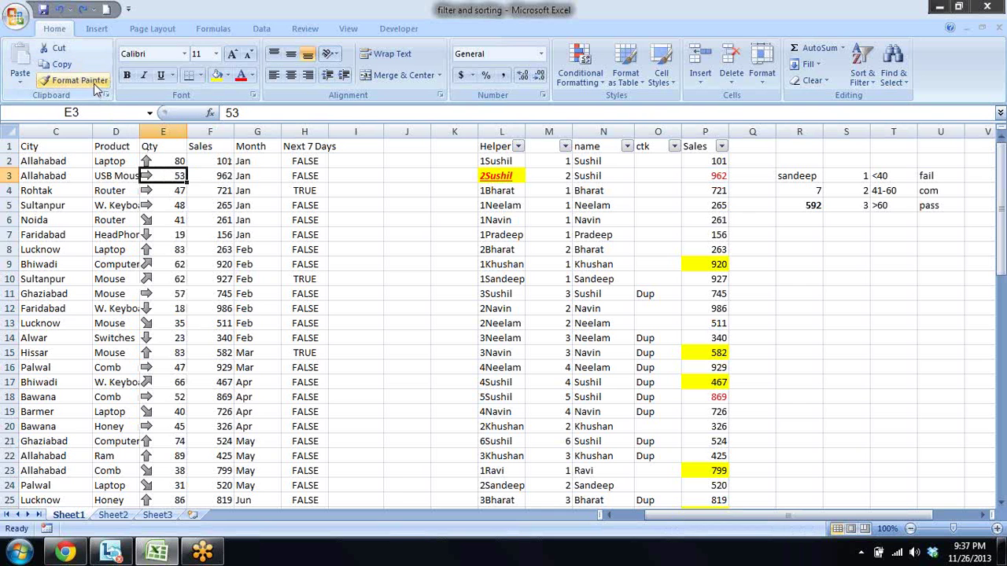
click(157, 161)
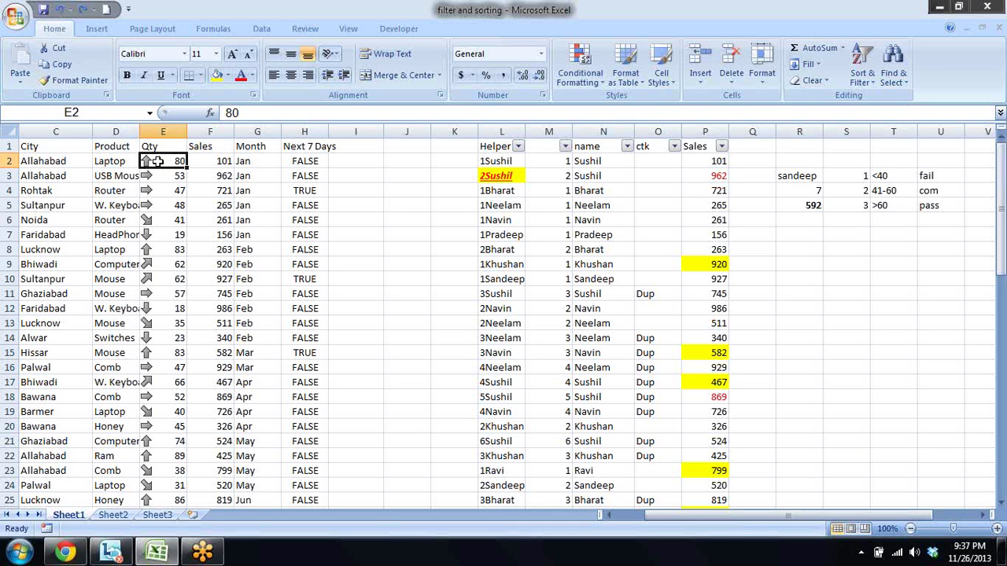
click(76, 82)
click(76, 82)
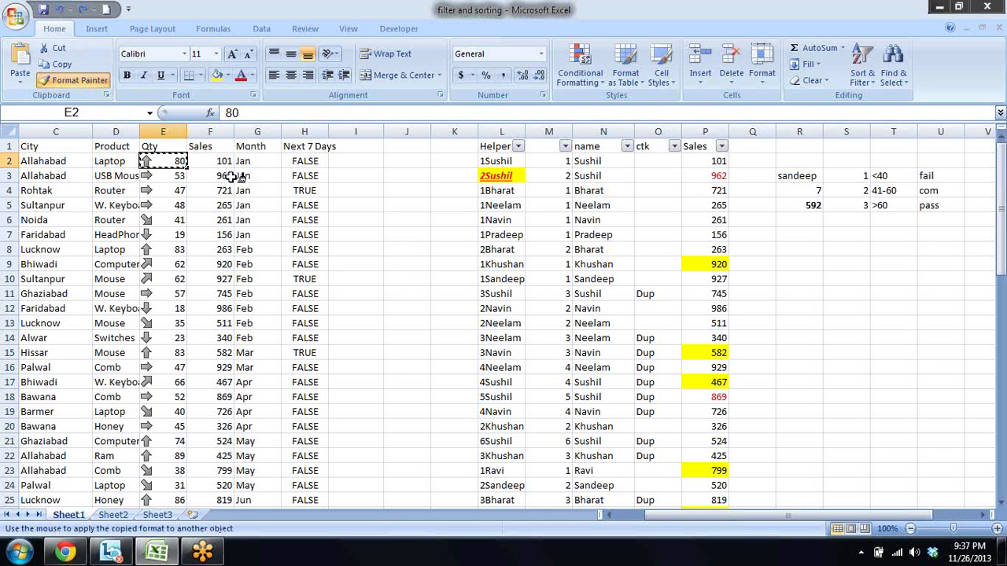
drag(223, 160, 227, 493)
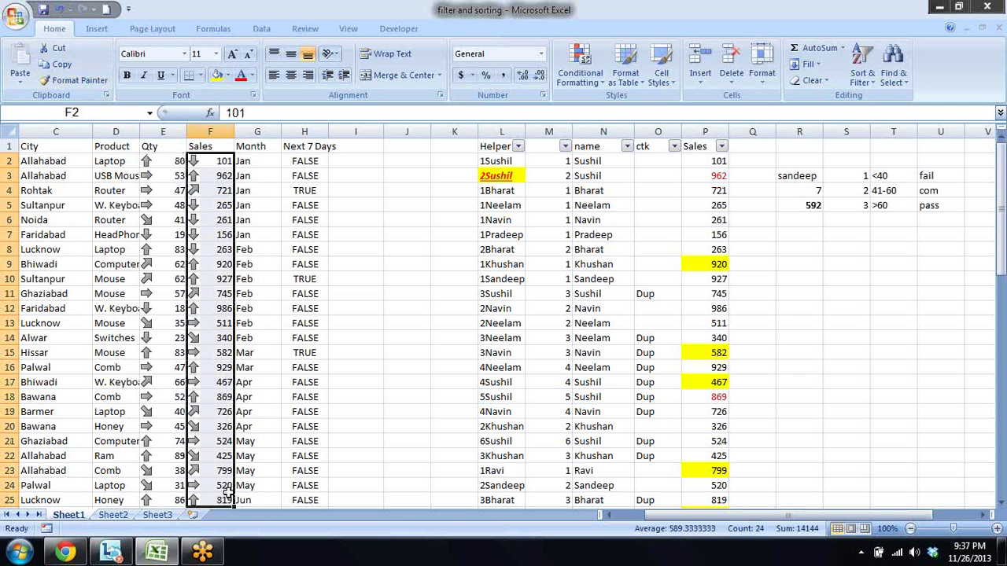
key(ctrl+z)
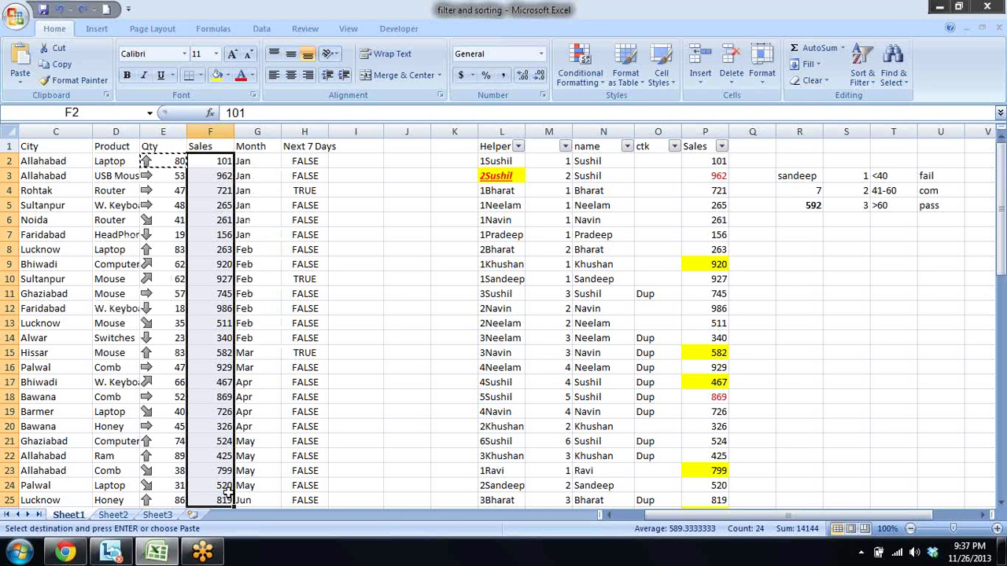
key(Escape)
key(Left)
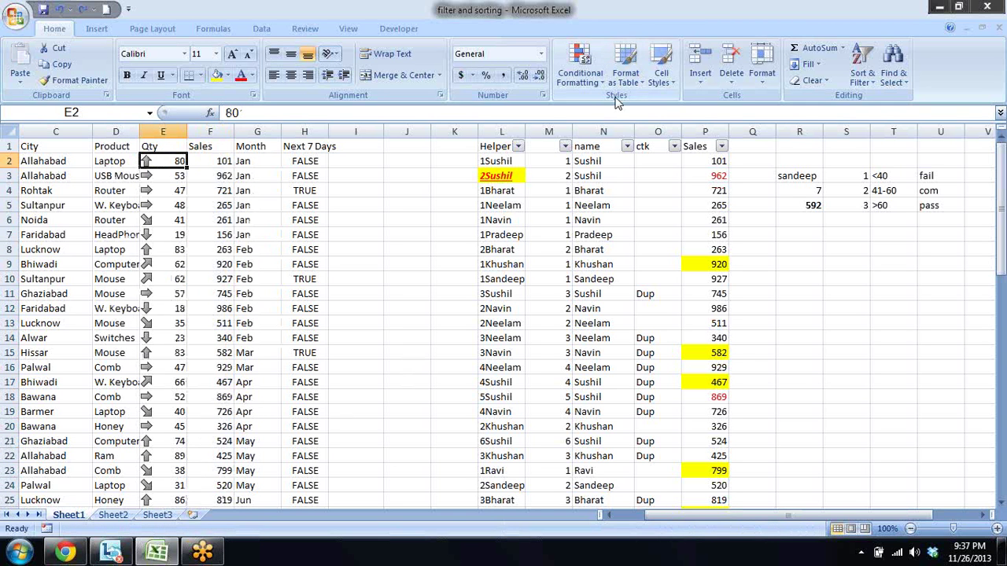
key(Down)
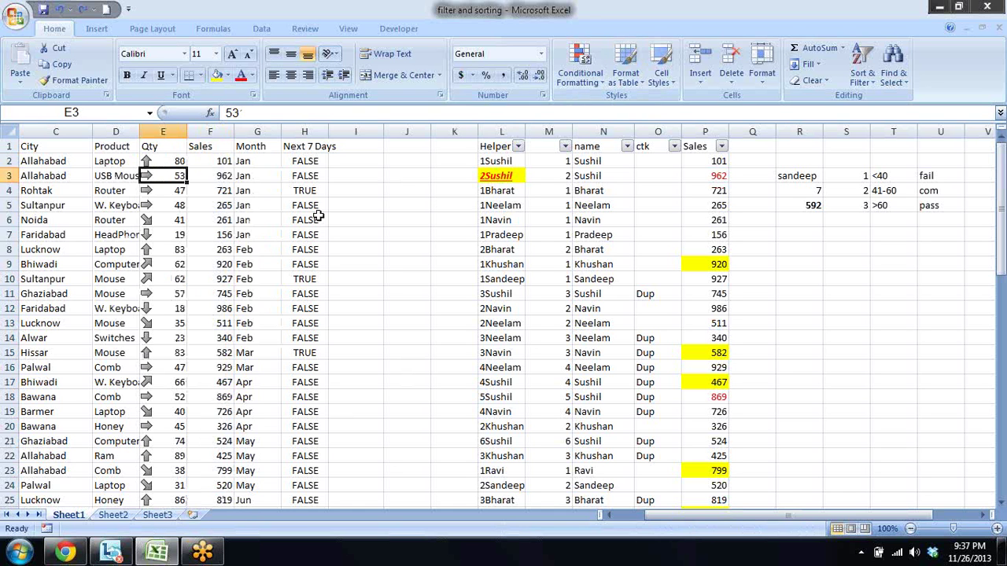
key(Up)
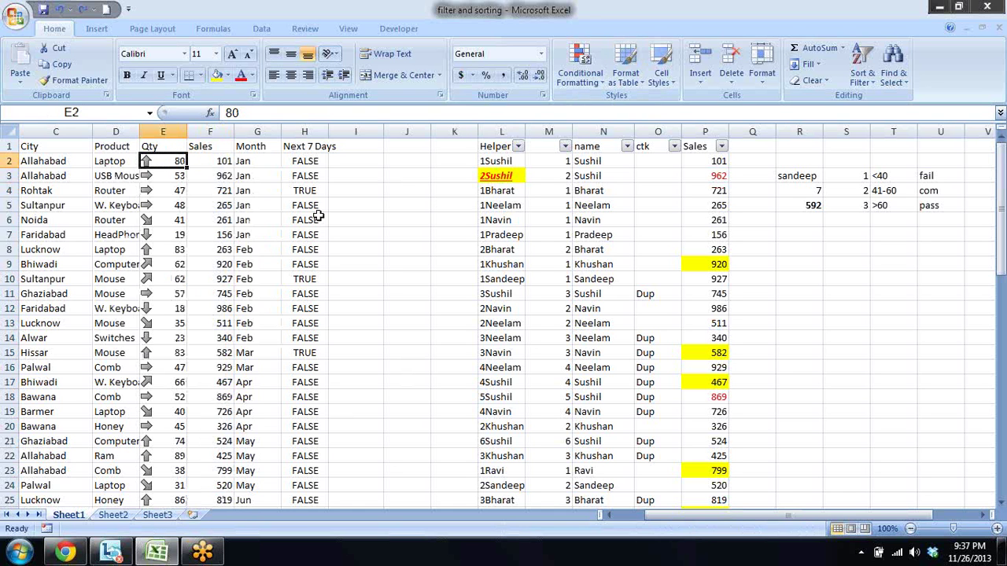
key(Up)
key(Down)
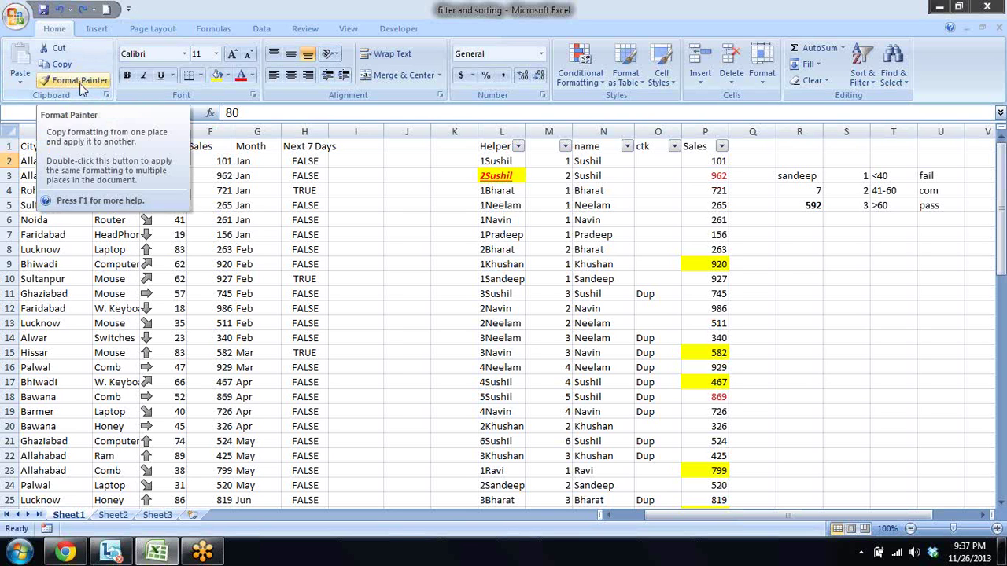
click(80, 85)
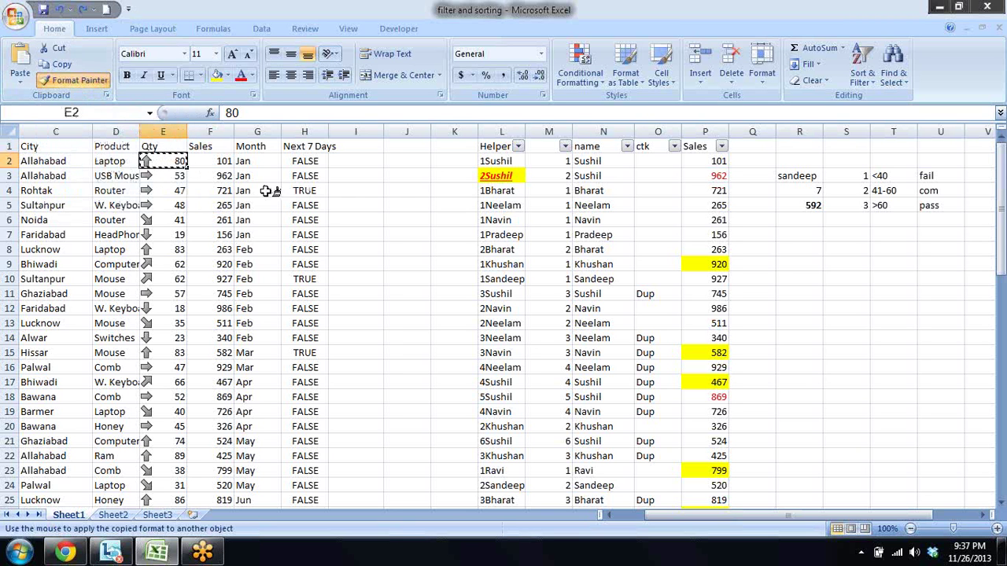
click(224, 190)
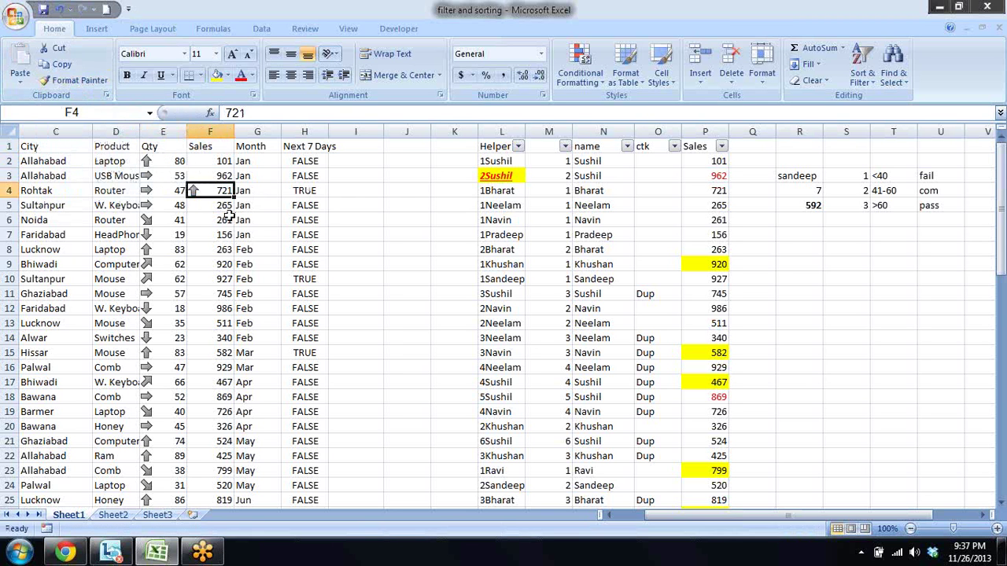
click(81, 81)
click(222, 249)
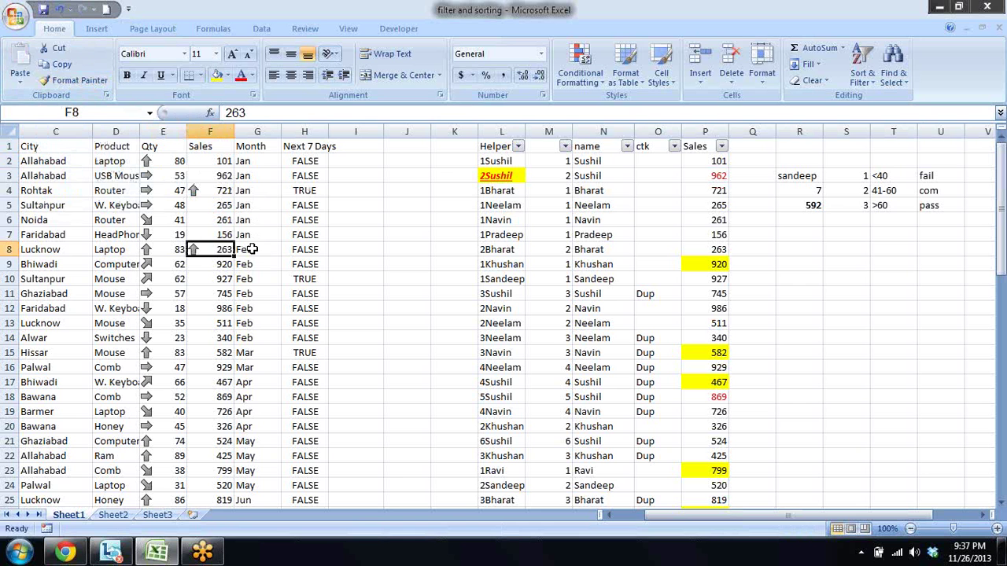
key(ctrl+z)
key(ctrl+z)
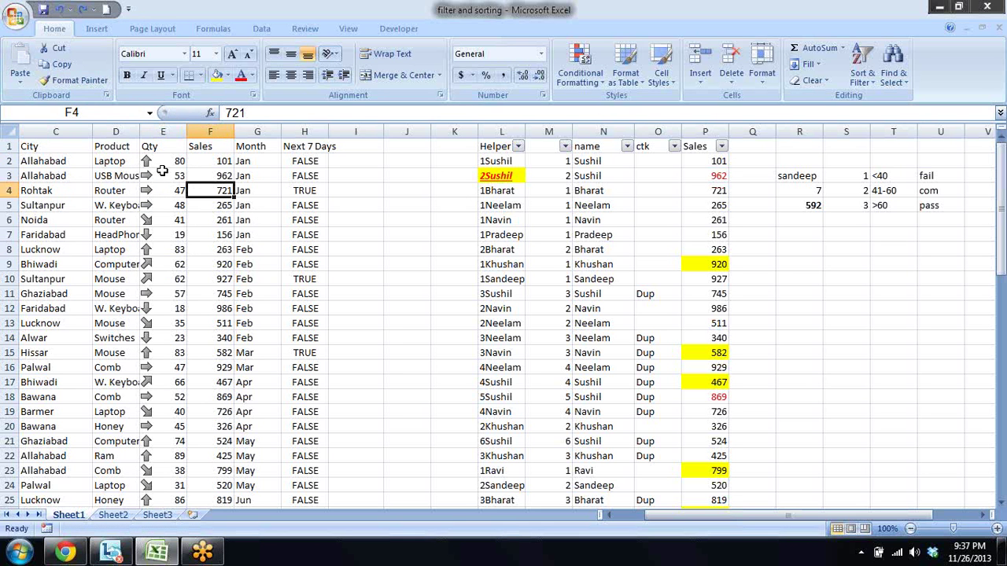
click(163, 162)
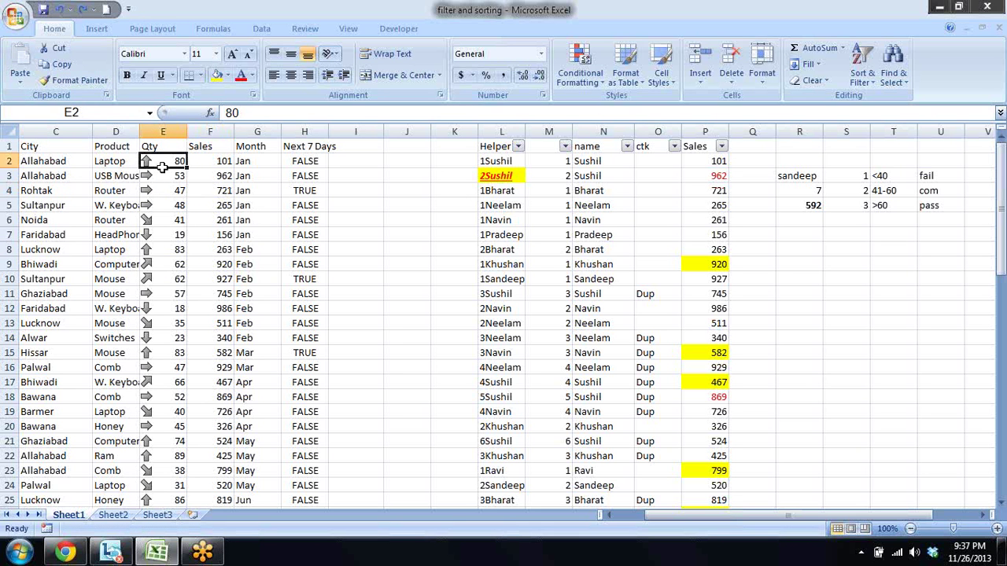
click(55, 82)
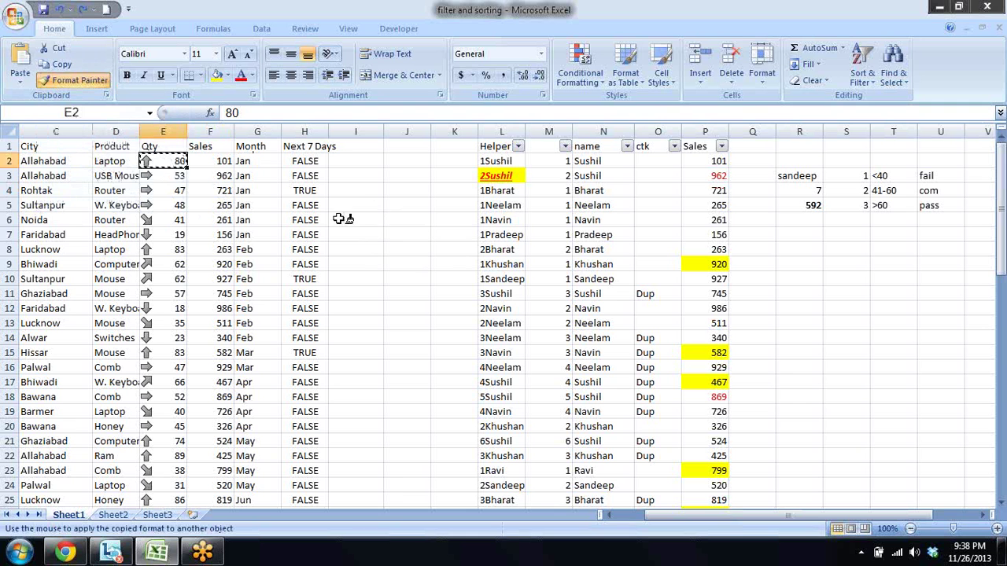
click(205, 174)
click(224, 252)
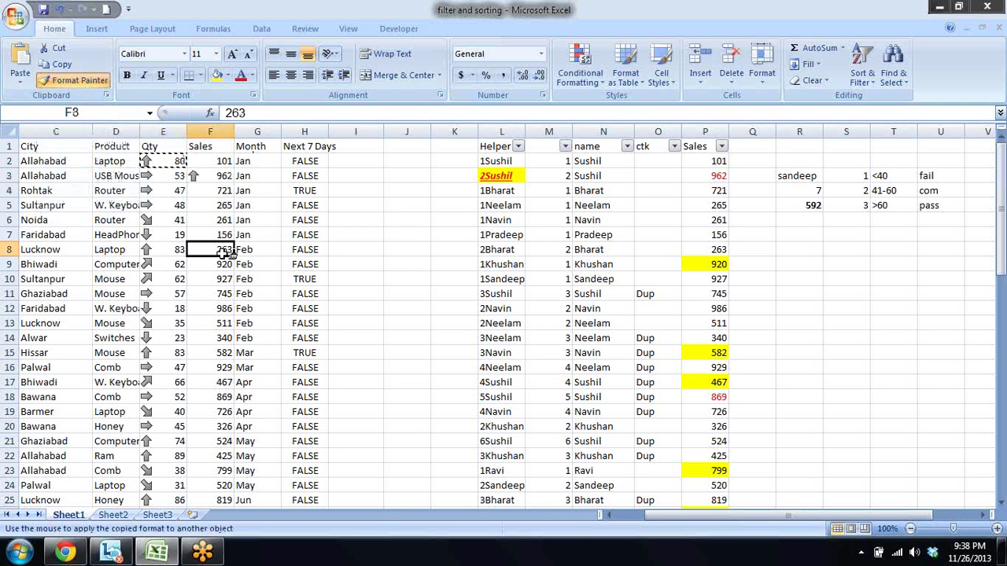
drag(221, 293, 221, 309)
drag(220, 221, 220, 207)
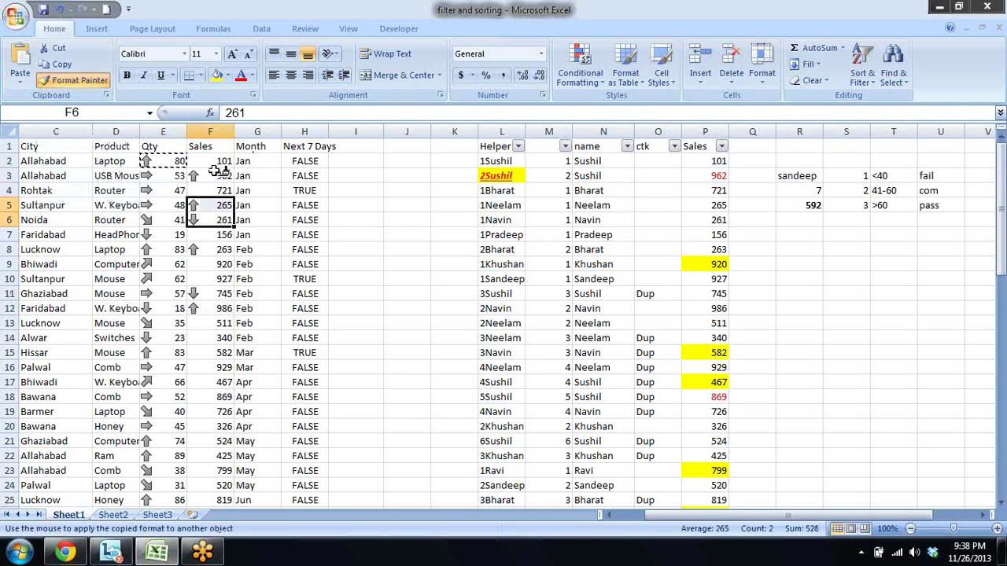
click(216, 161)
click(220, 235)
click(222, 279)
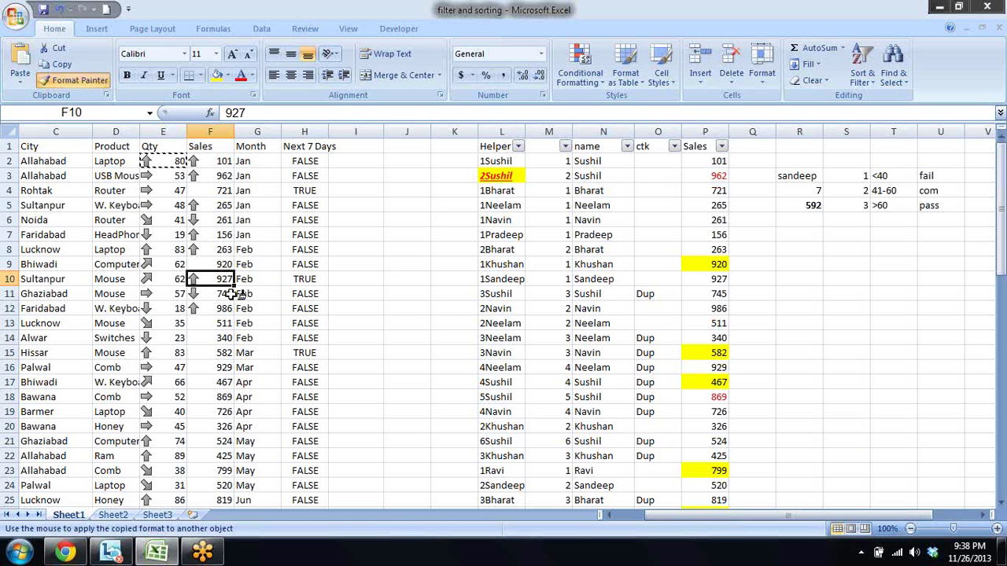
key(Escape)
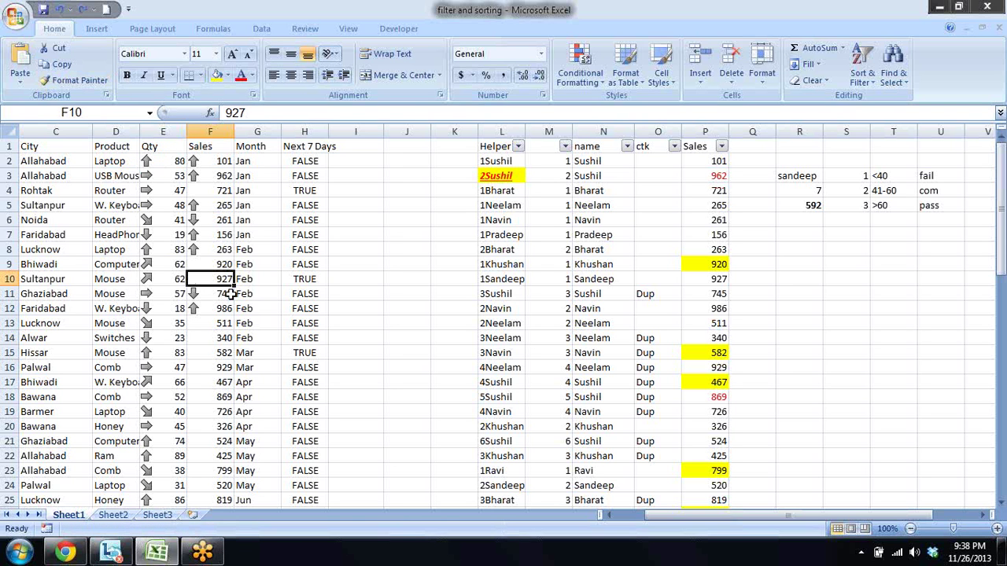
key(ctrl+z)
key(ctrl+z)
key(ctrl+z)
key(ctrl+z)
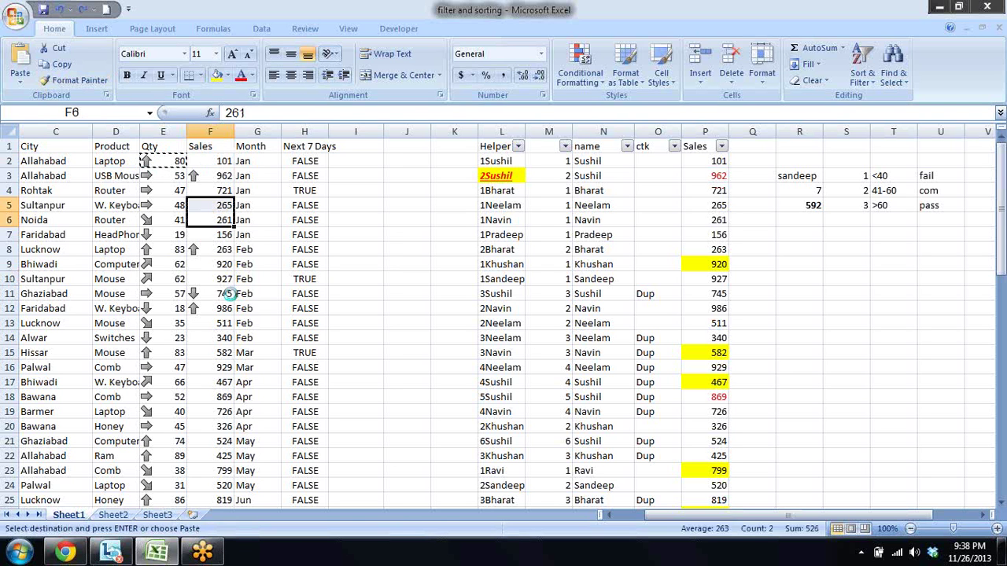
key(ctrl+z)
key(ctrl+z)
key(ctrl+z)
key(Escape)
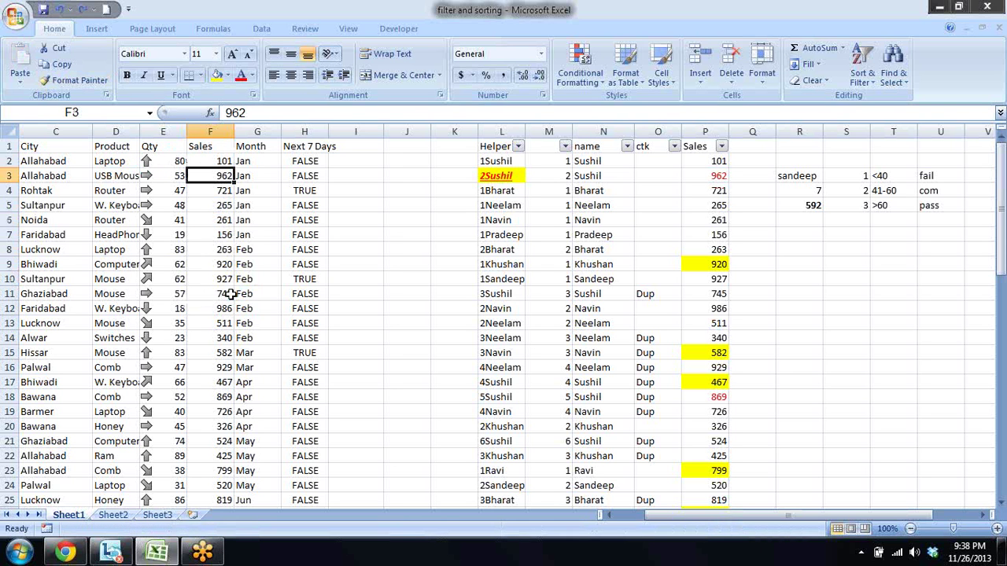
key(Left)
key(Up)
key(ctrl+shift+Down)
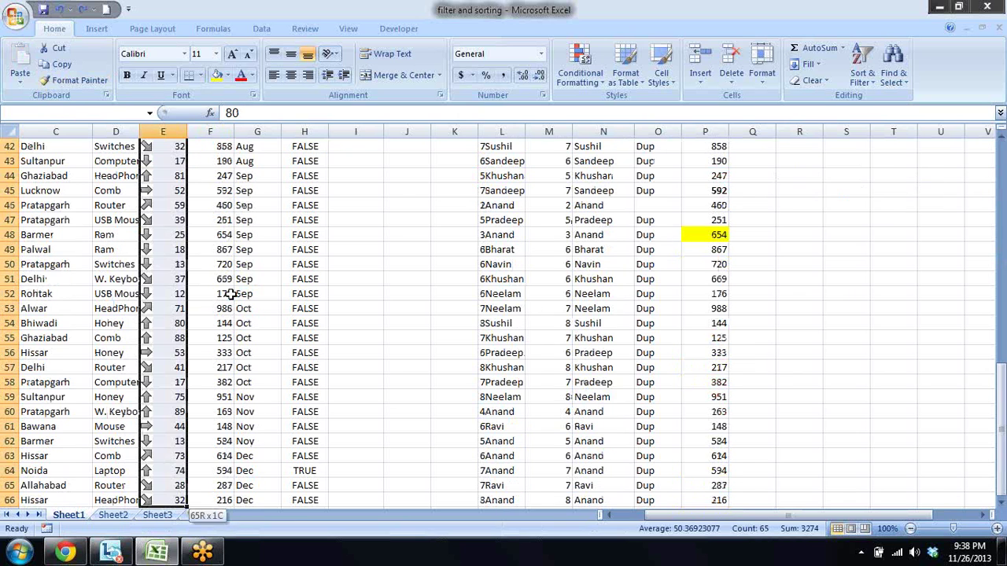
drag(230, 293, 752, 147)
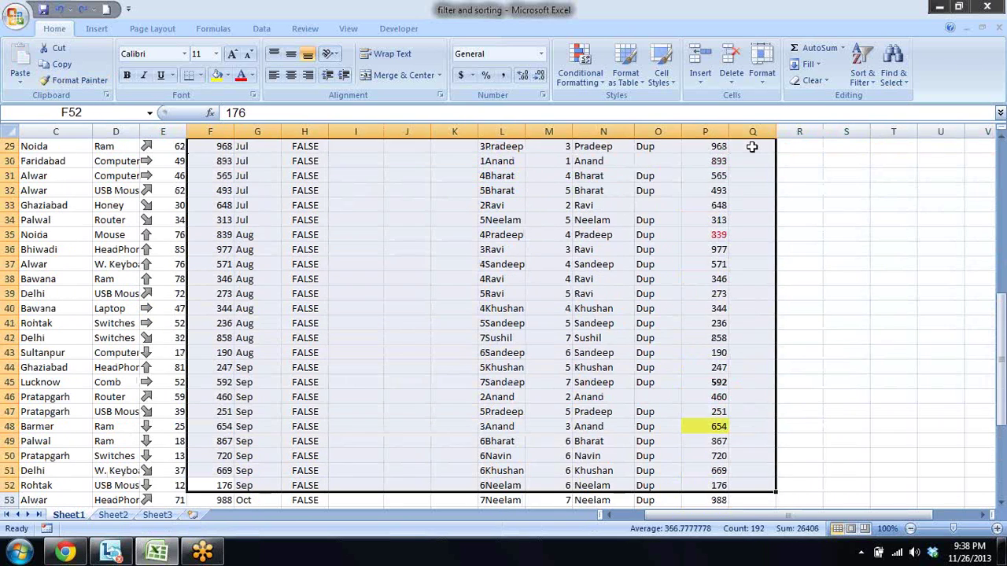
key(Left)
key(Up)
key(ctrl+Up)
key(Down)
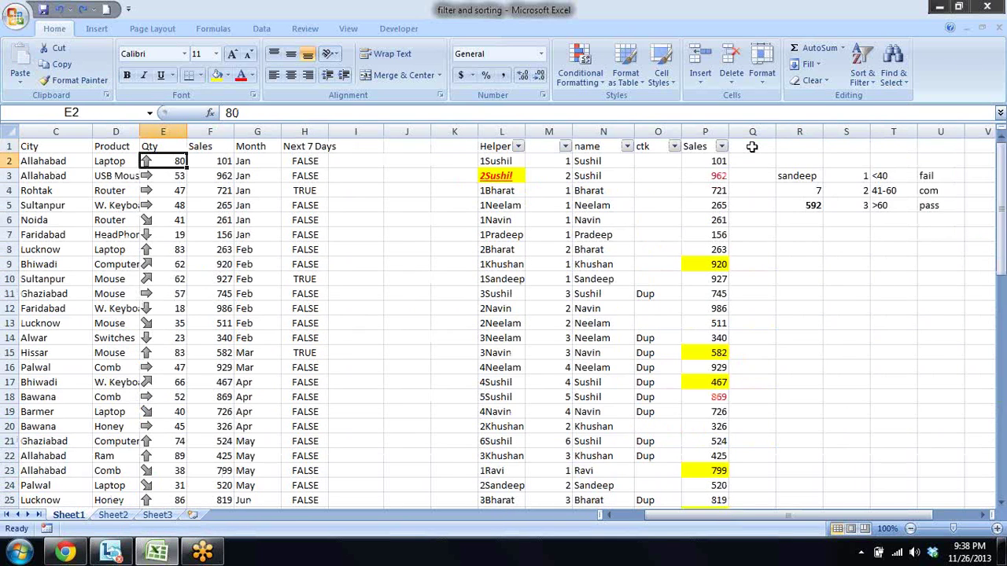
key(ctrl+shift+Down)
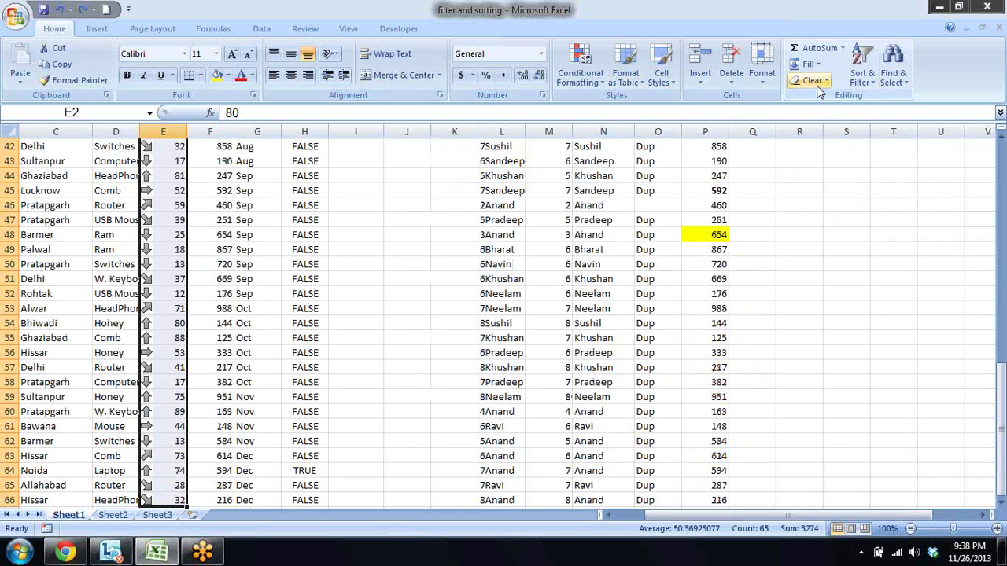
- Clear Formats on E2:E66 to strip the arrow icons, leaving E2 selected
click(815, 85)
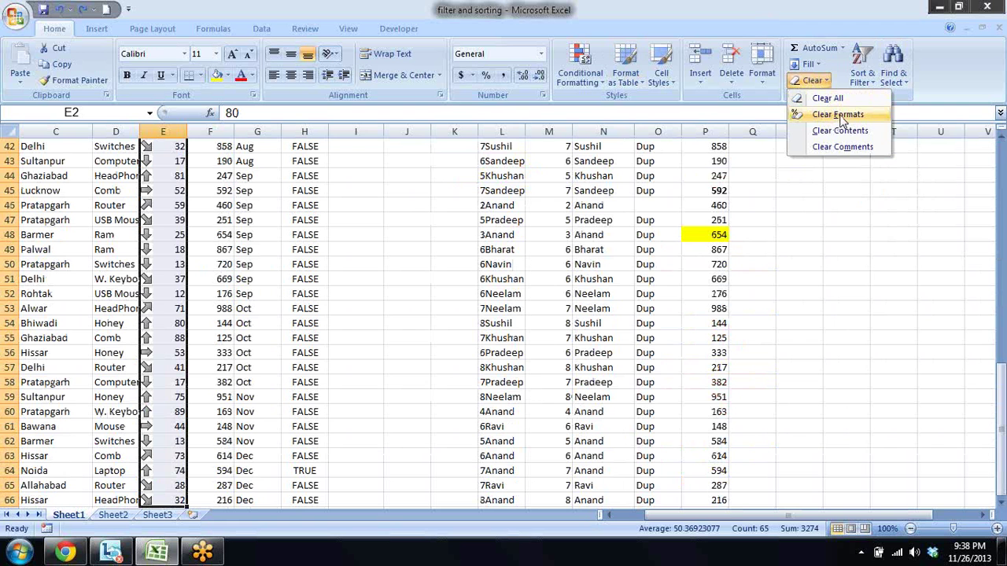
click(841, 117)
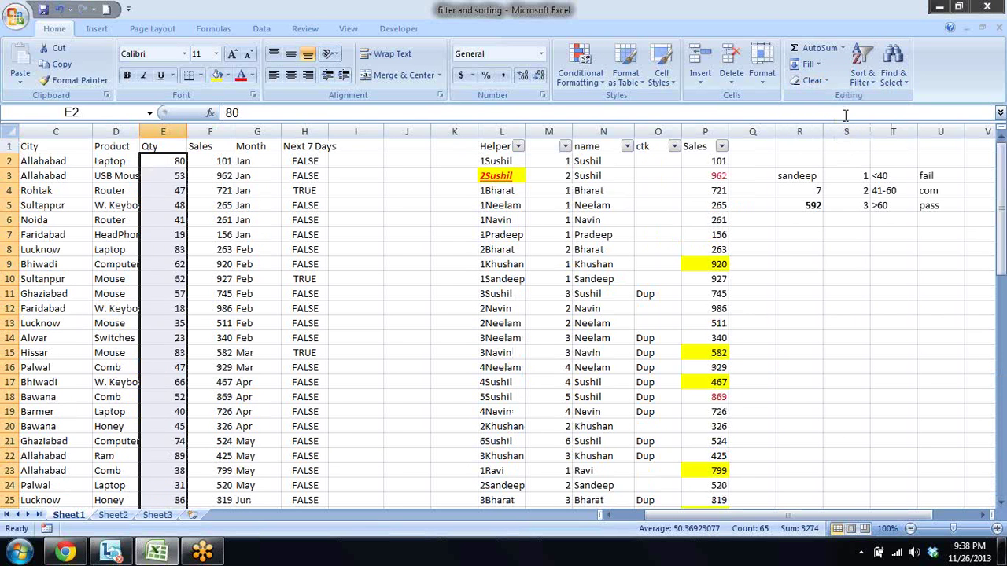
key(shift+BackSpace)
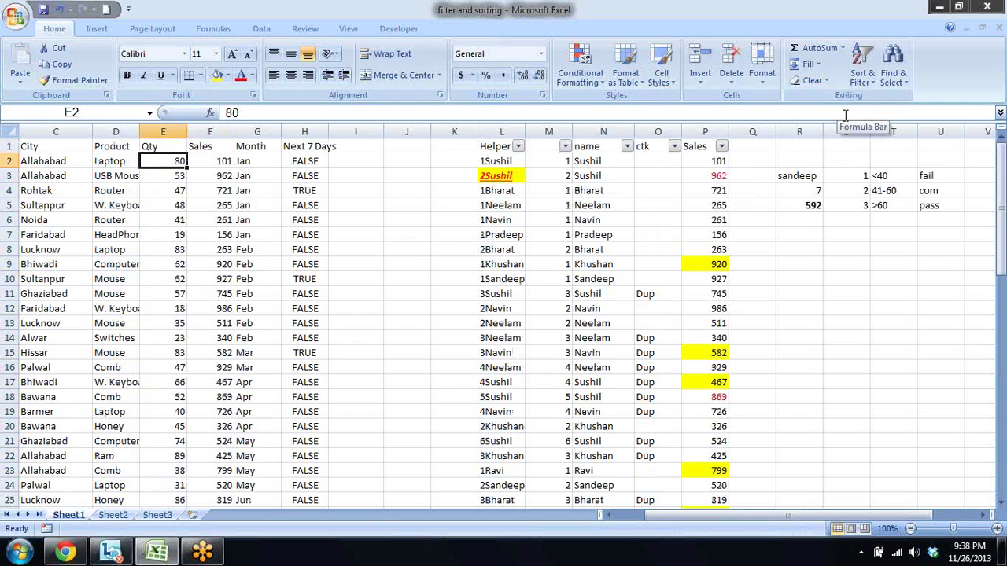
- Move across the Sales and Next 7 Days cells to the empty cell J2
key(Right)
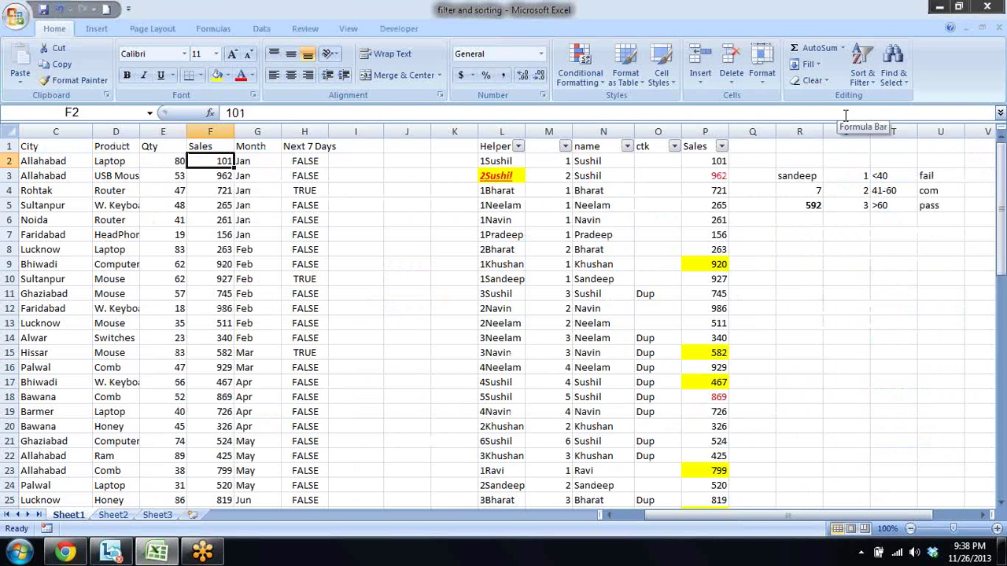
key(Right)
key(Right)
key(Right)
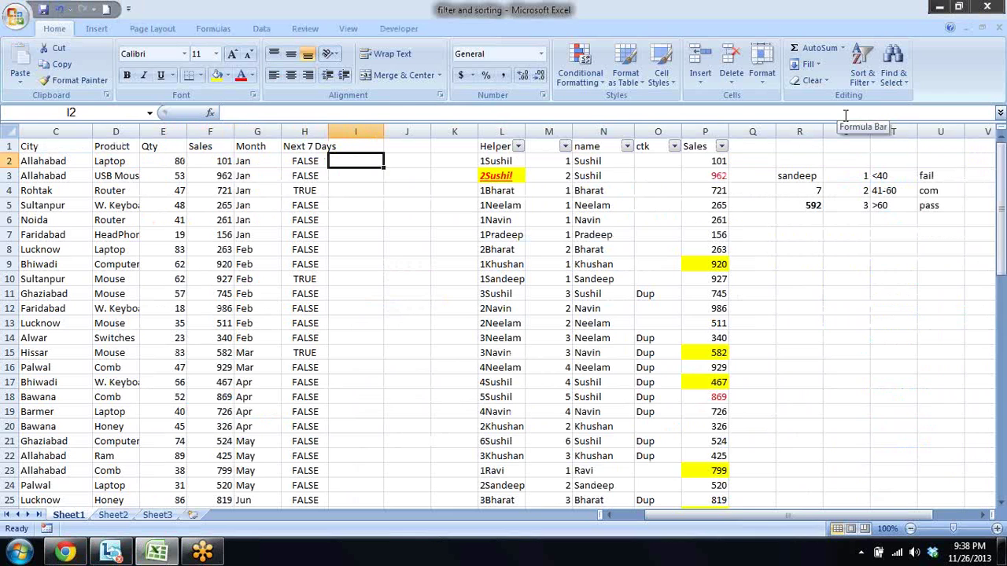
key(Left)
key(Left)
key(Left)
key(Down)
key(Down)
key(Down)
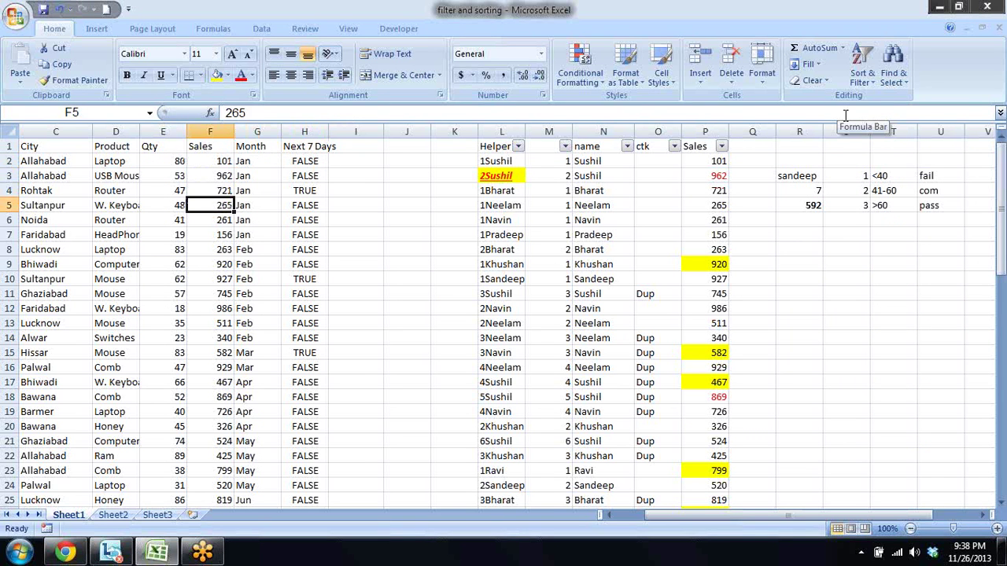
key(Up)
key(Up)
key(Down)
key(Down)
key(Down)
key(Right)
key(Right)
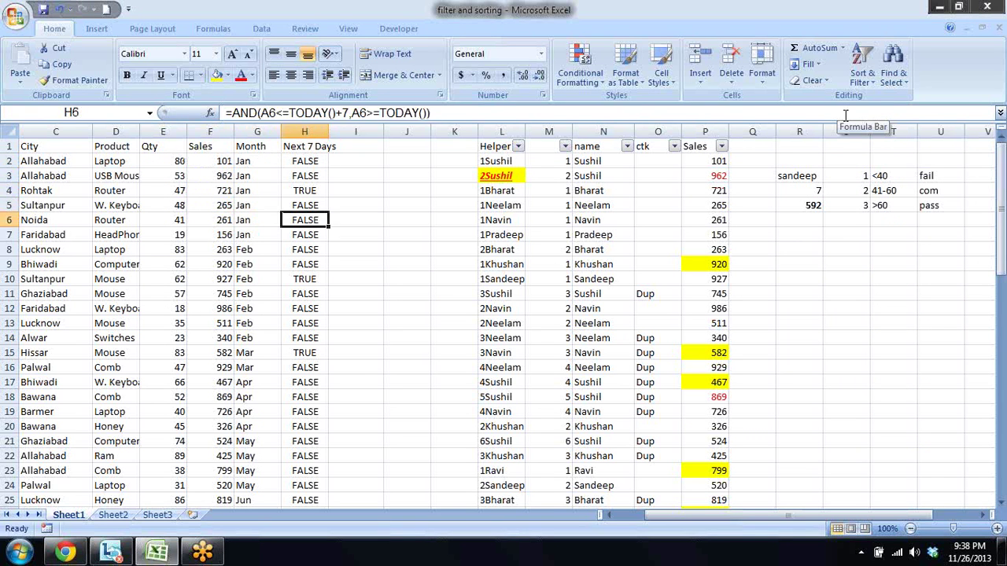
key(Right)
key(Right)
key(Up)
key(Up)
key(Up)
key(Up)
key(Left)
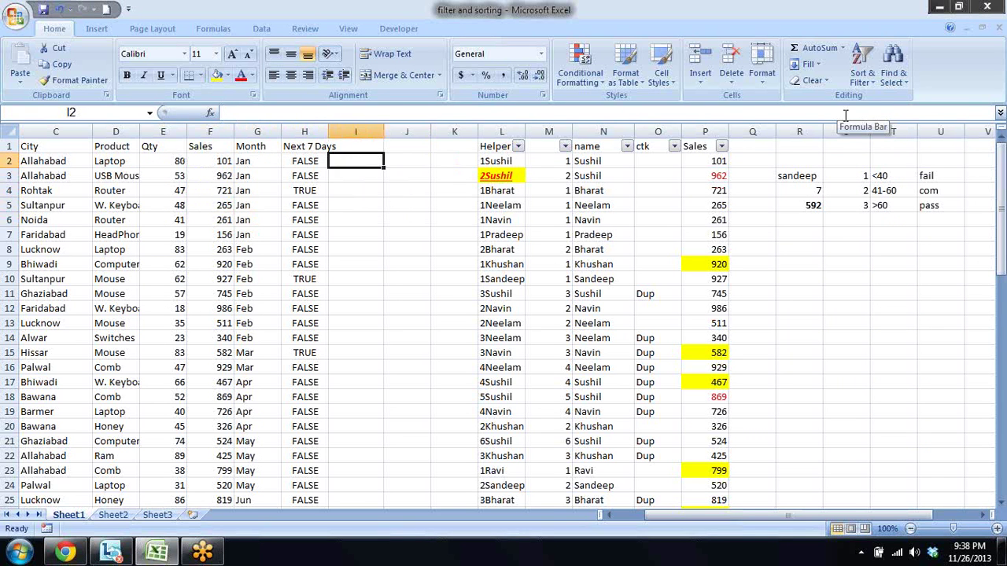
key(Right)
key(Left)
key(Right)
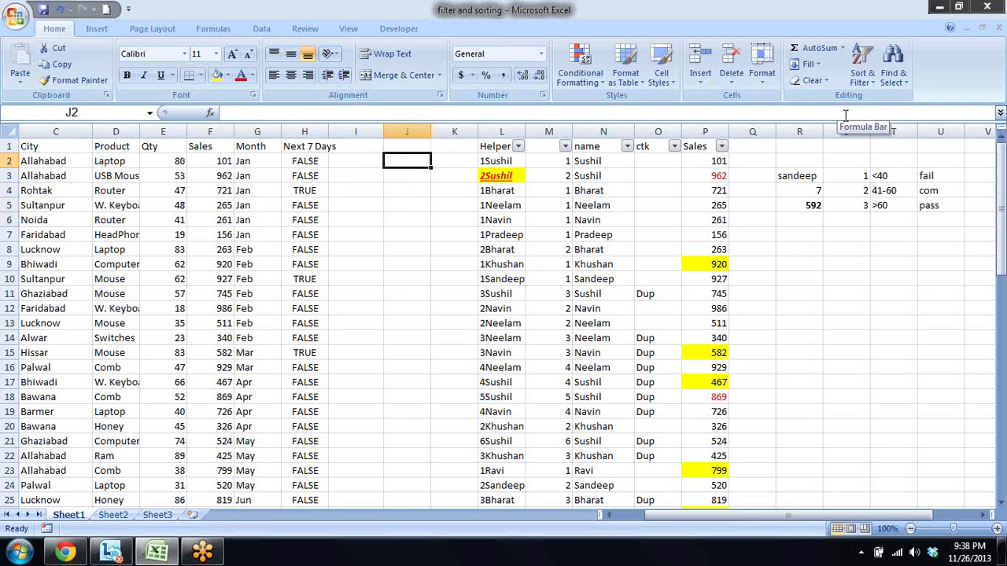
- Enter 150 in J2, then return to the first Sales value in F2
text(15)
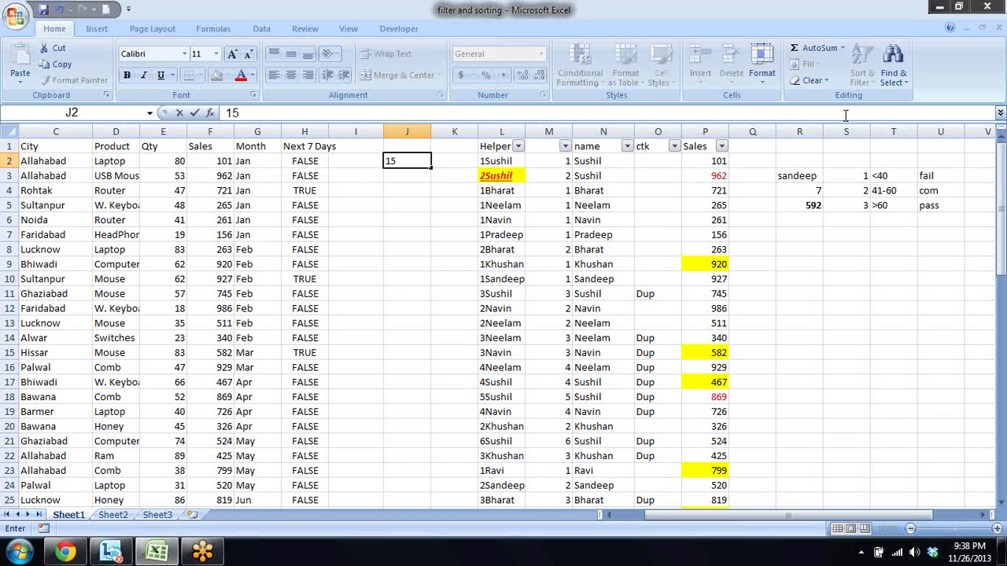
text(0)
key(Return)
key(Left)
key(Left)
key(Left)
key(Left)
key(Up)
key(Up)
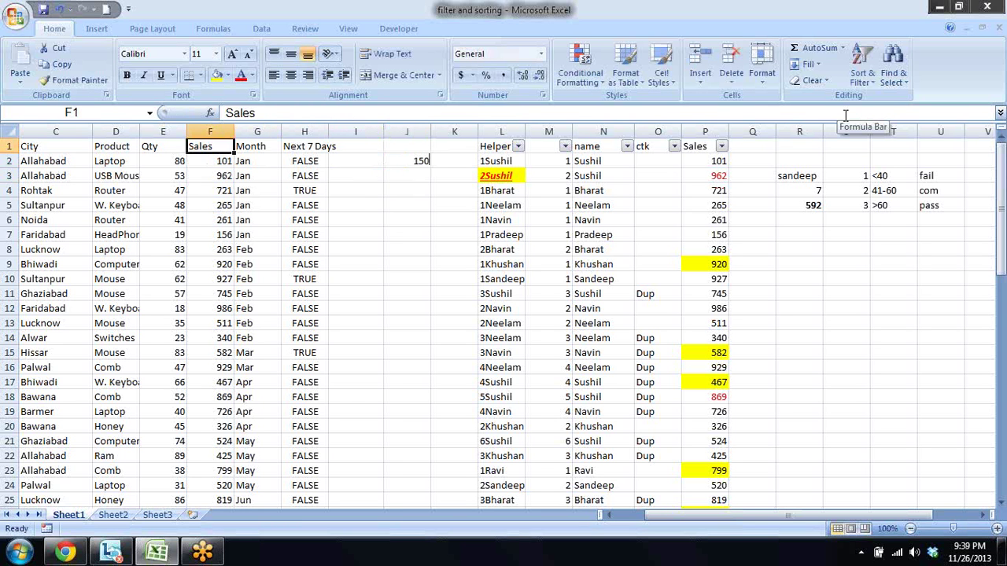
key(Down)
key(Down)
key(Down)
key(Up)
key(Up)
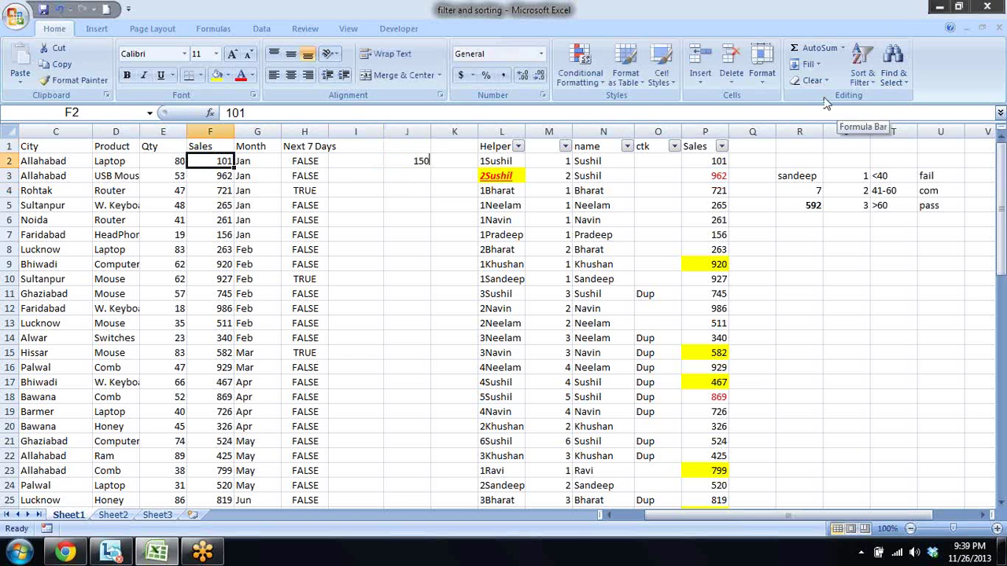
- Start a new rule using 'Use a formula to determine which cells to format'
click(582, 77)
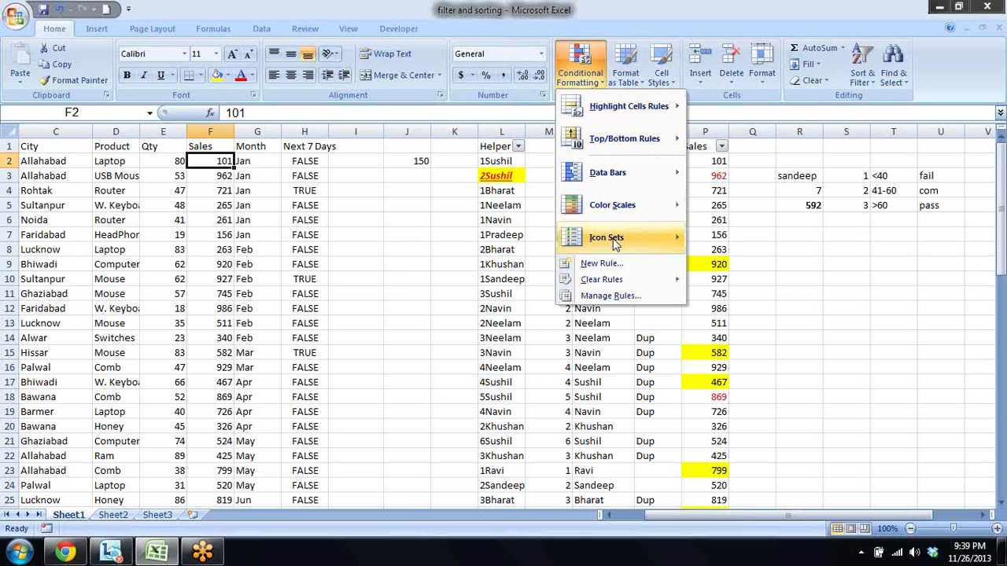
click(604, 266)
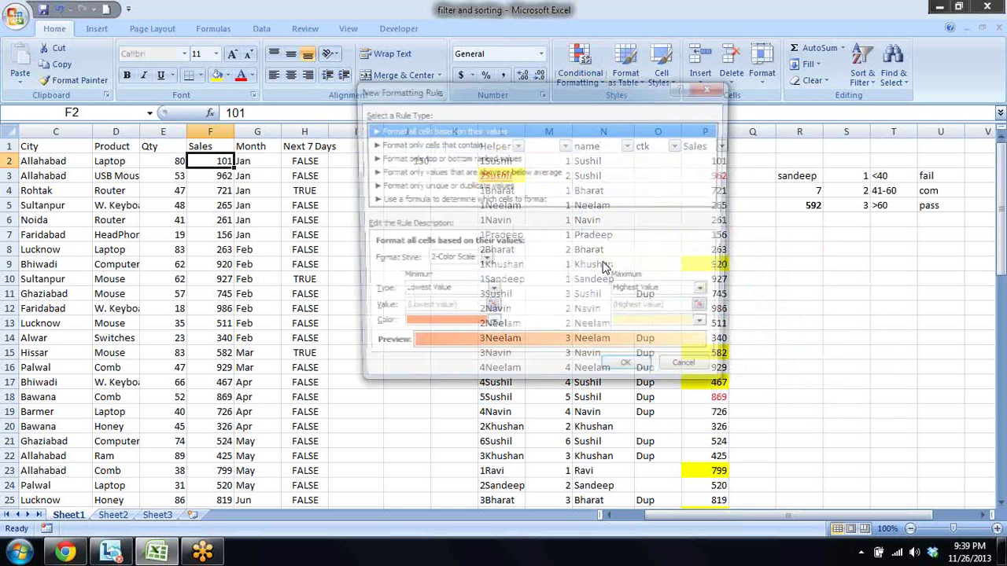
click(501, 201)
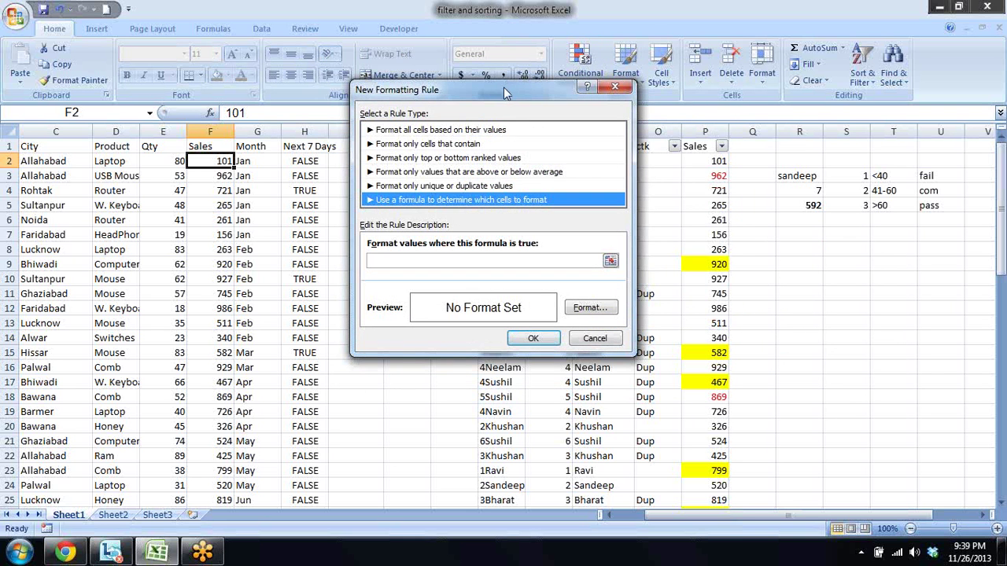
mouse_move(504, 90)
mouse_down()
mouse_move(611, 62)
mouse_move(617, 50)
mouse_up()
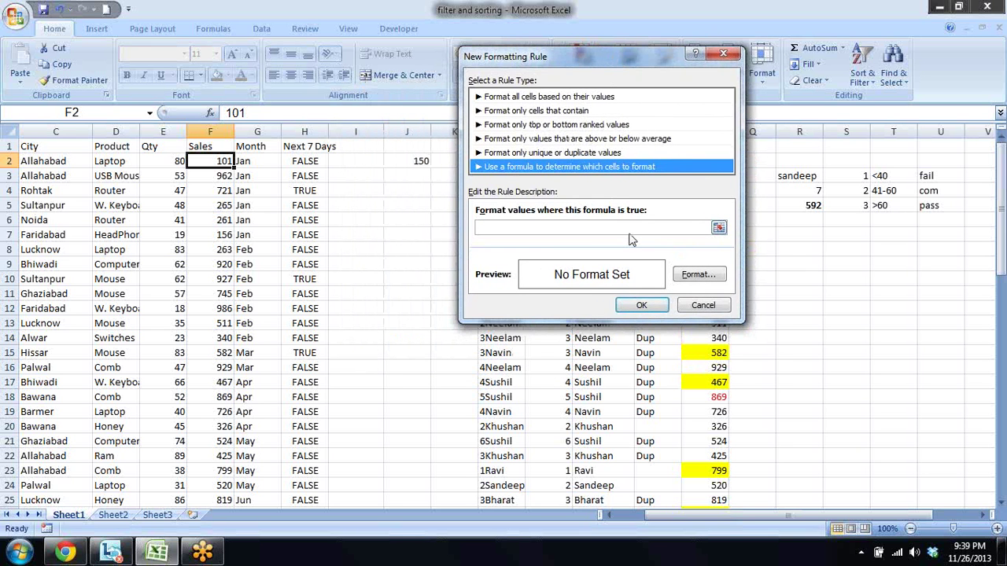
- Begin the rule formula as '=and', removing stray cell references
click(590, 228)
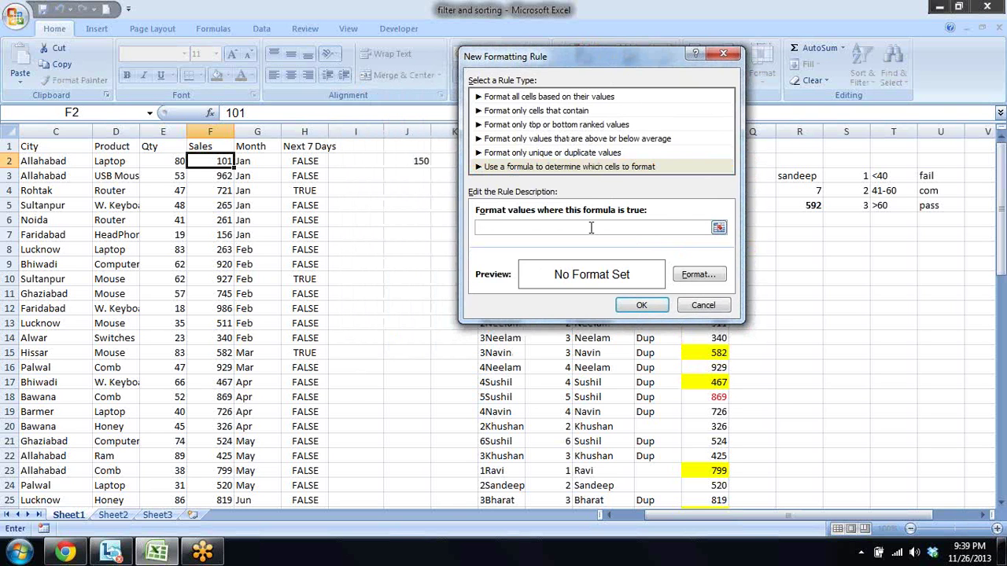
text(=)
key(Right)
key(Right)
key(BackSpace)
text(and)
key(Left)
key(Left)
key(Left)
key(Left)
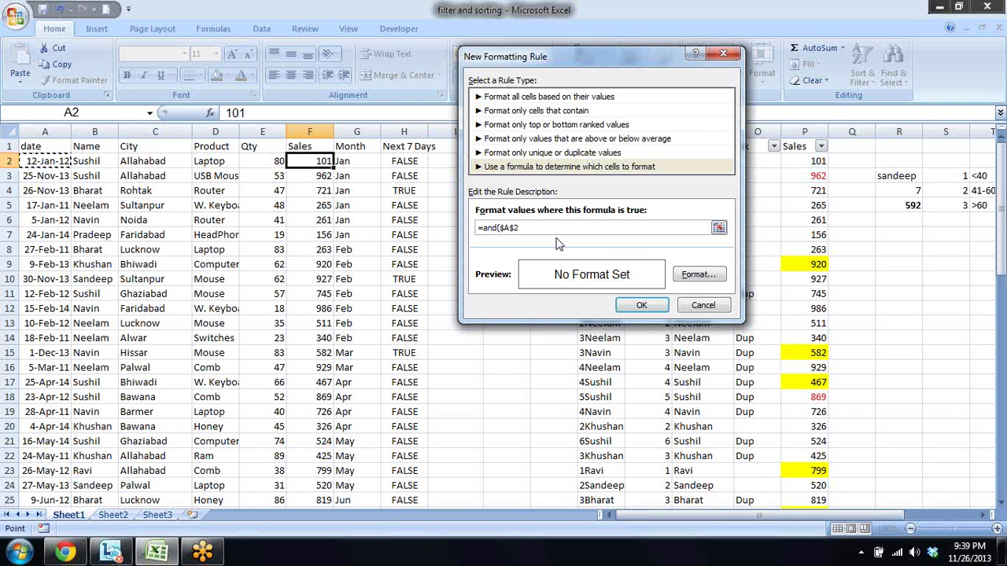
key(BackSpace)
key(BackSpace)
key(BackSpace)
key(BackSpace)
- Try an F2 reference in the rule formula, then clear it to '=' and reference J2
click(495, 228)
key(Left)
key(Right)
key(BackSpace)
key(BackSpace)
mouse_move(566, 58)
mouse_down()
mouse_move(618, 82)
mouse_move(681, 77)
mouse_up()
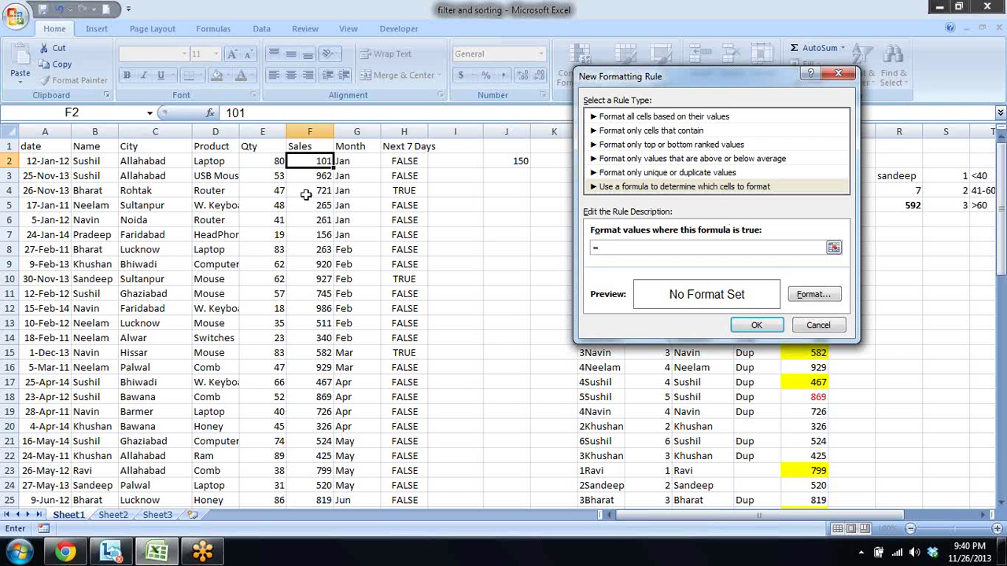
click(324, 161)
text(*)
key(BackSpace)
key(BackSpace)
key(BackSpace)
key(BackSpace)
key(BackSpace)
click(515, 161)
key(BackSpace)
key(BackSpace)
key(BackSpace)
key(BackSpace)
- Cancel the rule dialog and select cell I3, discarding a false start
key(Escape)
key(Right)
key(Right)
key(Right)
key(Down)
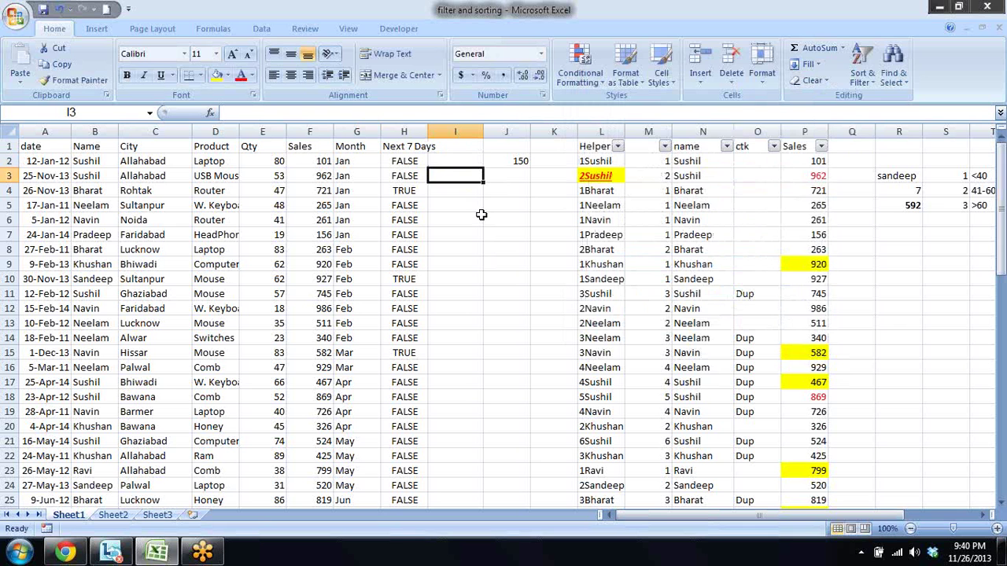
text(=)
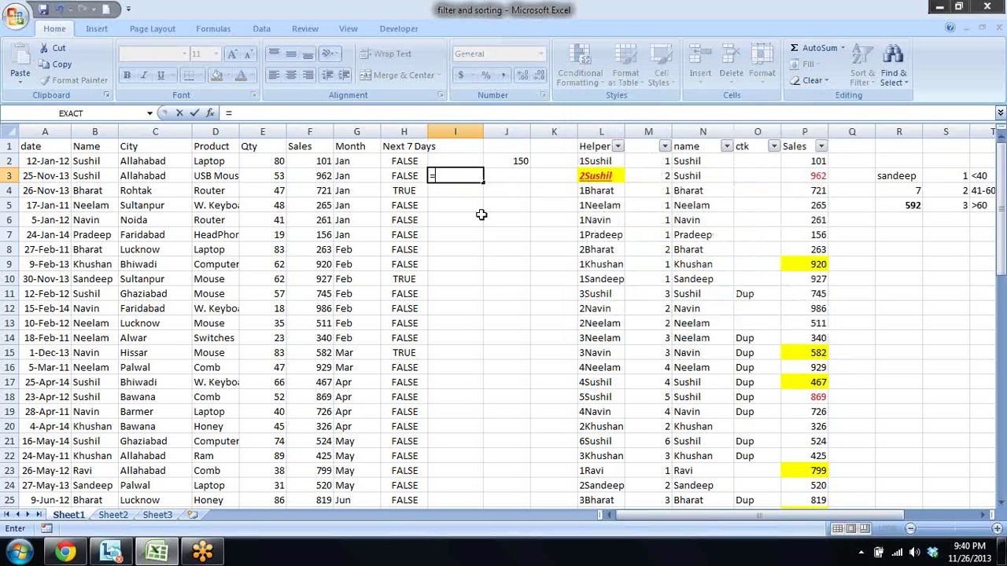
key(Left)
key(Left)
key(Left)
key(Right)
key(Right)
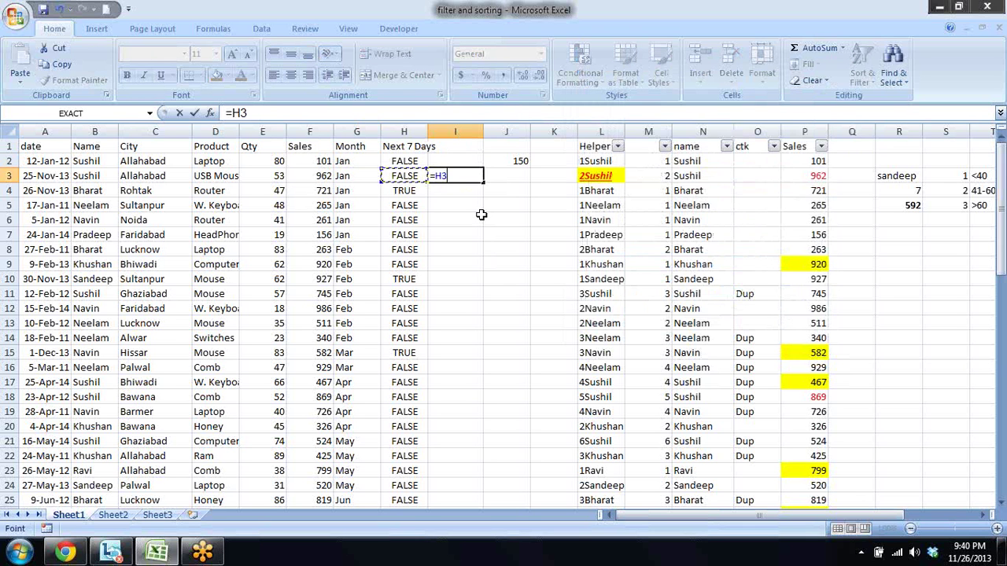
key(Escape)
- Enter =J2*0.7 in cell I3
text(=)
key(Up)
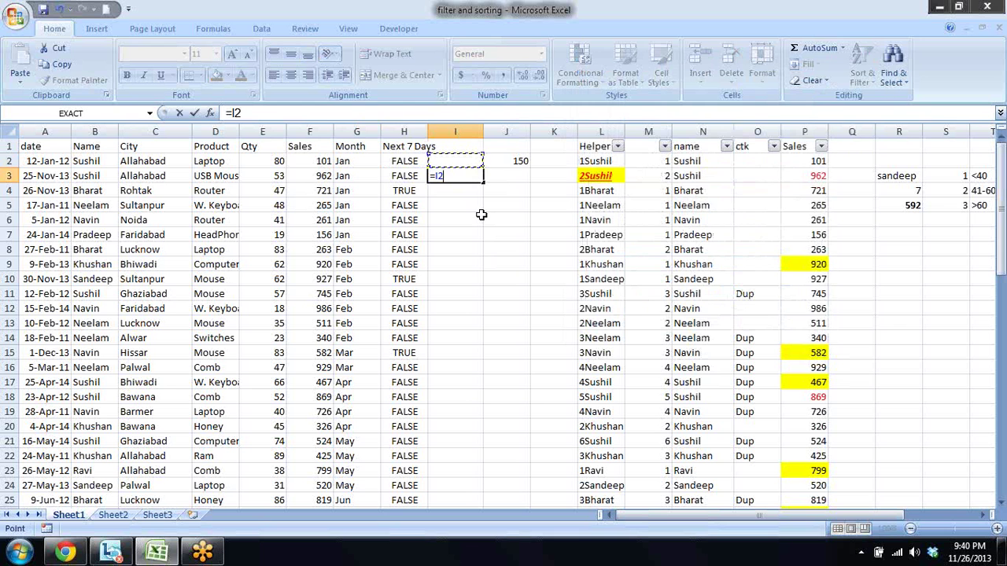
key(Right)
text(*)
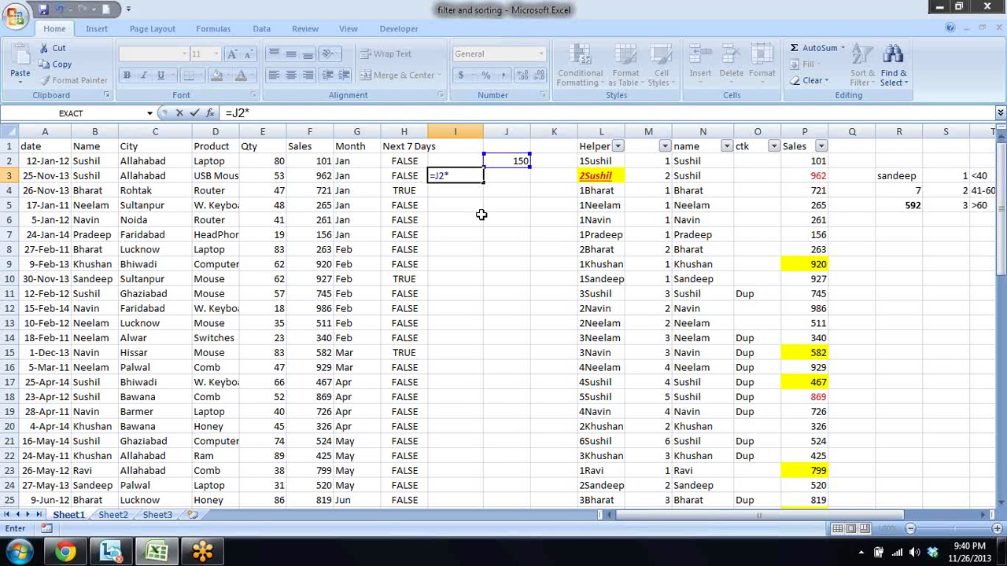
text(0.7)
key(Return)
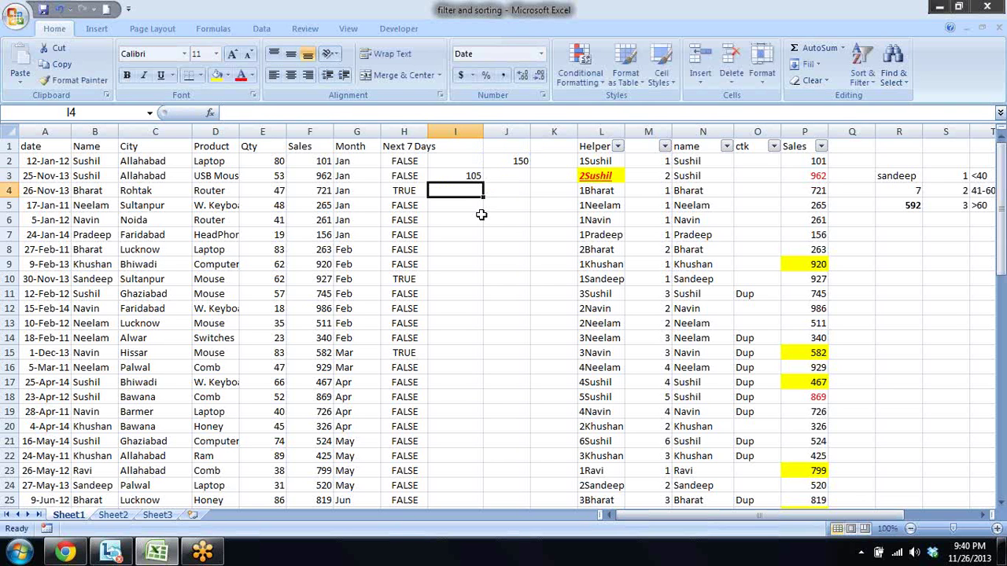
key(Up)
key(Left)
key(Left)
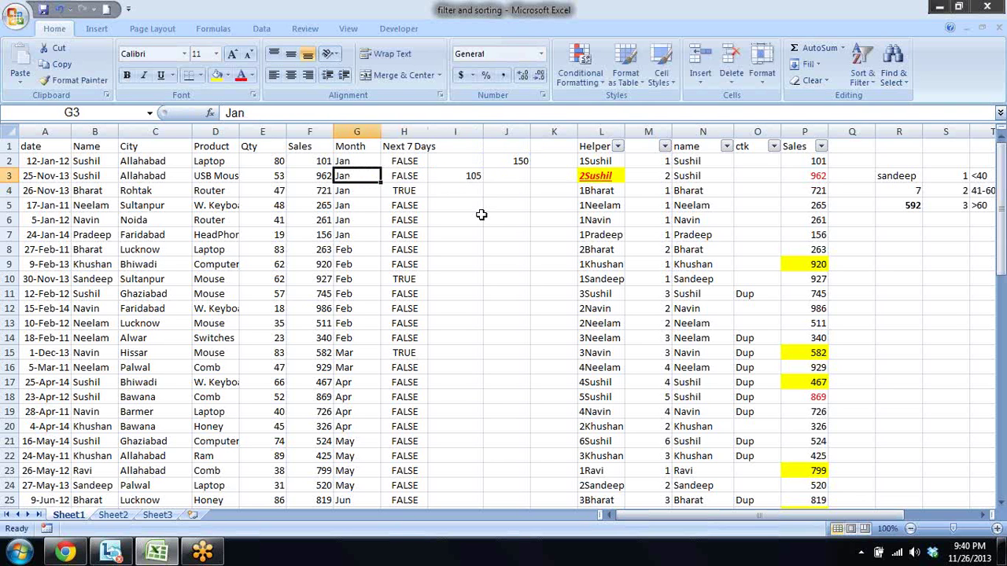
key(Left)
key(Right)
key(Right)
key(Right)
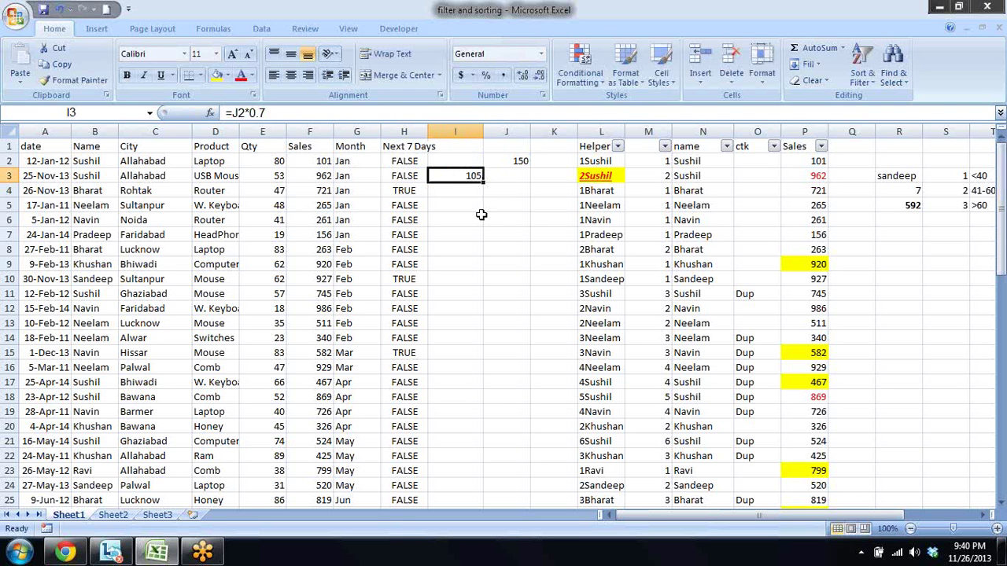
- Edit the I3 formula in the formula bar to =F3>=(J2*0.7)
click(232, 113)
text(()
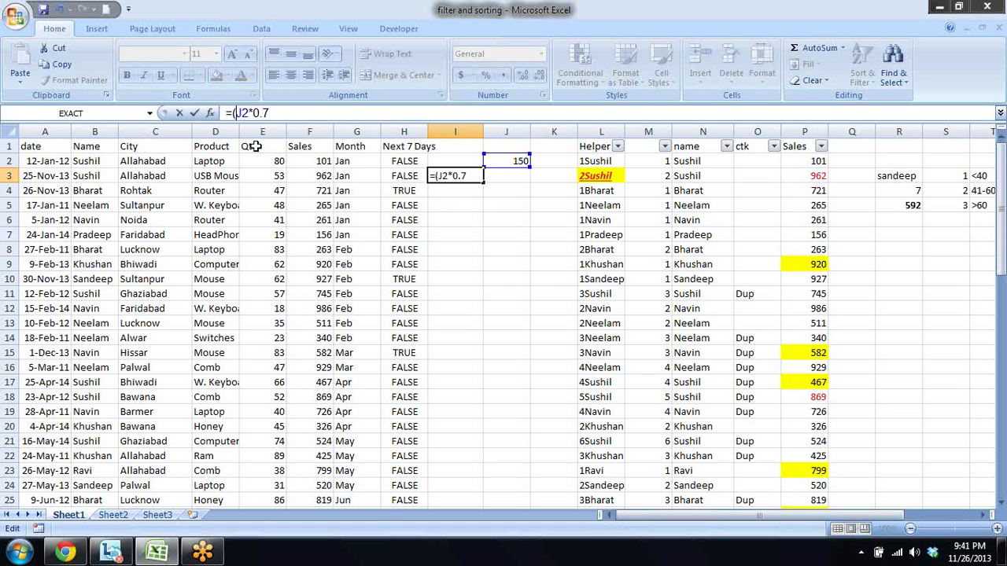
click(288, 113)
text())
click(231, 113)
click(325, 176)
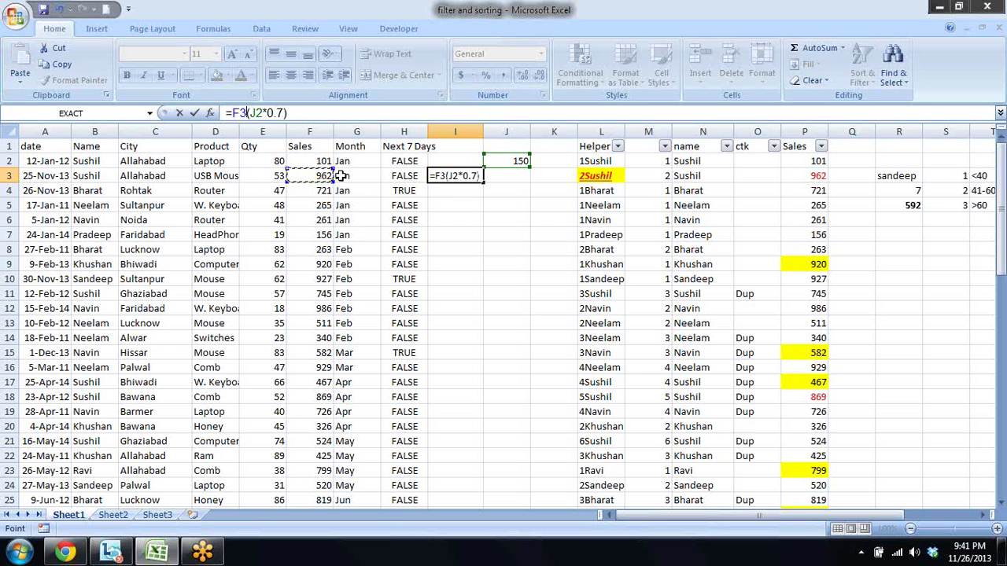
text(>)
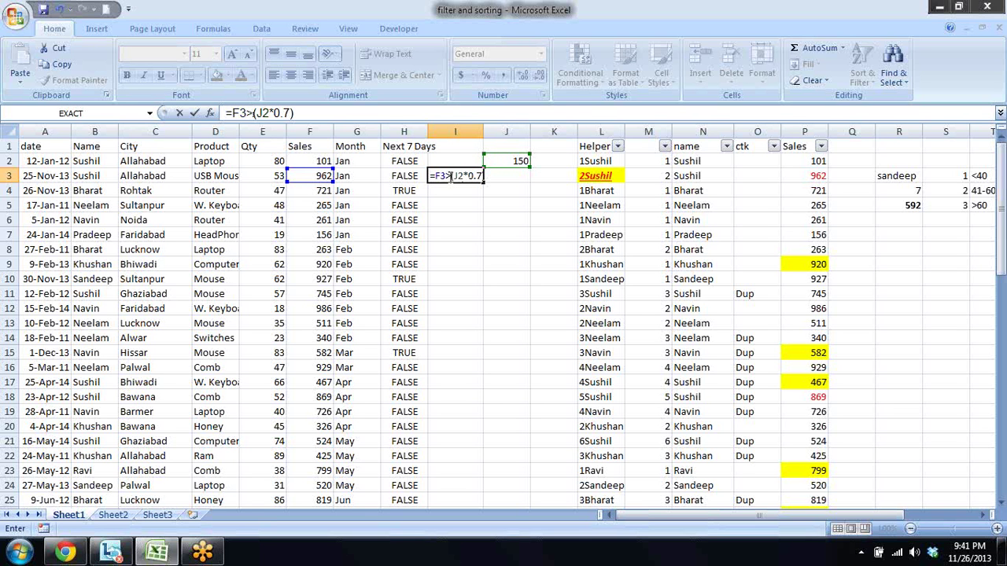
click(451, 175)
text(=)
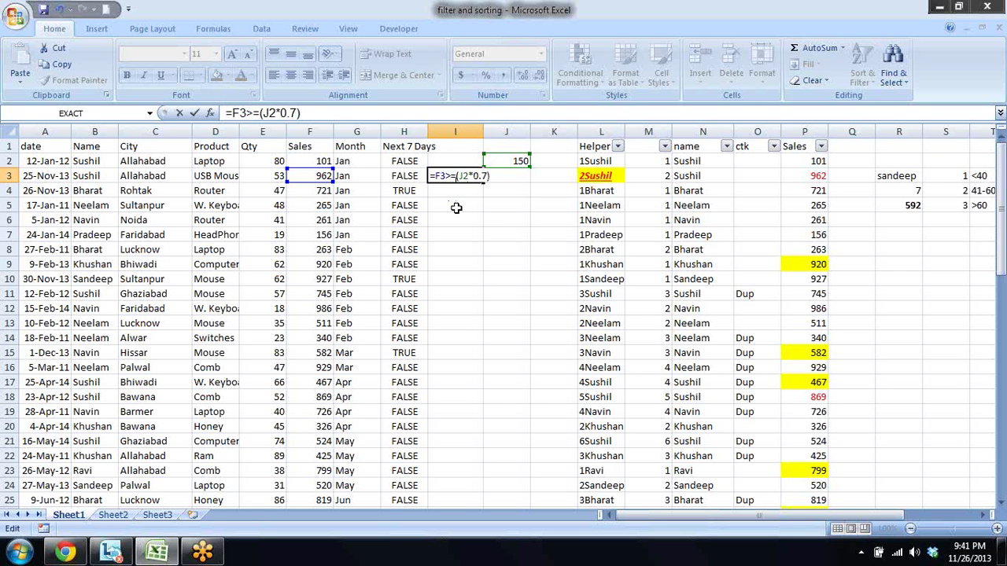
key(ctrl+Return)
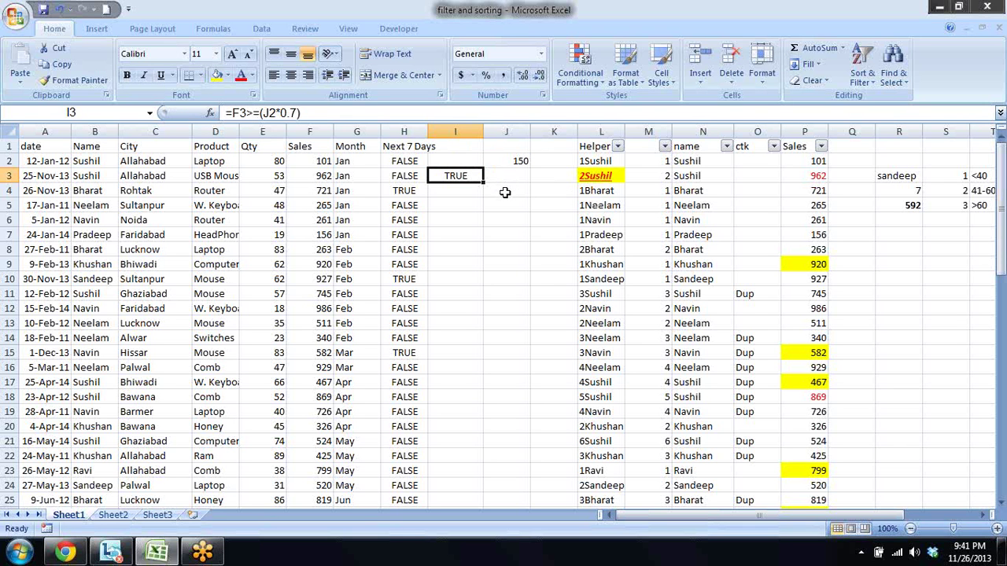
- Make J2 absolute as $J$2 and fill the formula from I2 down column I
key(F2)
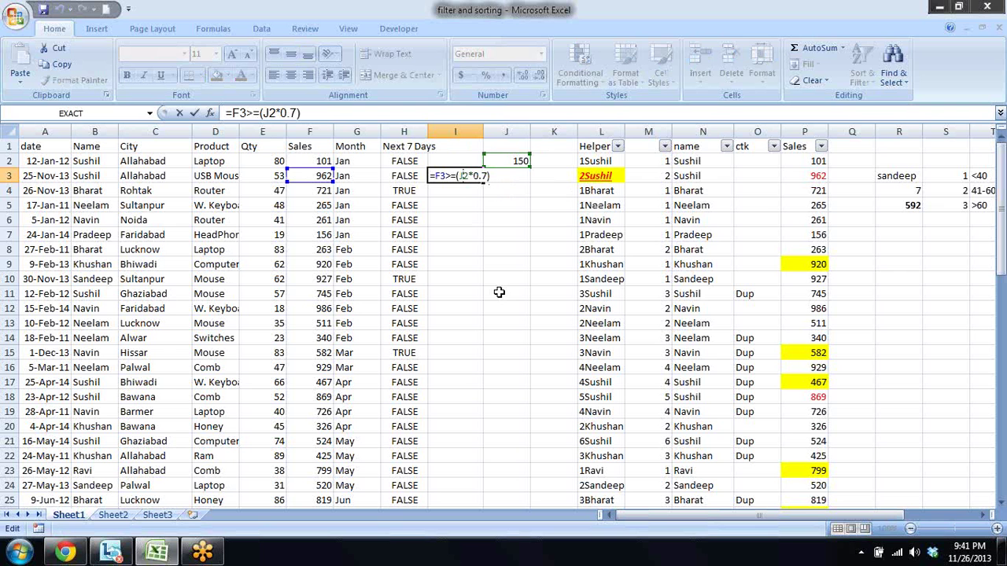
key(F4)
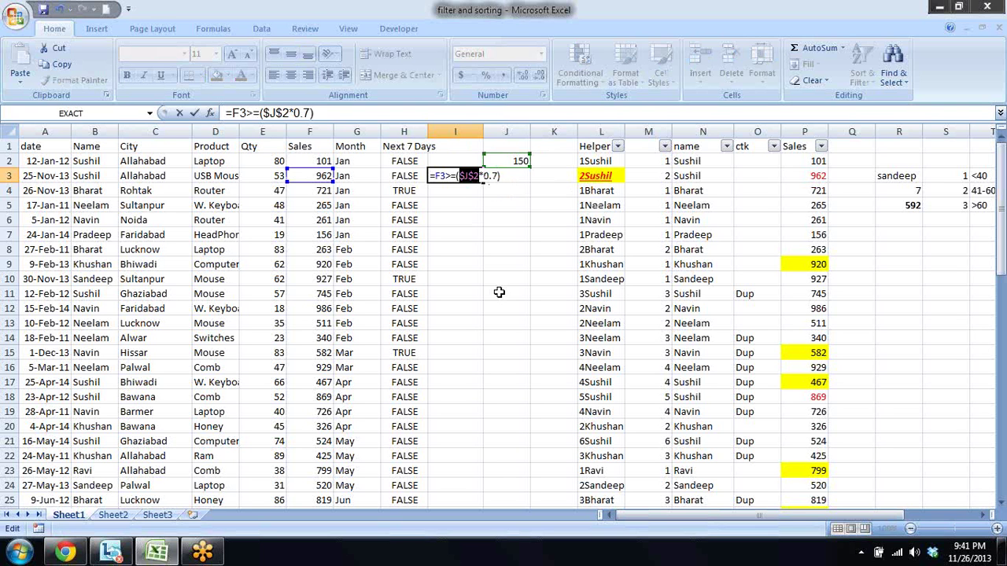
click(468, 175)
key(Return)
key(Up)
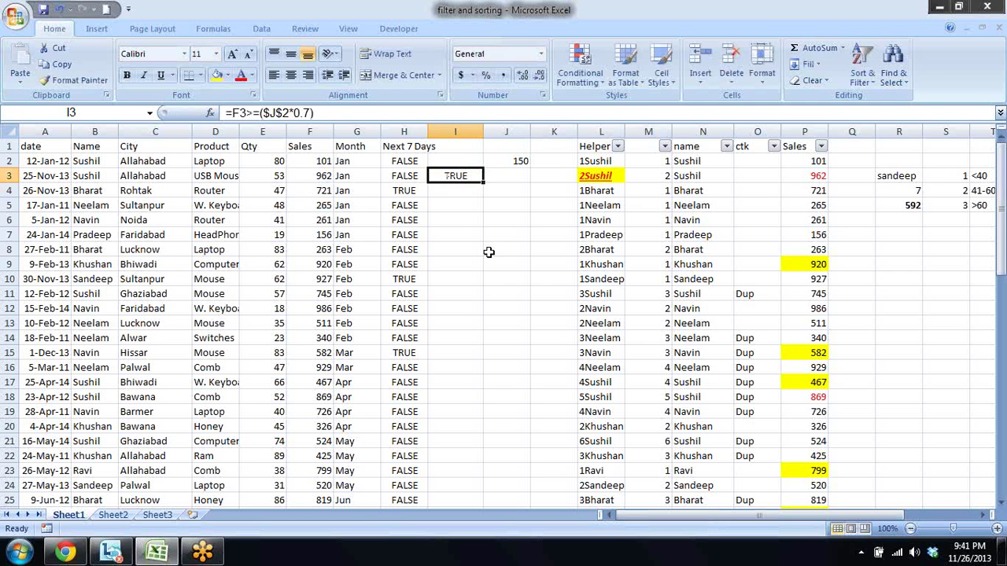
drag(486, 183, 480, 164)
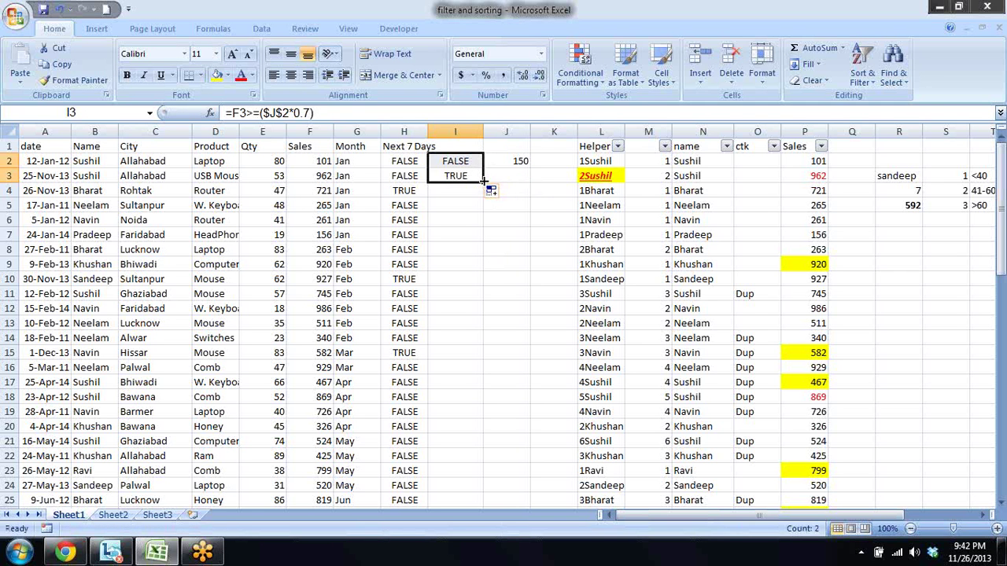
double_click(483, 181)
key(Down)
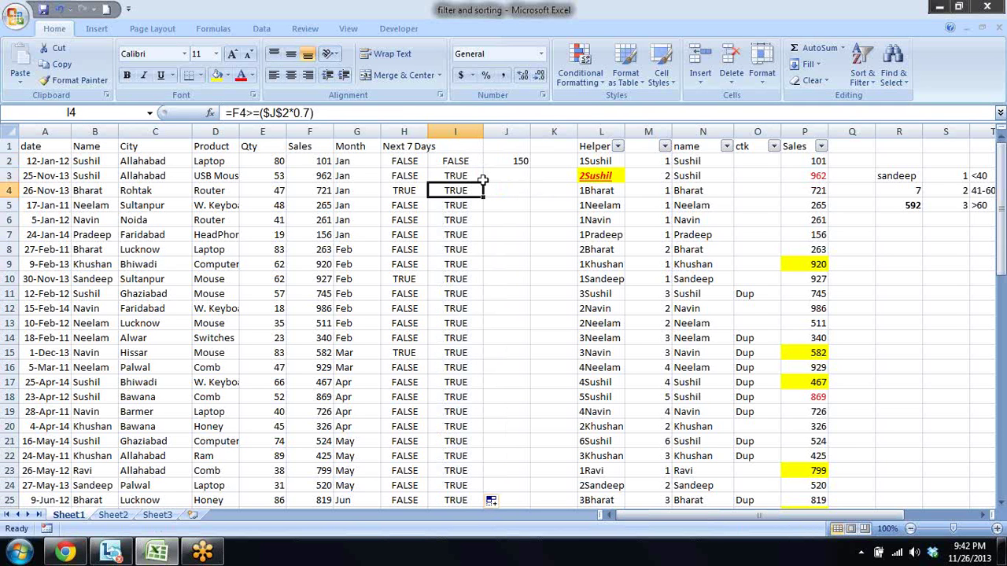
- Hide column H and review the TRUE/FALSE results, ending on I2
right_click(404, 130)
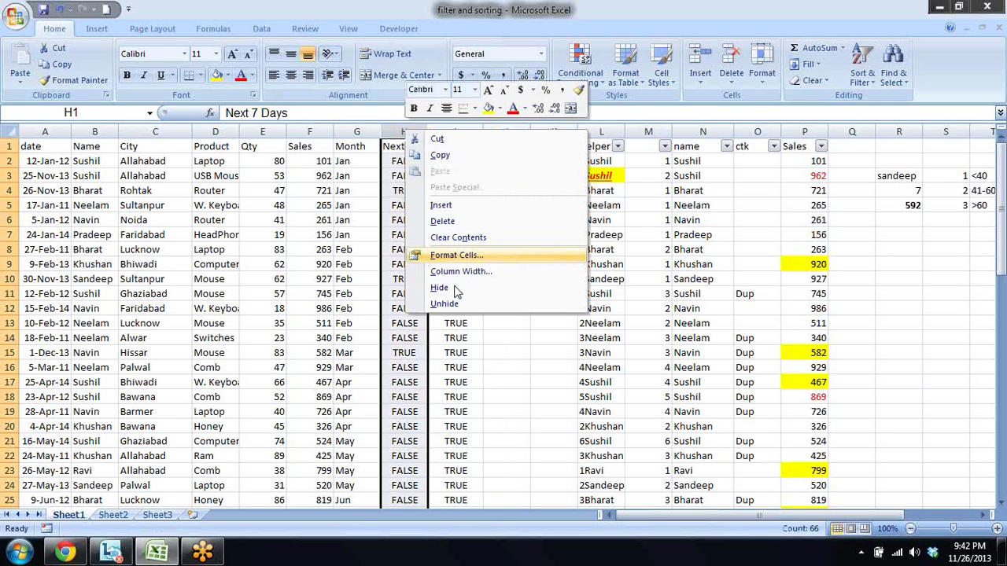
click(439, 288)
click(416, 164)
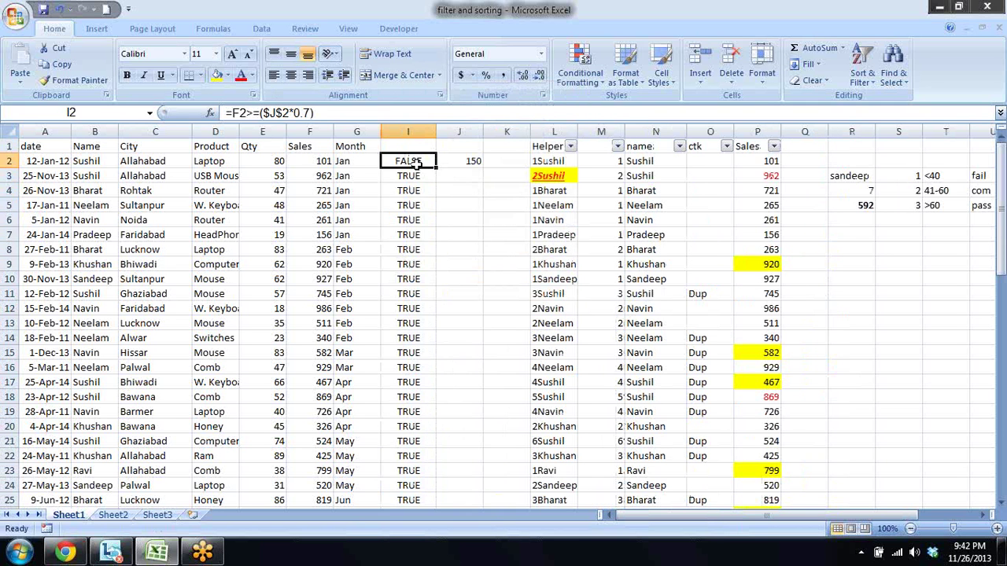
key(Down)
key(Down)
key(Down)
key(Down)
key(Down)
key(Up)
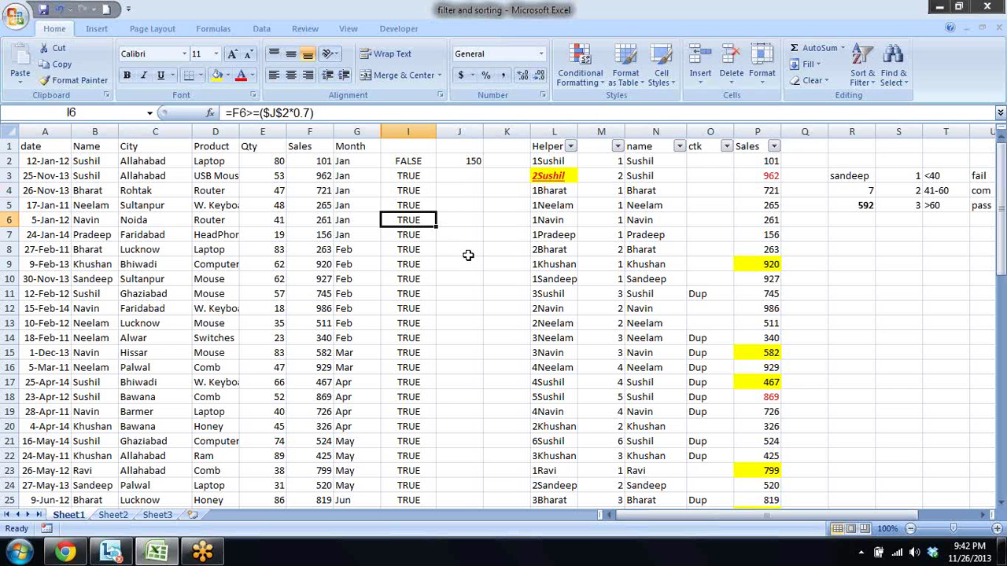
key(Up)
key(Up)
key(Up)
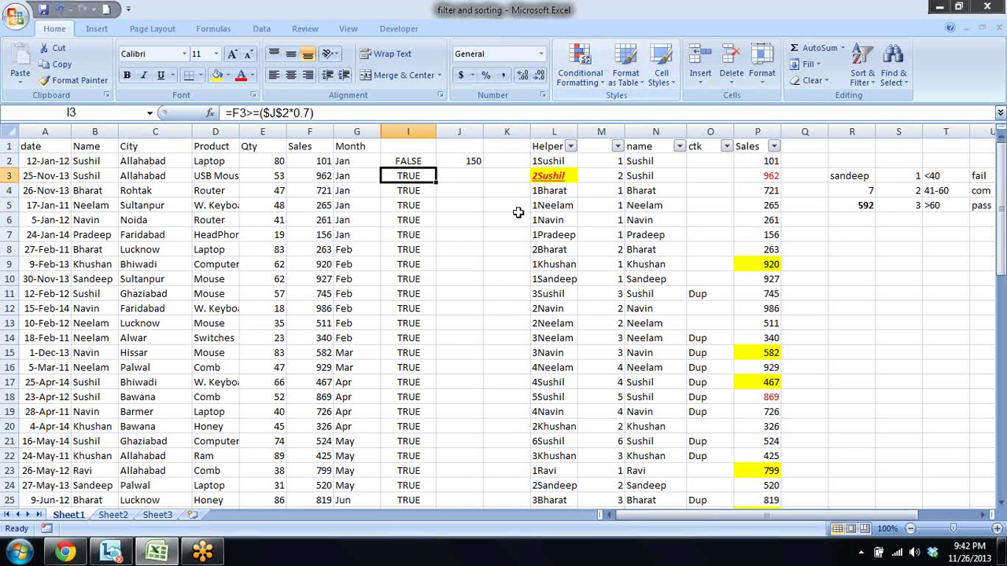
click(417, 164)
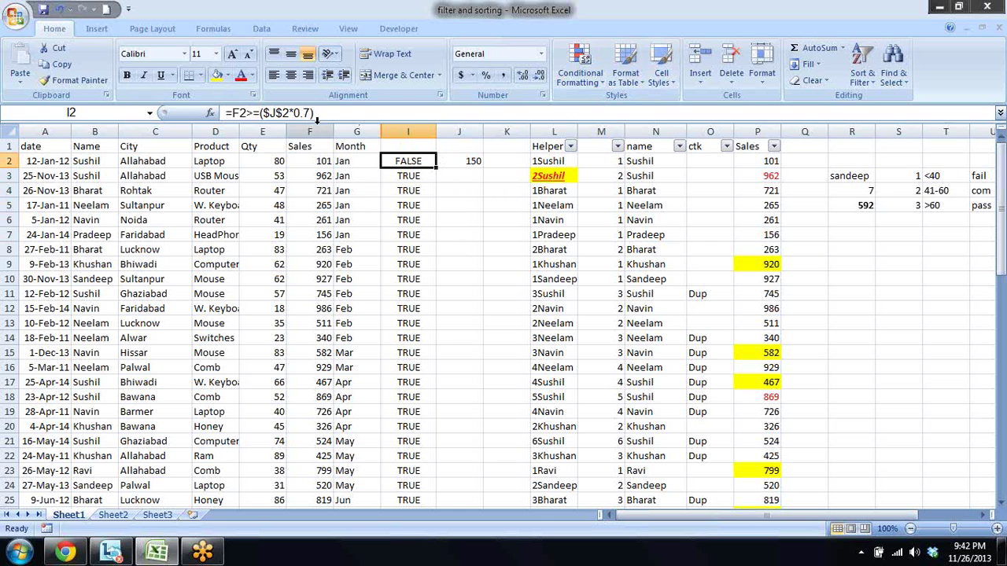
- Copy the text =F2>=($J$2*0.7) from I2's formula bar, then move to F2
drag(314, 112, 233, 113)
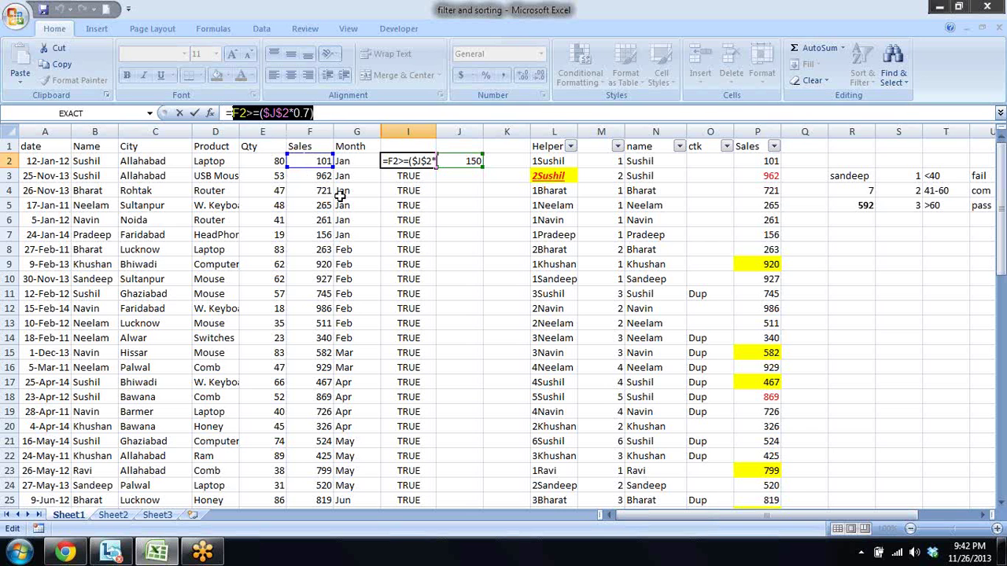
key(Escape)
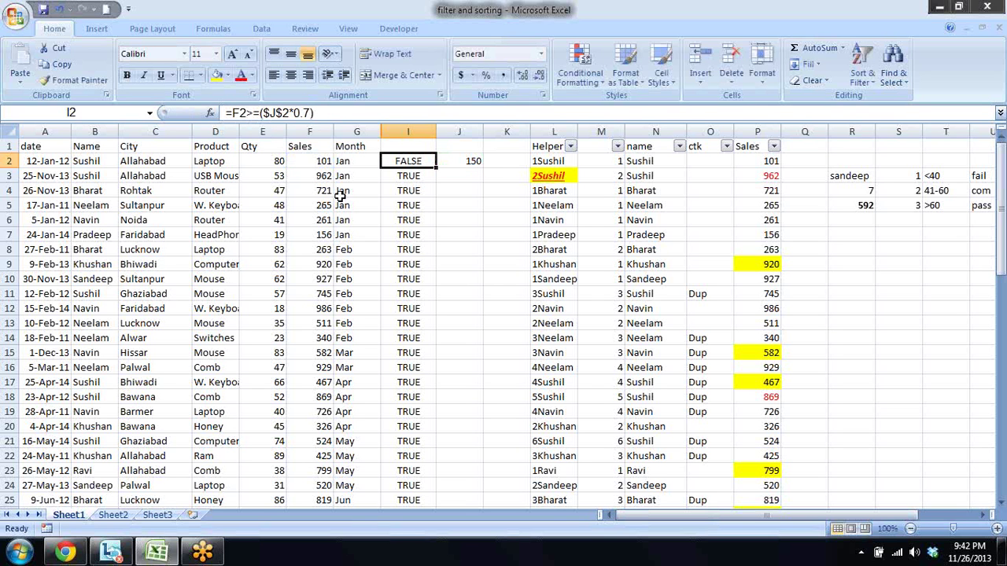
drag(334, 113, 233, 113)
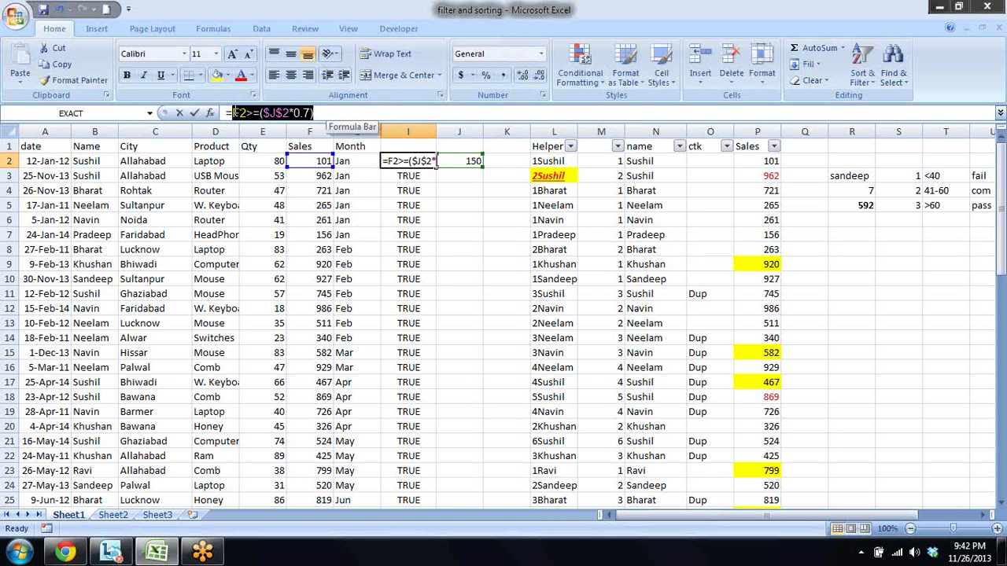
key(Escape)
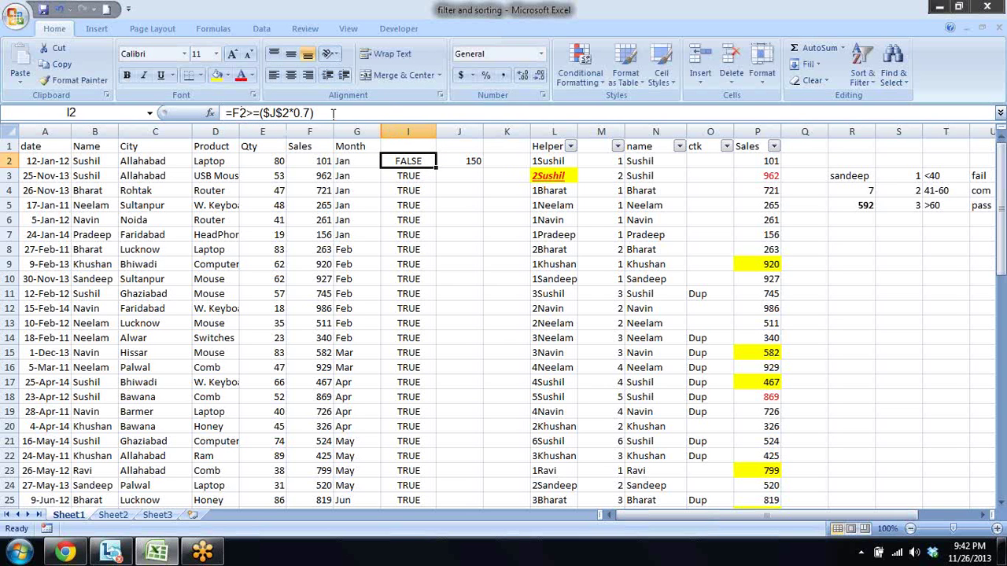
drag(315, 113, 233, 113)
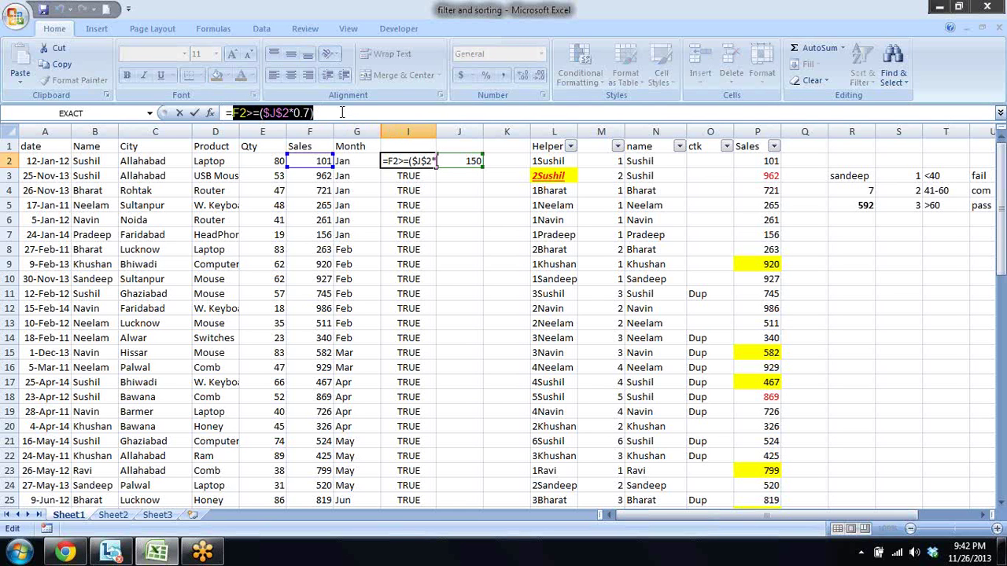
key(Home)
key(shift+End)
key(ctrl+c)
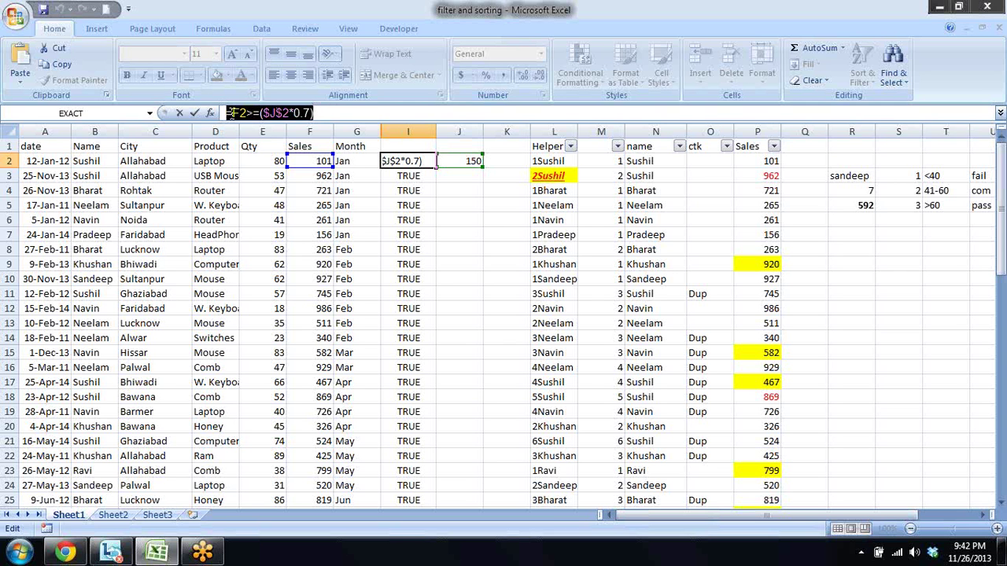
key(ctrl+Return)
key(Left)
key(Left)
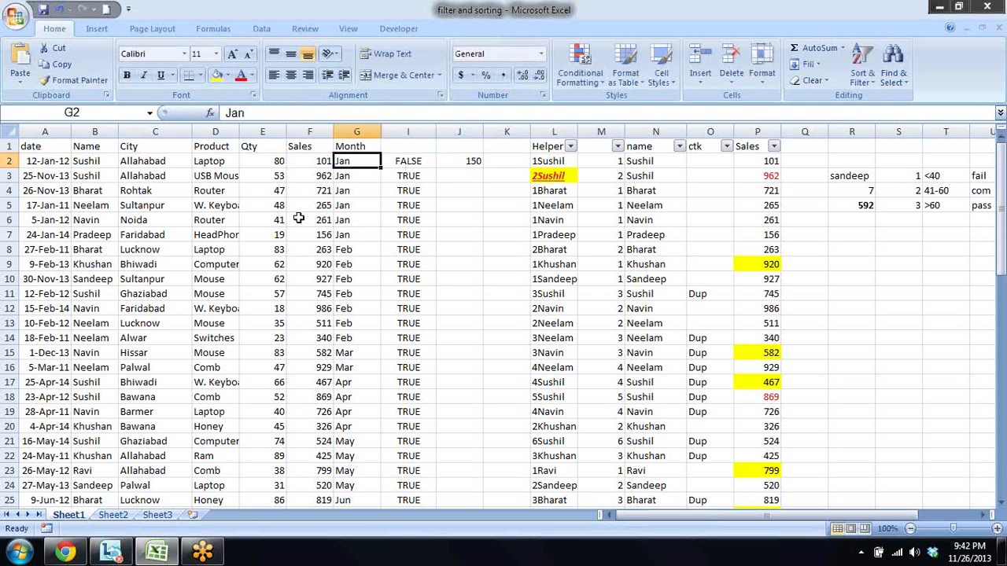
key(Left)
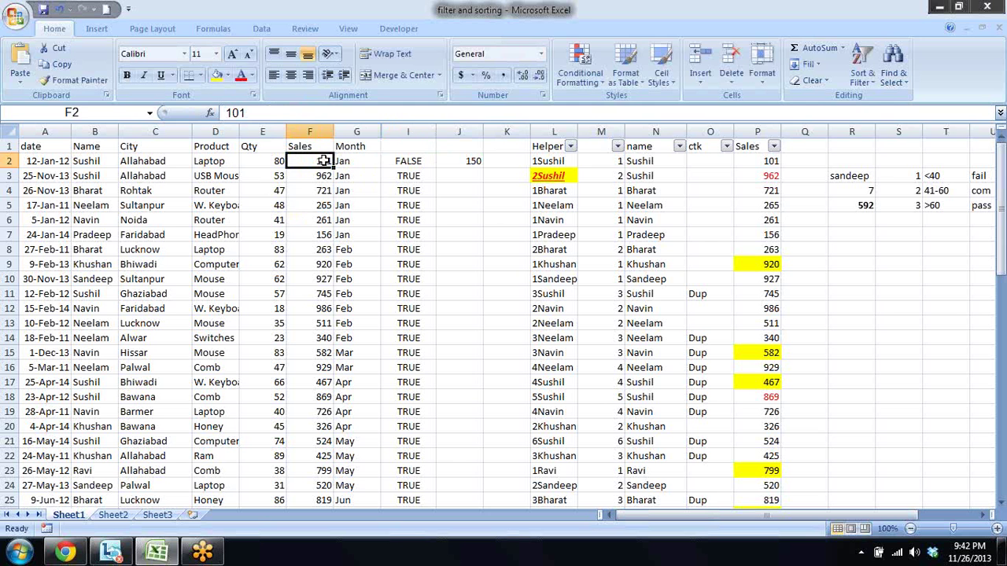
- Enter =F2>=($J$2*0.7) as a new formula-based rule and open its Format settings
click(597, 90)
mouse_move(613, 204)
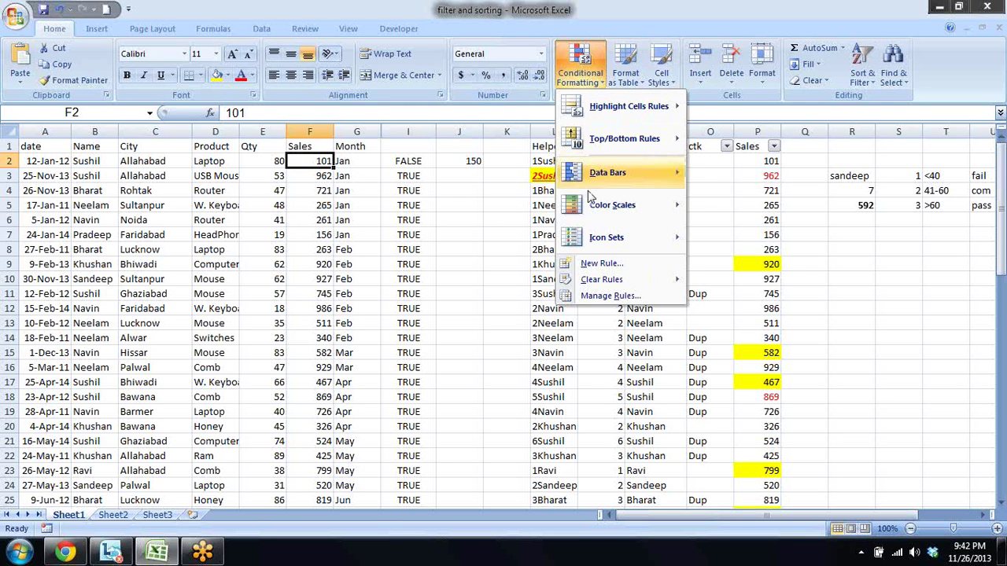
click(597, 264)
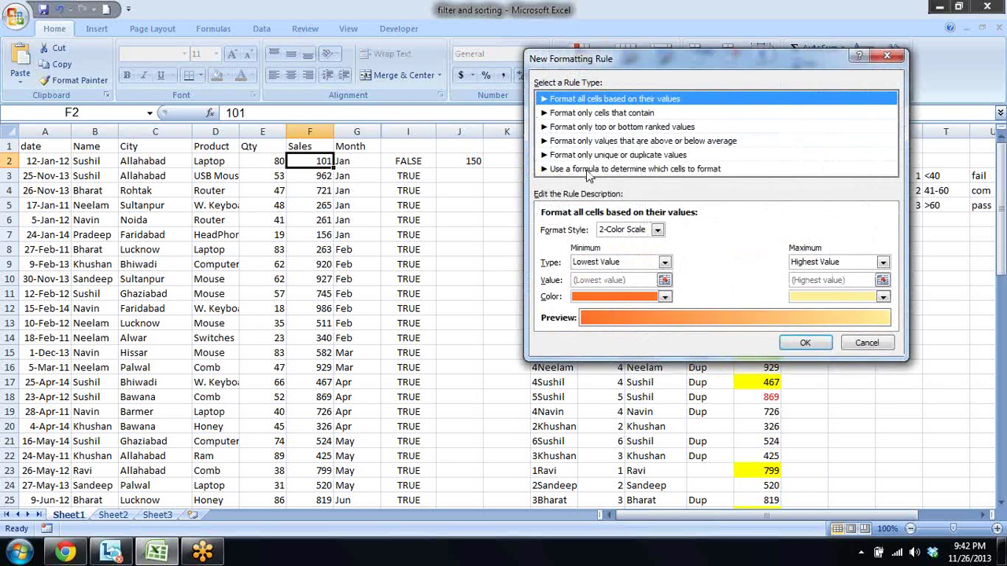
click(590, 169)
click(608, 229)
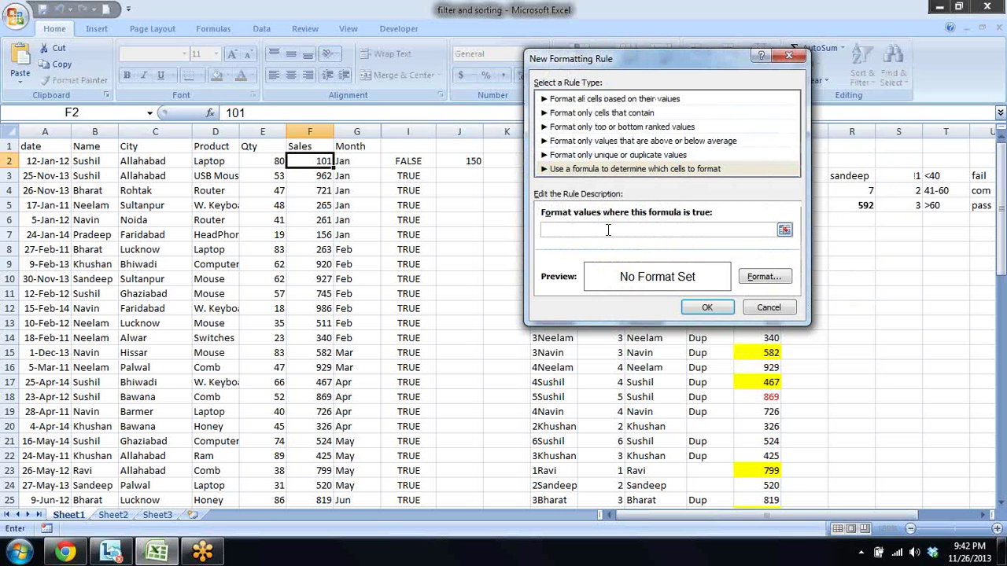
text(=F2>=($J$2*0.7))
click(741, 276)
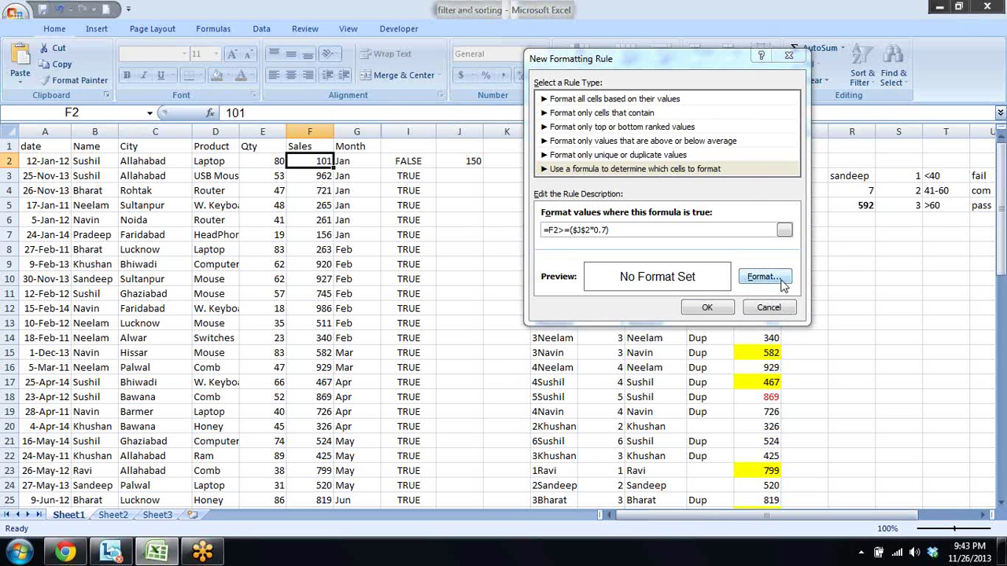
click(775, 283)
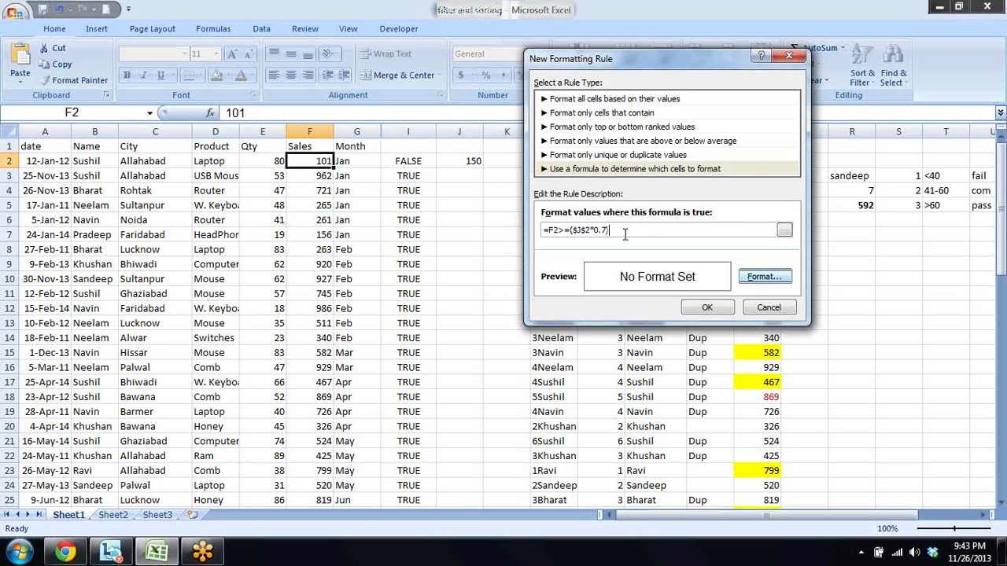
click(771, 308)
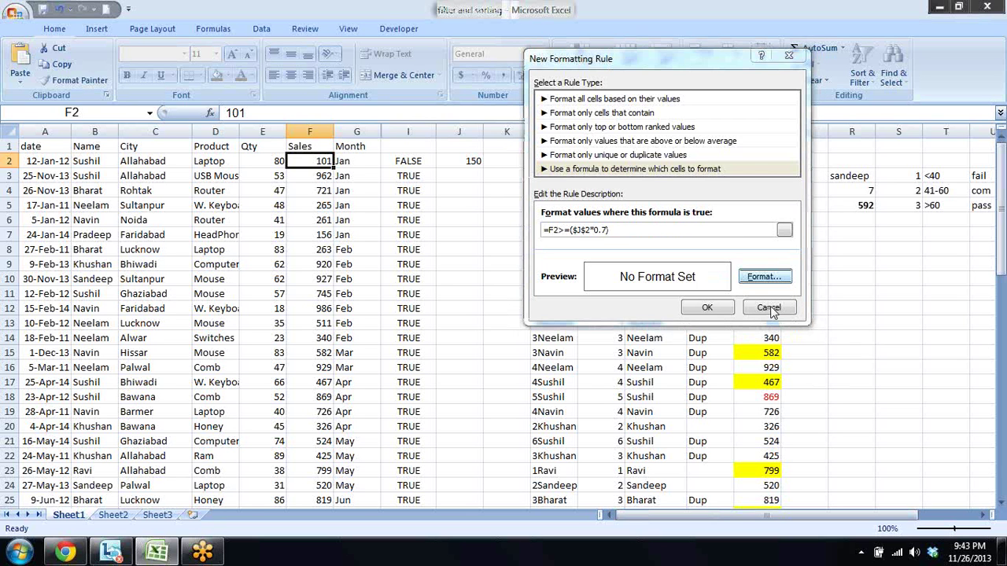
- Cancel the formatting rule and move around the sheet down to cell A22
click(770, 307)
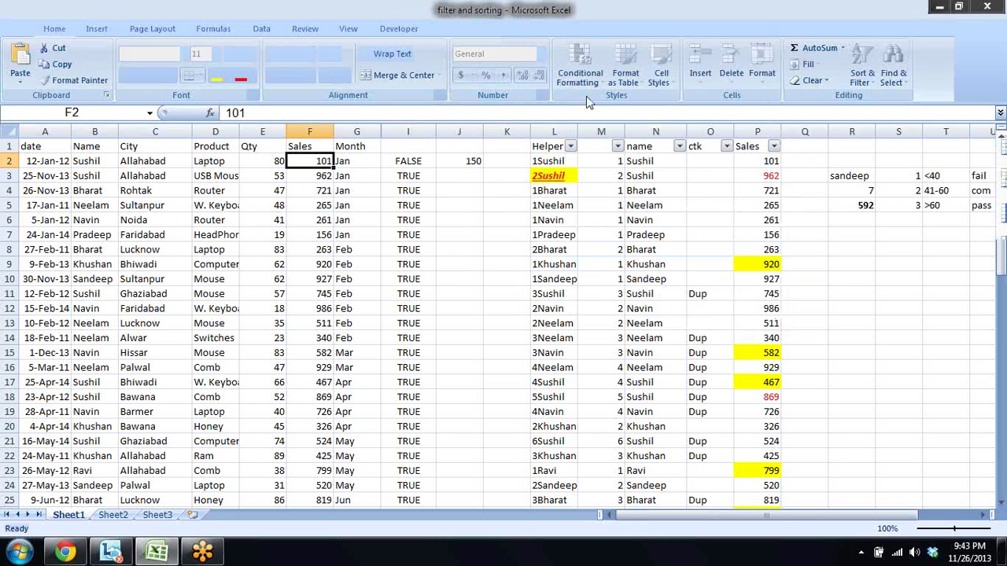
click(498, 220)
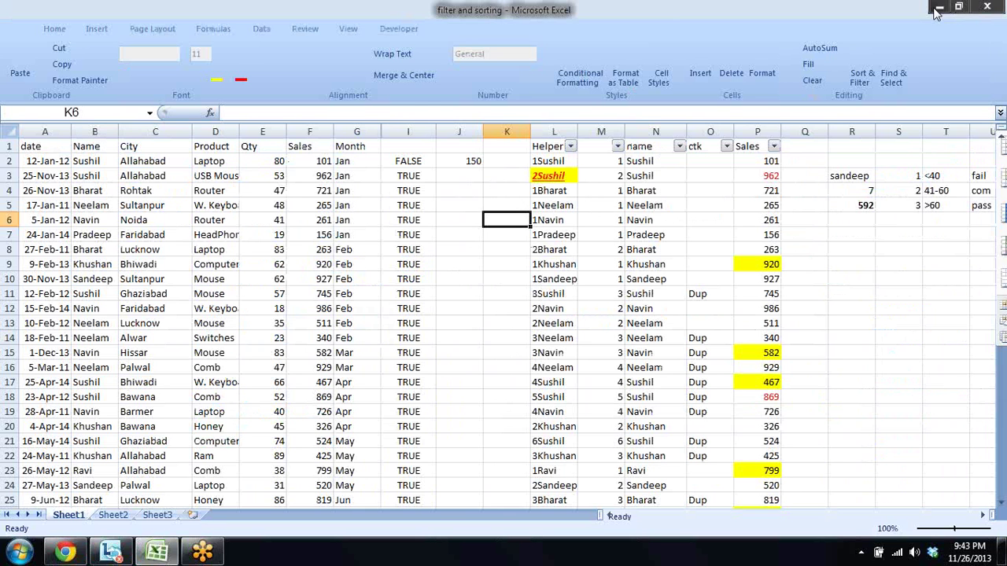
click(753, 233)
key(Left)
key(Left)
key(Left)
key(Left)
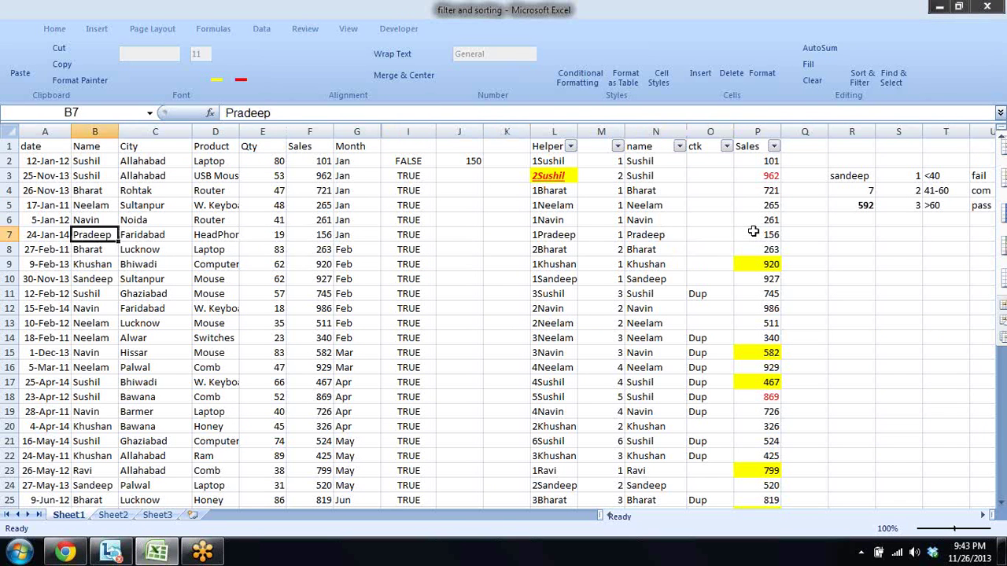
key(Left)
key(Up)
key(Up)
key(Up)
key(Up)
key(Down)
key(Down)
key(Down)
key(Down)
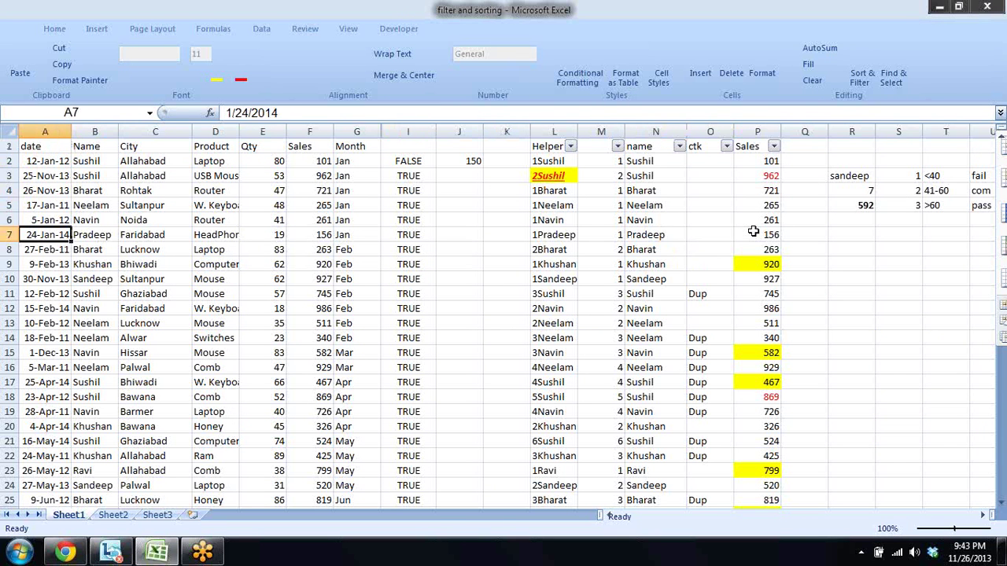
key(Down)
key(Down)
key(Down)
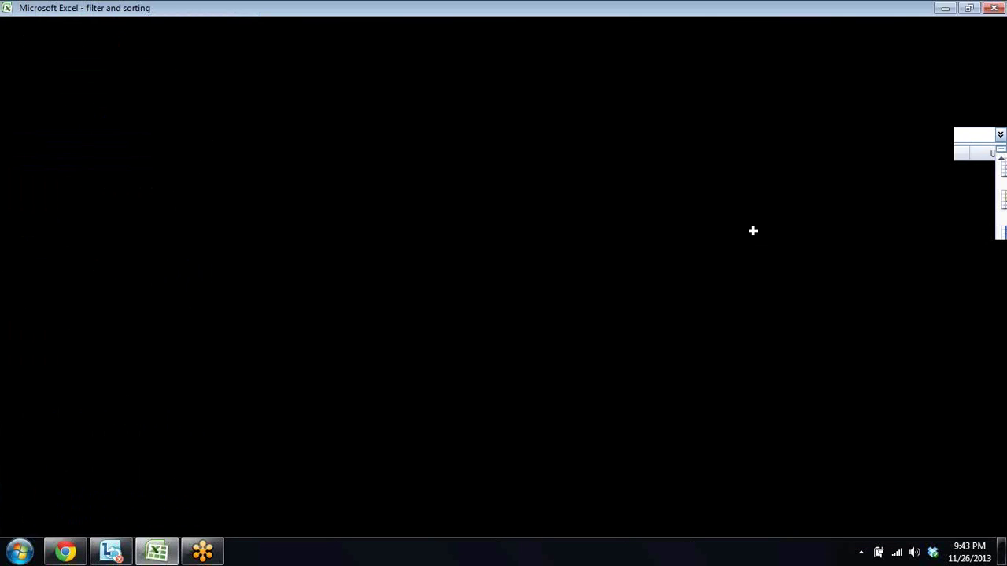
key(Down)
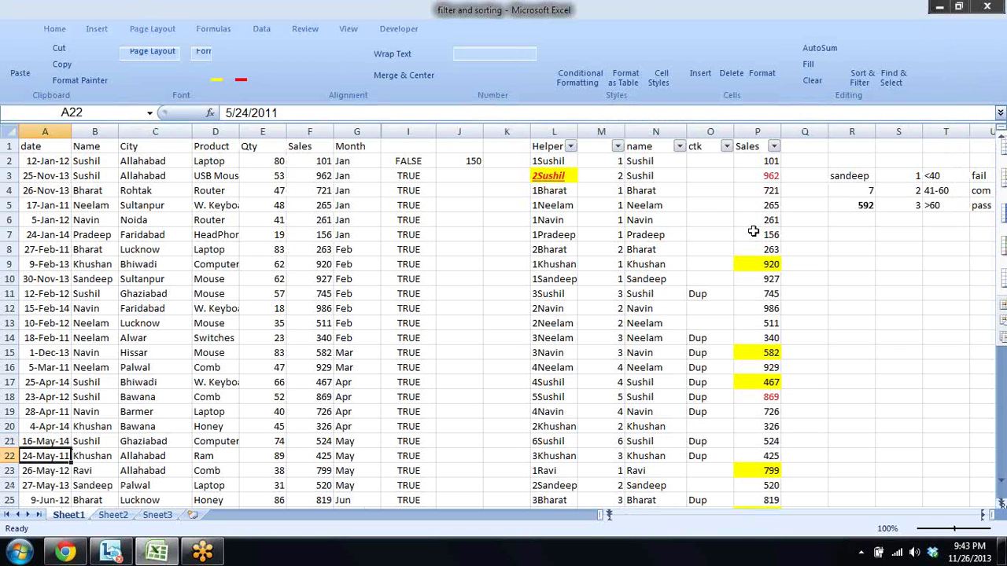
- Switch to the browser and desktop, then restore the filter and sorting workbook
click(989, 10)
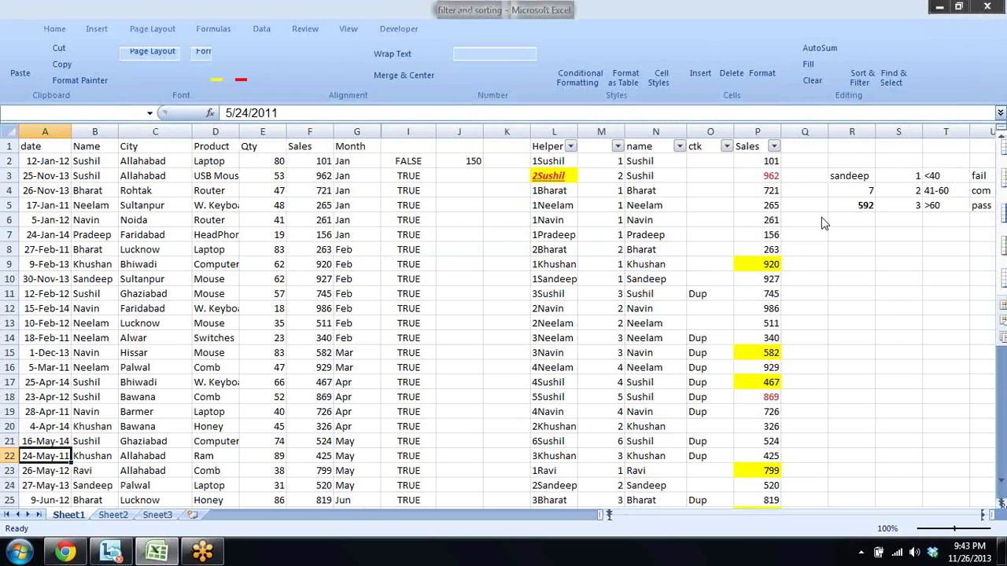
key(alt+Tab)
key(alt+Tab)
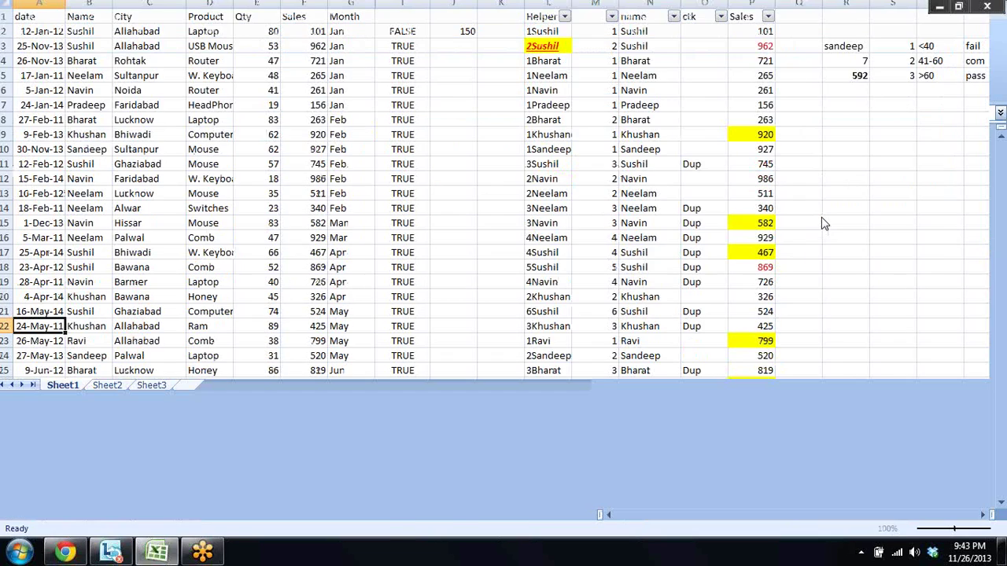
key(alt+Tab)
key(alt+Tab)
key(super+d)
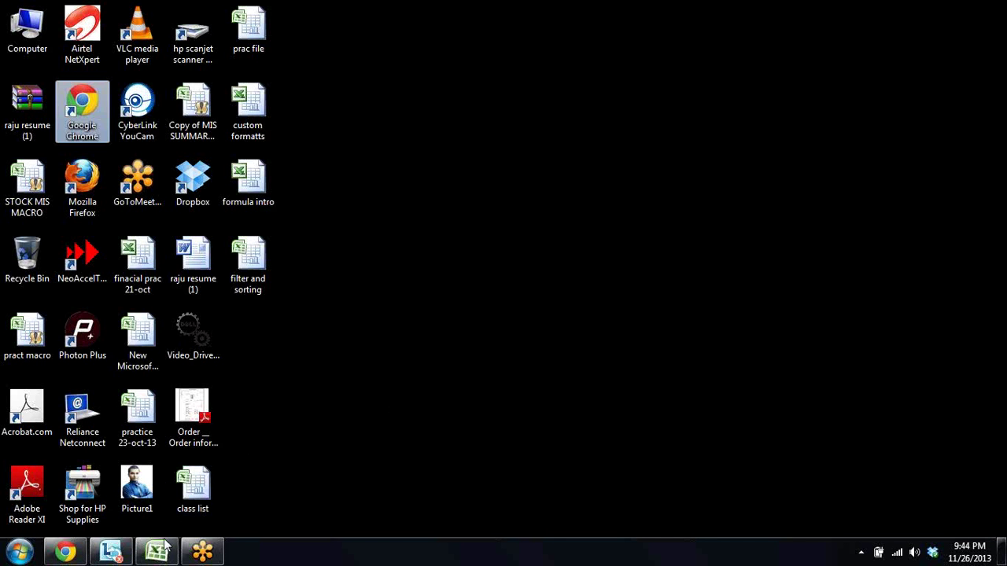
right_click(167, 548)
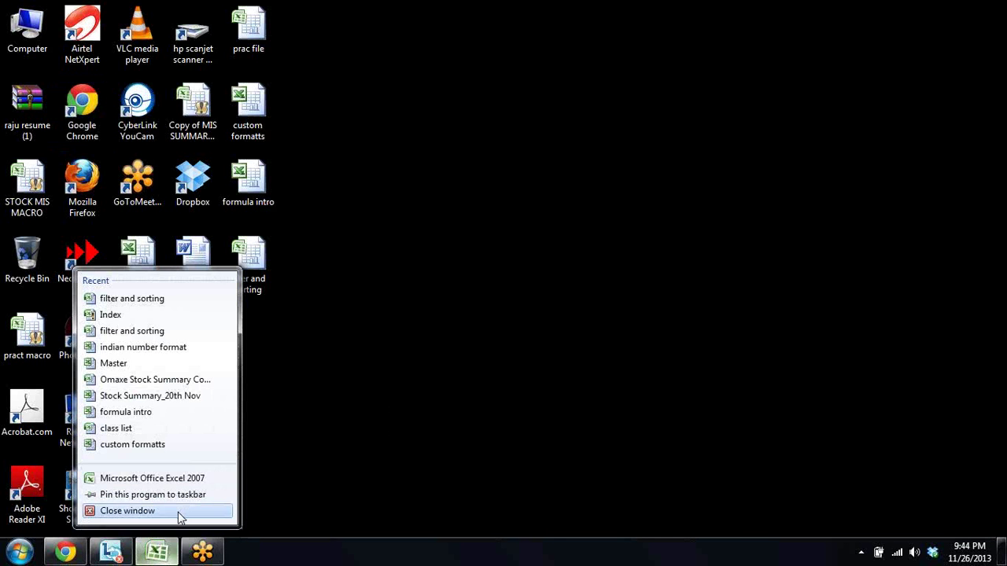
key(super+d)
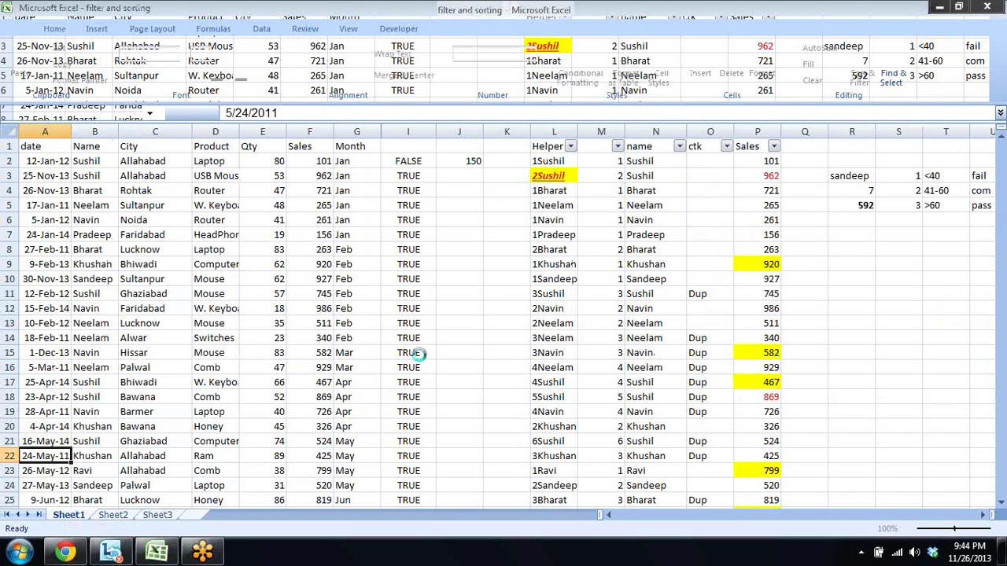
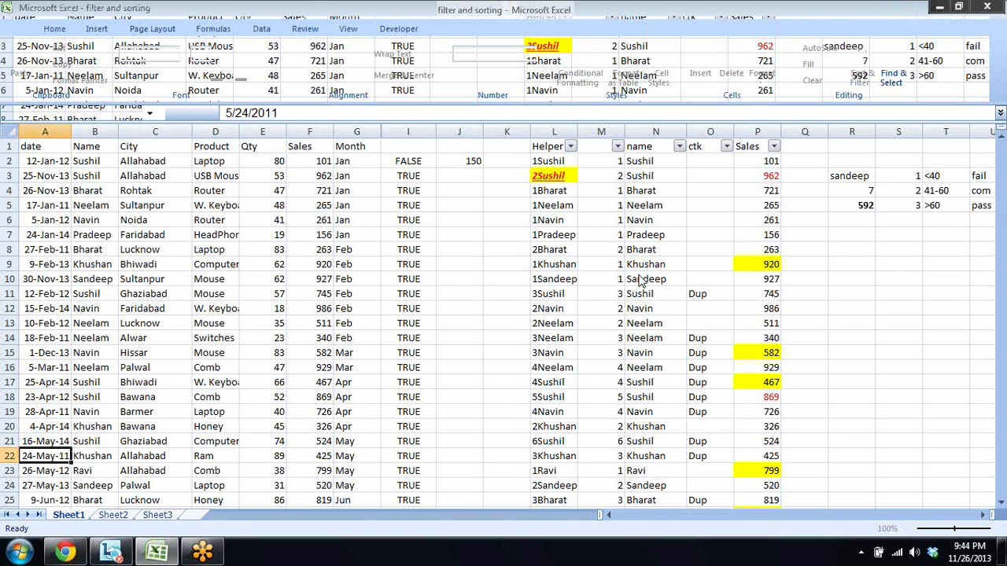
- Force-end the EXCEL.EXE process from Task Manager and confirm the prompt
right_click(414, 558)
click(437, 505)
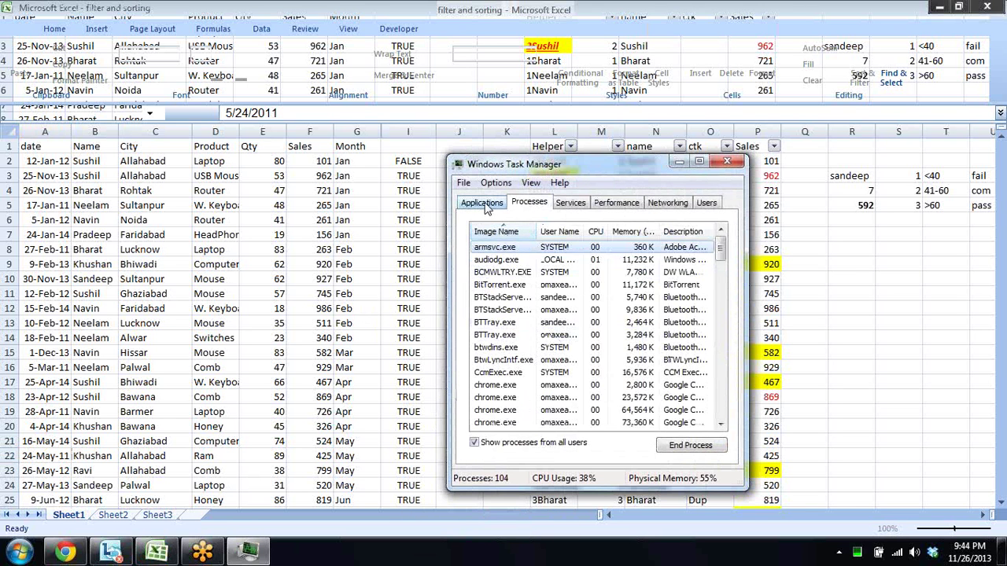
click(482, 203)
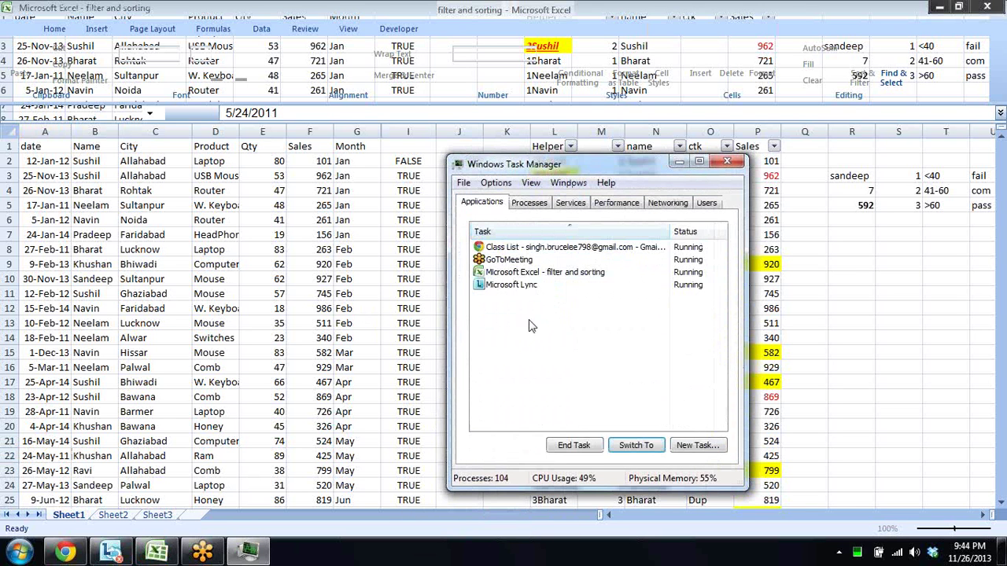
right_click(519, 273)
click(543, 440)
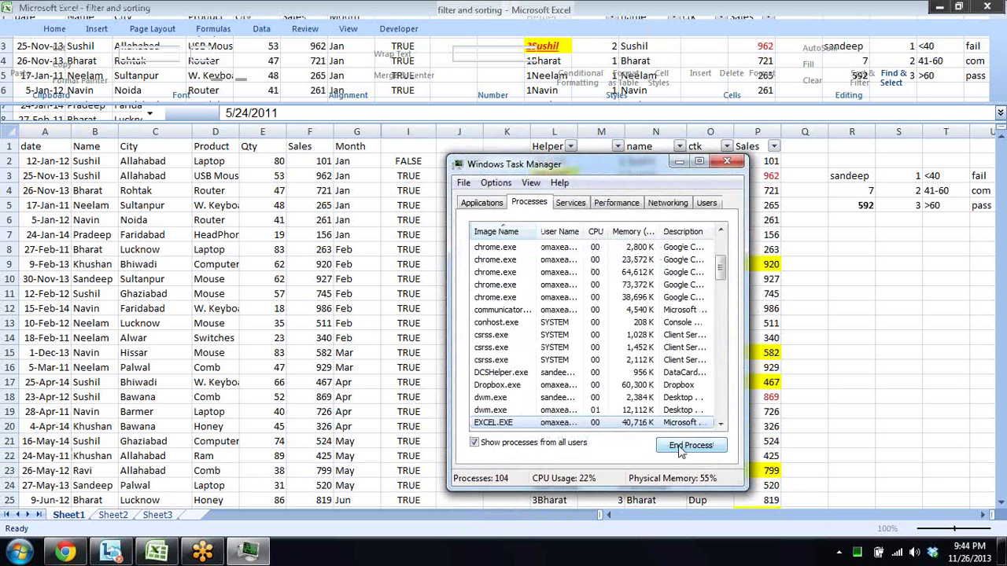
click(682, 447)
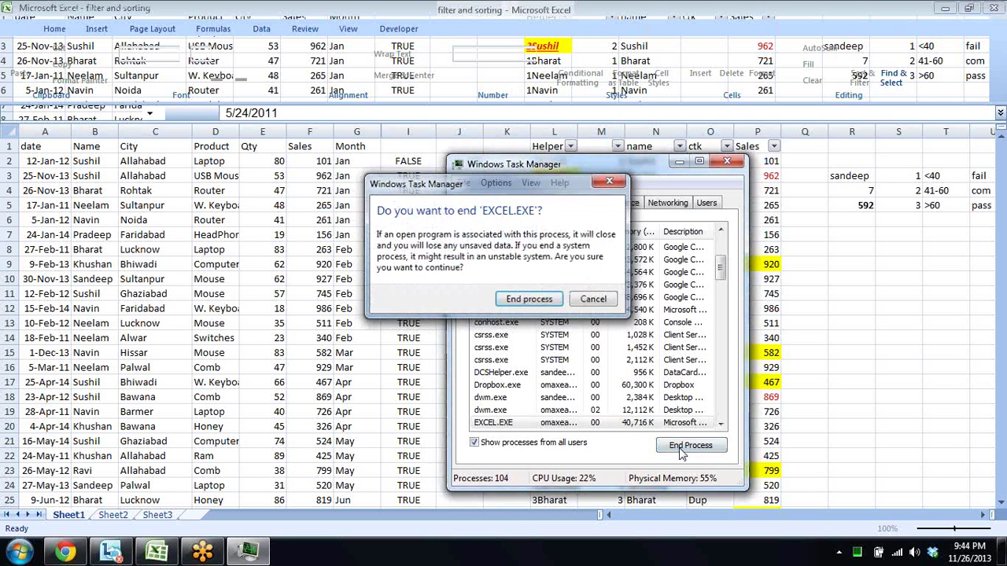
key(Return)
- Close Task Manager, then open the 'filter and sorting' workbook and close it without saving
click(726, 161)
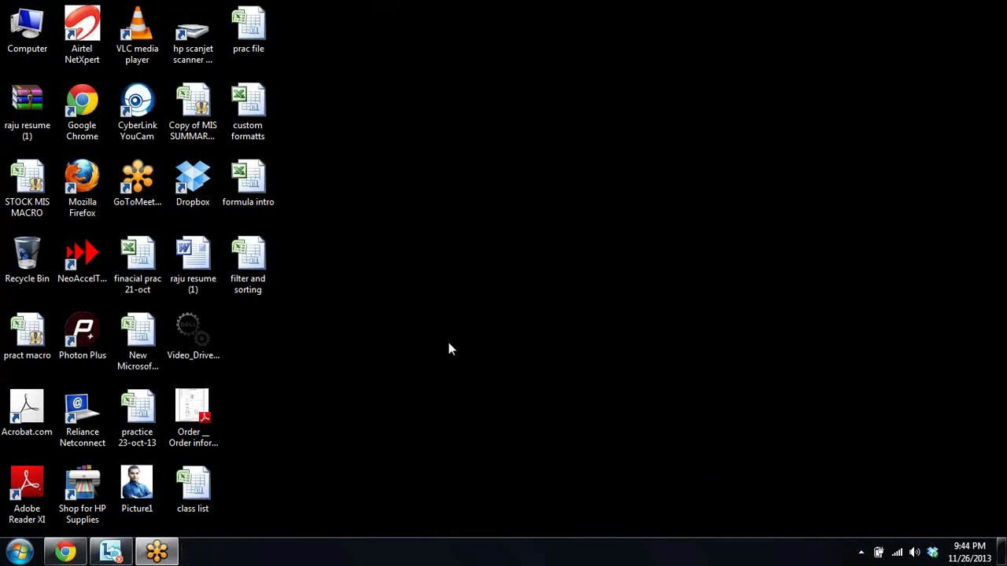
double_click(263, 261)
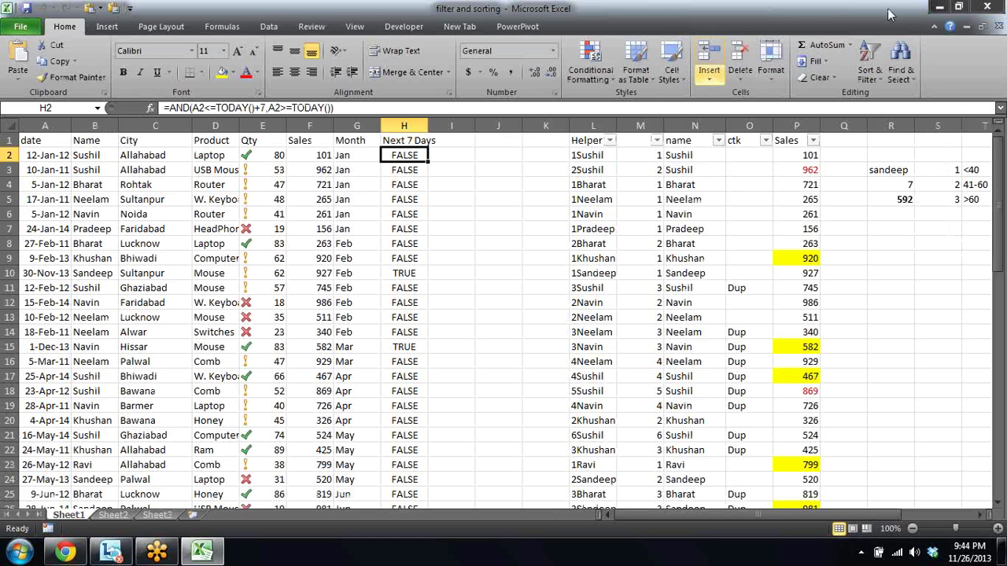
click(987, 6)
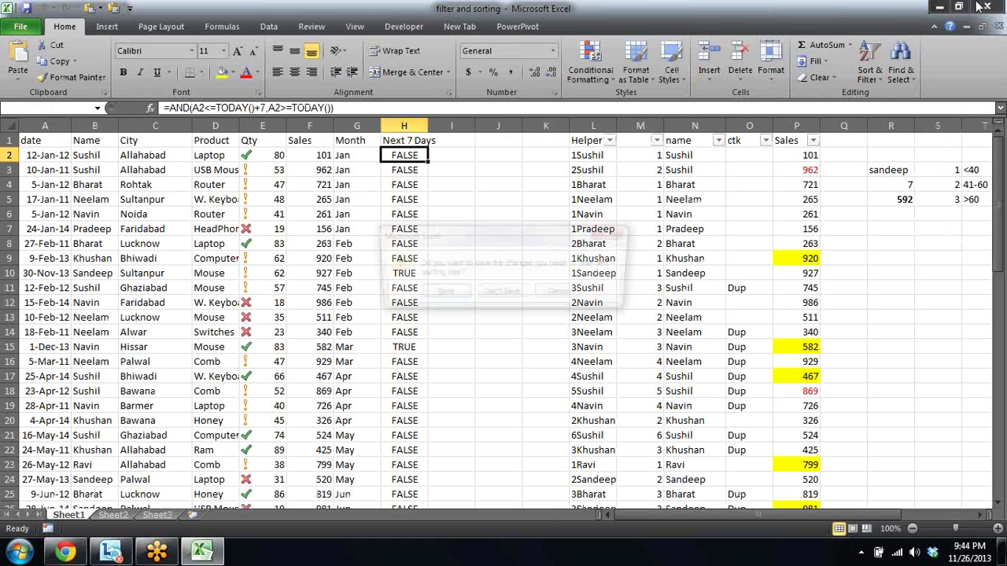
click(504, 299)
- Minimise the Gmail window and launch Excel 2007 from the Start menu
click(65, 551)
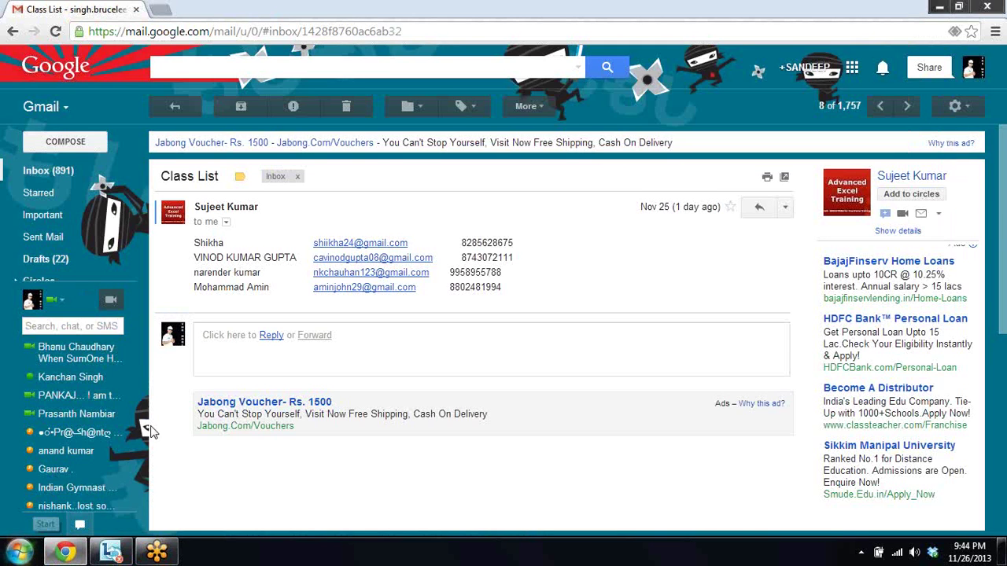
click(993, 6)
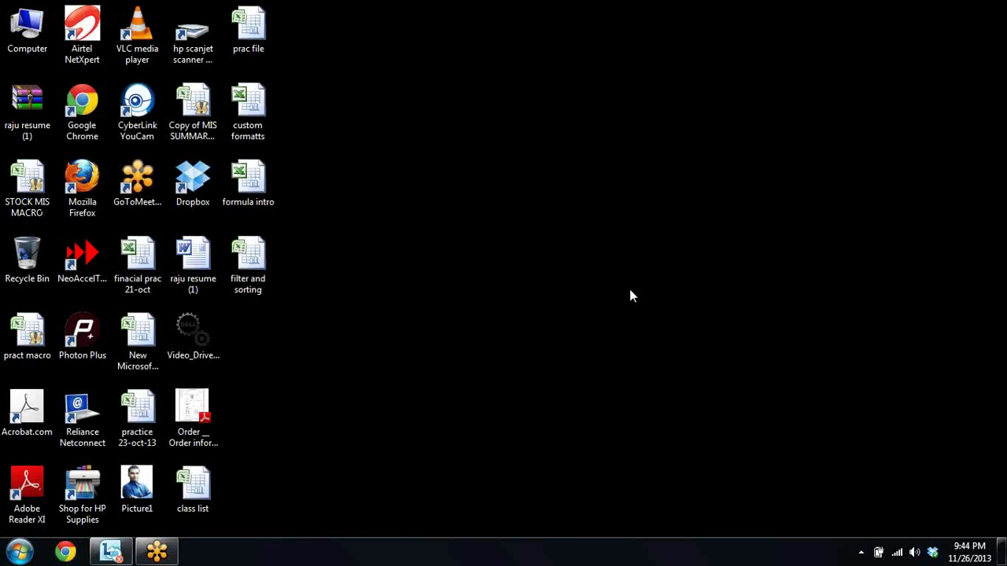
click(18, 551)
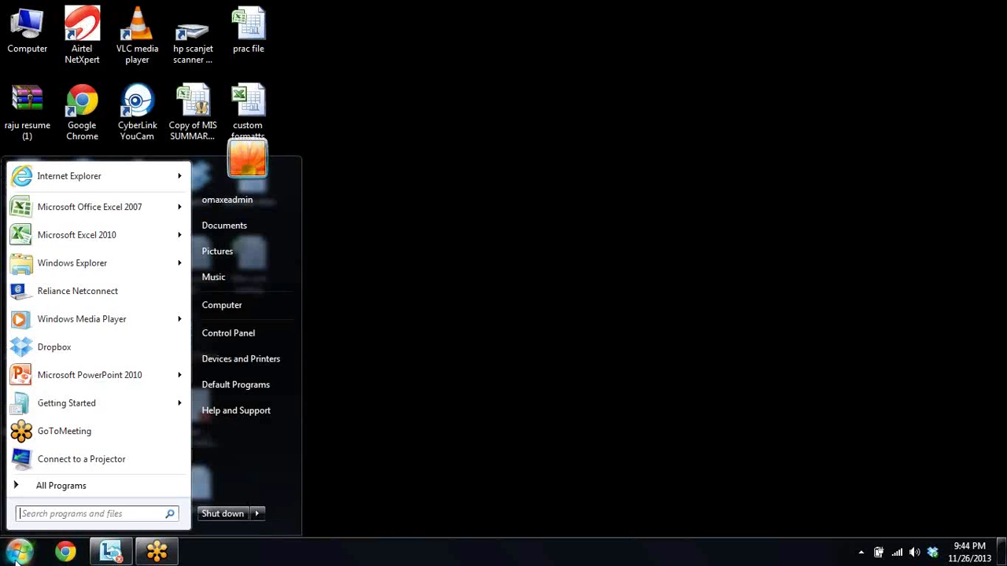
click(112, 207)
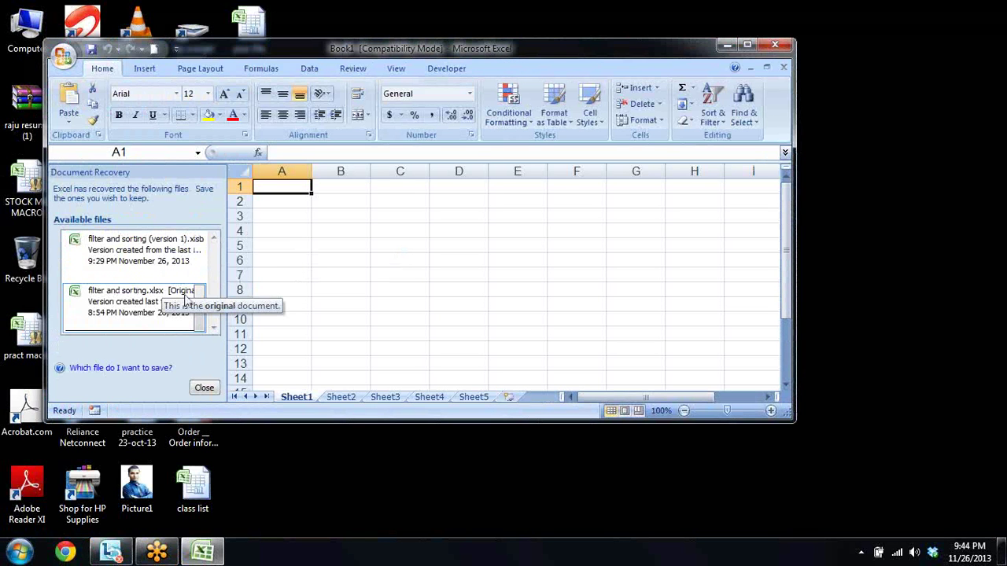
- Open the recovered version 1 workbook, maximise it and close the Document Recovery pane
click(177, 269)
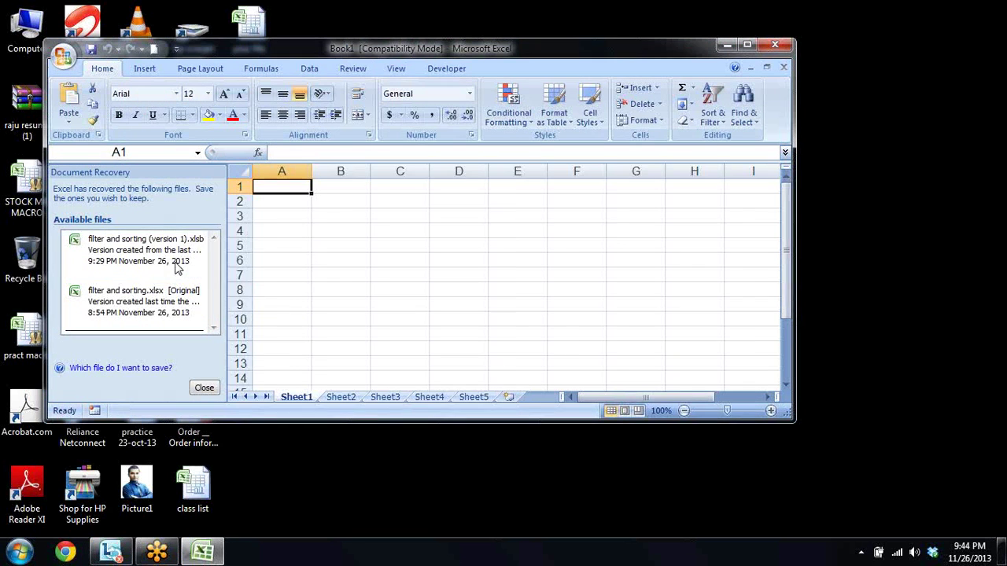
double_click(517, 49)
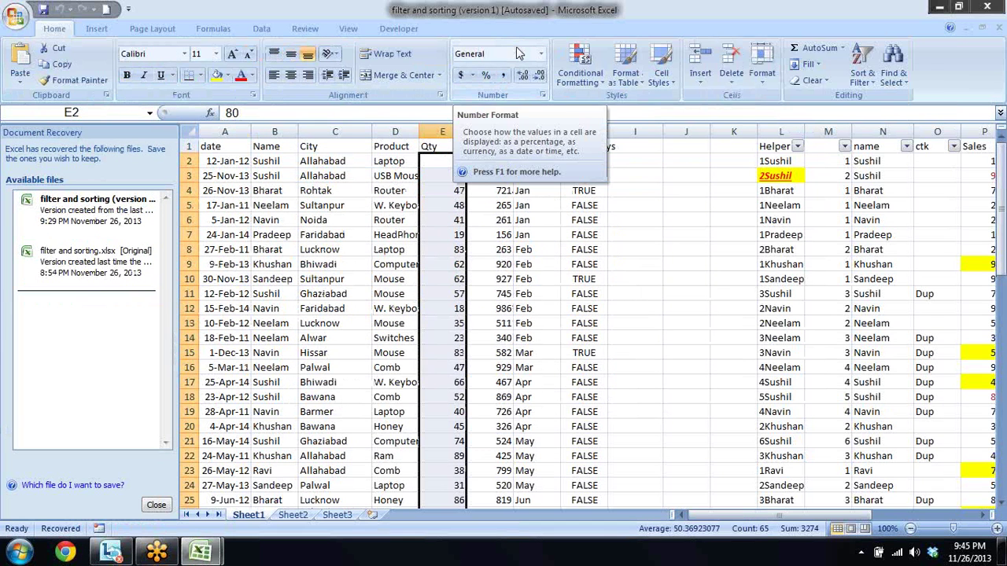
click(153, 506)
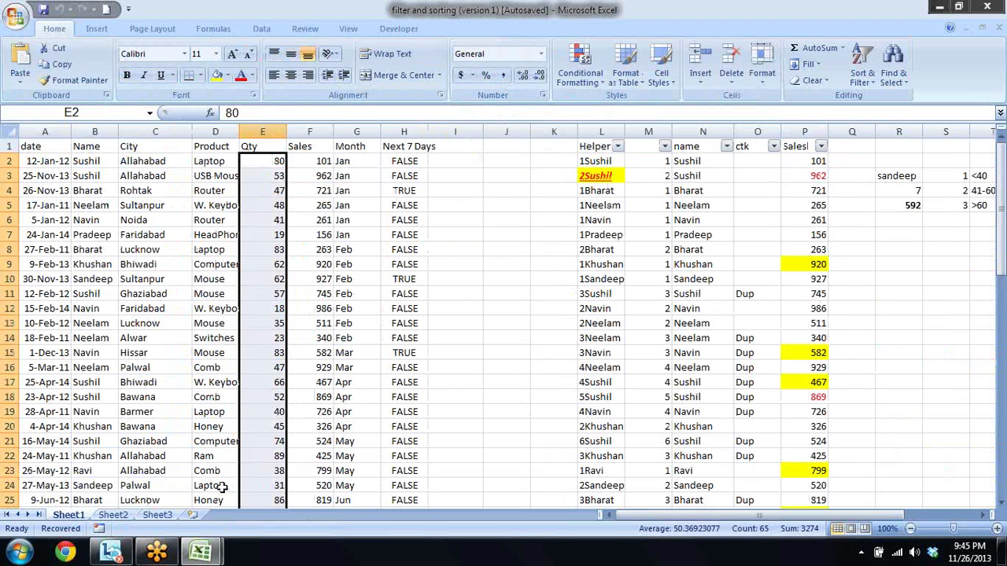
- Review the Qty, Sales, Month and Next 7 Days headers and the first data row
key(Up)
key(Right)
key(Right)
key(Right)
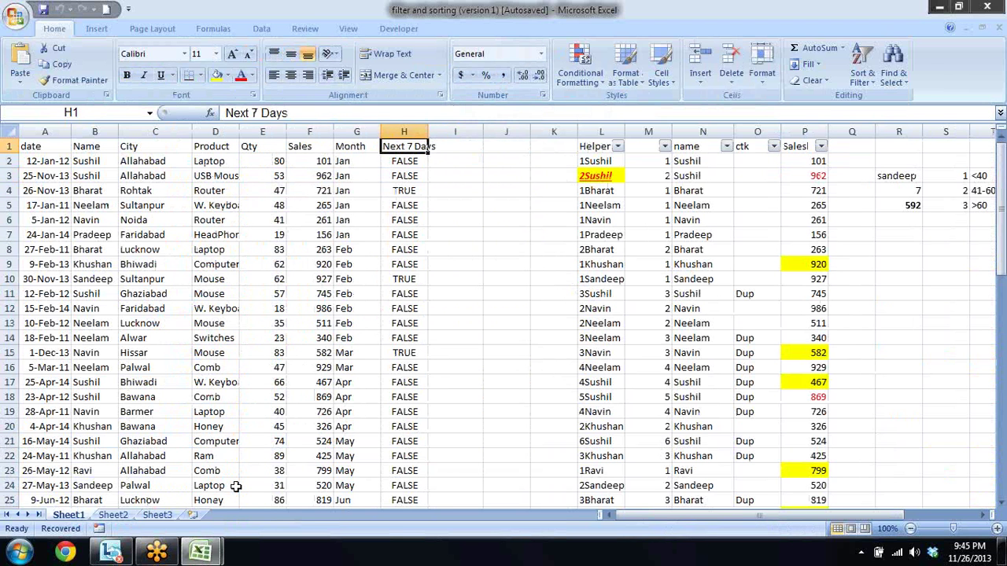
key(Right)
key(Left)
key(Left)
key(Left)
key(Right)
key(Right)
key(Left)
key(Right)
key(Right)
key(Left)
key(Left)
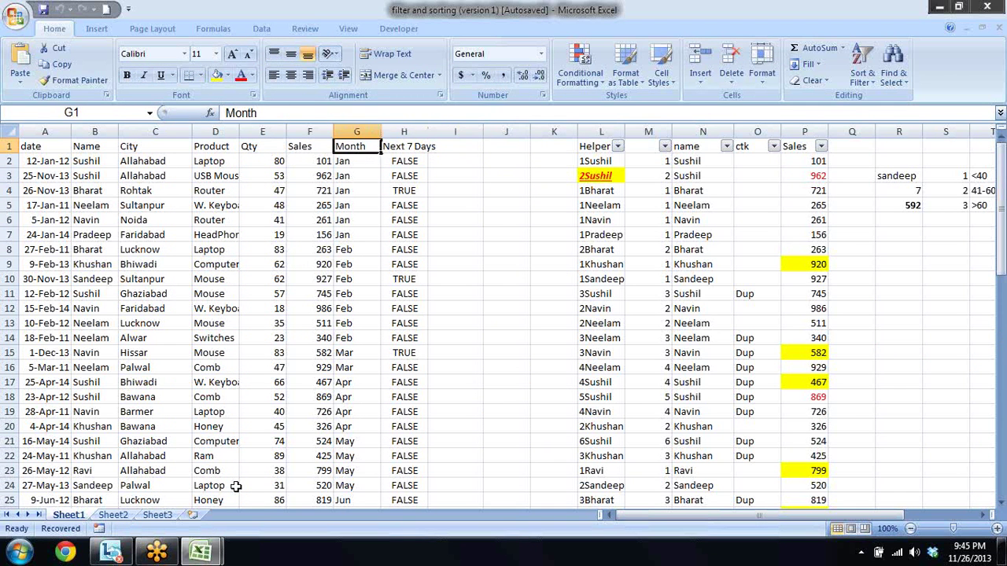
key(Left)
key(Left)
key(Down)
key(Down)
key(Up)
key(Right)
key(Right)
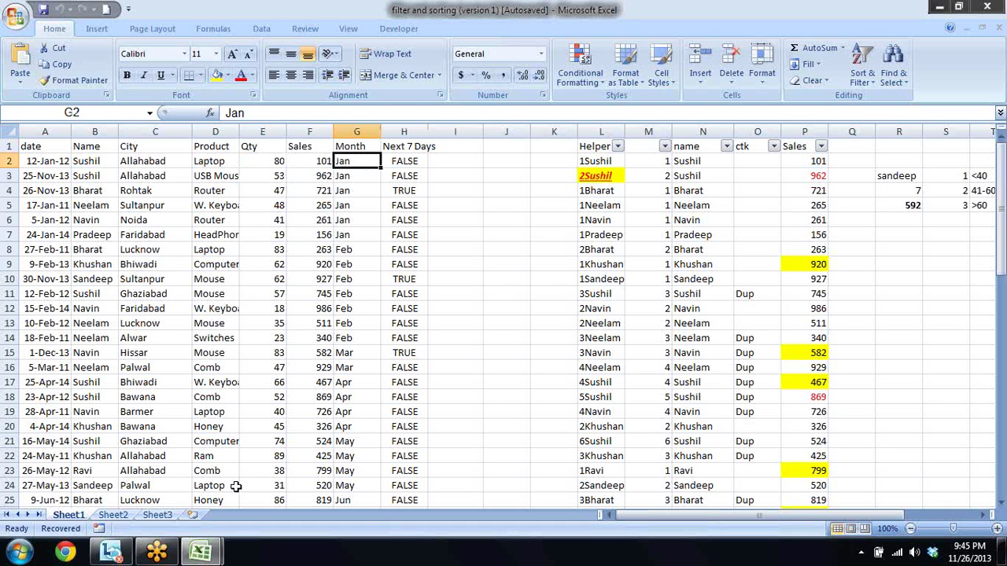
key(Left)
key(Right)
key(Right)
key(Right)
key(Right)
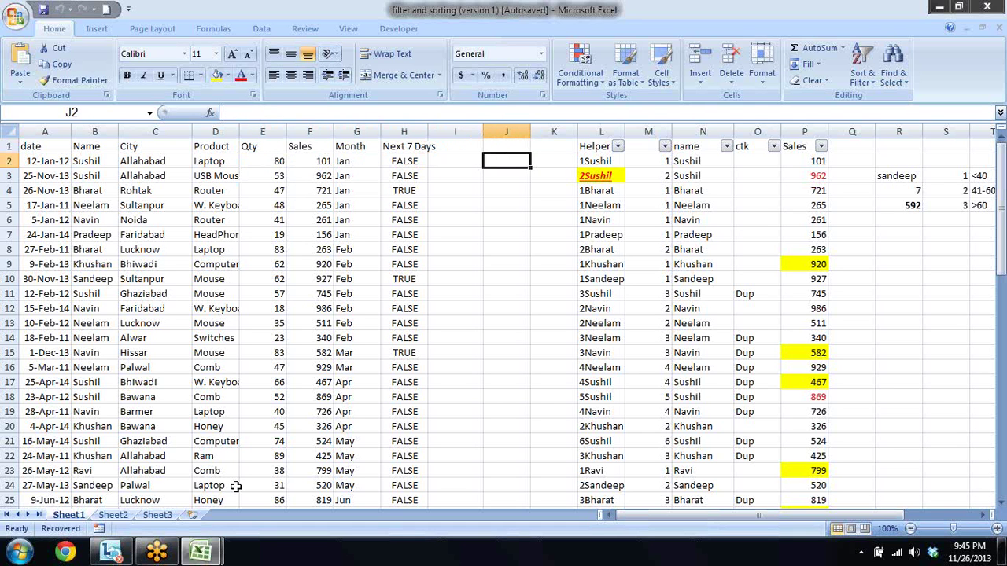
- Enter 150 in cell J2, discarding the trial values 160 and 153
text(160)
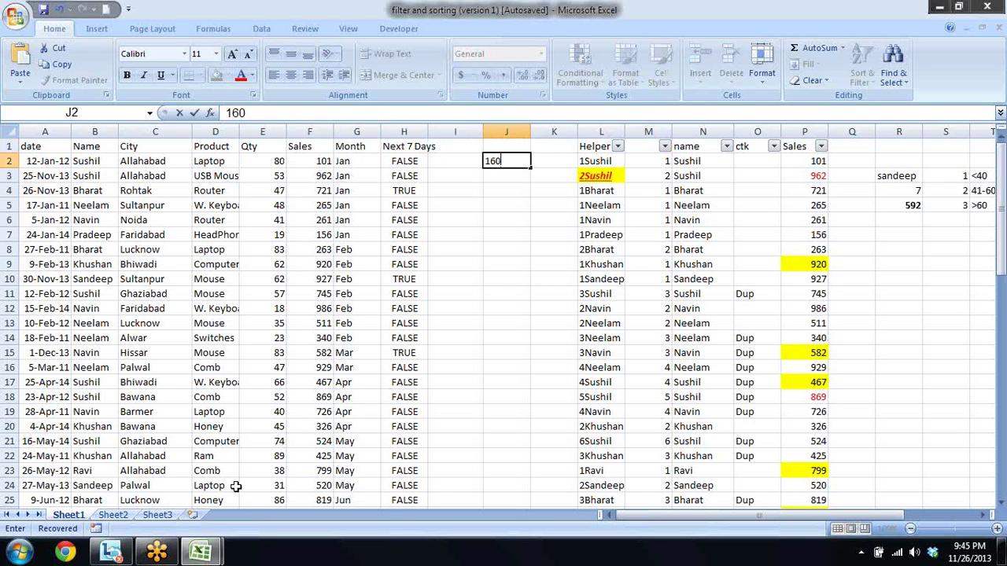
key(Escape)
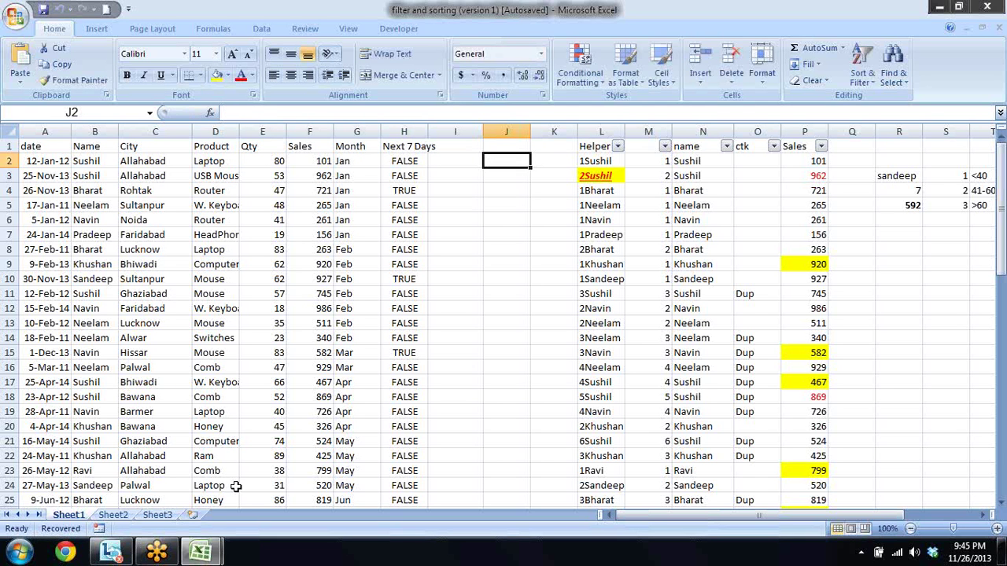
text(153)
key(Escape)
text(150)
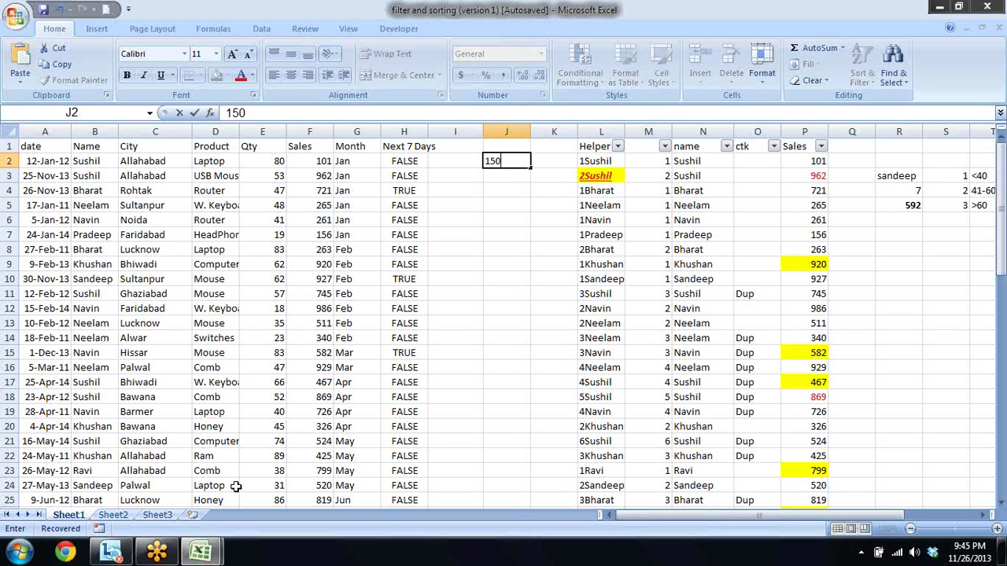
key(Return)
- Discard a stray 5 in J3 and select cell E2 holding Qty 80
key(Up)
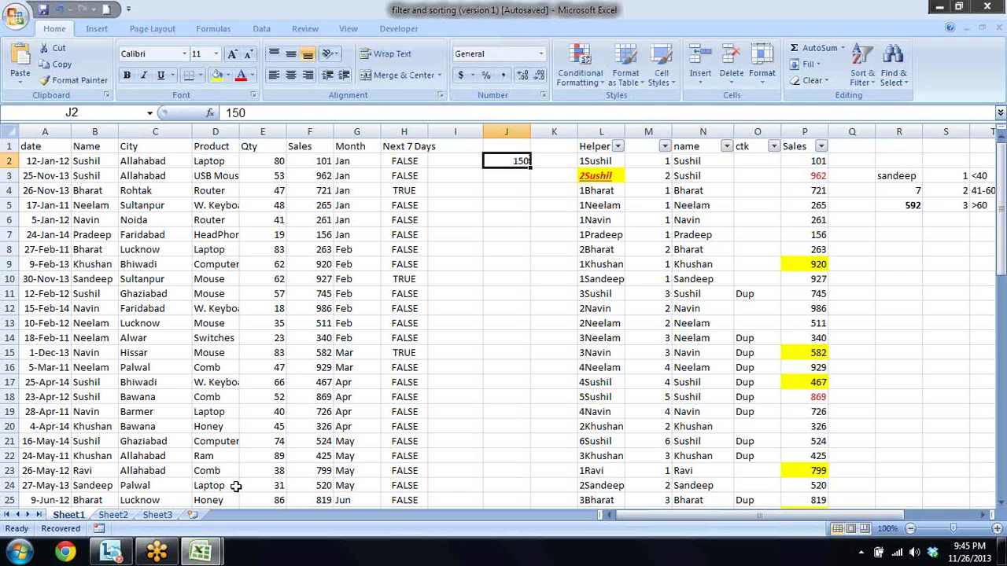
key(Down)
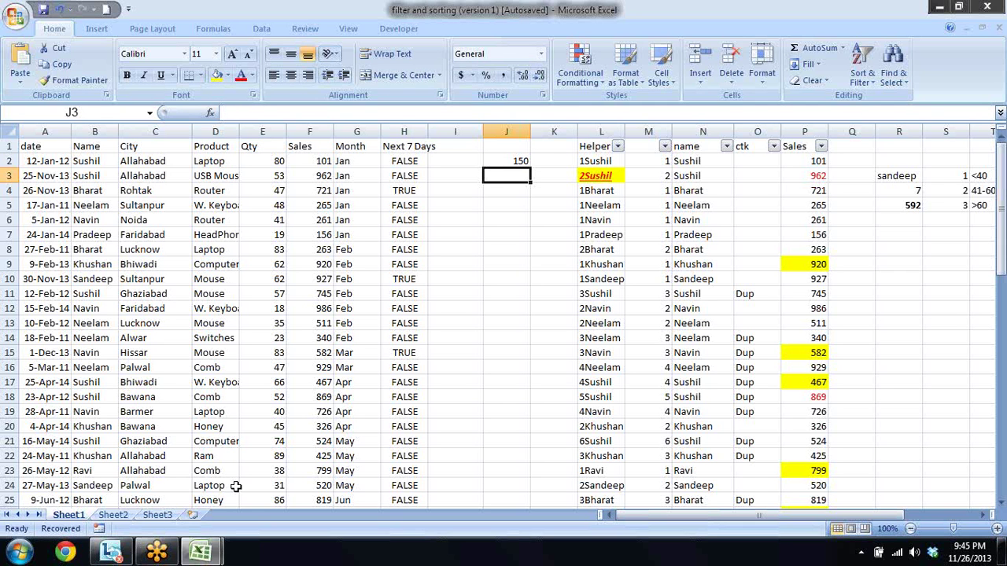
text(5)
key(Escape)
drag(275, 180, 268, 164)
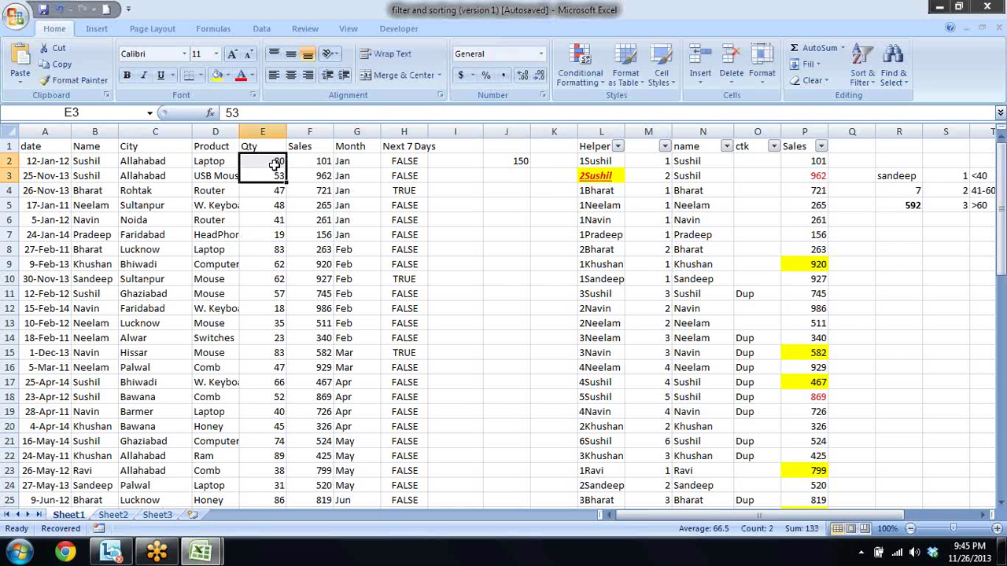
click(268, 162)
- Start a new formula-based conditional formatting rule comparing cell E2 against 150*0.7
click(582, 79)
mouse_move(601, 279)
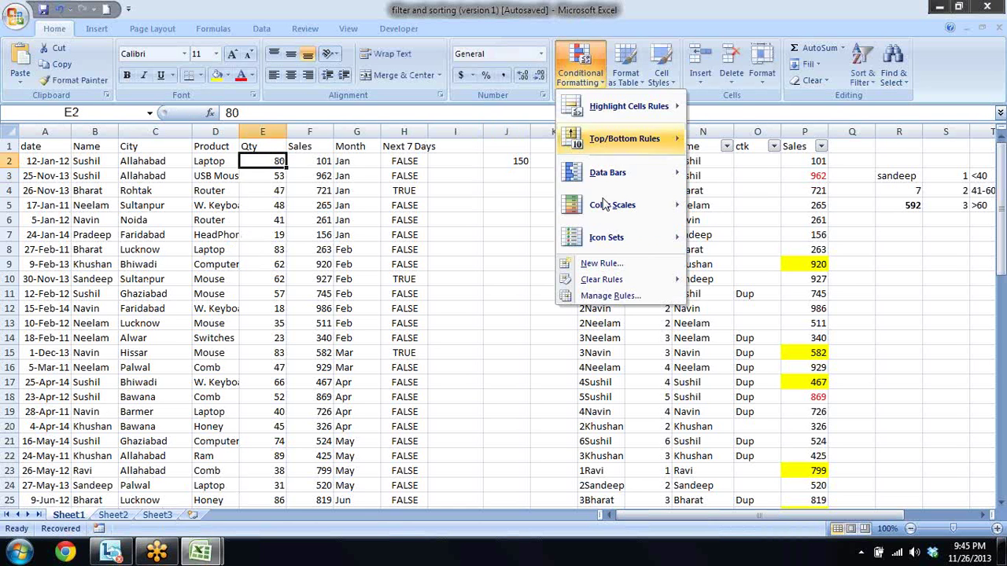
click(601, 263)
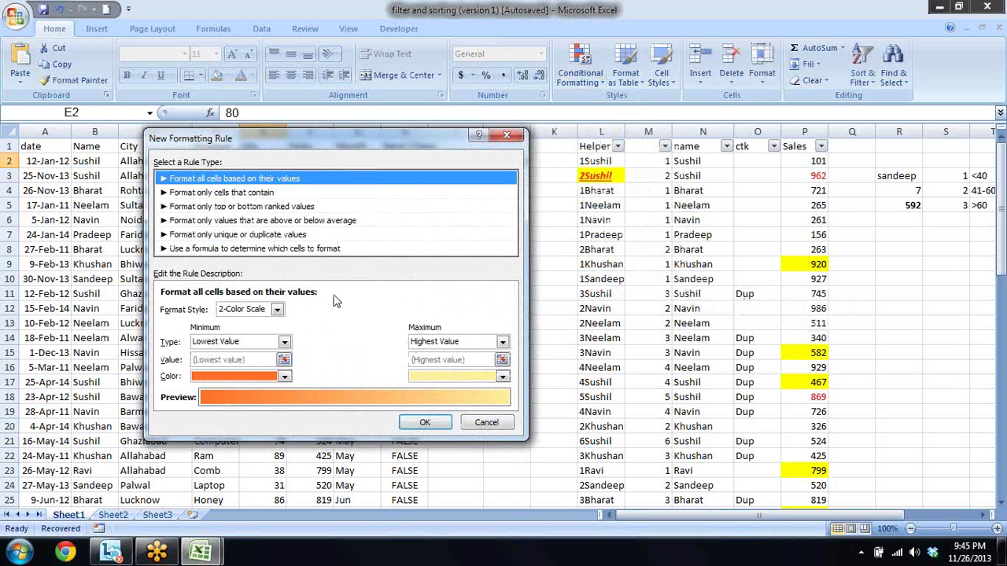
mouse_move(343, 131)
mouse_down()
mouse_move(560, 131)
mouse_move(643, 73)
mouse_up()
click(526, 180)
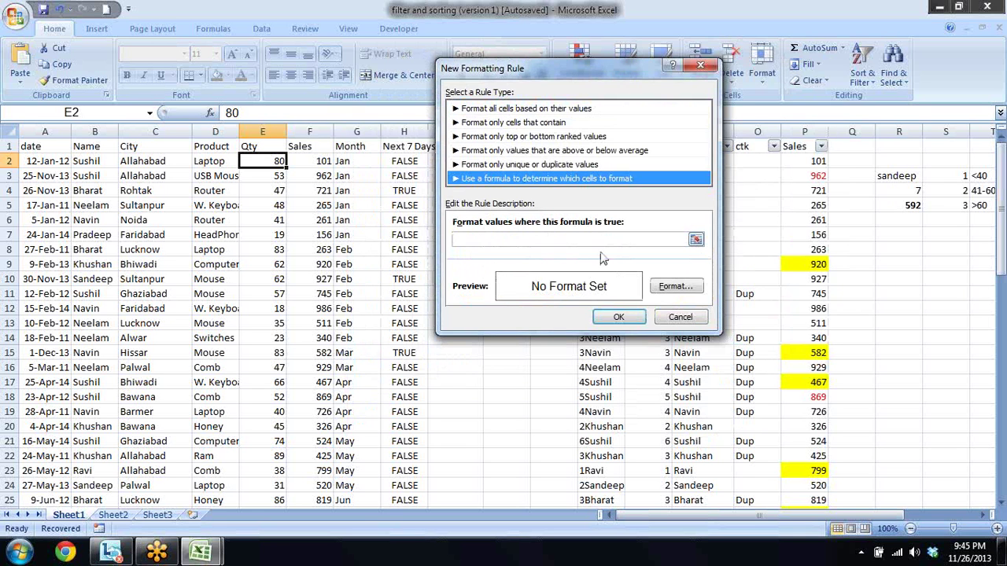
click(543, 239)
text(=)
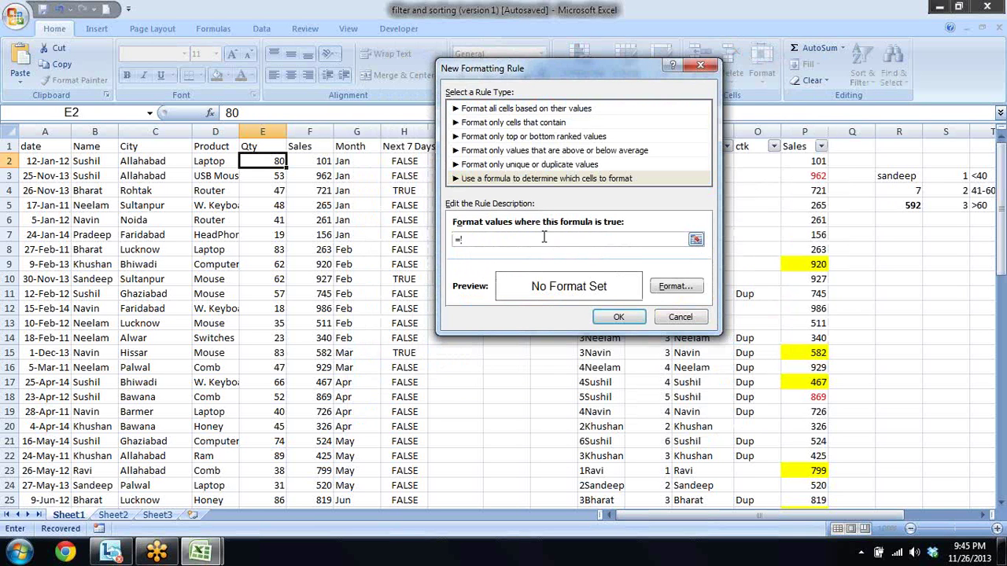
click(277, 162)
text(>=(150*0.7)
- Give the rule a light green fill and remove the $ signs so it reads =E2>=(150*0.7)
click(692, 288)
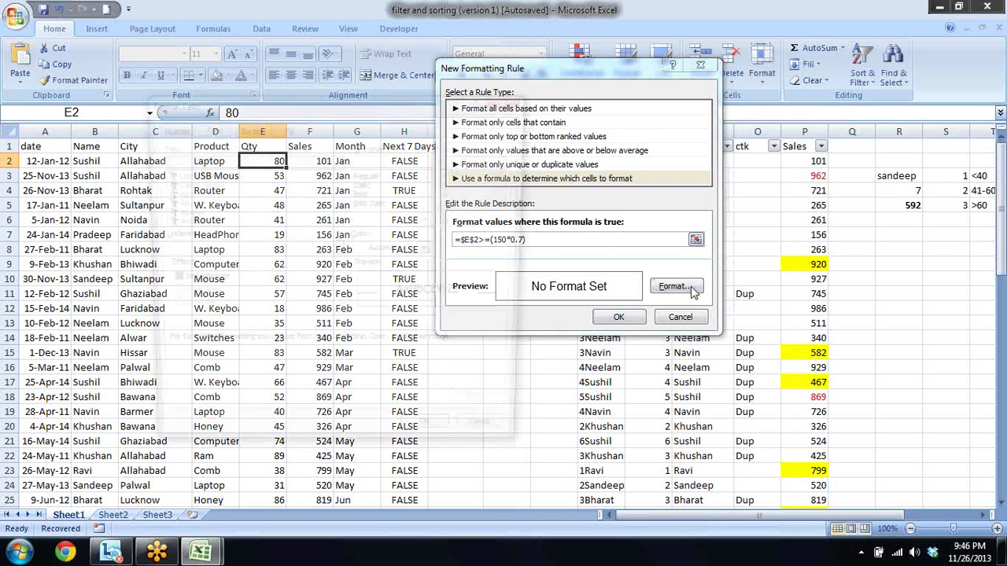
click(246, 127)
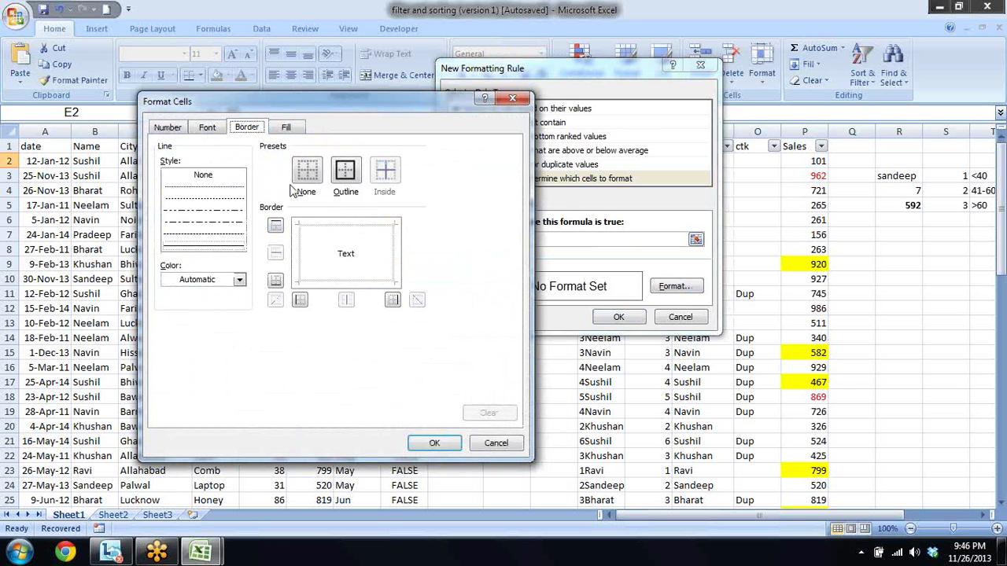
click(280, 129)
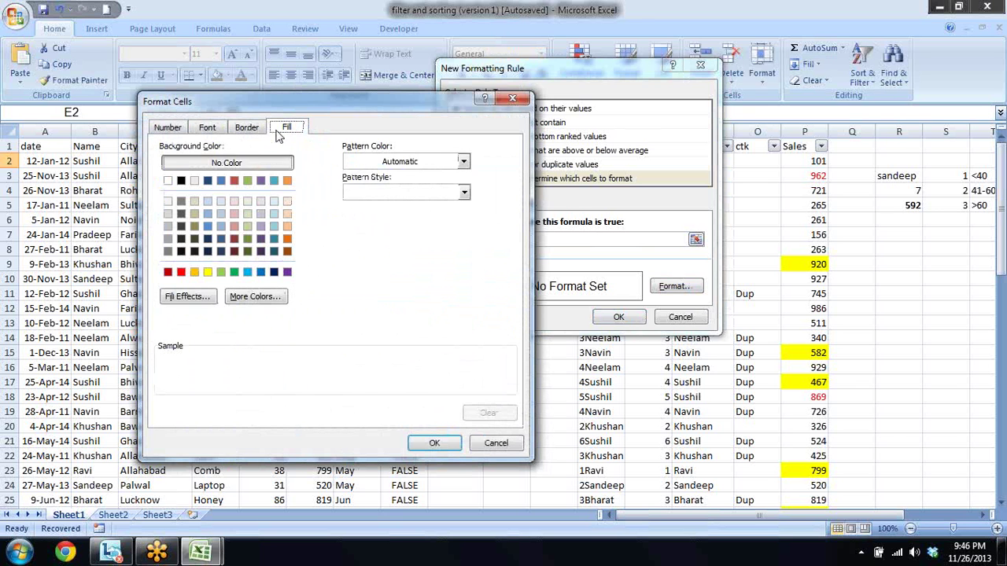
click(220, 272)
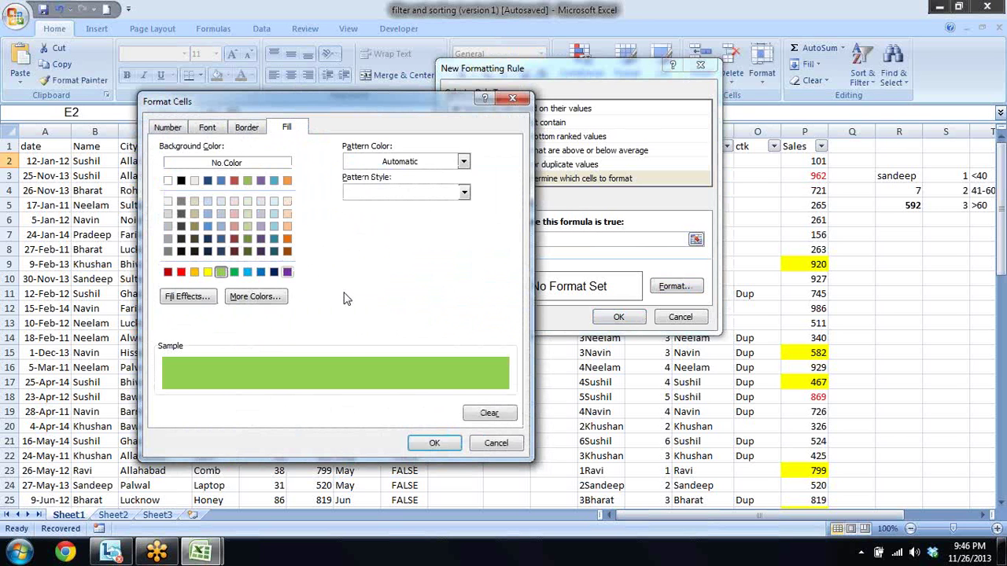
click(434, 444)
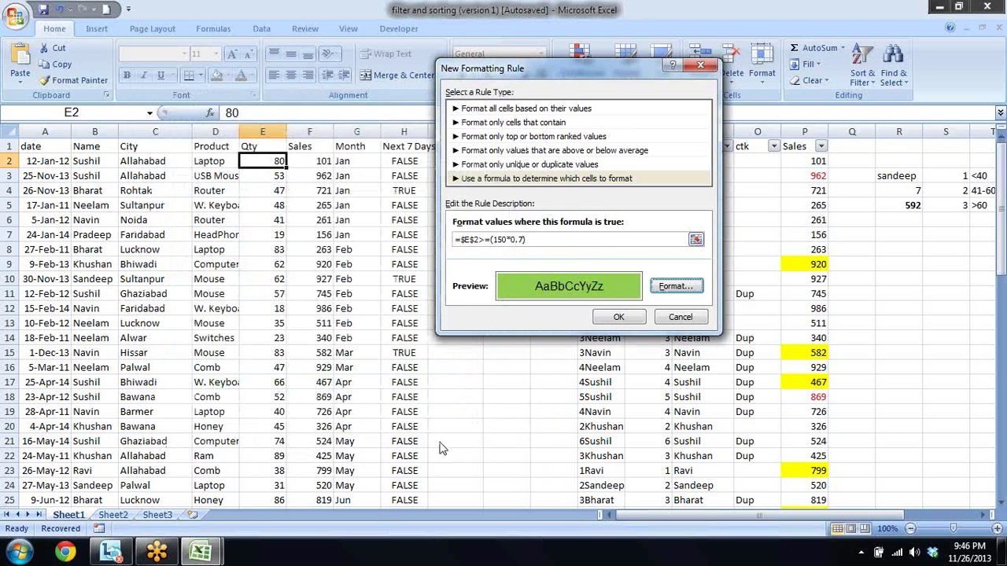
click(466, 239)
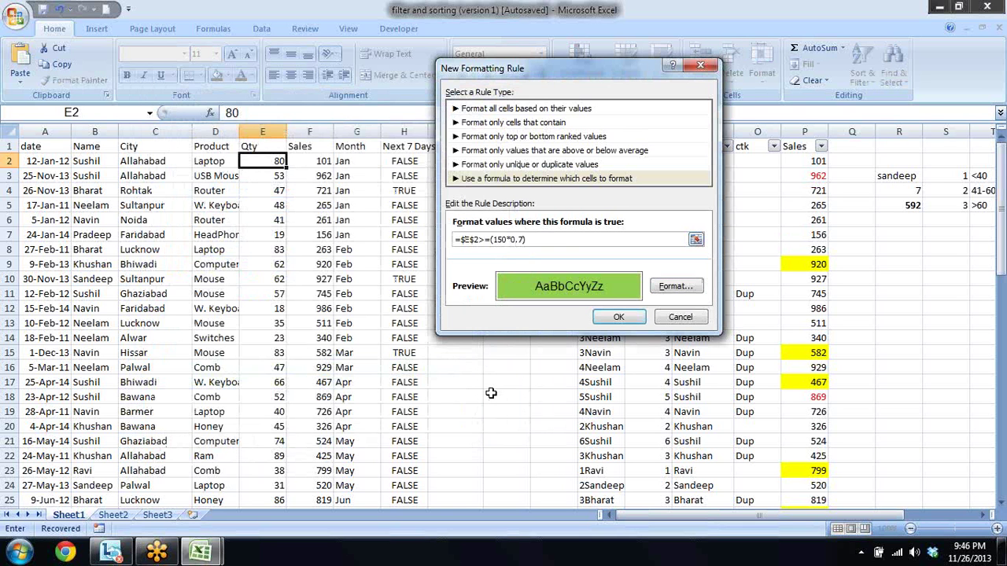
key(BackSpace)
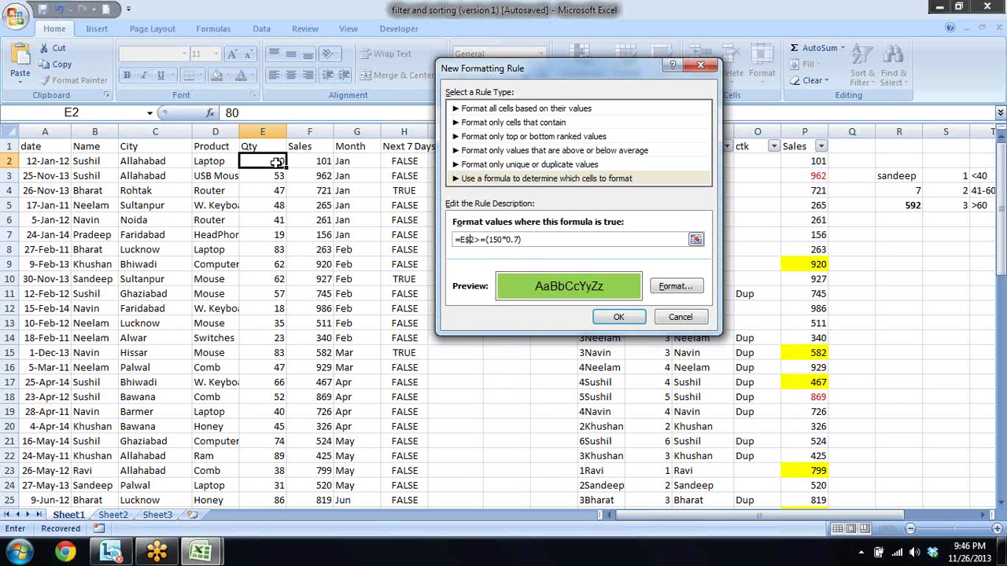
key(BackSpace)
- Save the green-fill rule and paint E2's formatting down column E
click(616, 317)
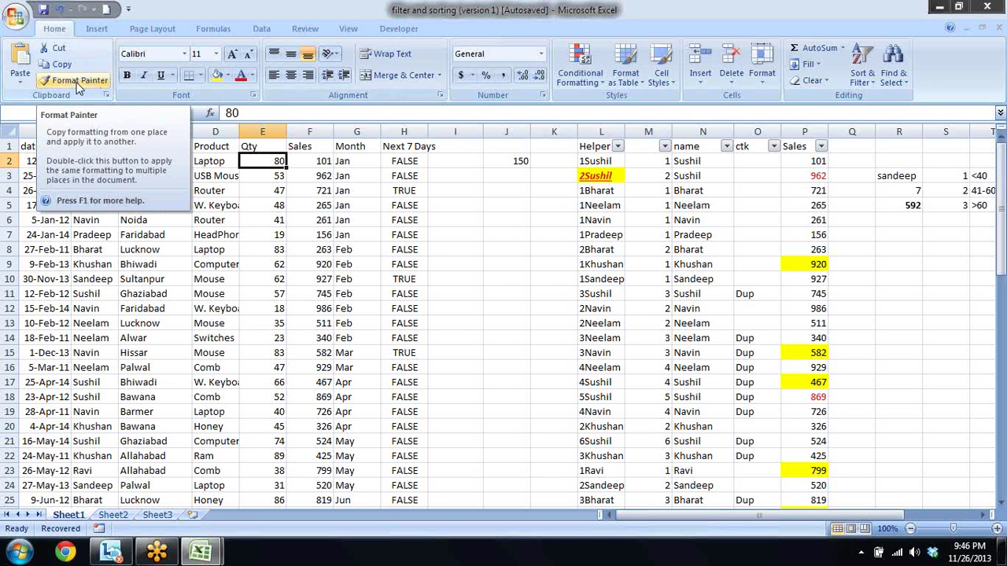
click(78, 81)
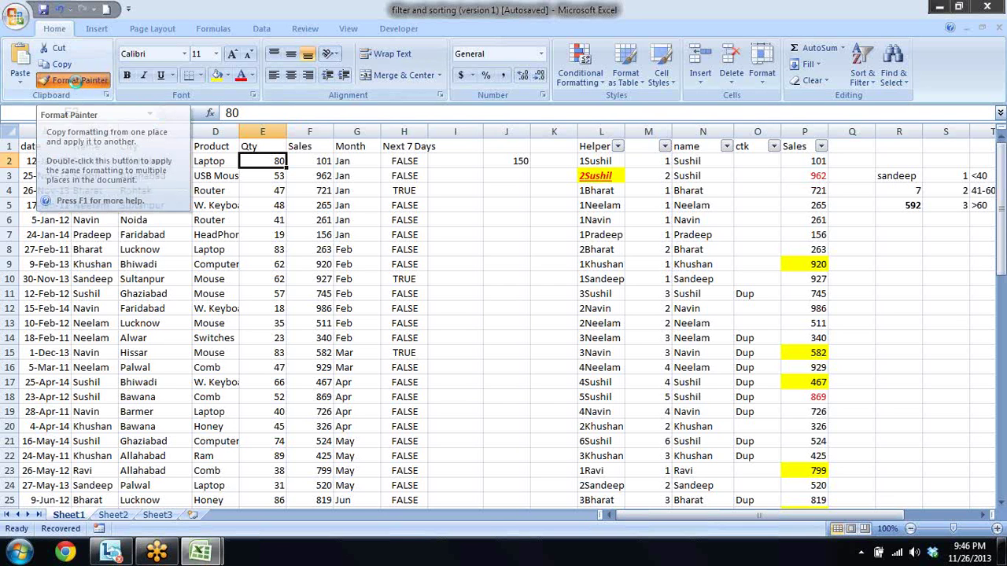
mouse_move(272, 175)
mouse_down()
mouse_move(291, 300)
mouse_move(268, 522)
mouse_up()
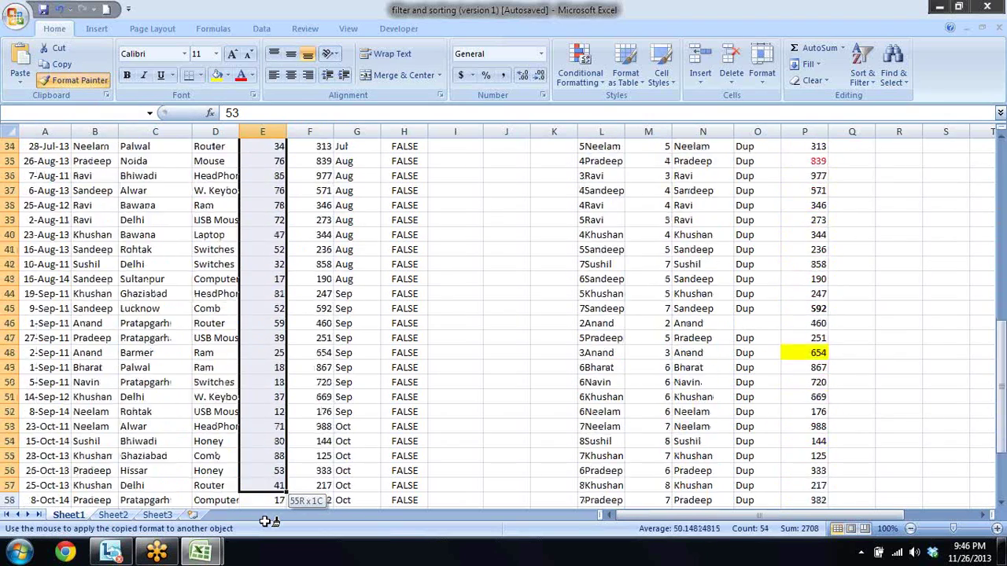
mouse_move(267, 521)
mouse_down()
mouse_move(291, 435)
mouse_move(272, 474)
mouse_up()
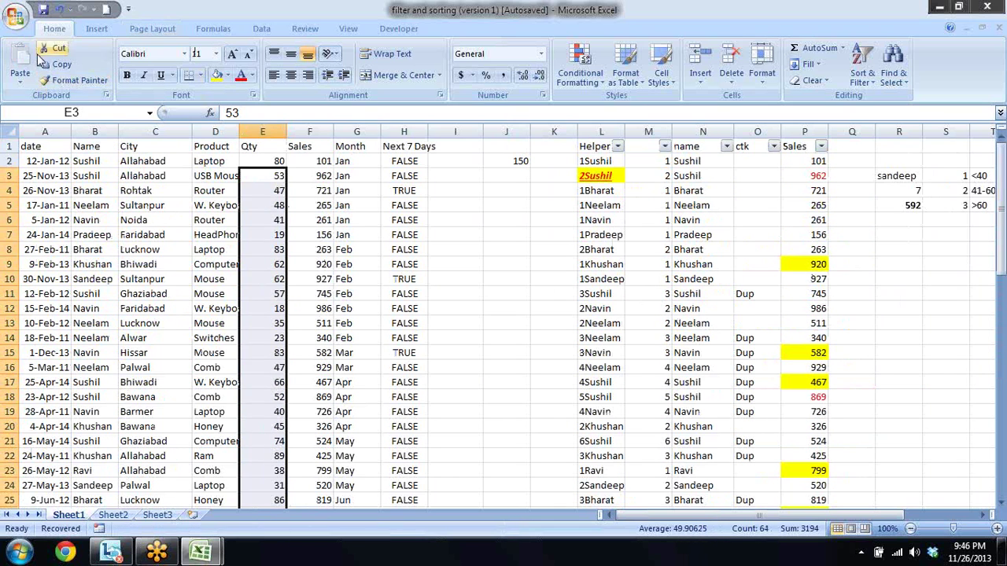
- Paint the column E formatting onto the Sales cells F2:F66
click(72, 81)
drag(314, 160, 309, 555)
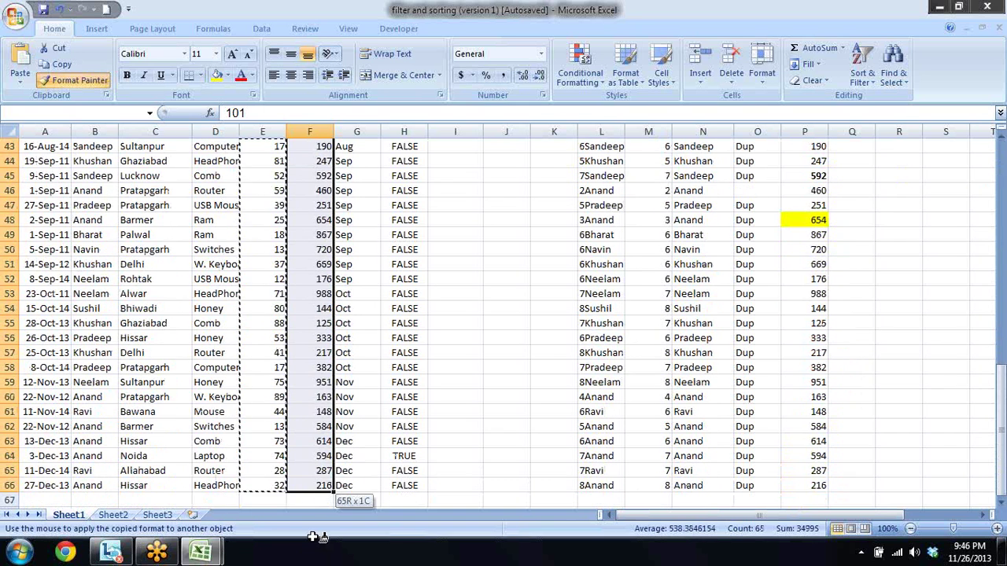
drag(315, 555, 326, 480)
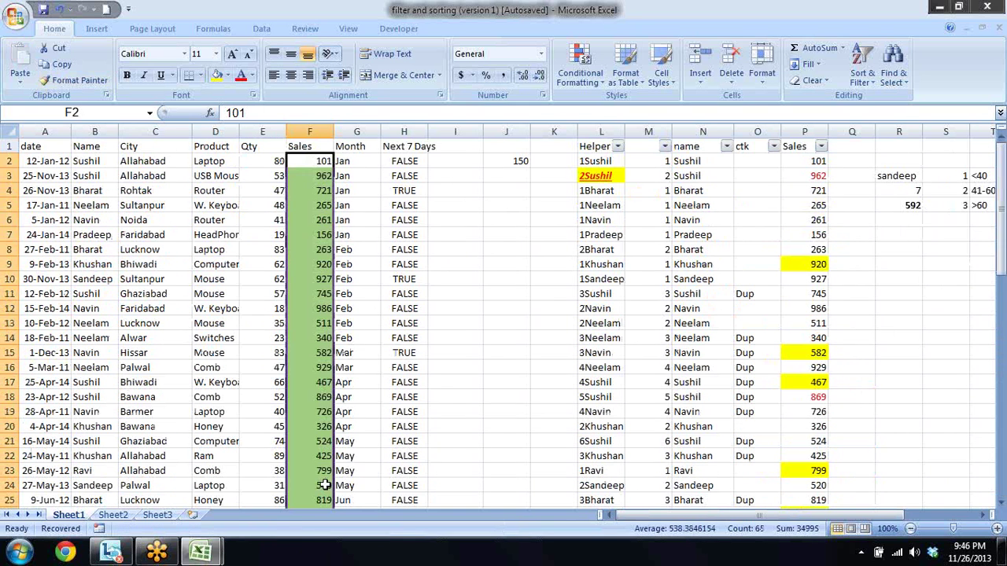
click(456, 190)
- Step through the Sales column to check which values are filled green
key(Left)
key(Left)
key(Left)
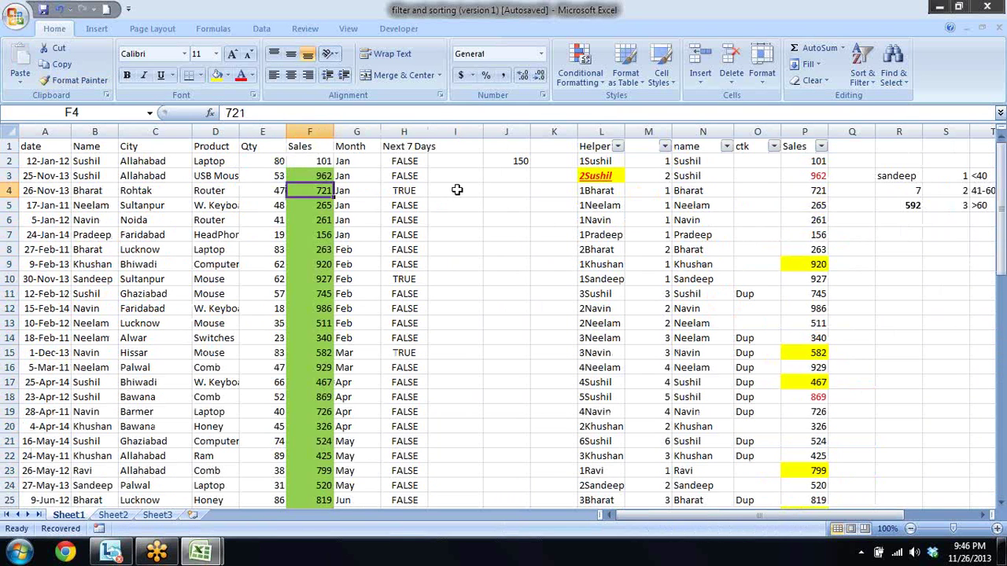
key(Up)
key(Down)
key(Down)
key(Down)
key(Down)
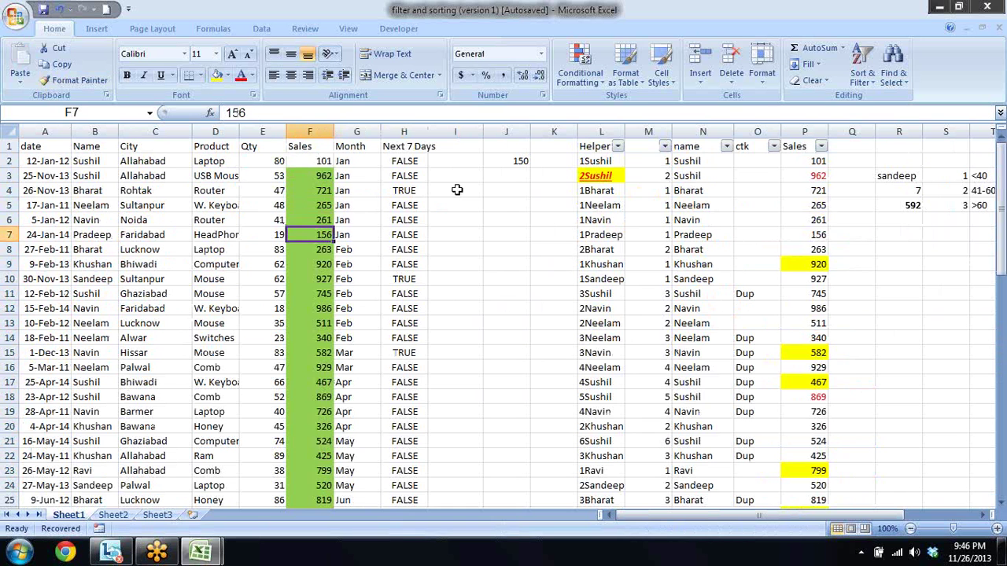
key(Down)
key(Down)
key(Down)
key(Up)
key(Up)
key(Up)
key(Up)
key(Up)
key(Up)
key(Up)
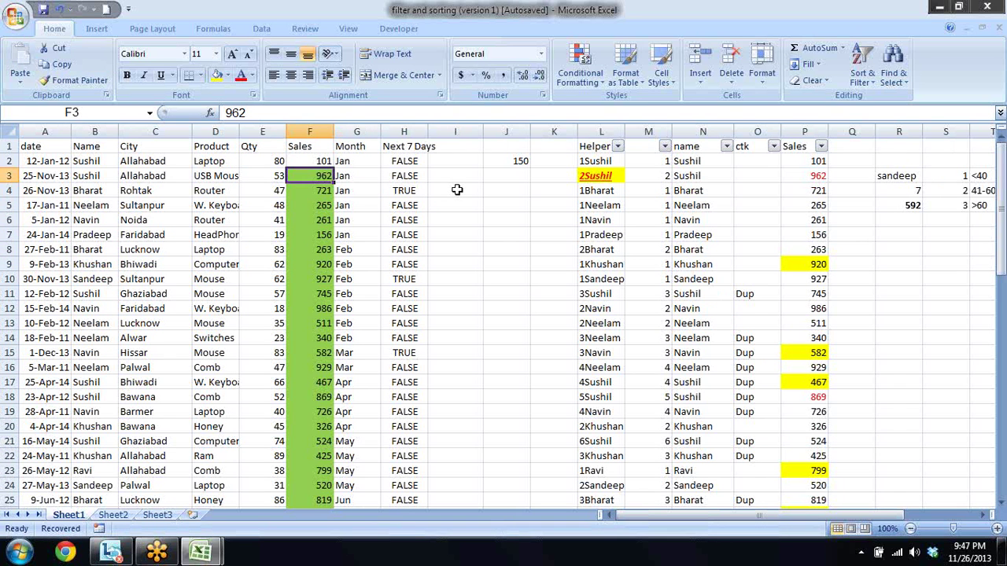
key(Right)
key(Left)
key(Down)
key(Down)
key(Down)
key(Down)
key(Down)
key(Down)
key(Down)
key(Down)
key(Down)
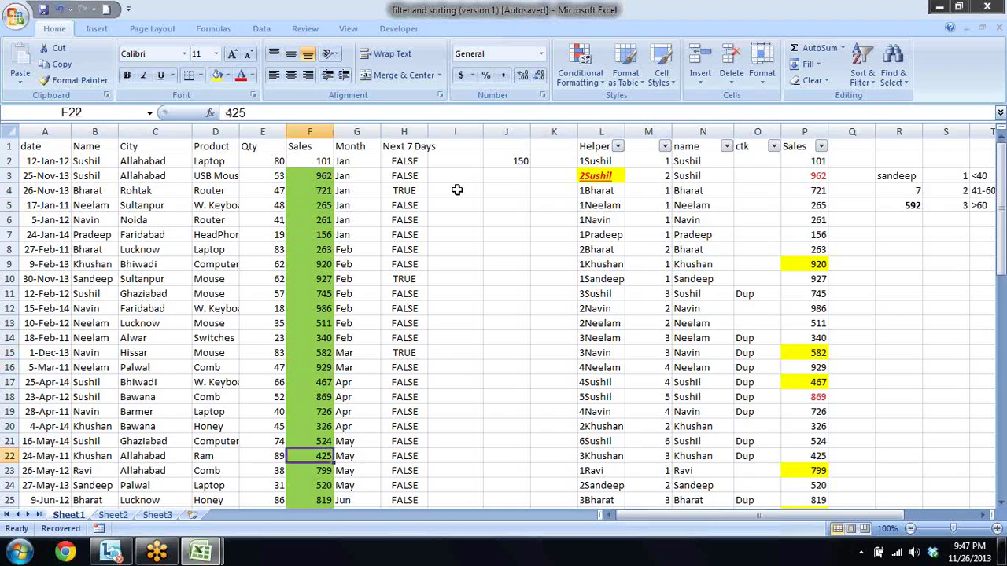
key(Down)
key(Down)
key(Down)
key(Down)
key(Down)
key(Down)
key(Down)
key(Down)
key(Down)
key(Up)
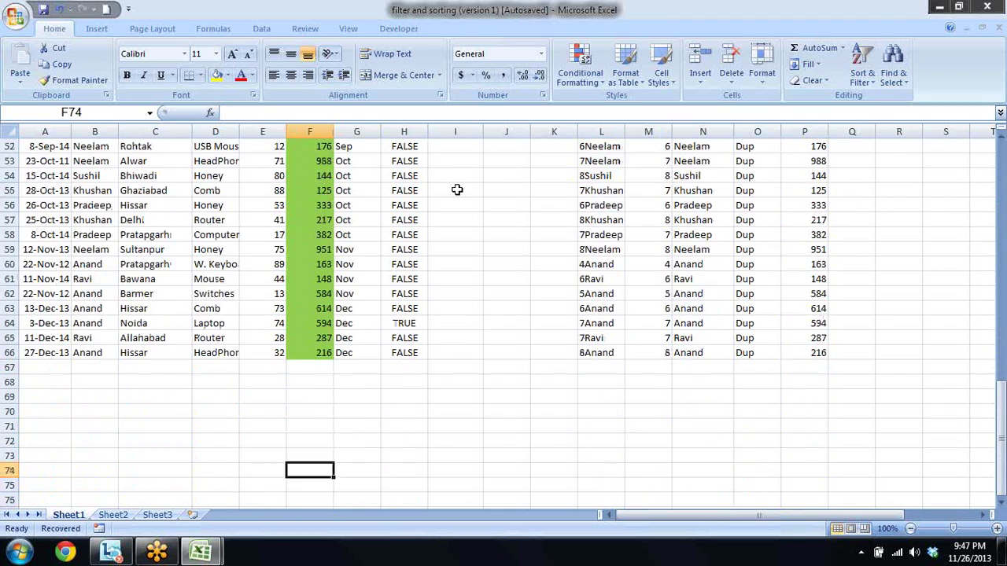
key(Up)
key(Up)
key(Up)
key(Up)
key(Up)
key(Up)
key(Up)
key(Up)
key(Up)
key(Up)
key(Up)
key(Up)
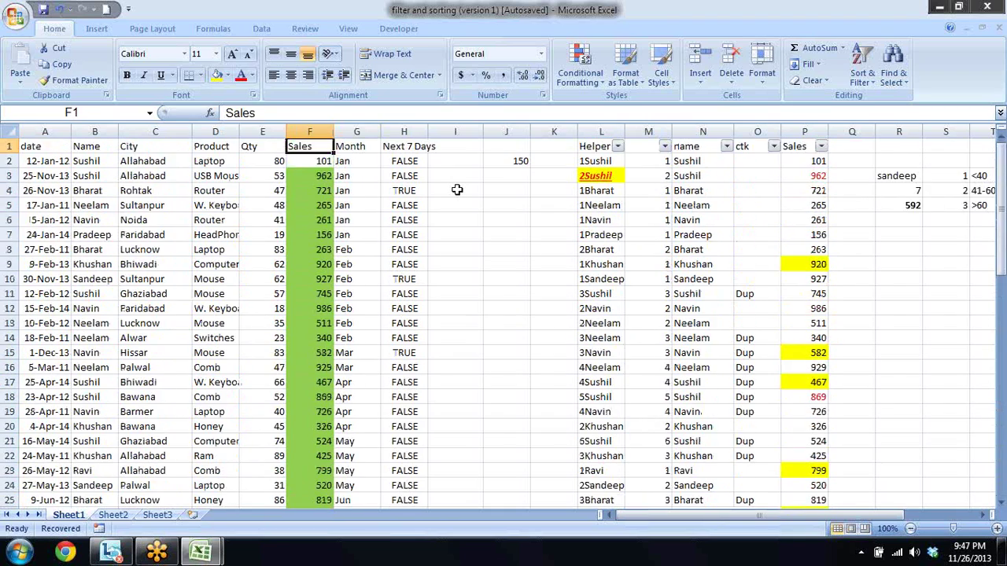
key(Down)
key(Down)
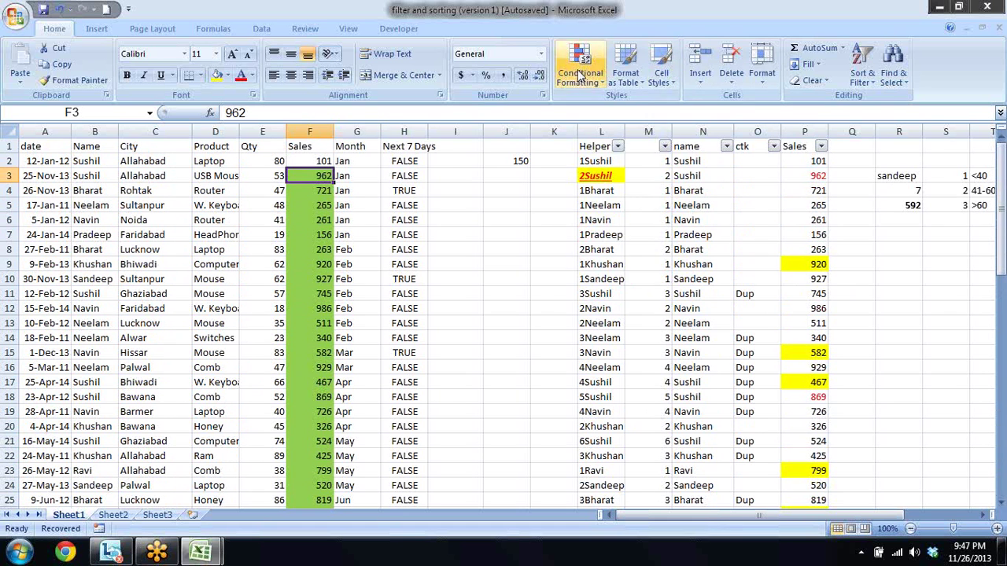
click(580, 69)
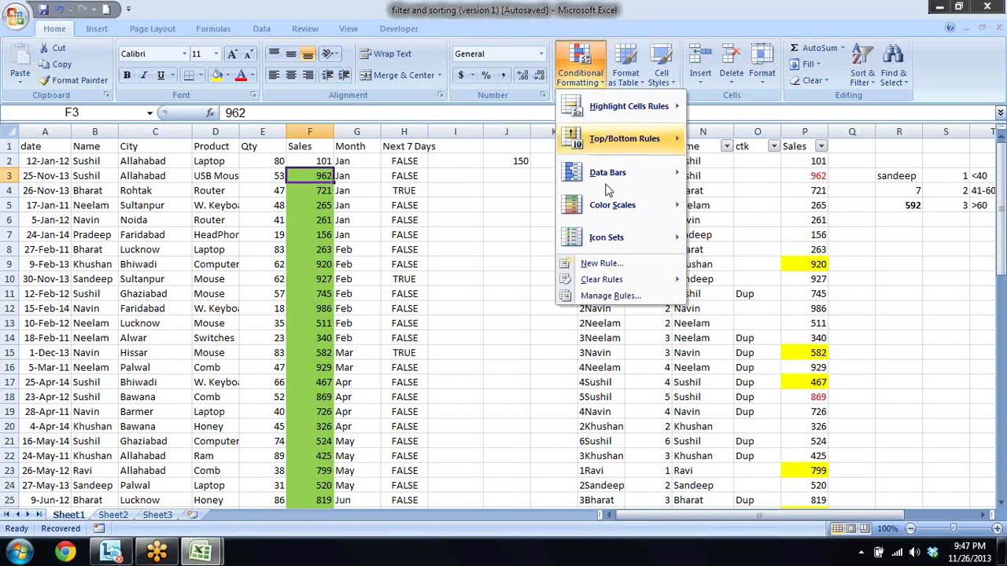
click(613, 295)
double_click(462, 178)
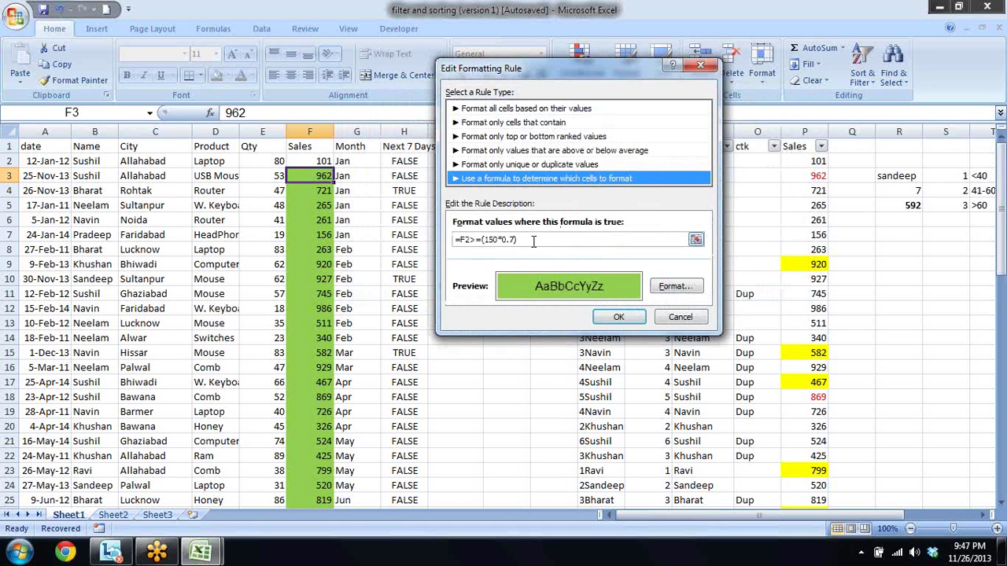
click(619, 317)
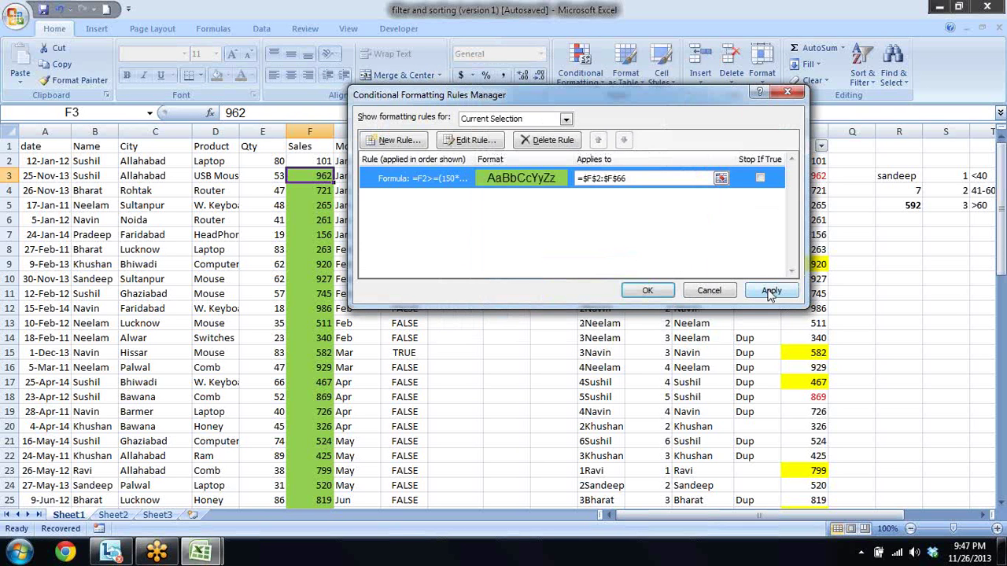
click(771, 293)
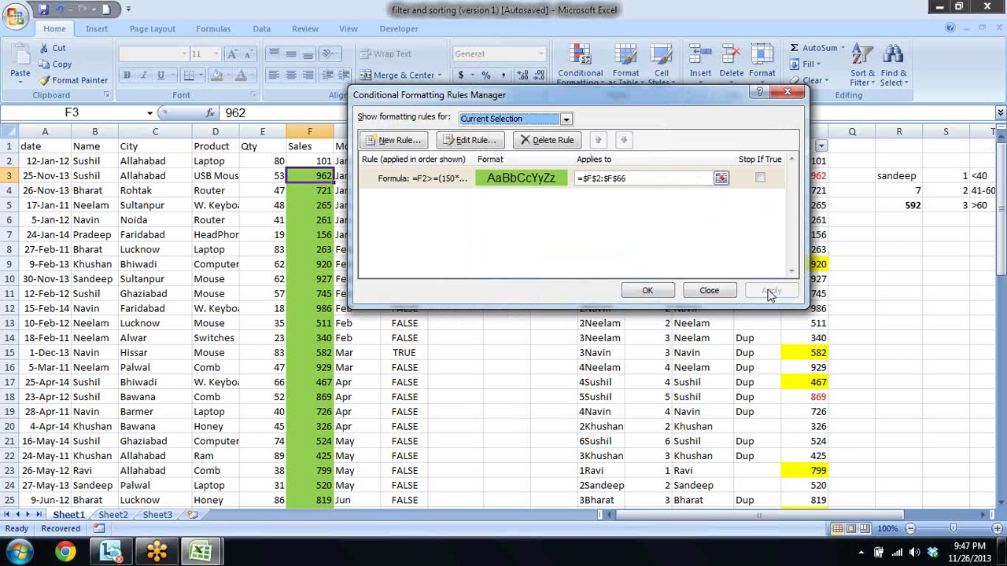
click(646, 289)
click(580, 67)
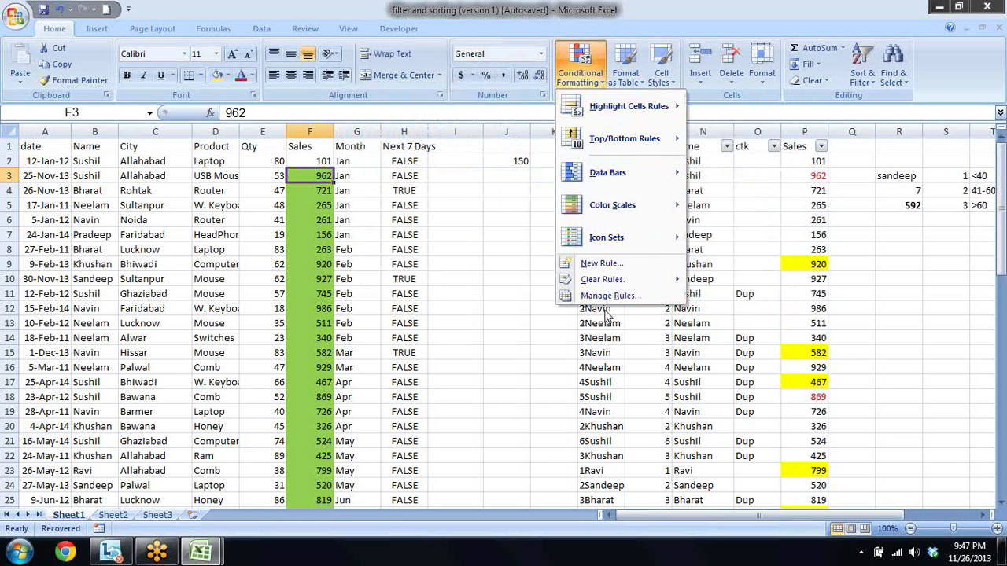
click(510, 285)
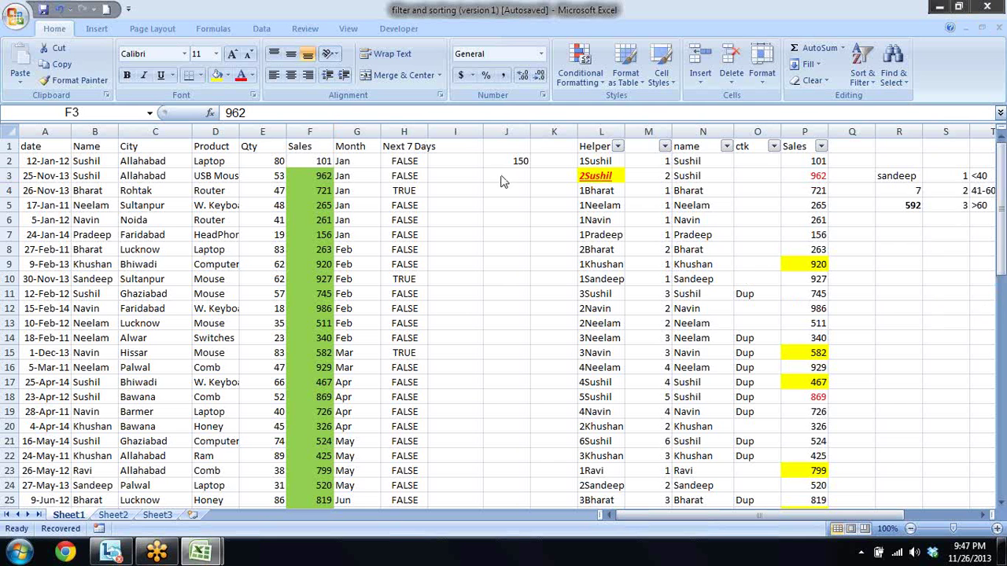
- Edit the Sales rule's threshold so it reads =F2>=150, then apply and close the Rules Manager
click(570, 79)
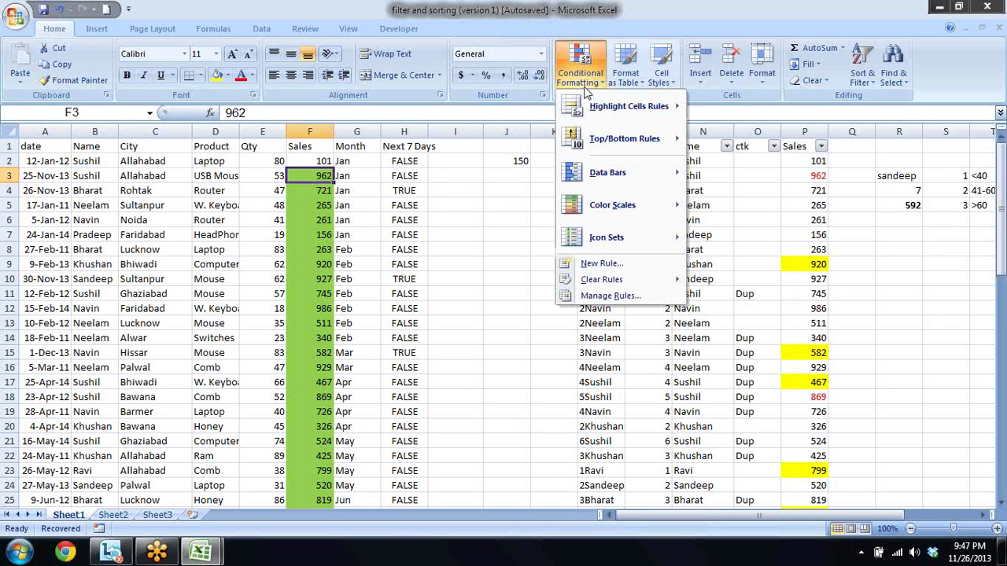
click(602, 296)
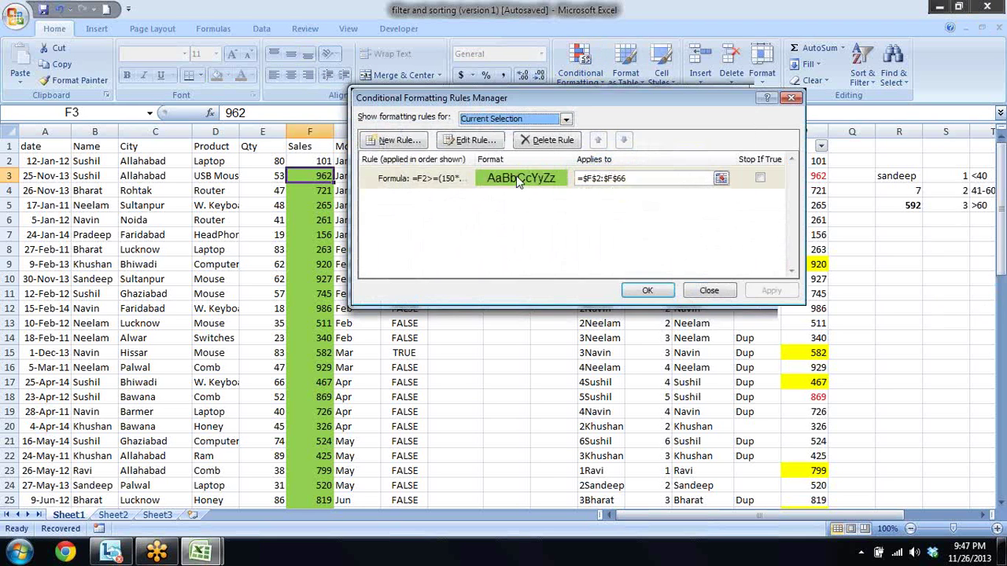
click(452, 179)
double_click(452, 180)
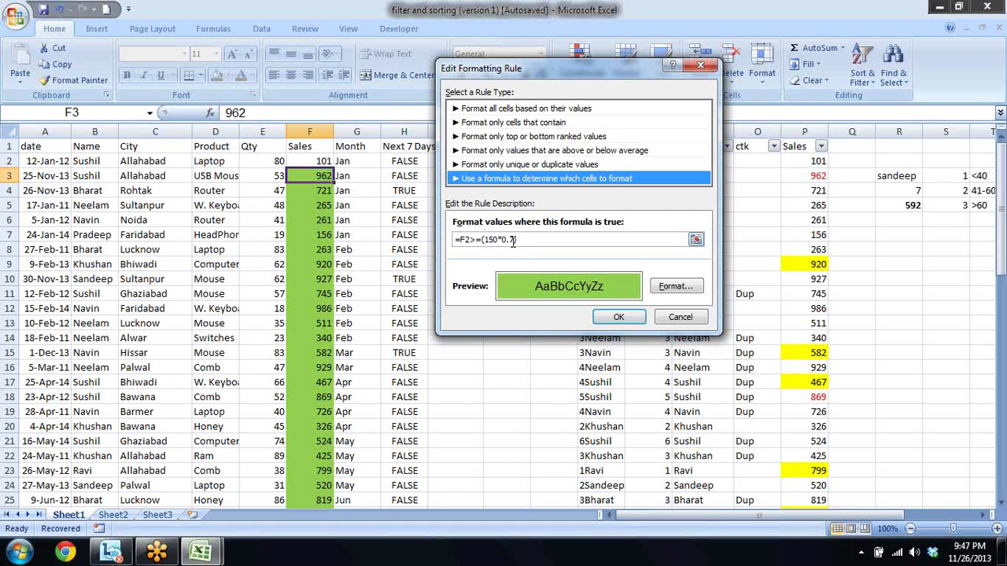
drag(513, 240, 483, 240)
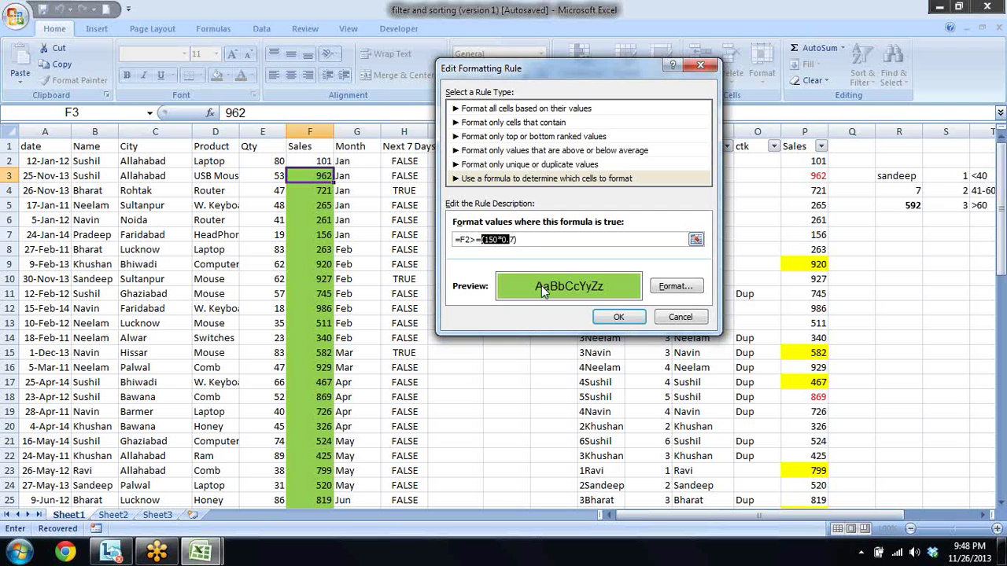
click(525, 239)
drag(522, 240, 485, 241)
text(15)
click(619, 317)
click(771, 291)
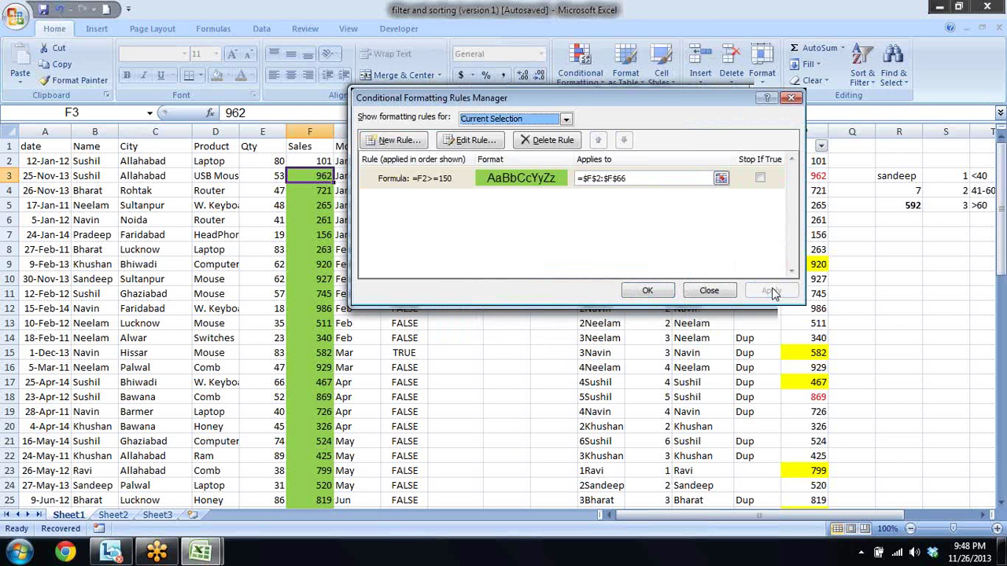
click(649, 290)
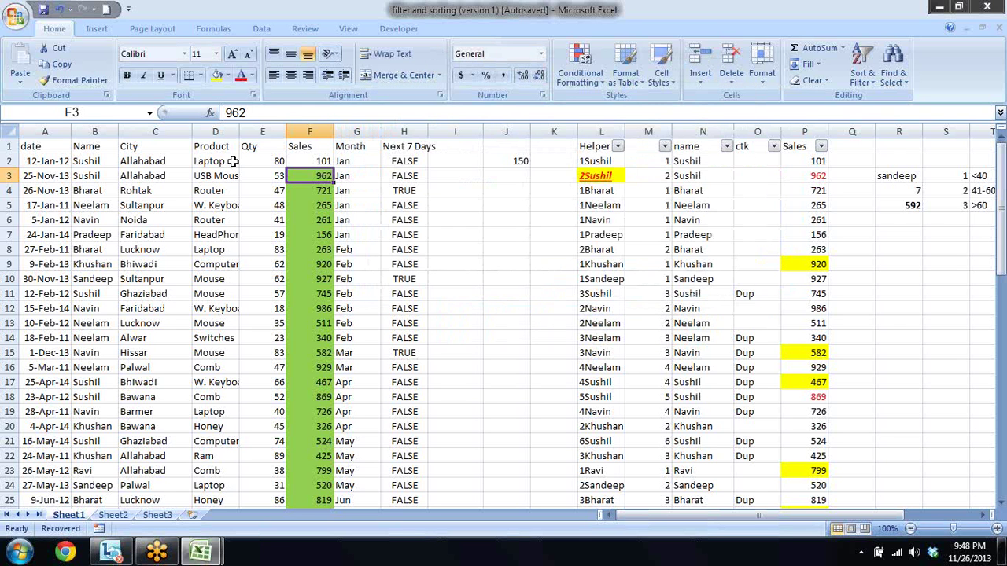
- Paint F3's formatting over the Sales cells F2:F66
click(57, 82)
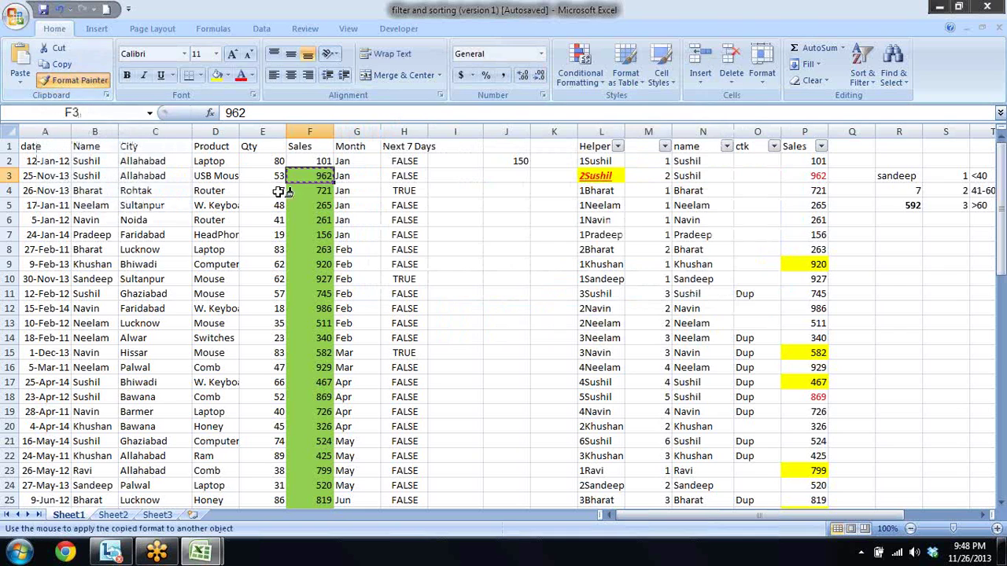
drag(306, 161, 310, 555)
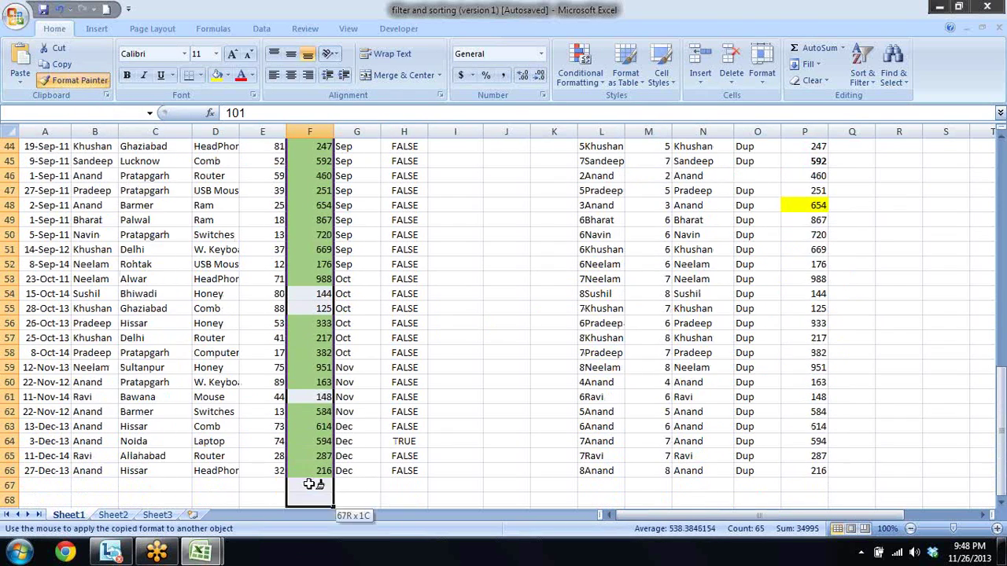
drag(311, 555, 307, 464)
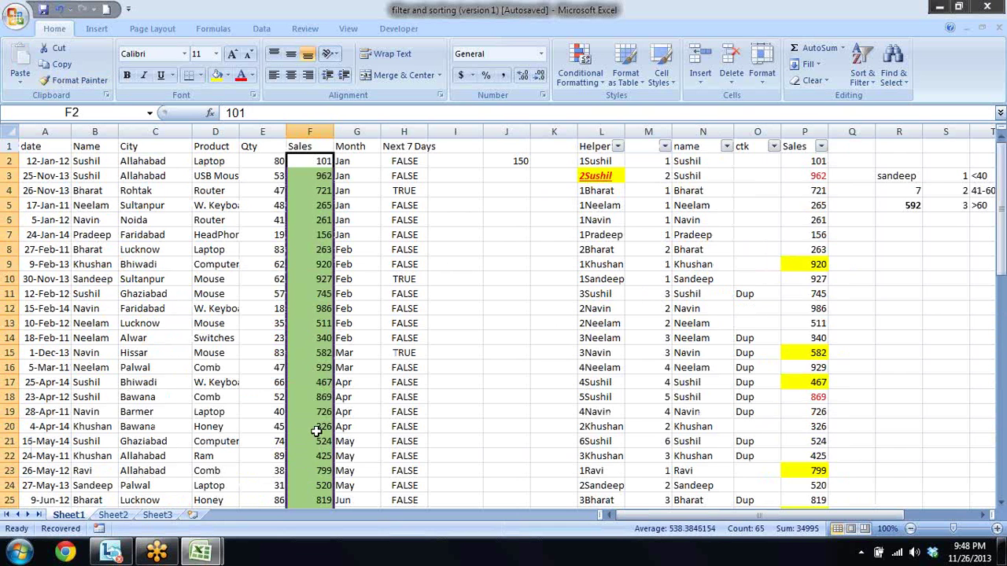
- Check column F, confirming values under 150 like 144, 125 and 148 have no fill
key(Down)
key(ctrl+Down)
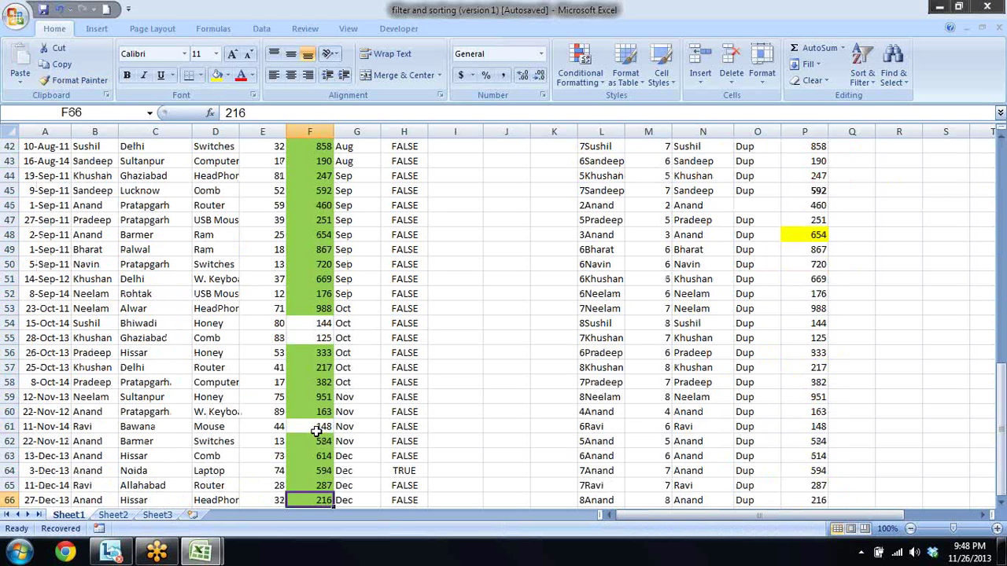
key(Up)
key(Up)
key(Up)
key(Up)
key(Up)
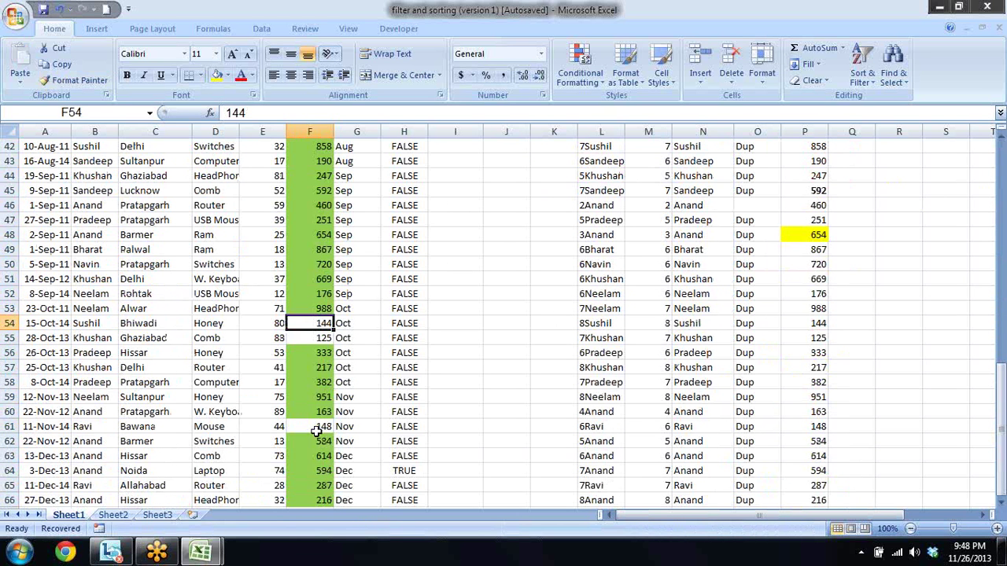
key(Up)
key(Up)
key(Up)
key(Up)
key(Up)
key(Up)
key(Up)
key(Up)
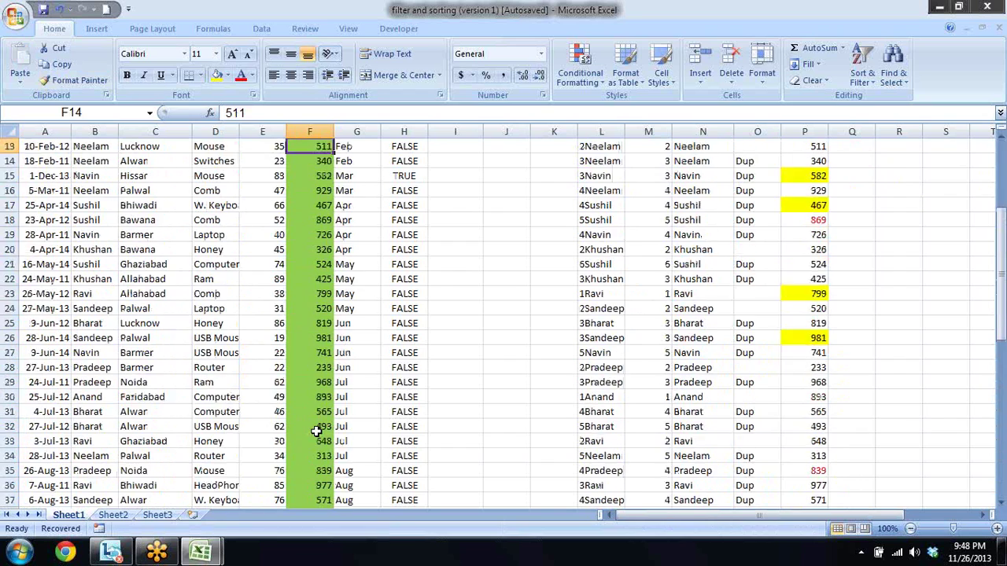
key(Up)
key(Up)
key(Up)
key(Down)
key(Down)
key(Down)
key(Up)
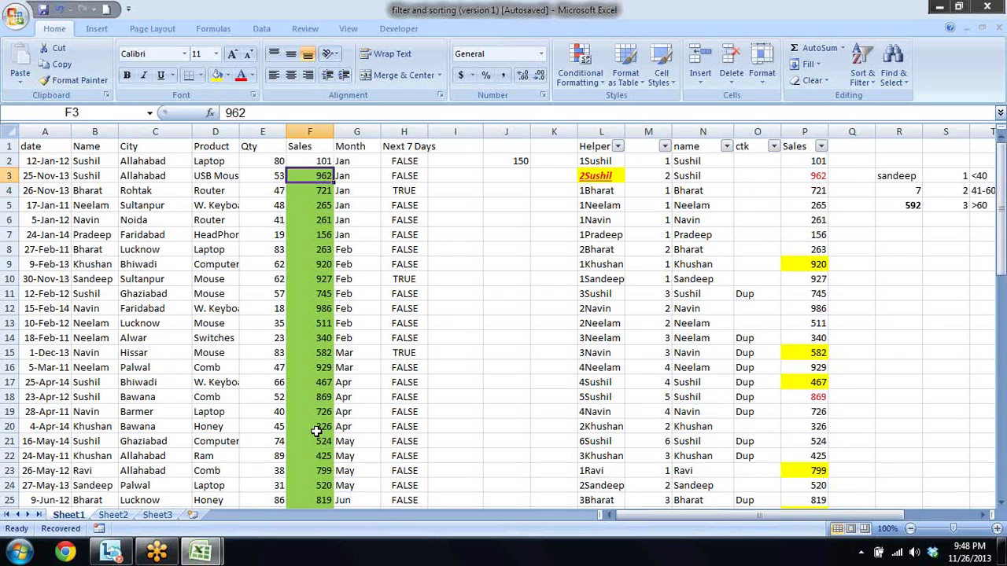
key(Up)
key(Down)
key(Down)
key(Down)
key(Down)
key(Down)
key(Down)
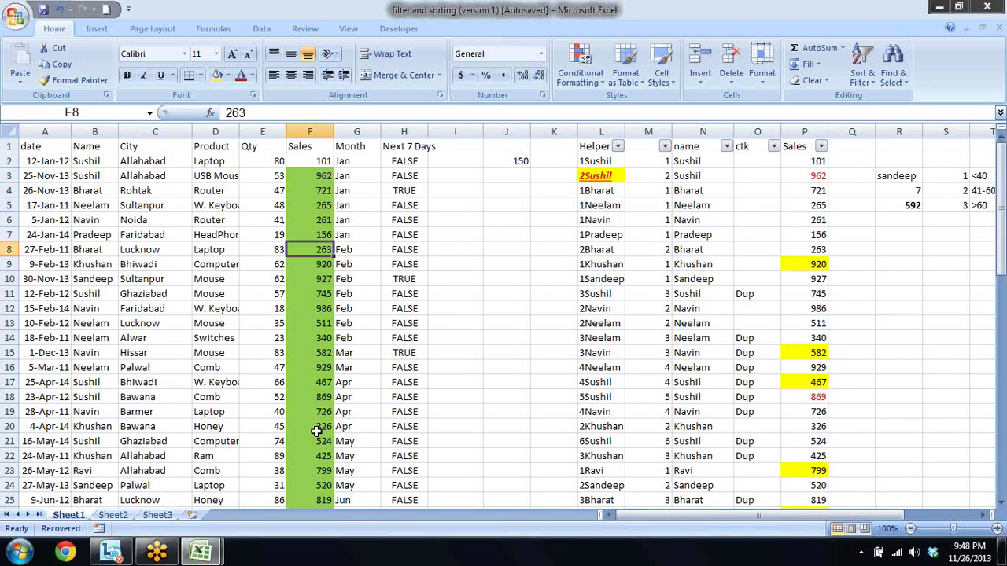
key(Down)
key(Down)
key(Down)
key(Down)
key(Down)
key(Down)
key(Down)
key(Down)
key(Down)
key(Up)
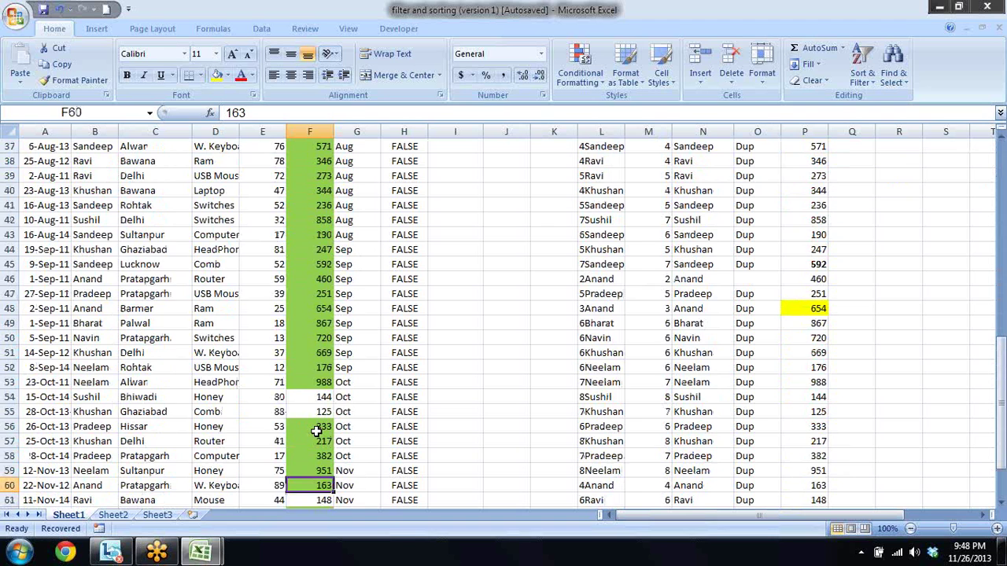
key(Up)
key(Up)
key(Up)
key(Up)
key(Up)
key(Up)
key(Up)
key(Up)
key(Up)
key(Up)
key(Up)
key(Up)
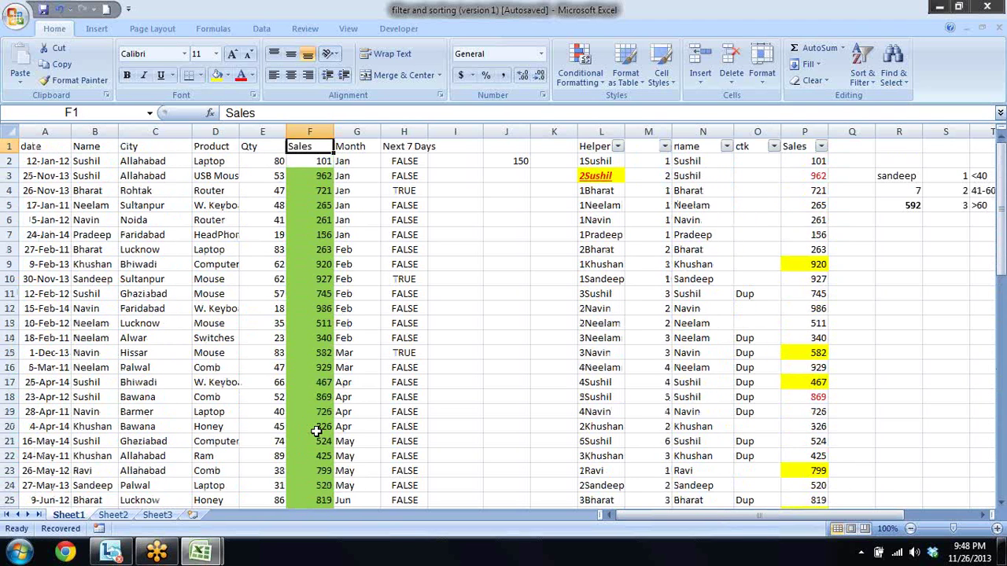
key(Down)
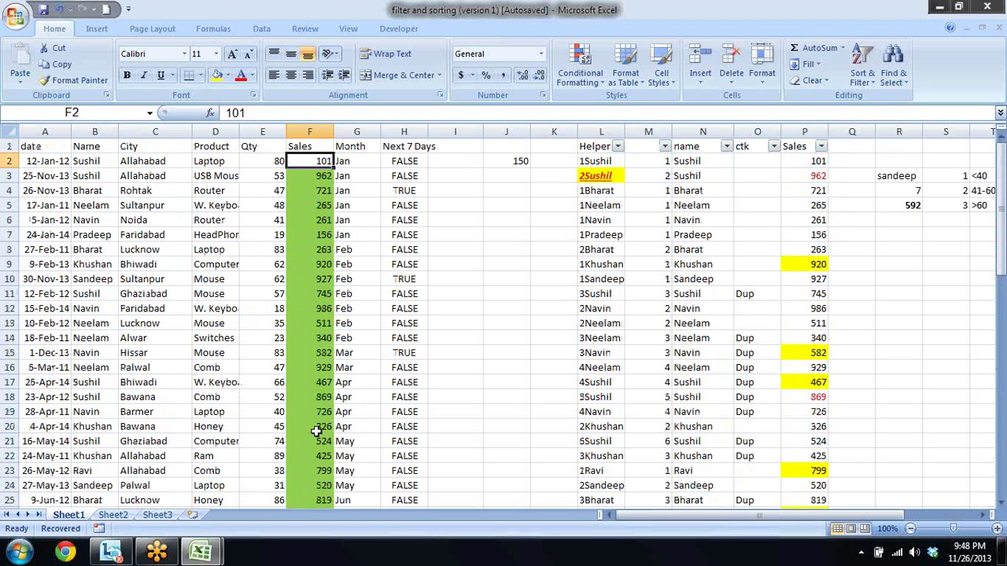
- Review the =F2>=150 rule without changes, then select the Qty values E2:E66
click(580, 73)
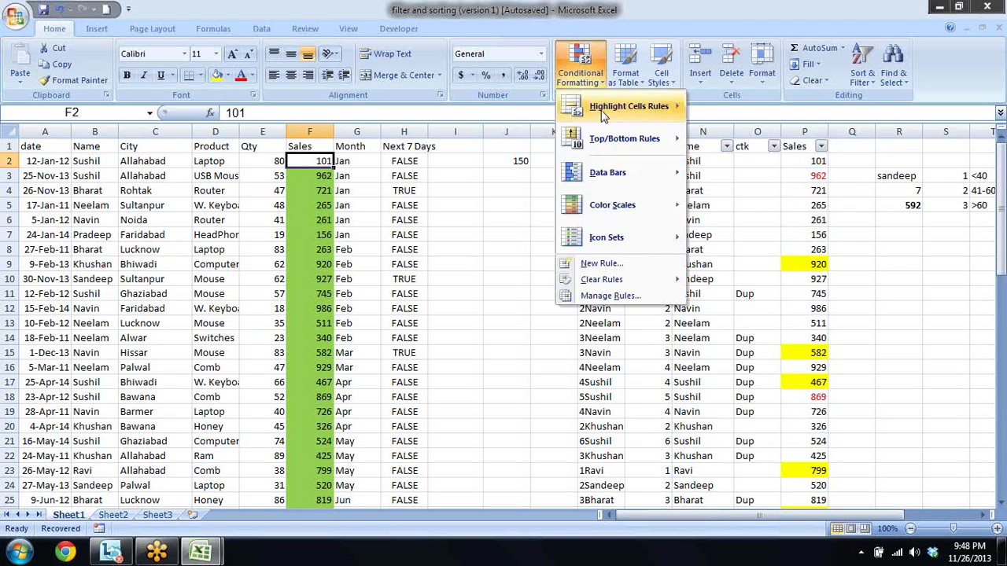
click(610, 296)
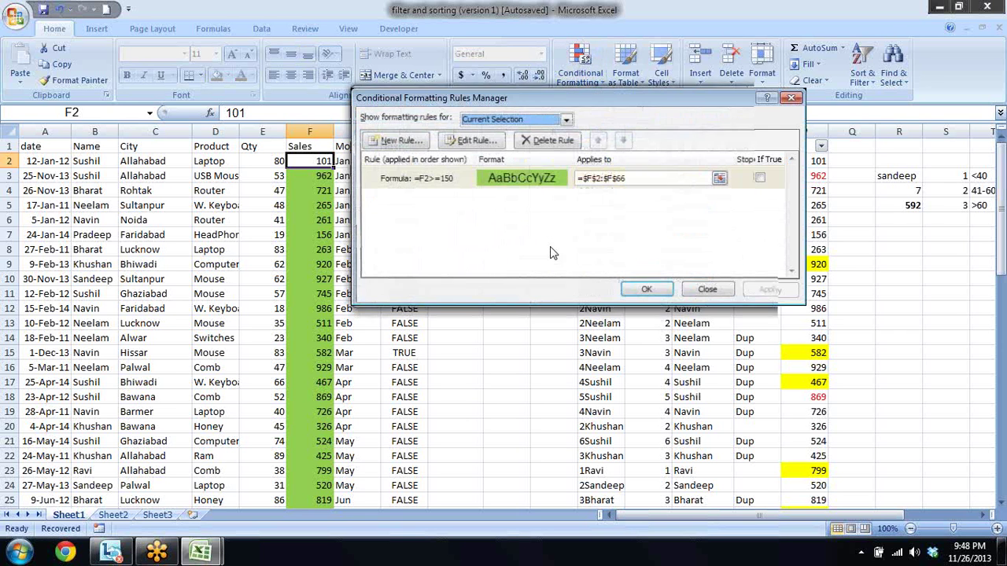
click(488, 181)
double_click(487, 181)
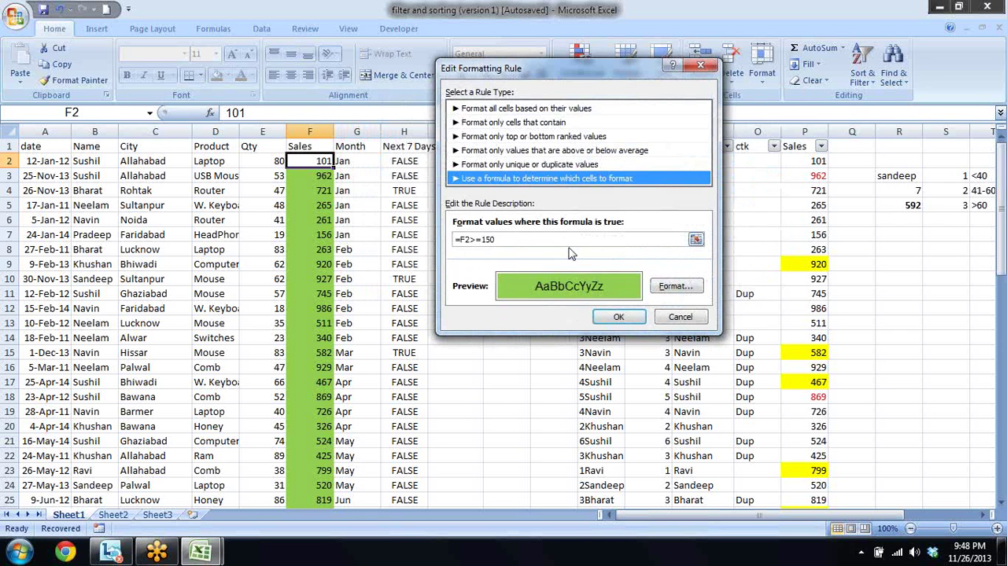
click(521, 238)
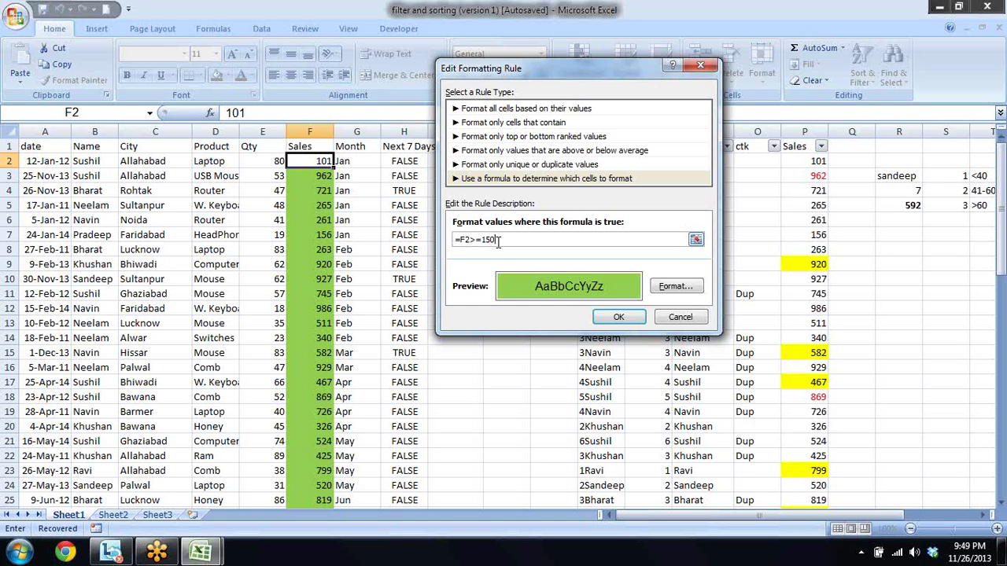
key(Return)
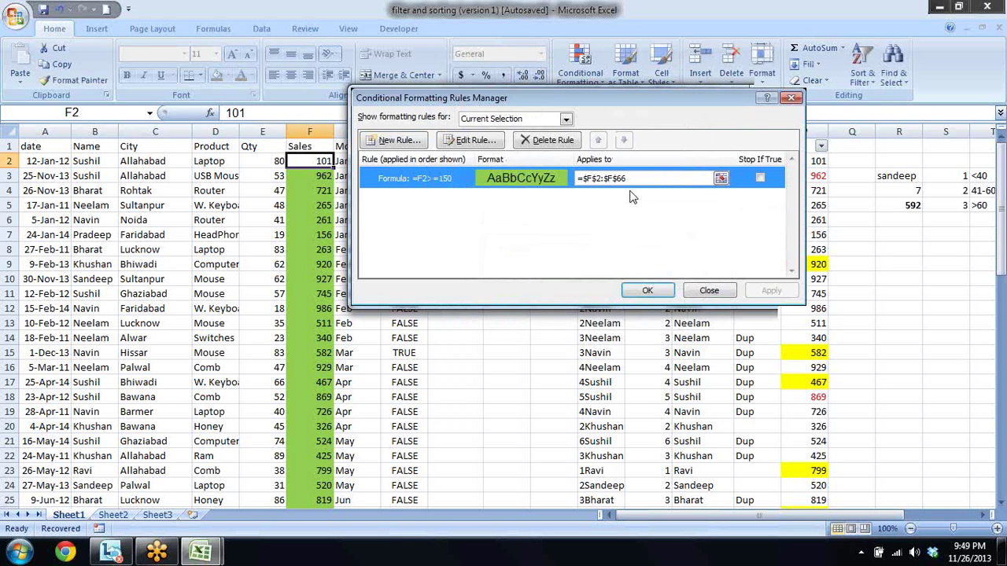
key(Return)
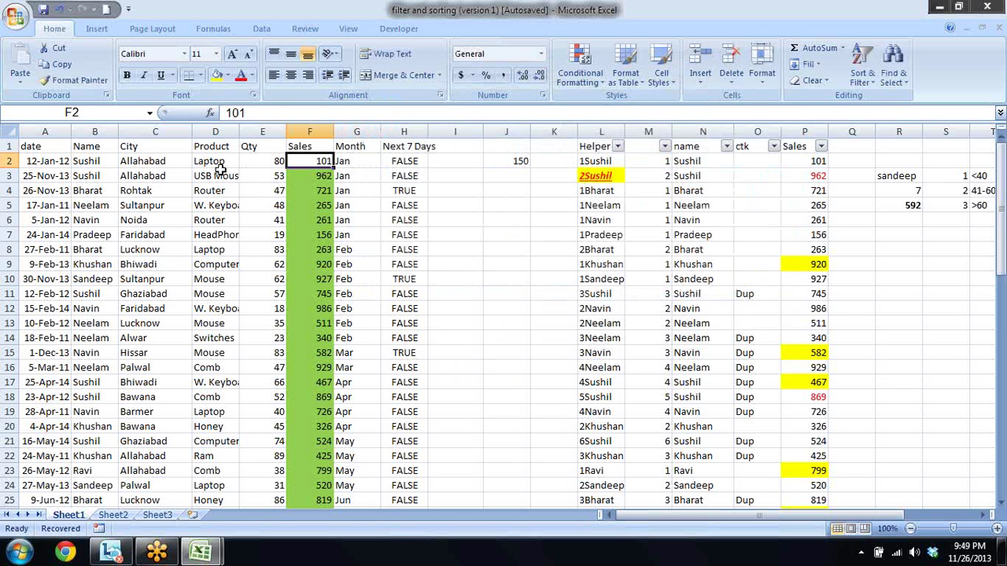
click(248, 159)
key(ctrl+shift+Down)
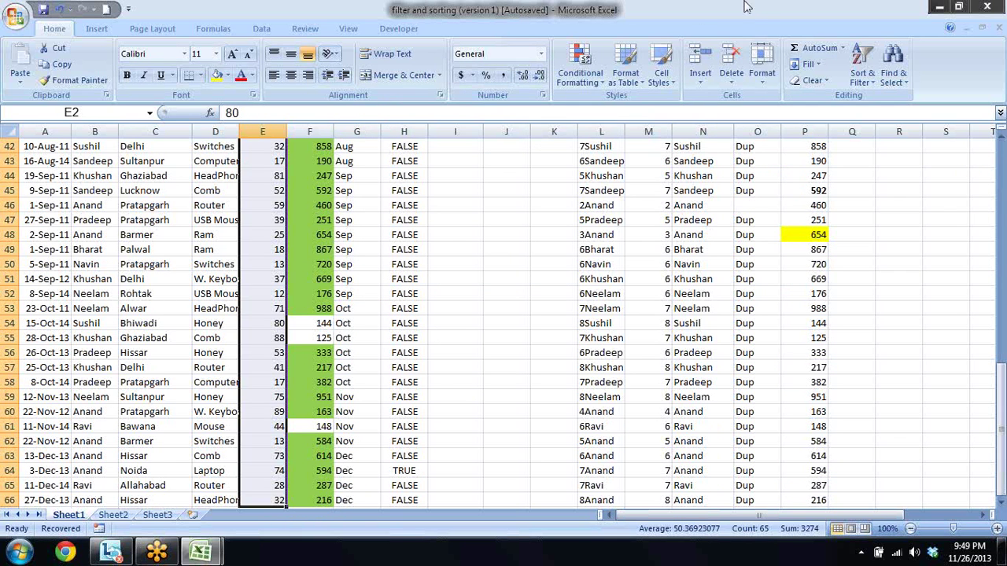
- Delete the =E3 and =E2 formula rules from the Qty range and apply the deletions
click(588, 85)
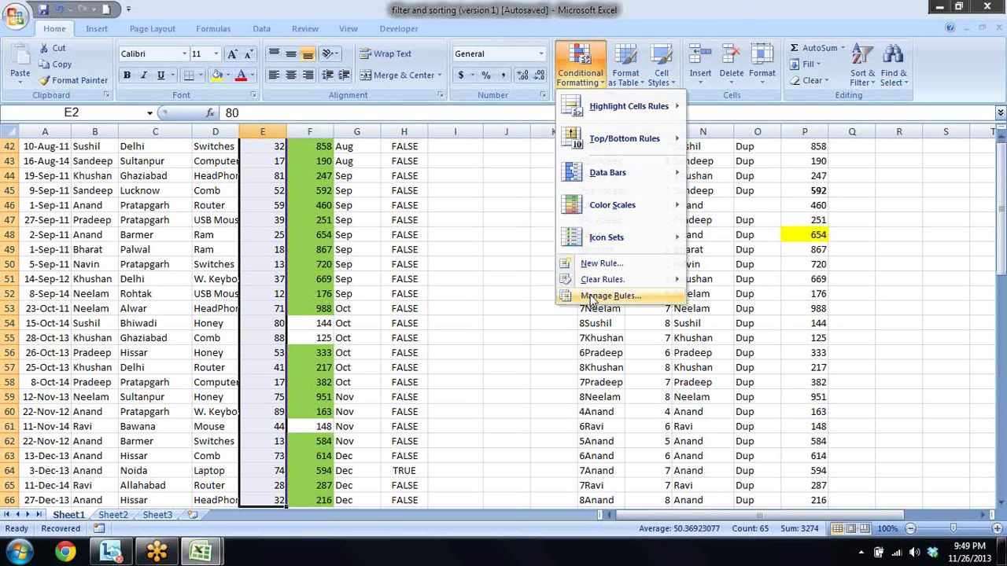
click(611, 296)
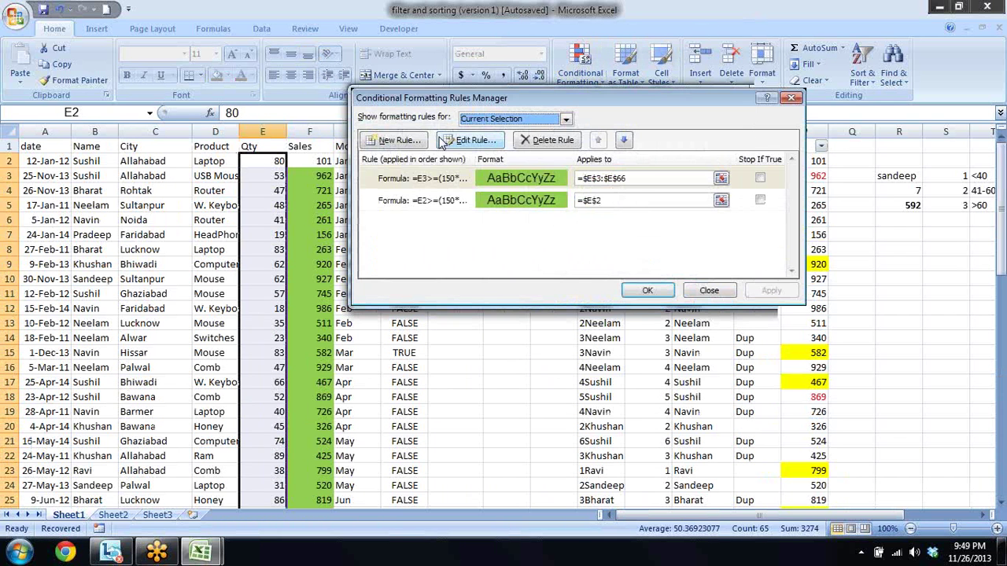
click(455, 179)
click(555, 142)
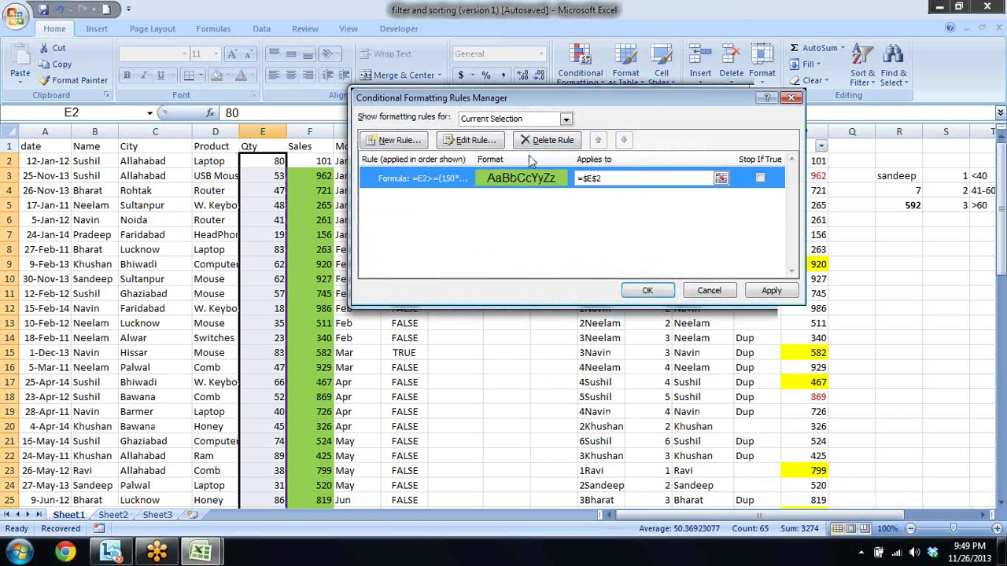
click(551, 141)
click(772, 290)
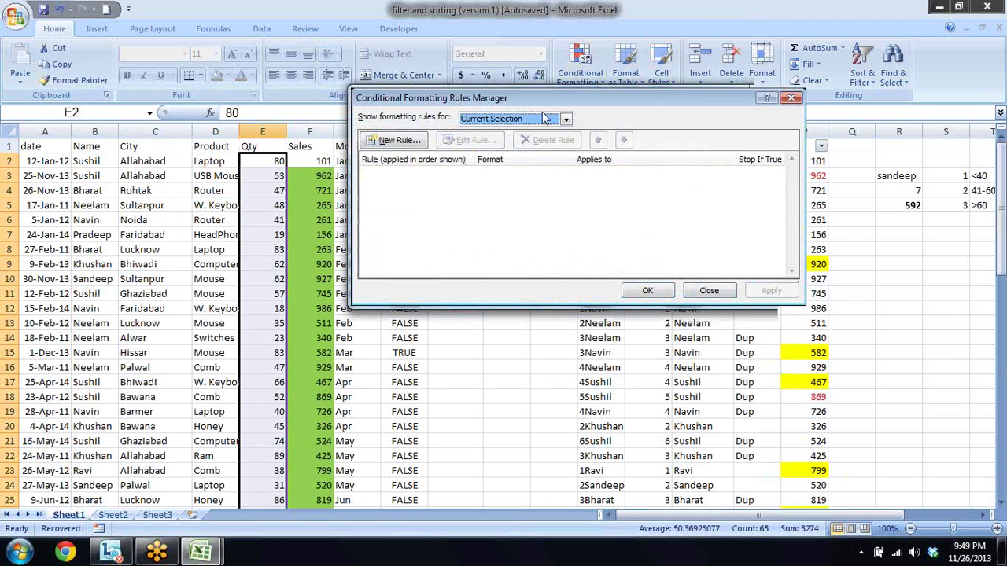
click(398, 140)
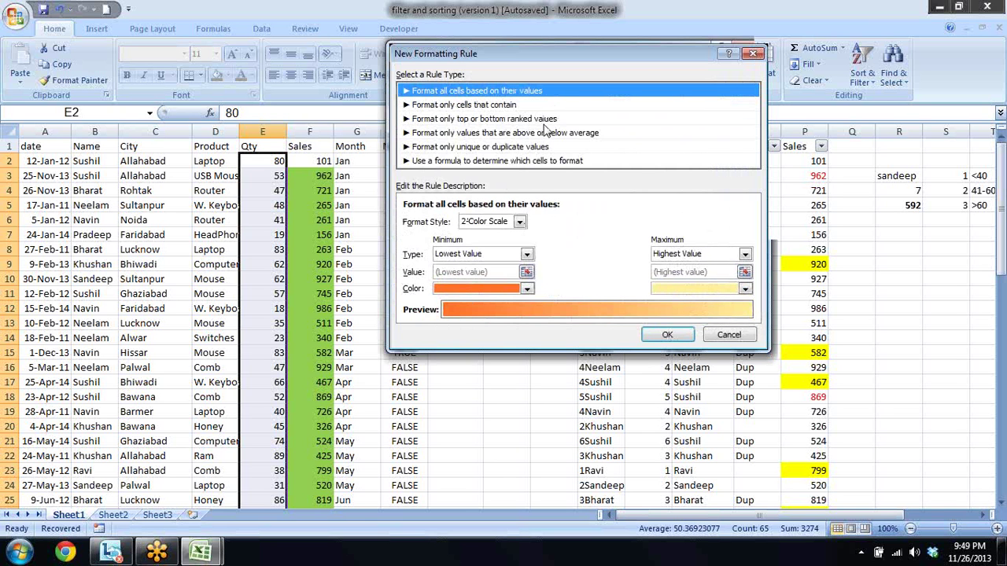
- Try 3-Color Scale, then settle on Data Bar with Lowest Value as the shortest bar
click(519, 223)
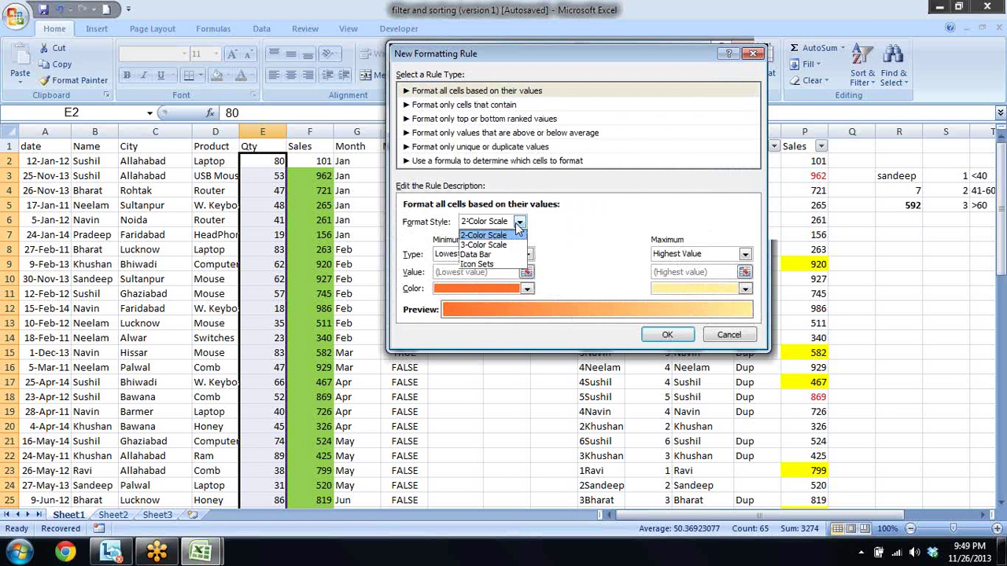
click(484, 245)
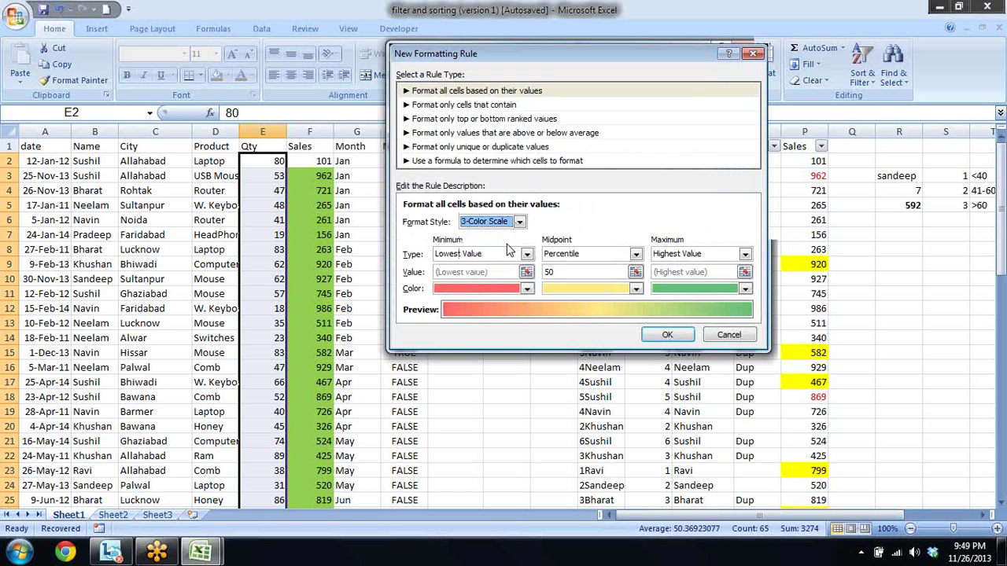
click(520, 222)
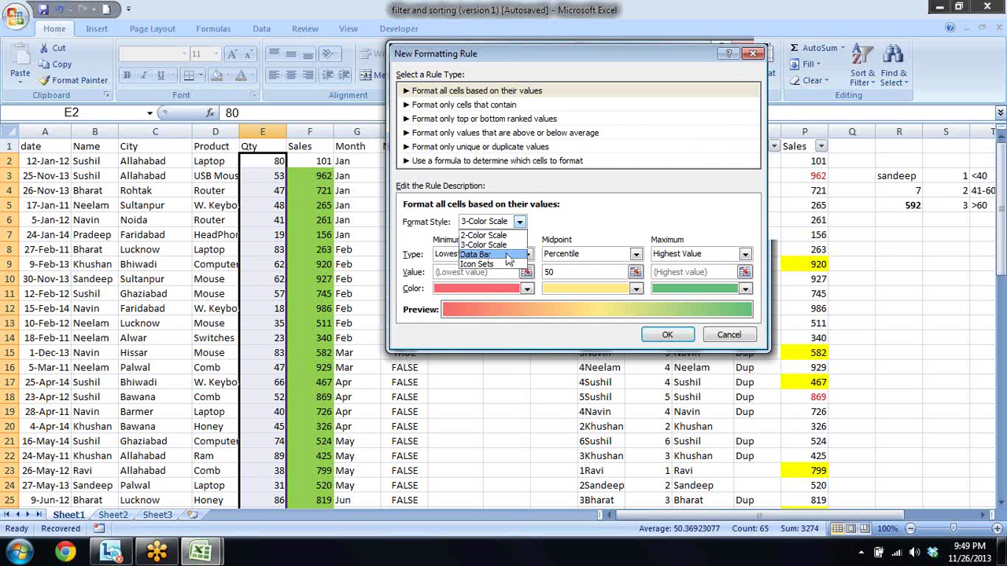
click(508, 255)
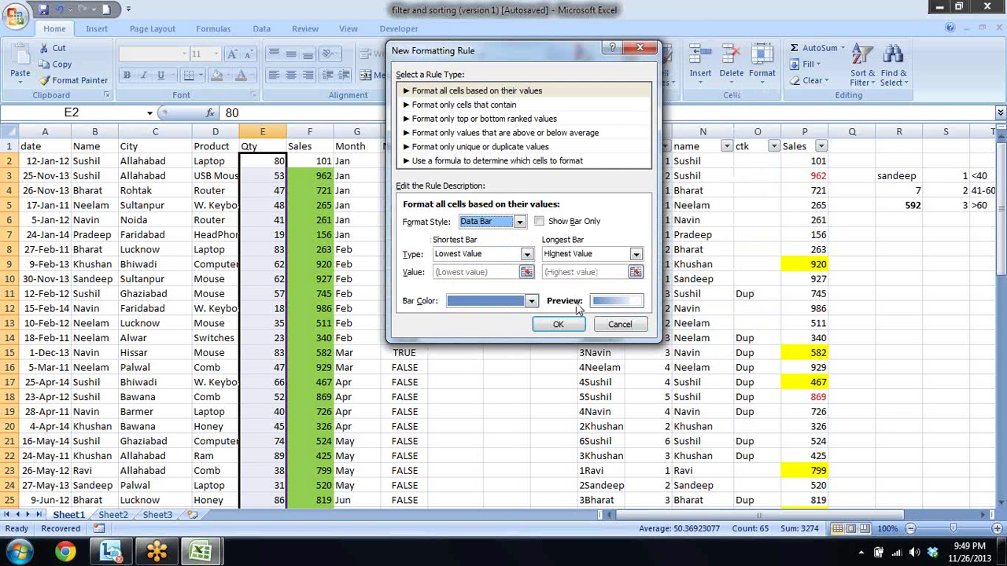
click(519, 223)
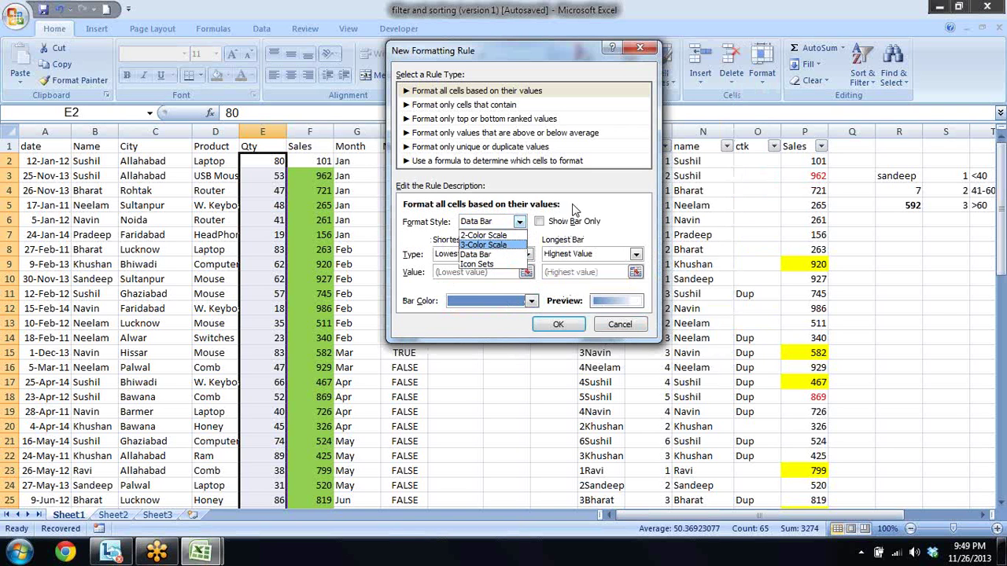
click(575, 209)
click(526, 255)
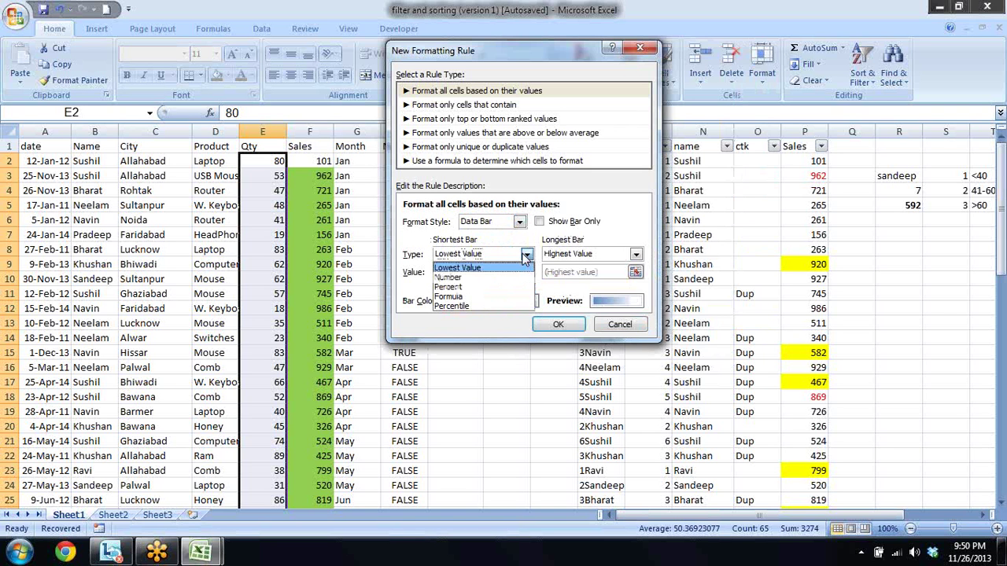
click(612, 209)
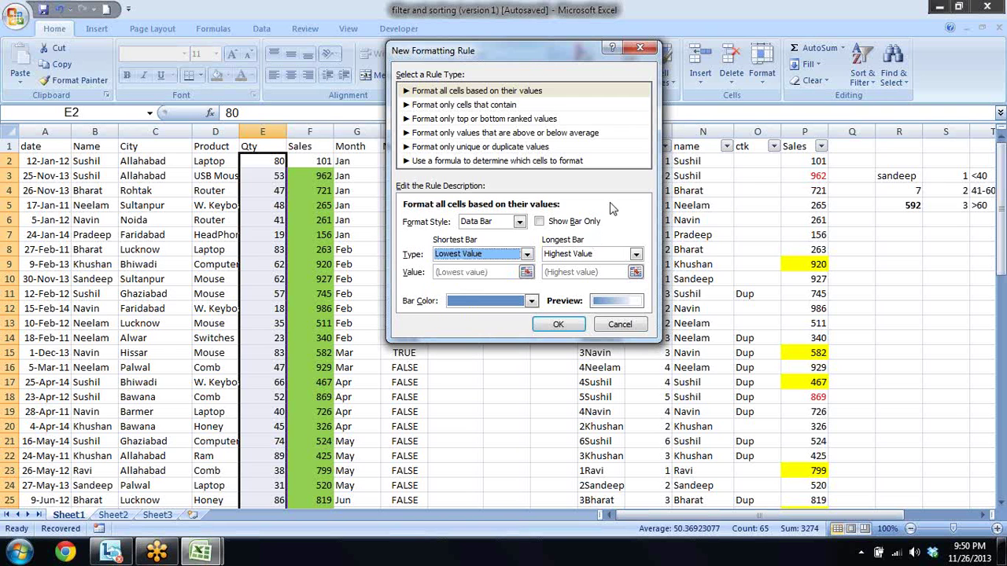
- Switch the rule type to 'Format only cells that contain' and try the Specific Text and Dates Occurring conditions
click(476, 105)
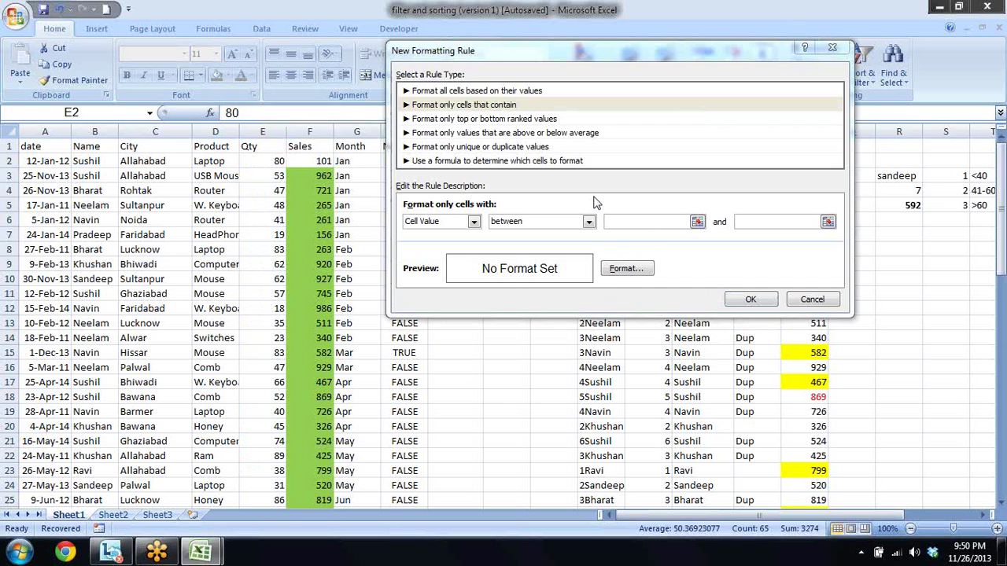
click(634, 222)
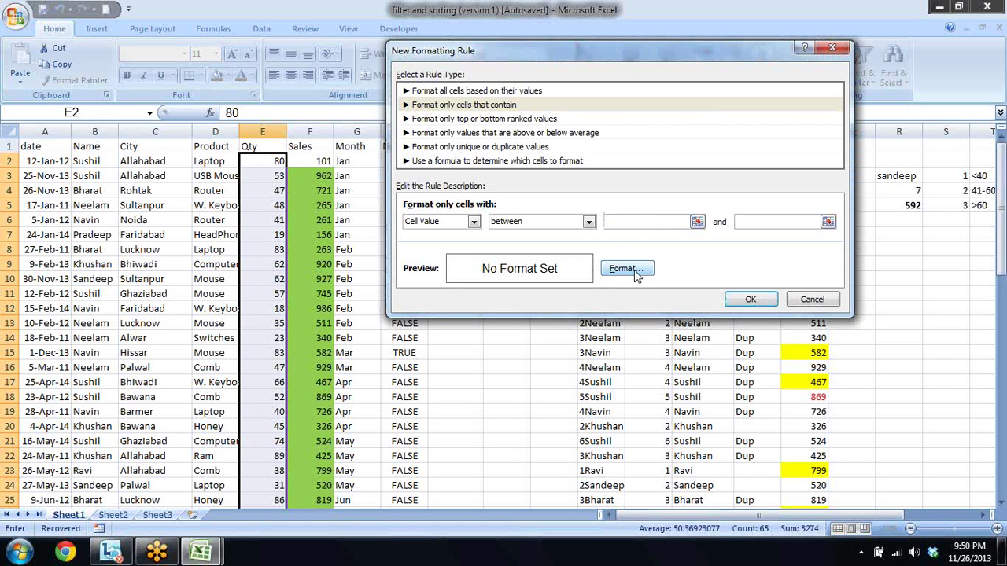
click(474, 222)
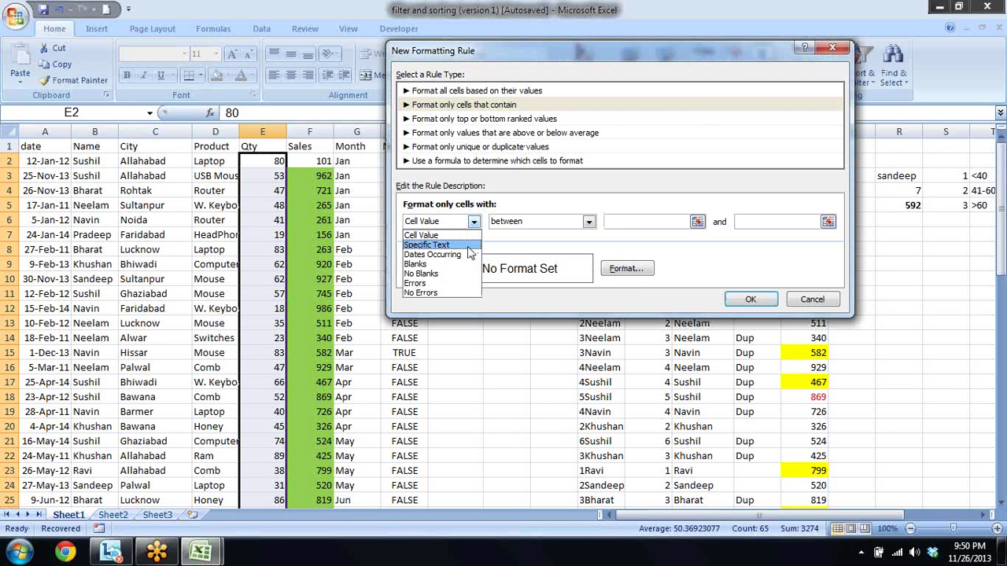
click(468, 246)
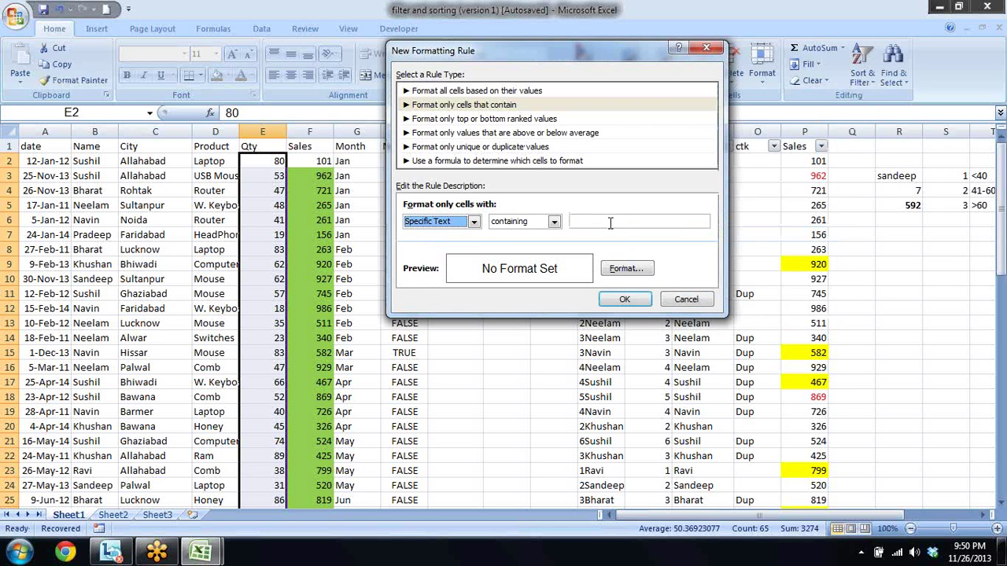
click(608, 221)
click(473, 221)
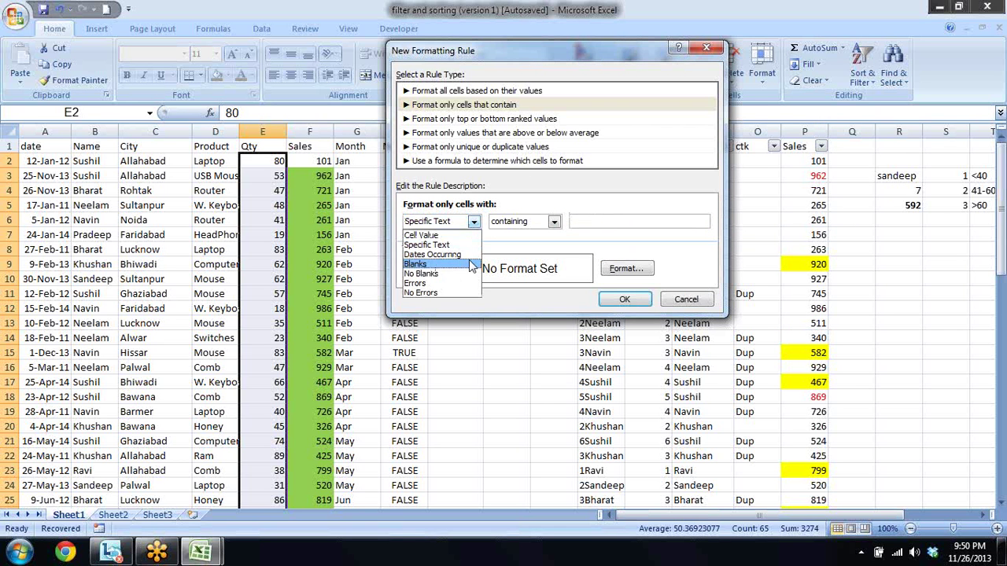
click(469, 255)
click(564, 222)
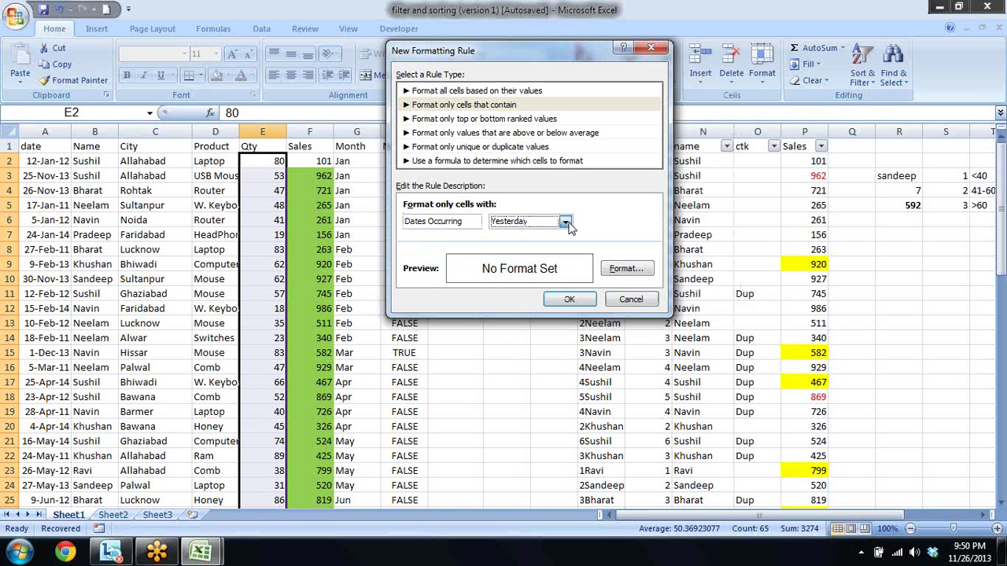
click(569, 226)
- Try the Blanks, No Blanks and Errors conditions, ending on No Errors
click(474, 221)
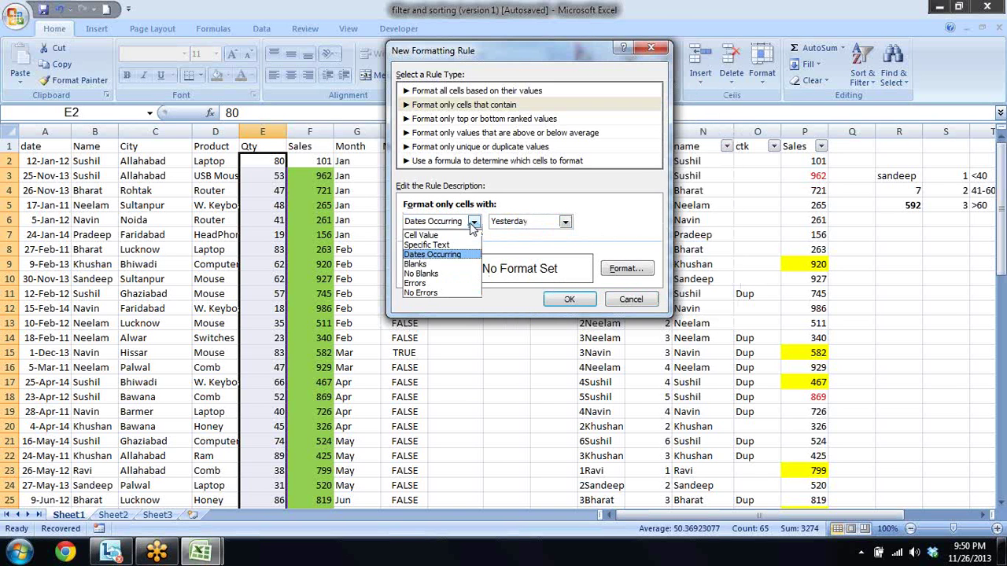
click(462, 264)
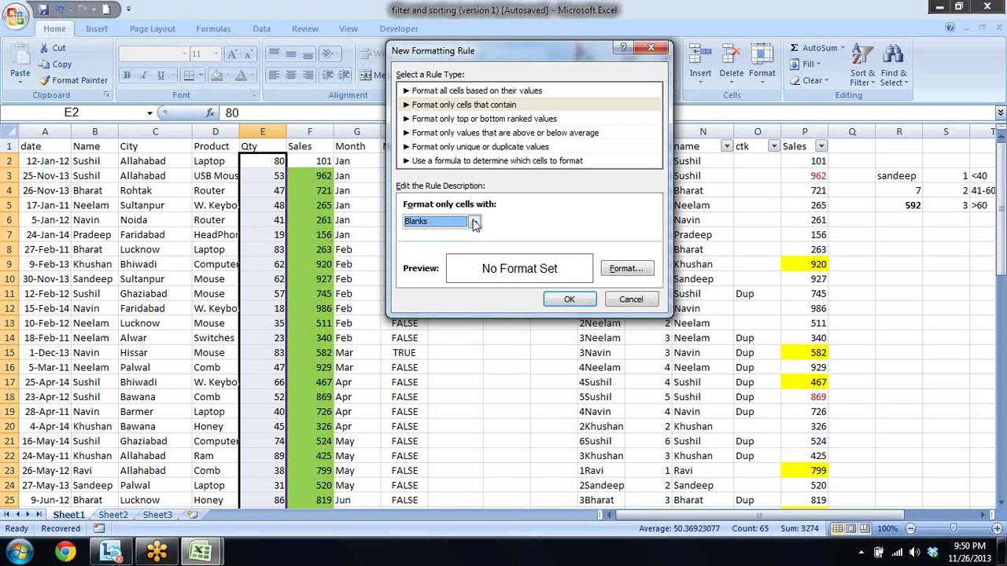
click(474, 224)
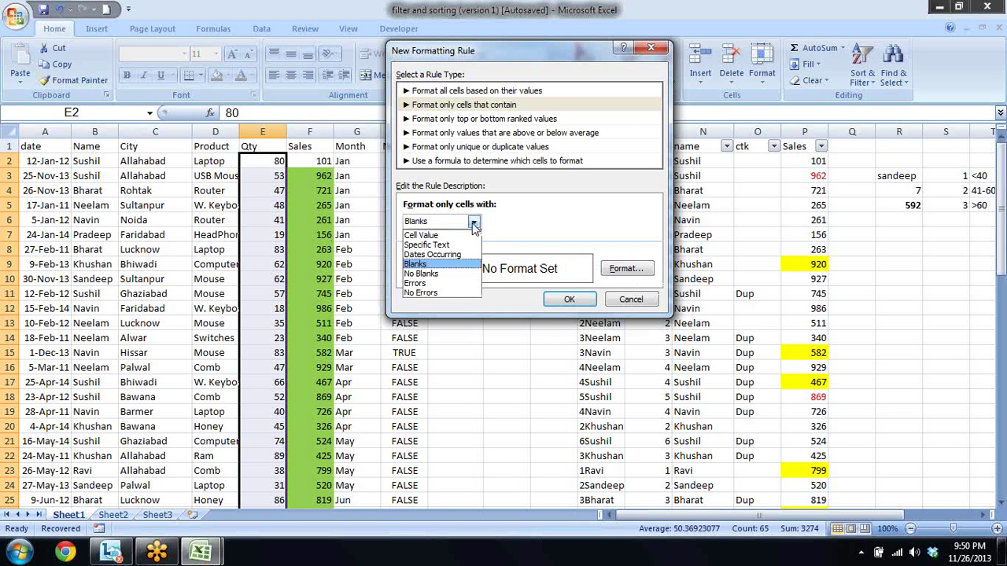
click(463, 275)
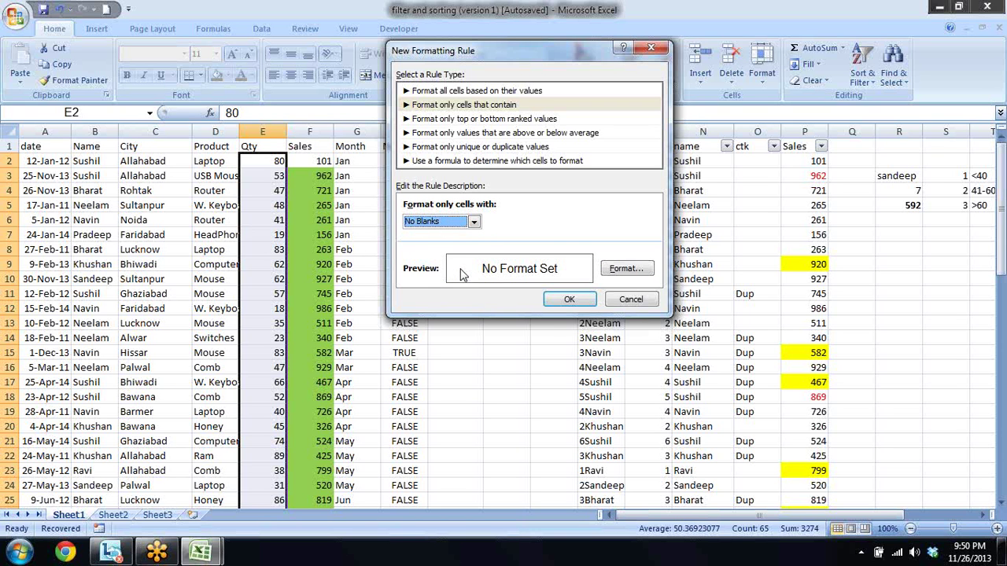
click(474, 222)
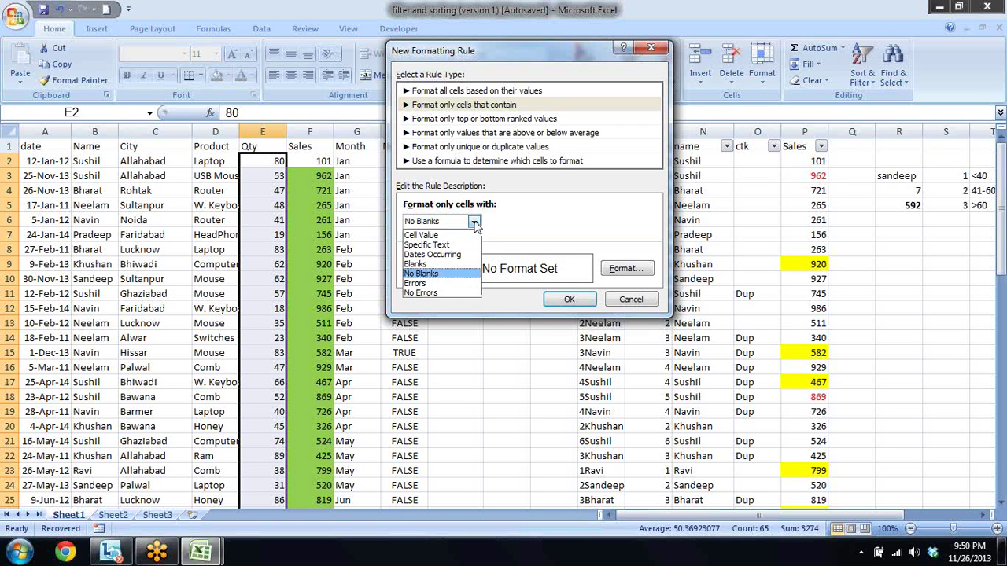
click(443, 284)
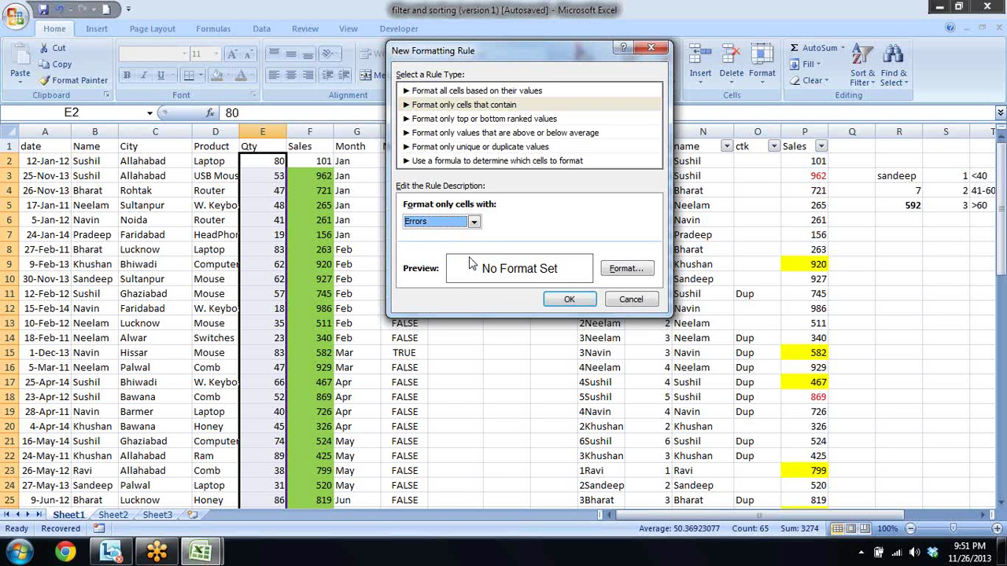
click(475, 223)
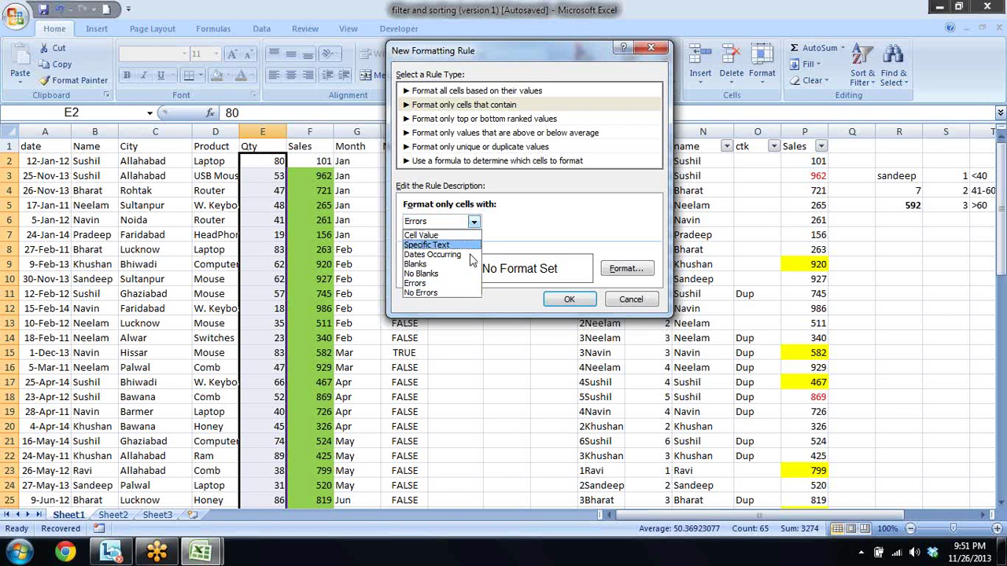
click(455, 292)
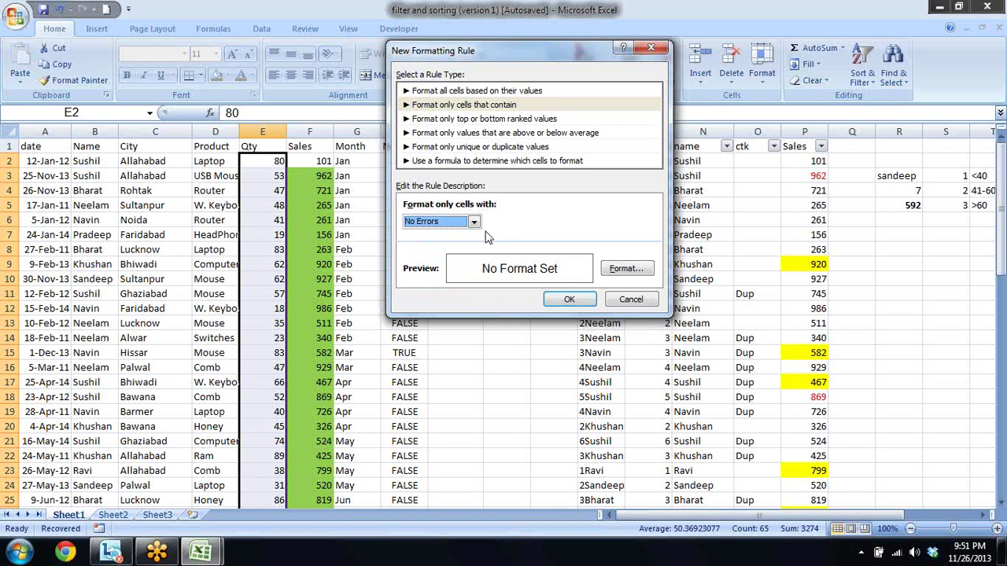
- Preview the Top/Bottom, Above/Below Average, Unique/Duplicate and formula rule types, then cancel the new rule
click(470, 120)
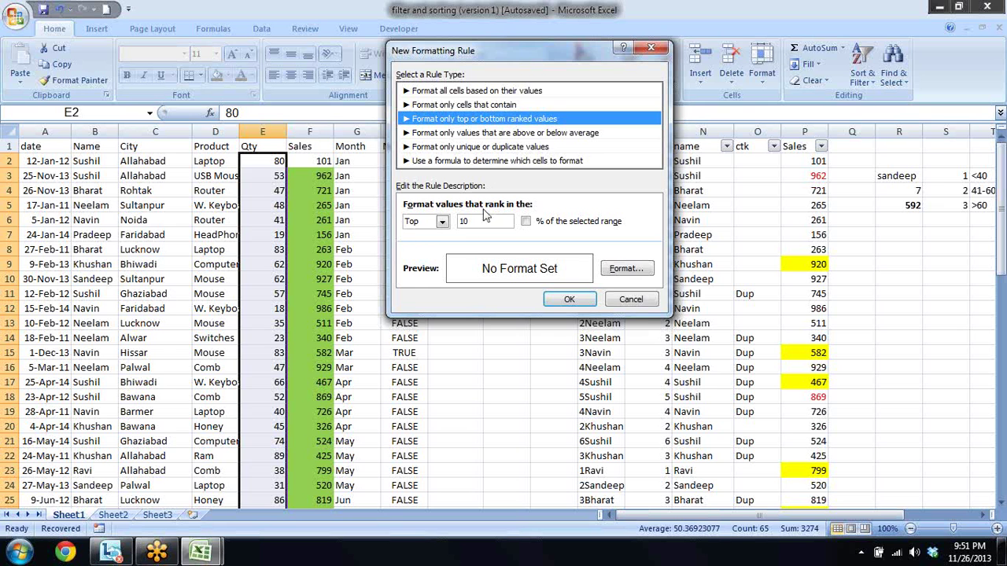
click(443, 222)
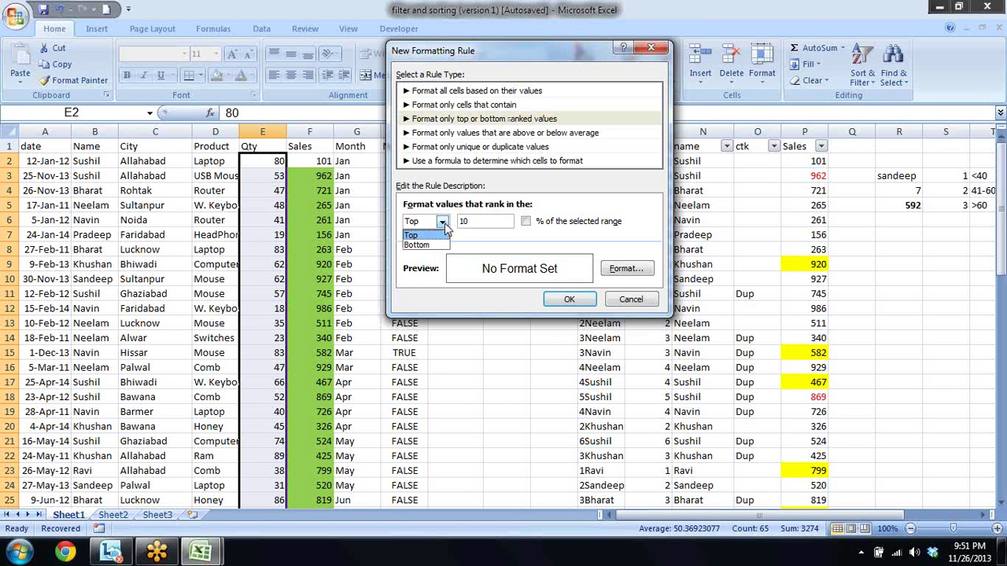
click(545, 251)
click(480, 134)
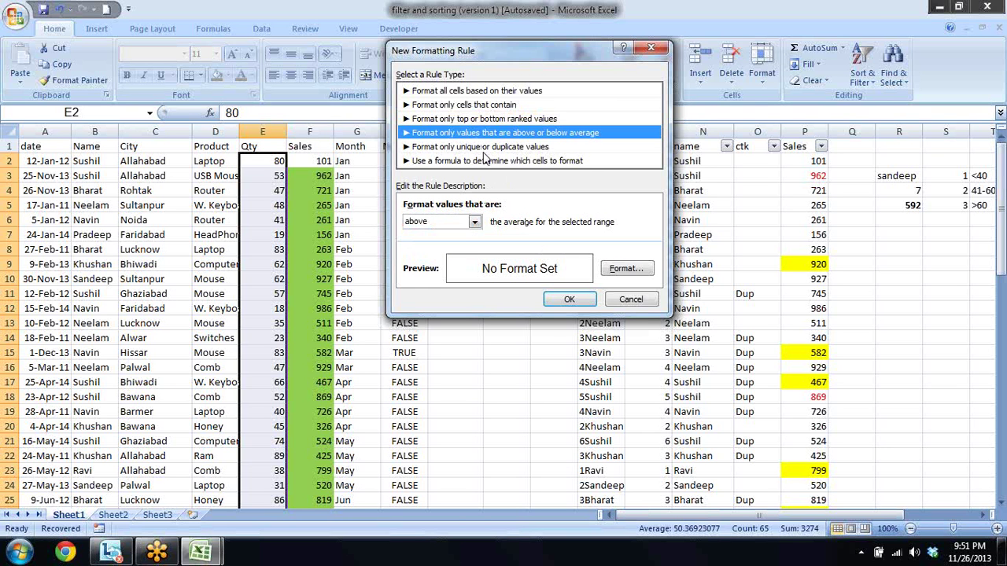
click(509, 150)
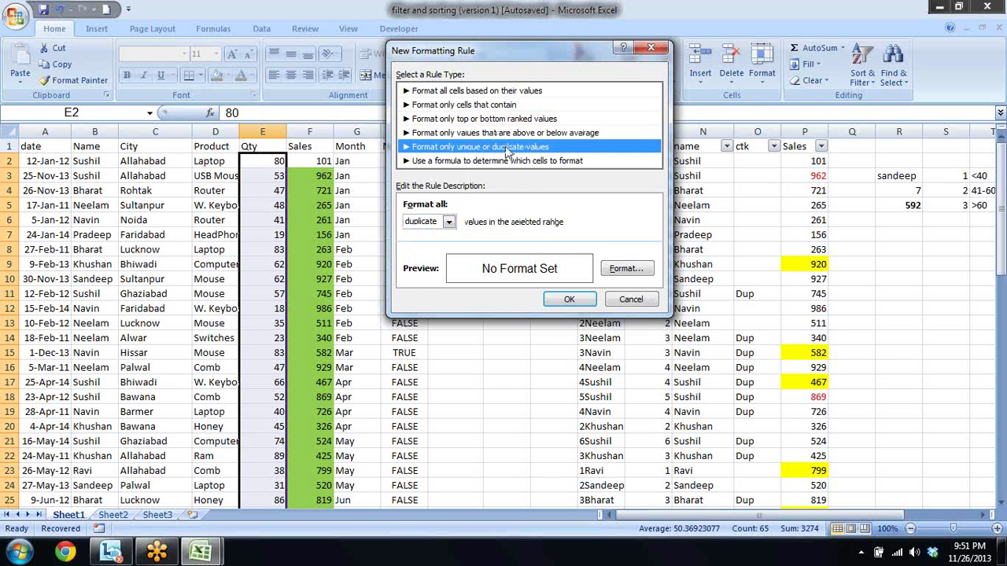
click(448, 221)
click(492, 218)
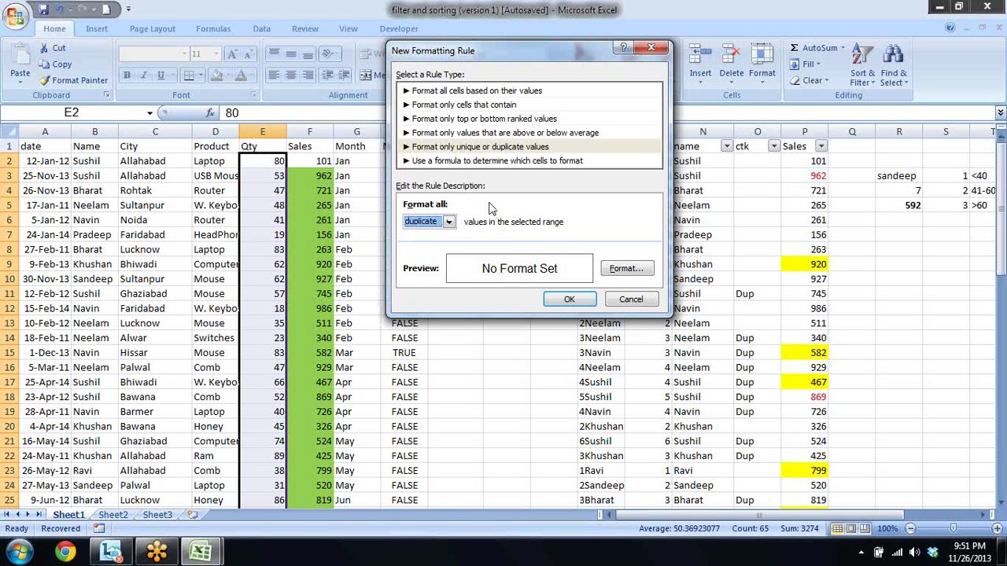
click(480, 162)
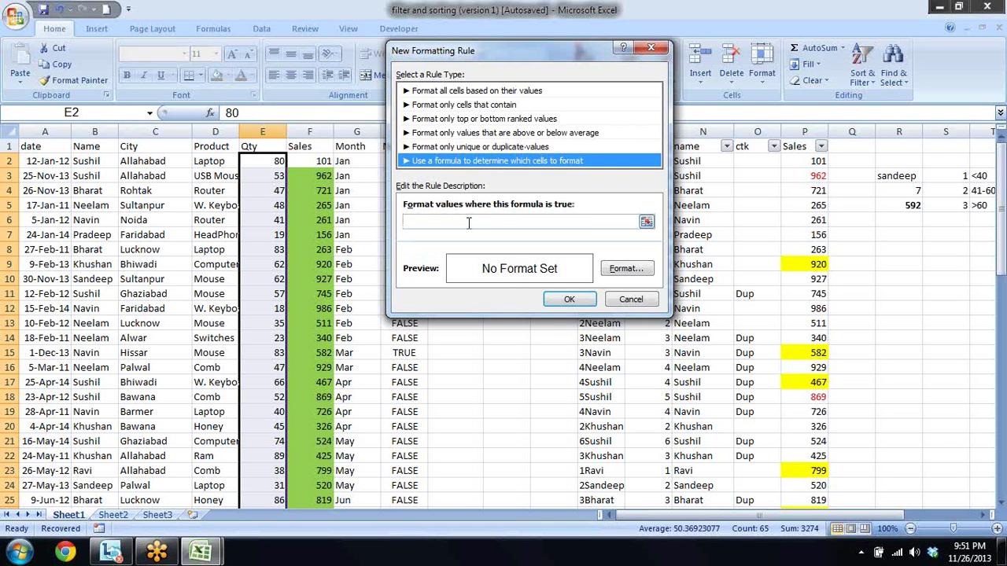
key(Escape)
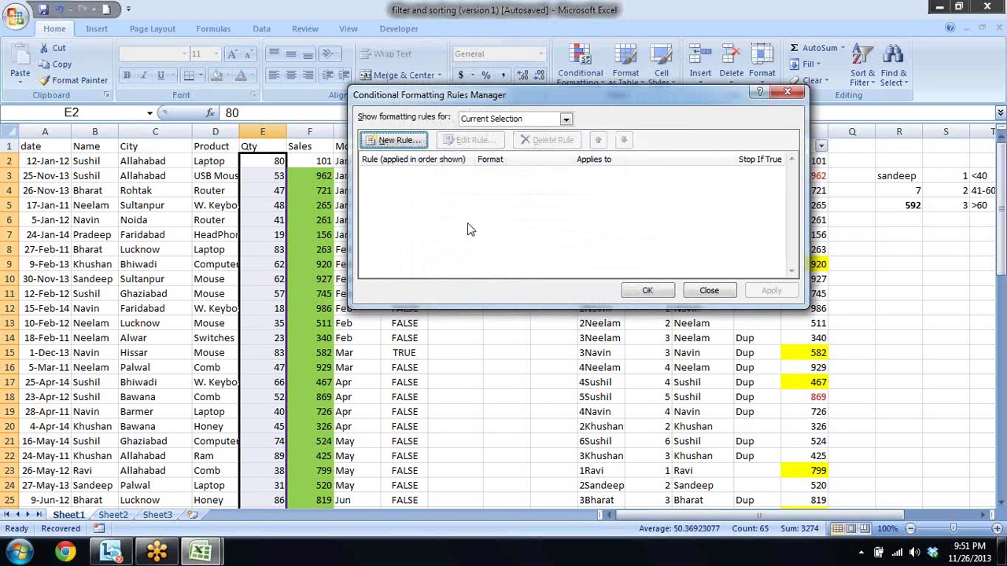
- Close the Rules Manager, copy the Sales values F2:F66, then cancel the copy
key(Escape)
key(Right)
key(Right)
key(Right)
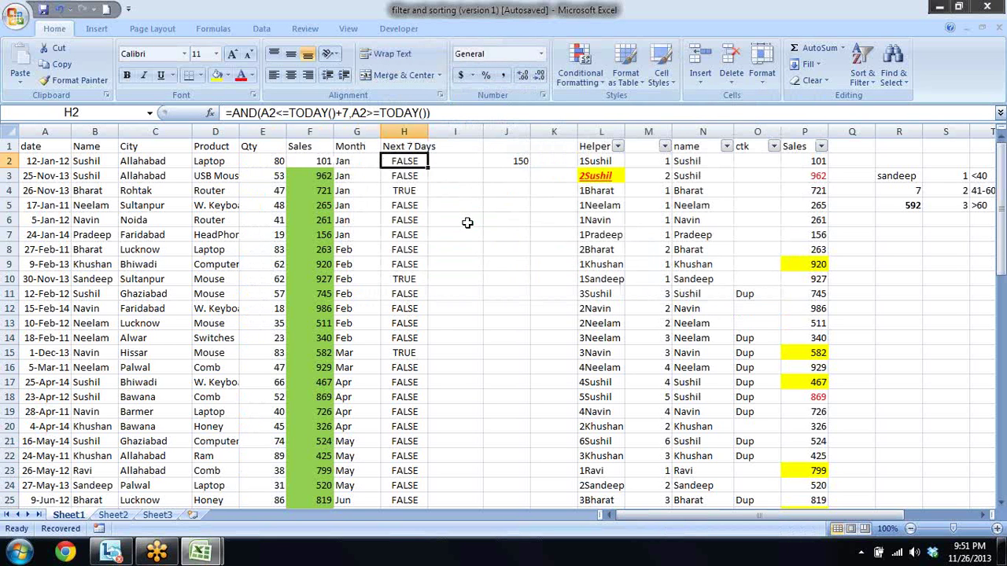
key(Left)
key(Left)
key(ctrl+shift+Down)
key(ctrl+c)
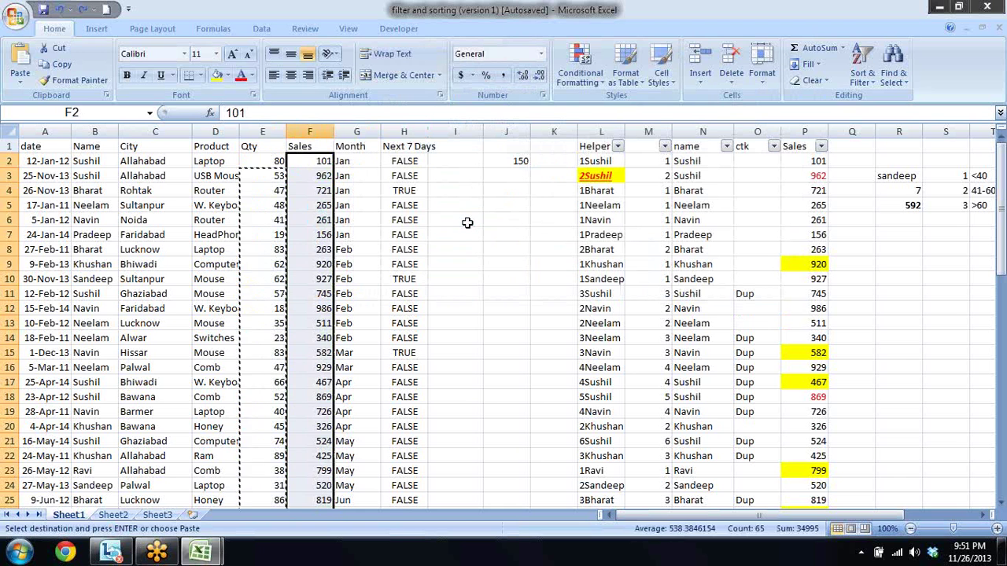
key(Left)
key(Right)
key(Right)
- Move to cell R7 below the lookup values and start a formula there
key(Right)
key(Right)
key(Escape)
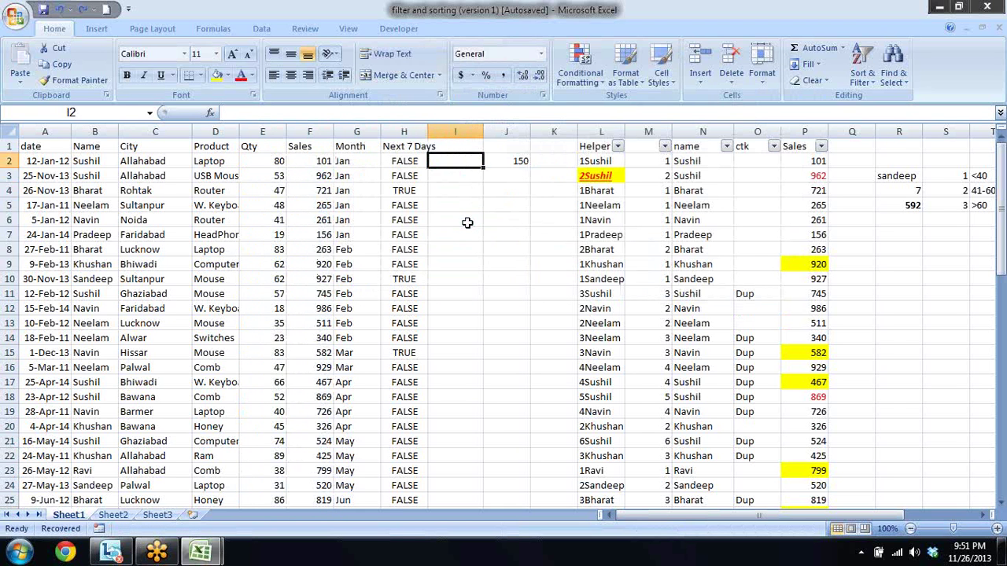
key(Right)
key(Right)
key(Right)
key(Right)
key(Right)
key(Right)
key(Right)
key(Left)
key(Left)
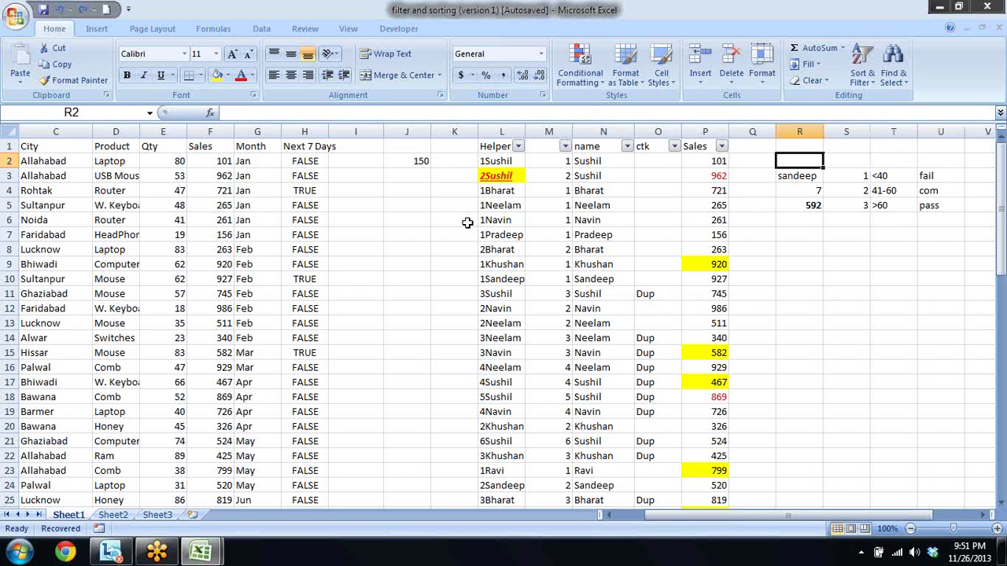
key(Left)
key(Left)
key(Left)
key(Left)
key(Right)
key(Right)
key(Right)
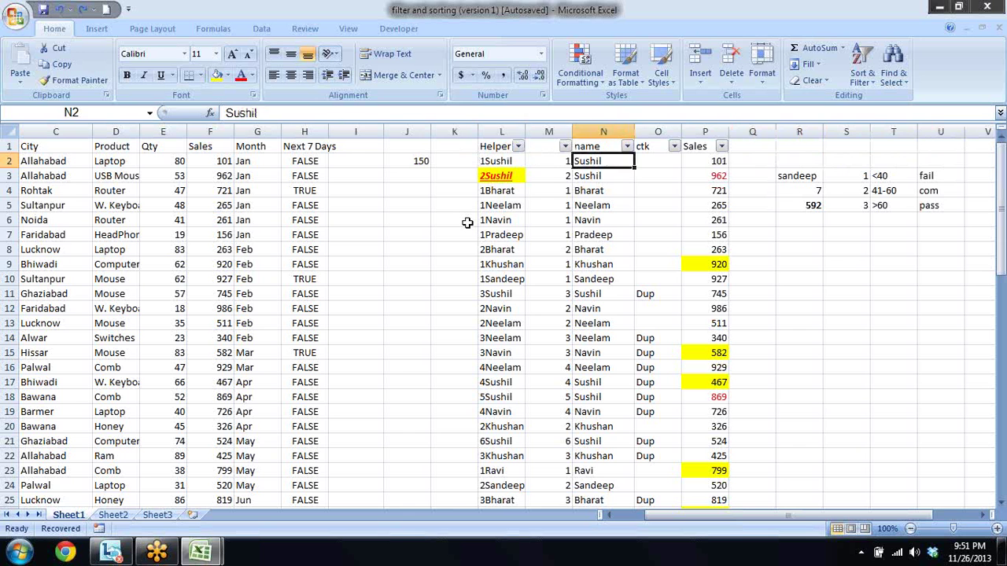
key(Right)
key(Right)
key(Right)
key(Right)
key(Right)
key(Right)
key(Right)
key(Right)
key(Right)
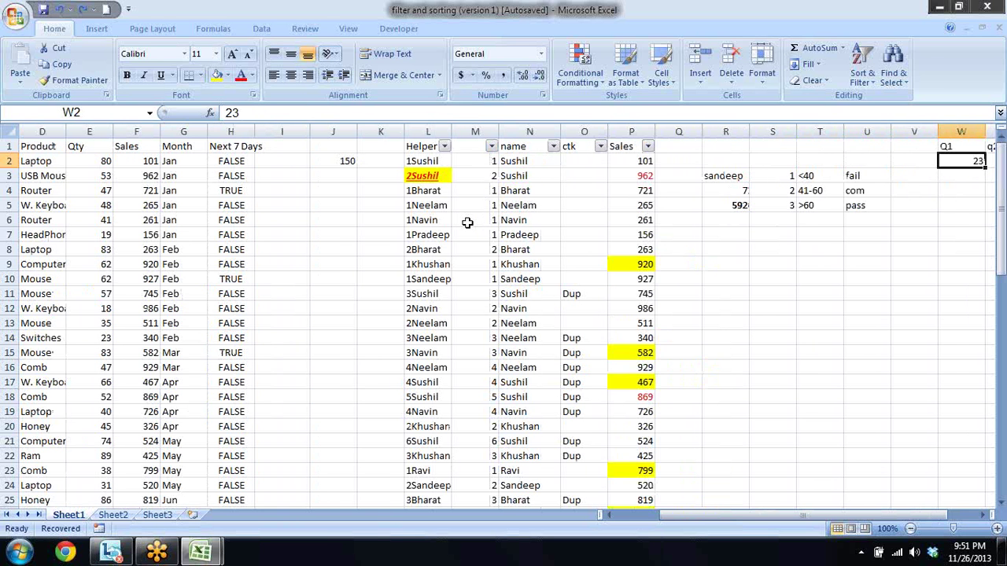
key(Left)
key(Left)
key(Left)
key(Left)
key(Down)
key(Down)
key(Down)
key(Down)
key(Down)
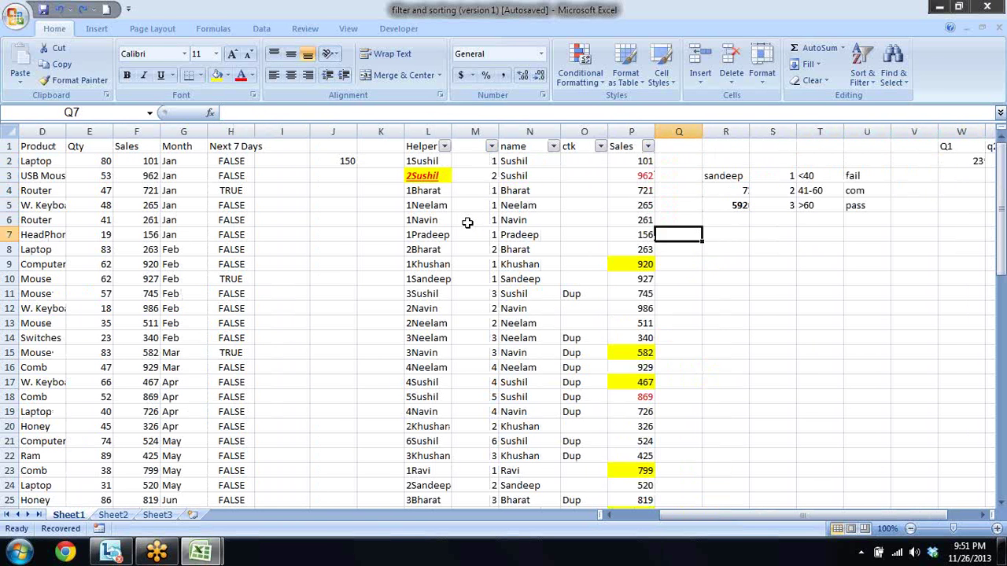
key(Right)
text(=)
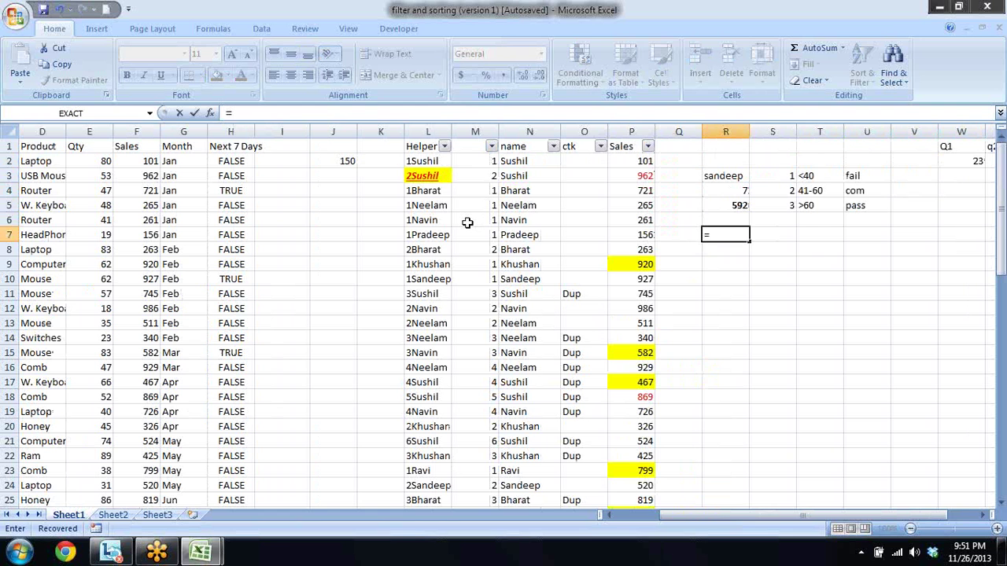
text(vd)
- Abandon the unfinished VLOOKUP formula in R7, leaving the cell empty
key(BackSpace)
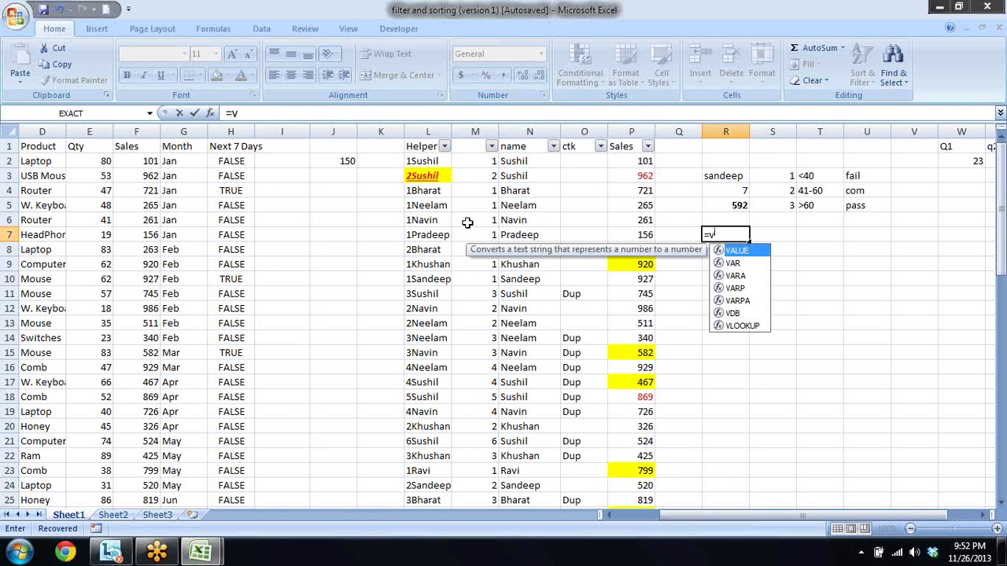
key(Down)
key(Down)
key(Down)
key(Down)
key(Down)
key(Down)
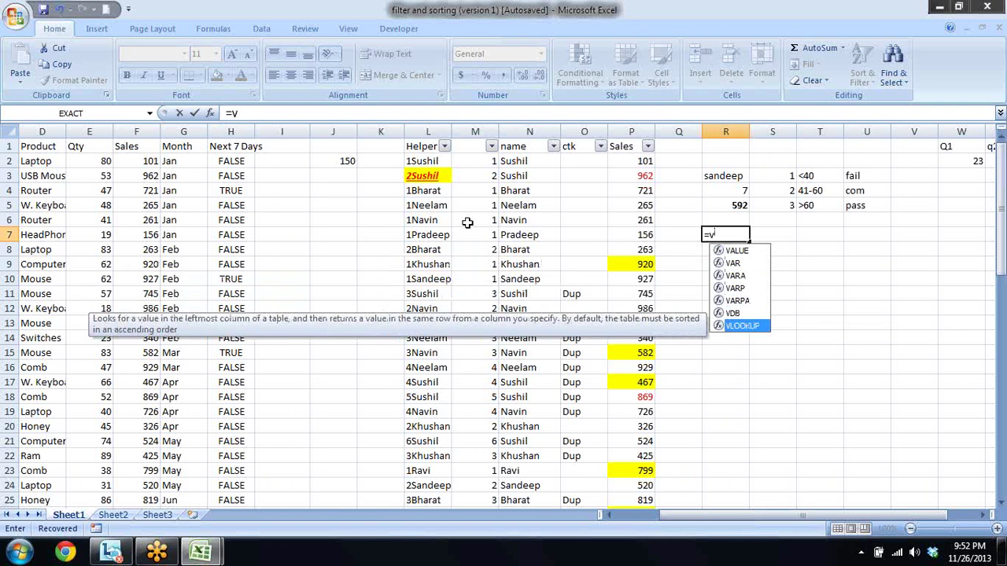
key(Escape)
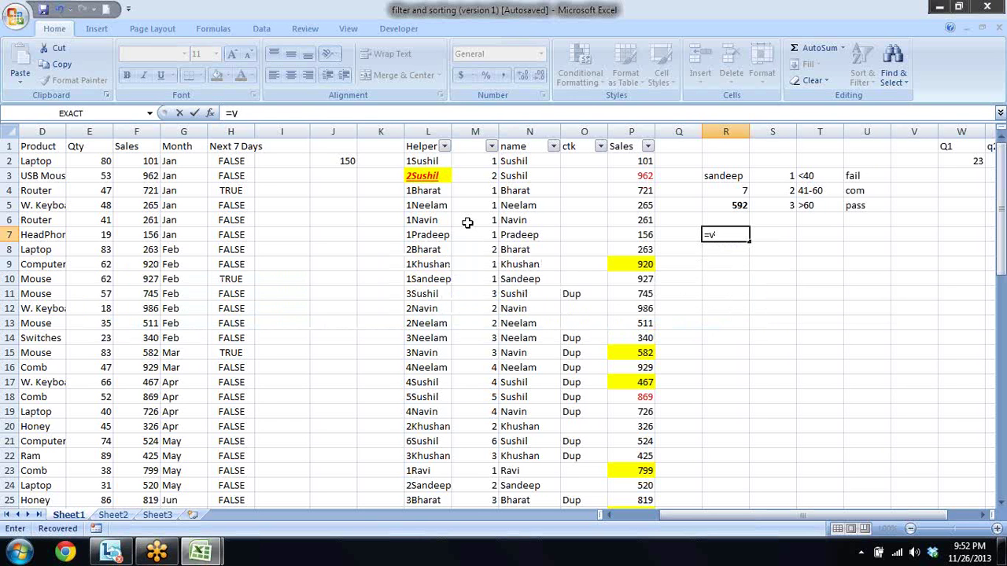
key(Escape)
- Select the whole sales data block A1:G66 starting from A1
key(Left)
key(Left)
key(Left)
key(Left)
key(Left)
key(Left)
key(Left)
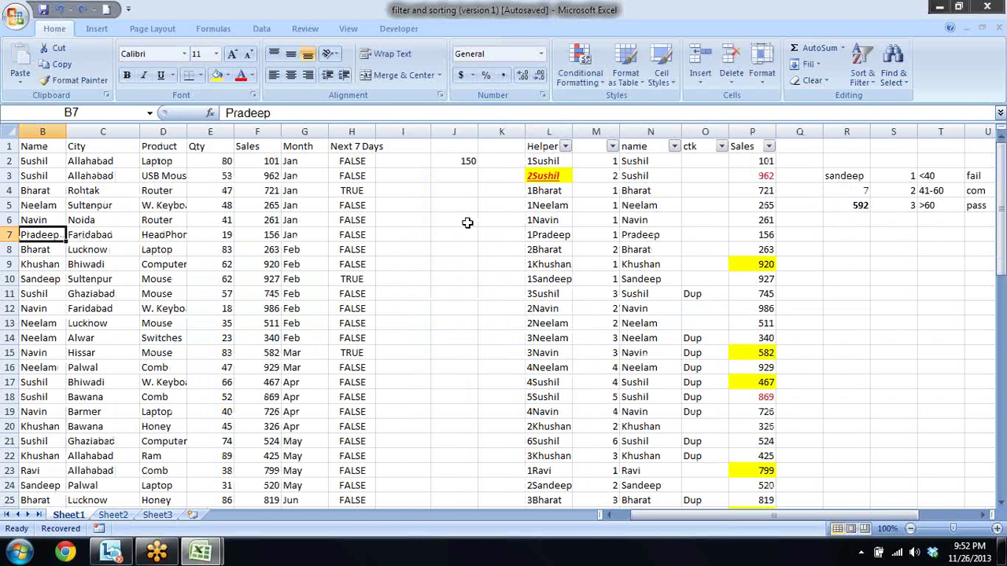
key(Right)
key(Up)
key(Up)
key(Up)
key(Up)
key(Left)
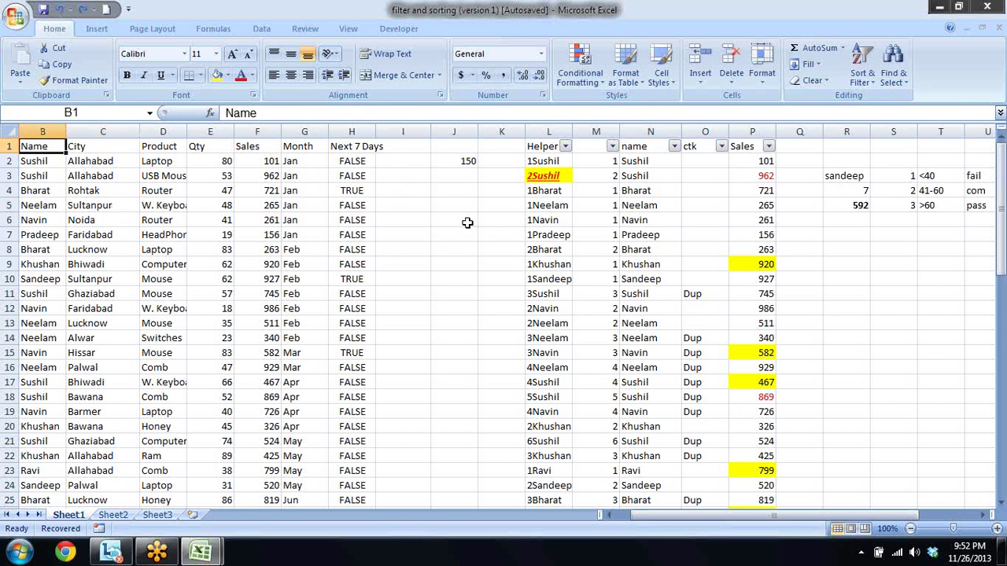
key(ctrl+shift+Right)
key(ctrl+shift+Down)
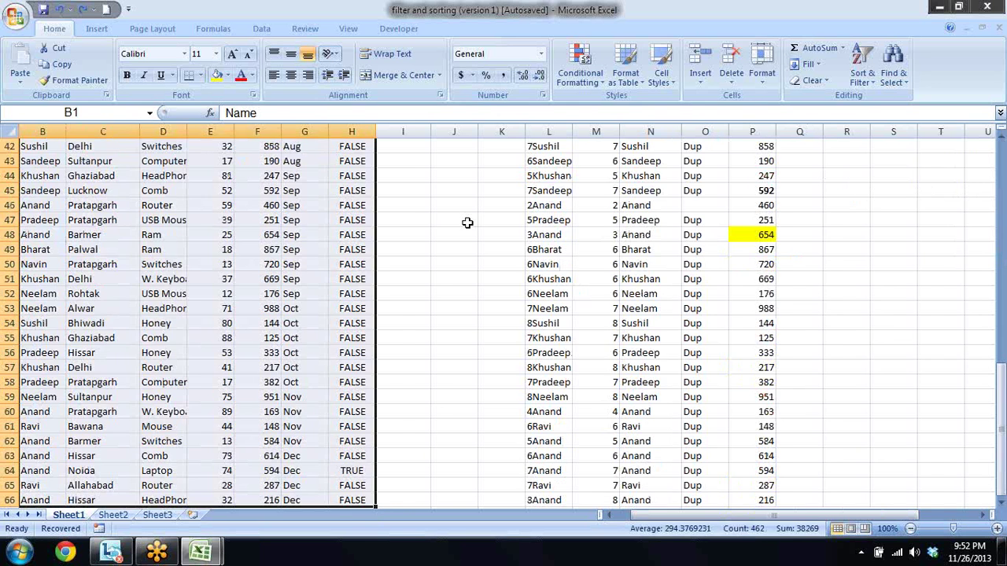
key(ctrl+Home)
key(shift+Right)
key(shift+Right)
key(shift+Right)
key(shift+Right)
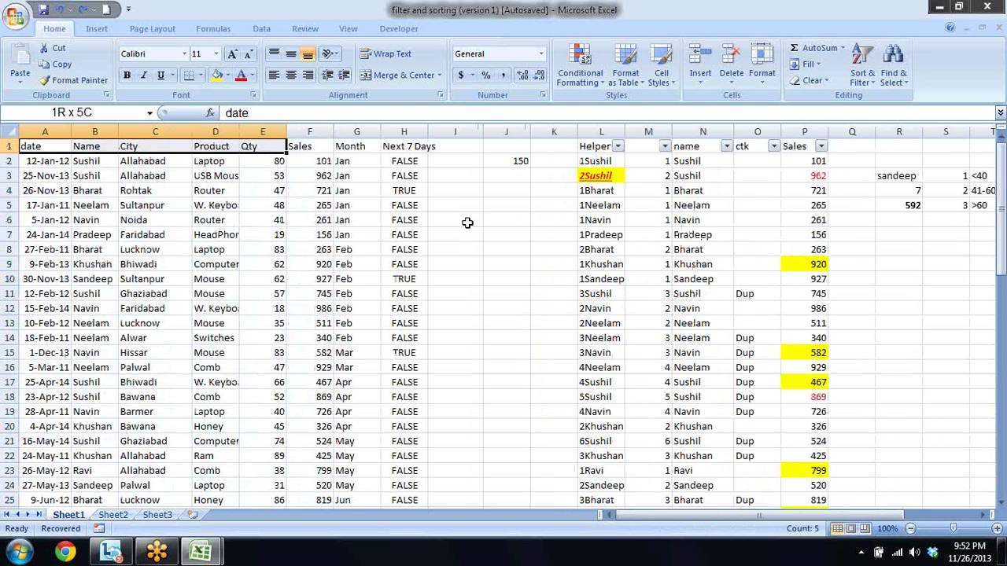
key(shift+Right)
key(shift+Right)
key(ctrl+shift+Down)
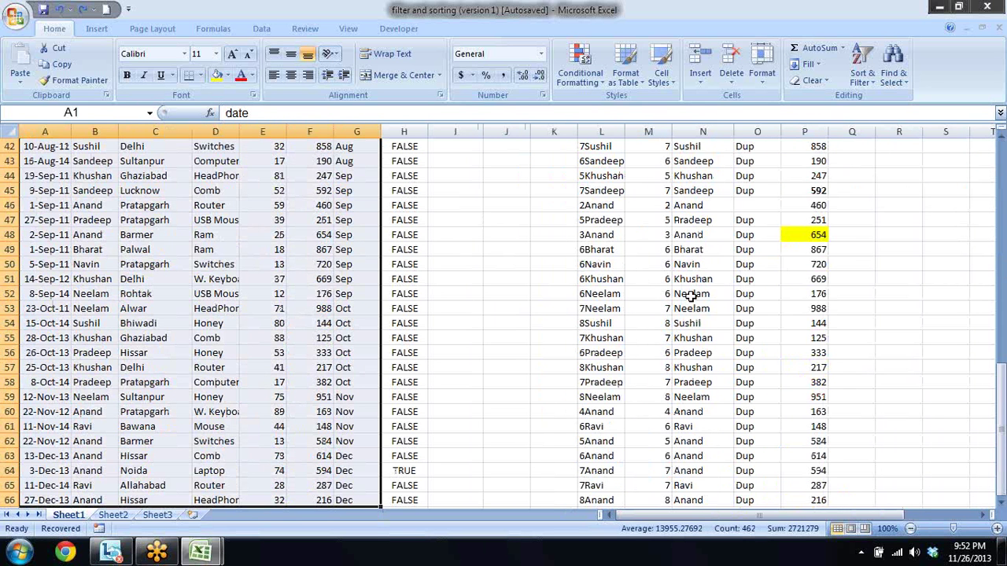
drag(1003, 385, 1002, 196)
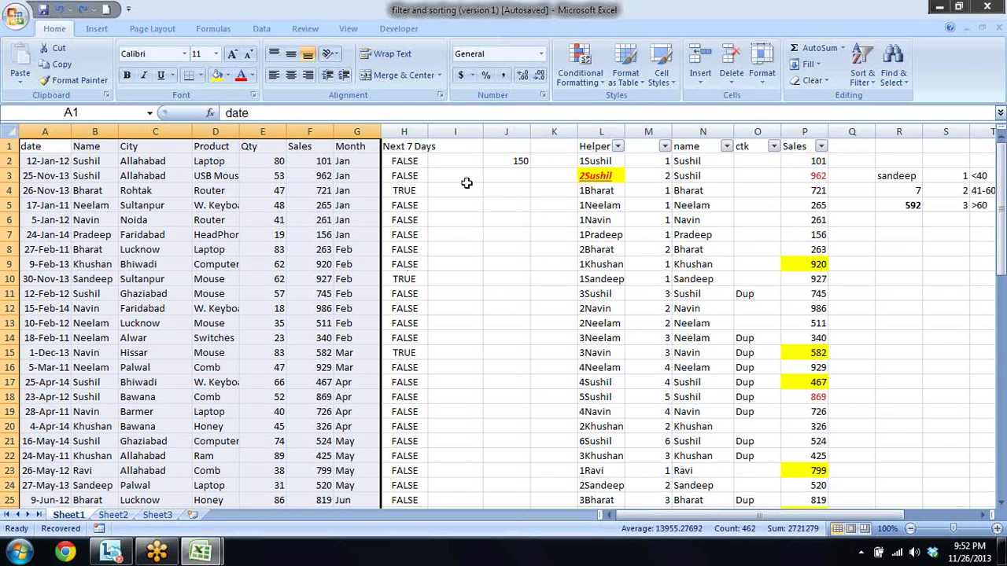
click(469, 250)
text(=)
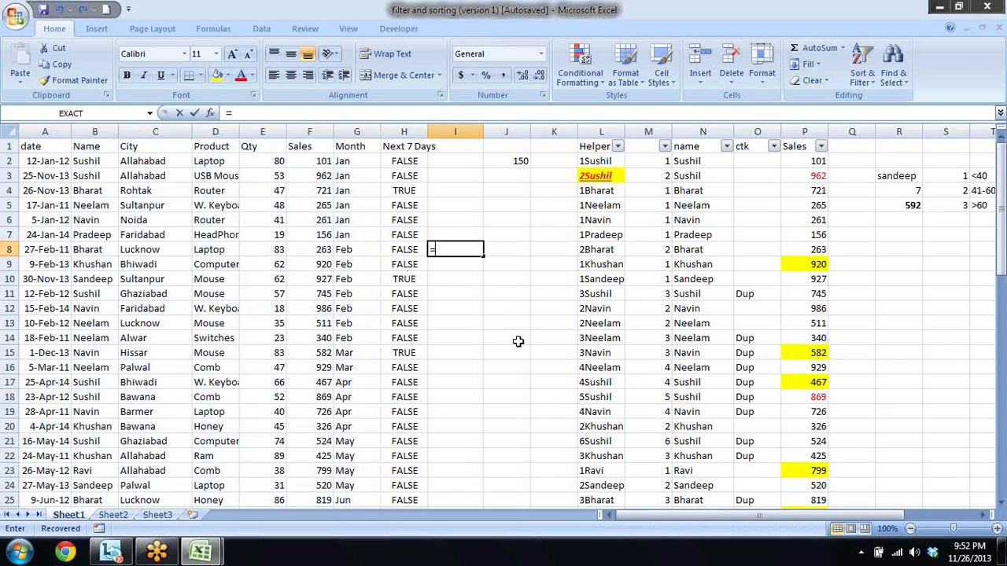
key(Left)
key(Left)
key(Left)
key(Left)
key(Left)
key(Left)
key(Left)
key(Left)
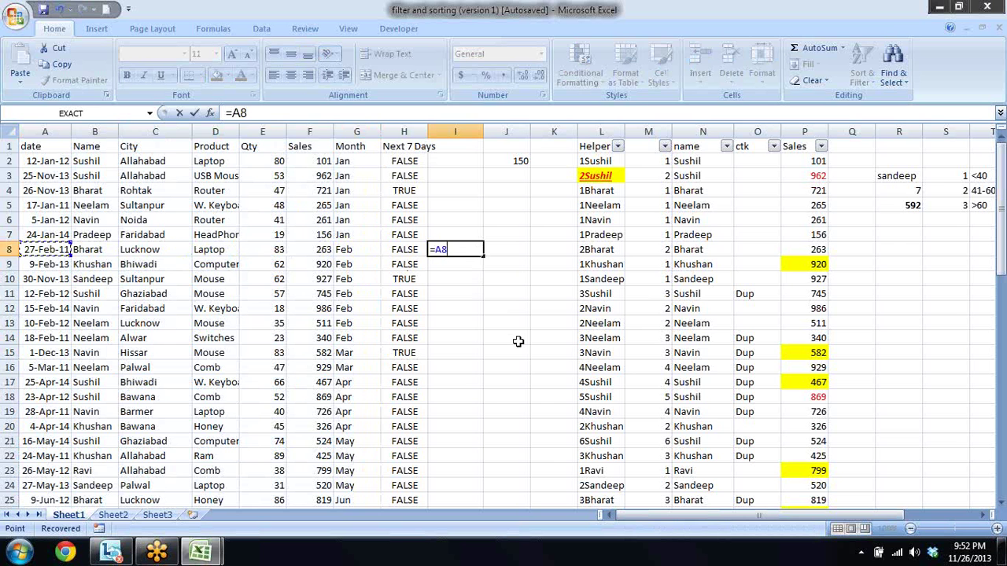
key(Up)
key(Up)
key(Up)
key(Up)
key(Up)
key(Up)
key(shift+Right)
key(shift+Right)
key(shift+Right)
key(shift+Right)
key(shift+Right)
key(shift+Right)
key(ctrl+shift+Down)
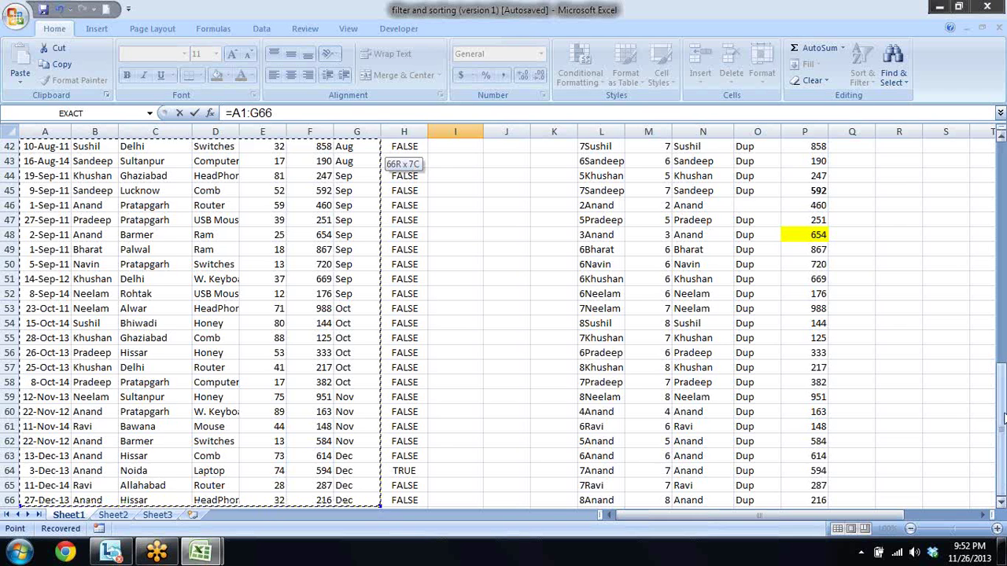
drag(999, 419, 1002, 180)
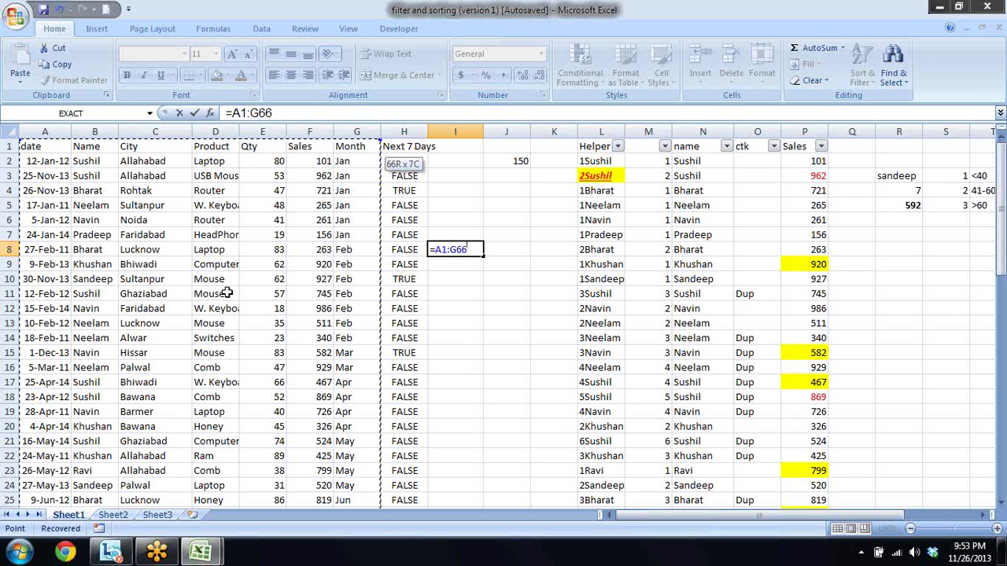
- Cancel the formula in I8 and select the sales block A1:G66
key(Escape)
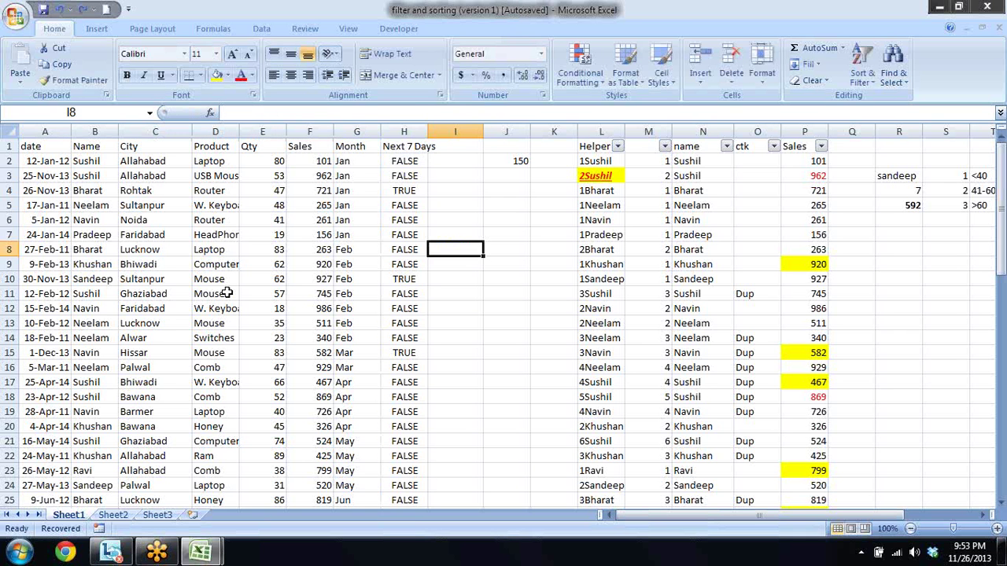
key(Left)
key(ctrl+Left)
key(Up)
key(Up)
key(Up)
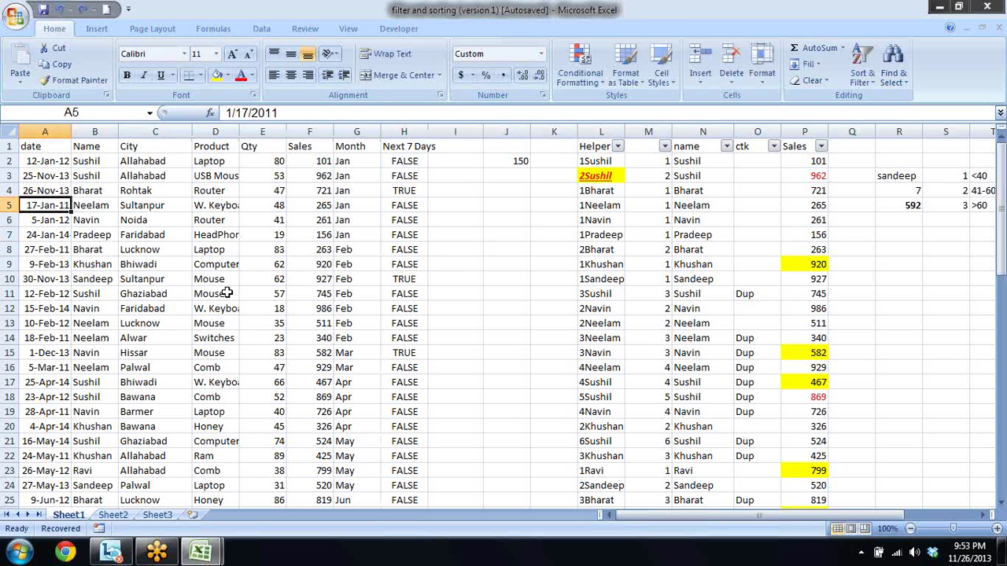
key(Up)
key(Up)
key(Up)
key(Up)
key(shift+Right)
key(shift+Right)
key(shift+Right)
key(shift+Right)
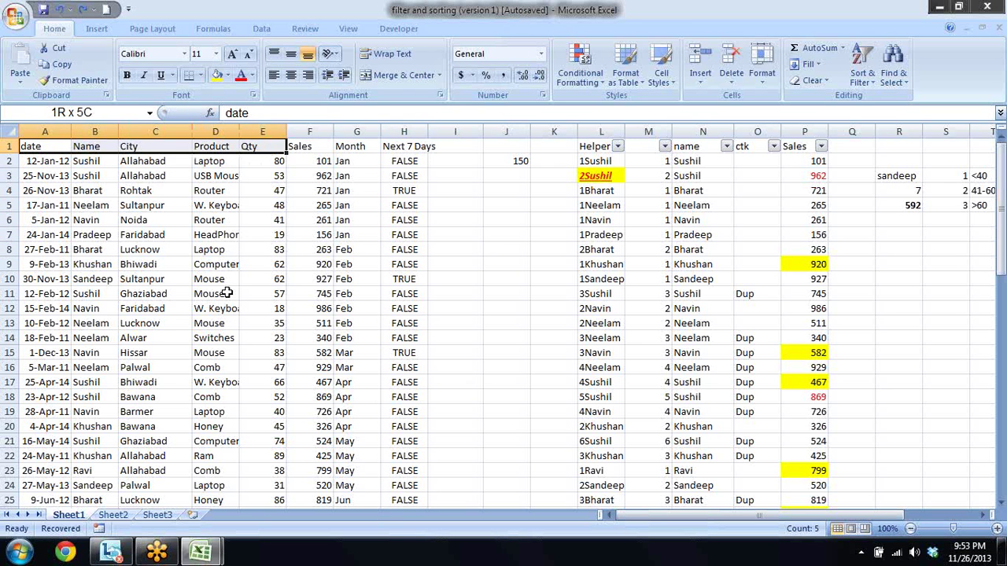
key(shift+Right)
key(shift+Right)
key(ctrl+shift+Down)
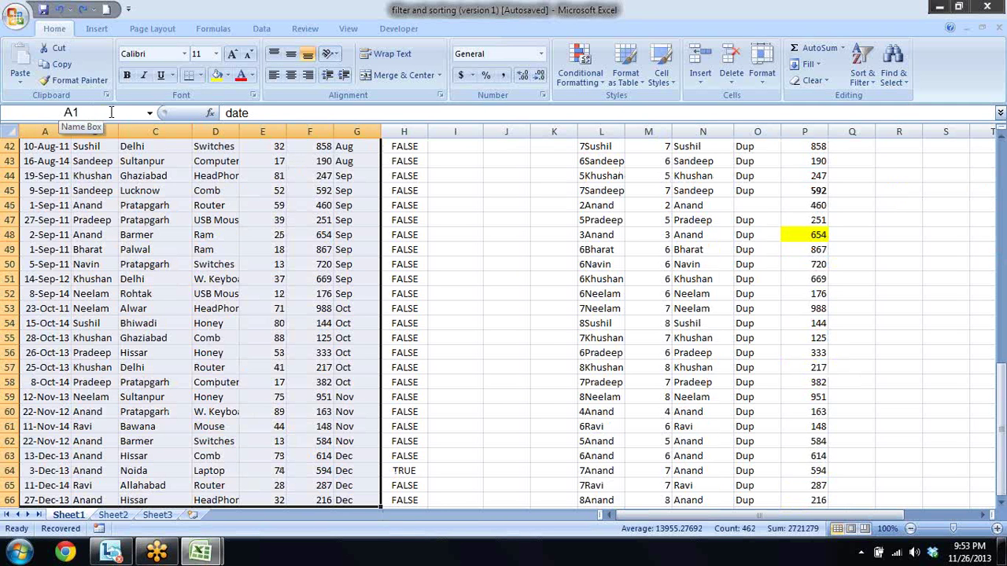
- Name the selected range 'data' in the Name Box
click(111, 113)
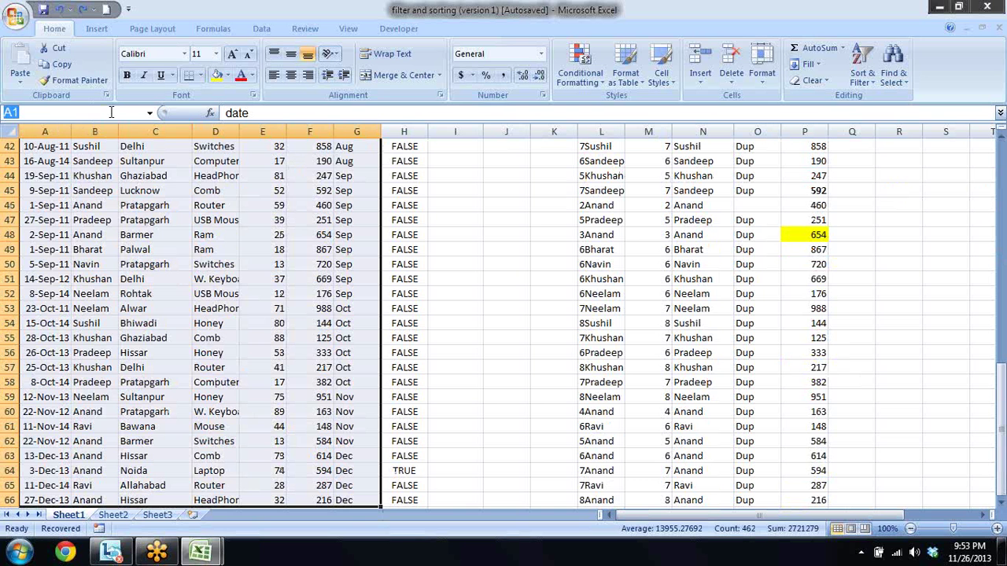
text(data)
key(Return)
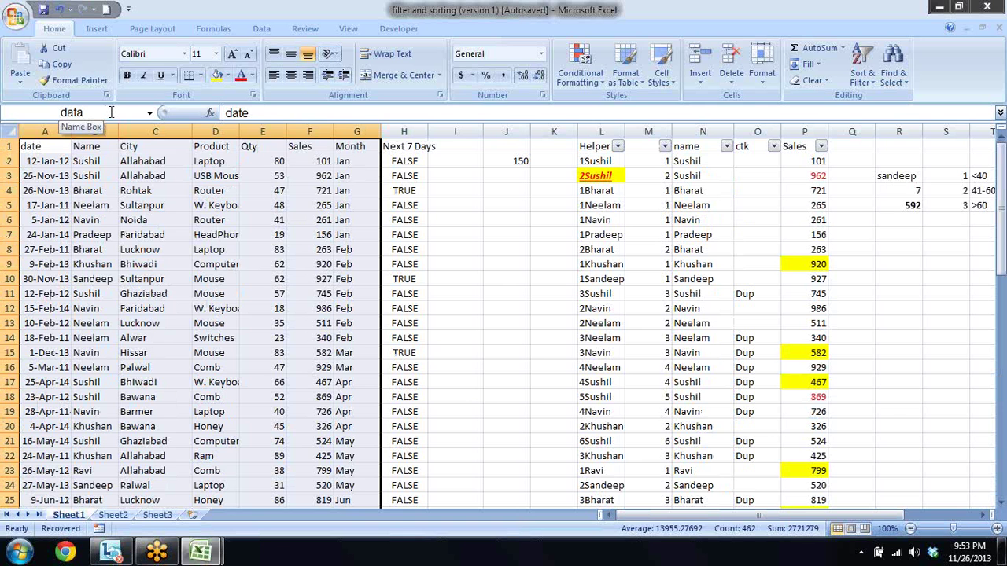
key(Down)
key(Up)
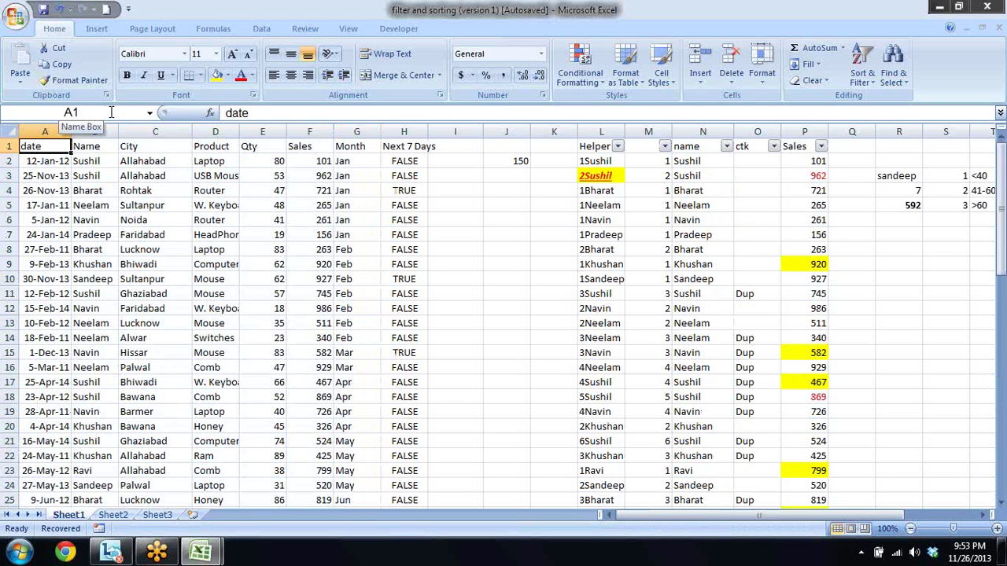
key(Right)
key(Right)
key(Right)
key(Down)
key(Down)
key(Right)
key(Right)
key(Right)
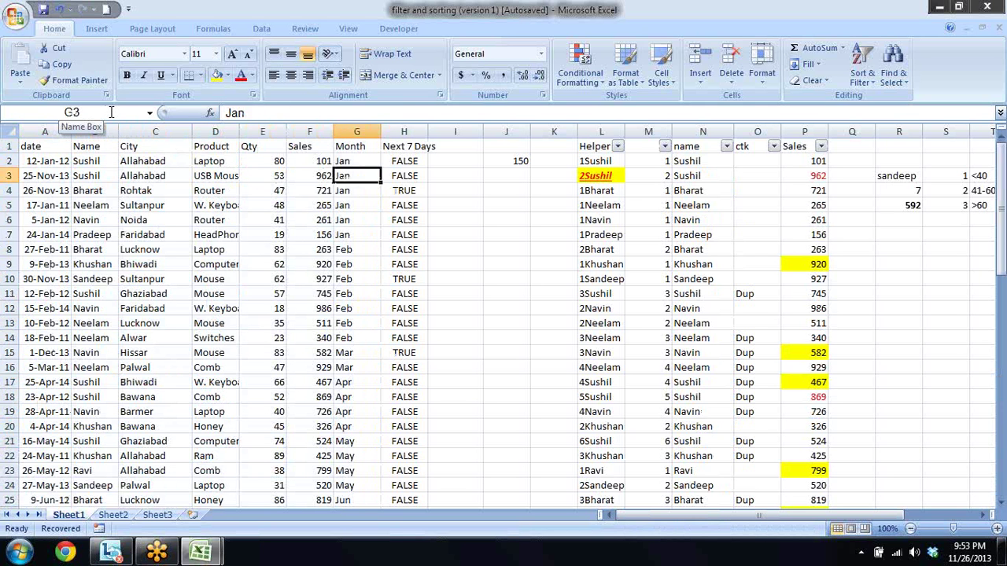
key(Right)
key(Right)
key(Down)
key(Down)
text(=)
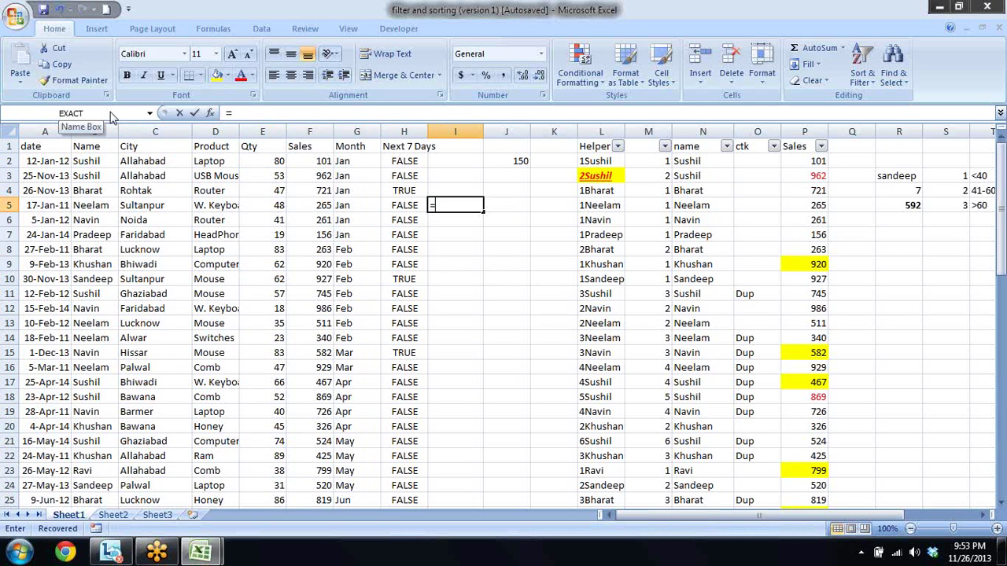
text(dat)
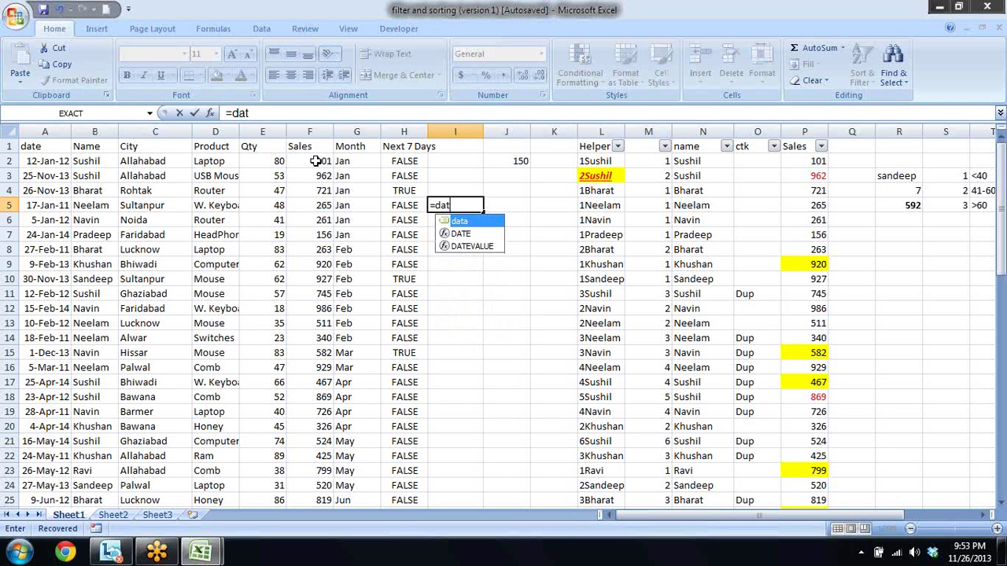
double_click(471, 223)
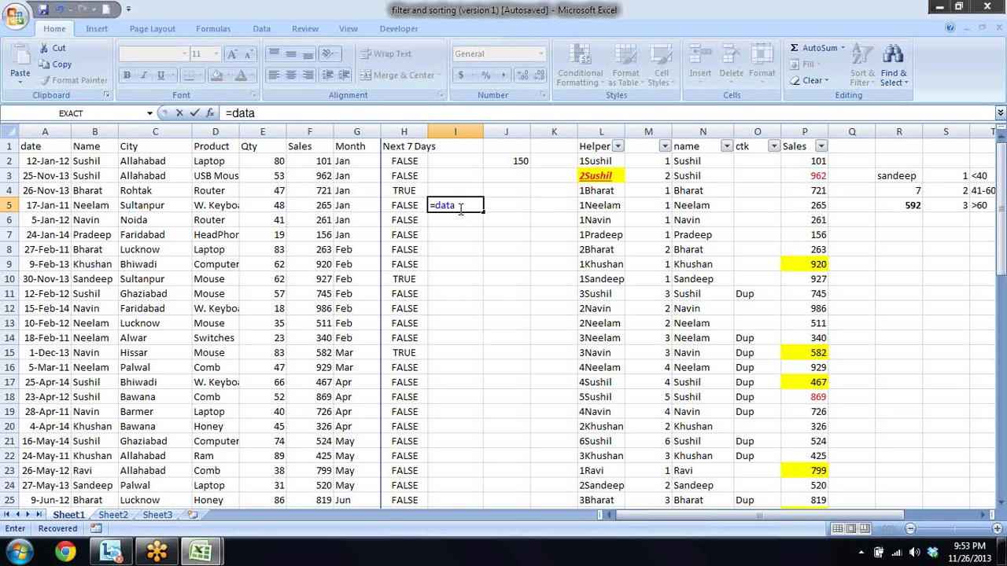
drag(461, 206, 436, 206)
key(Return)
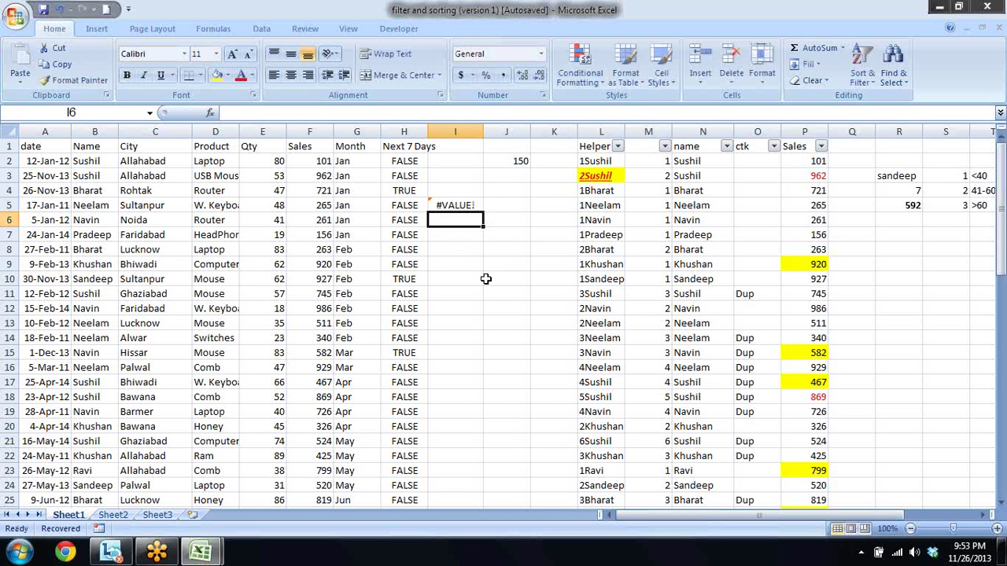
key(Up)
key(F2)
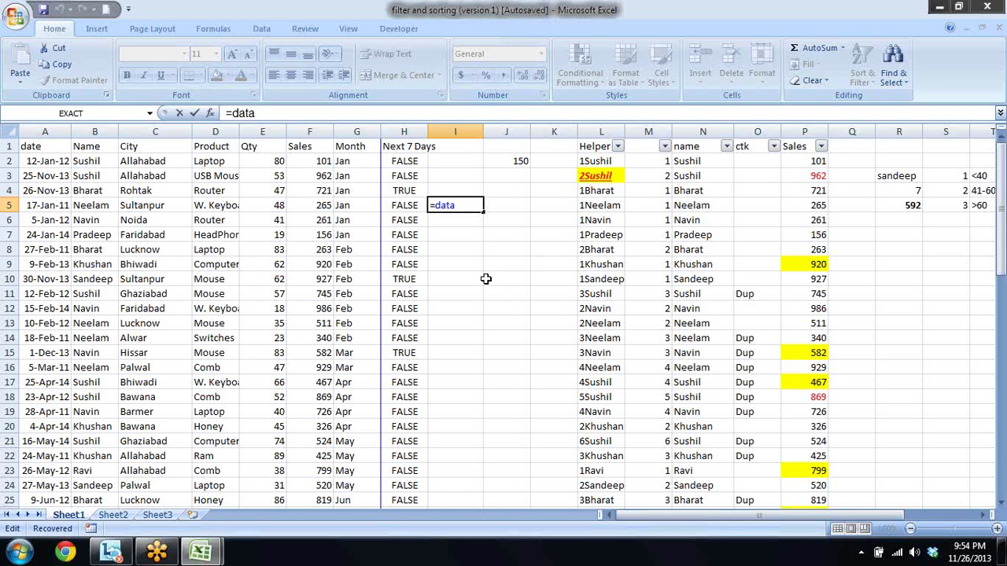
key(Escape)
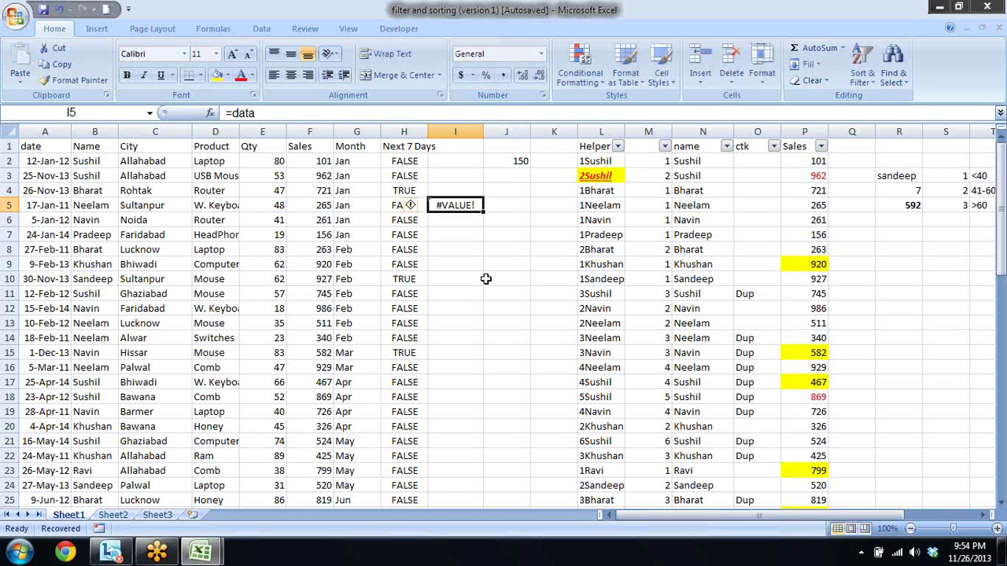
key(Delete)
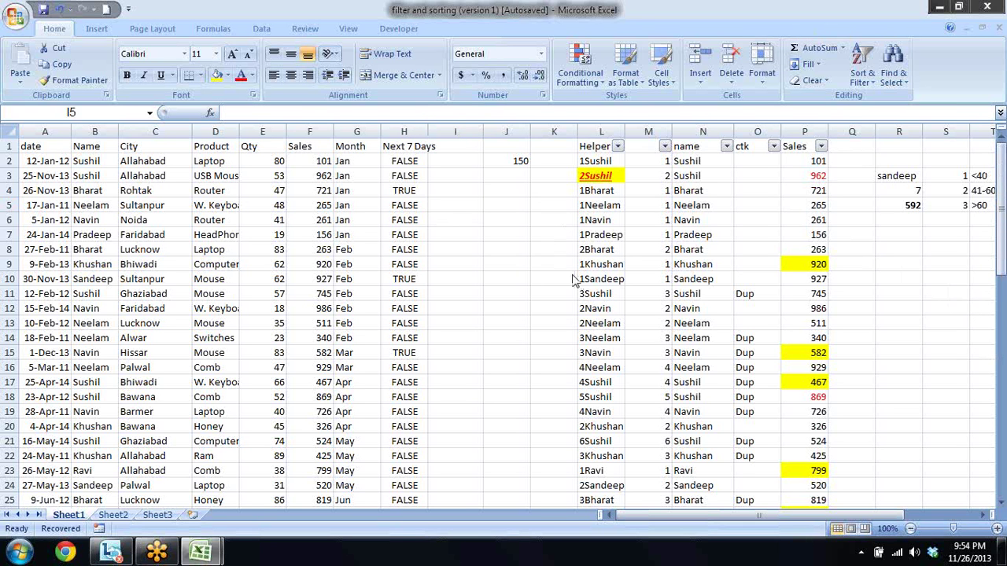
click(484, 205)
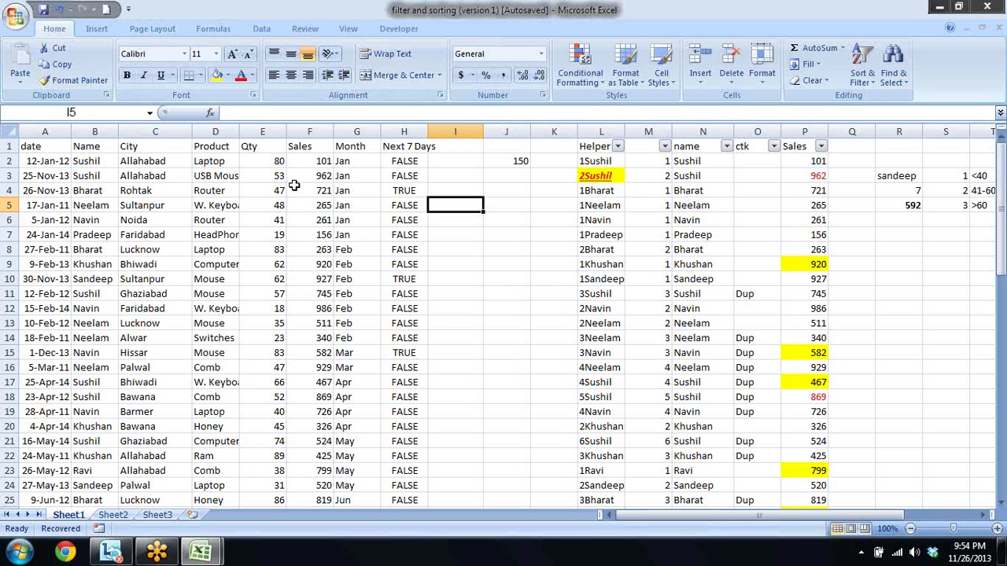
- From cell I5, open Name Manager and inspect the 'data' name referring to =Sheet1!$A$1:$G$66
click(220, 33)
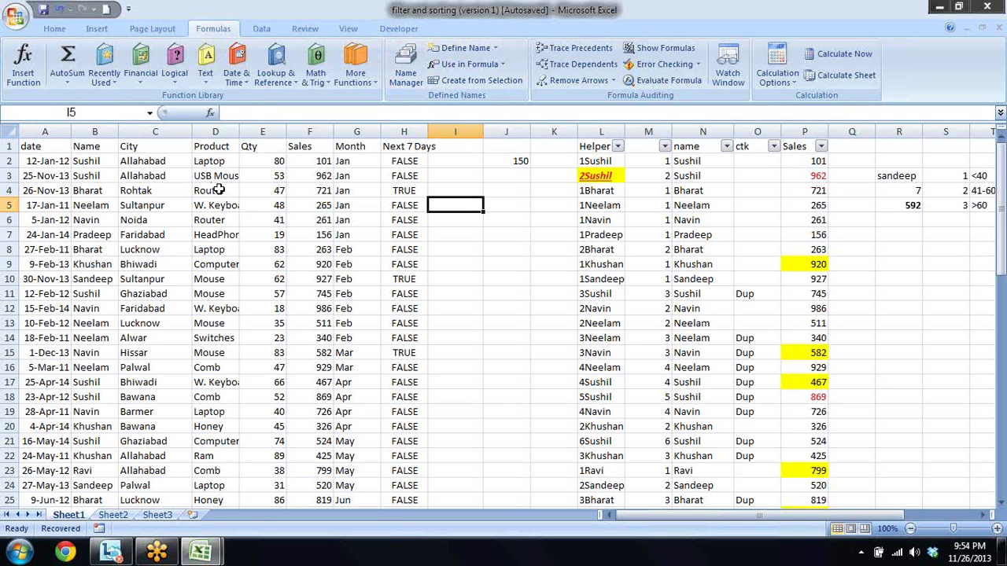
drag(219, 191, 347, 293)
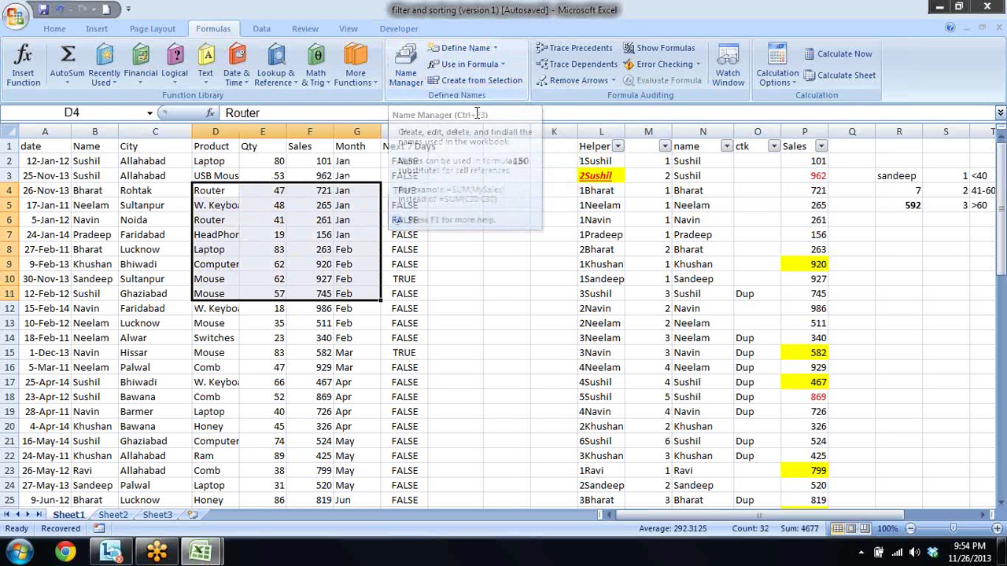
click(458, 205)
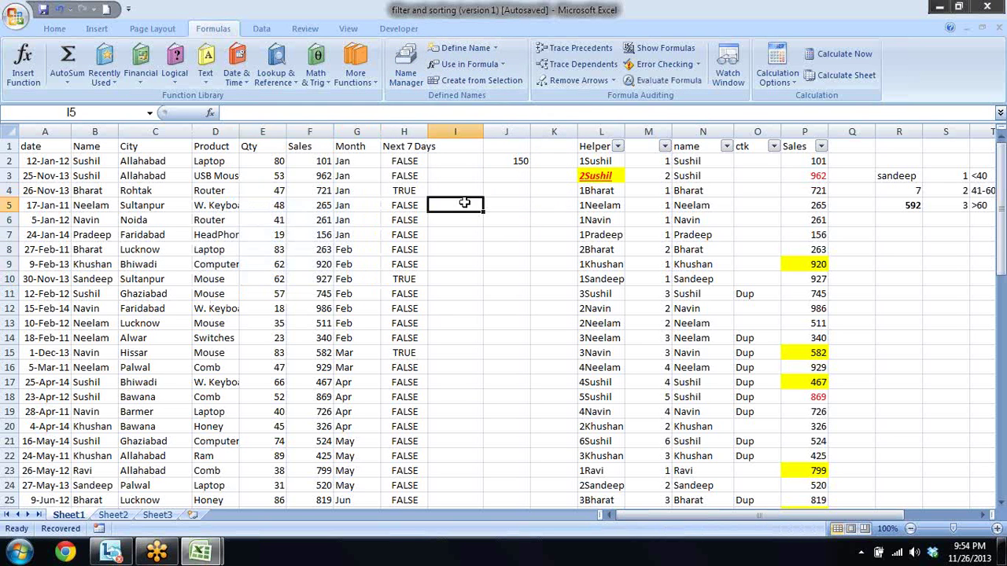
click(405, 75)
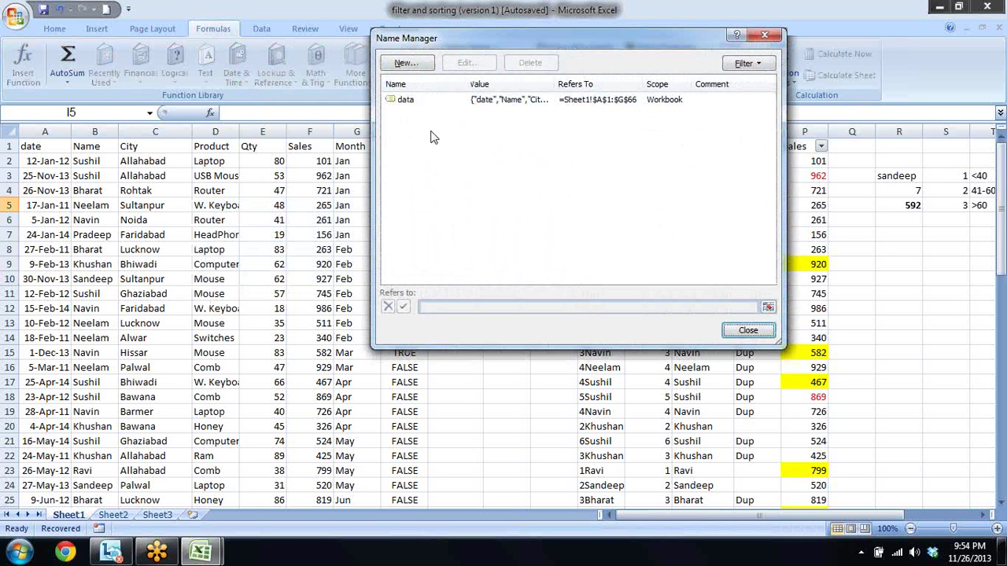
drag(480, 39, 452, 123)
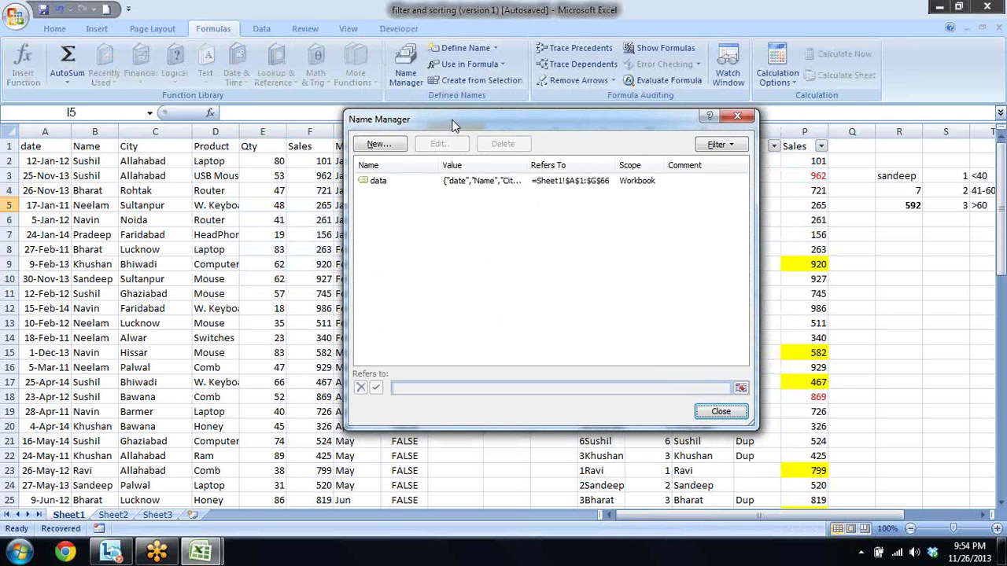
click(443, 182)
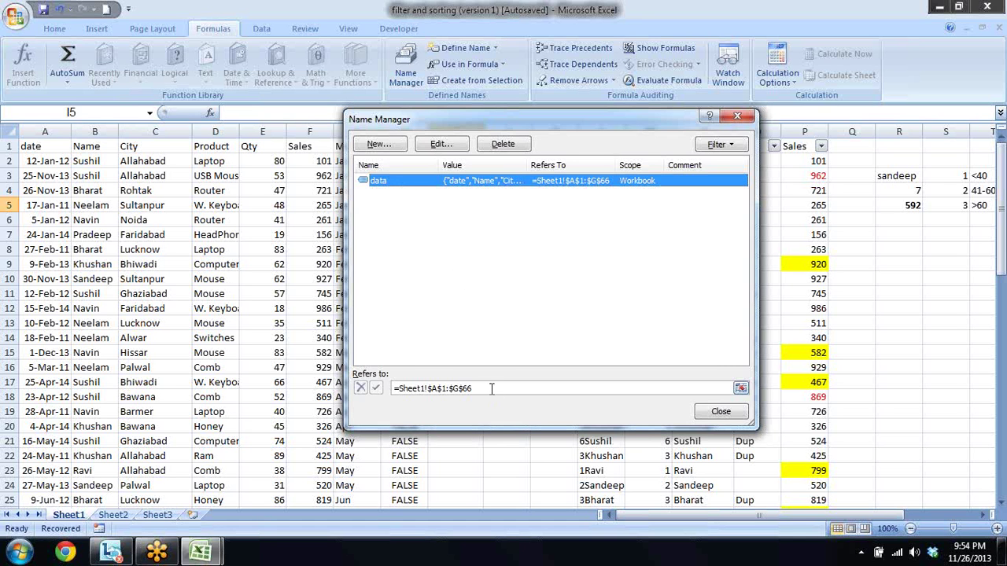
click(488, 388)
click(489, 388)
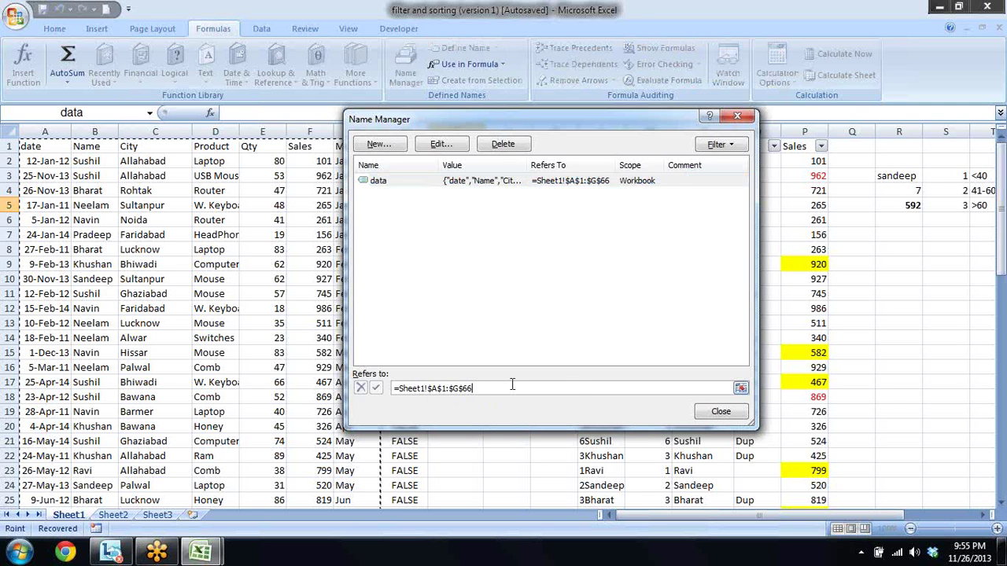
- Define a new name 'date' referring to =today(), then close Name Manager
click(390, 145)
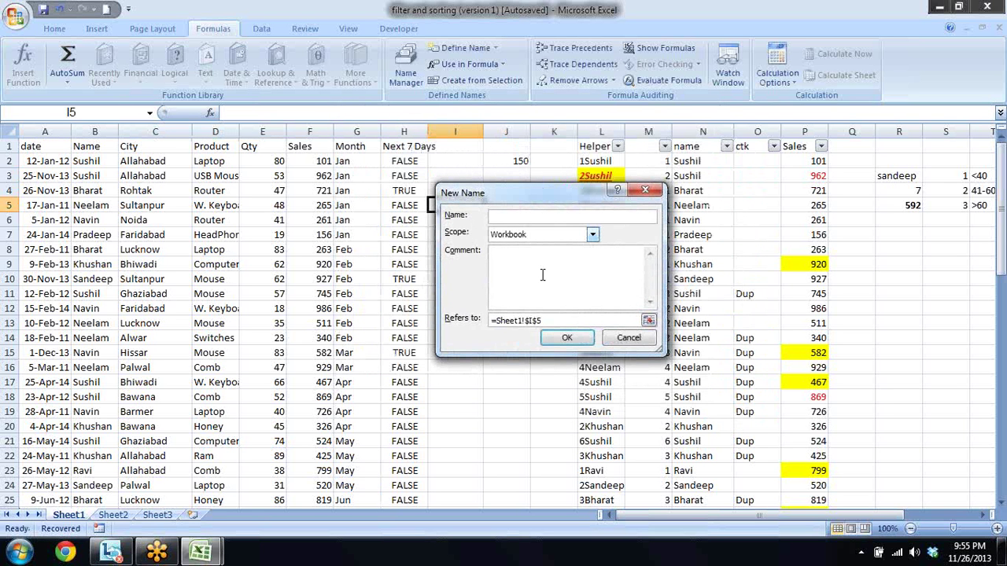
text(tod)
key(BackSpace)
key(BackSpace)
text(date)
click(547, 318)
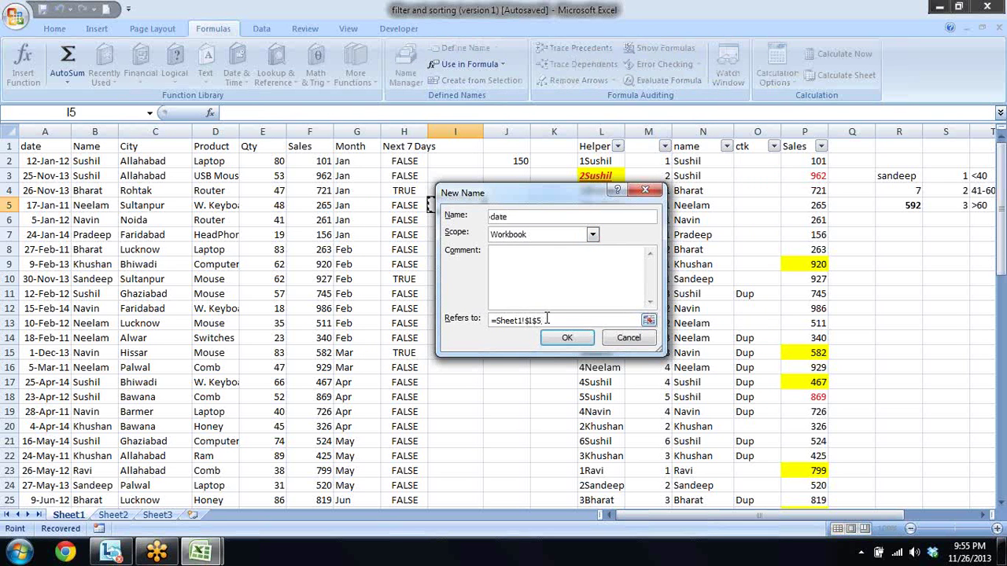
key(BackSpace)
key(BackSpace)
key(BackSpace)
key(BackSpace)
key(BackSpace)
key(BackSpace)
key(BackSpace)
key(BackSpace)
text(today()
text())
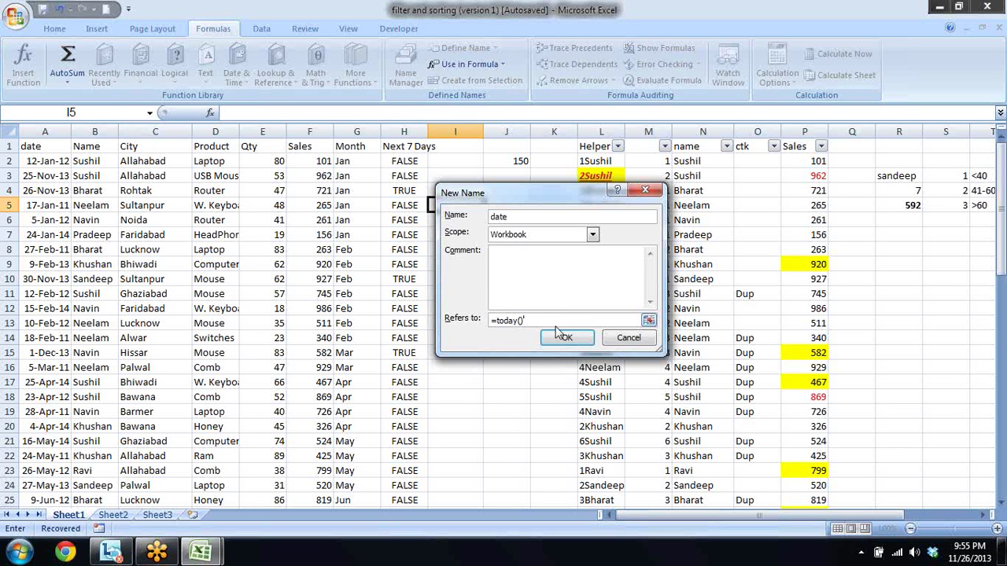
click(567, 339)
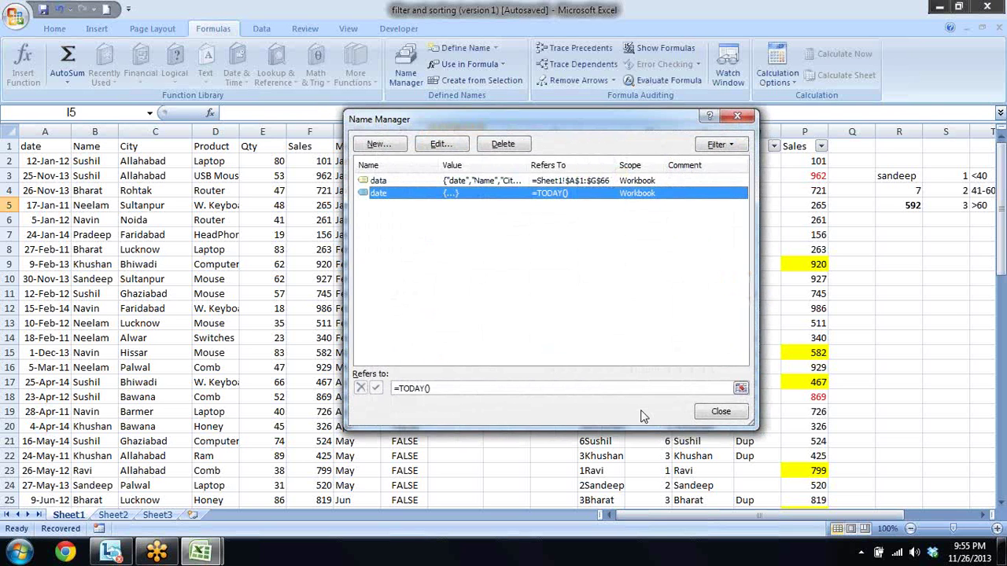
click(716, 411)
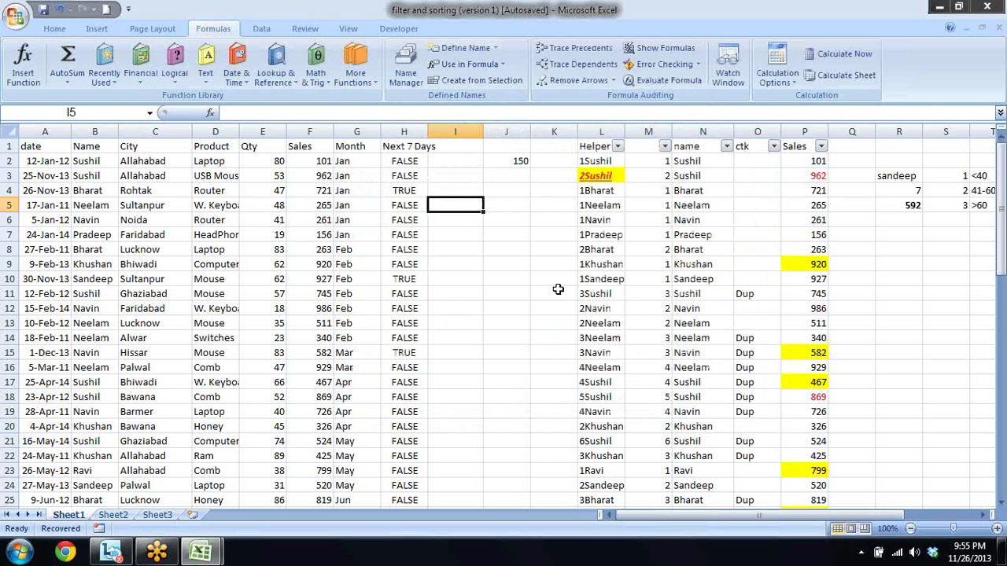
text(=date)
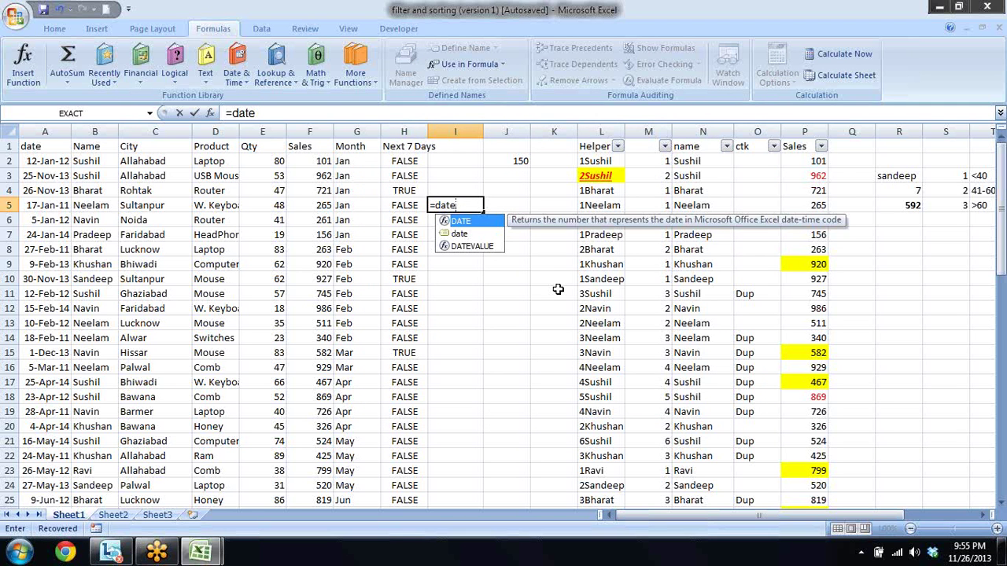
key(Down)
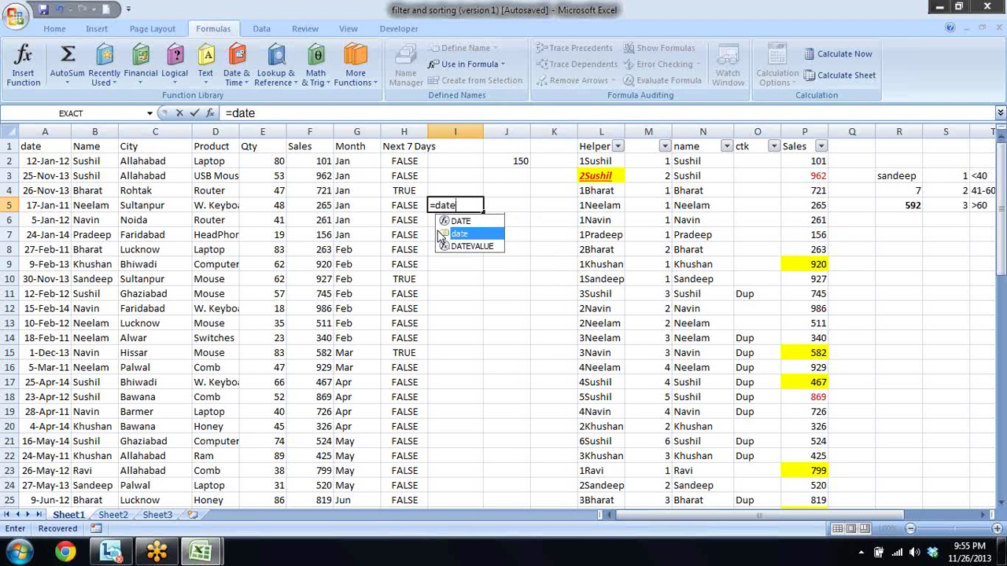
key(Return)
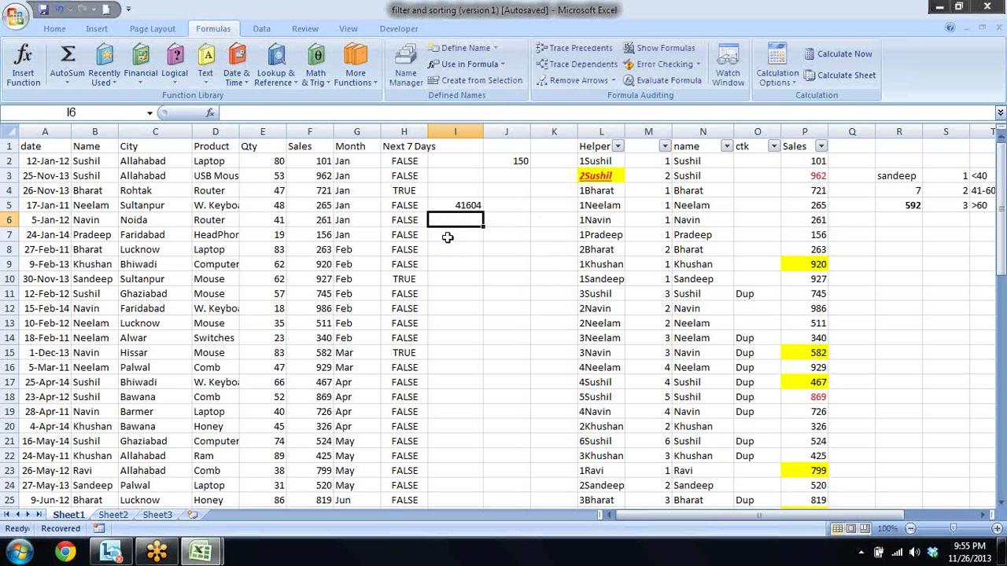
key(Up)
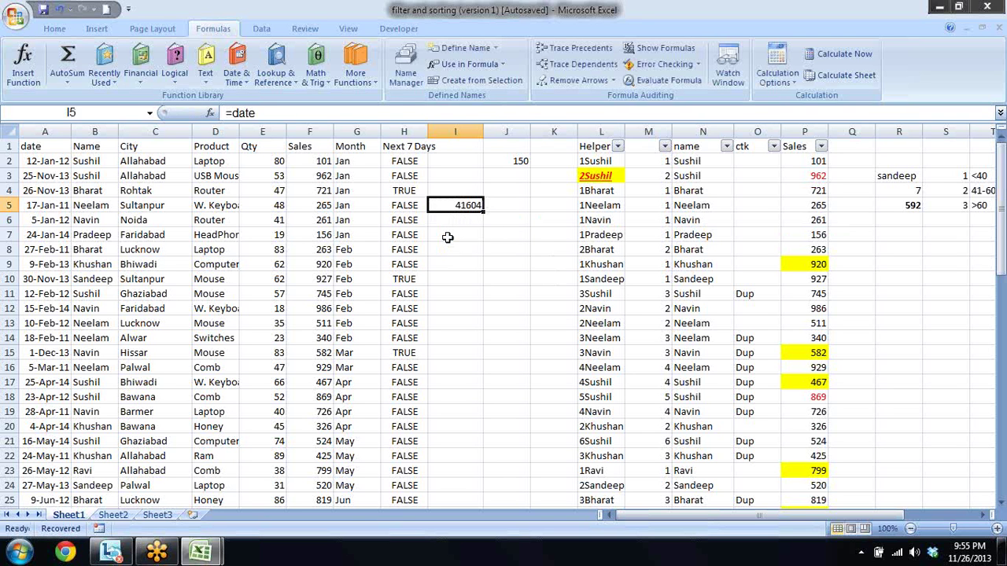
key(ctrl+shift+3)
key(Delete)
key(Right)
key(Right)
key(Right)
key(Right)
key(Right)
key(Right)
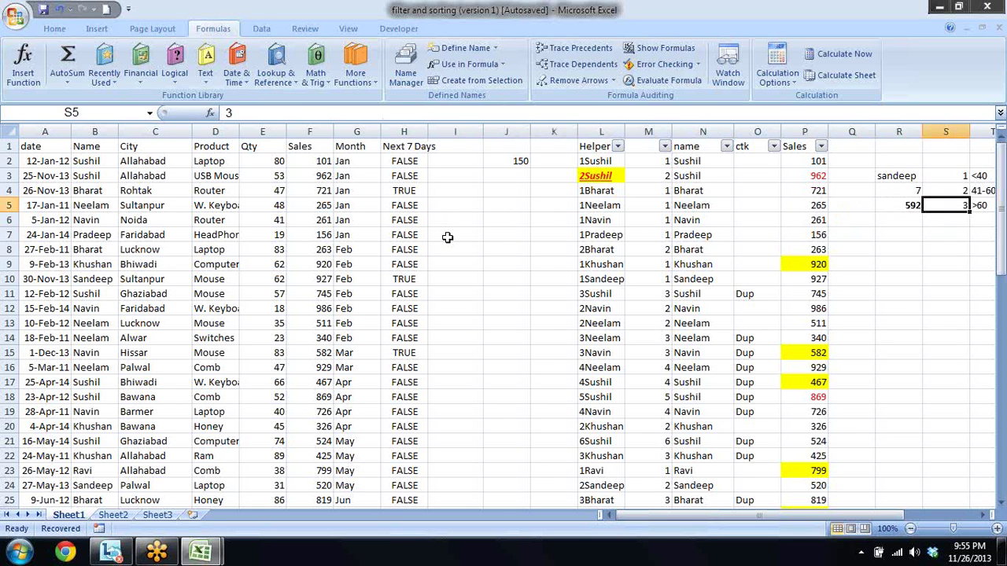
key(Right)
key(Left)
key(Left)
key(Left)
key(Left)
key(Left)
key(Left)
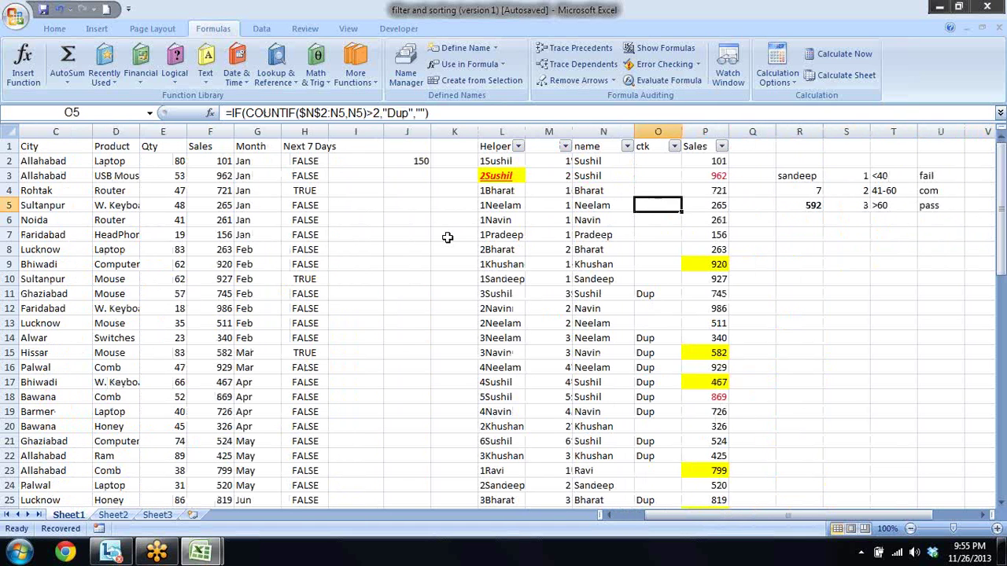
key(Left)
key(Down)
key(Down)
key(Down)
key(Down)
key(Left)
key(Up)
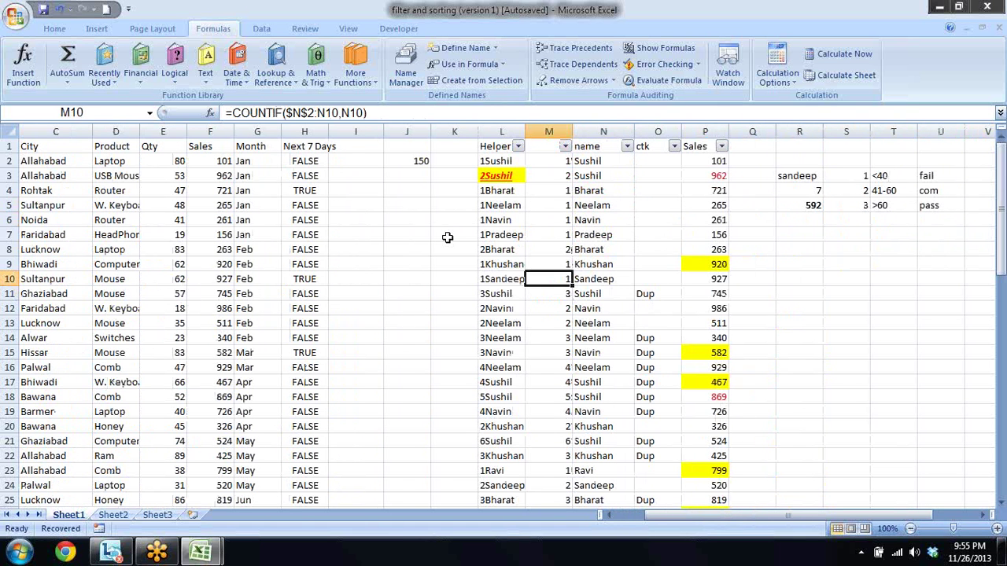
key(Up)
key(Left)
key(Left)
key(Left)
key(Left)
key(Left)
key(Left)
key(Left)
key(Right)
key(Right)
key(Right)
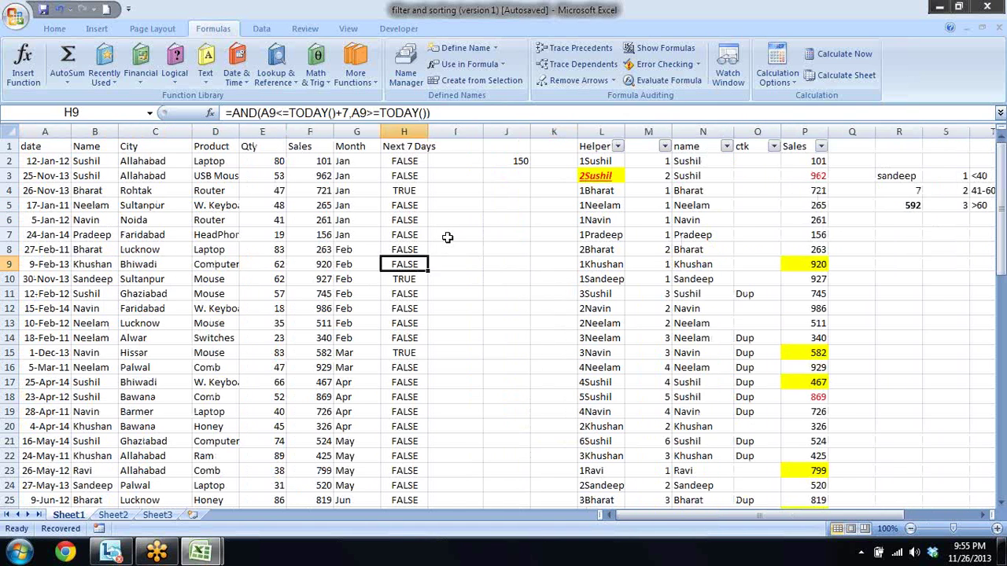
key(Right)
key(Right)
key(Right)
key(Right)
key(Right)
key(Right)
key(Left)
key(Left)
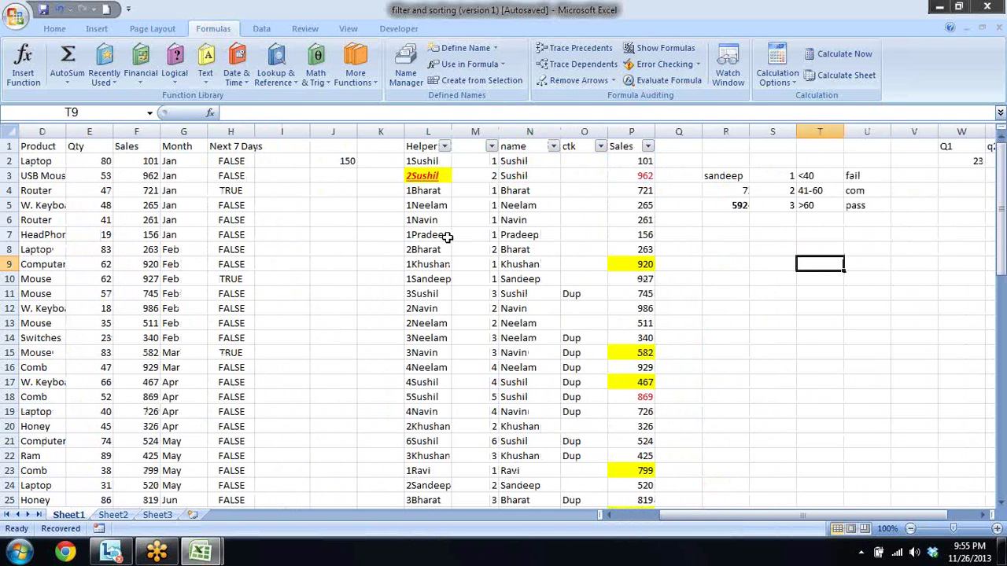
key(Left)
key(Left)
key(Left)
key(Right)
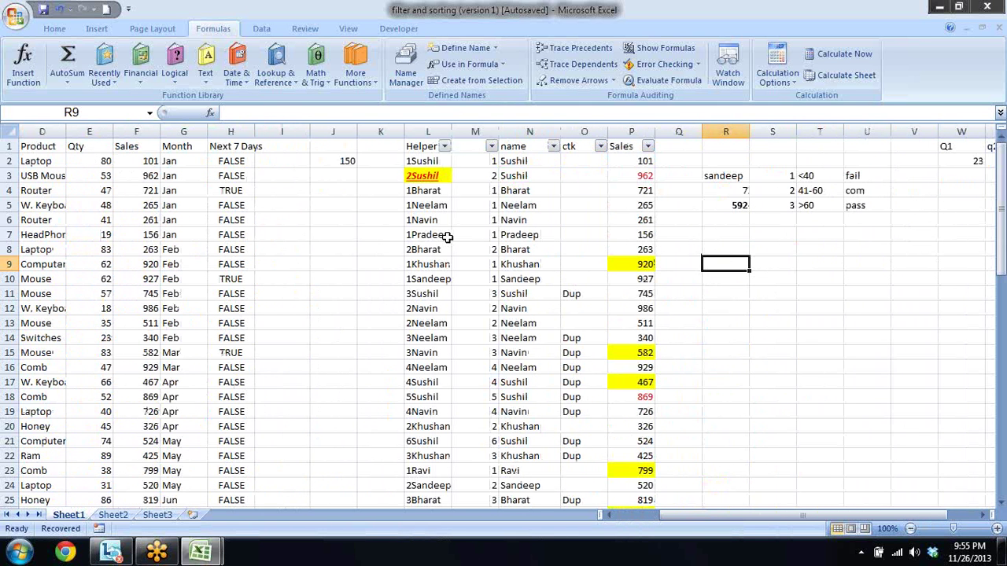
key(Left)
key(Right)
key(Up)
key(Up)
key(Up)
key(Up)
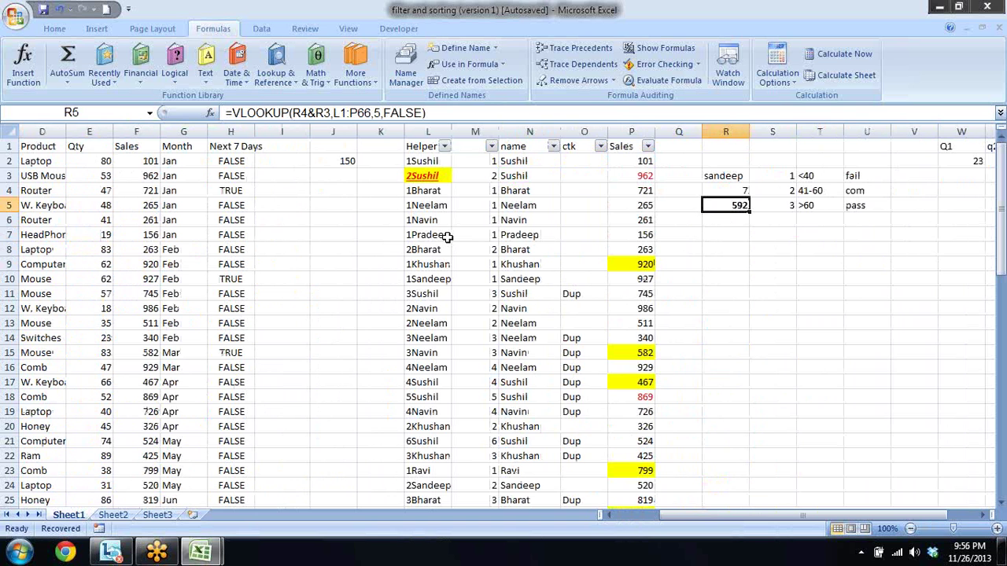
key(Down)
key(Down)
key(Down)
key(Down)
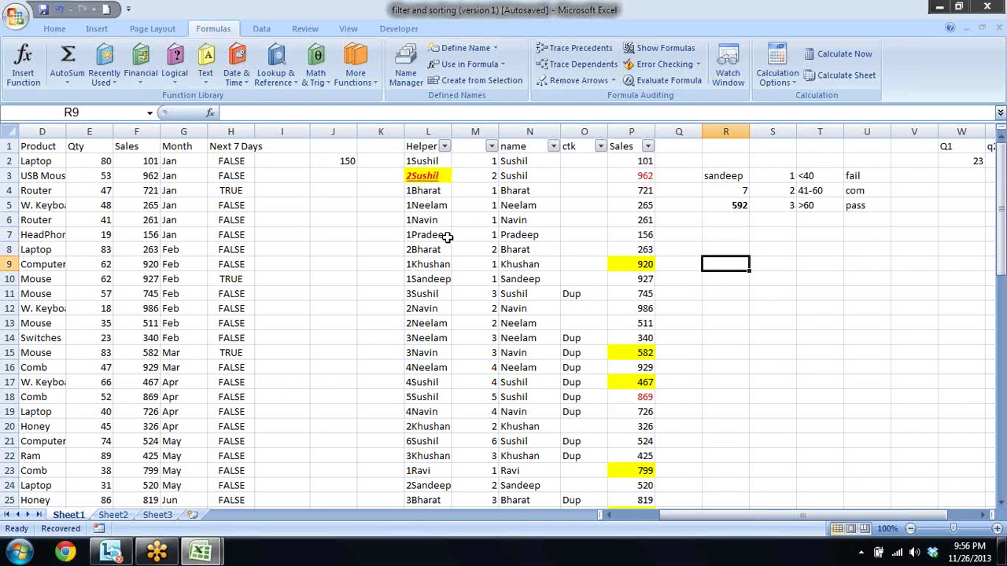
key(Up)
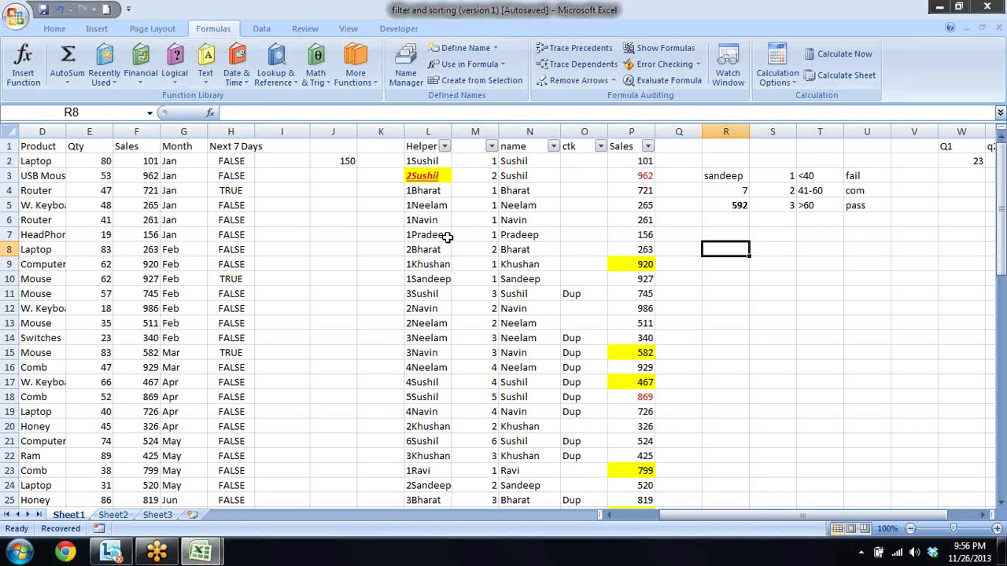
- Enter headers 'sl' and 'name' in R8:S8 and numbers 1 to 5 below 'sl'
text(sl)
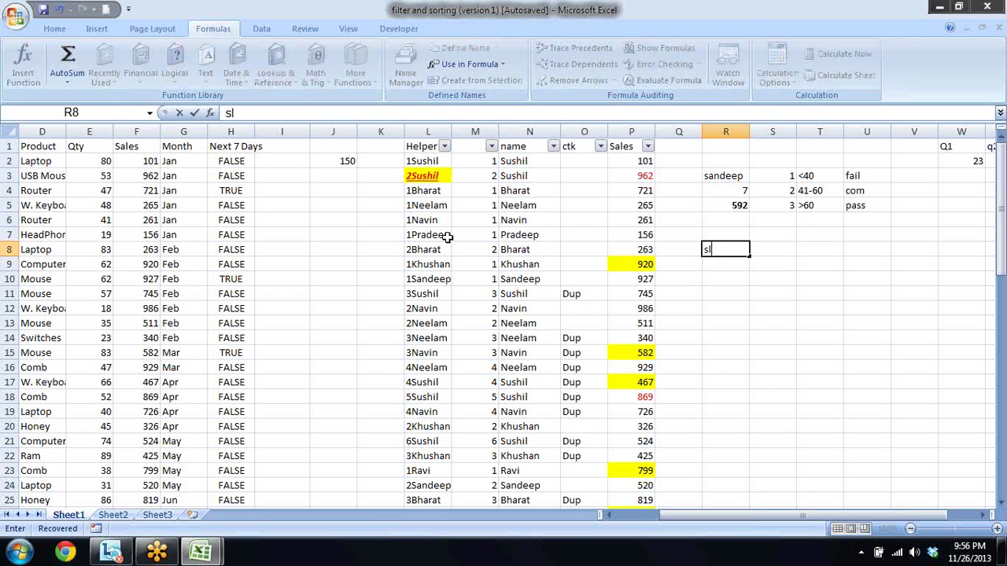
key(Tab)
text(name)
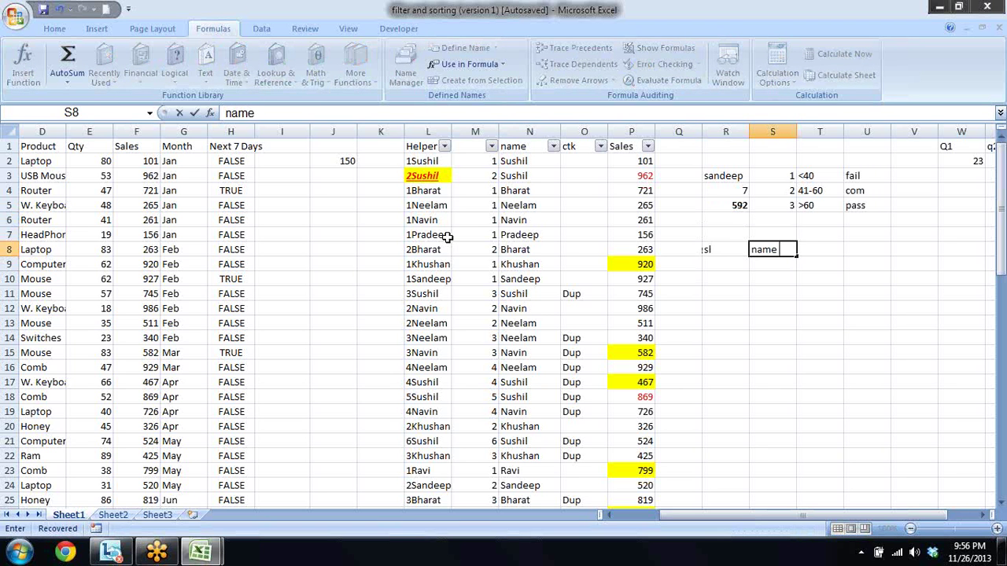
key(Tab)
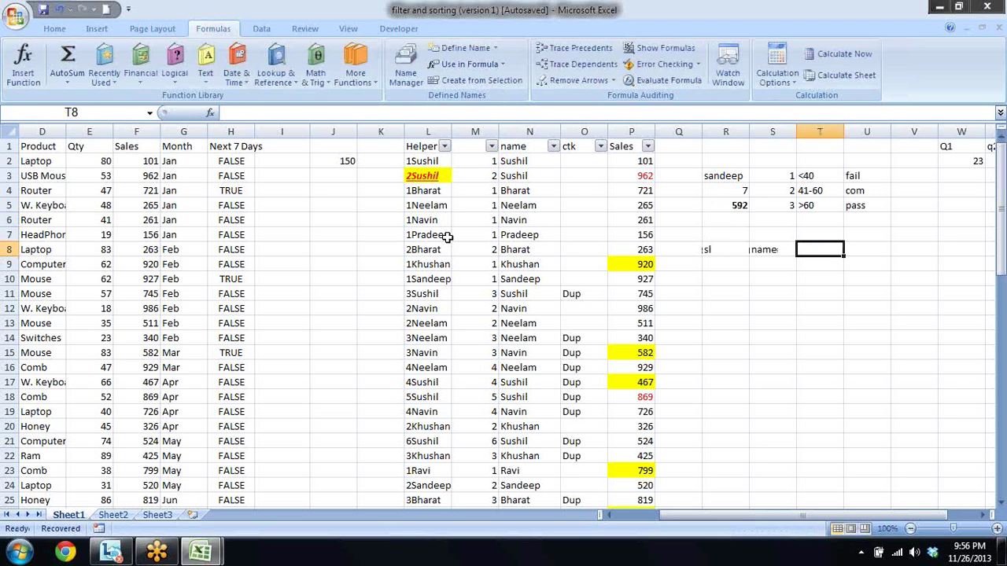
key(Down)
key(Left)
key(Left)
text(1 )
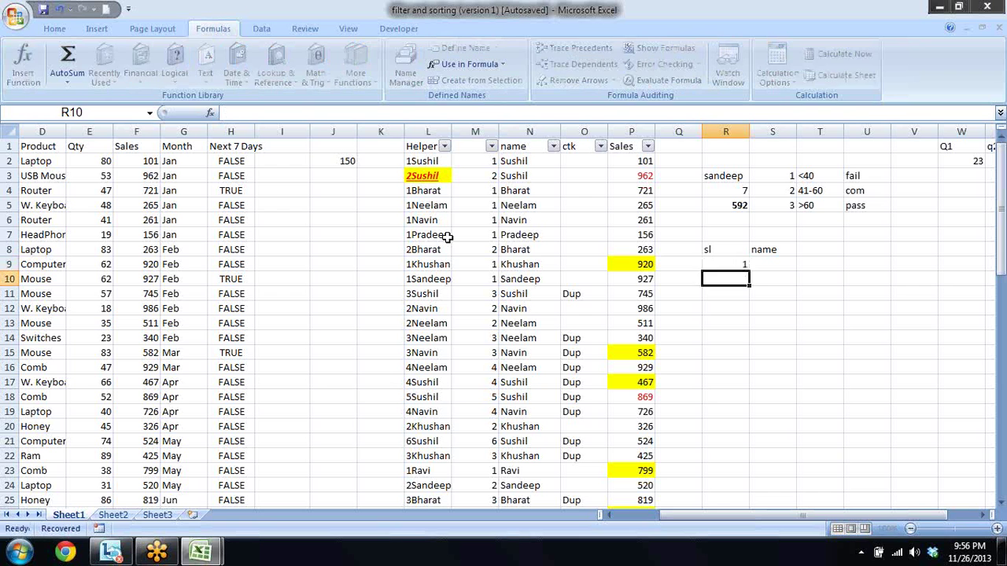
text(2 3 4 5)
- Enter 'sandeep' in S9 and fill it down to row 13
key(Up)
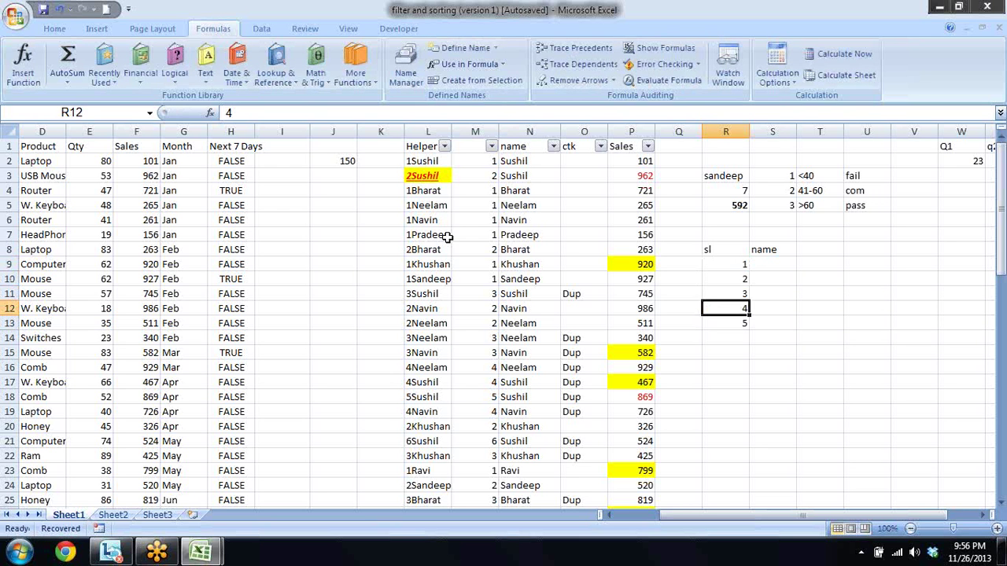
key(Up)
key(Up)
key(Up)
key(Right)
text(sand)
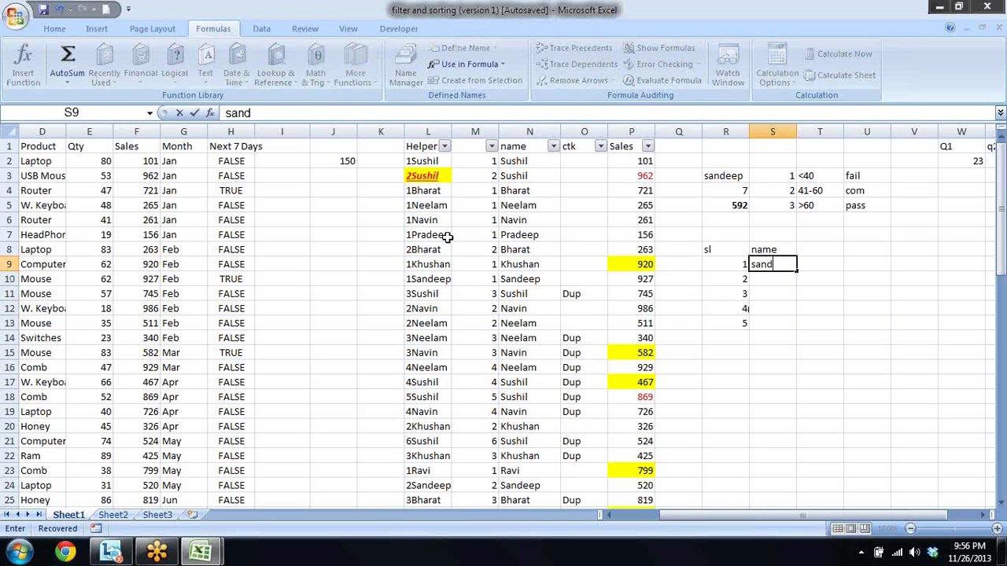
text(eep)
key(Return)
key(Up)
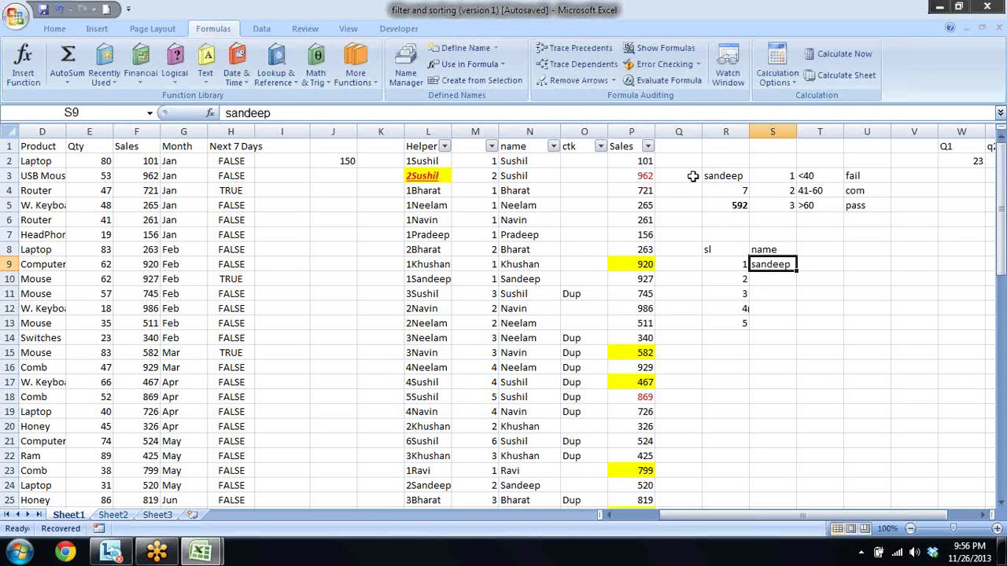
drag(796, 269, 796, 327)
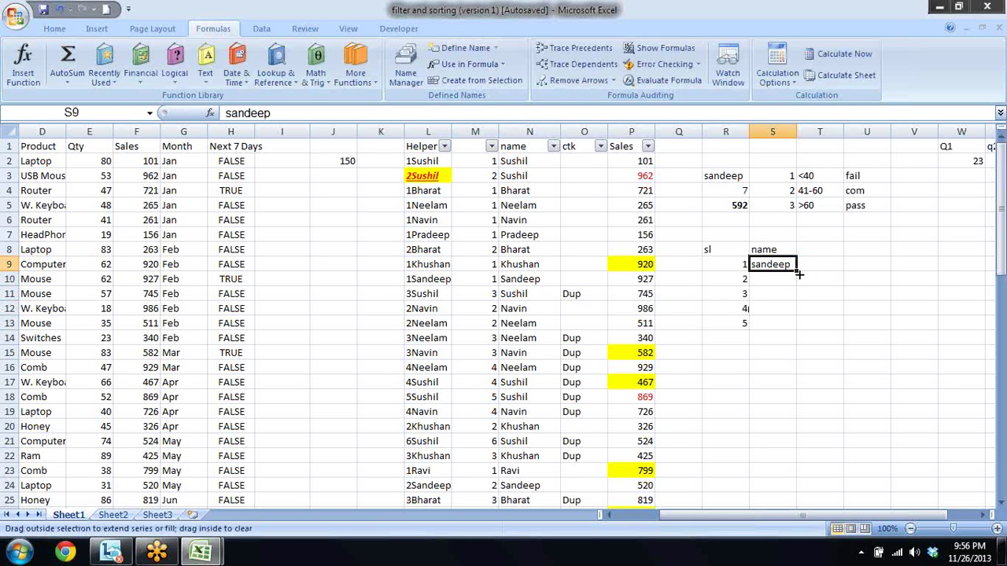
- Replace the 'sl' header in R8 with 'ID'
click(717, 393)
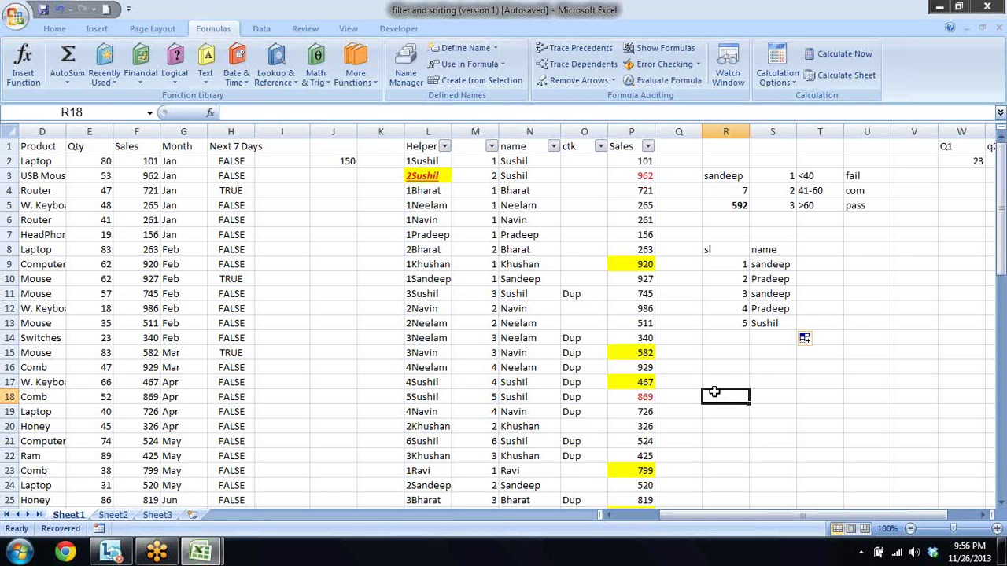
key(Up)
key(Up)
key(Up)
key(Up)
key(Up)
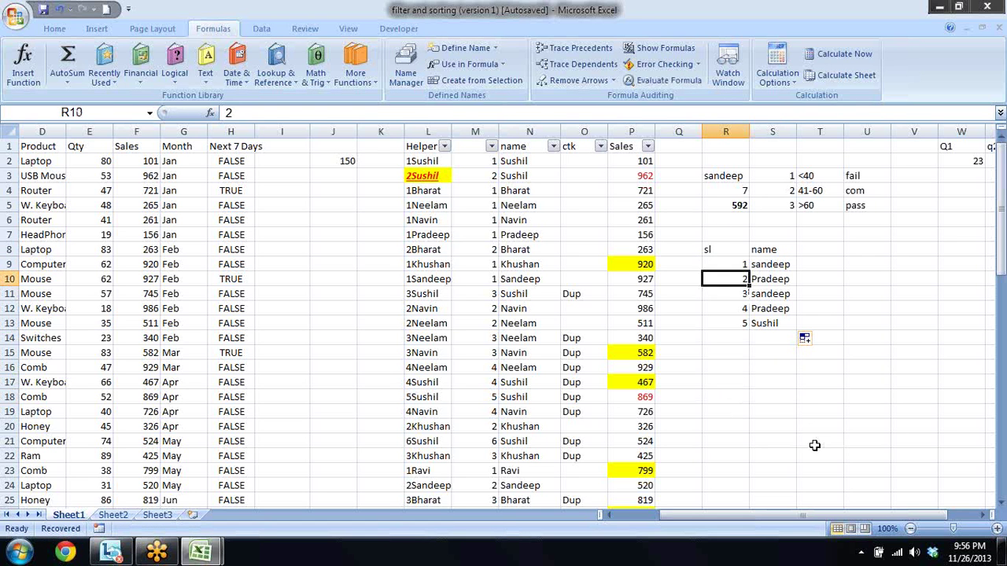
key(Up)
key(Up)
key(BackSpace)
key(BackSpace)
text(ID)
key(Return)
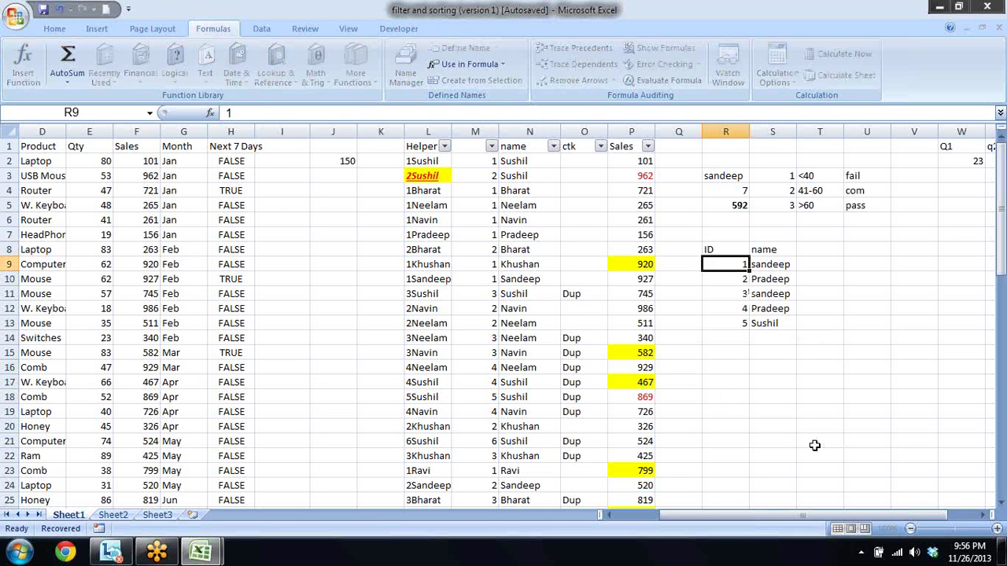
key(Down)
key(Down)
key(Down)
key(Down)
key(Down)
key(Down)
key(Down)
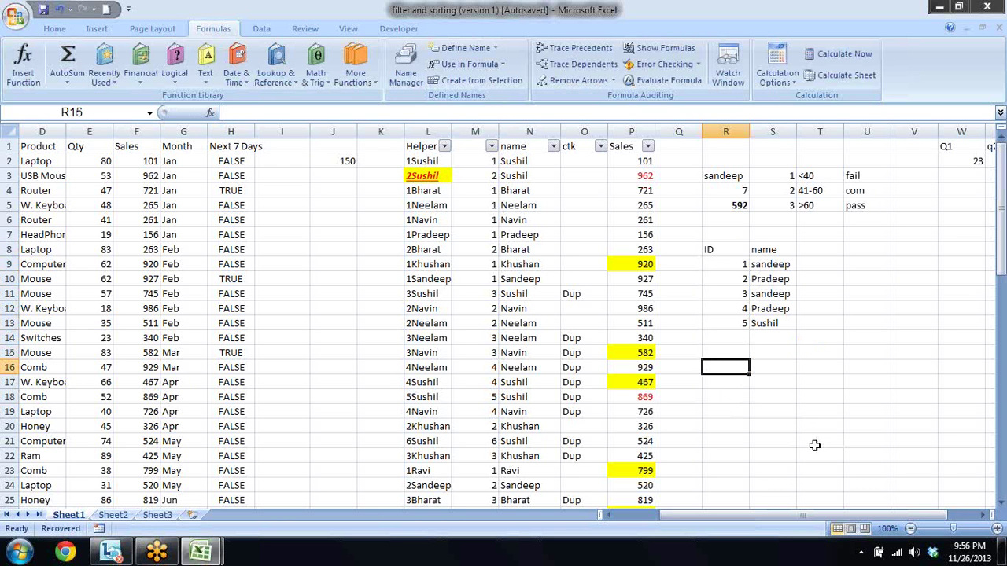
text(=v)
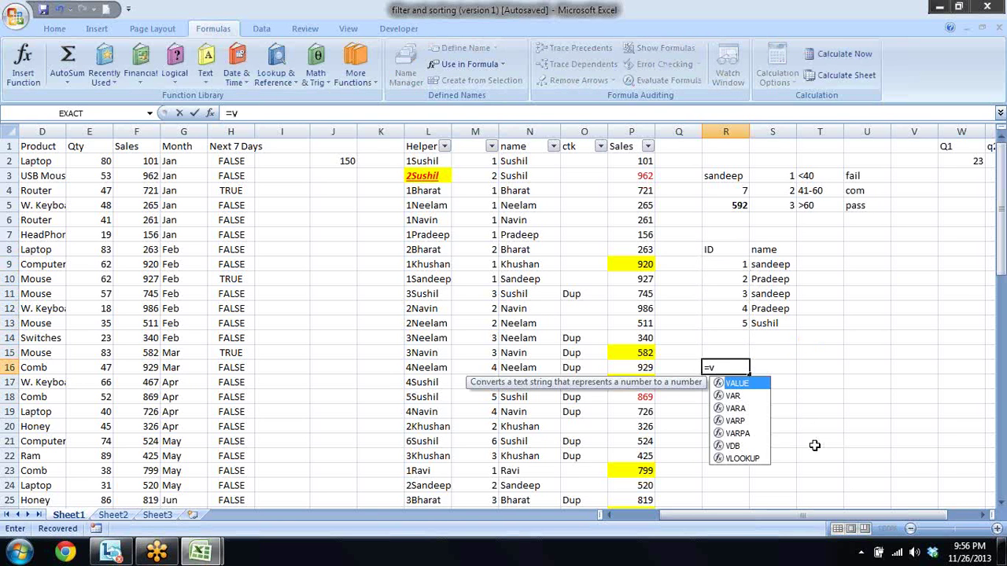
key(Escape)
key(Escape)
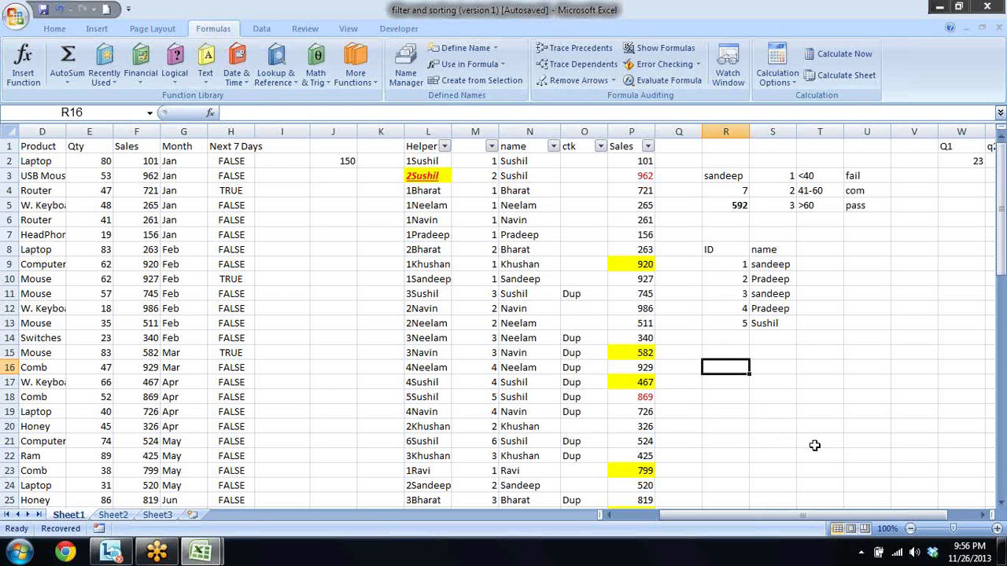
- Add headers 'ID' and 'Name' in R16:S16 for a second table
text(ID)
key(Tab)
text(N)
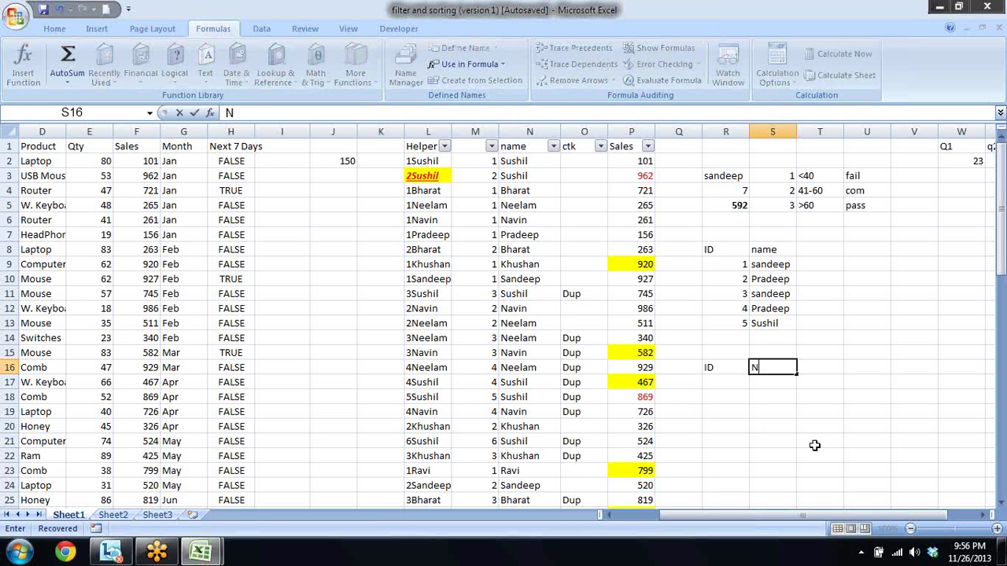
text(ame)
key(Return)
key(Left)
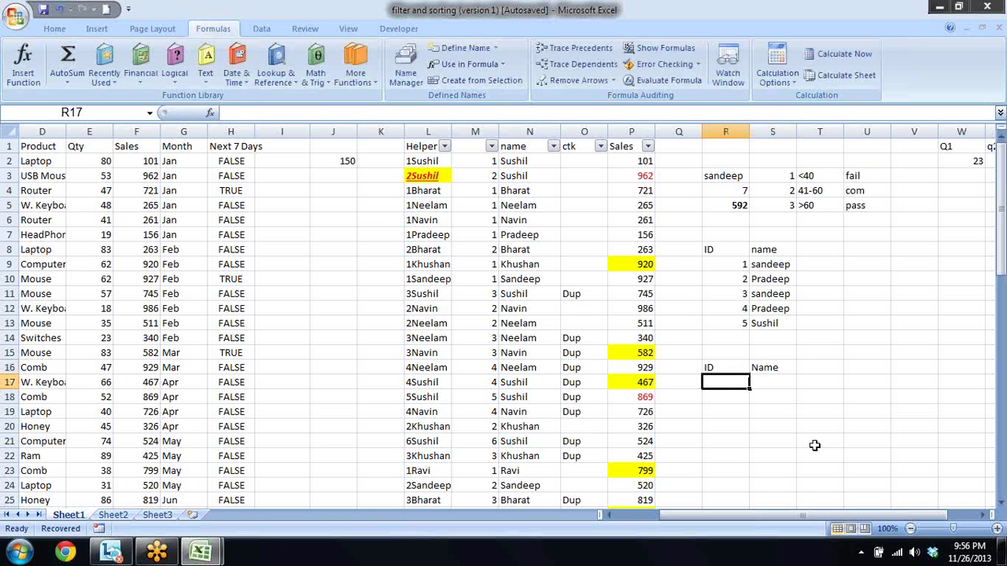
- Enter IDs 2, 3 and 4 in R17:R19, fixing a mistyped 34, then move to S17
text(2)
key(Return)
text(34)
key(Return)
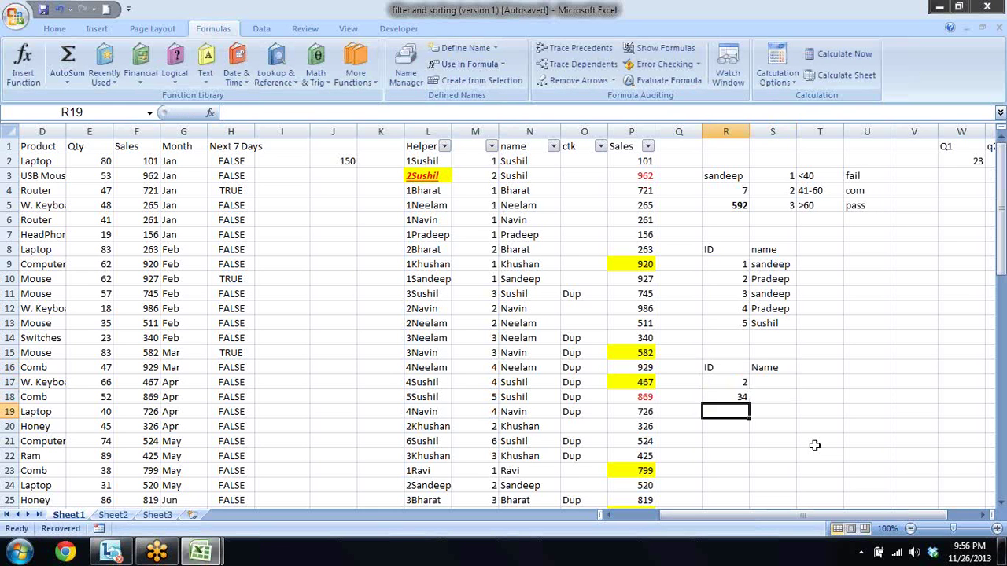
key(Up)
text(3)
key(Return)
text(4)
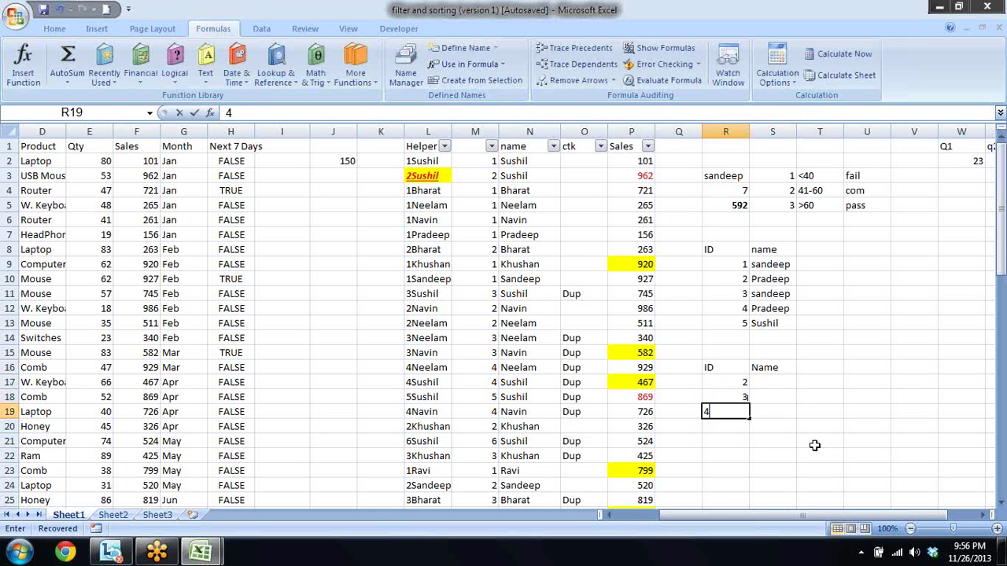
key(Return)
key(Up)
key(Right)
key(Up)
key(Up)
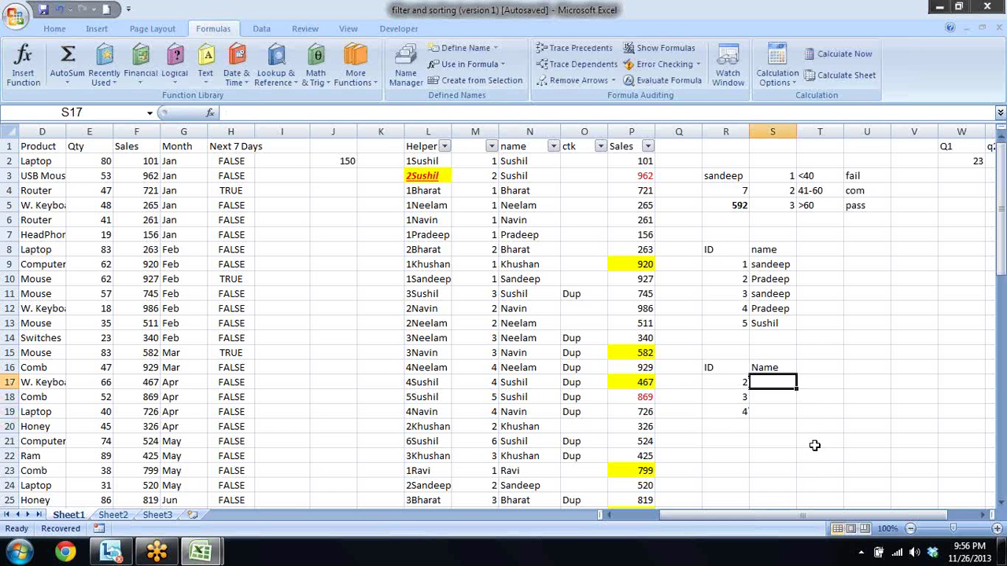
- Enter =VLOOKUP(R17,R8:S13,2,0) in S17 for an exact-match name lookup on the ID in R17
text(=v)
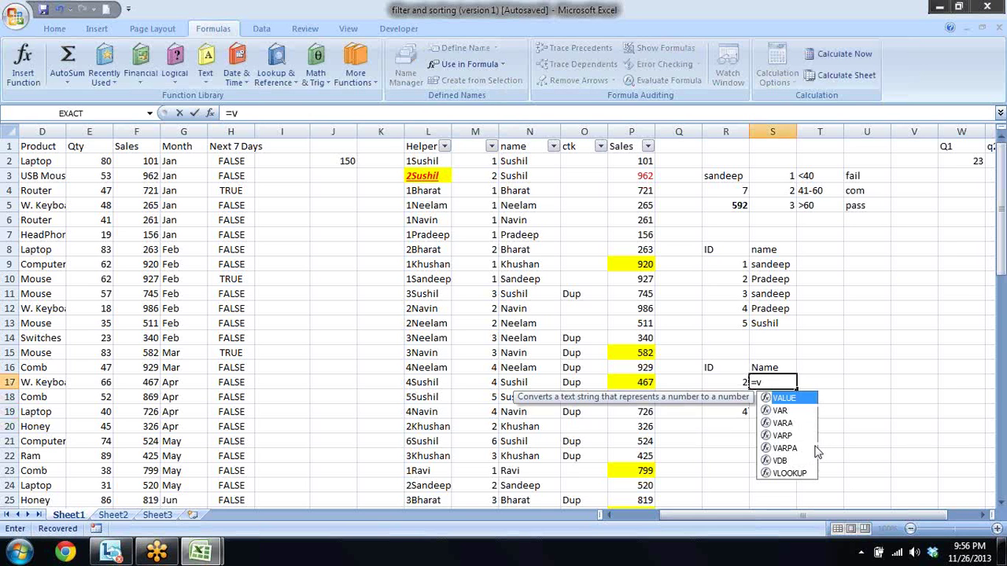
key(Down)
key(Down)
key(Down)
key(Down)
key(Down)
key(Down)
key(Tab)
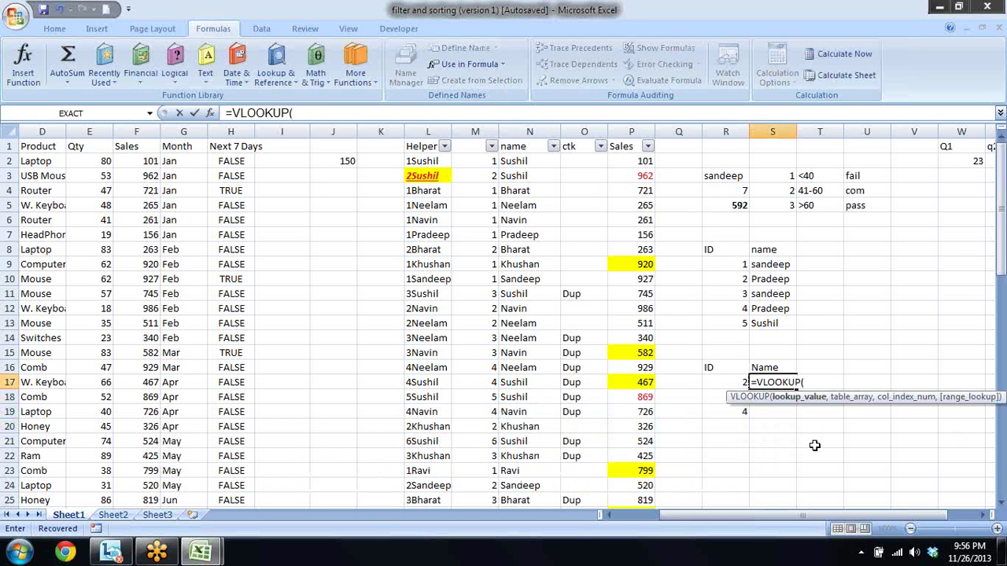
key(Left)
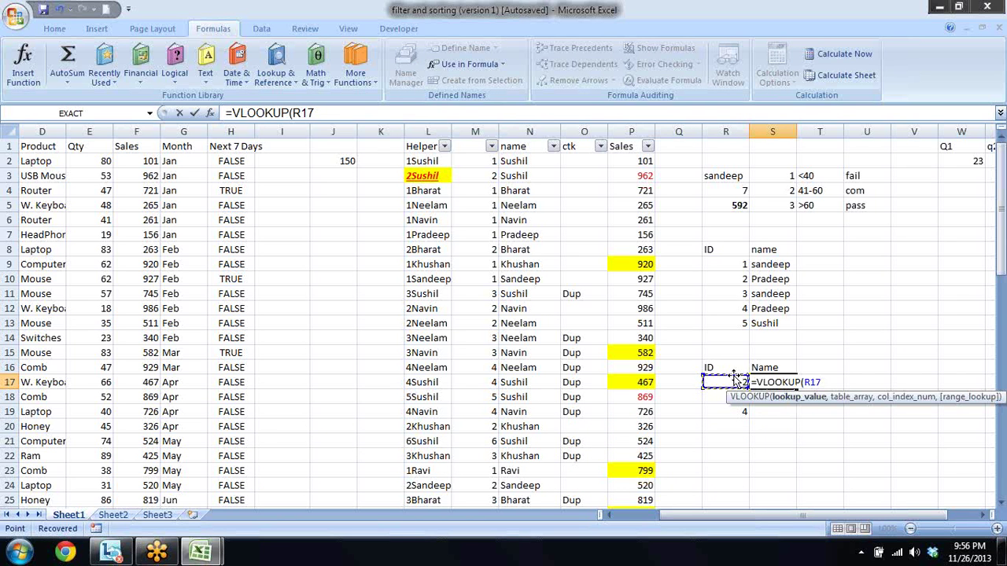
text(,)
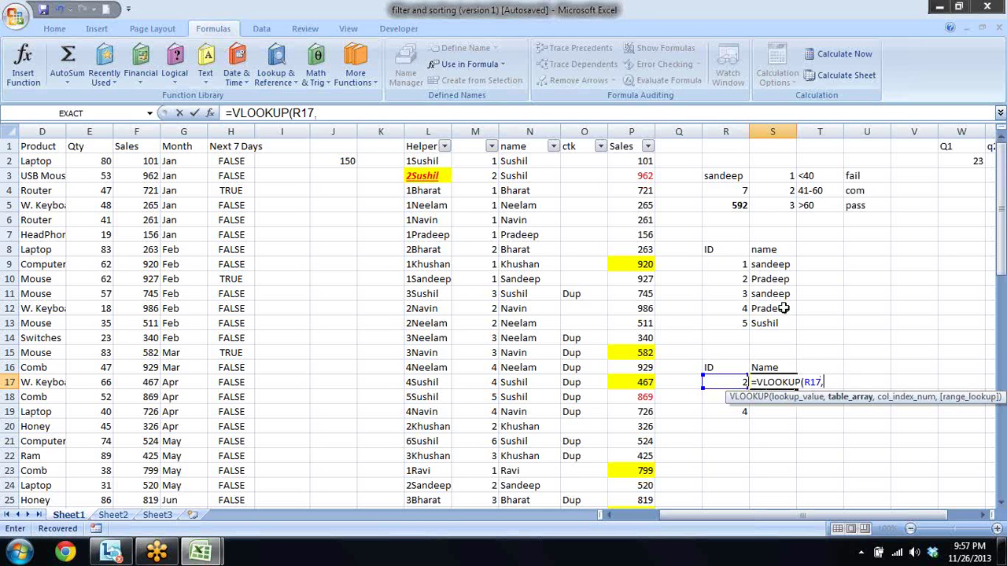
drag(734, 253, 783, 324)
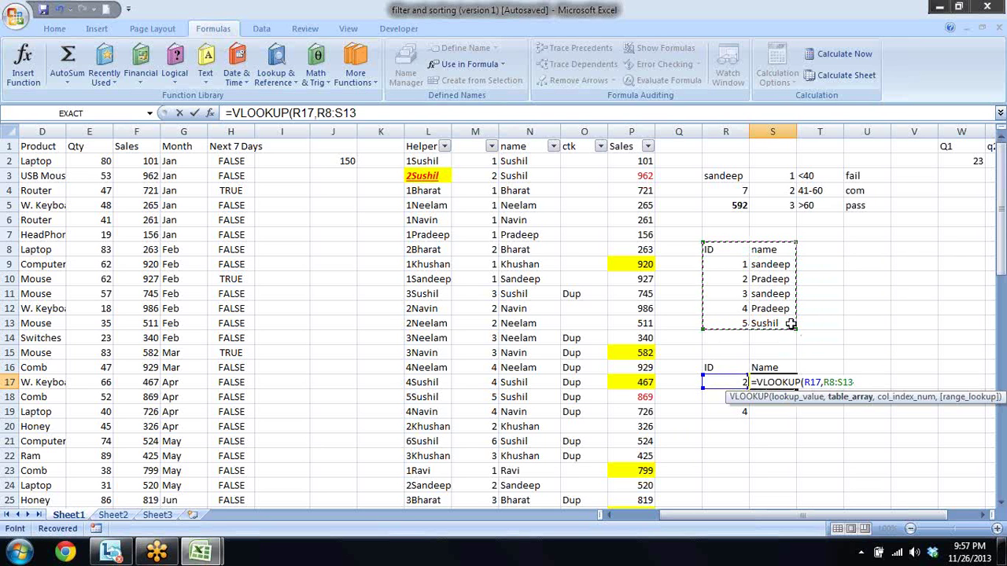
text(,2)
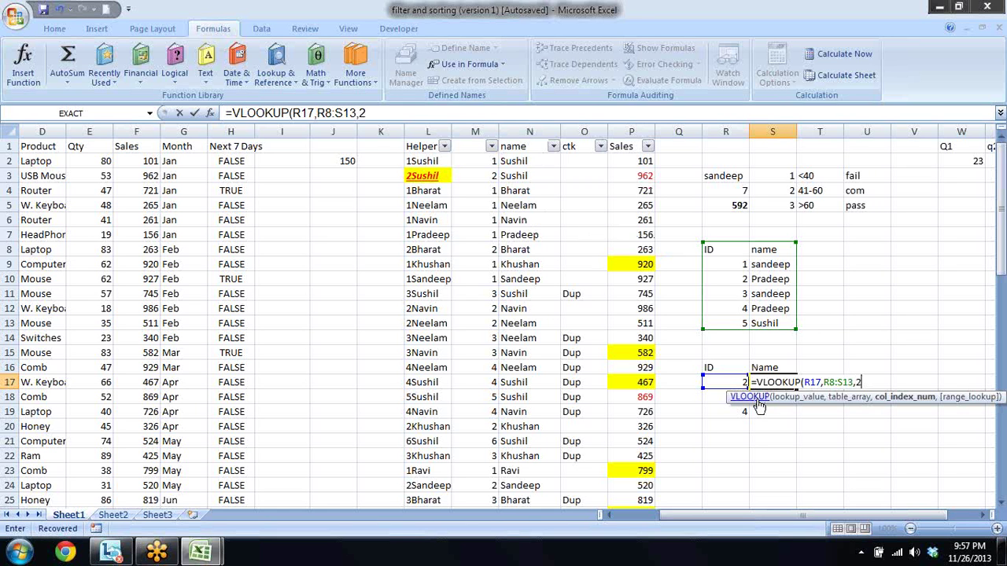
text(,0)
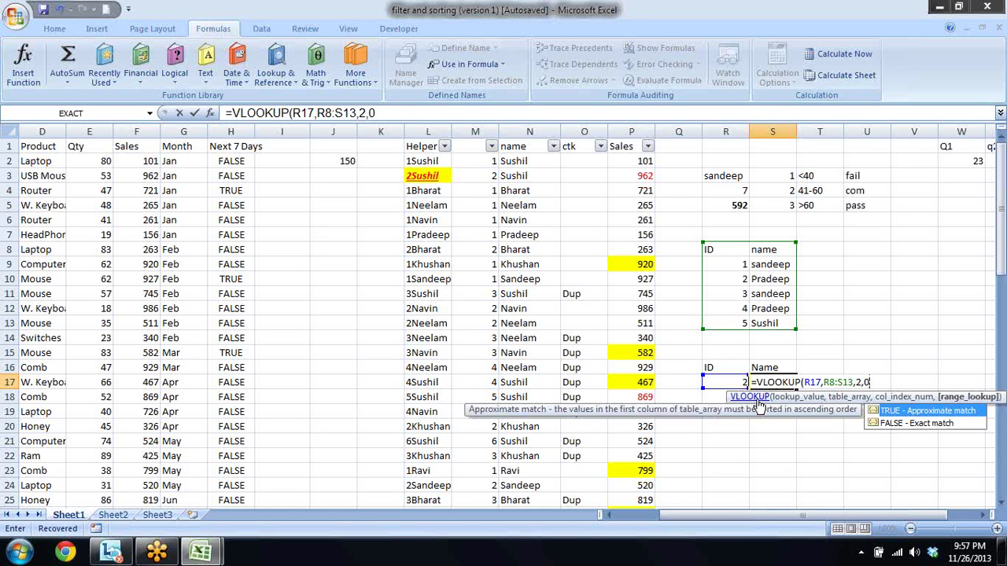
key(Down)
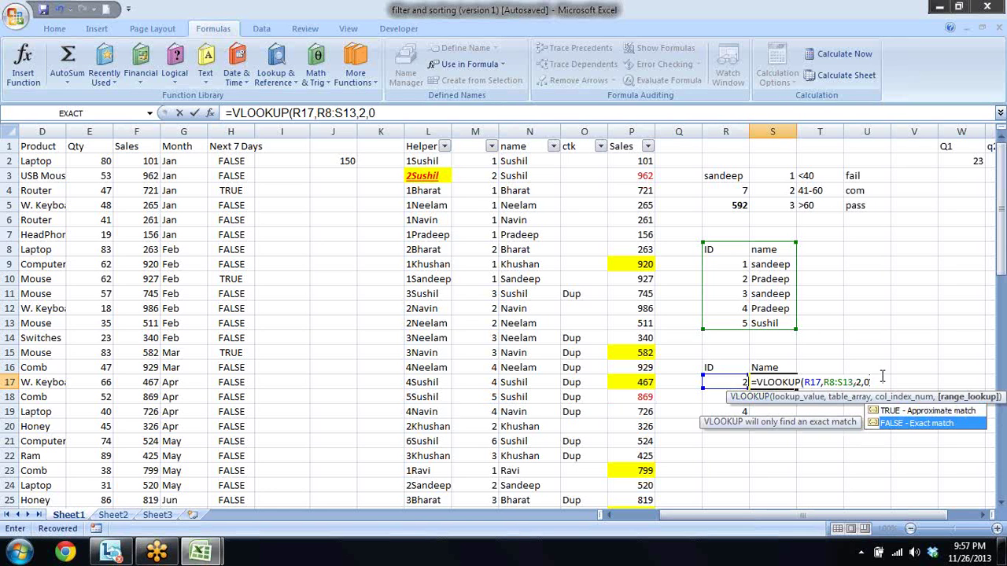
text())
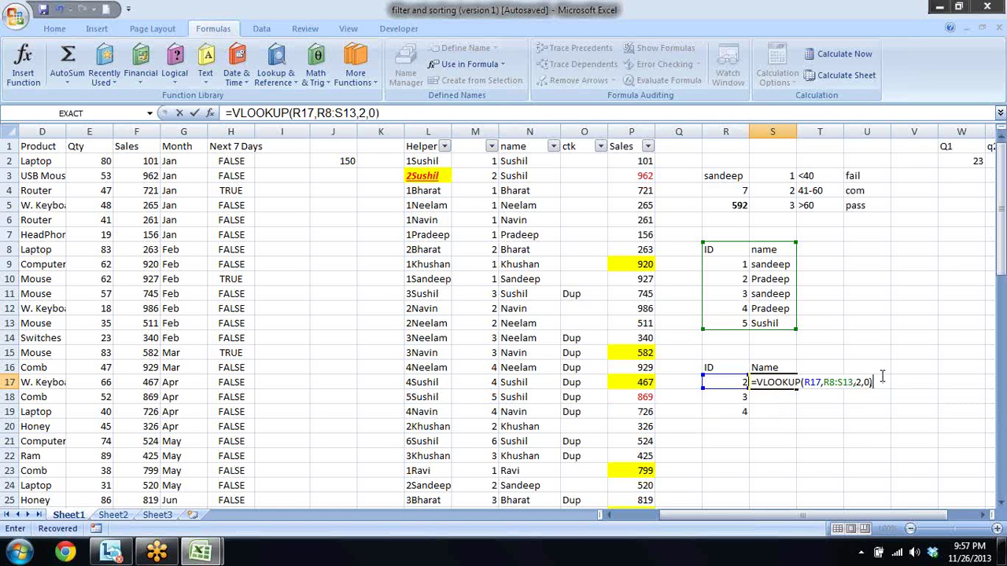
key(Return)
- Test the lookup with IDs 1, 2 and 5 in R17, set R18 to 6, and return to S17
key(Up)
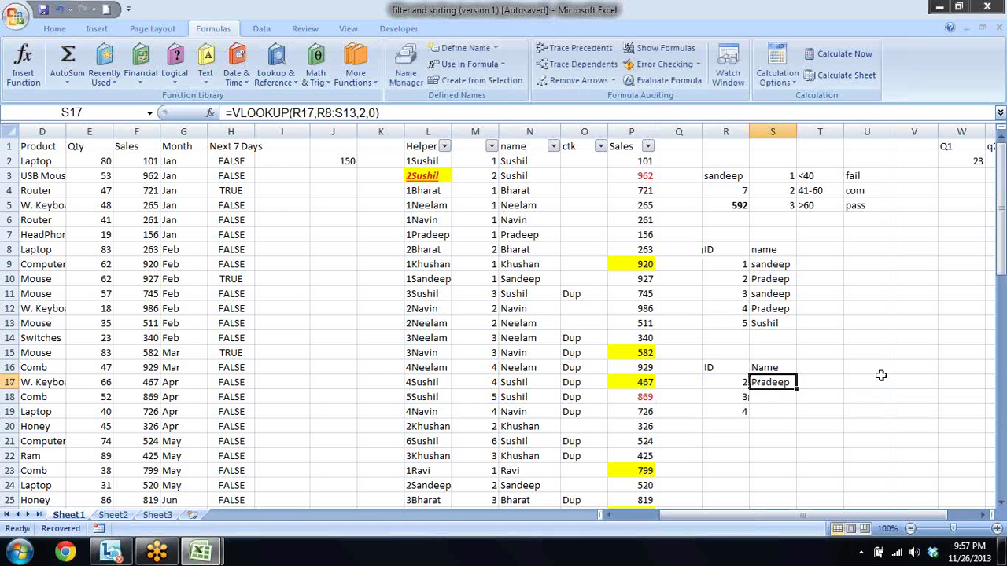
key(Left)
text(1)
key(Return)
key(Up)
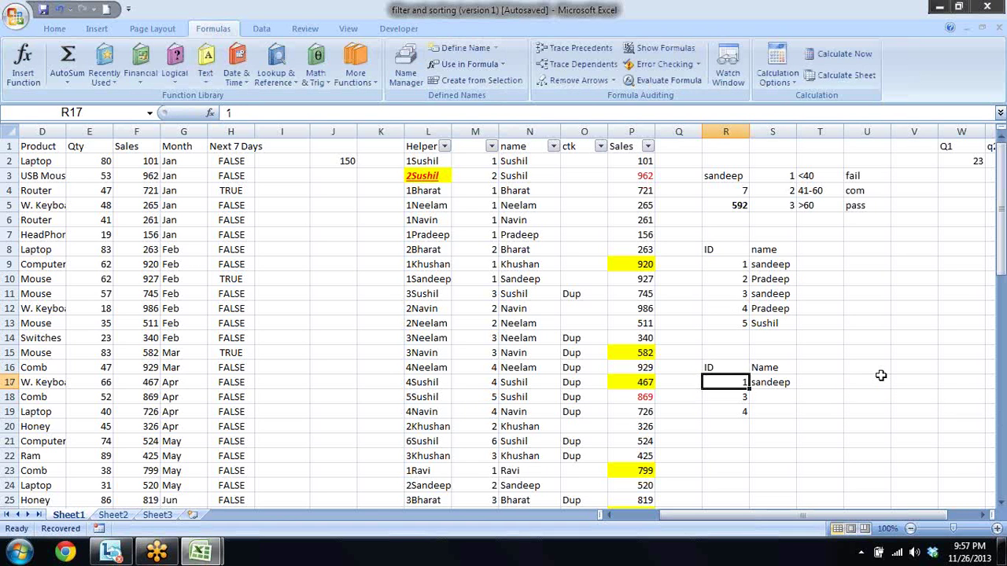
text(2)
key(Return)
key(Up)
text(5)
key(Return)
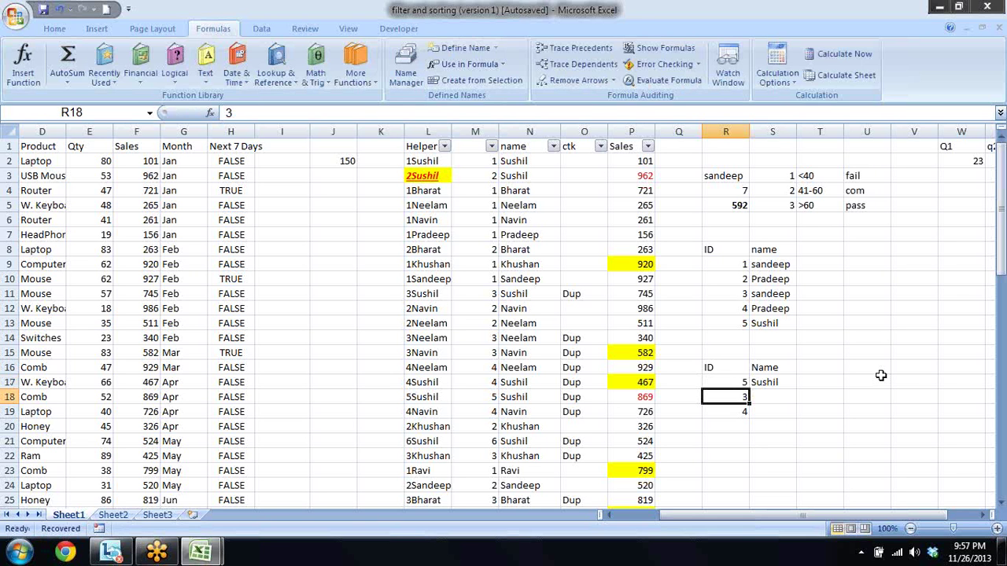
text(6)
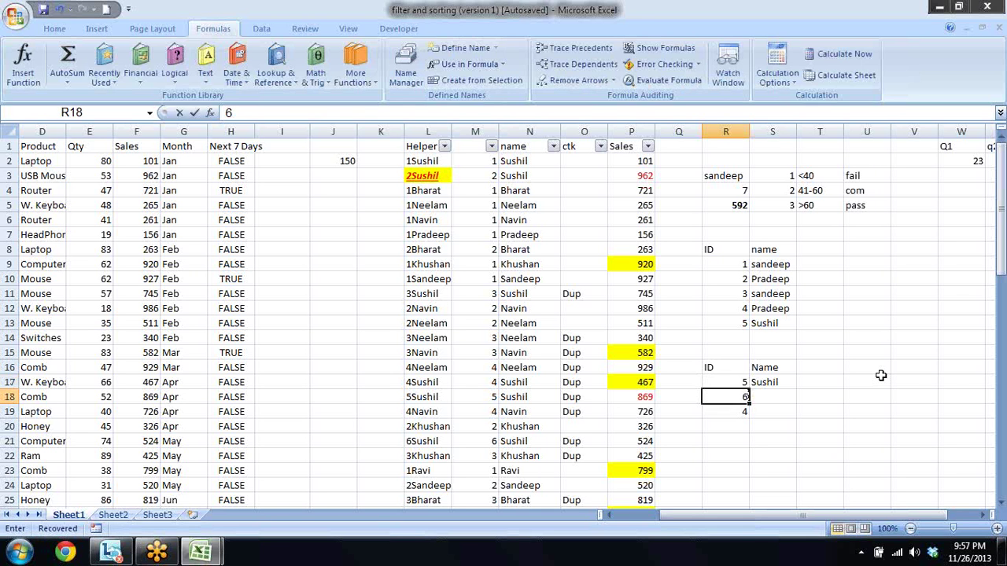
key(Return)
key(Up)
key(Right)
key(Up)
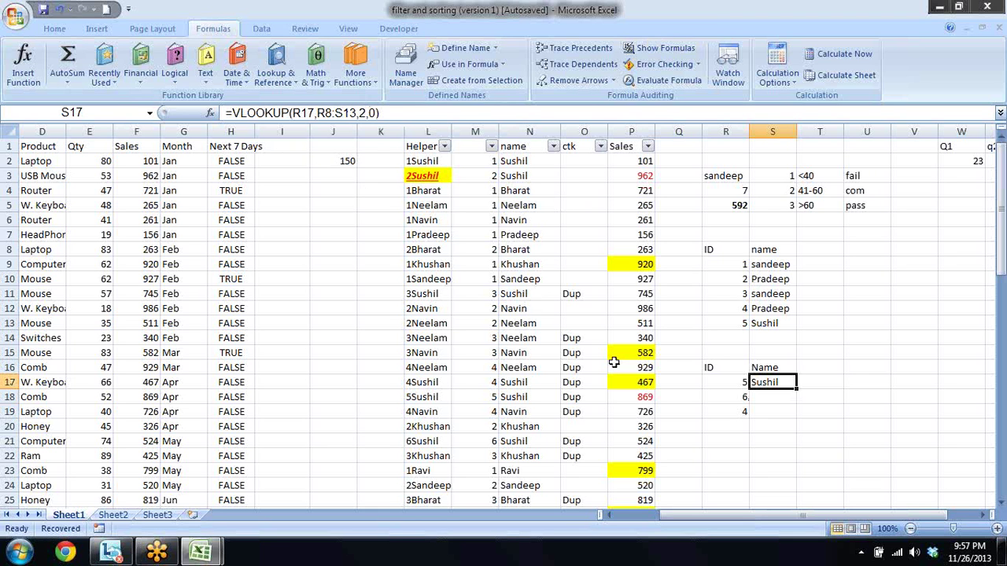
key(F2)
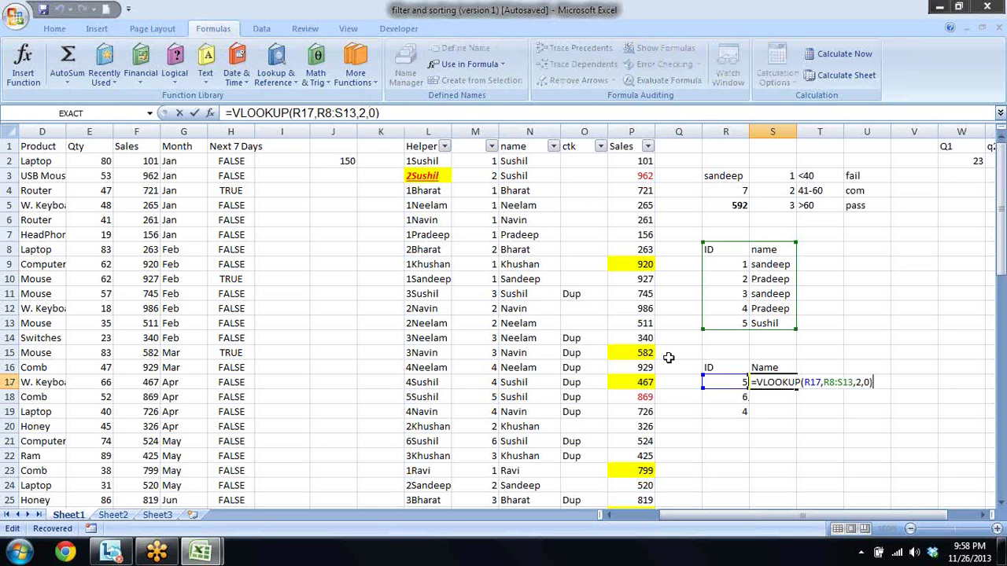
drag(824, 382, 853, 383)
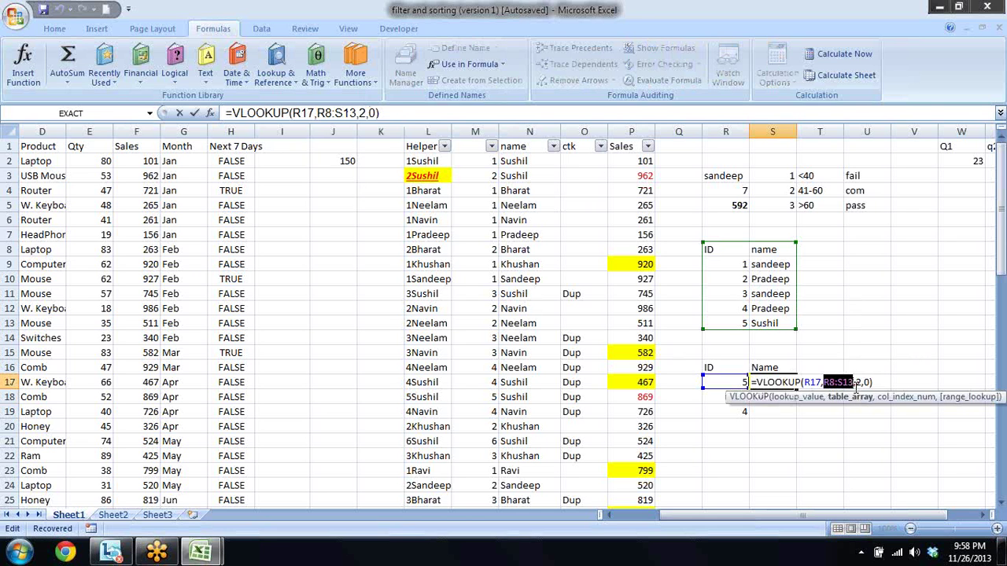
key(F4)
key(Return)
key(Up)
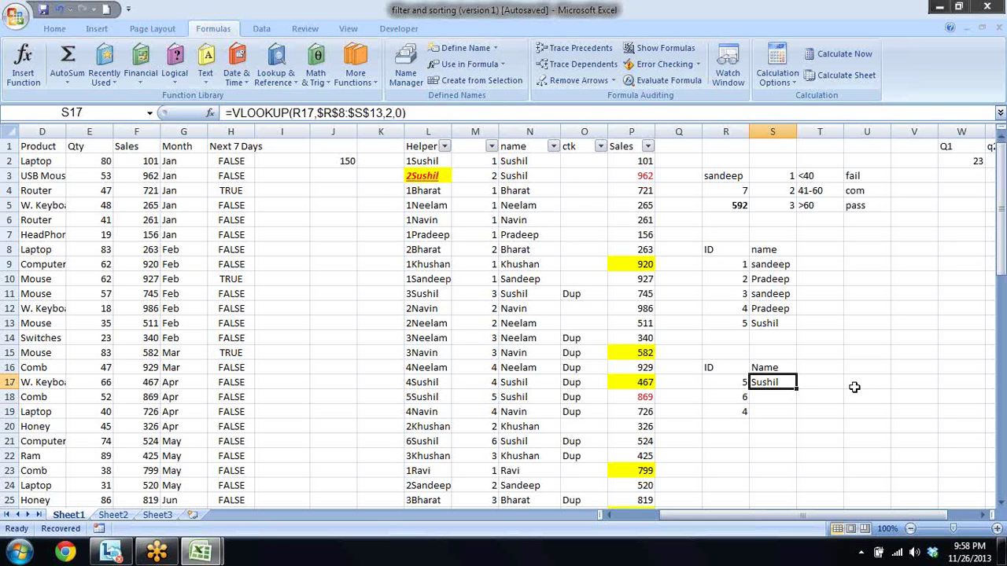
drag(797, 389, 798, 423)
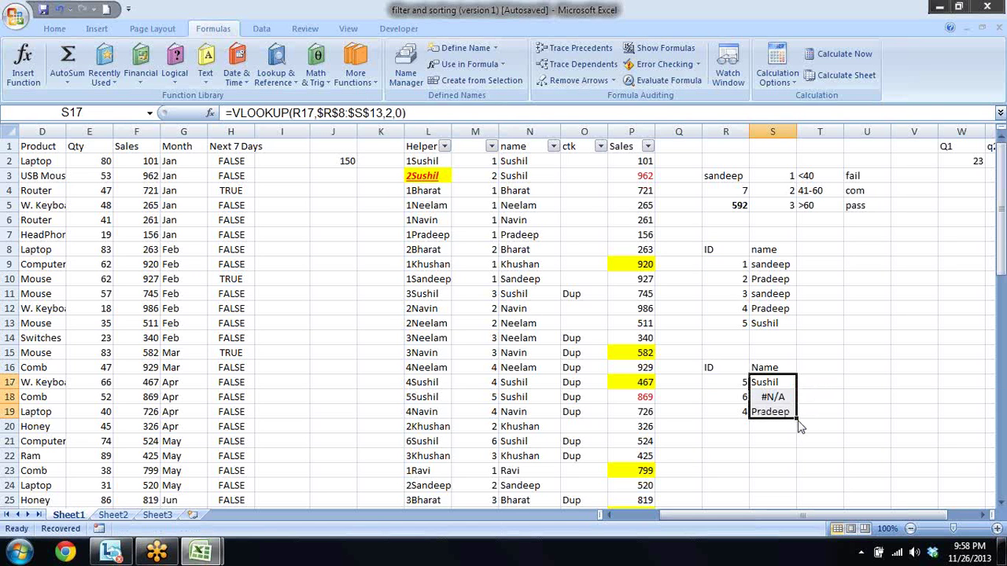
click(787, 398)
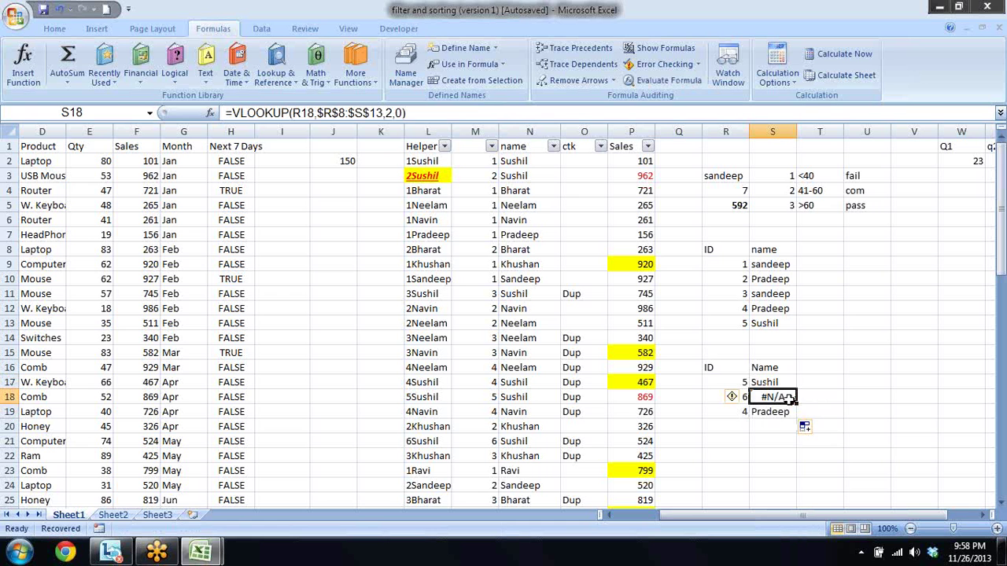
click(717, 396)
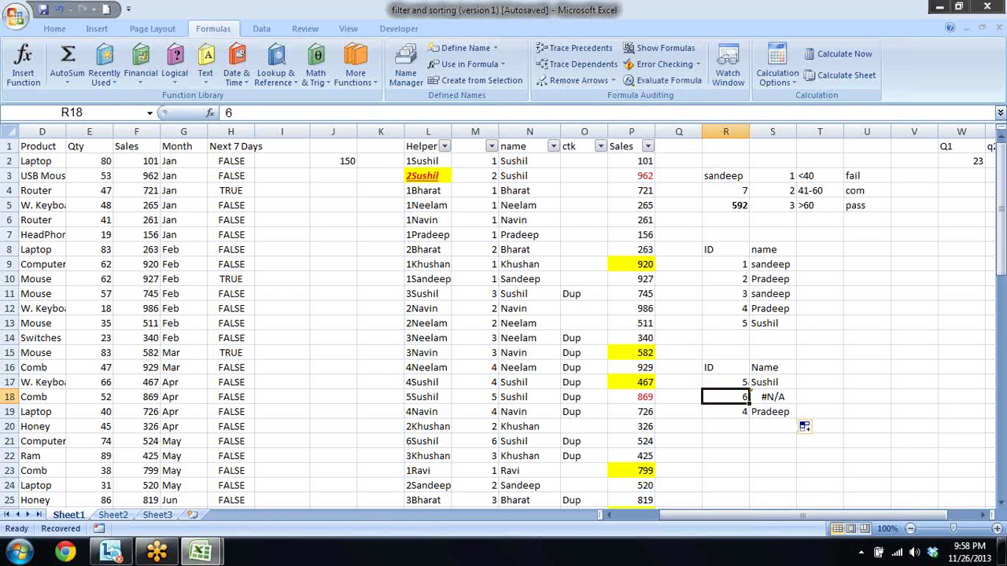
text(3)
key(Return)
click(725, 397)
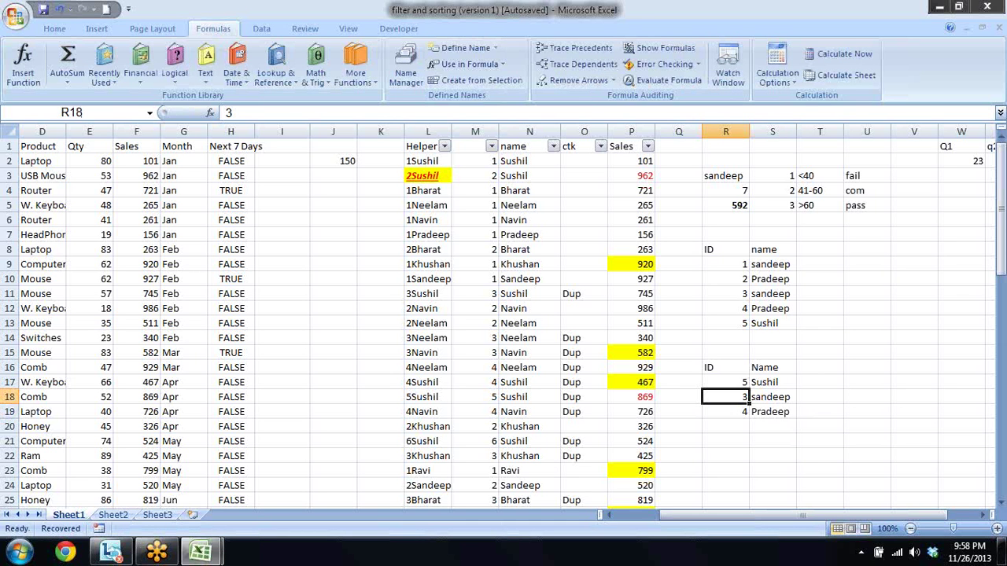
click(678, 397)
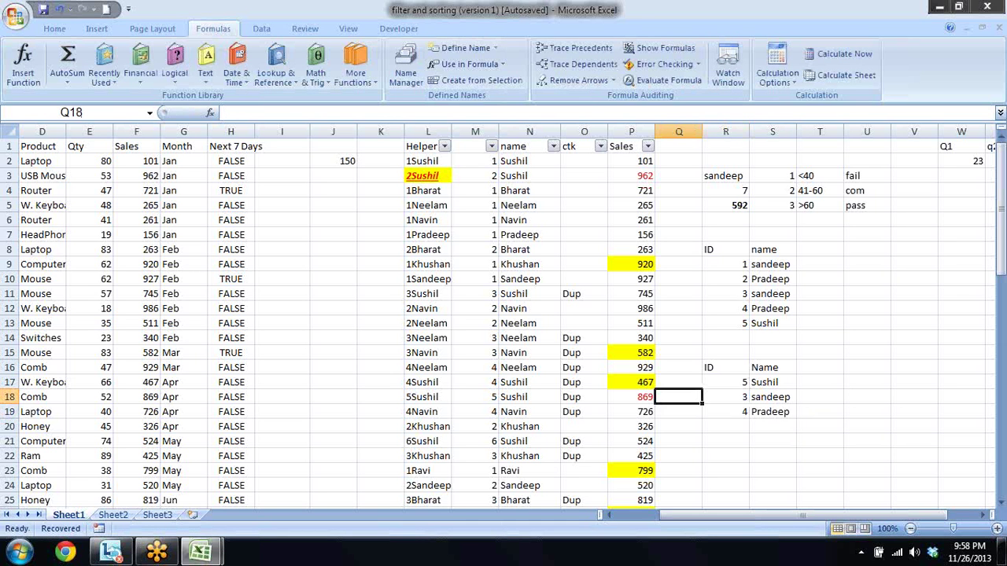
- Move through the ID/name table, checking the IDs in column R and names in column S
key(Up)
key(Left)
key(Home)
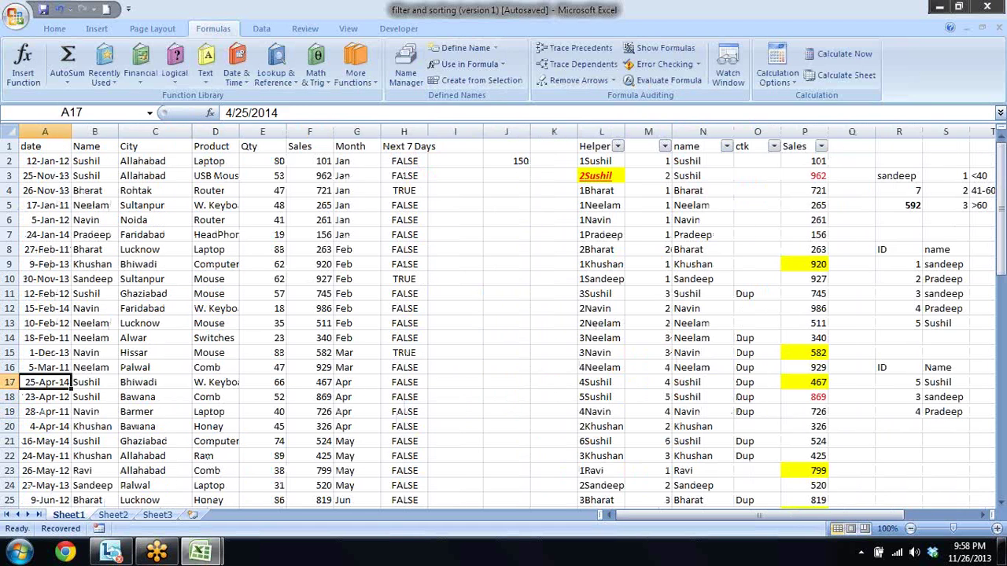
key(Right)
key(Right)
key(Right)
key(Right)
key(Right)
key(Right)
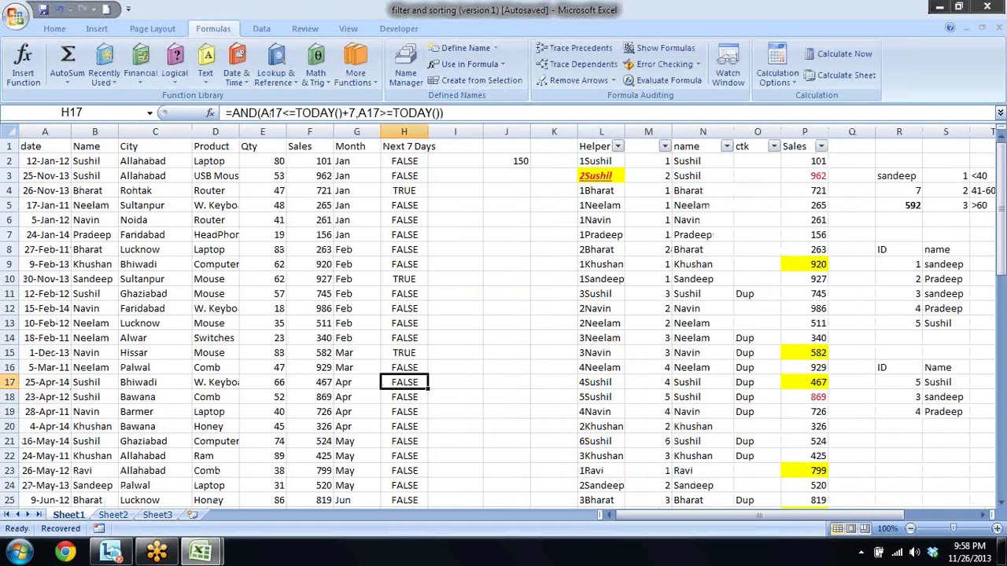
key(Right)
key(Right)
key(Right)
key(Right)
key(Right)
key(Right)
key(Right)
key(Up)
key(Up)
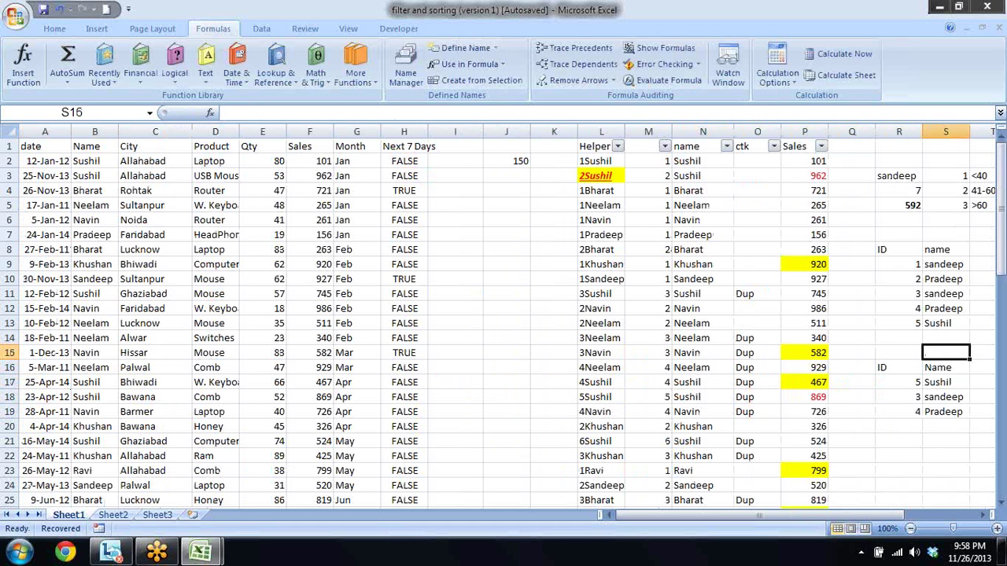
key(Up)
key(Up)
key(Left)
key(Up)
key(Up)
key(Up)
key(Up)
key(Up)
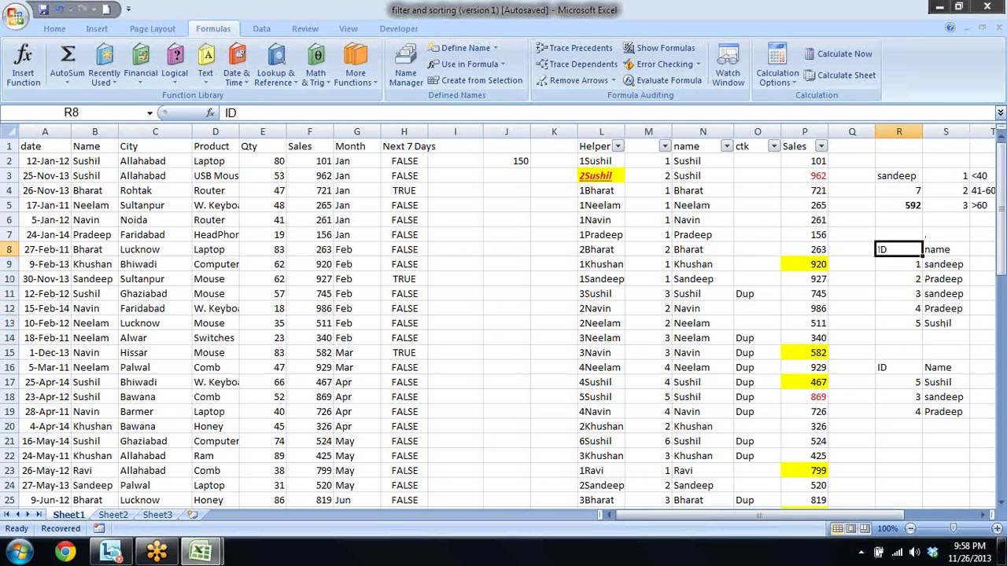
key(shift+Right)
key(shift+Right)
key(shift+Left)
key(Left)
key(Right)
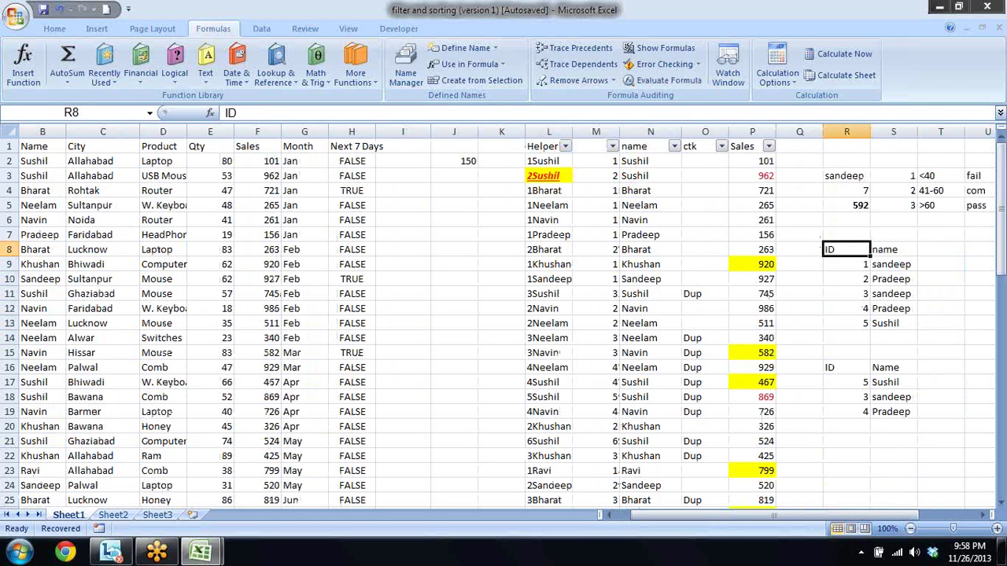
key(shift+Down)
key(shift+Down)
key(shift+Down)
key(shift+Down)
key(Down)
key(Down)
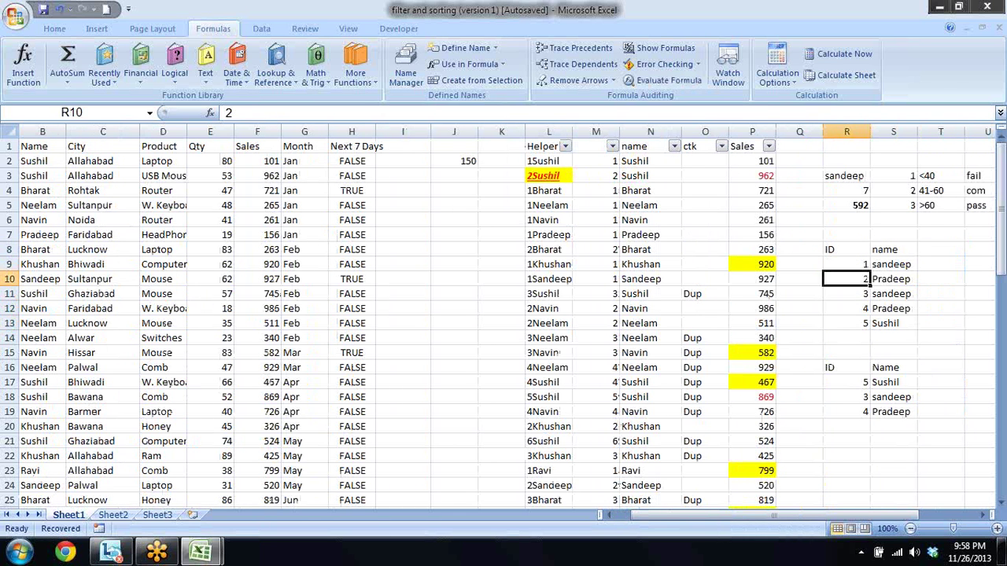
key(Down)
key(Down)
key(Right)
key(Down)
key(Down)
key(Down)
key(Down)
key(Down)
key(Down)
key(Down)
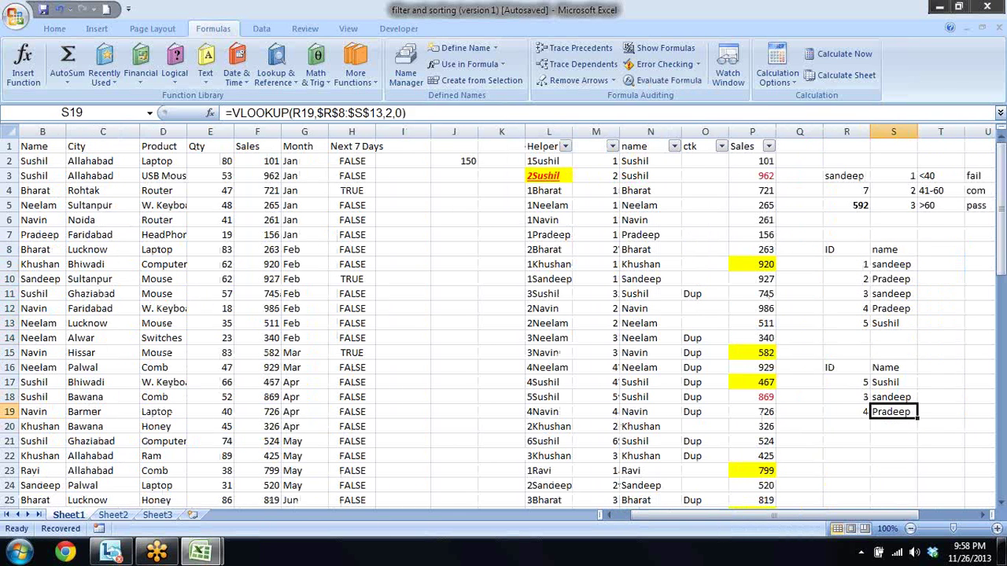
key(Up)
key(Up)
key(Up)
key(Up)
key(Up)
key(Up)
key(Left)
key(shift+Down)
key(shift+Down)
key(shift+Down)
key(shift+Down)
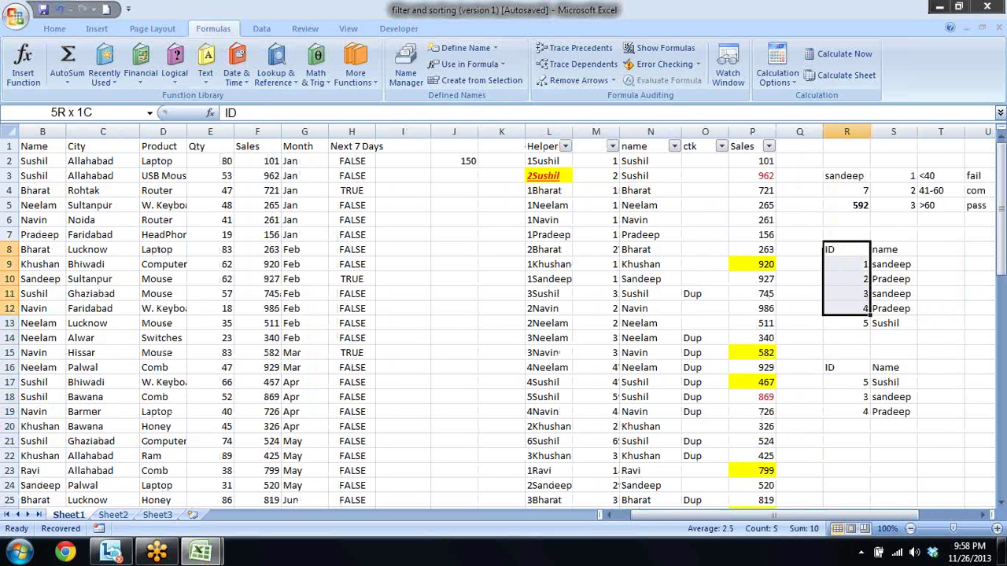
key(shift+Down)
key(Right)
key(shift+Down)
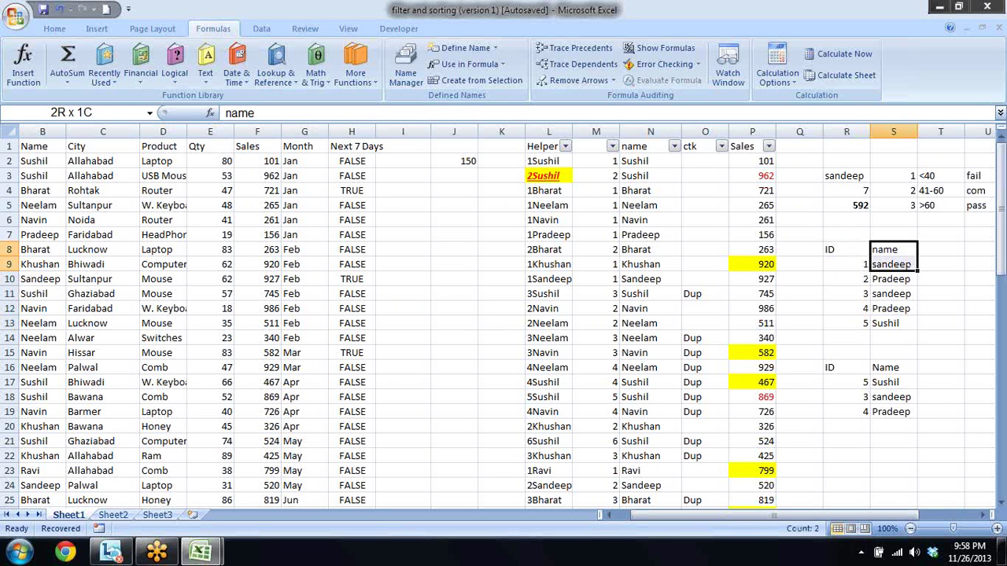
key(shift+Down)
key(shift+Down)
key(shift+Down)
key(shift+Down)
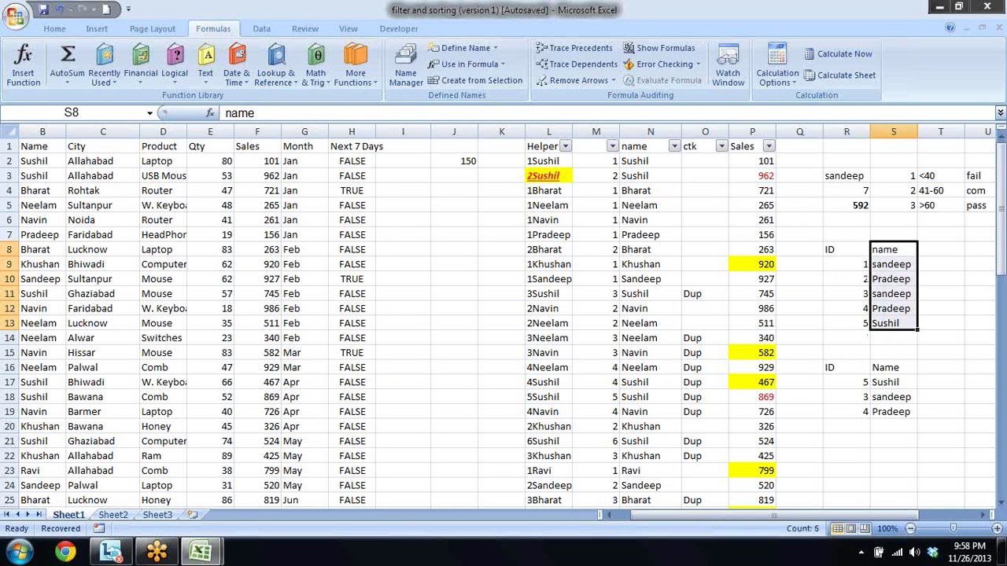
- Look over the names in column B, then select the five table names S9:S13
key(Left)
key(Left)
key(Home)
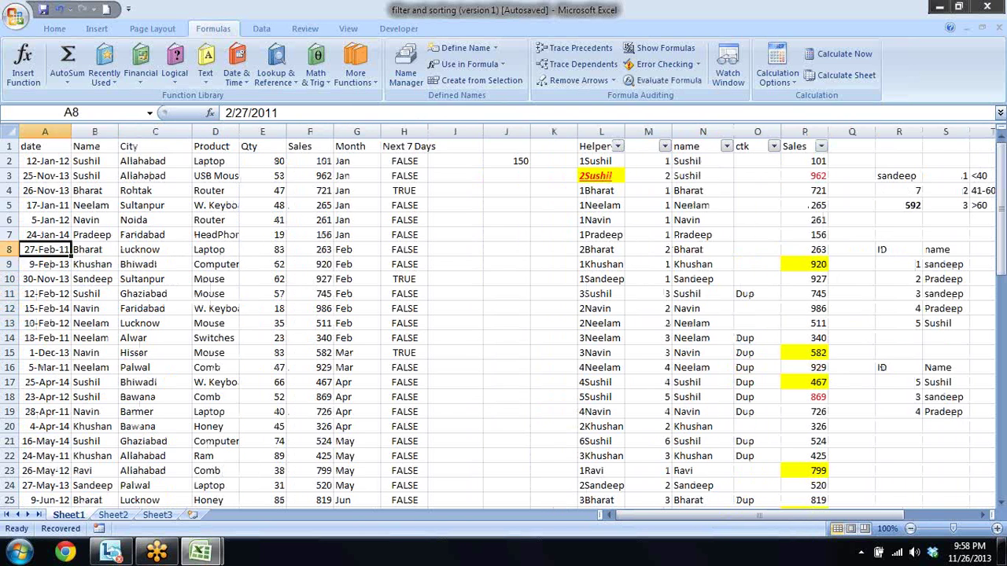
key(Right)
key(Up)
key(ctrl+Up)
key(Down)
key(Down)
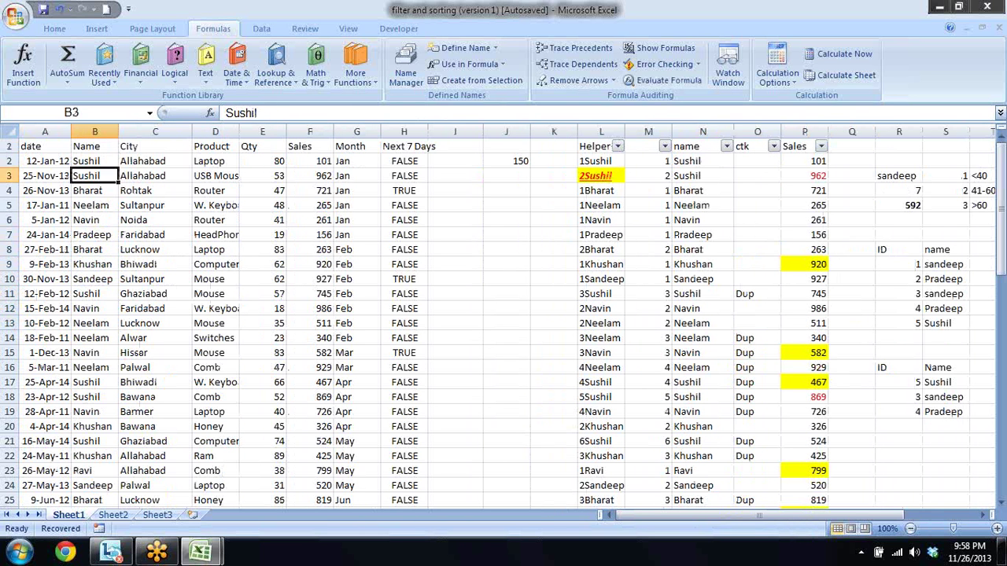
key(Down)
key(Down)
key(Down)
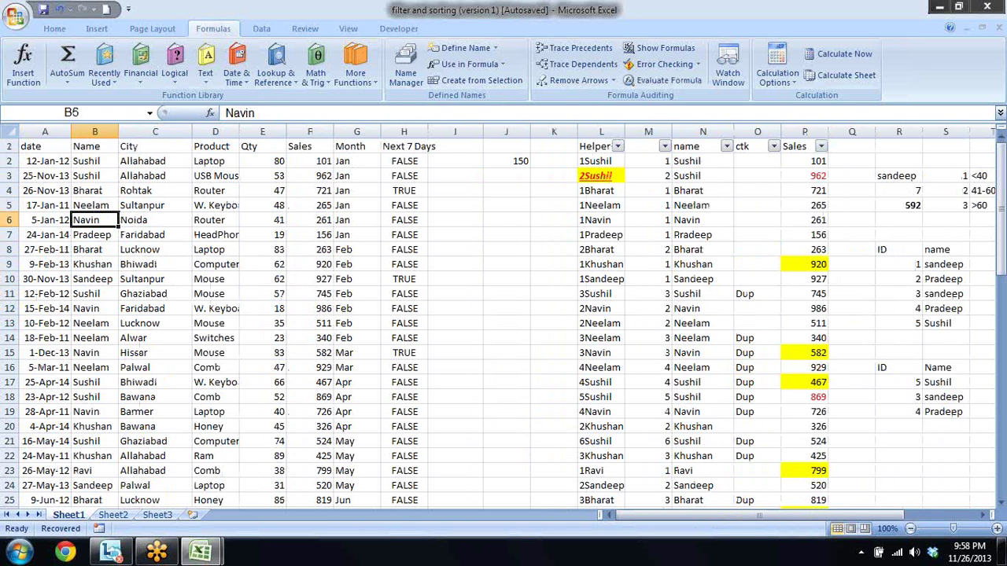
key(Right)
key(ctrl+Right)
key(ctrl+Right)
key(Right)
key(Right)
key(Right)
key(Right)
key(Right)
key(Right)
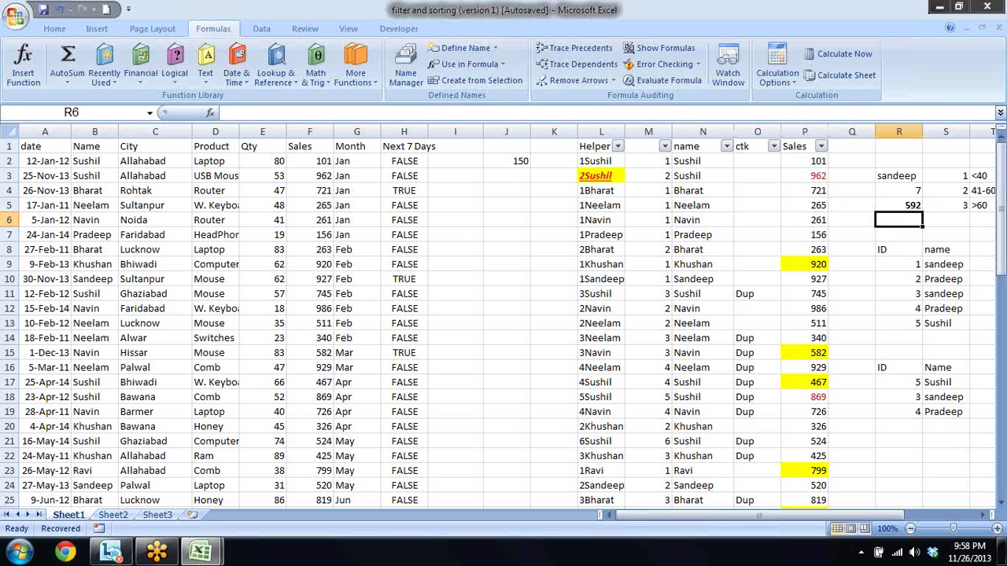
key(Right)
key(Down)
key(Down)
key(Down)
key(shift+Down)
key(shift+Down)
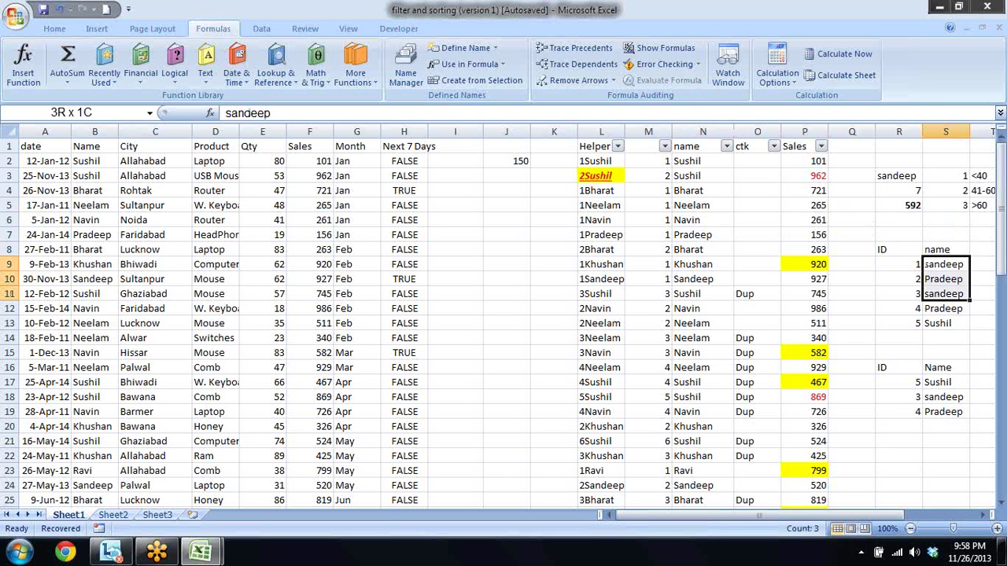
key(shift+Down)
key(shift+Down)
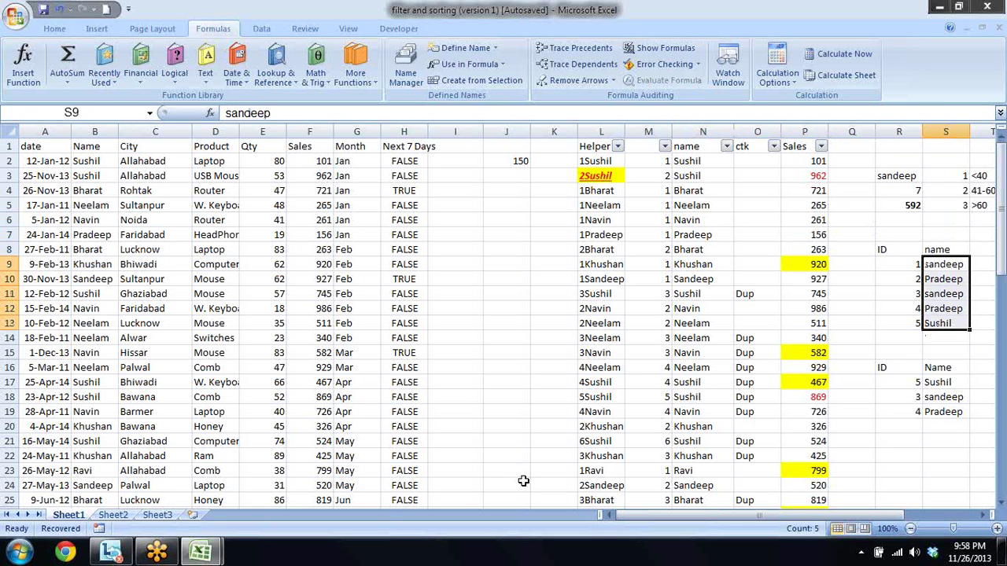
- Name the selected range nm in the Name Box, then select cell B2
click(141, 113)
text(nm)
key(Return)
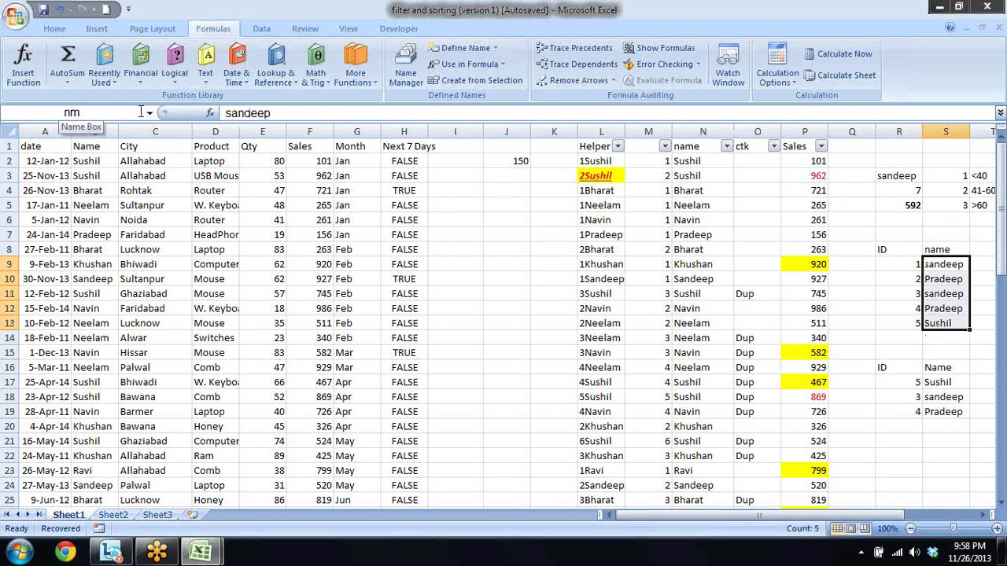
click(480, 242)
click(87, 163)
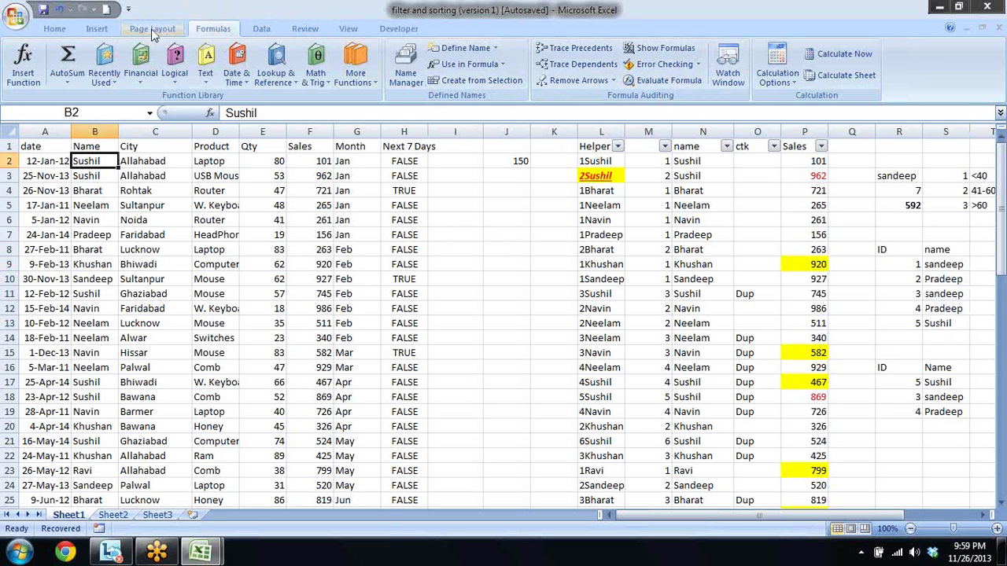
- Create a new formula-based conditional formatting rule using =B2=vlookup(b2,nm,1,0)
click(66, 29)
click(580, 69)
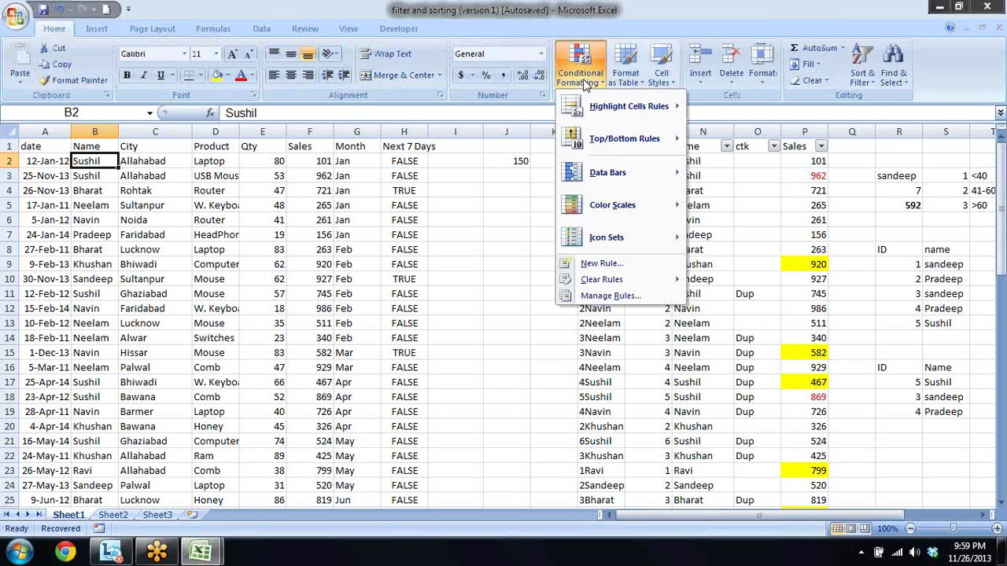
click(610, 296)
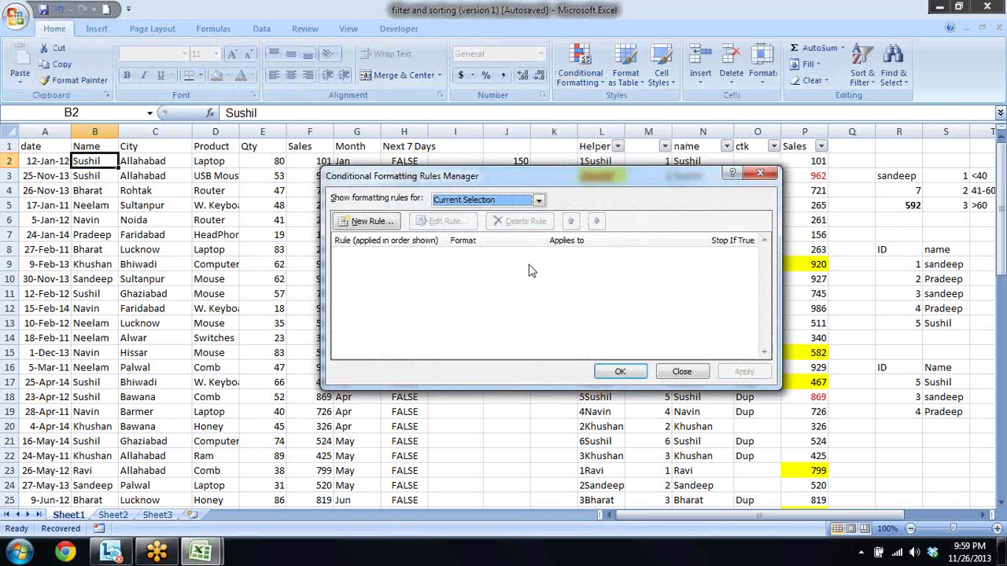
click(369, 222)
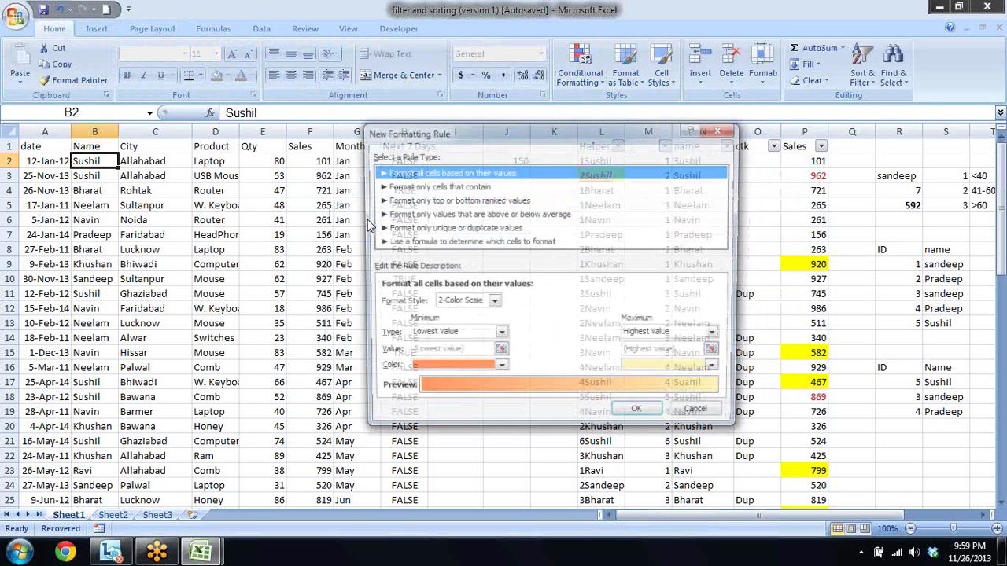
click(426, 243)
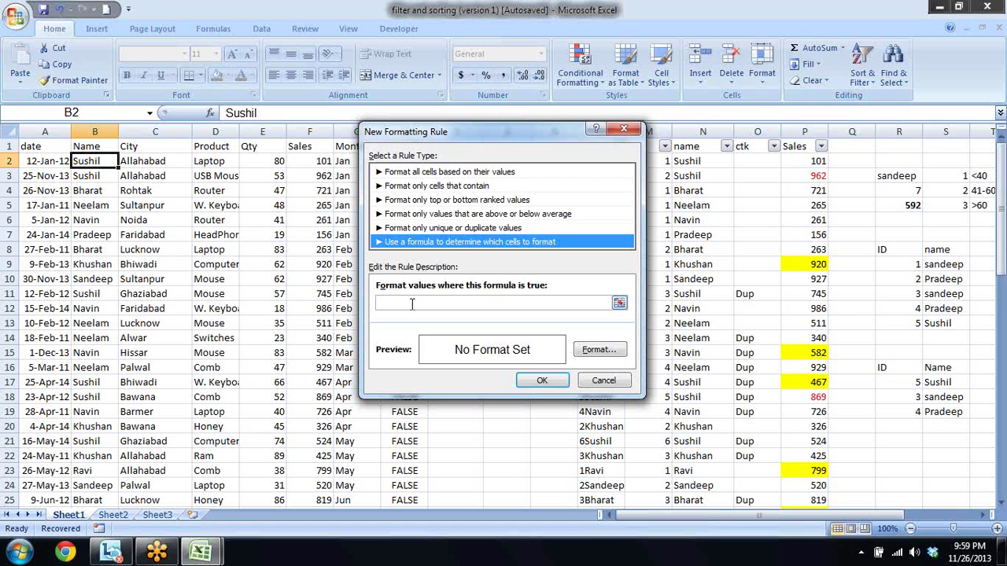
click(408, 302)
text(=)
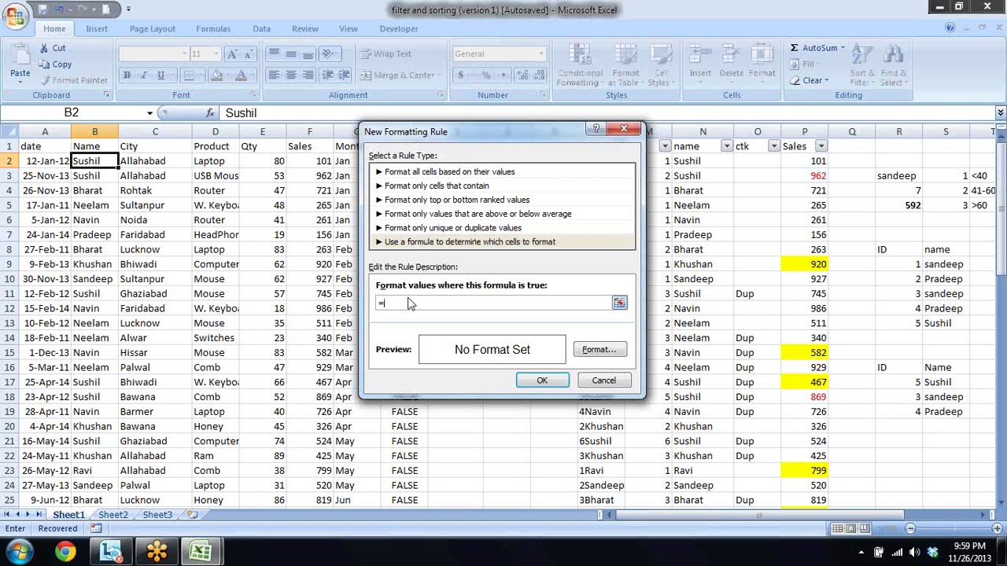
click(106, 160)
text(=)
key(BackSpace)
key(BackSpace)
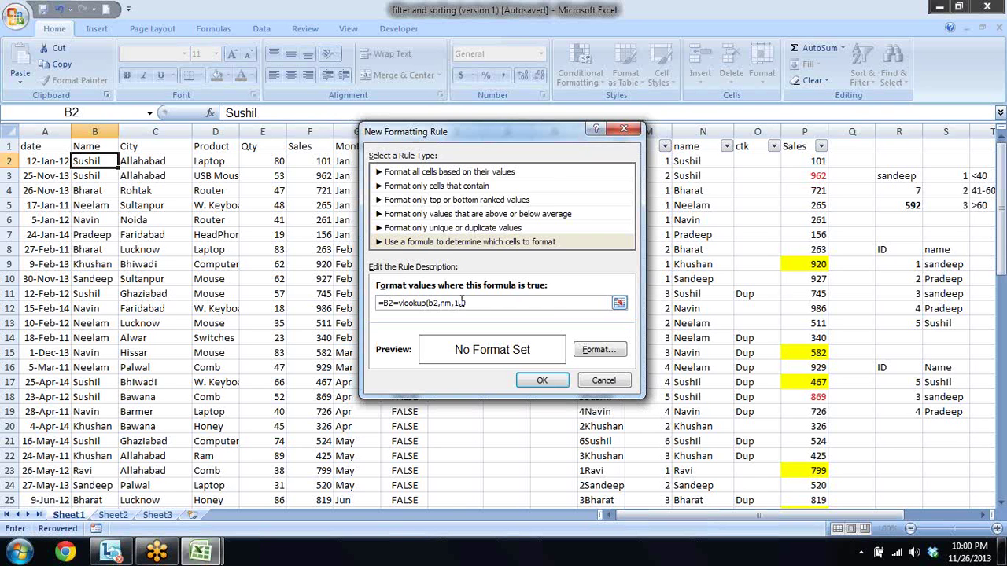
- Give the rule a red fill format
click(597, 350)
click(397, 265)
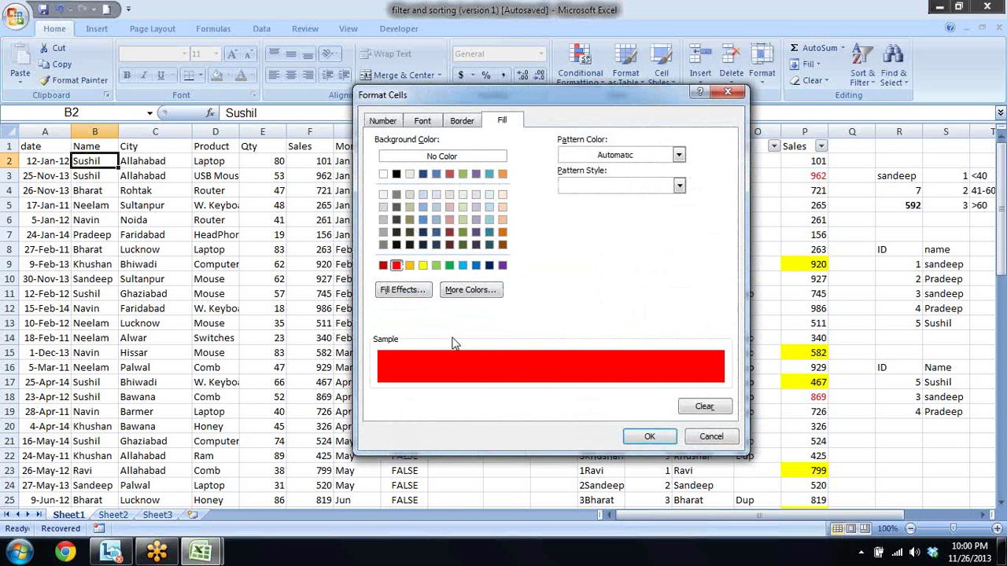
click(650, 440)
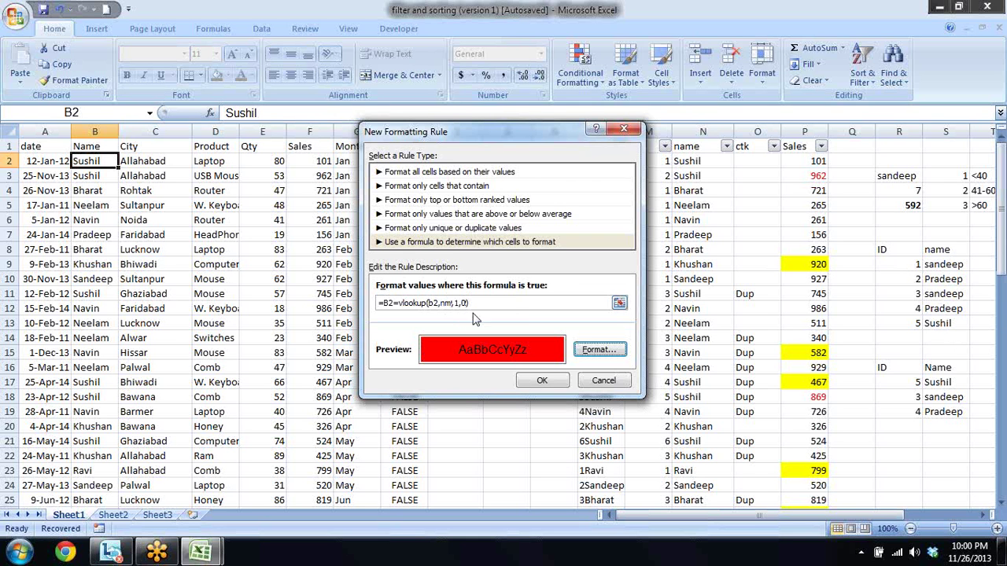
- Confirm the red lookup rule =B2=VLOOKUP(B2,nm,1,0) and apply it so B2 turns red
click(553, 383)
click(543, 381)
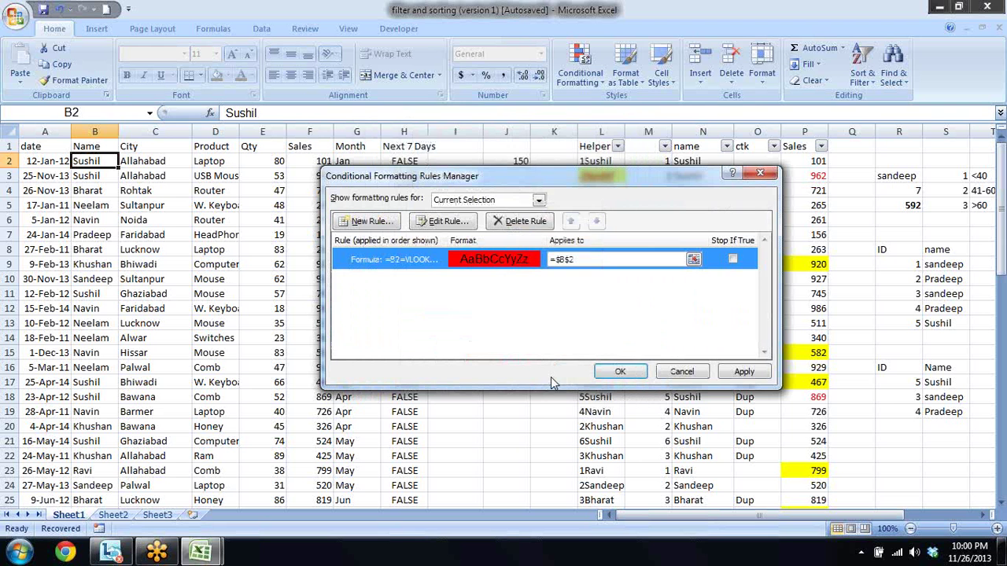
click(743, 373)
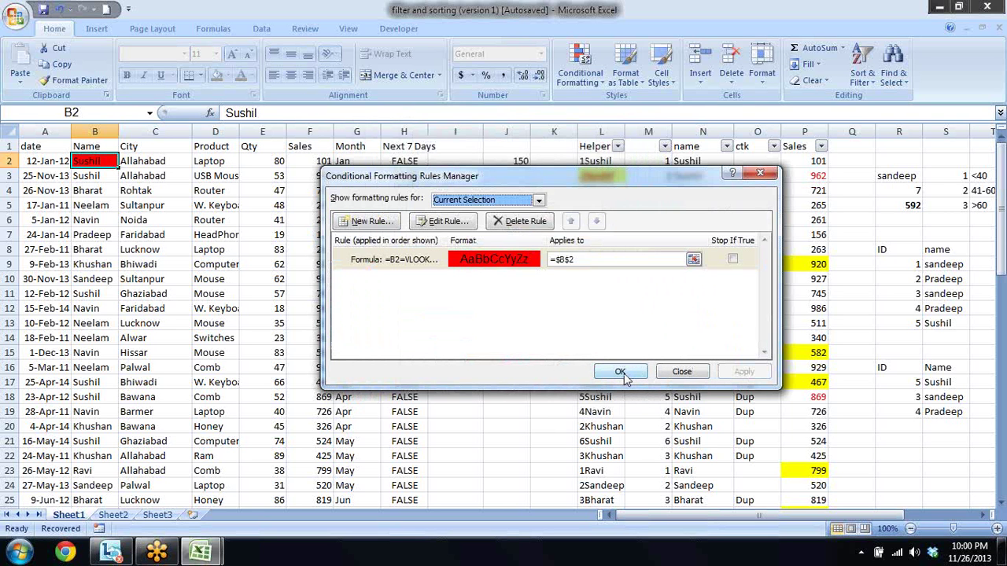
- Review the rule's formula in Edit Rule, then close the rules manager keeping the rule
double_click(452, 264)
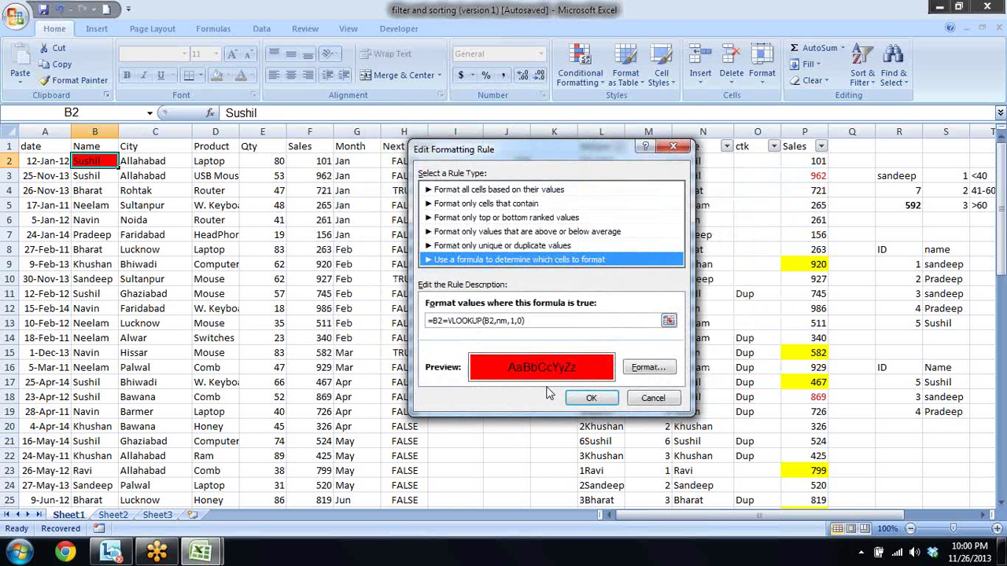
click(594, 399)
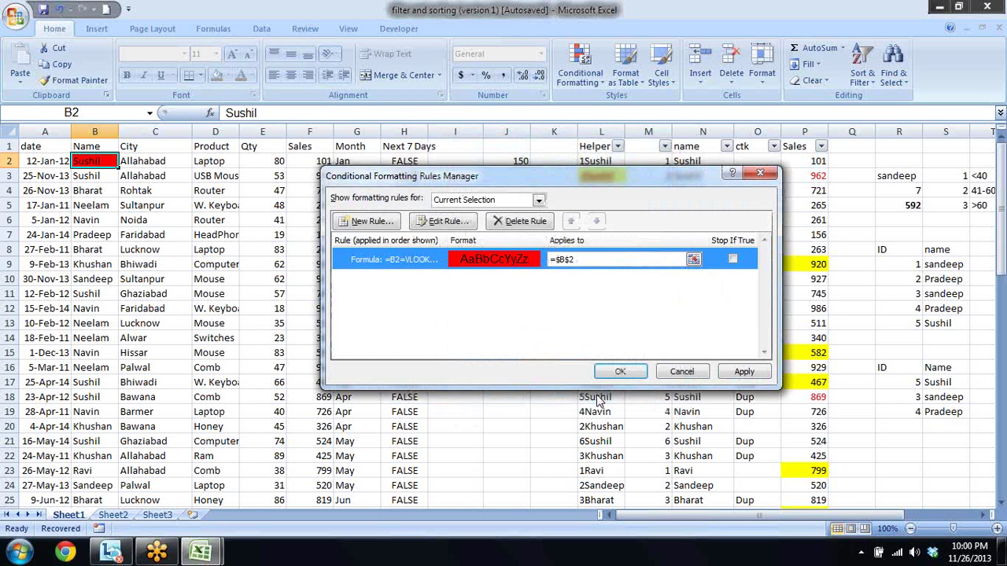
click(742, 371)
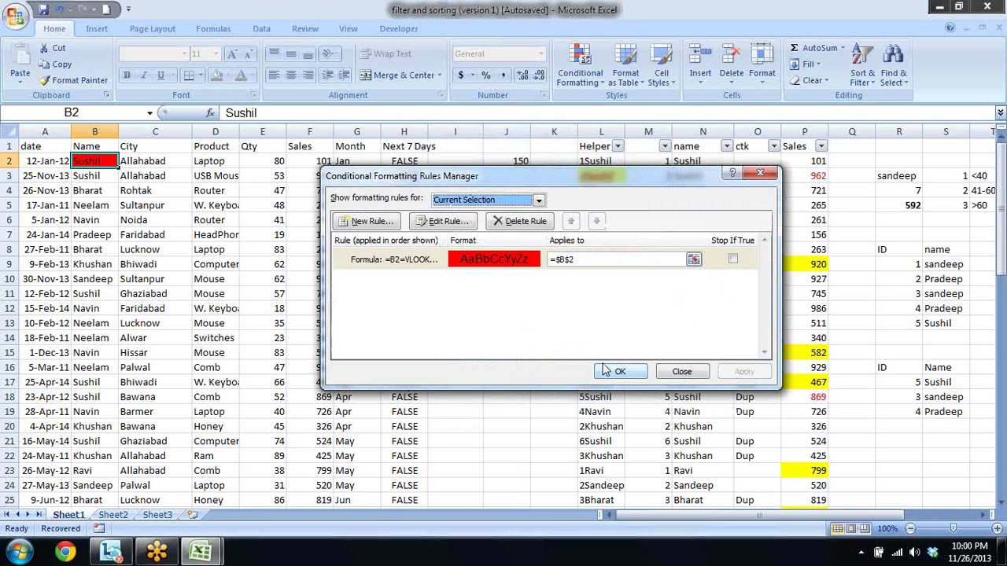
click(605, 371)
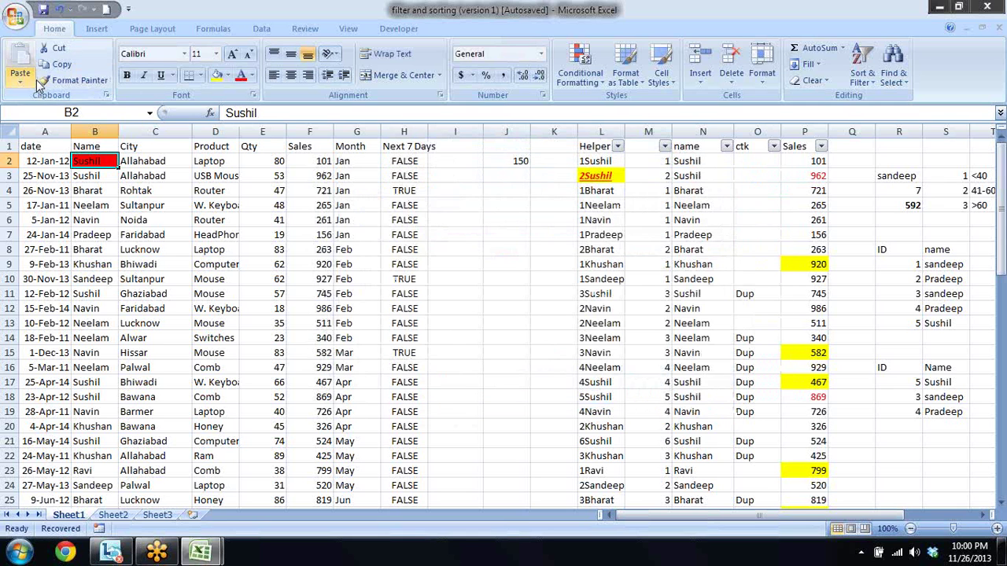
- Copy B2's red lookup formatting onto names B3:B25 and check the Name column highlights
click(47, 83)
mouse_move(94, 176)
mouse_down()
mouse_move(90, 559)
mouse_move(93, 472)
mouse_up()
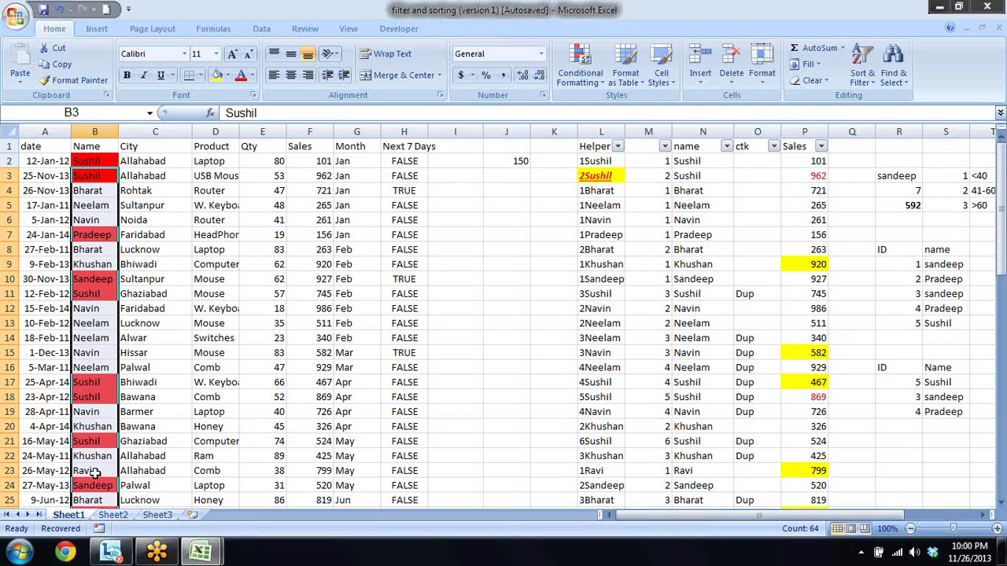
key(Up)
key(Down)
key(Down)
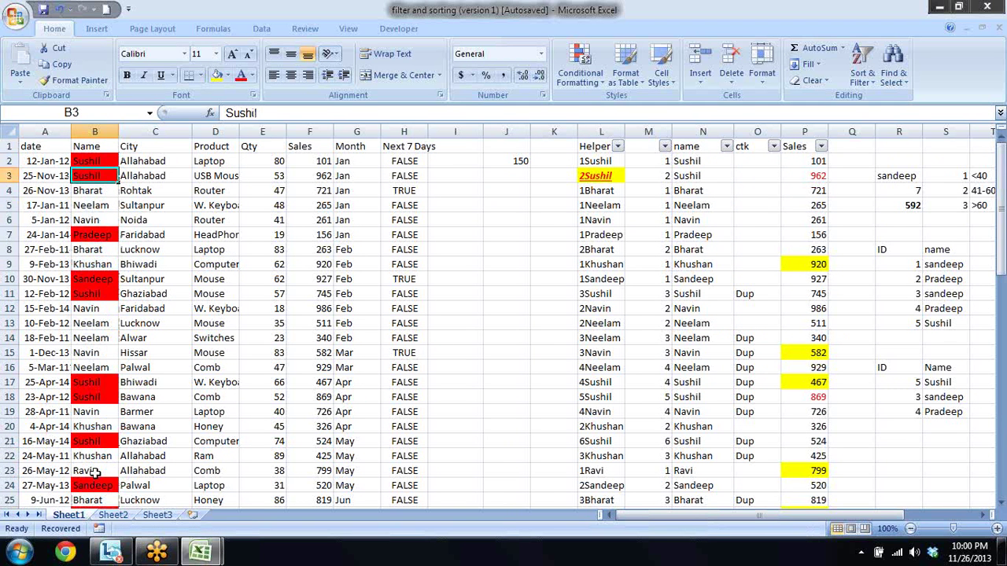
key(Down)
key(Down)
key(Down)
key(Down)
key(Down)
key(Down)
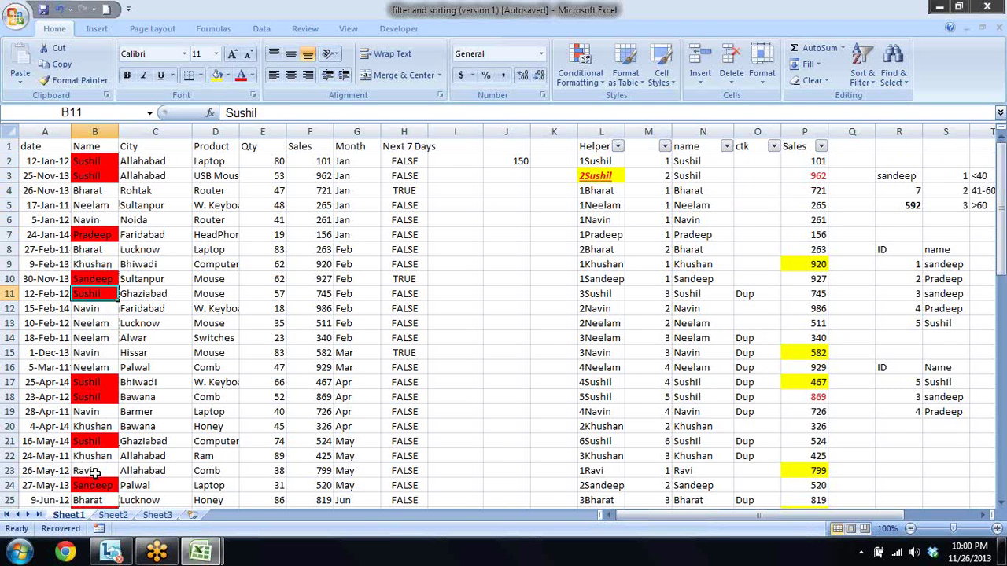
key(Down)
key(Down)
key(Down)
key(Down)
key(Down)
key(Down)
key(Down)
key(Down)
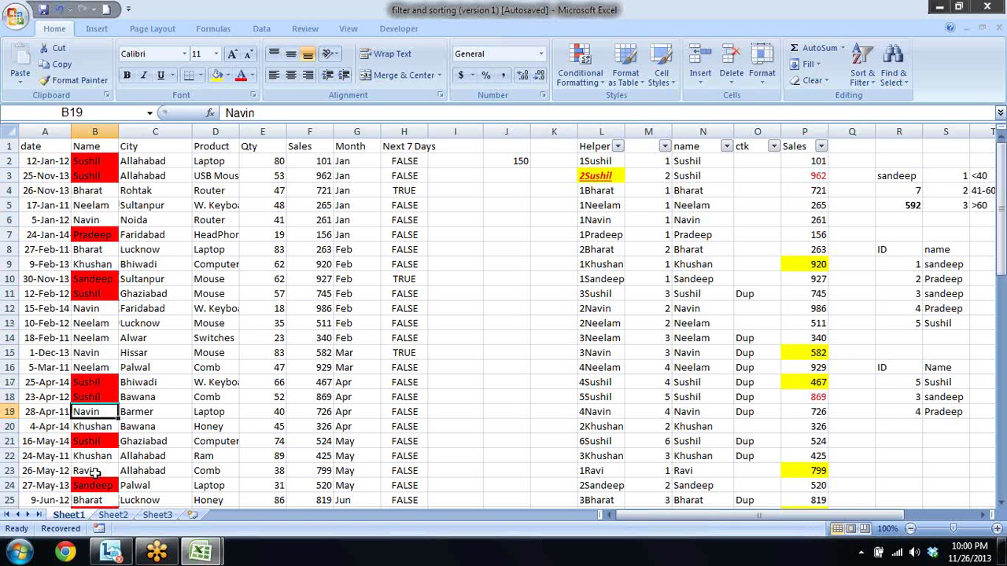
key(Down)
key(Down)
key(Down)
key(Down)
key(Down)
key(Down)
key(Down)
key(Down)
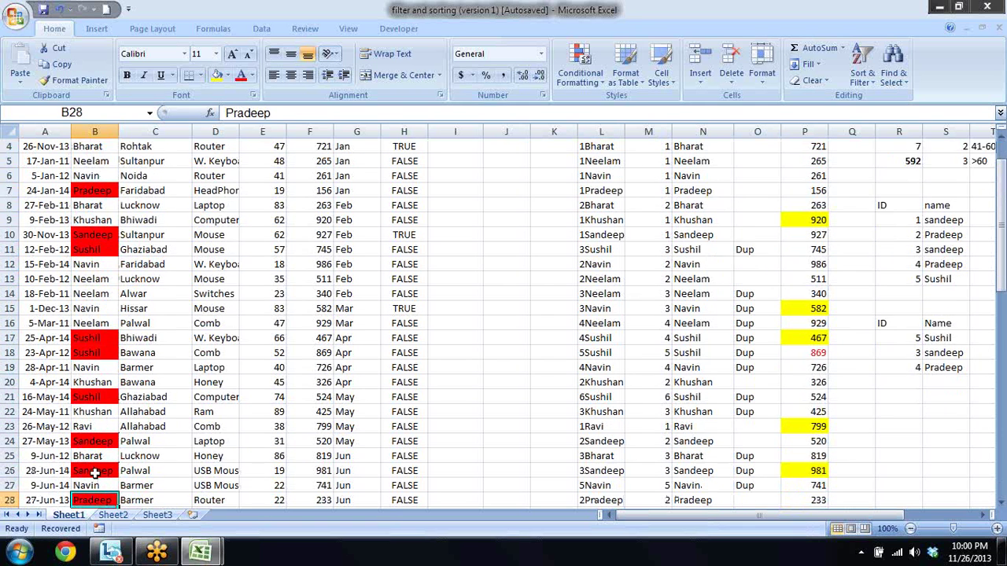
key(Down)
key(Up)
key(Up)
key(Up)
key(Up)
key(Up)
key(Up)
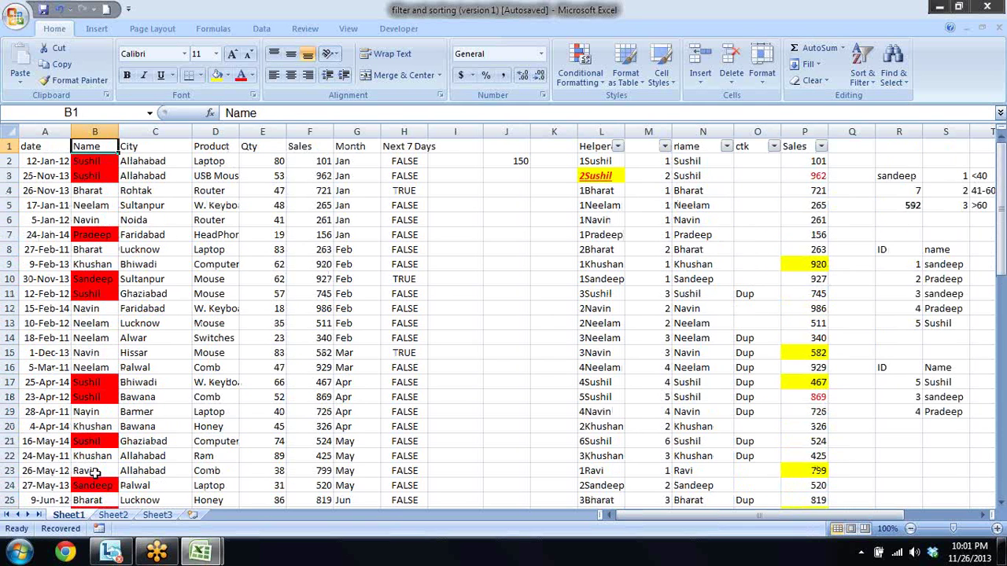
key(Down)
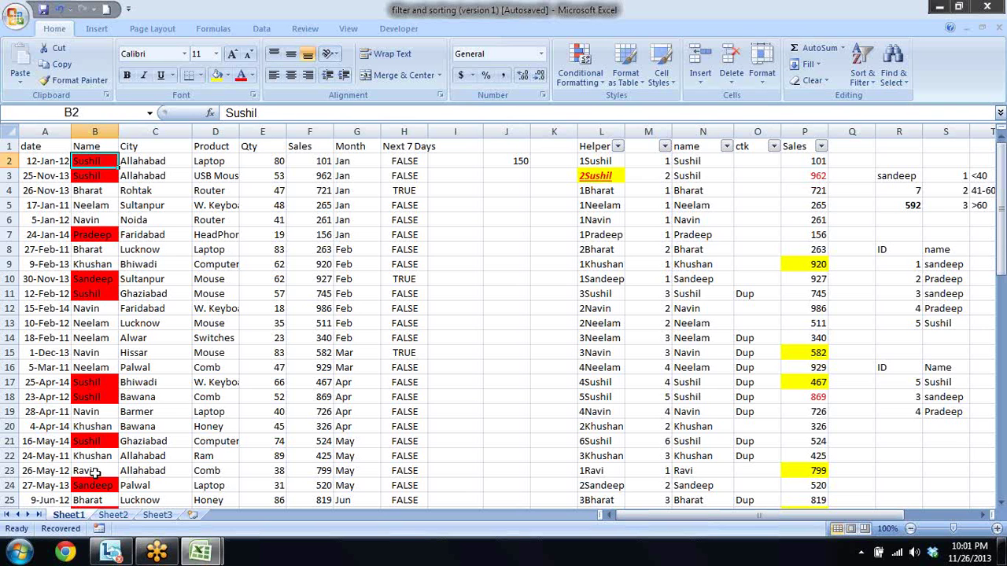
key(Down)
- Step through the dates in column A from A2 to A9 to compare them
key(Left)
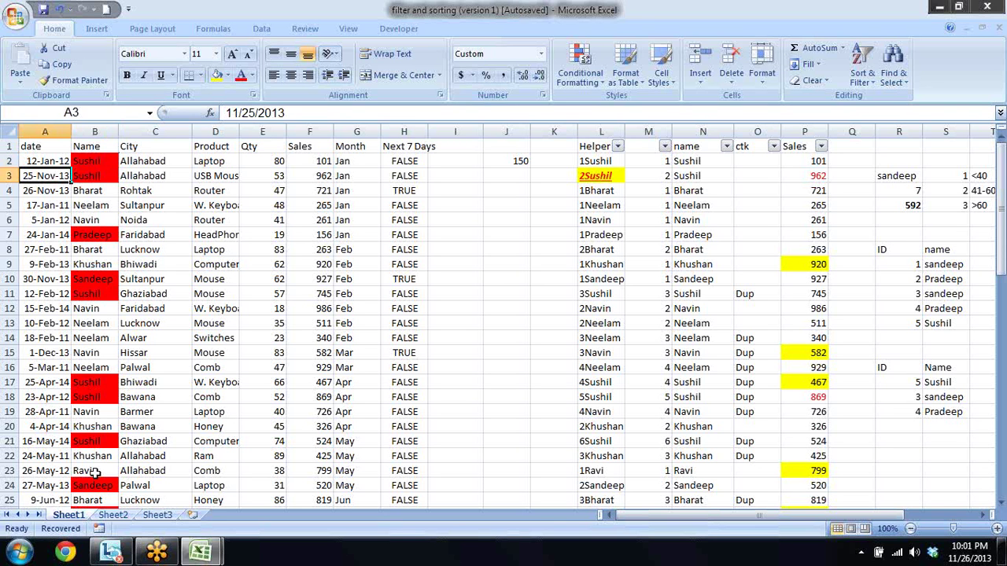
key(Up)
key(Down)
key(Up)
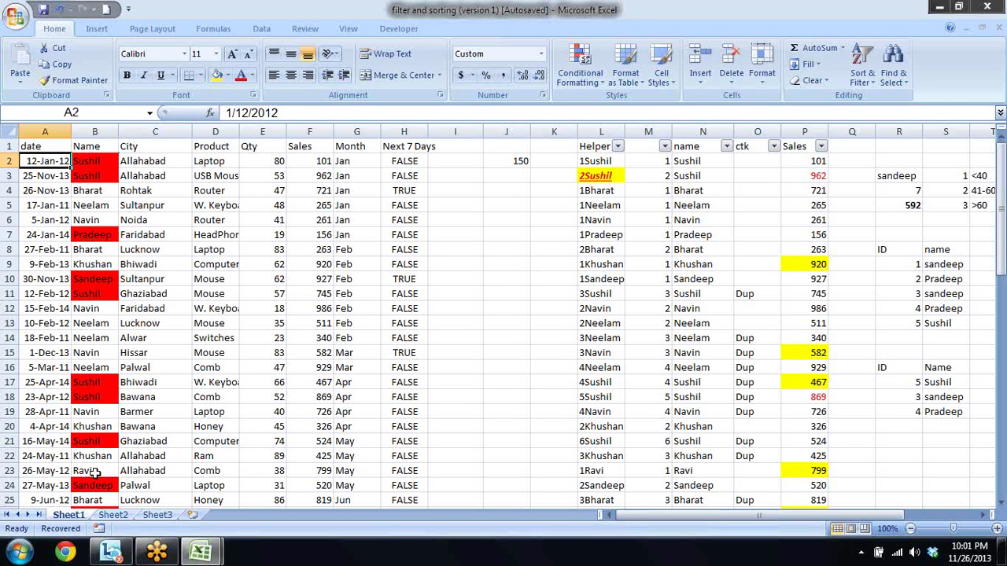
key(Down)
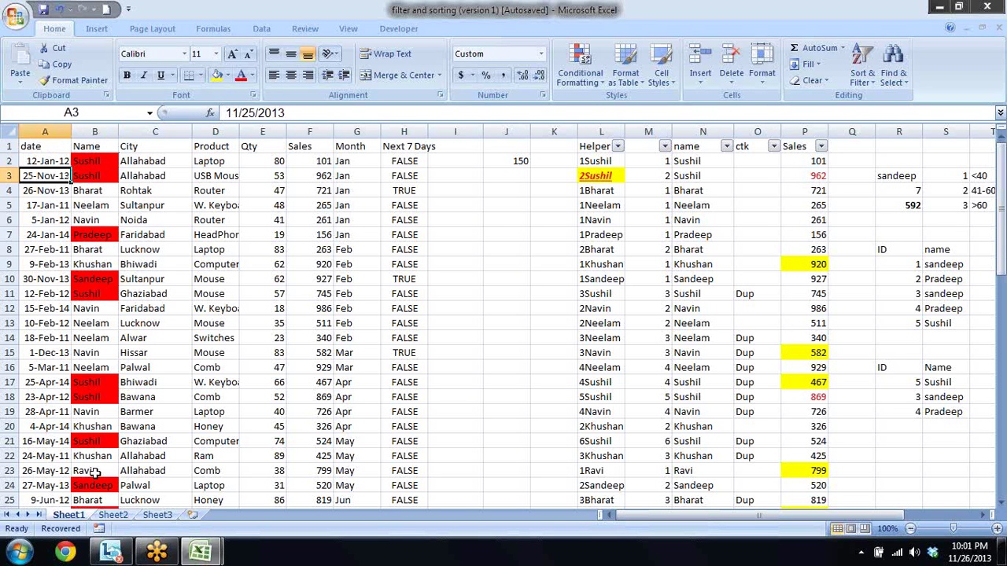
key(Down)
key(Down)
key(Down)
key(Down)
key(Down)
key(Down)
key(Down)
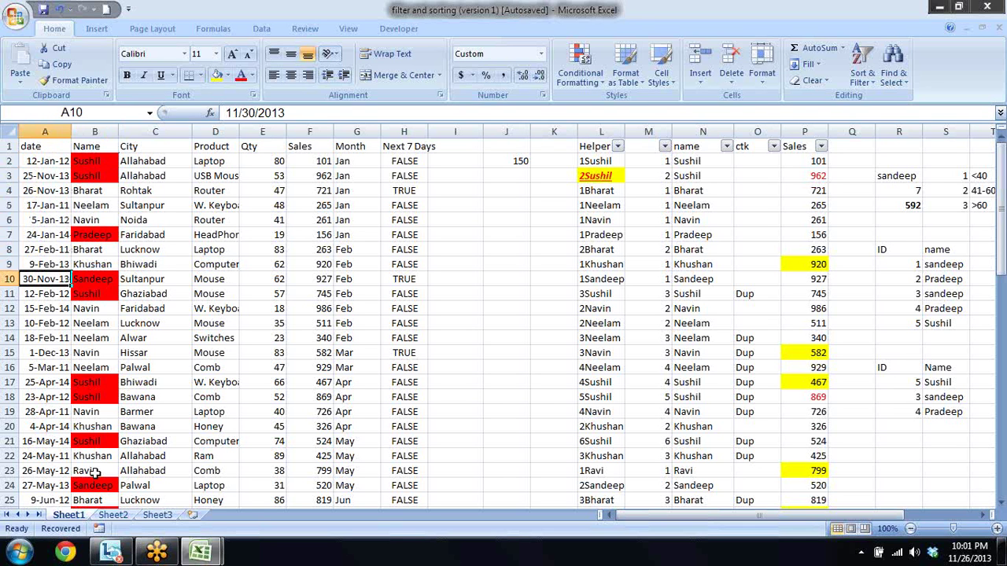
key(Up)
key(Up)
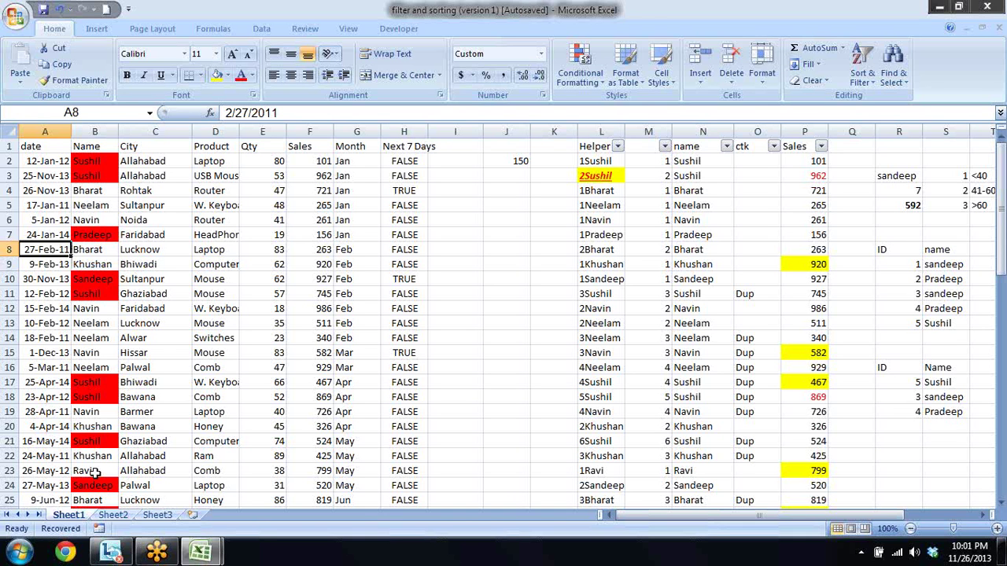
key(Down)
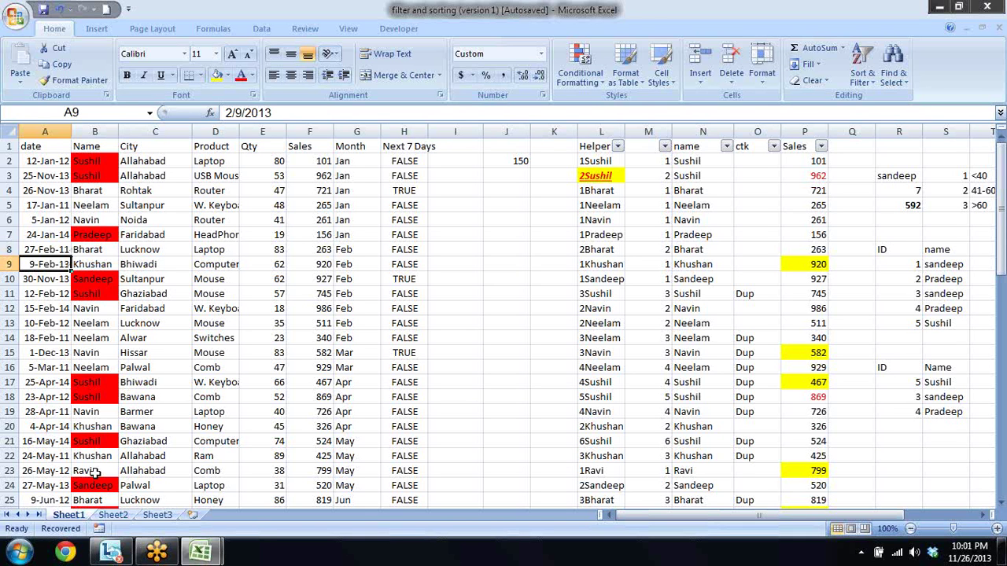
key(Up)
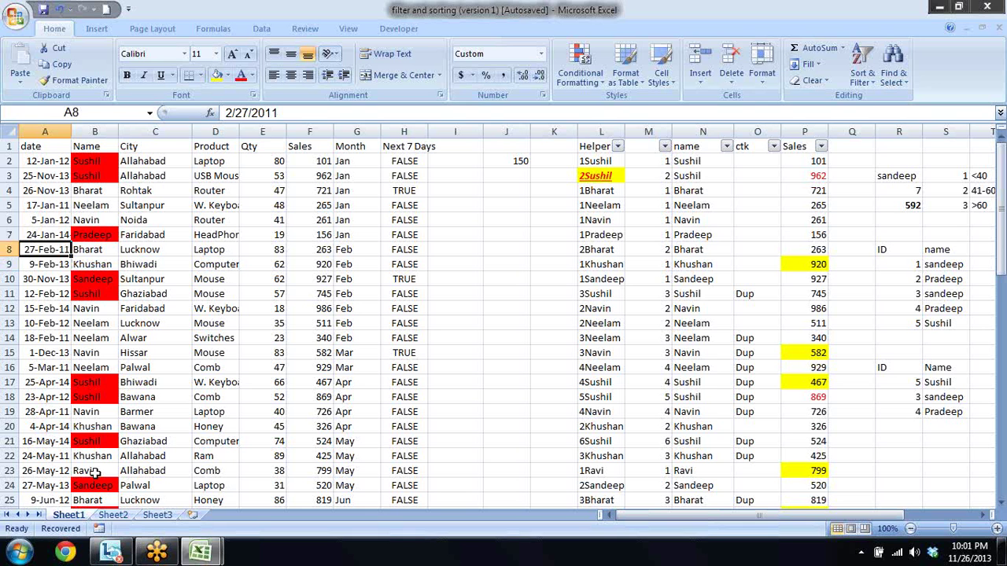
key(Up)
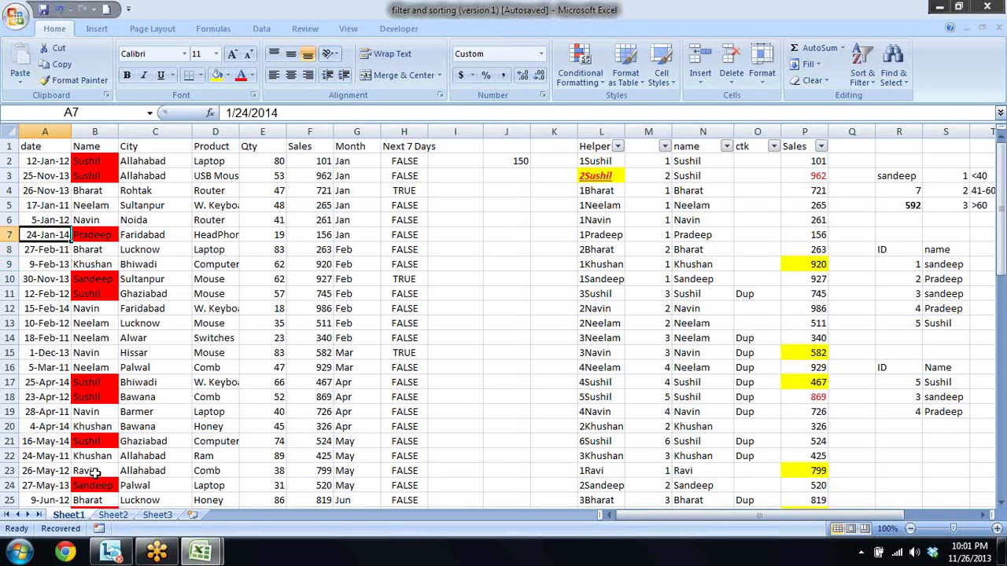
key(Up)
key(Up)
key(Up)
key(Up)
key(Up)
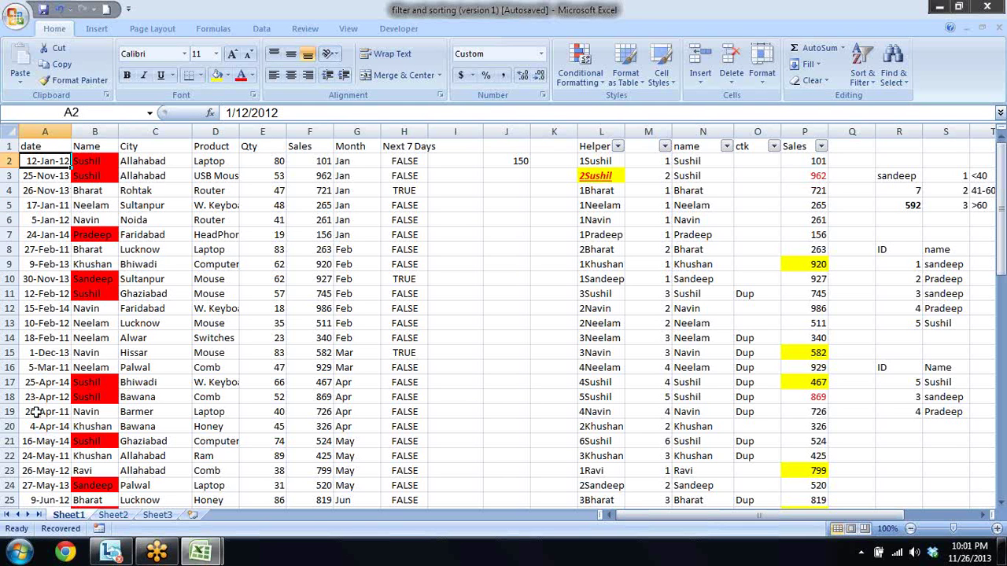
- Select and copy the names from B3 downward, then cancel and return to B2
click(96, 171)
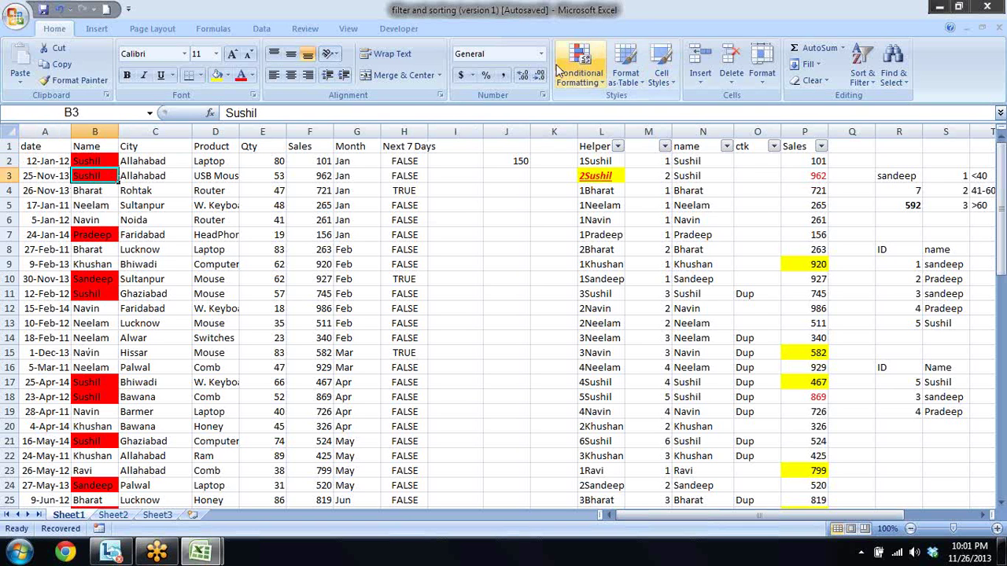
key(ctrl+shift+Down)
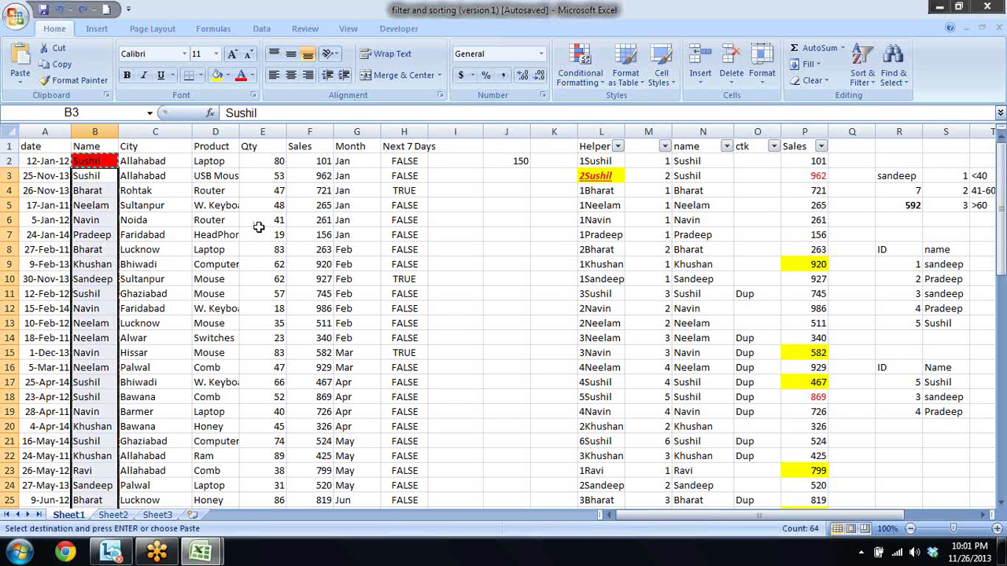
key(ctrl+c)
key(Escape)
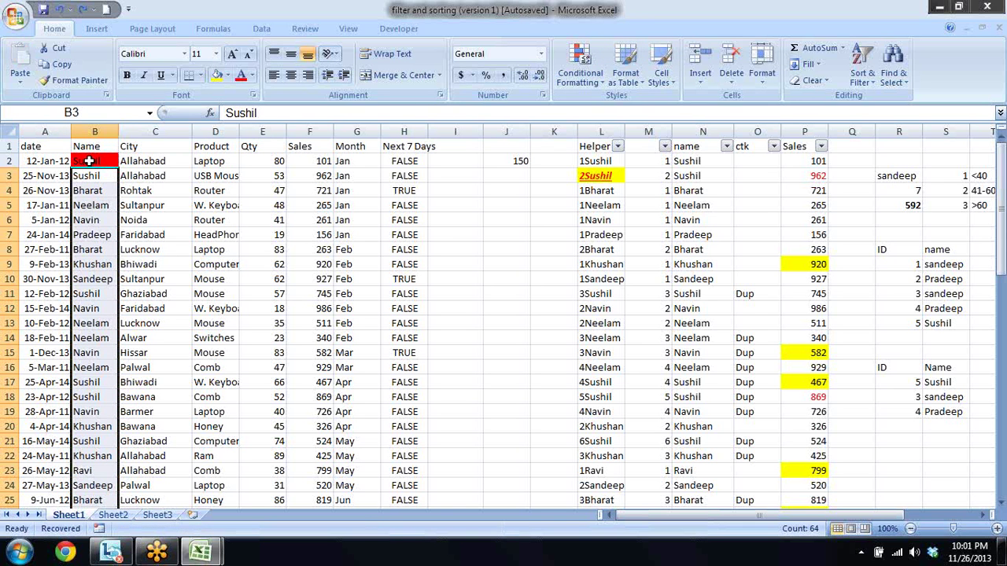
click(88, 161)
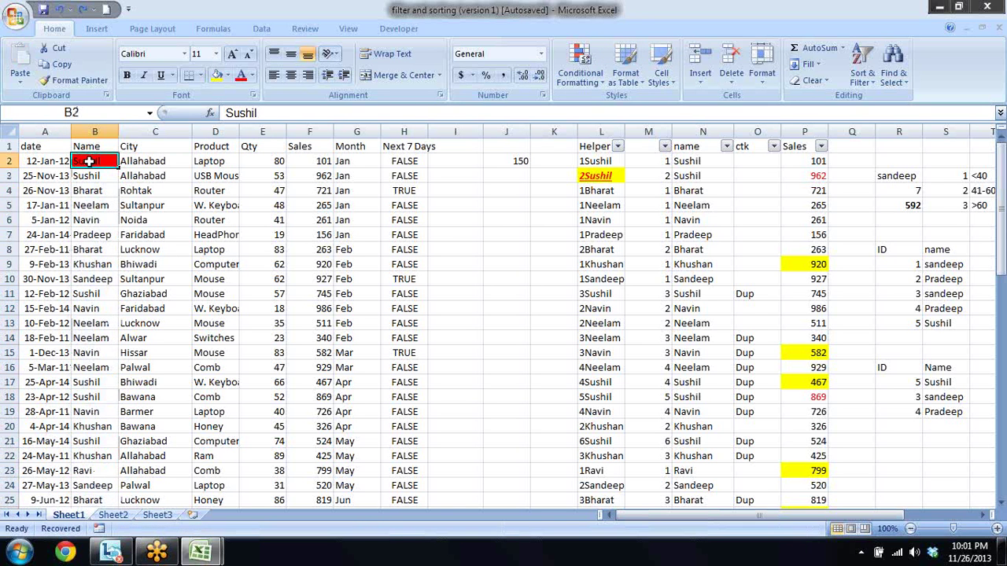
- Anchor B2's lookup rule to column B as =$B2=VLOOKUP($B2,nm,1,0) and apply it
click(589, 74)
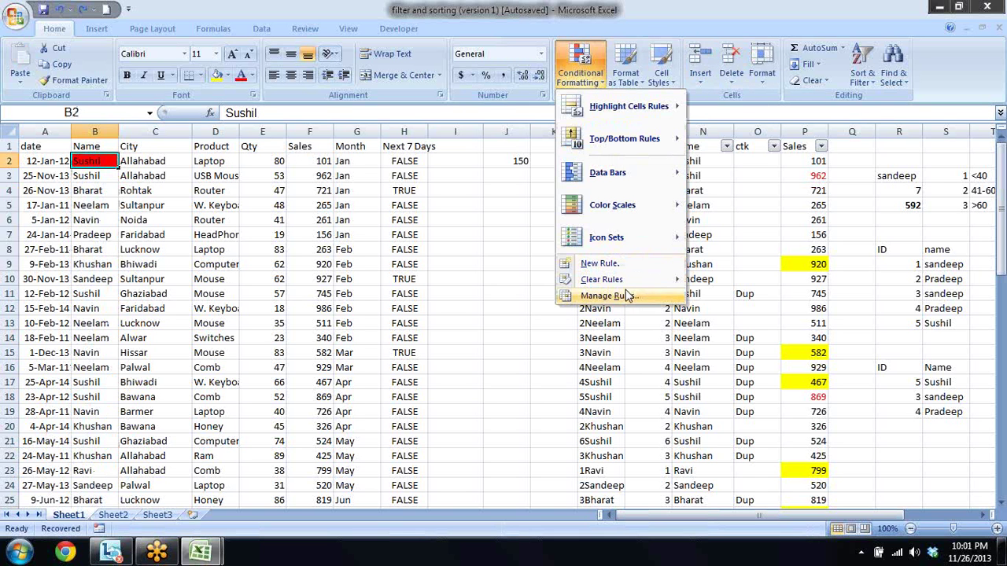
click(628, 296)
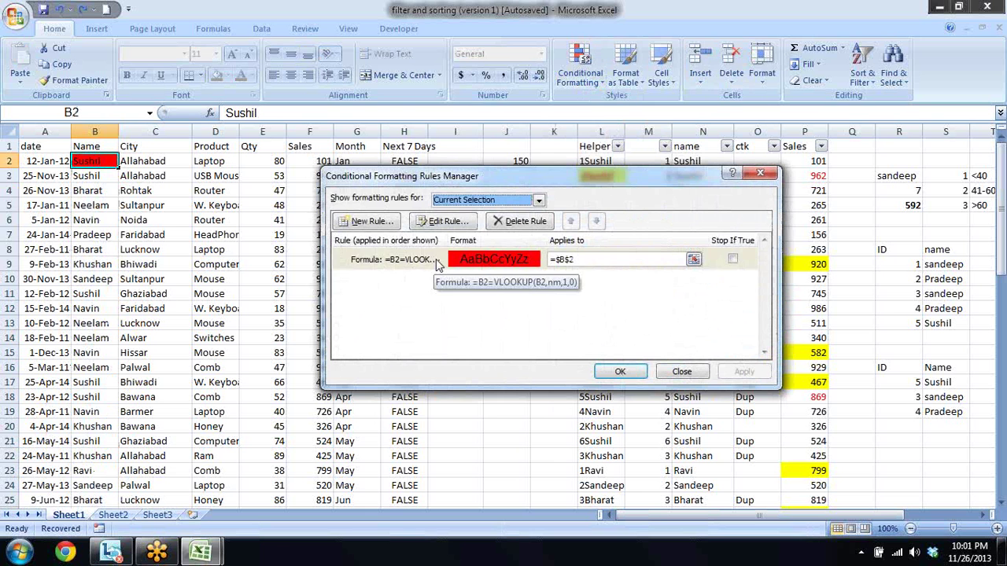
double_click(436, 259)
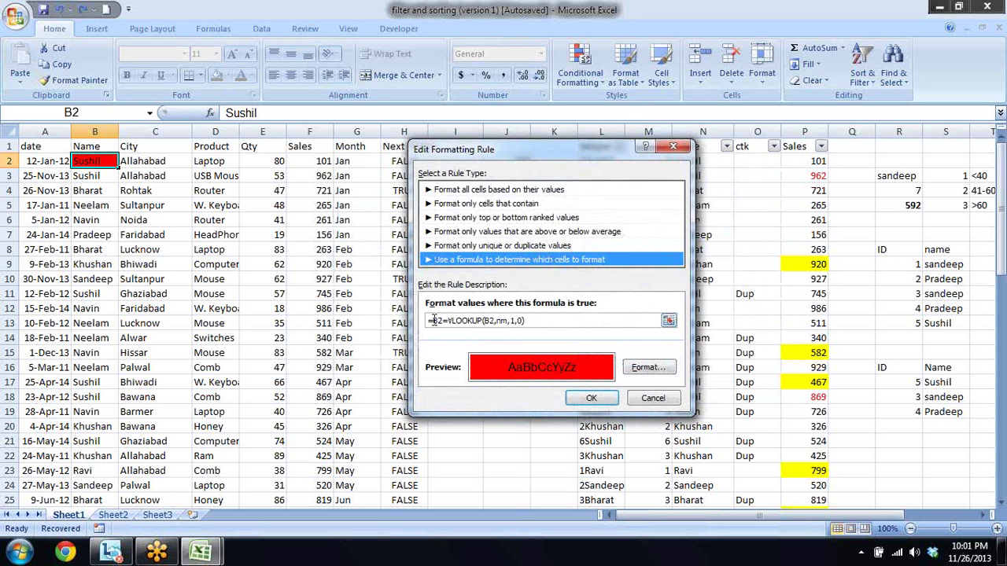
click(434, 320)
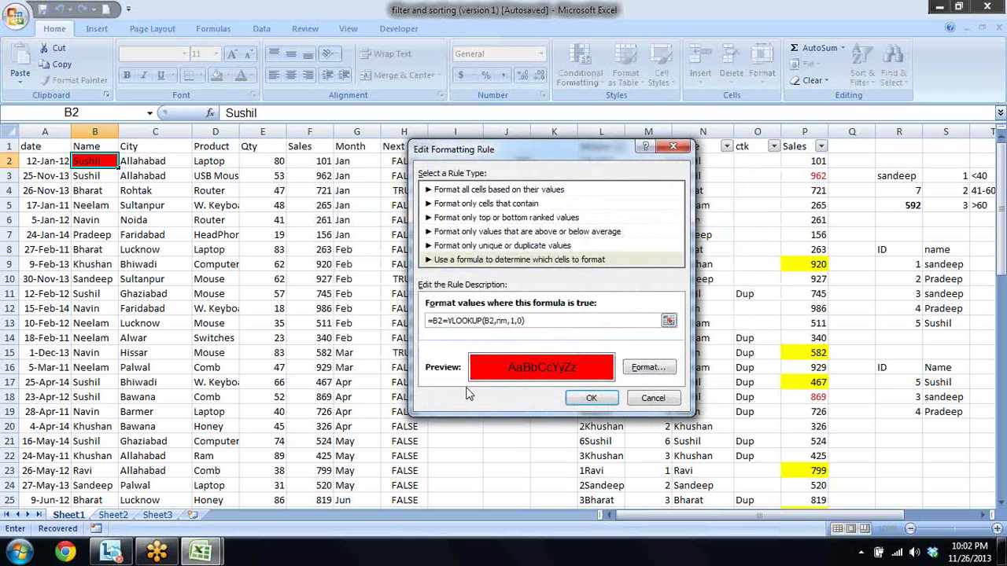
text($)
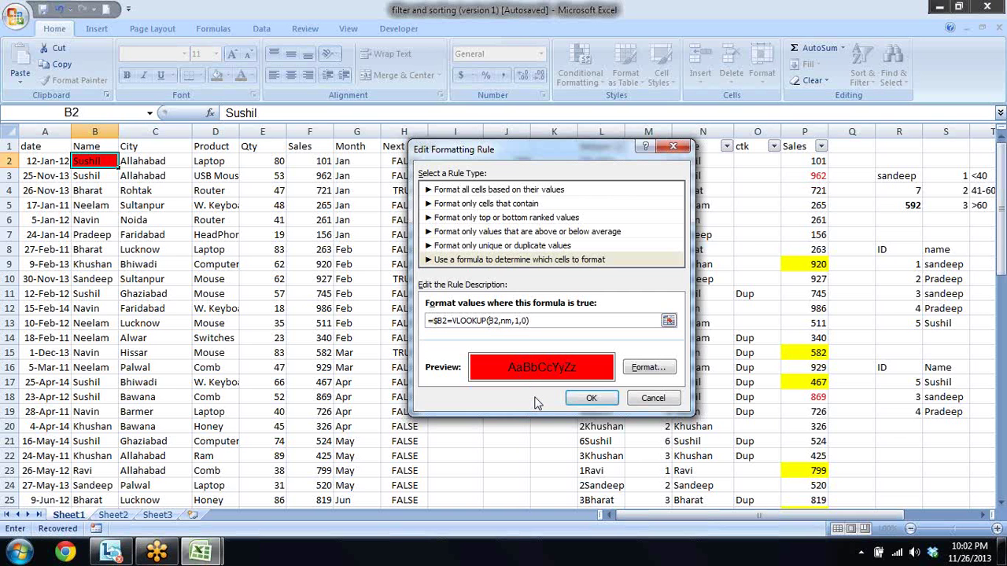
text($)
click(603, 400)
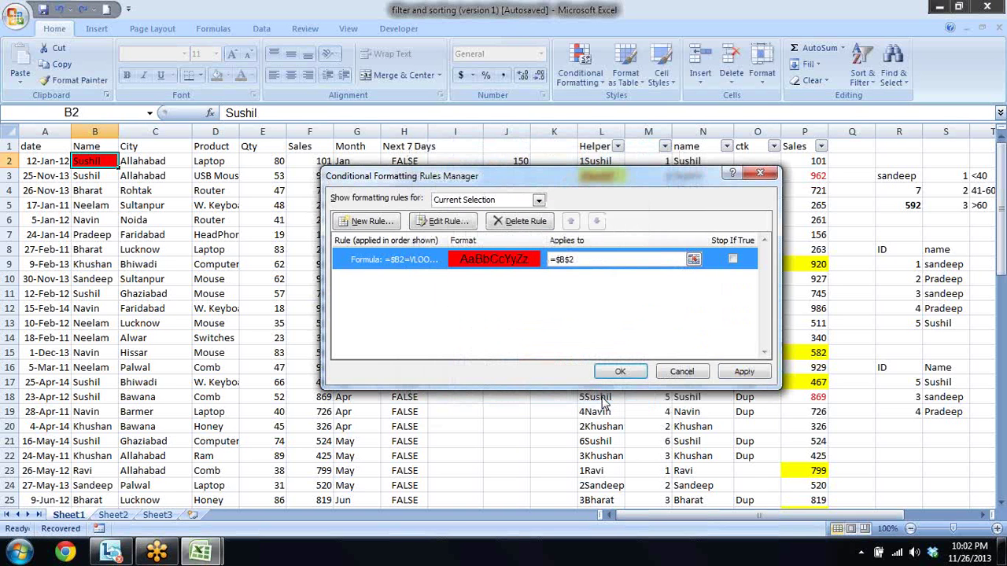
click(751, 376)
click(630, 373)
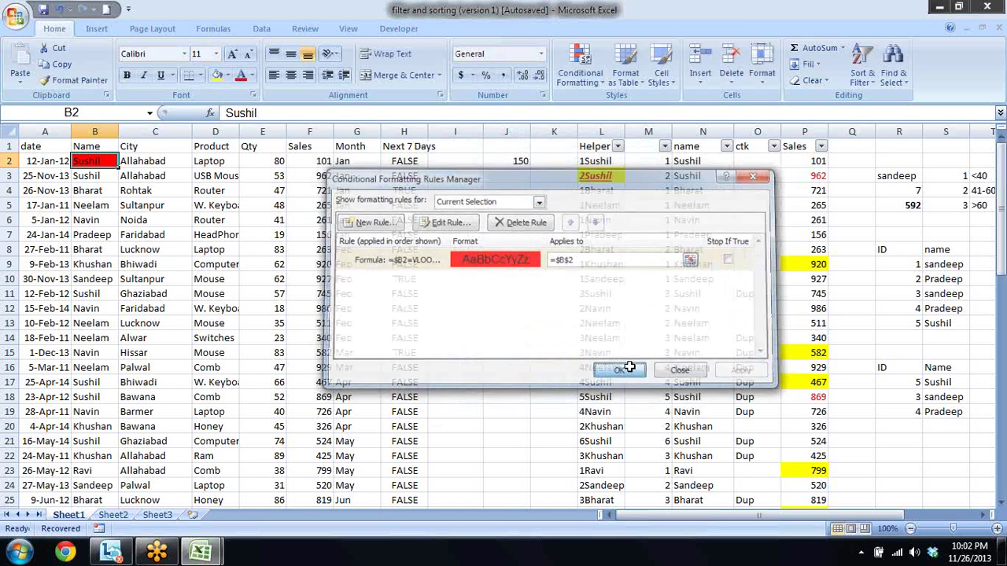
click(75, 80)
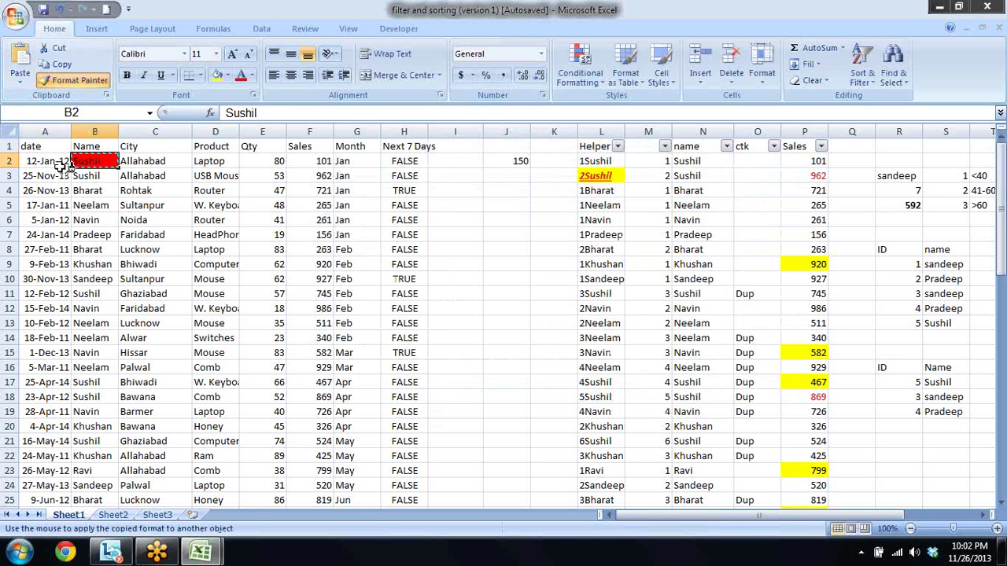
- Paint the lookup-name formatting across the whole table A2:G25
drag(45, 162, 298, 180)
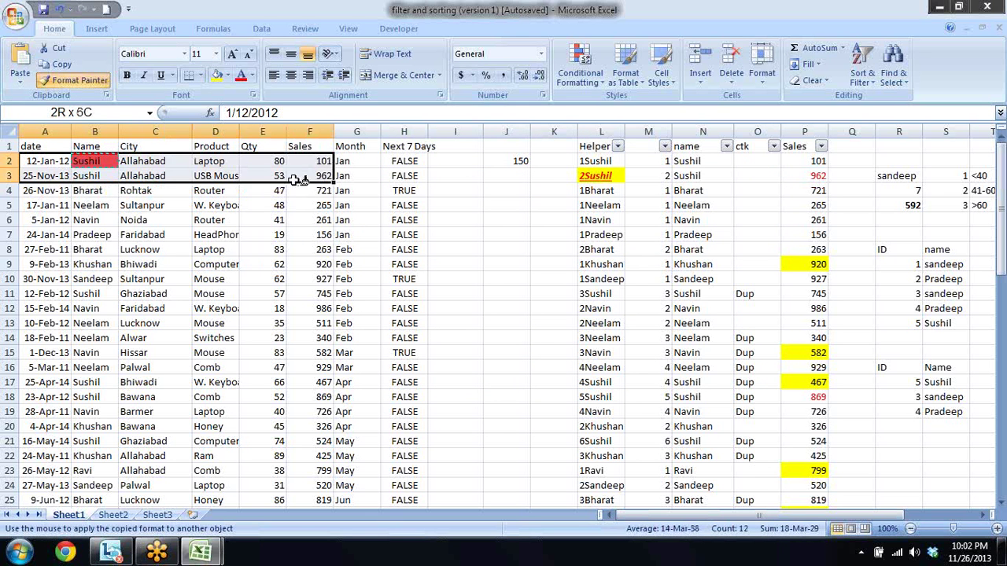
mouse_move(298, 180)
mouse_down()
mouse_move(351, 564)
mouse_move(350, 469)
mouse_up()
key(Up)
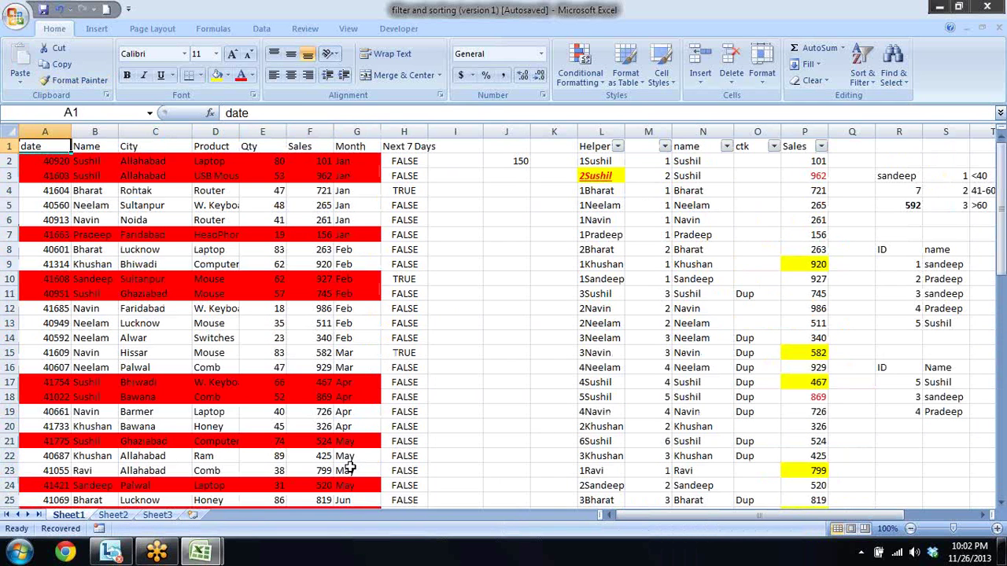
key(Down)
key(Right)
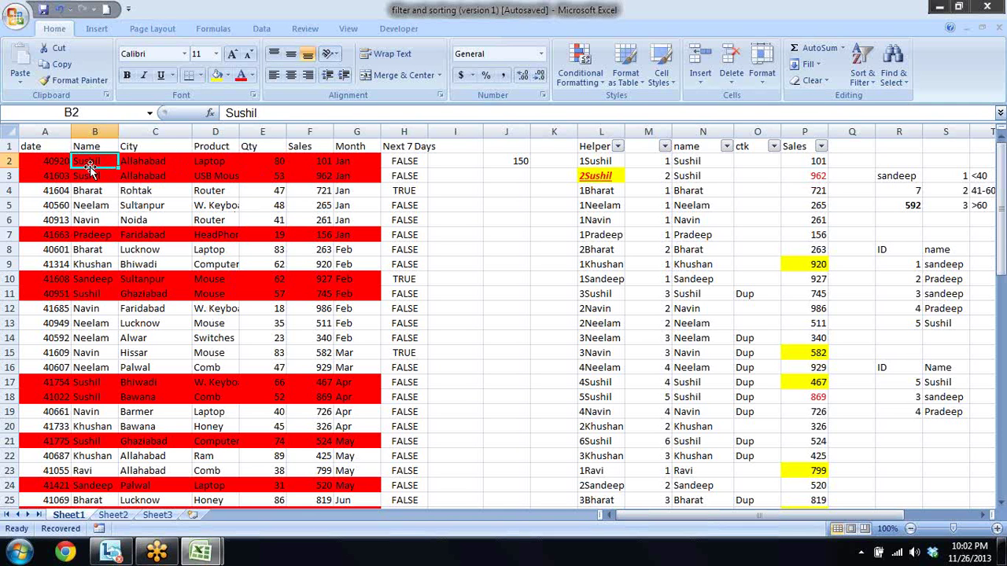
- Check cells B2, C2 and D2 in the red first row
click(157, 162)
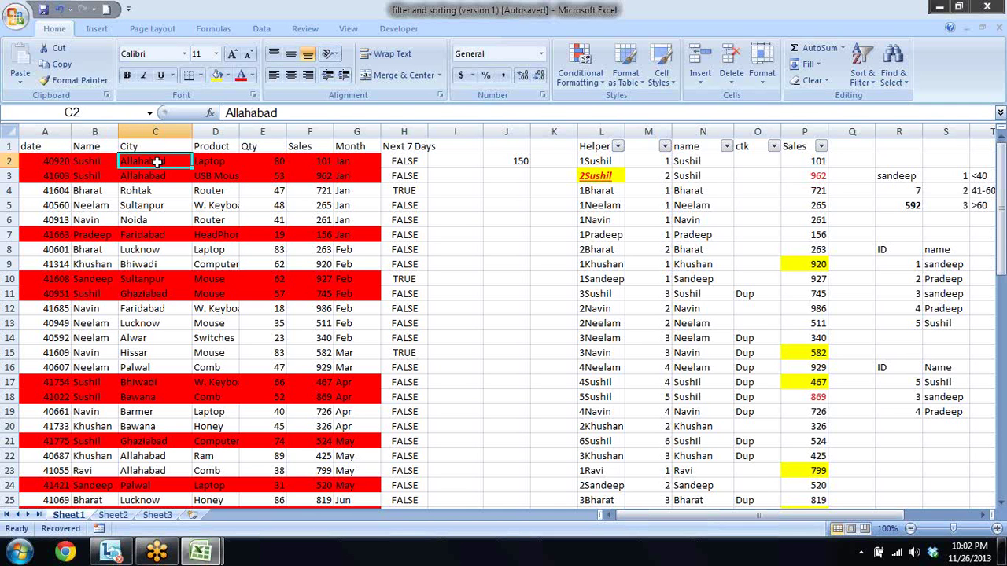
click(217, 160)
click(126, 161)
click(88, 160)
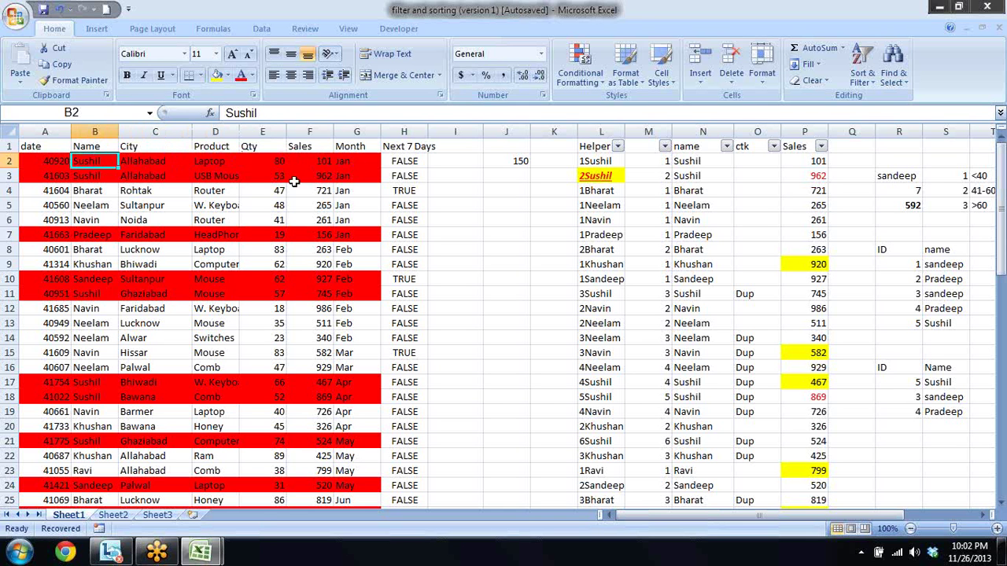
click(110, 175)
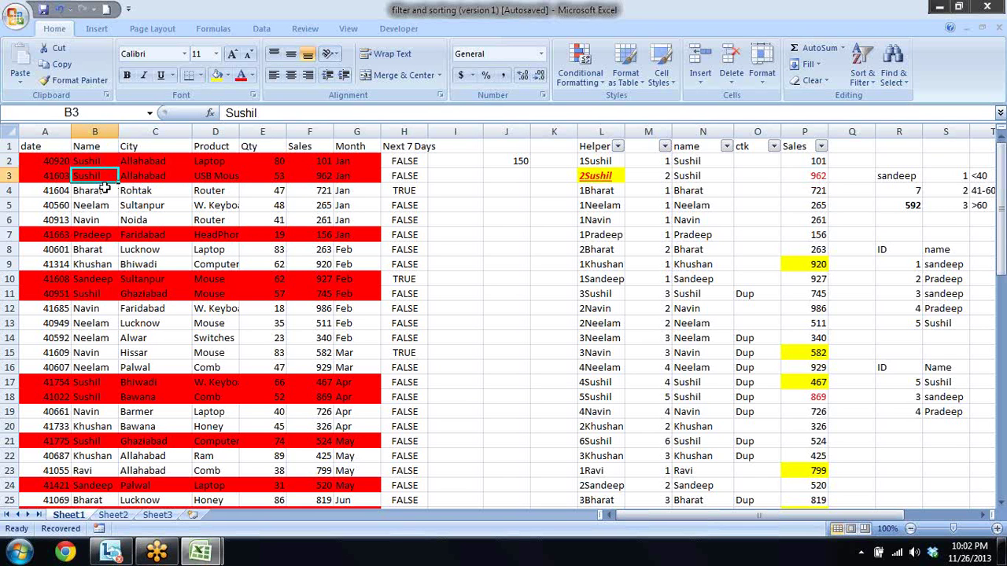
click(102, 190)
click(98, 207)
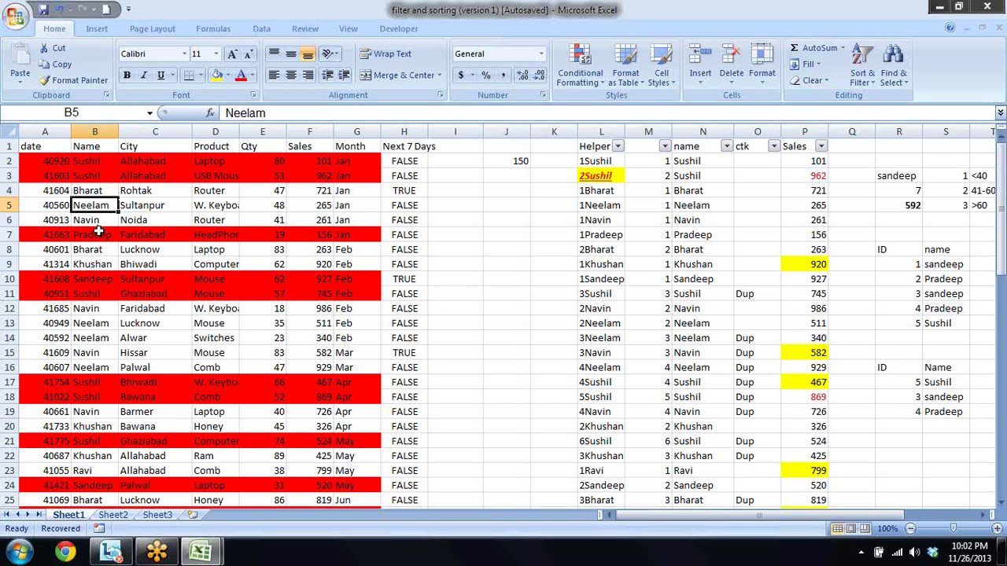
click(100, 233)
click(99, 266)
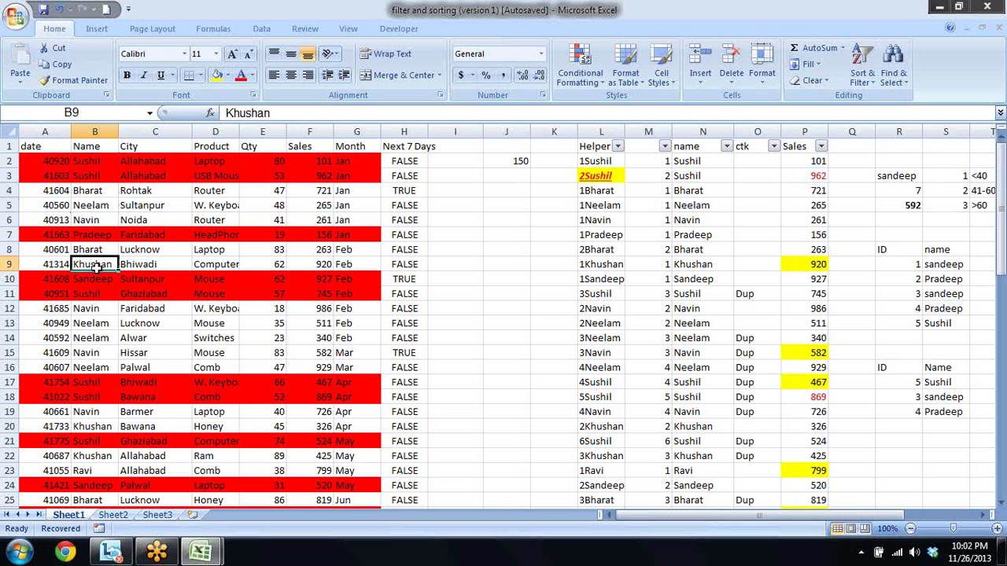
click(95, 312)
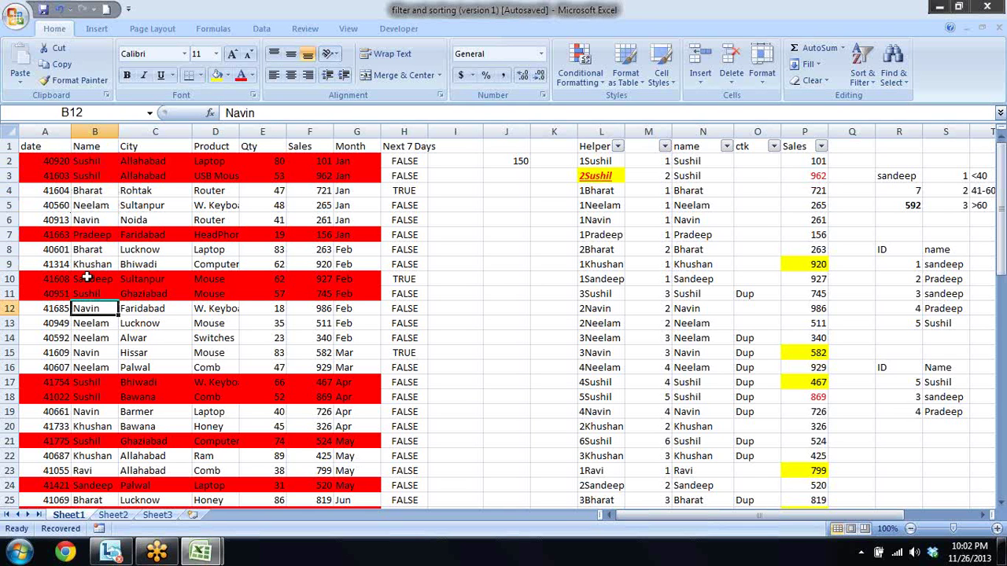
click(95, 175)
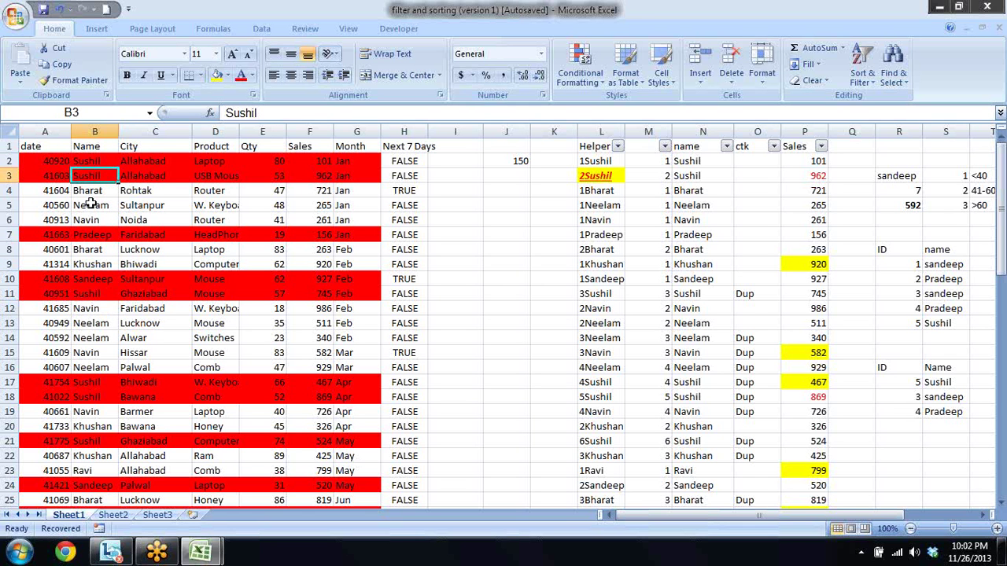
click(90, 206)
click(87, 236)
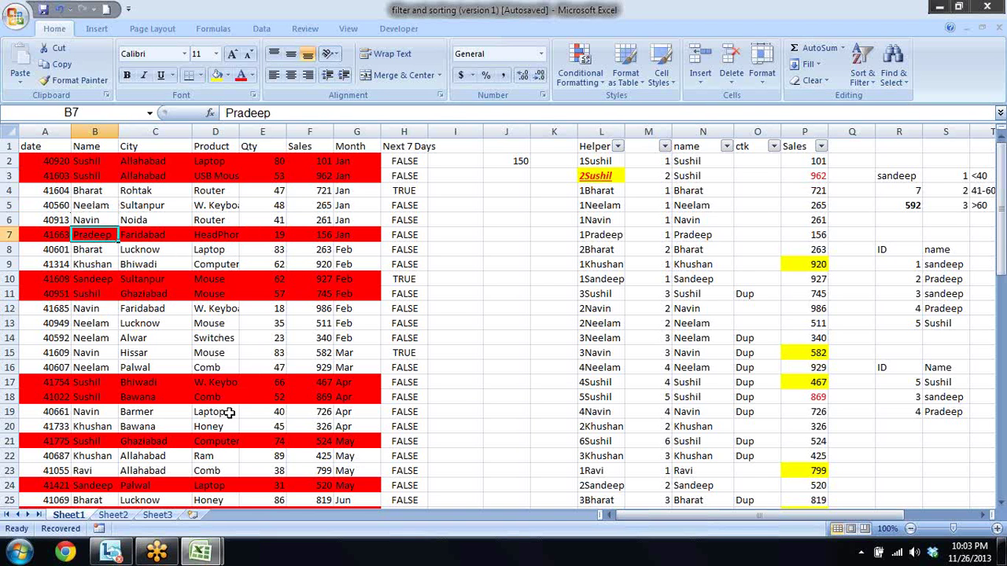
- Undo the row-wide red fill and inspect the Next 7 Days formula in H2
key(ctrl+z)
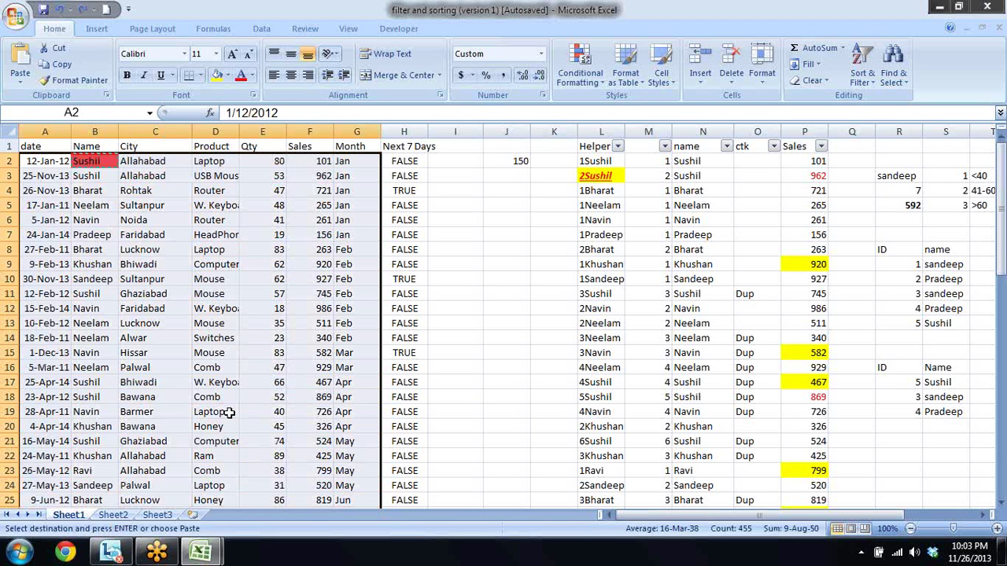
key(ctrl+z)
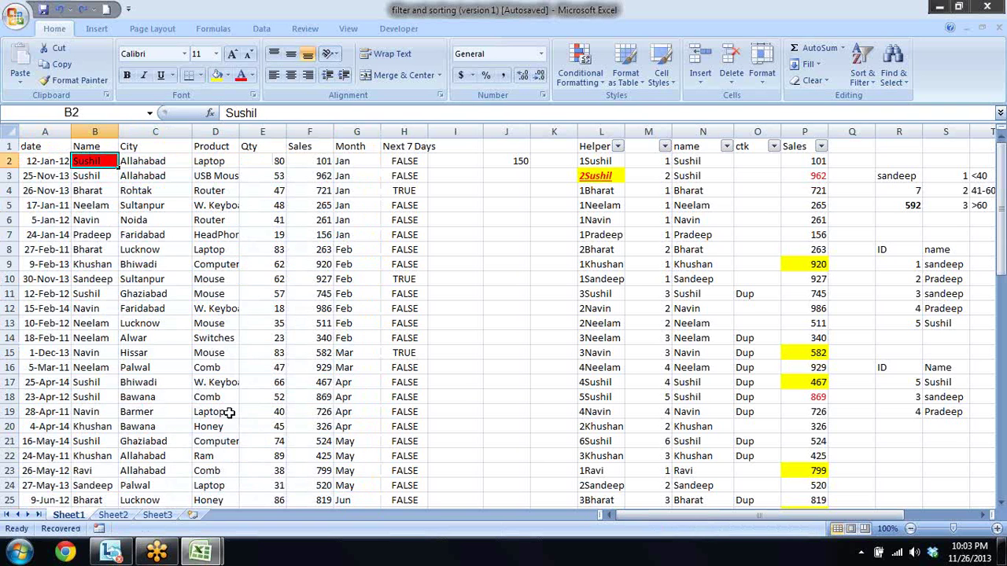
key(Left)
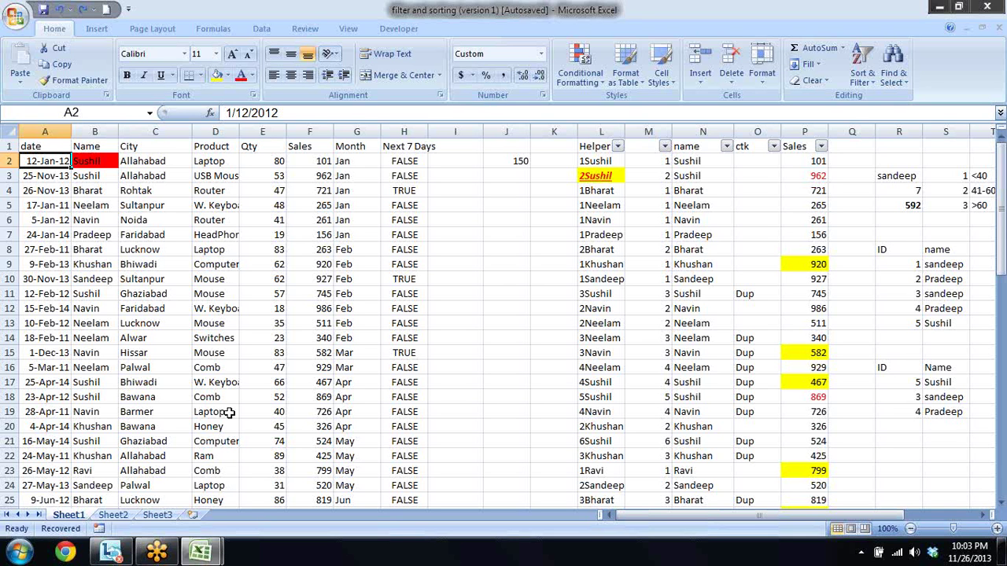
click(412, 161)
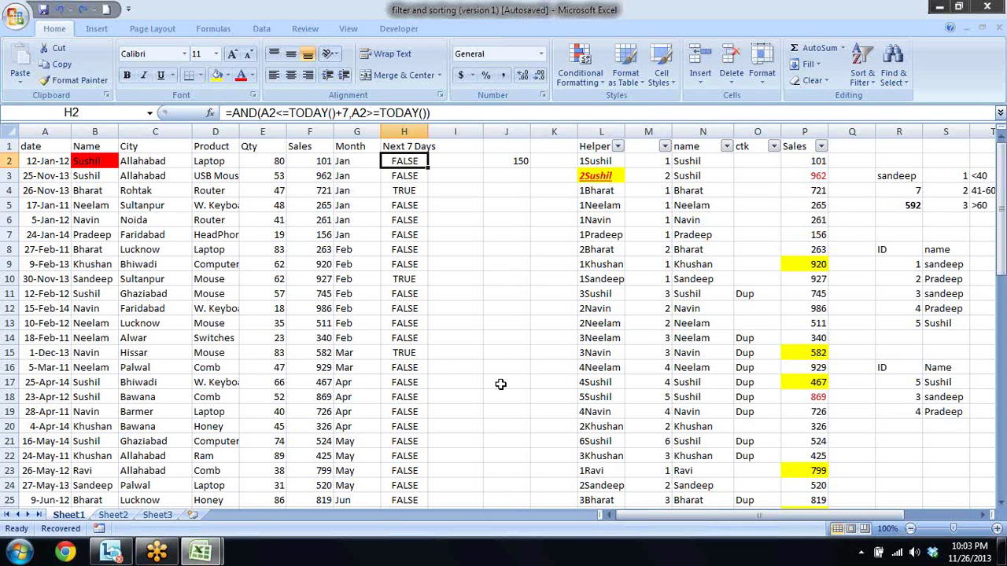
click(996, 43)
- Start a new formula-based conditional formatting rule, then cancel it
click(596, 88)
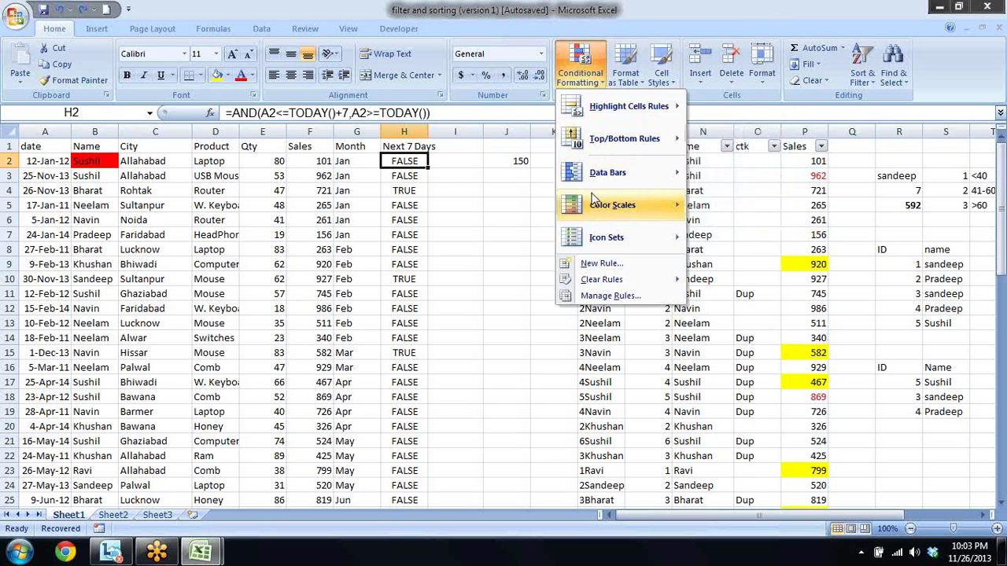
click(588, 262)
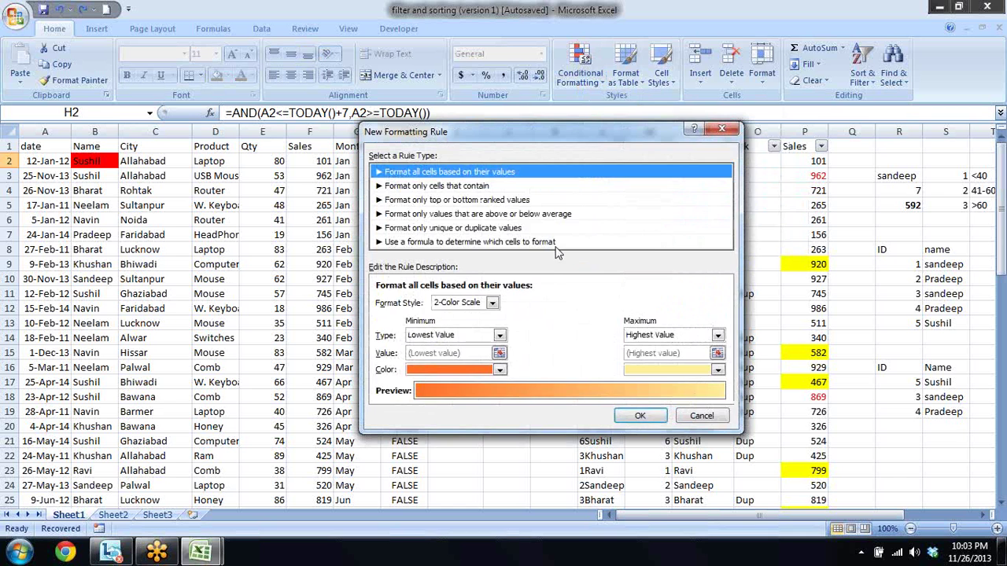
click(555, 244)
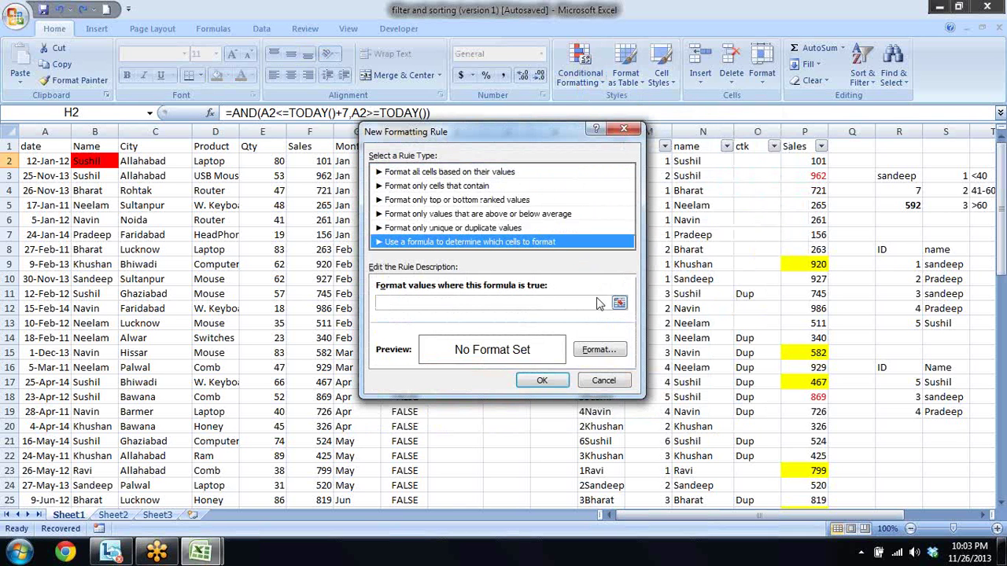
click(604, 382)
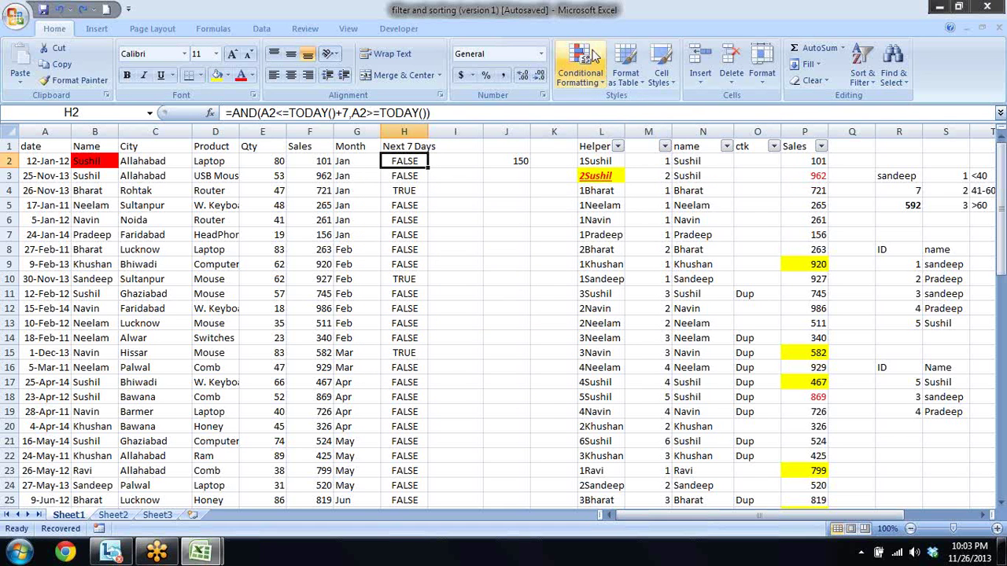
- Begin a formula rule from the Rules Manager, then close both windows without adding it
click(582, 79)
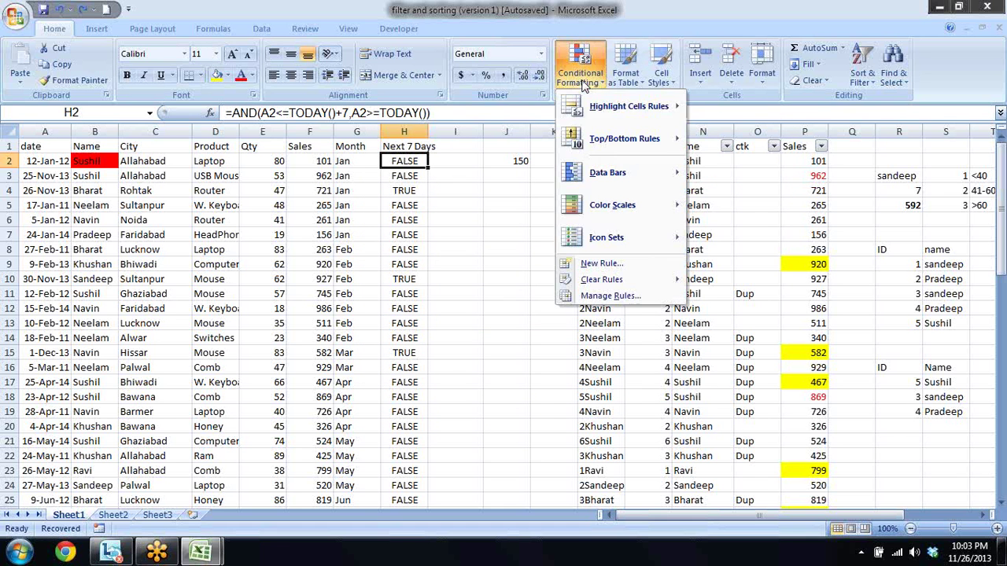
click(585, 296)
click(326, 204)
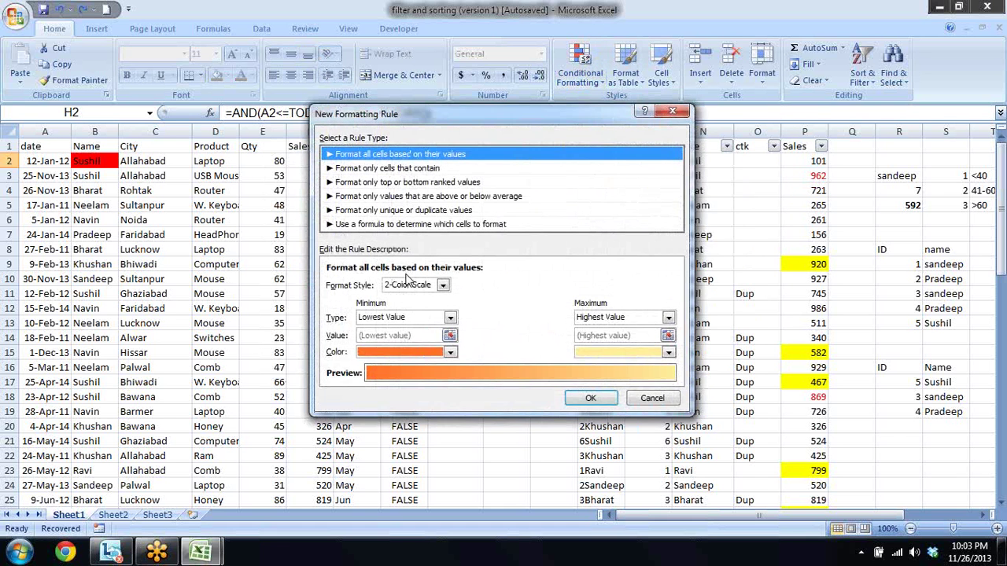
click(414, 225)
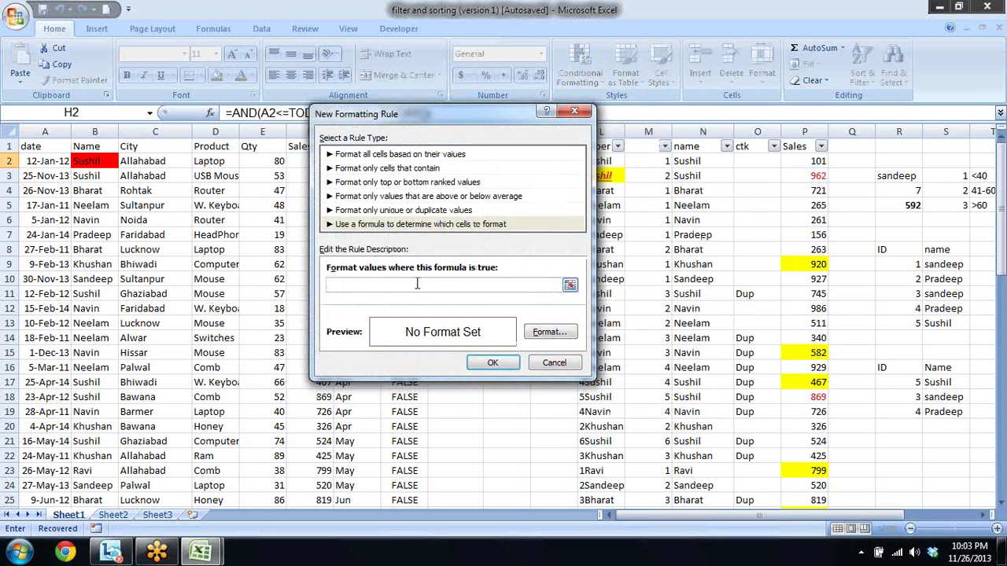
key(Escape)
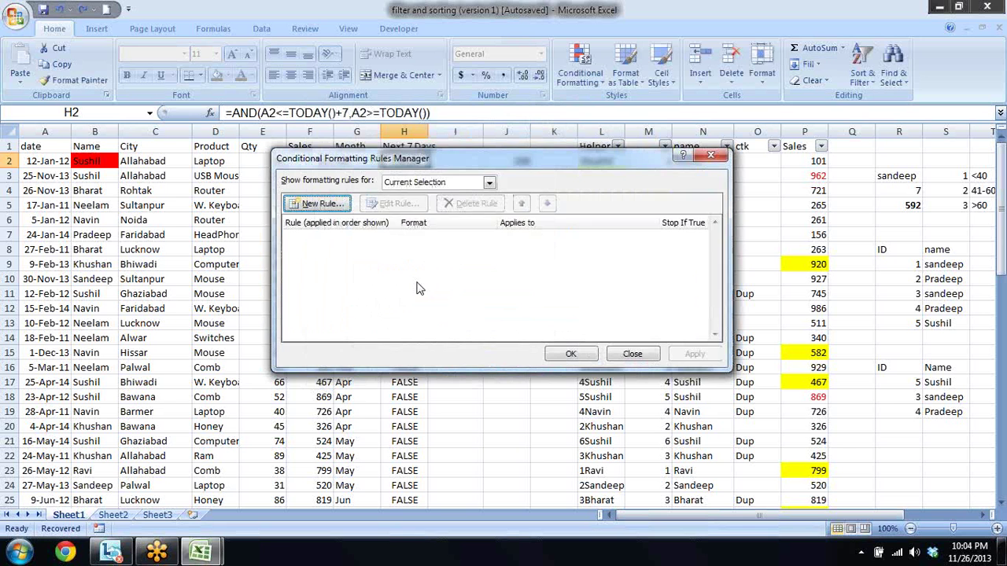
key(Escape)
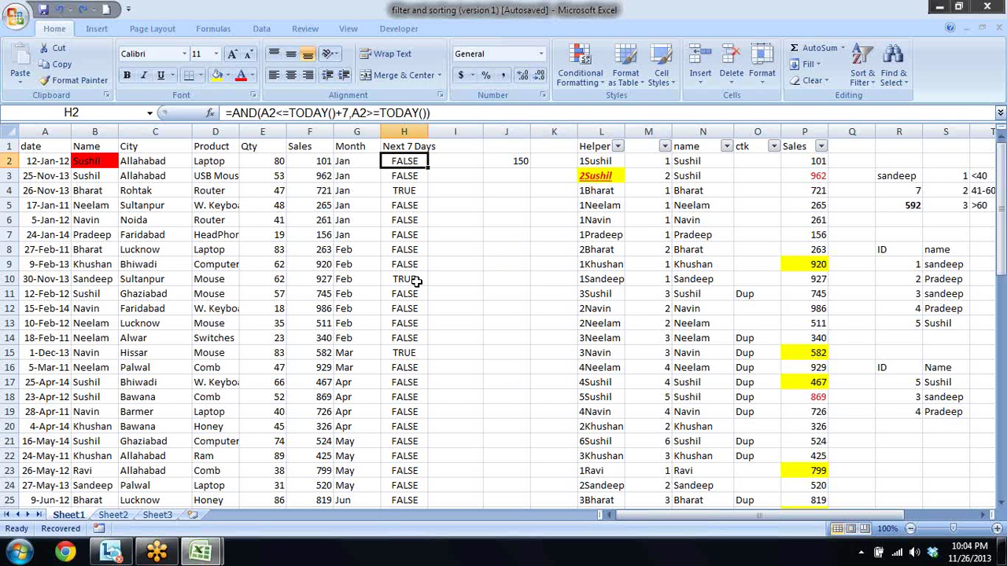
key(Down)
key(Down)
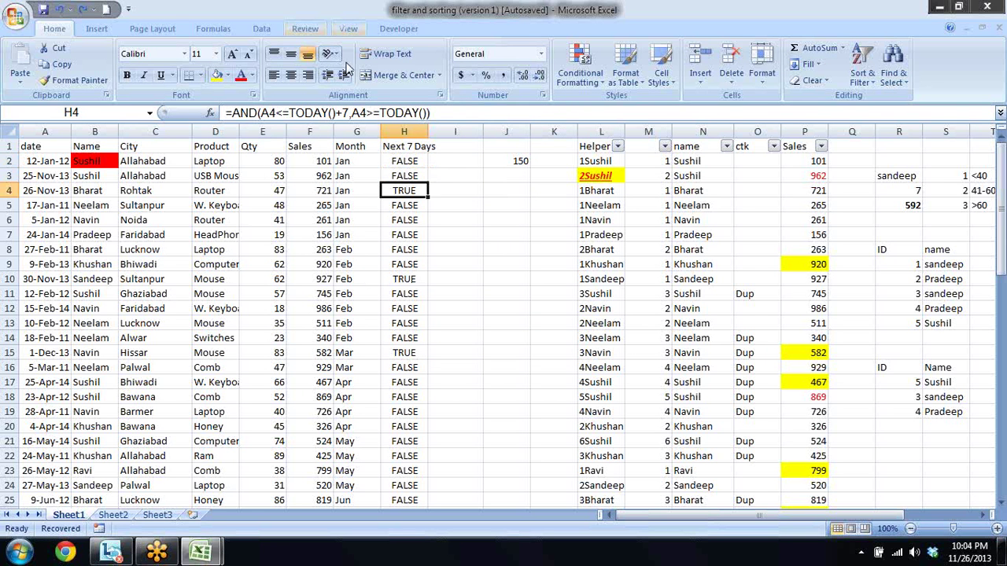
click(400, 162)
click(399, 170)
key(Down)
key(Down)
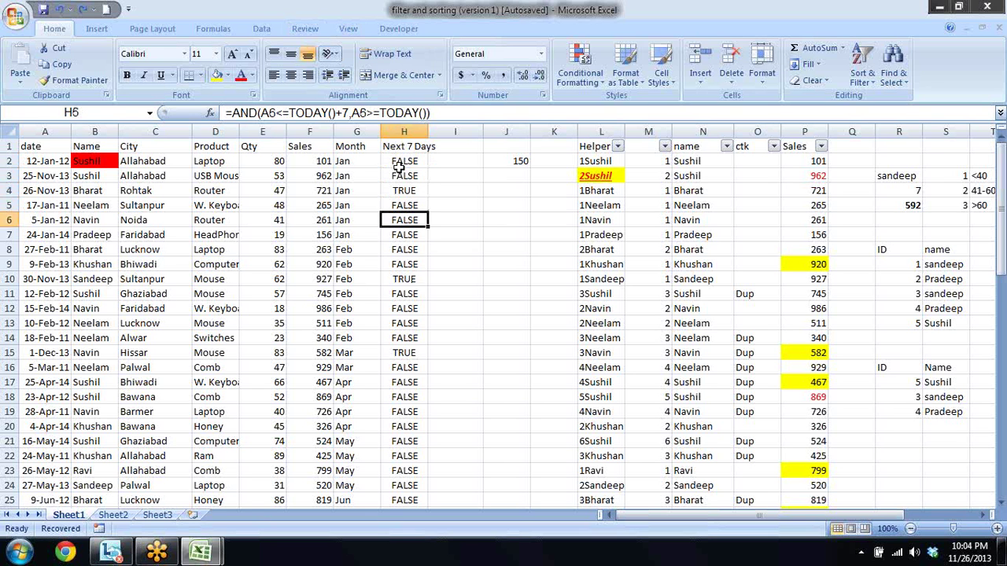
key(Down)
key(Down)
key(Down)
key(Down)
key(Down)
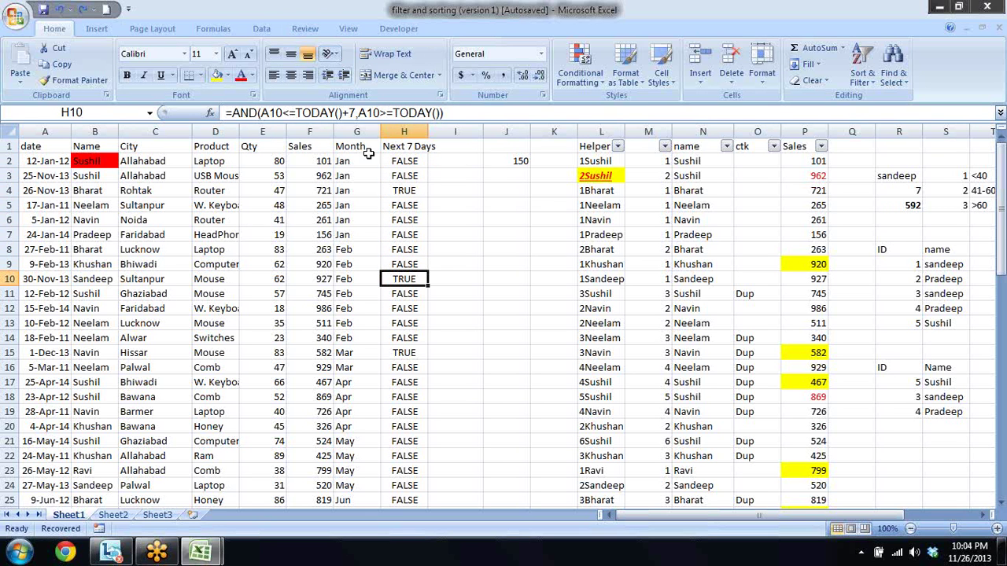
click(140, 159)
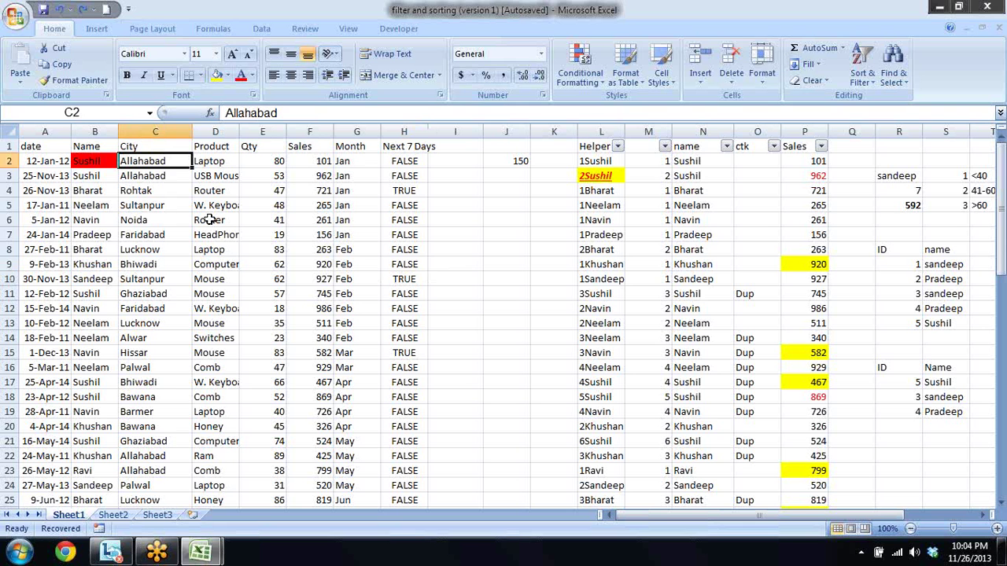
click(406, 178)
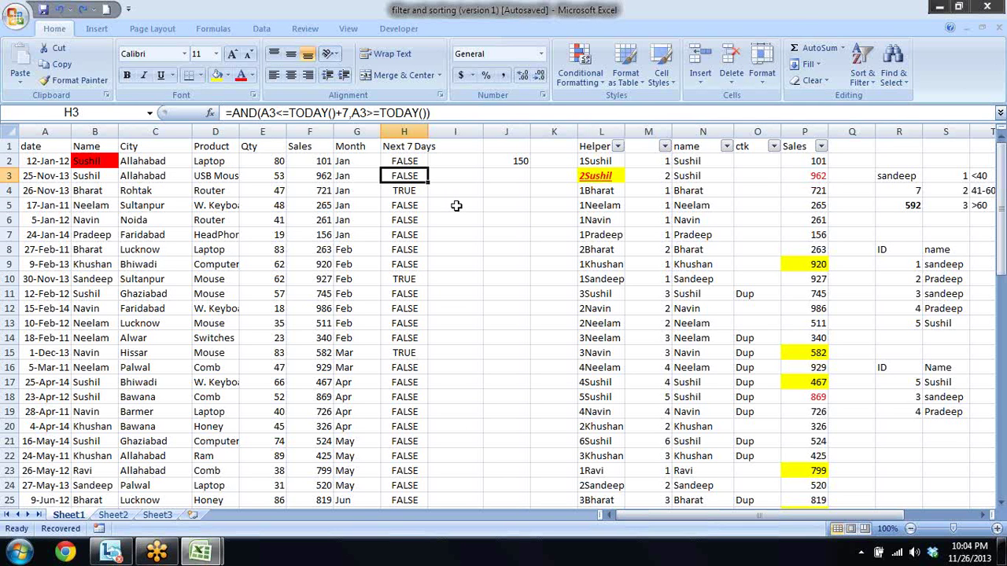
click(405, 161)
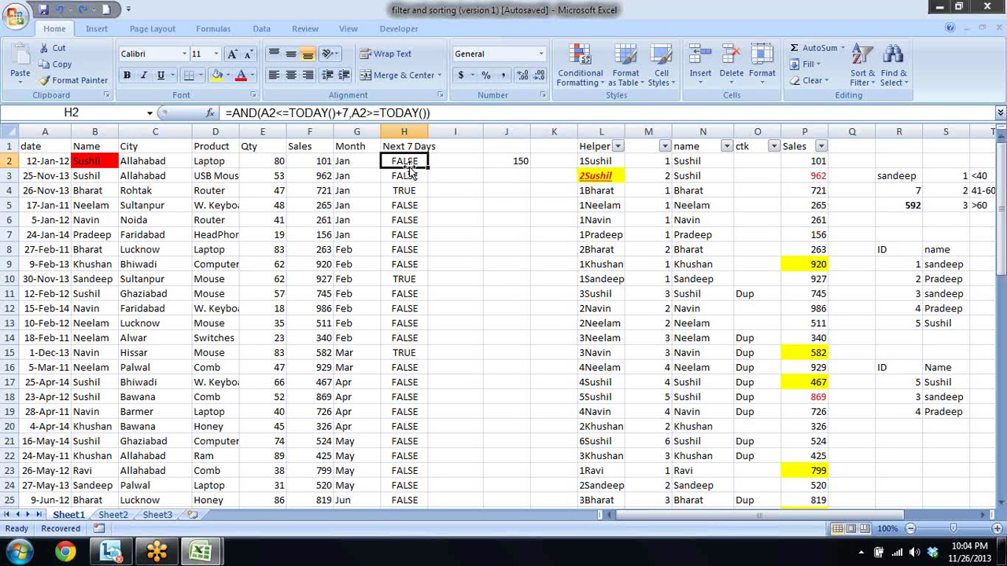
click(402, 178)
click(399, 237)
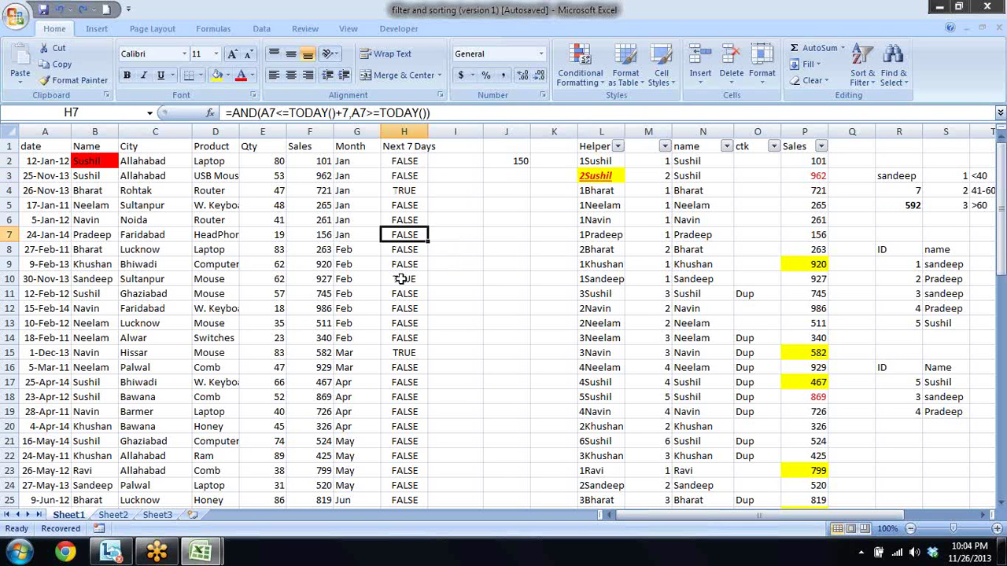
click(401, 279)
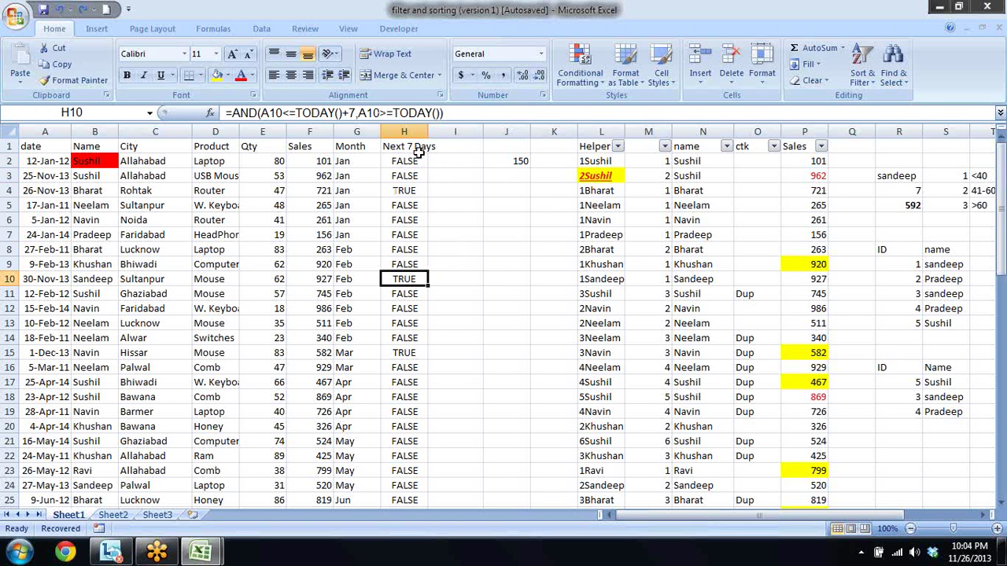
click(82, 160)
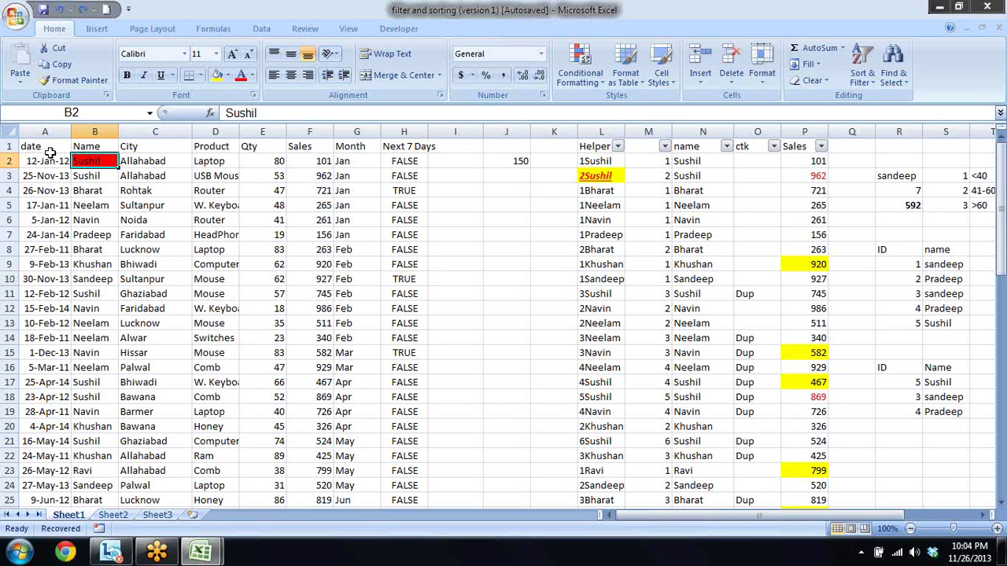
drag(50, 154, 325, 160)
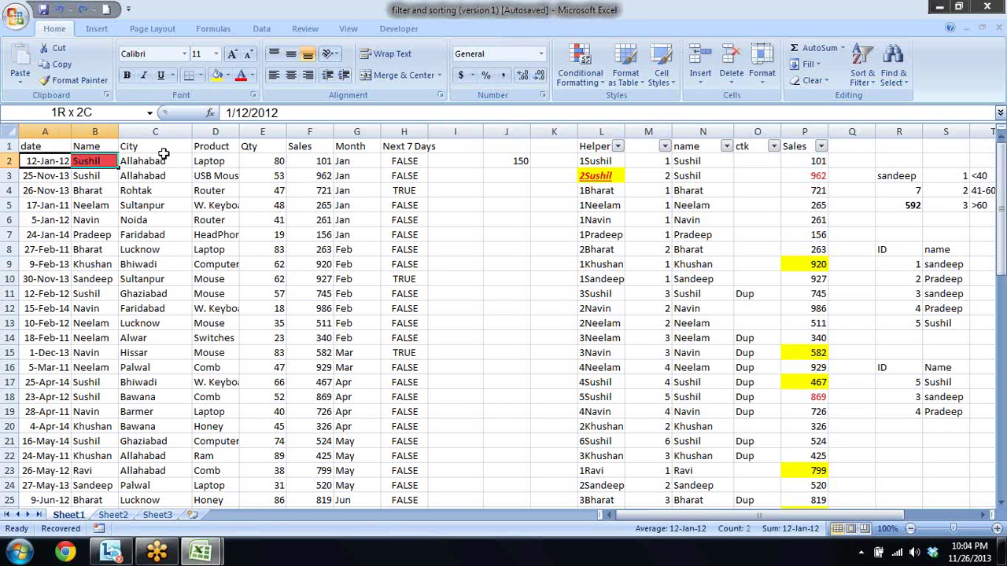
click(421, 167)
key(Right)
key(Down)
key(Left)
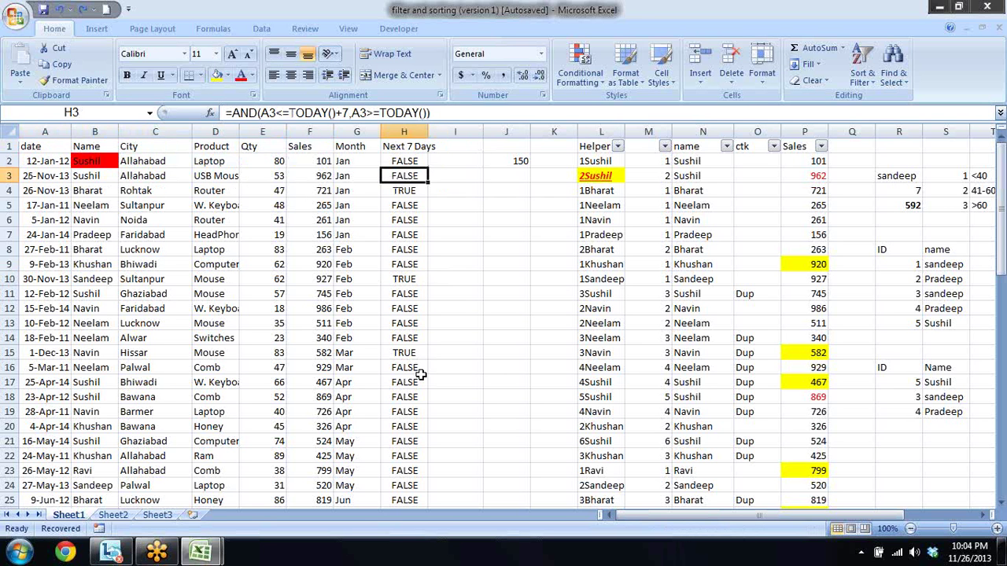
key(Down)
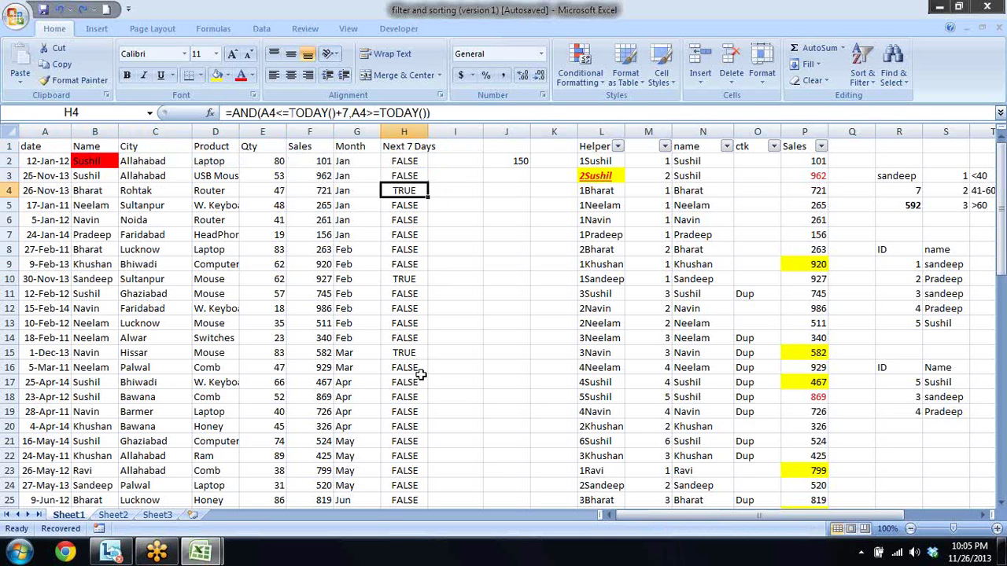
key(Down)
key(Down)
key(Down)
key(Down)
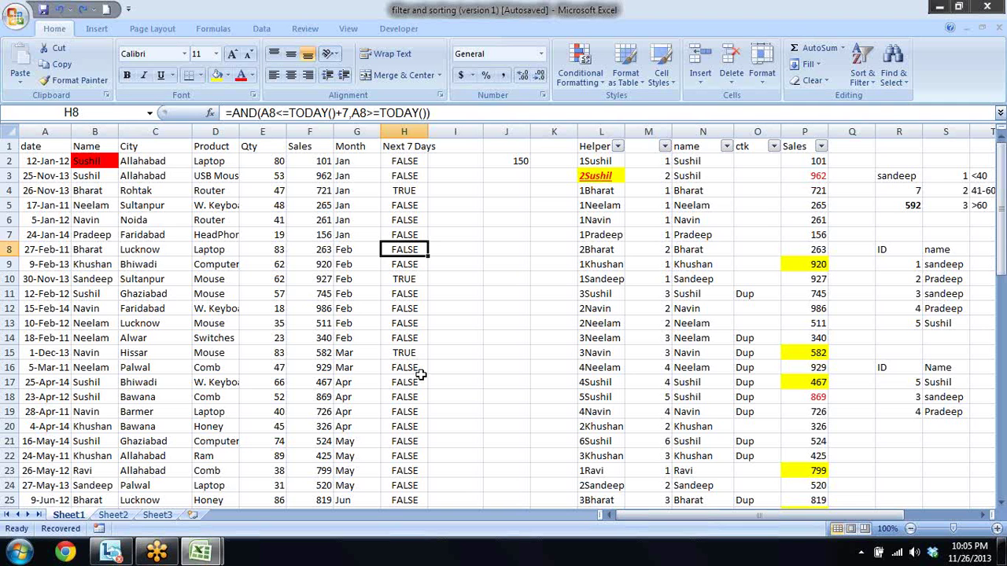
key(Left)
key(Left)
key(Left)
key(Left)
key(Up)
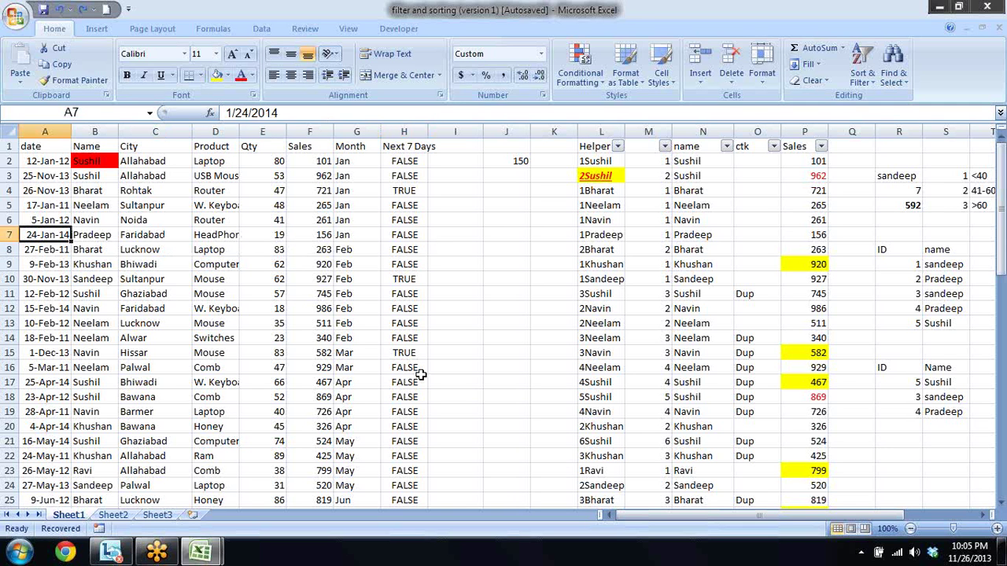
key(Up)
key(Up)
key(Up)
key(Down)
key(Up)
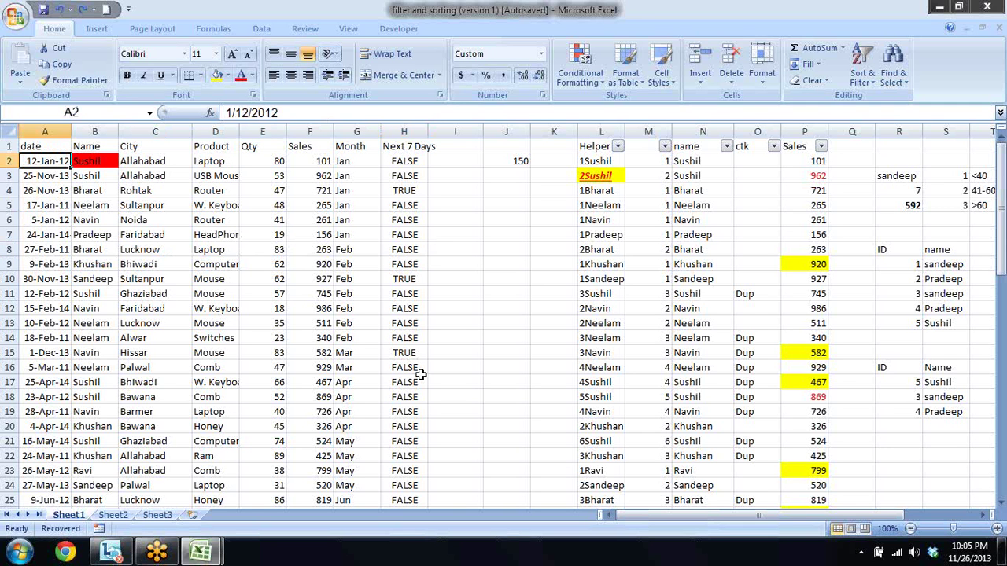
key(Right)
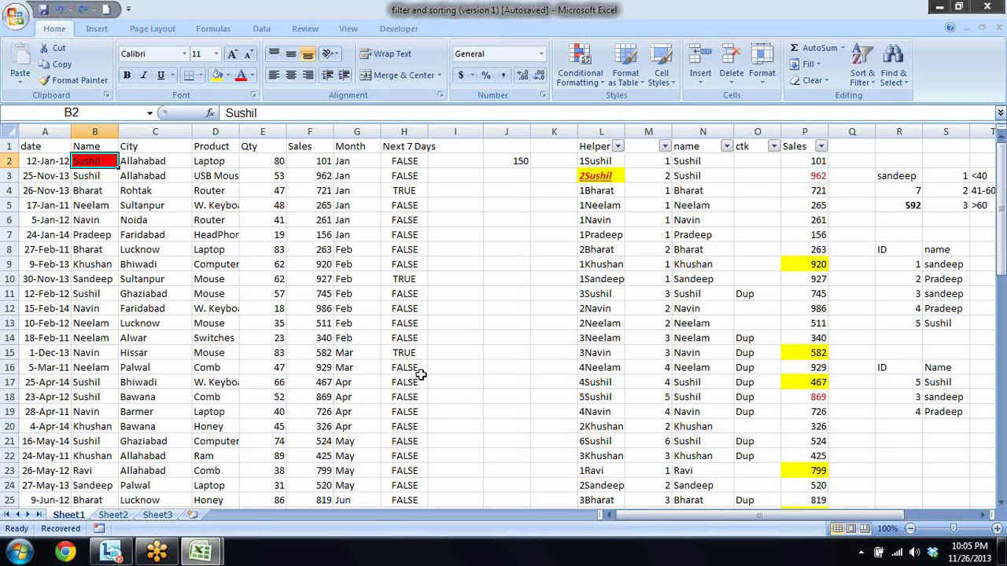
key(Left)
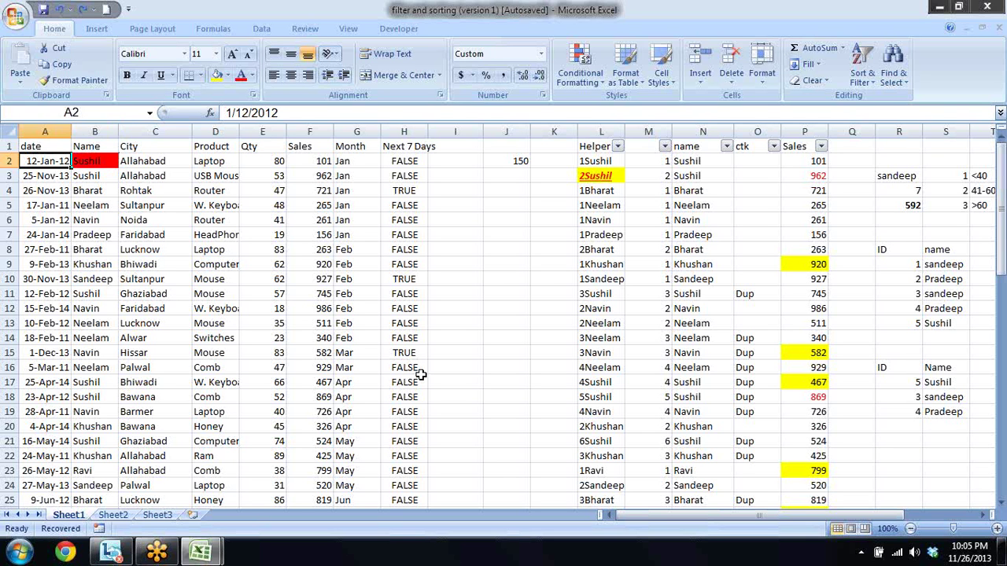
key(Right)
key(Right)
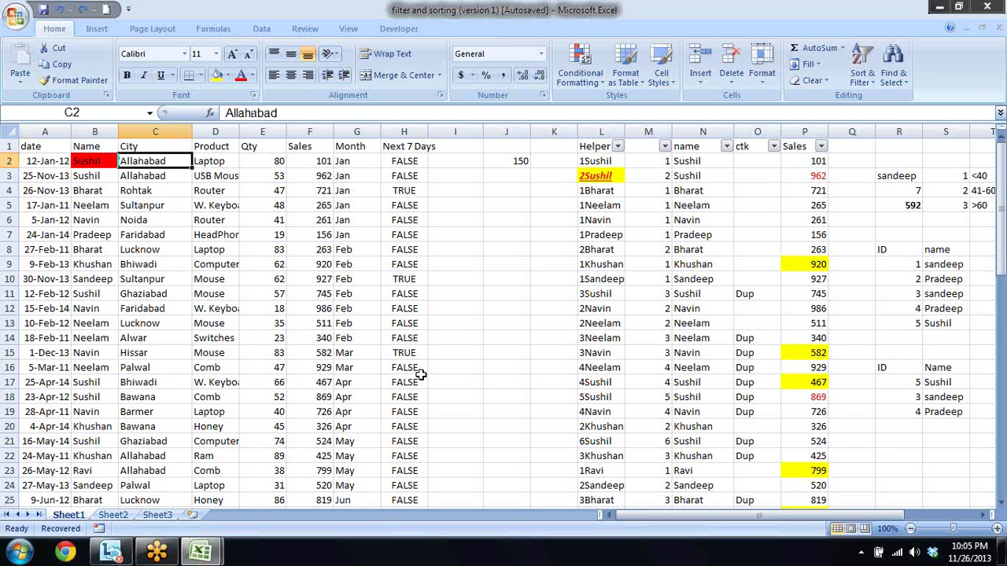
key(Right)
key(Right)
key(Right)
key(Right)
key(Right)
key(Right)
key(Left)
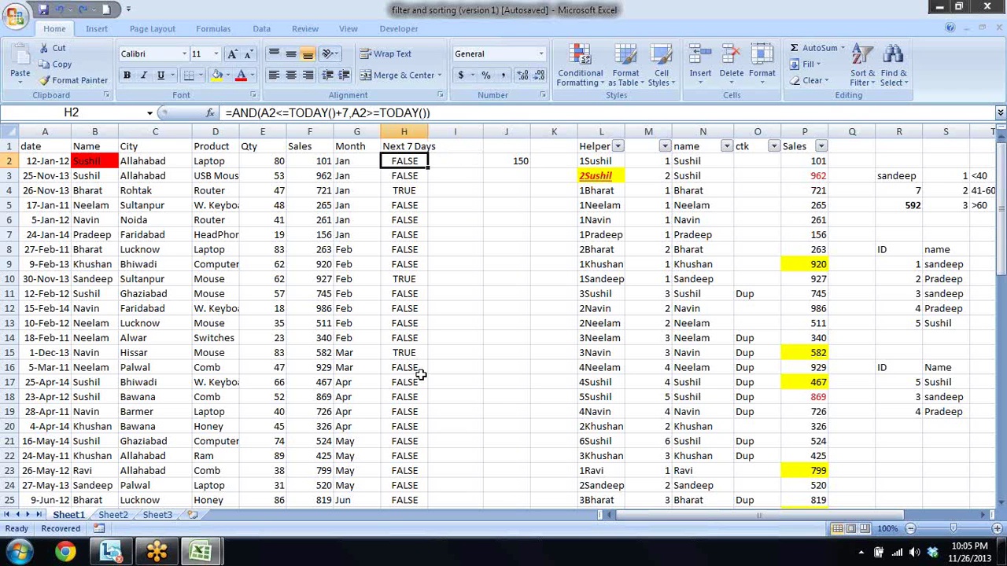